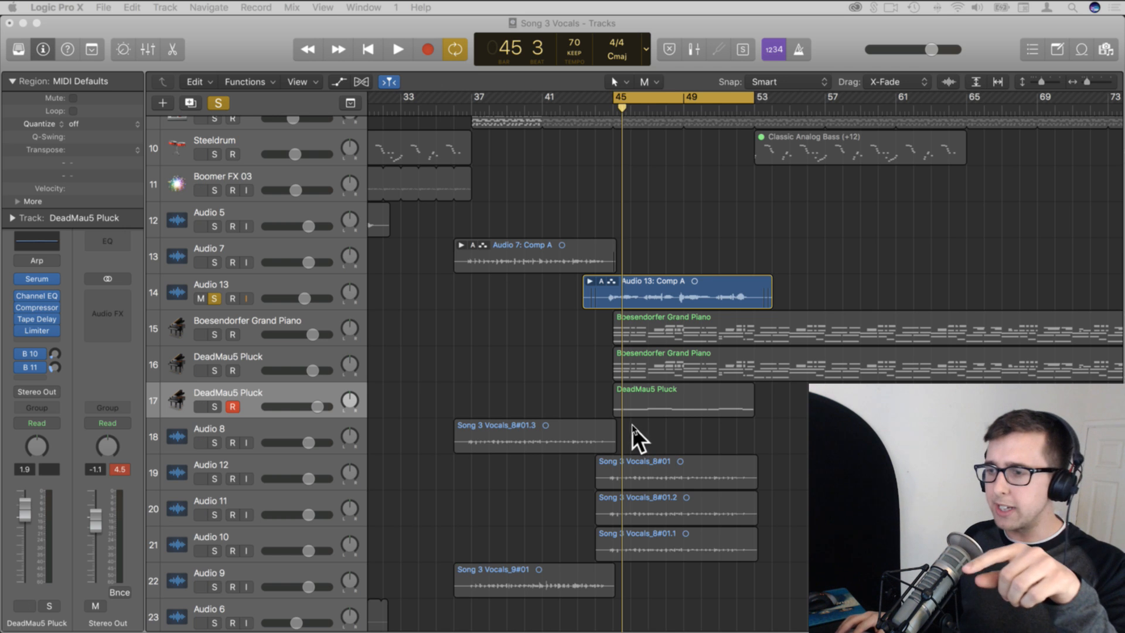
- Clear the output's peak clipping indicator and turn off all soloing, including Audio 13, with the playhead back at bar 1
{"action": "left_click", "coordinate": [119, 469]}
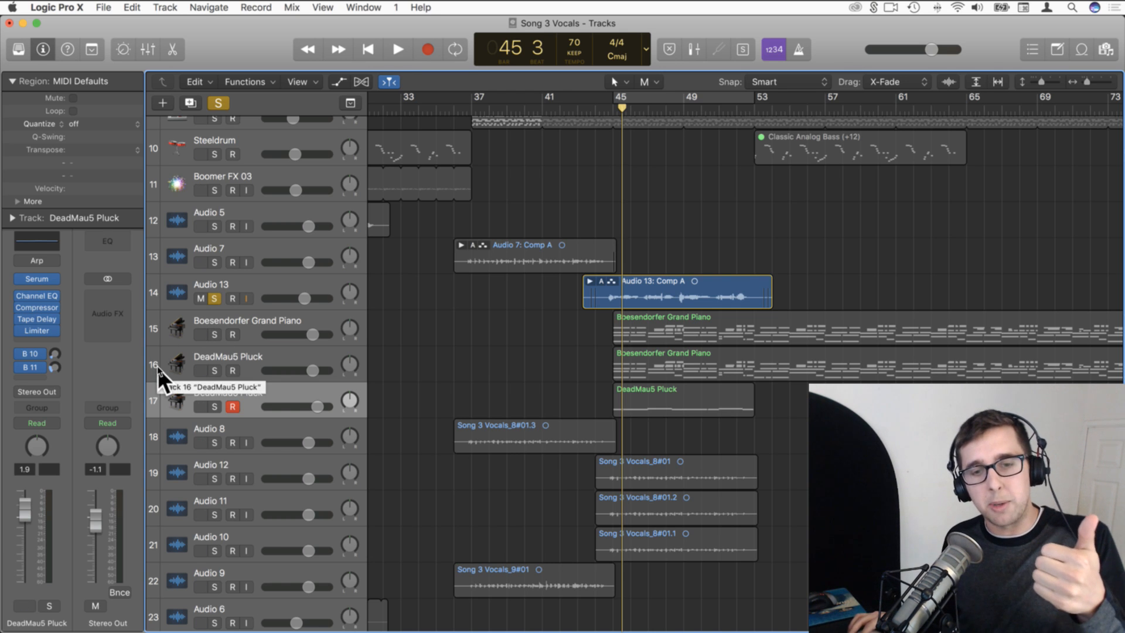
{"action": "left_click", "coordinate": [216, 301]}
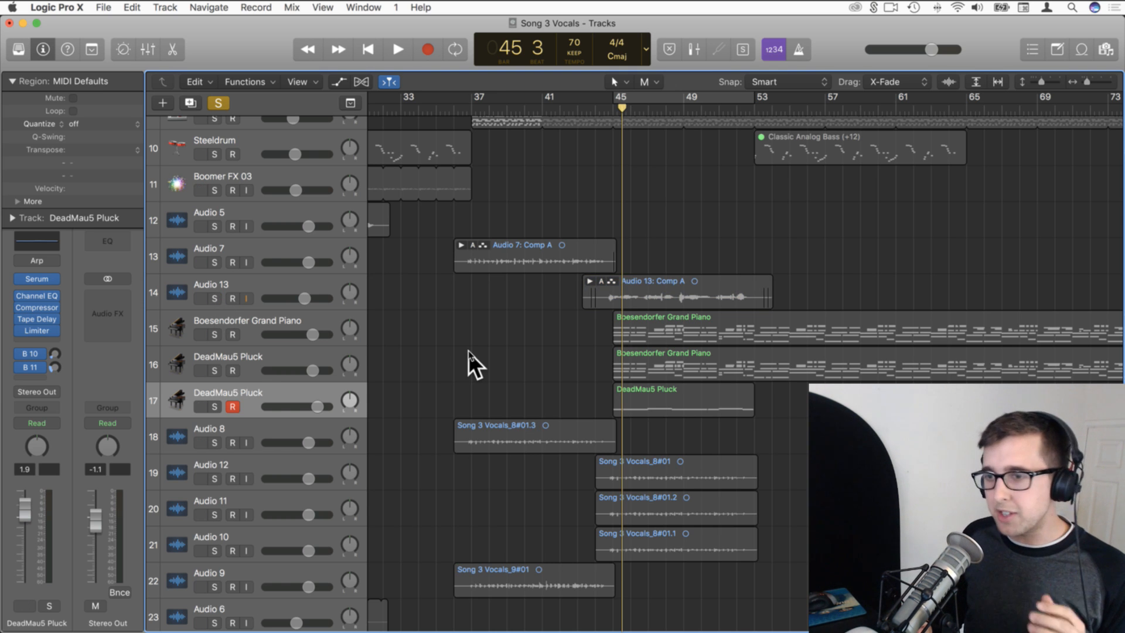
{"action": "key", "text": "Return"}
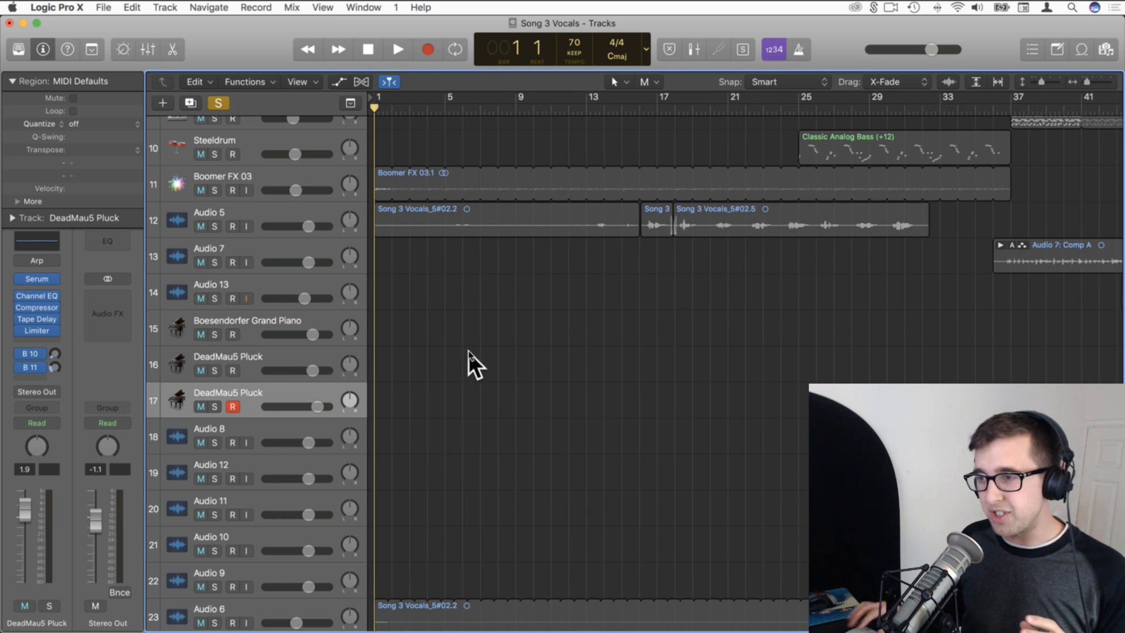
{"action": "left_click", "coordinate": [220, 104]}
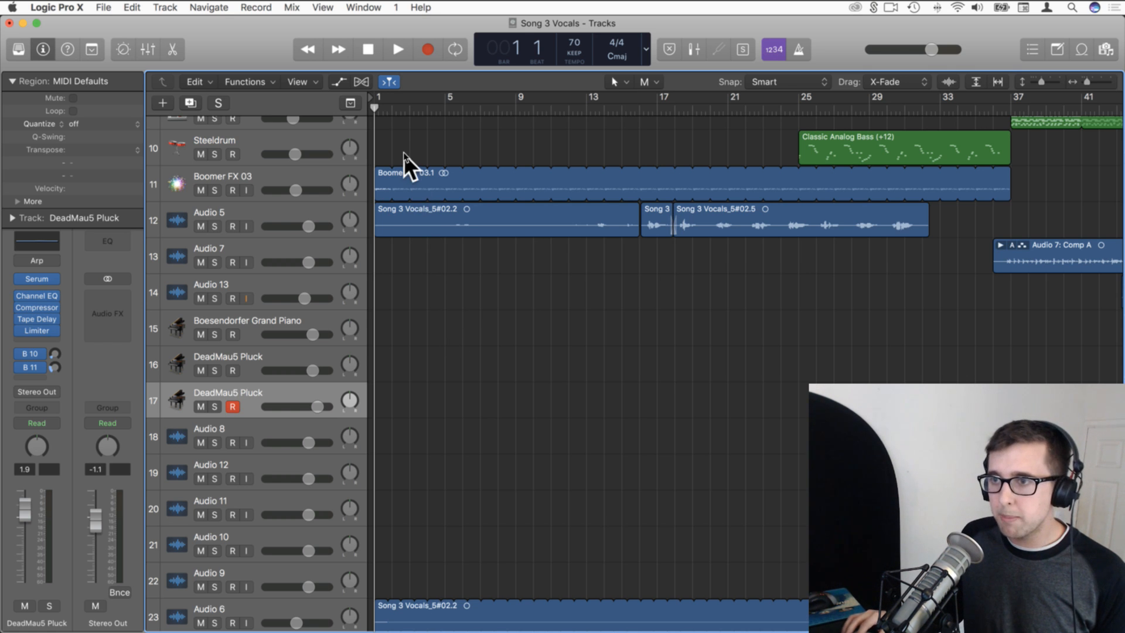
- Play the song's intro from bar 1 and select the Boomer FX 03 track
{"action": "key", "text": "space"}
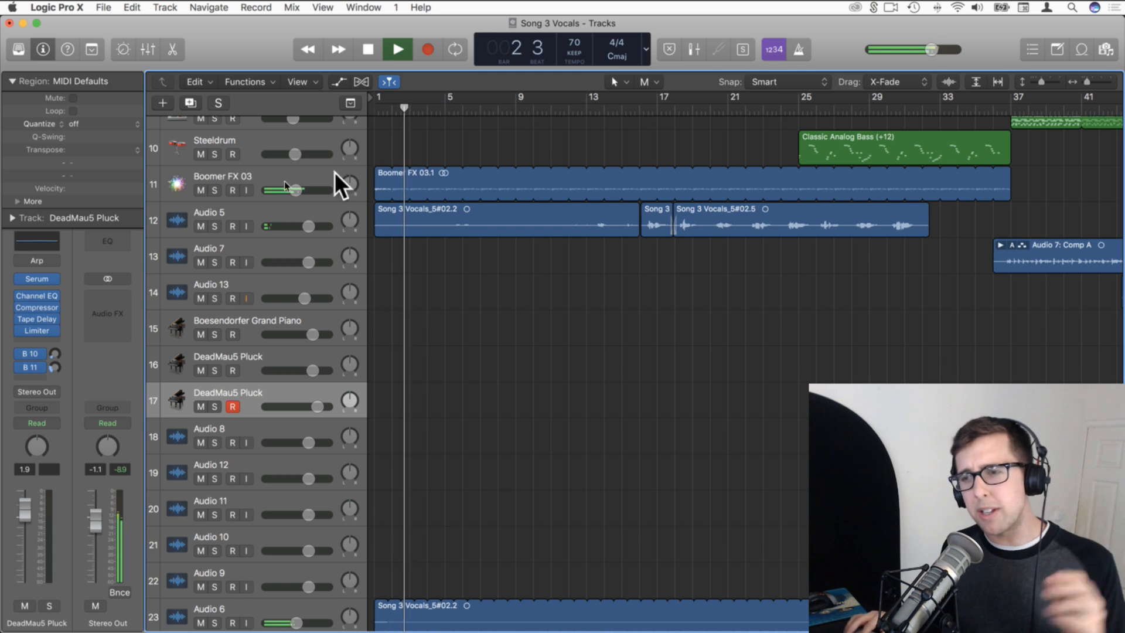
{"action": "left_click", "coordinate": [234, 174]}
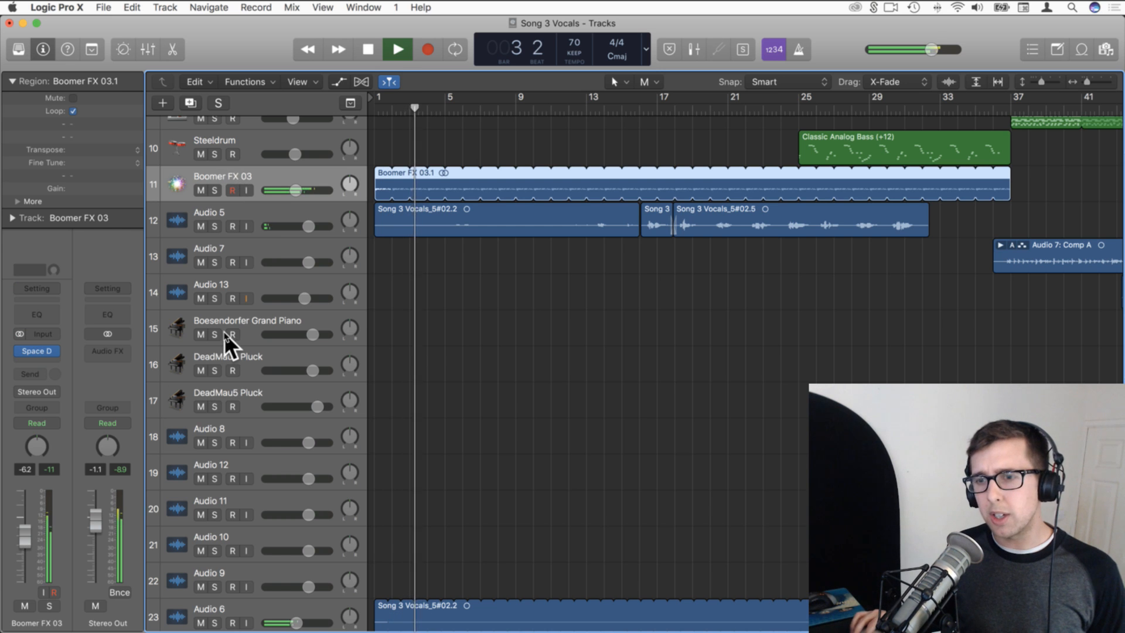
{"action": "key", "text": "space"}
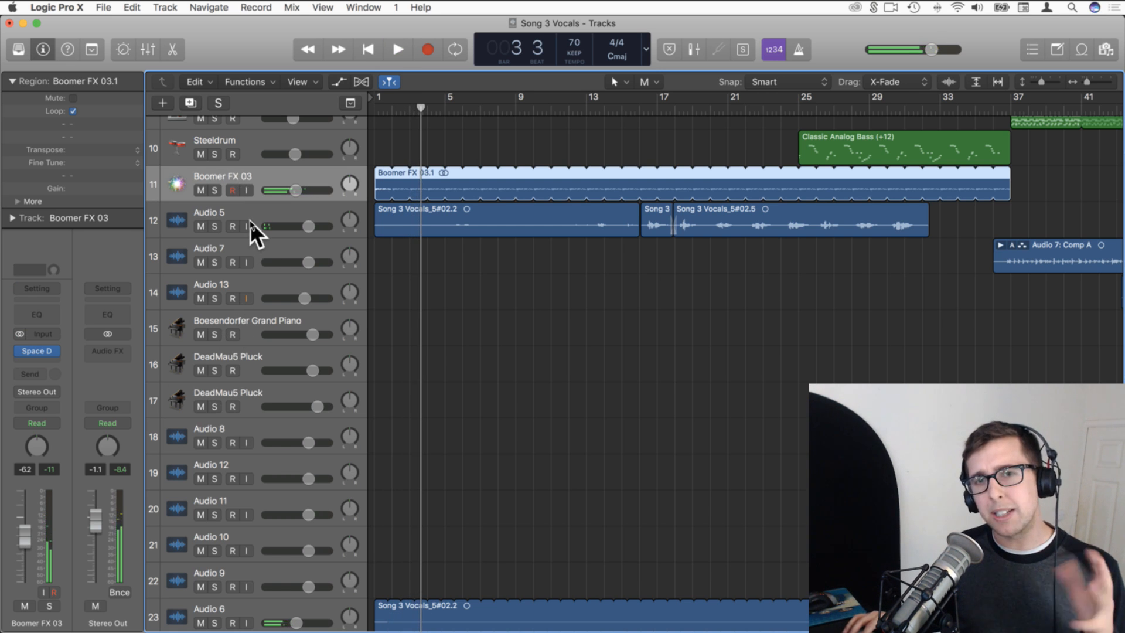
{"action": "key", "text": "space"}
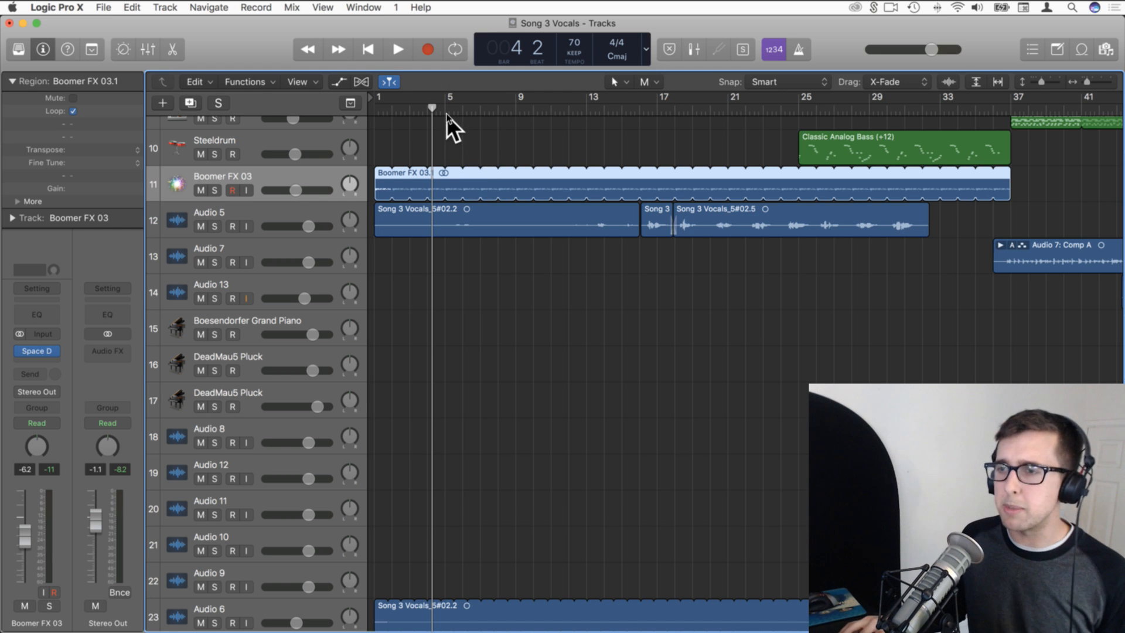
{"action": "key", "text": "space"}
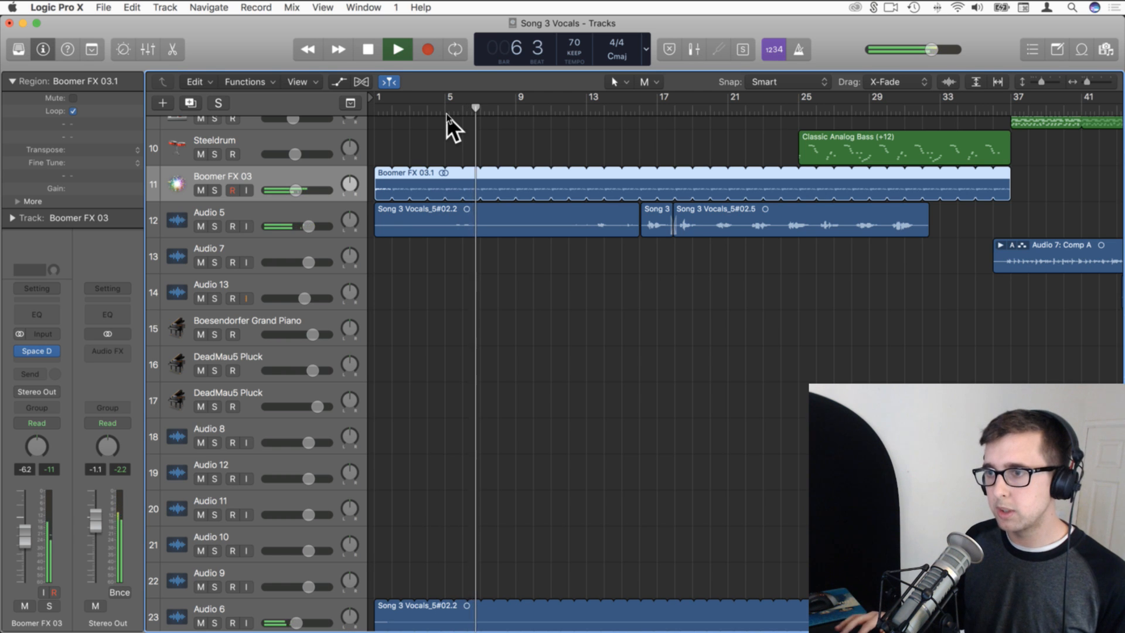
- Listen to the arrangement from bar 12 while looking over the tracks, and stop playback
{"action": "left_click", "coordinate": [568, 115]}
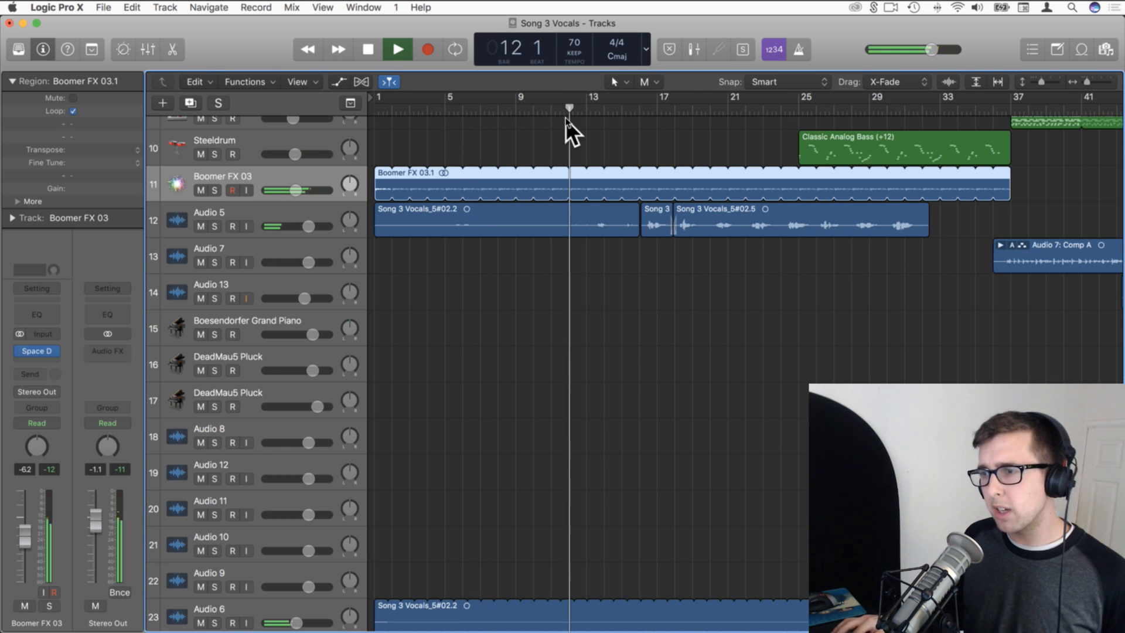
{"action": "scroll", "coordinate": [628, 251], "scroll_direction": "down", "scroll_amount": 2}
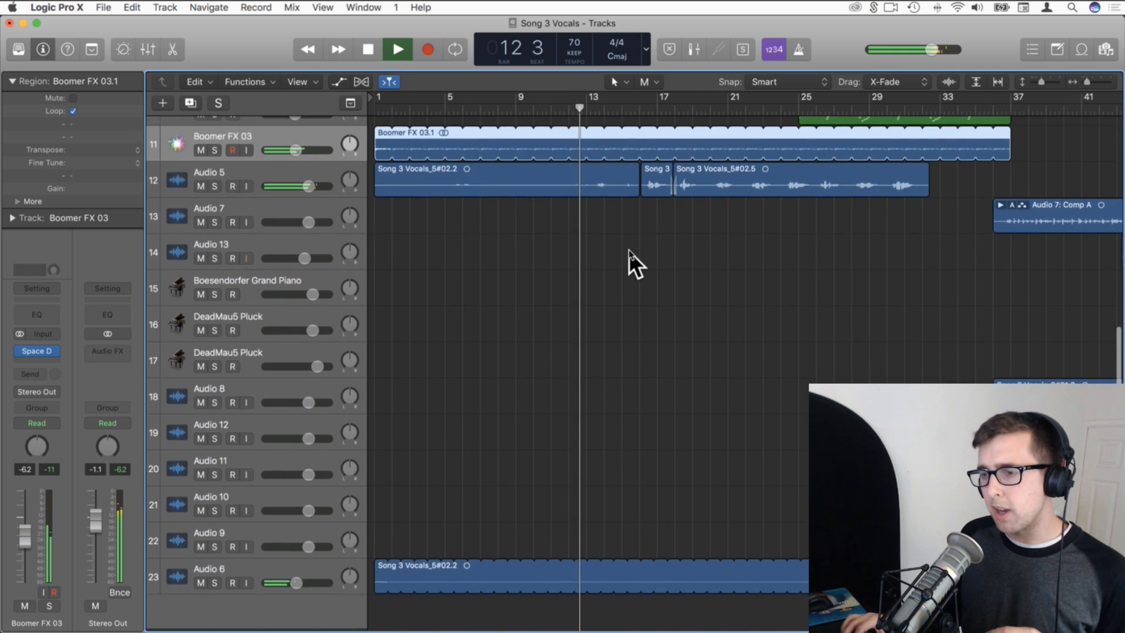
{"action": "scroll", "coordinate": [628, 251], "scroll_direction": "up", "scroll_amount": 9}
{"action": "key", "text": "space"}
{"action": "scroll", "coordinate": [586, 211], "scroll_direction": "up", "scroll_amount": 1}
- Listen to the Song 3 Keys2 track in solo from bar 11, and turn its solo off
{"action": "left_click", "coordinate": [551, 111]}
{"action": "key", "text": "space"}
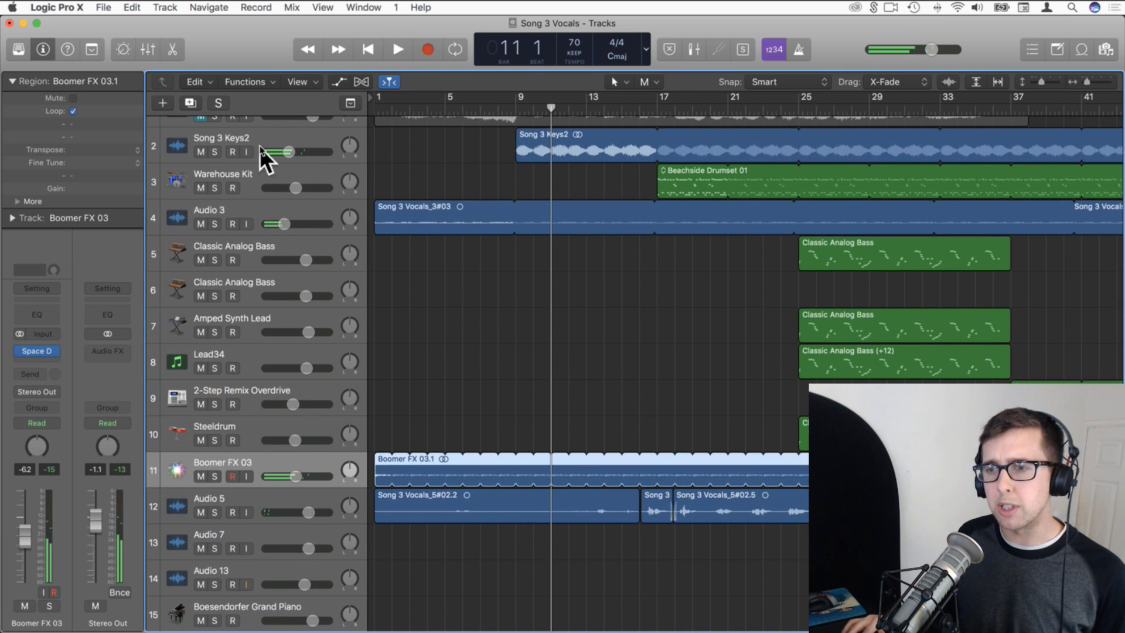
{"action": "left_click", "coordinate": [215, 152]}
{"action": "key", "text": "space"}
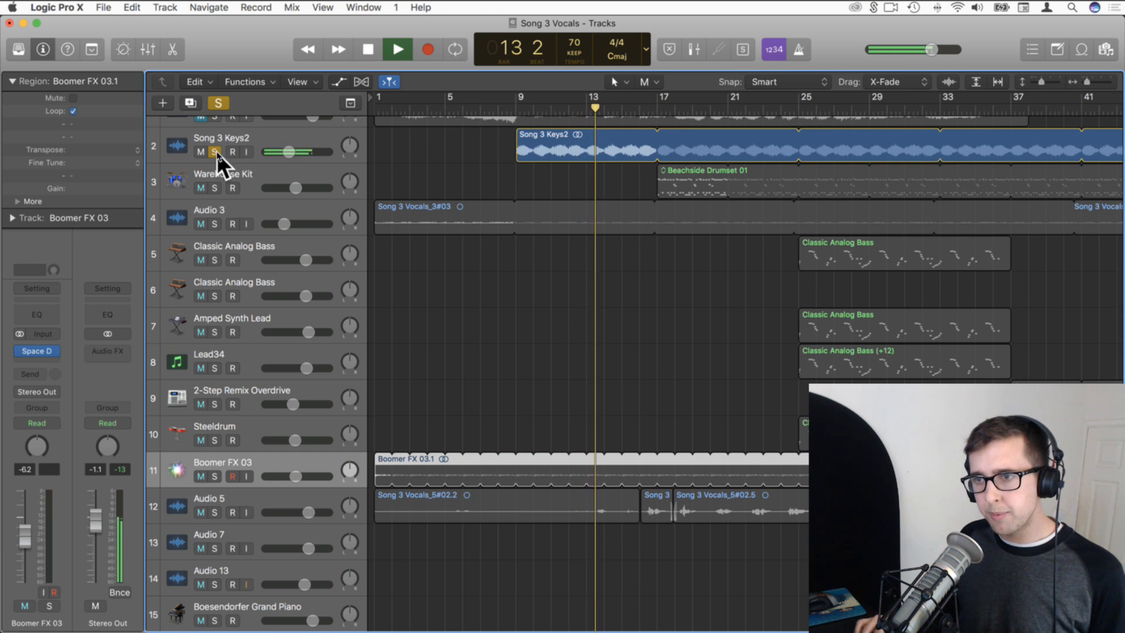
{"action": "left_click", "coordinate": [214, 152]}
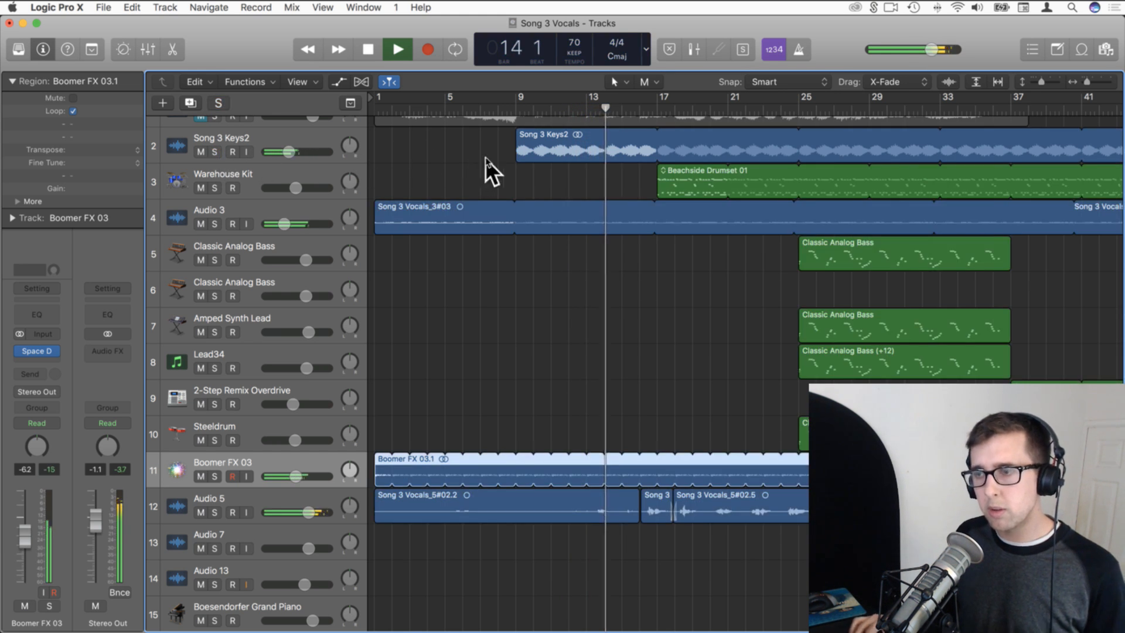
- Play the full arrangement from bar 13 to bar 34, following how the tracks build up, and stop
{"action": "key", "text": "space"}
{"action": "left_click", "coordinate": [586, 109]}
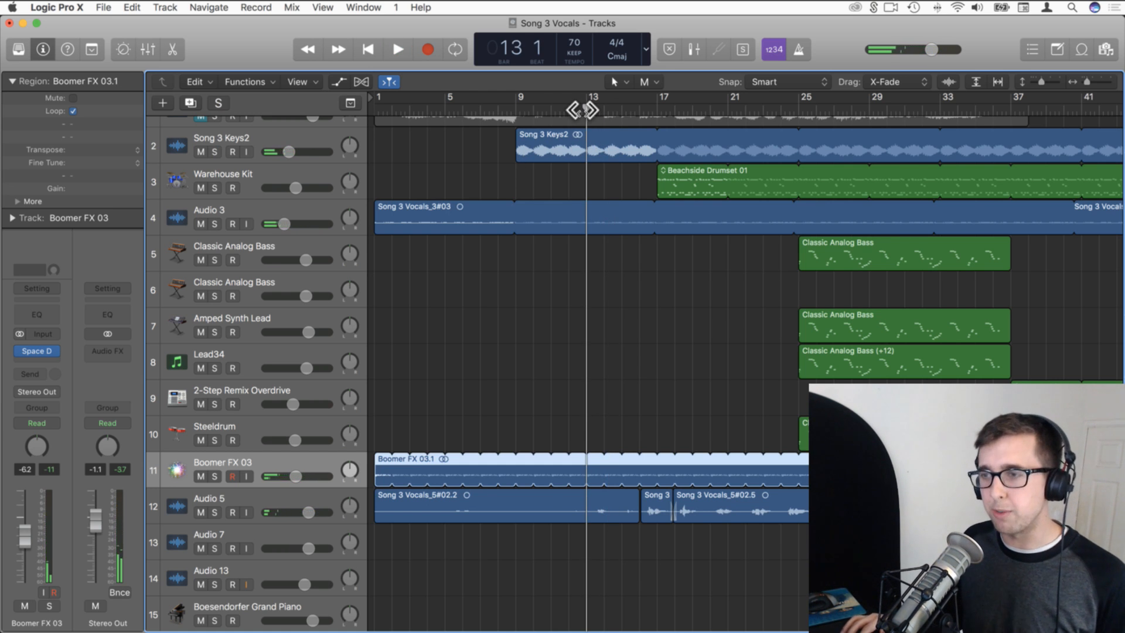
{"action": "key", "text": "space"}
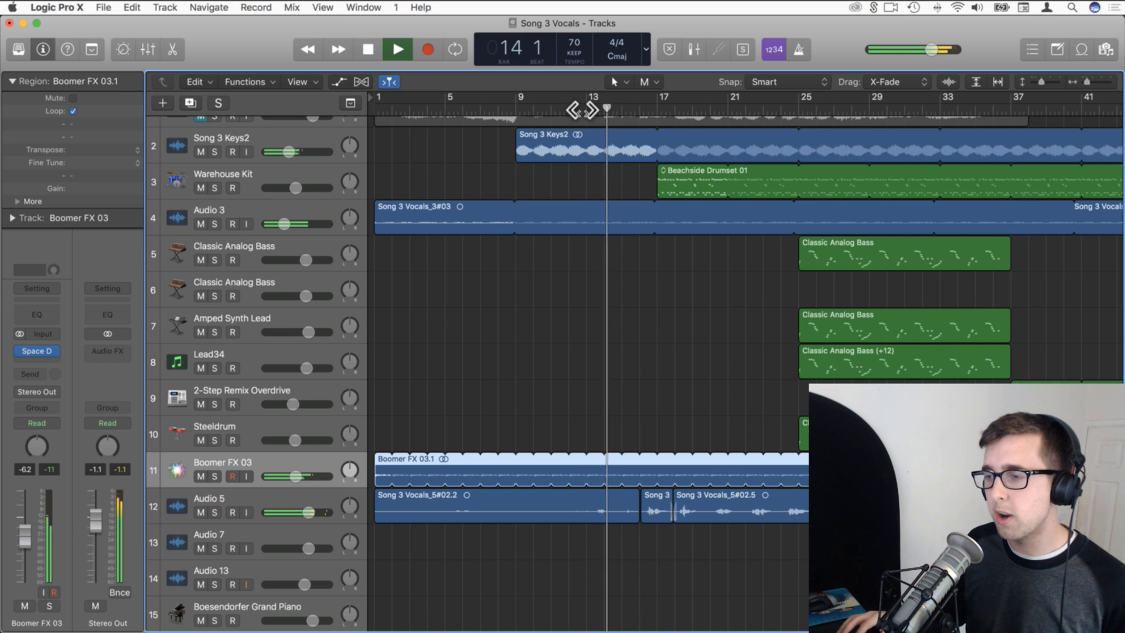
{"action": "scroll", "coordinate": [634, 258], "scroll_direction": "up", "scroll_amount": 2}
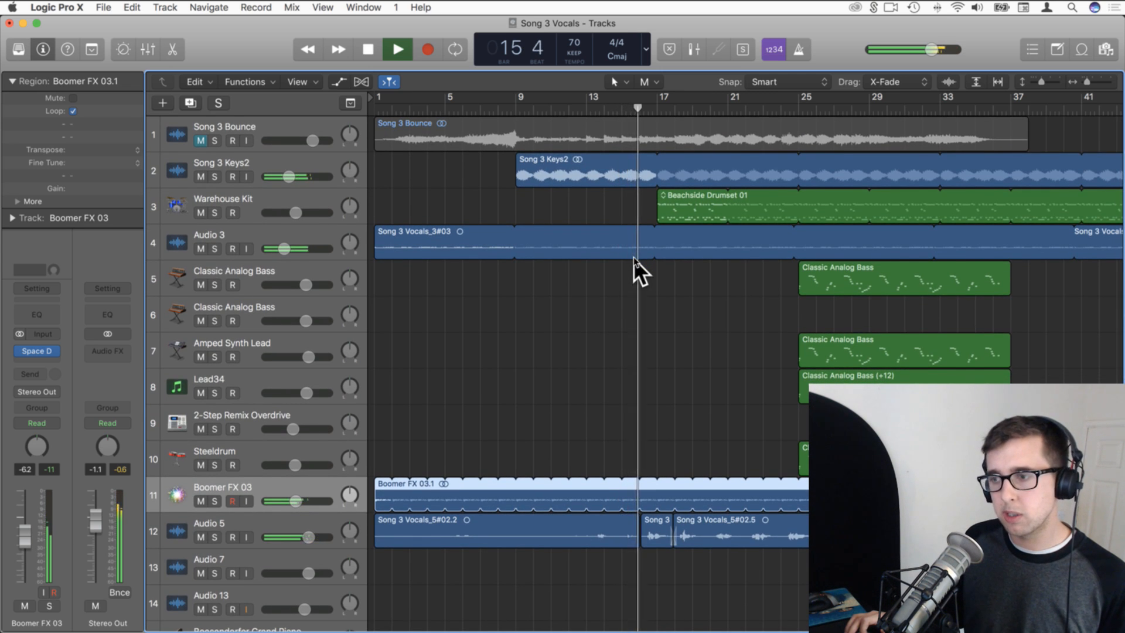
{"action": "scroll", "coordinate": [634, 257], "scroll_direction": "down", "scroll_amount": 3}
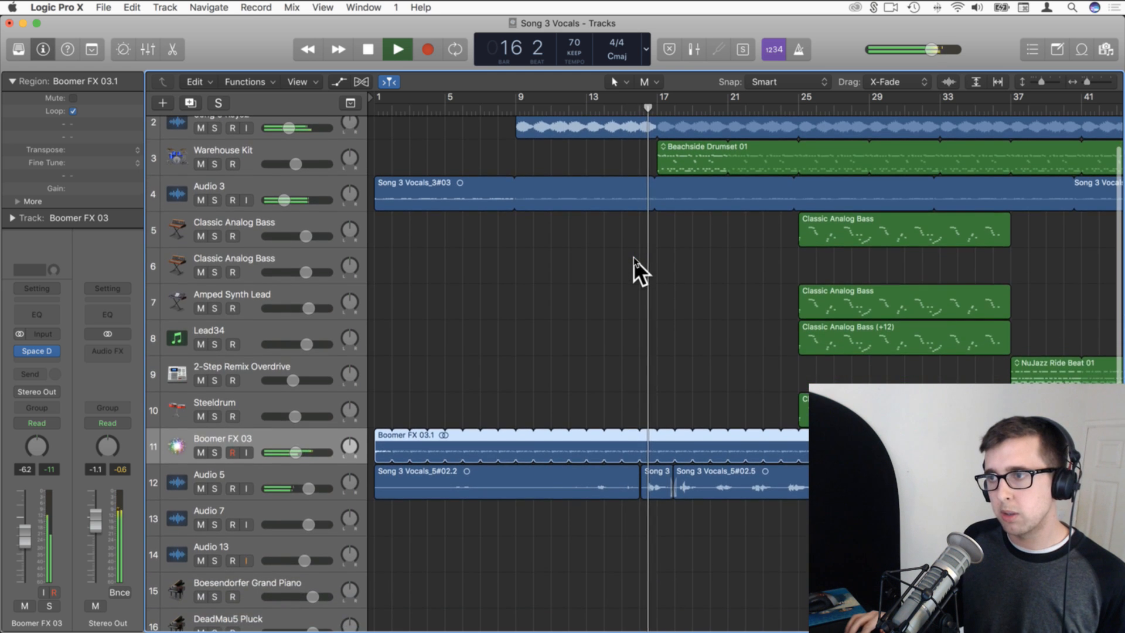
{"action": "scroll", "coordinate": [634, 258], "scroll_direction": "up", "scroll_amount": 1}
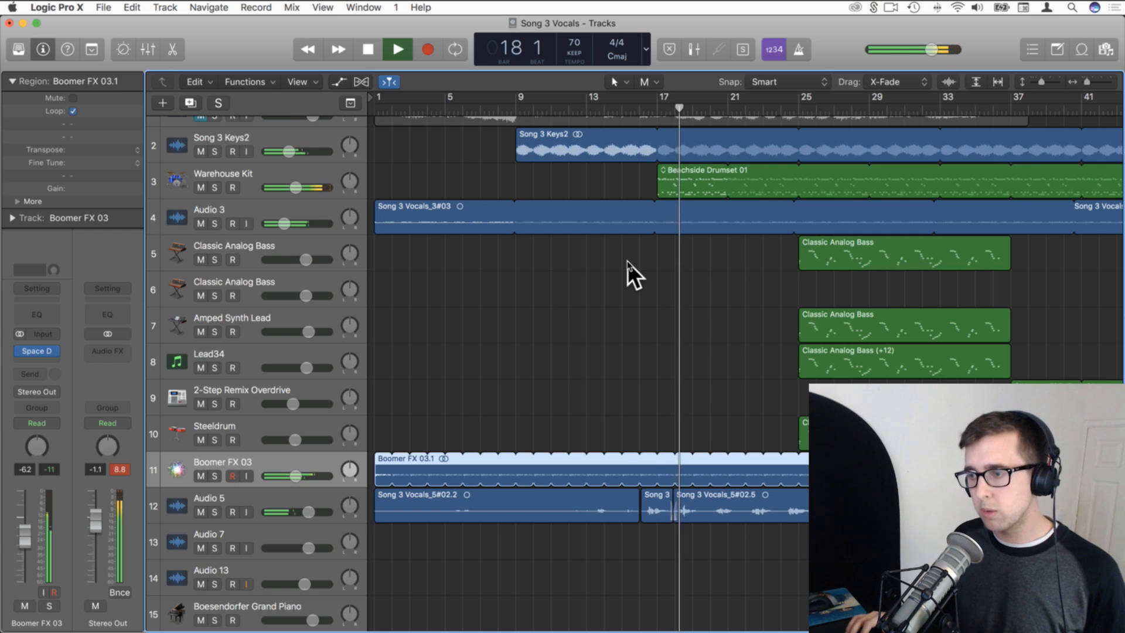
{"action": "scroll", "coordinate": [628, 261], "scroll_direction": "down", "scroll_amount": 1}
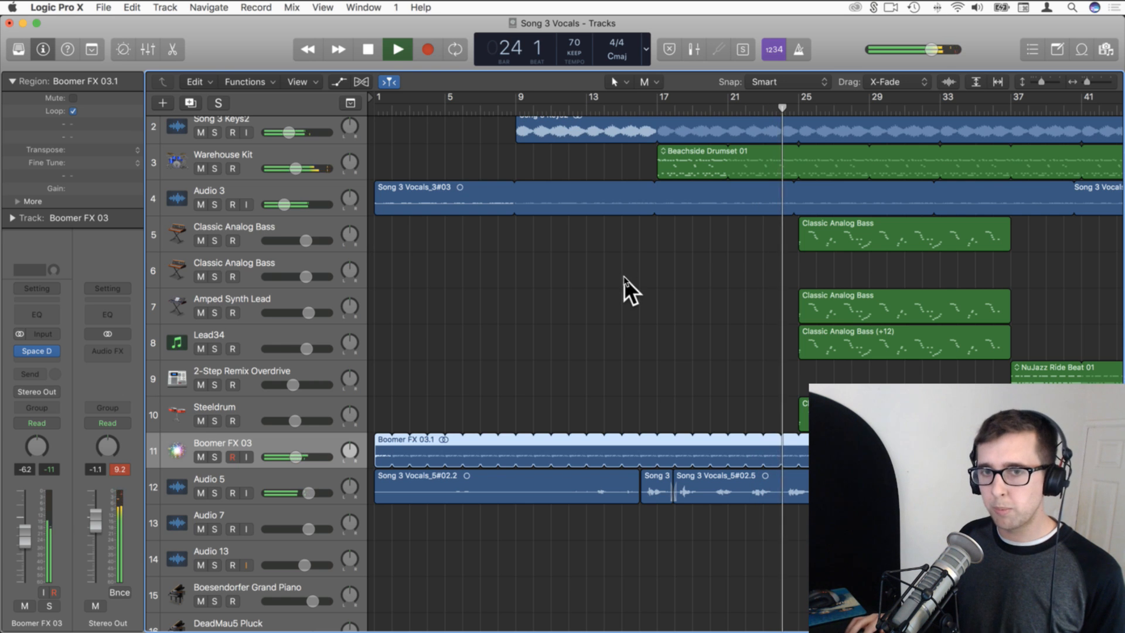
{"action": "scroll", "coordinate": [628, 279], "scroll_direction": "right", "scroll_amount": 2}
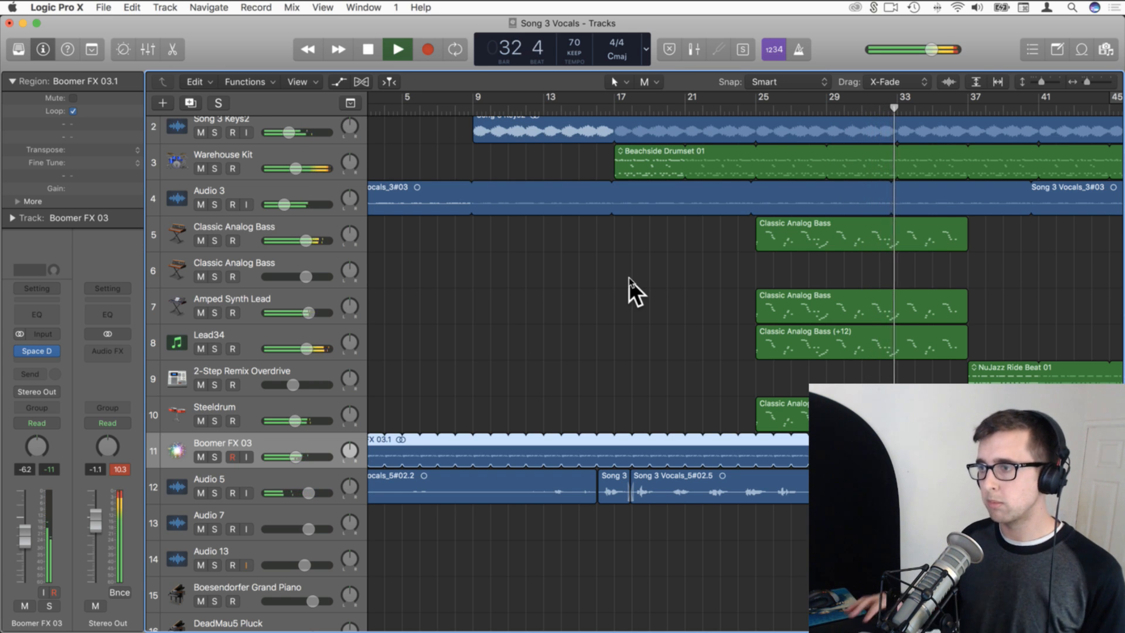
{"action": "scroll", "coordinate": [643, 278], "scroll_direction": "right", "scroll_amount": 2}
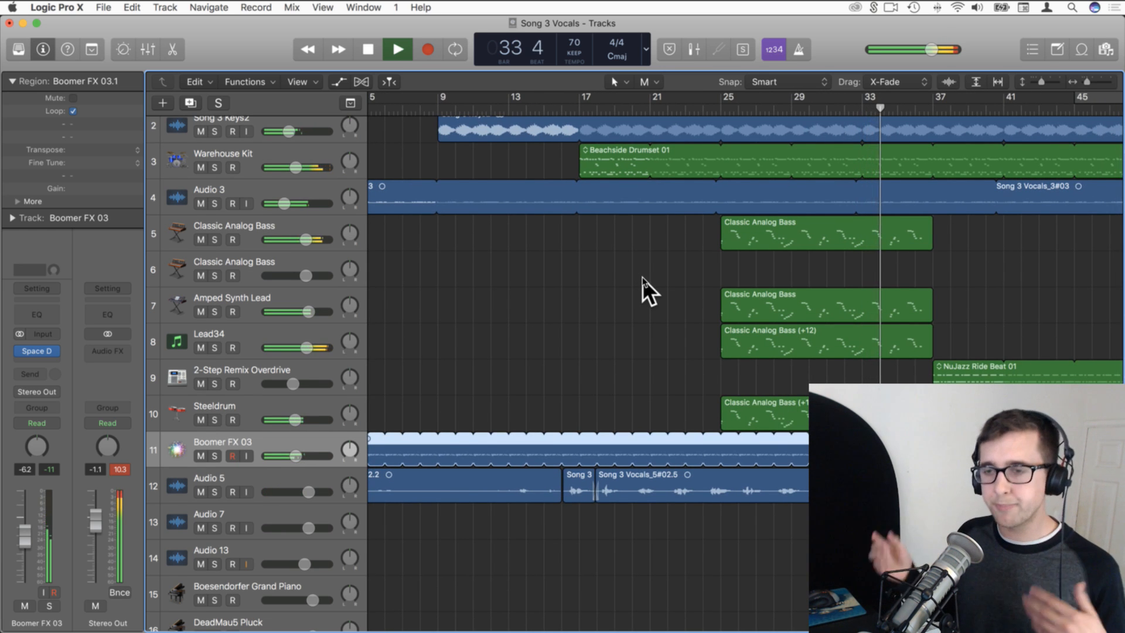
{"action": "key", "text": "space"}
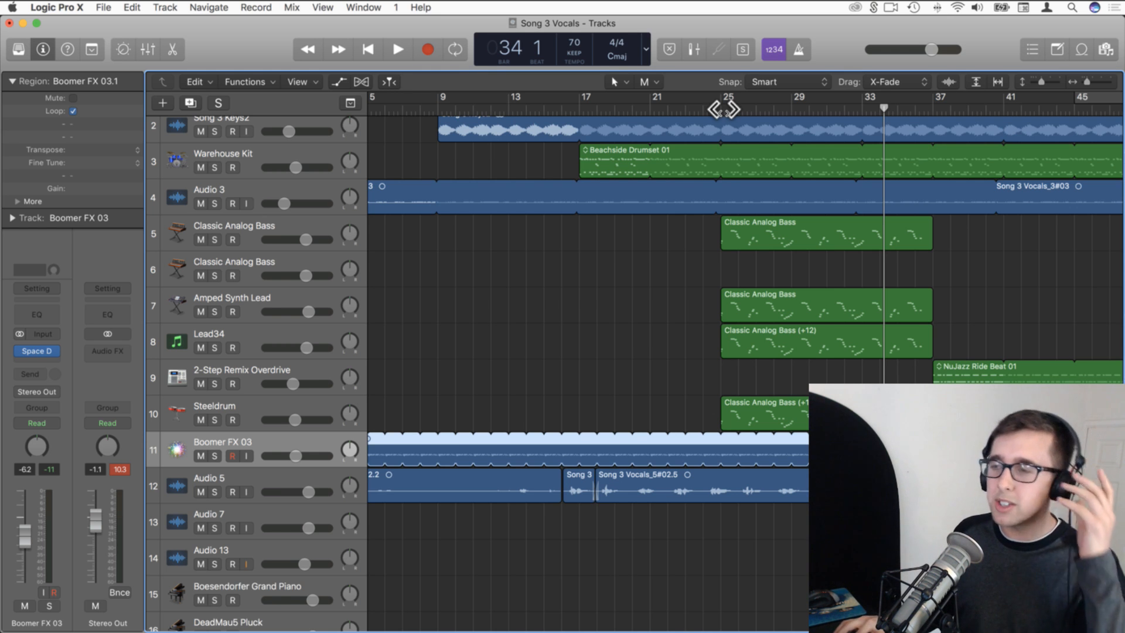
- Play the song from bar 25 and lower the Stereo Out level to -2.0 dB
{"action": "left_click", "coordinate": [724, 109]}
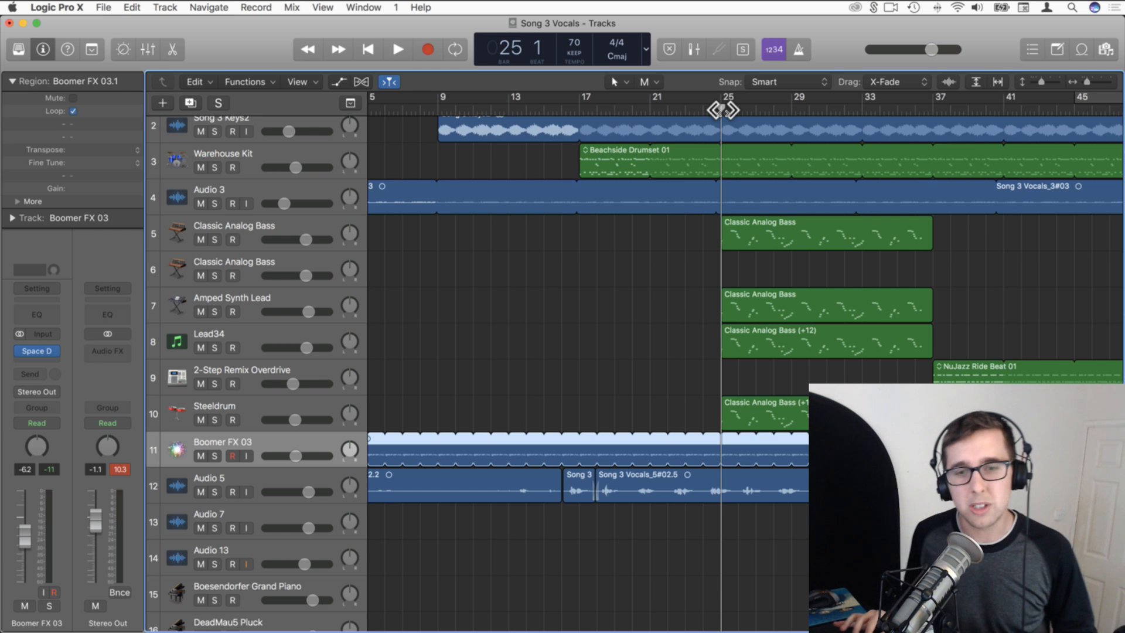
{"action": "key", "text": "space"}
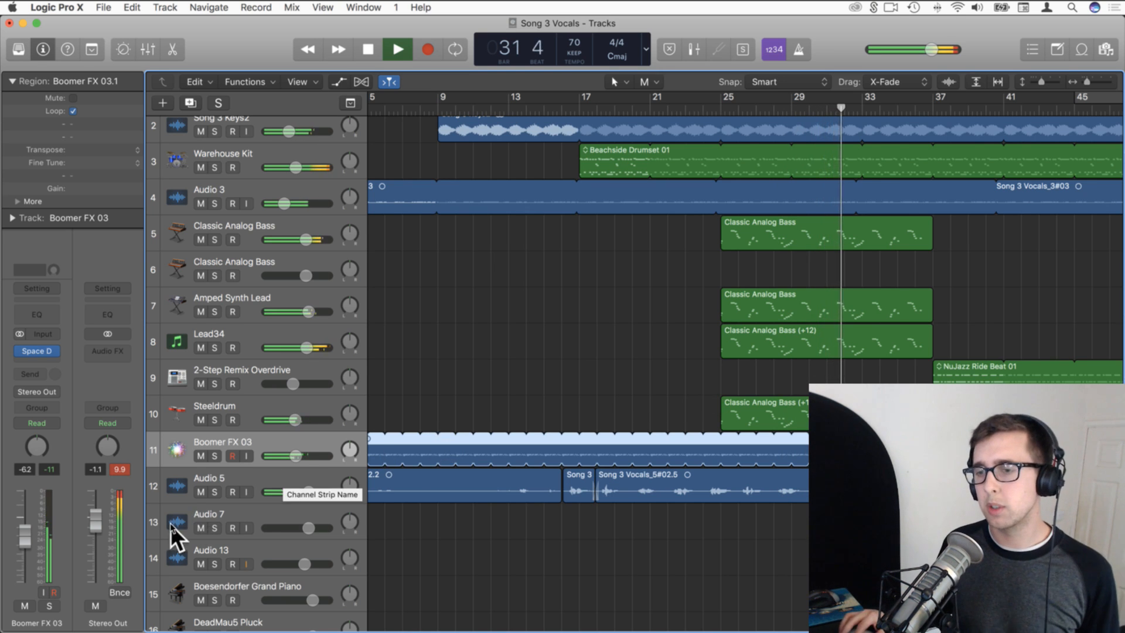
{"action": "mouse_move", "coordinate": [96, 519]}
{"action": "left_mouse_down"}
{"action": "mouse_move", "coordinate": [96, 546]}
{"action": "mouse_move", "coordinate": [96, 525]}
{"action": "left_mouse_up"}
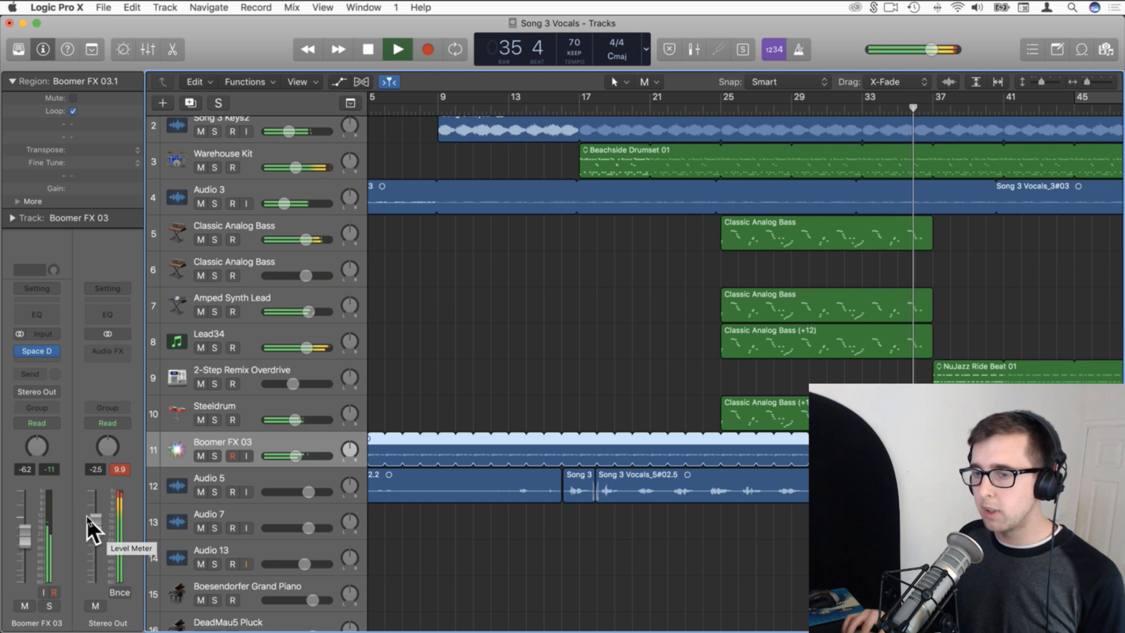
{"action": "mouse_move", "coordinate": [95, 523]}
{"action": "left_mouse_down"}
{"action": "mouse_move", "coordinate": [95, 550]}
{"action": "mouse_move", "coordinate": [95, 519]}
{"action": "left_mouse_up"}
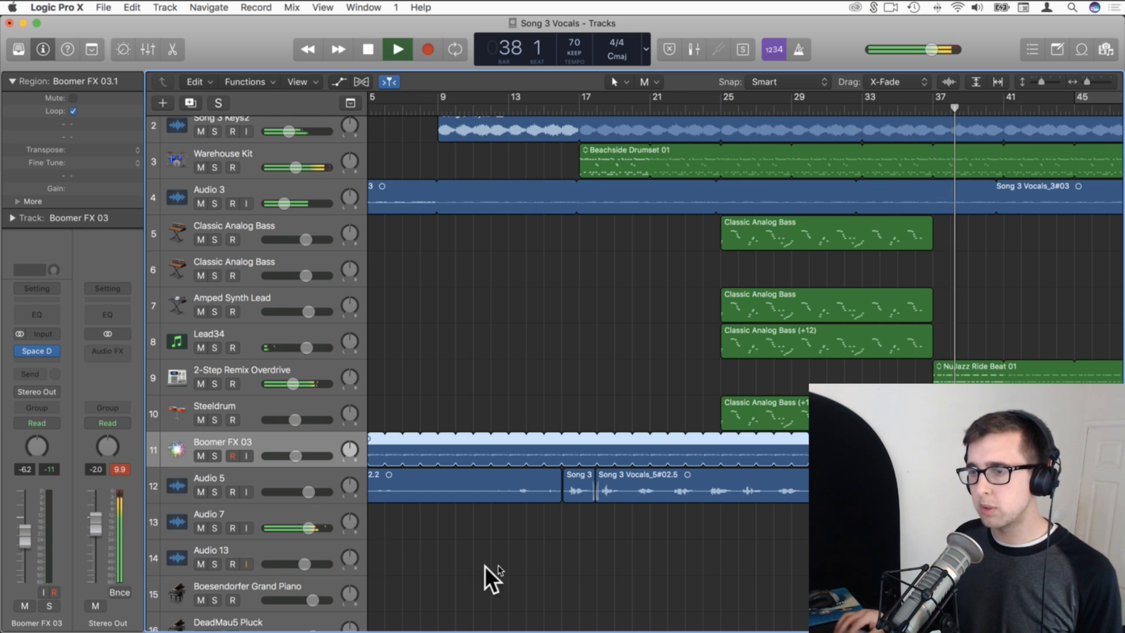
- Mute the Song 3 Keys2 track while the section after bar 37 plays
{"action": "scroll", "coordinate": [502, 566], "scroll_direction": "right", "scroll_amount": 8}
{"action": "scroll", "coordinate": [502, 566], "scroll_direction": "down", "scroll_amount": 2}
{"action": "scroll", "coordinate": [502, 566], "scroll_direction": "right", "scroll_amount": 5}
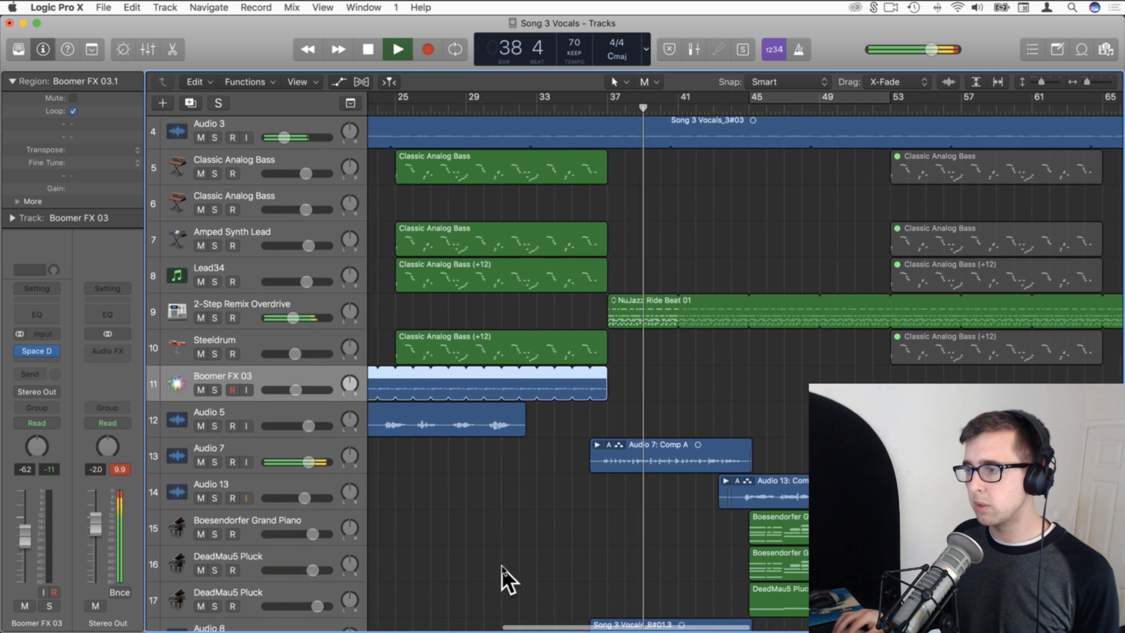
{"action": "scroll", "coordinate": [502, 566], "scroll_direction": "up", "scroll_amount": 1}
{"action": "scroll", "coordinate": [501, 566], "scroll_direction": "up", "scroll_amount": 3}
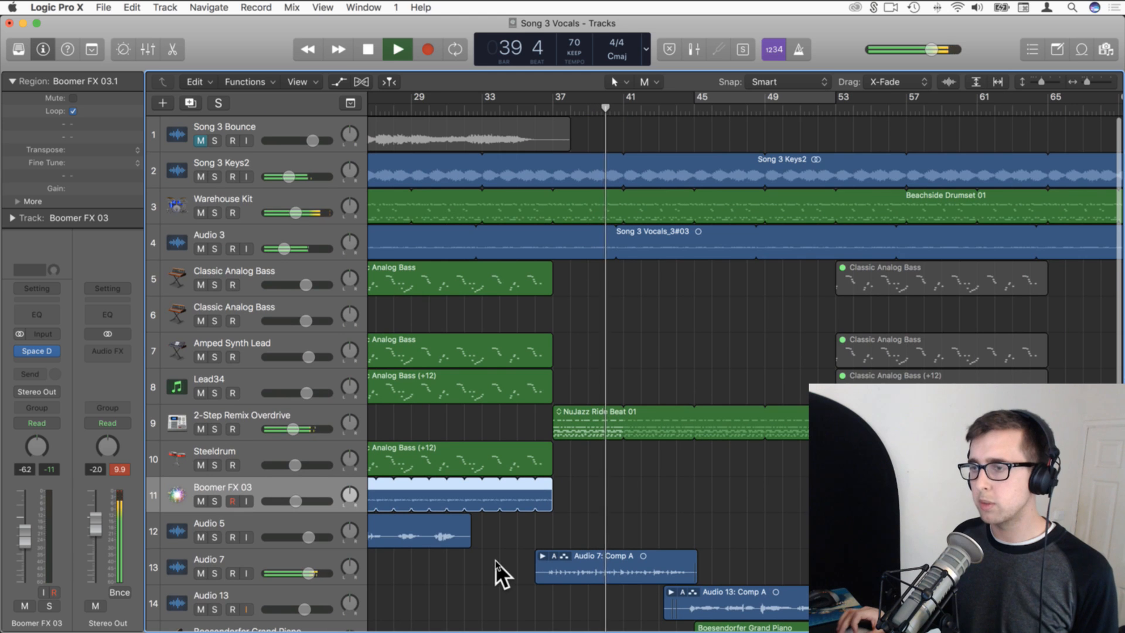
{"action": "left_click", "coordinate": [200, 176]}
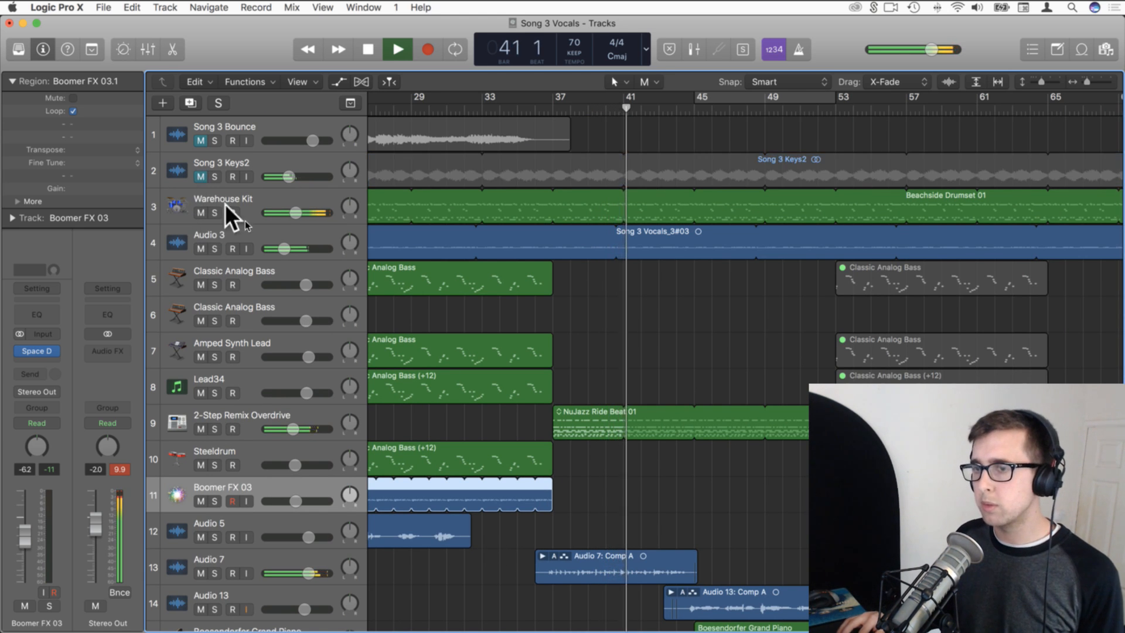
- Stop playback at bar 43 and select the Audio 13 track, leaving its region deselected
{"action": "scroll", "coordinate": [574, 514], "scroll_direction": "down", "scroll_amount": 2}
{"action": "scroll", "coordinate": [574, 514], "scroll_direction": "down", "scroll_amount": 2}
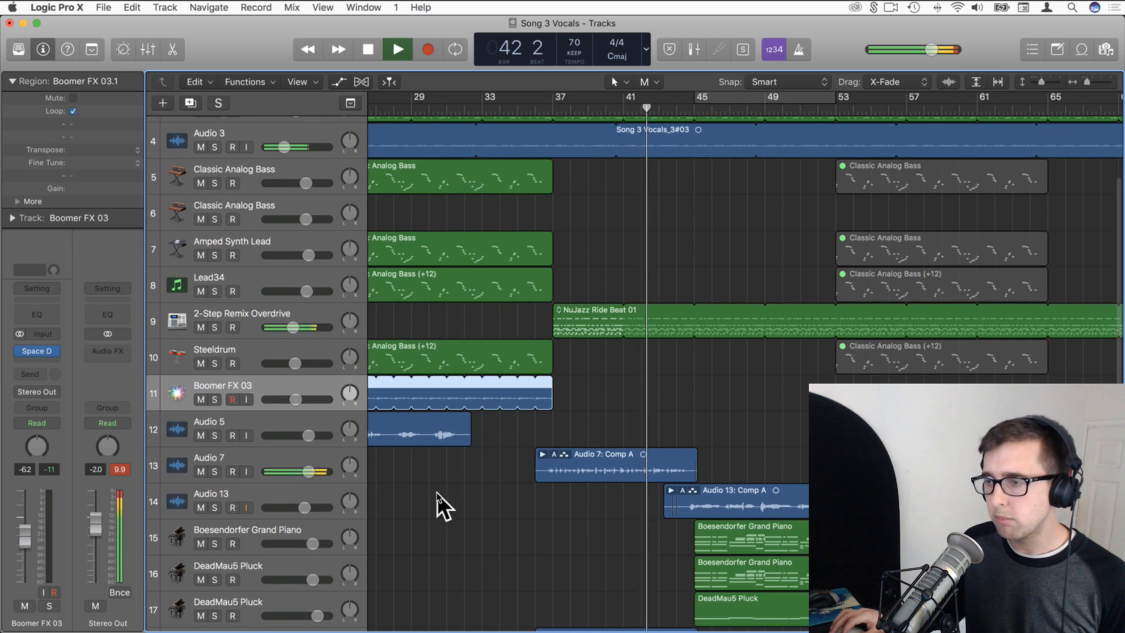
{"action": "scroll", "coordinate": [403, 498], "scroll_direction": "down", "scroll_amount": 8}
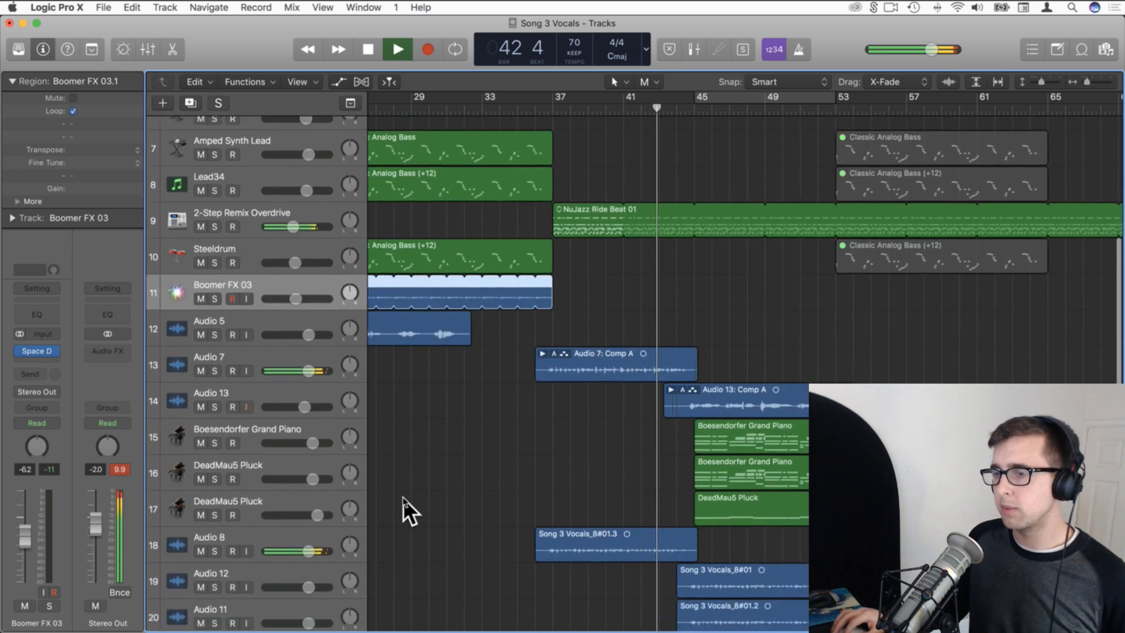
{"action": "key", "text": "space"}
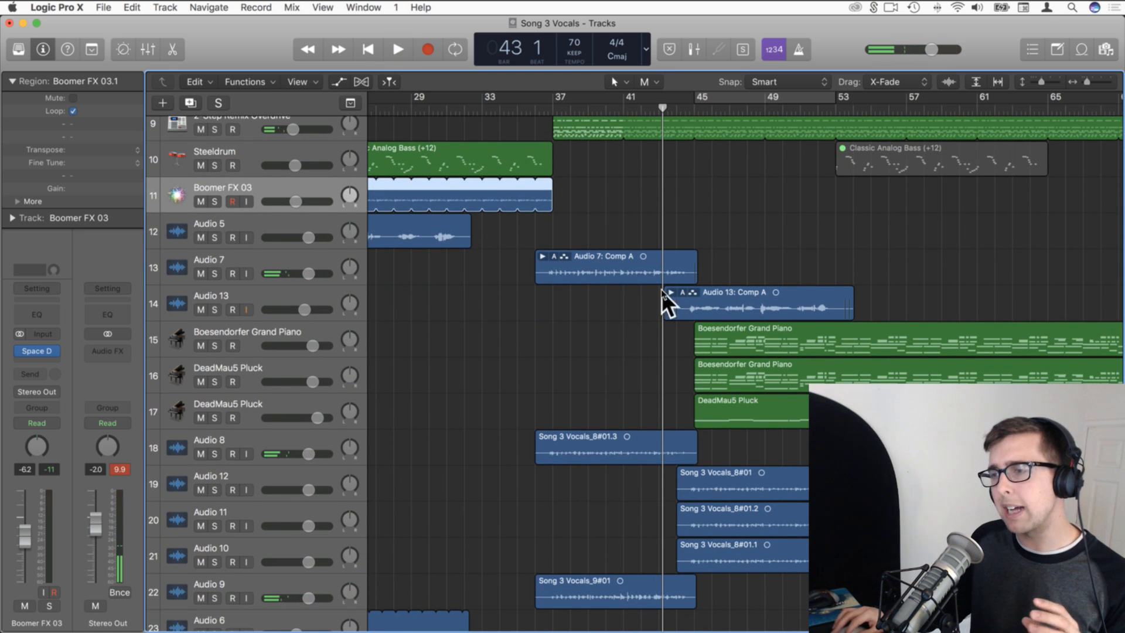
{"action": "left_click", "coordinate": [250, 292]}
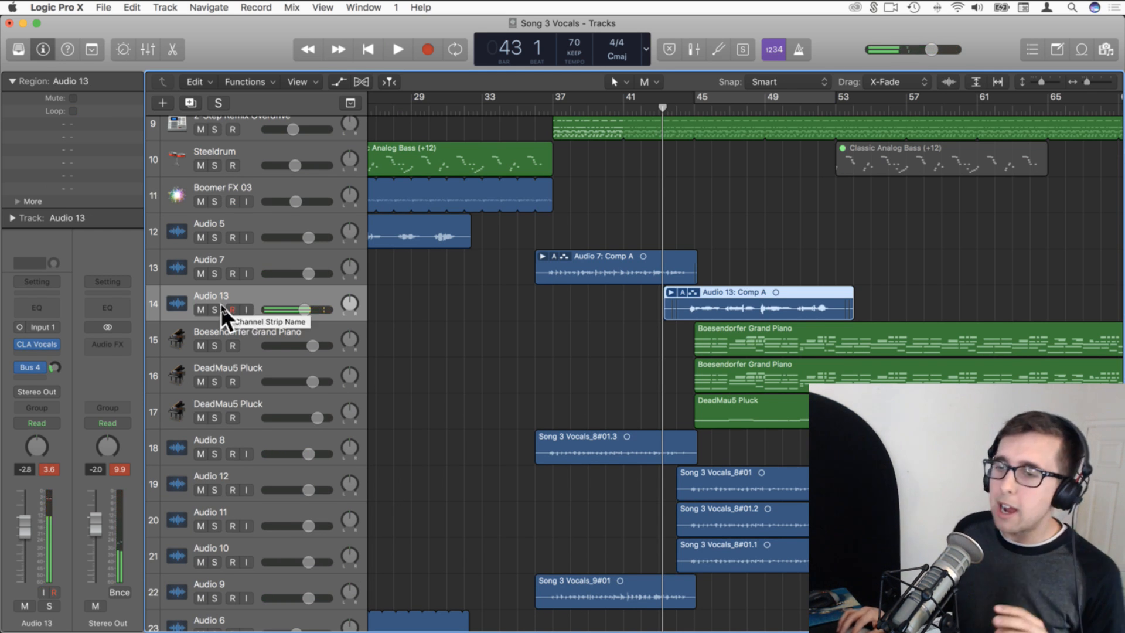
{"action": "left_click", "coordinate": [565, 301]}
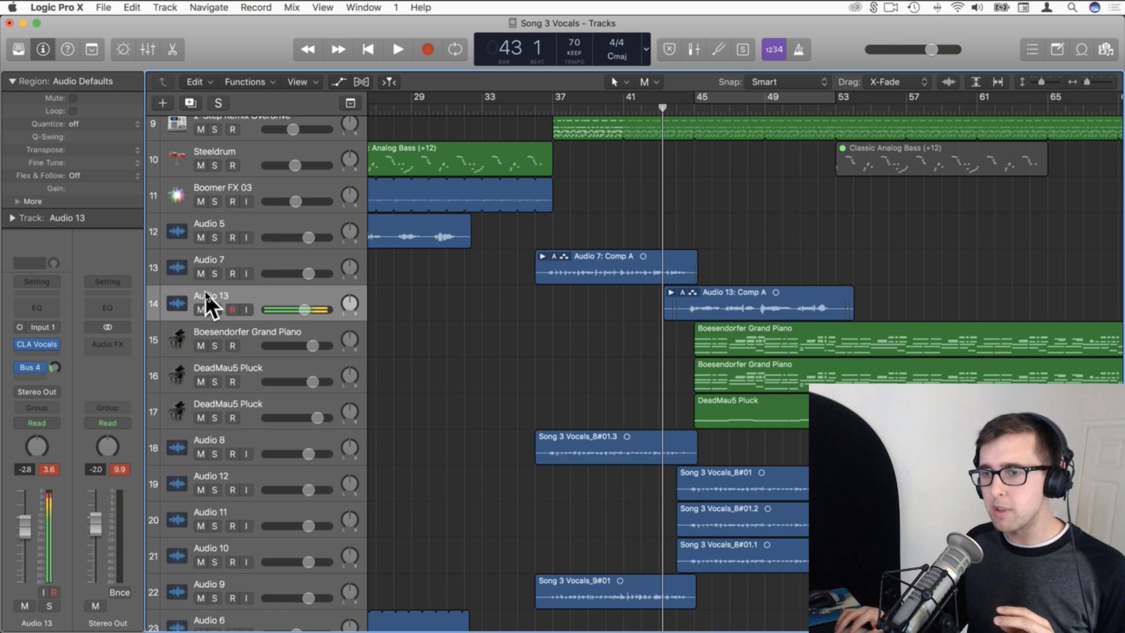
- Examine the CLA Vocals settings on the Audio 13 track and the Pitch Correction settings on the Audio 12 track
{"action": "left_click", "coordinate": [37, 345]}
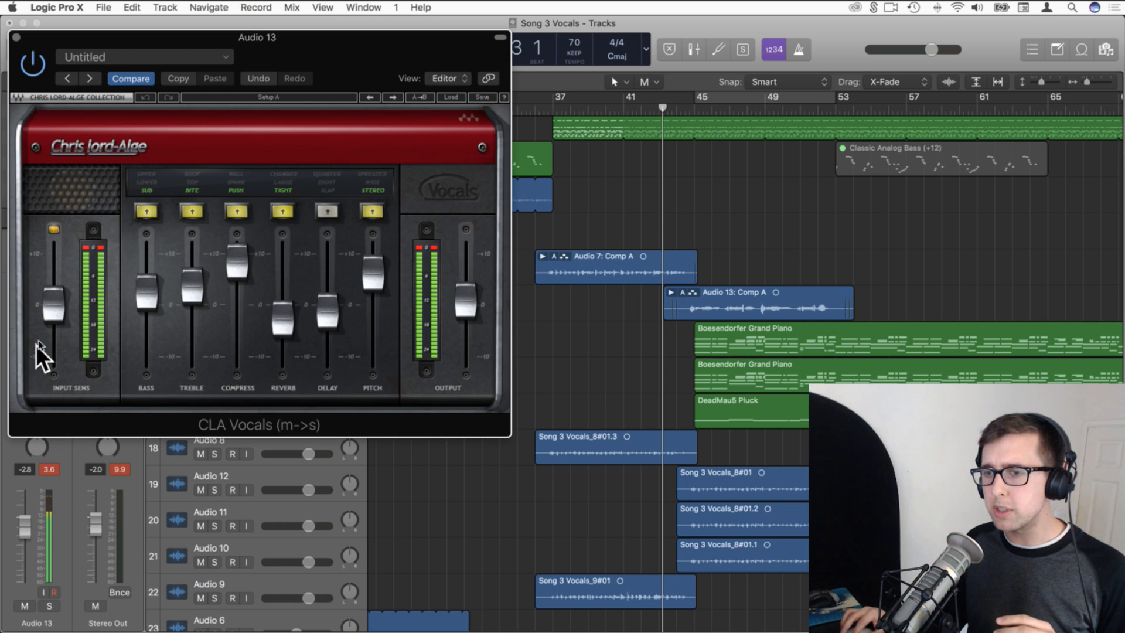
{"action": "left_click", "coordinate": [18, 37]}
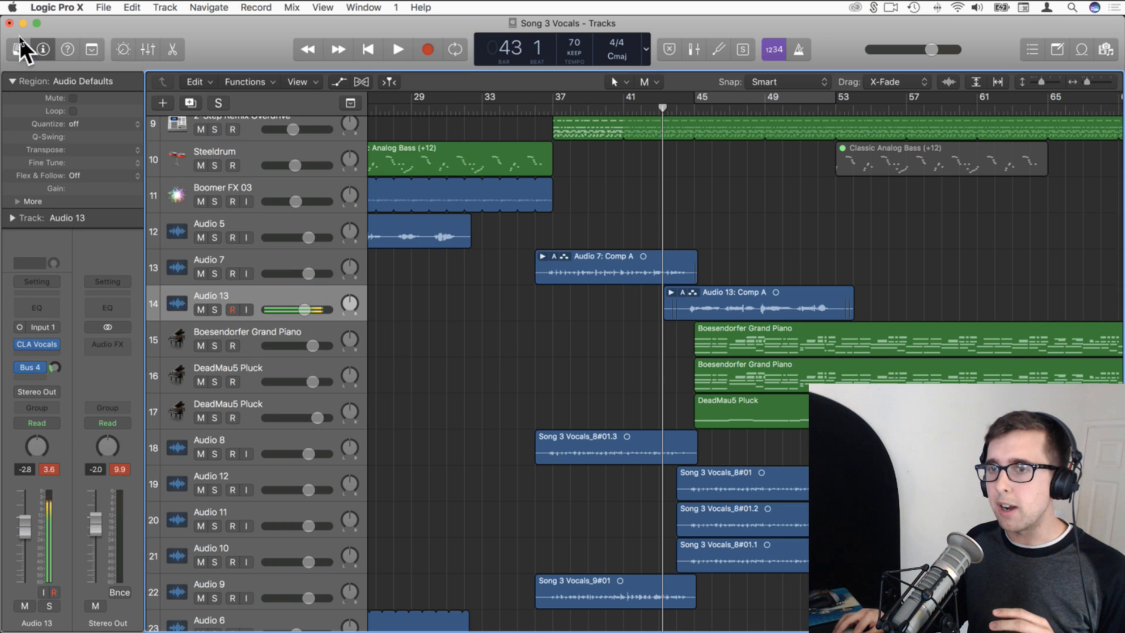
{"action": "left_click", "coordinate": [256, 472]}
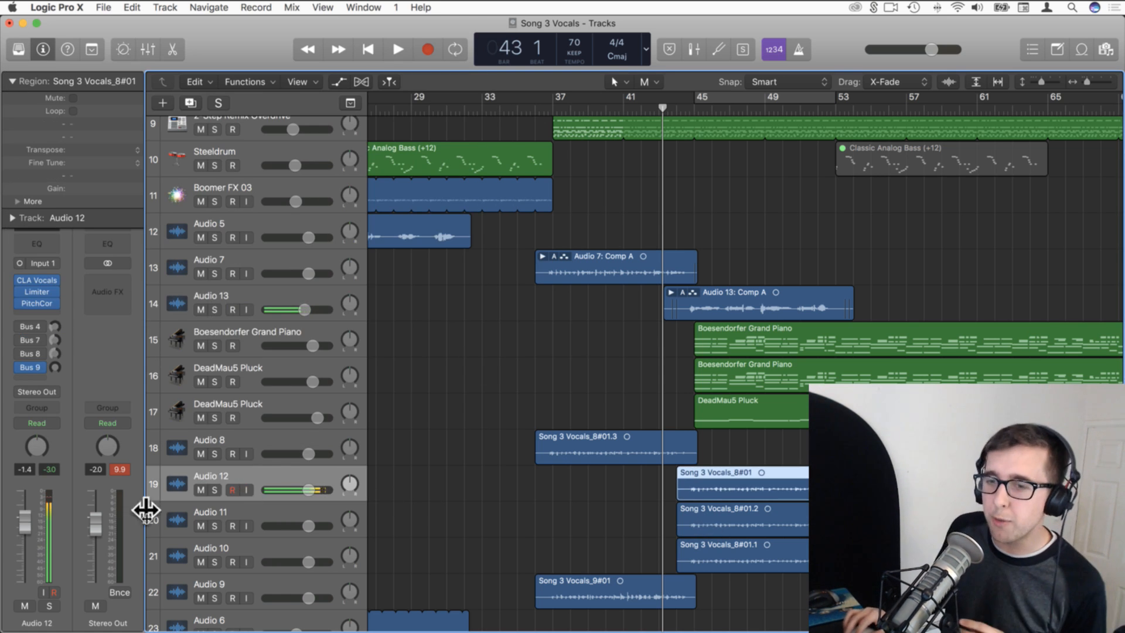
{"action": "left_click", "coordinate": [39, 304]}
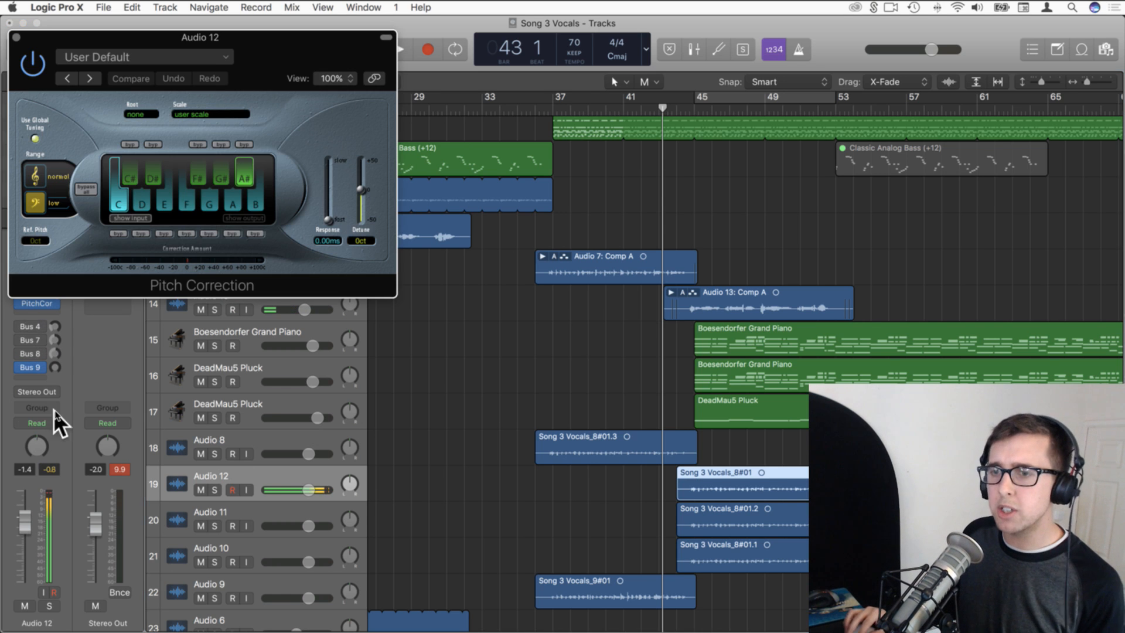
{"action": "left_click", "coordinate": [16, 38]}
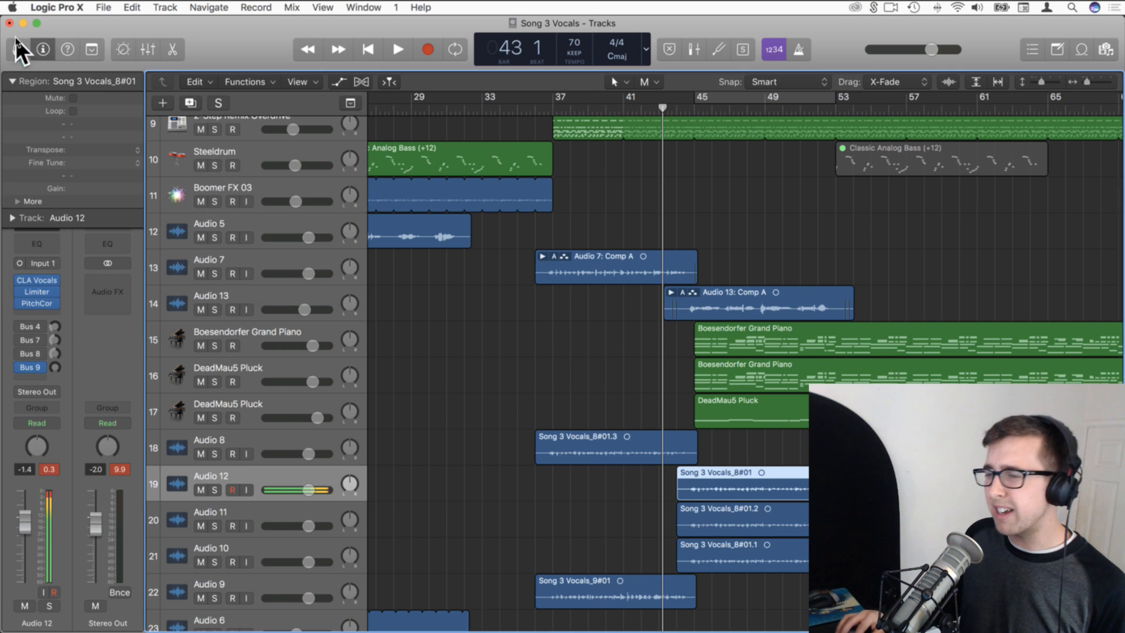
- Select the Audio 11 track and play the full arrangement from bar 41 into bar 46
{"action": "left_click", "coordinate": [267, 511]}
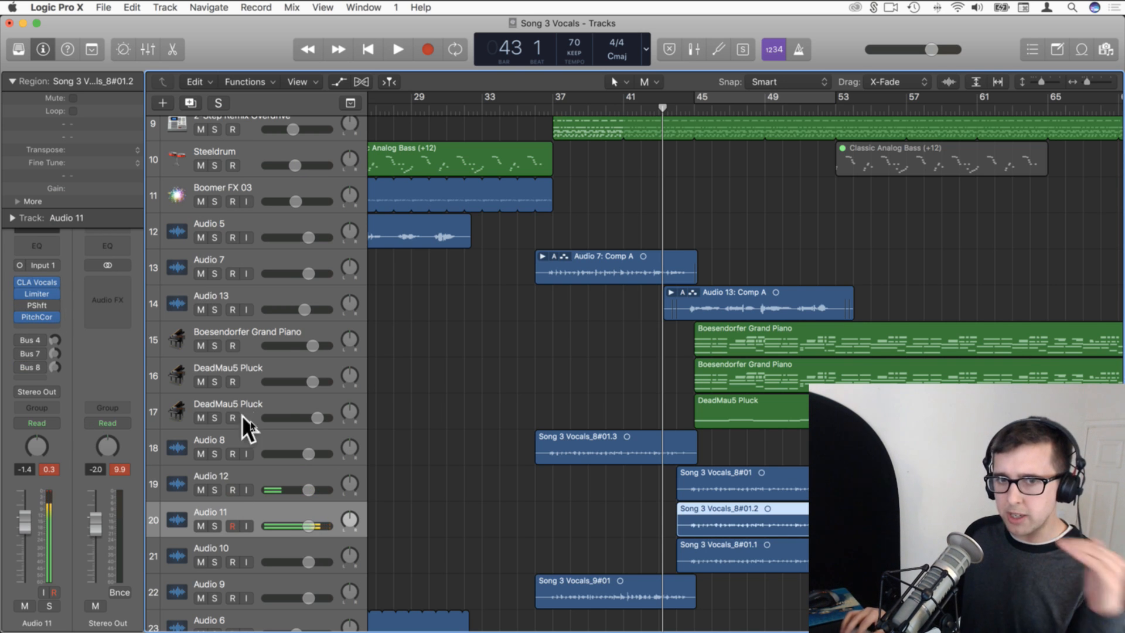
{"action": "left_click", "coordinate": [659, 108]}
{"action": "left_click", "coordinate": [624, 109]}
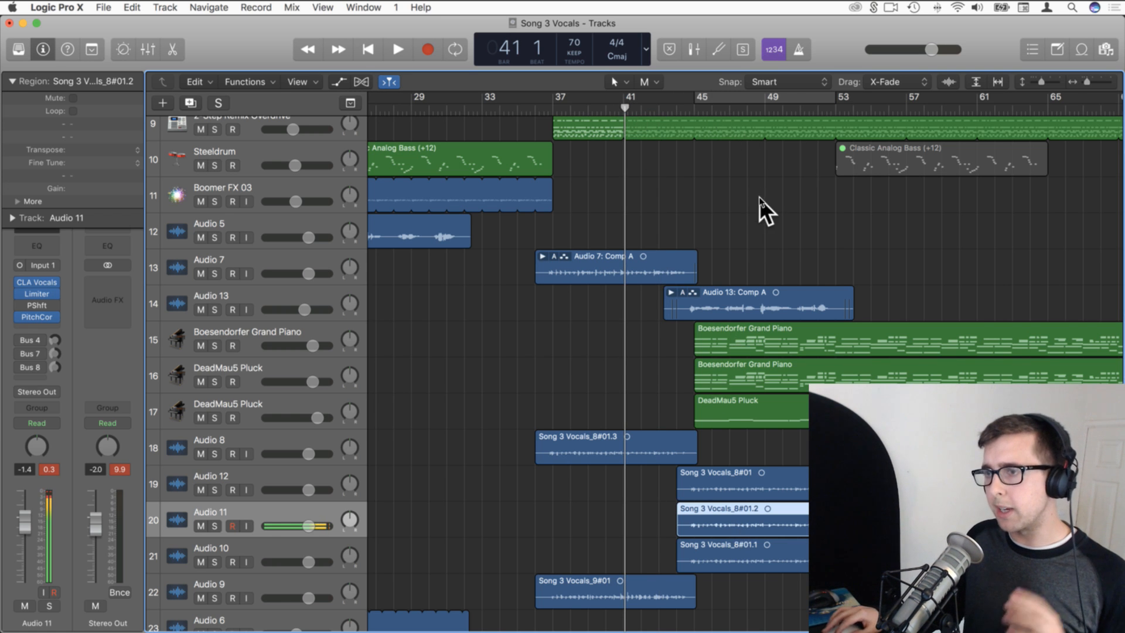
{"action": "scroll", "coordinate": [760, 198], "scroll_direction": "up", "scroll_amount": 10}
{"action": "scroll", "coordinate": [759, 198], "scroll_direction": "down", "scroll_amount": 10}
{"action": "scroll", "coordinate": [760, 198], "scroll_direction": "down", "scroll_amount": 2}
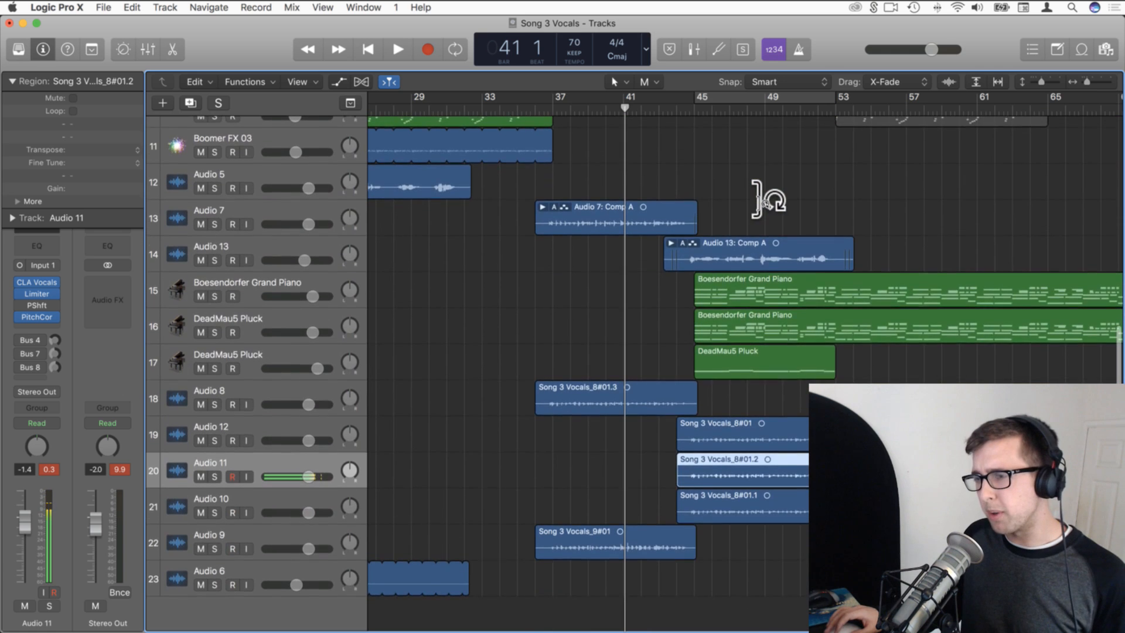
{"action": "key", "text": "space"}
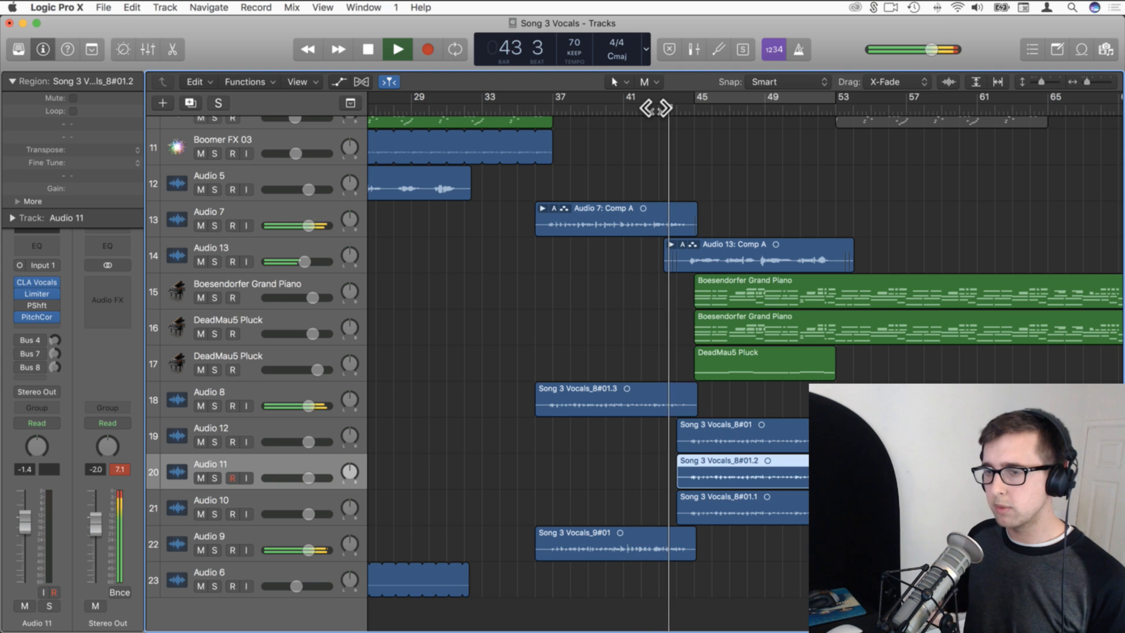
{"action": "left_click", "coordinate": [555, 308]}
{"action": "scroll", "coordinate": [556, 308], "scroll_direction": "right", "scroll_amount": 5}
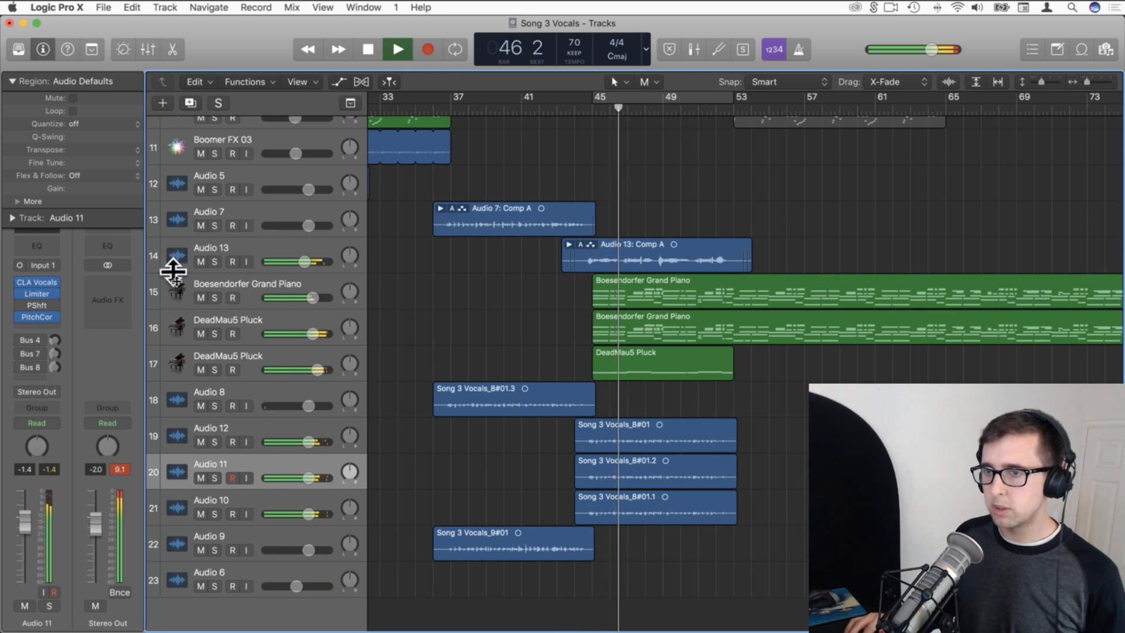
{"action": "key", "text": "space"}
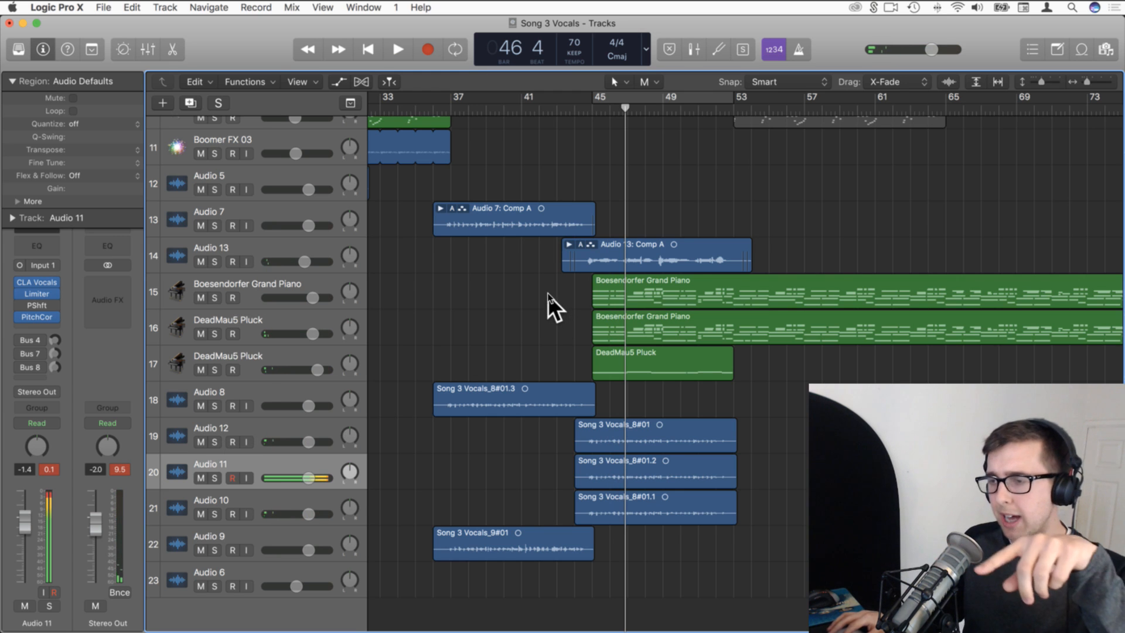
- Solo the Audio 12, Audio 11 and Audio 10 tracks, leaving Audio 8 out of the solo
{"action": "left_click", "coordinate": [214, 405]}
{"action": "left_click", "coordinate": [214, 442]}
{"action": "left_click", "coordinate": [215, 478]}
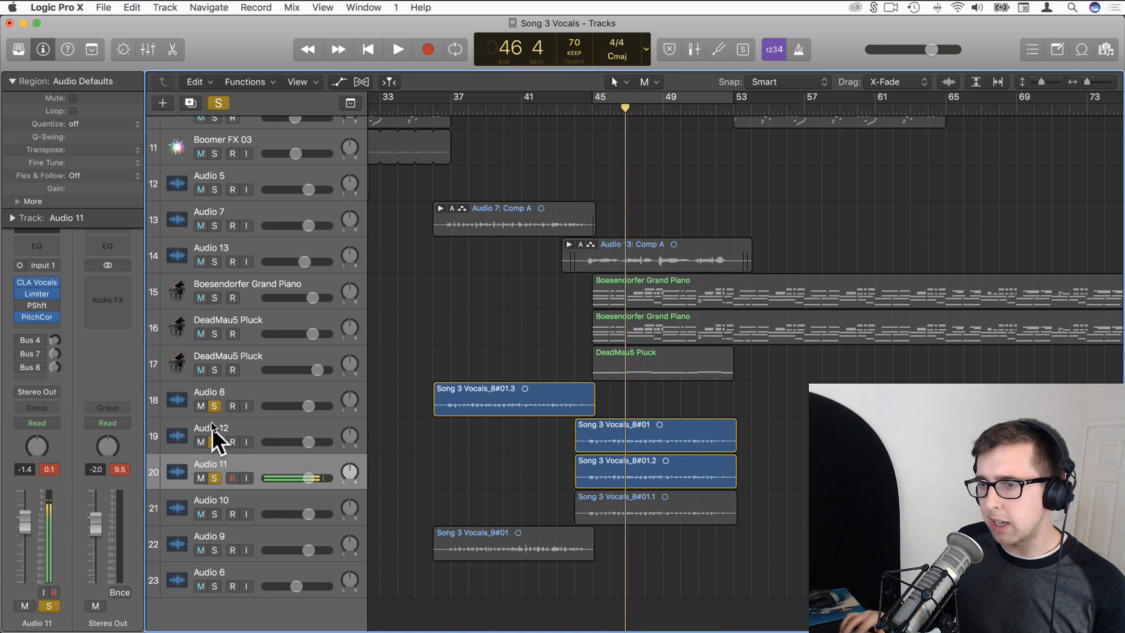
{"action": "left_click", "coordinate": [215, 405]}
{"action": "left_click", "coordinate": [214, 511]}
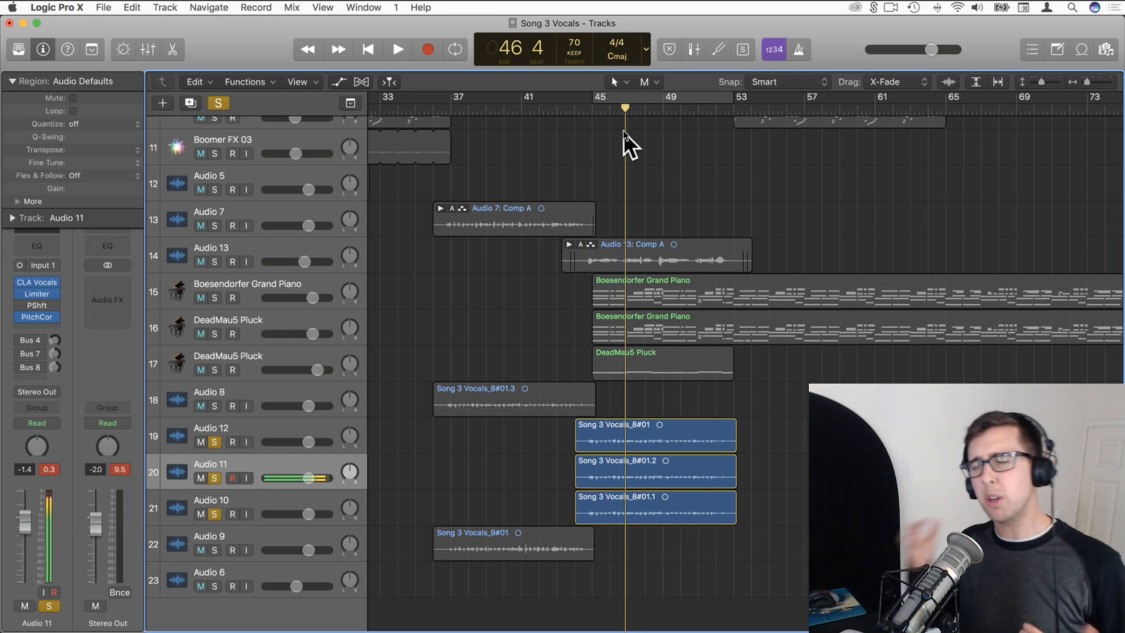
- Play the soloed vocal tracks from bar 44 beat 3, briefly adding Audio 13 to the solo
{"action": "left_click_drag", "start_coordinate": [625, 113], "coordinate": [583, 113]}
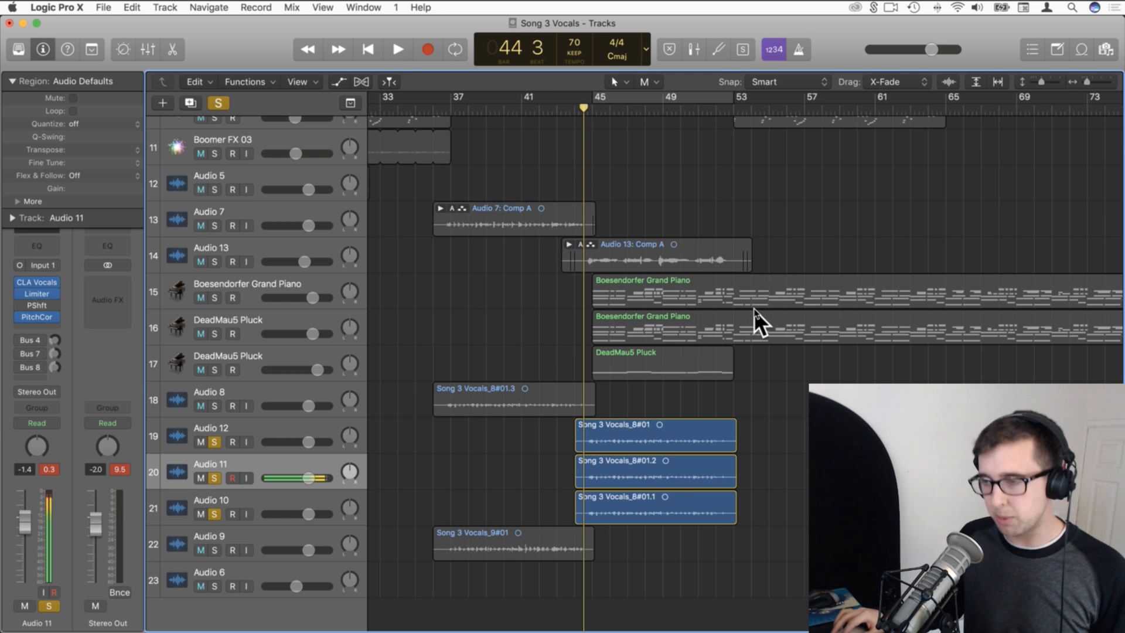
{"action": "key", "text": "space"}
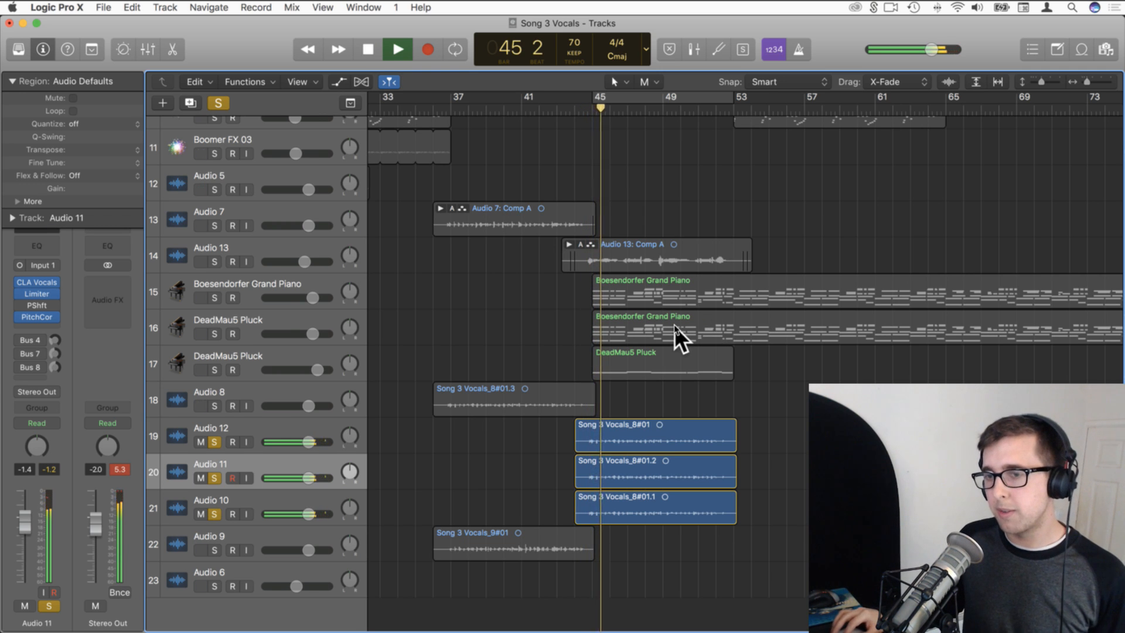
{"action": "key", "text": "space"}
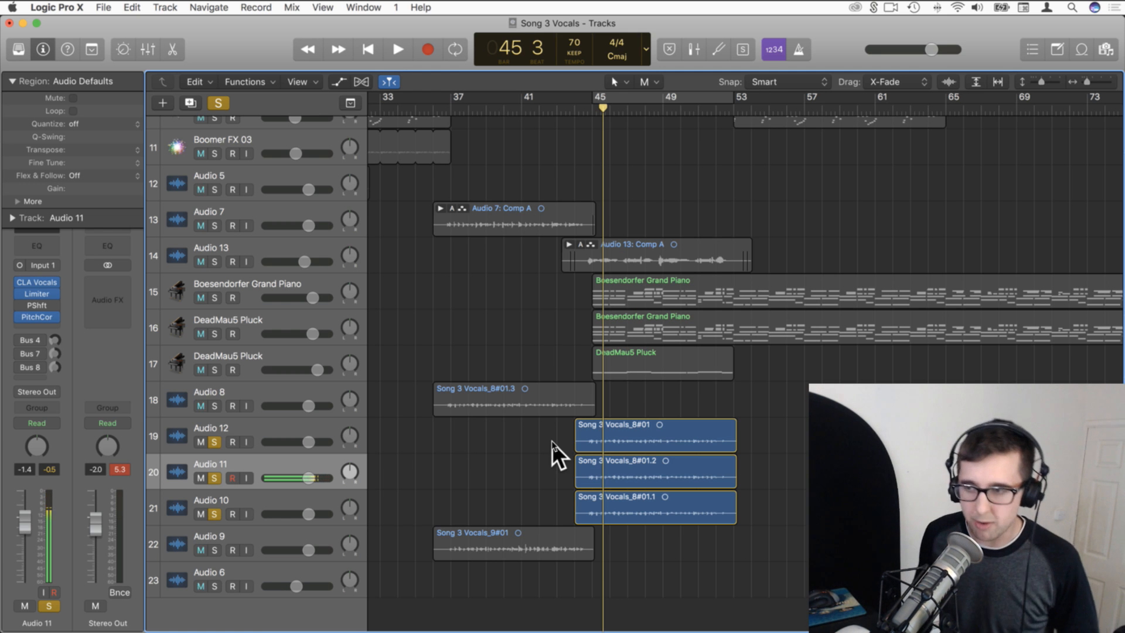
{"action": "key", "text": "space"}
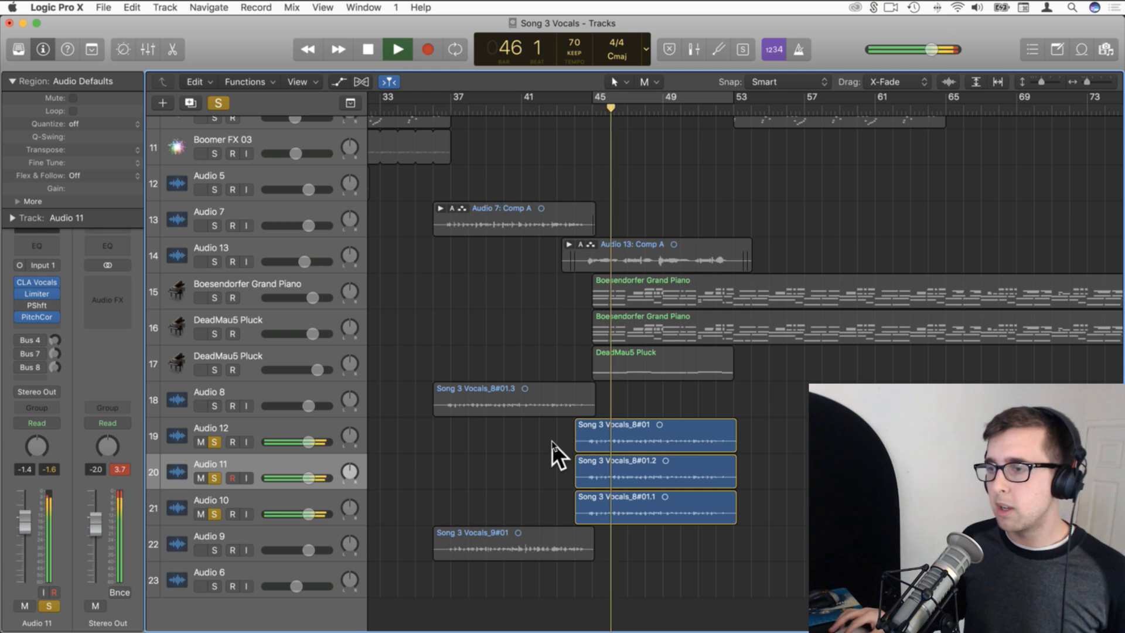
{"action": "left_click", "coordinate": [212, 261]}
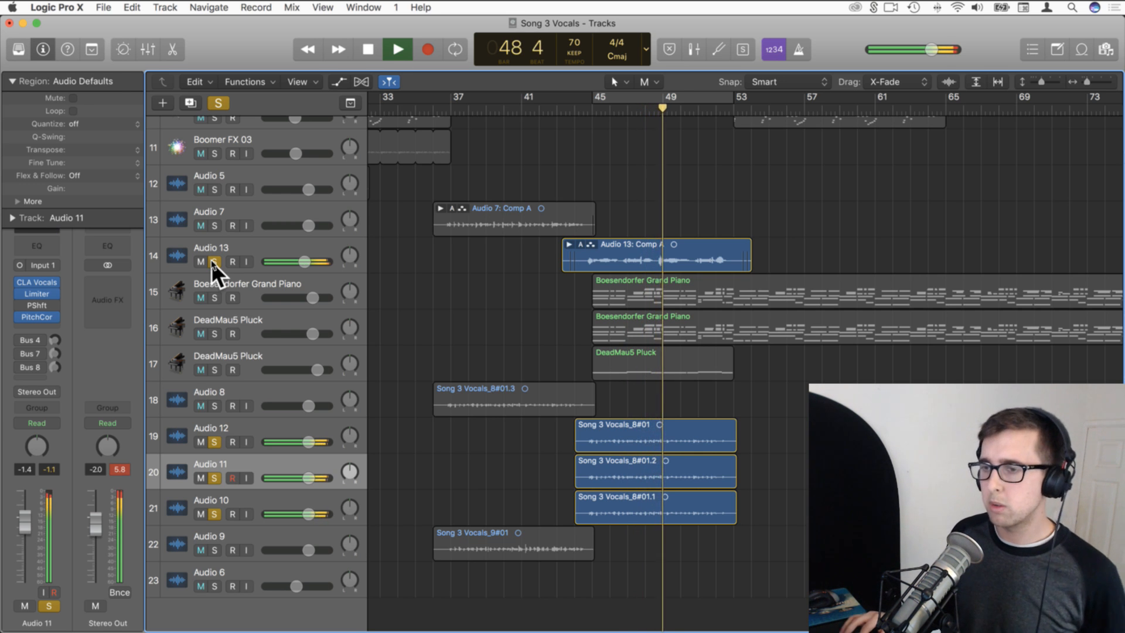
{"action": "left_click", "coordinate": [212, 262]}
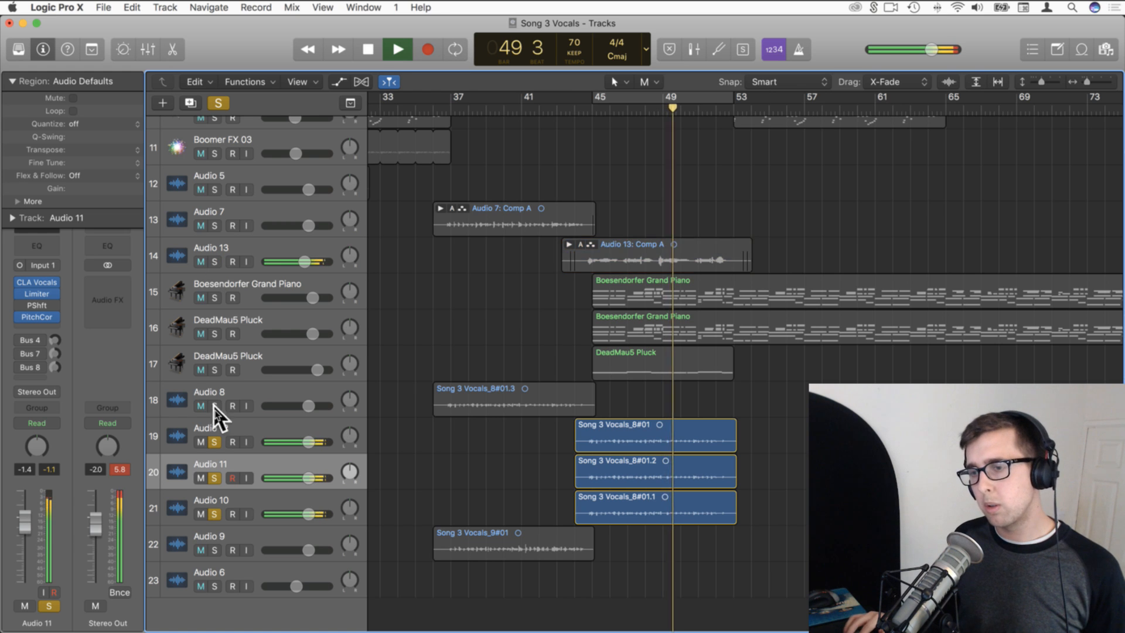
- Take Audio 12, Audio 11 and Audio 10 out of solo and play the full mix until bar 52
{"action": "left_click_drag", "start_coordinate": [213, 443], "coordinate": [212, 505]}
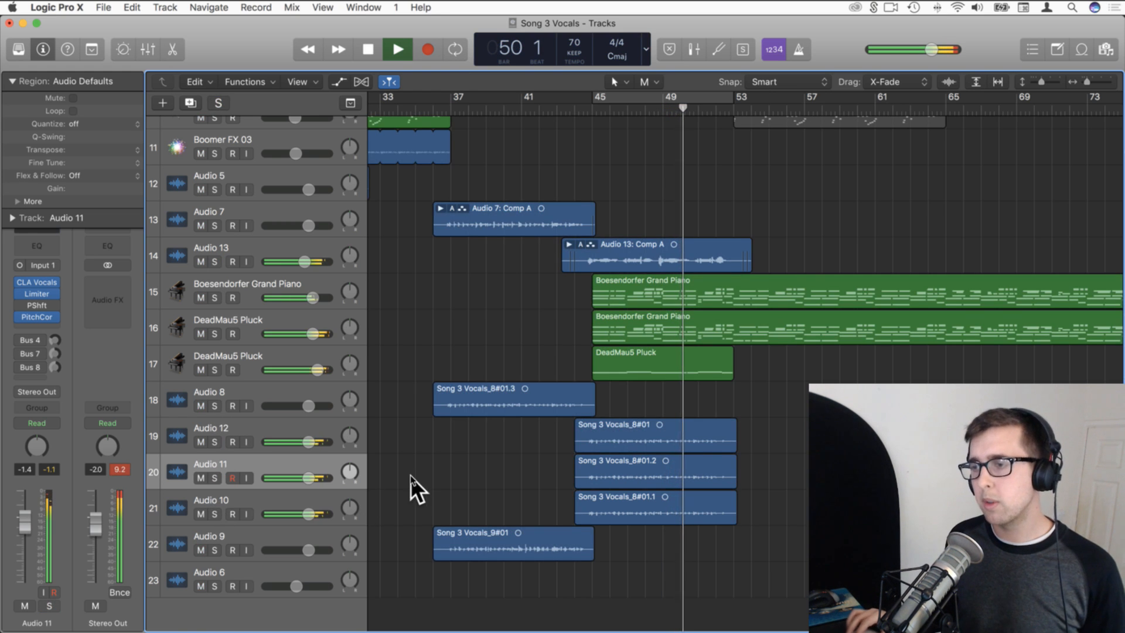
{"action": "scroll", "coordinate": [442, 447], "scroll_direction": "up", "scroll_amount": 3}
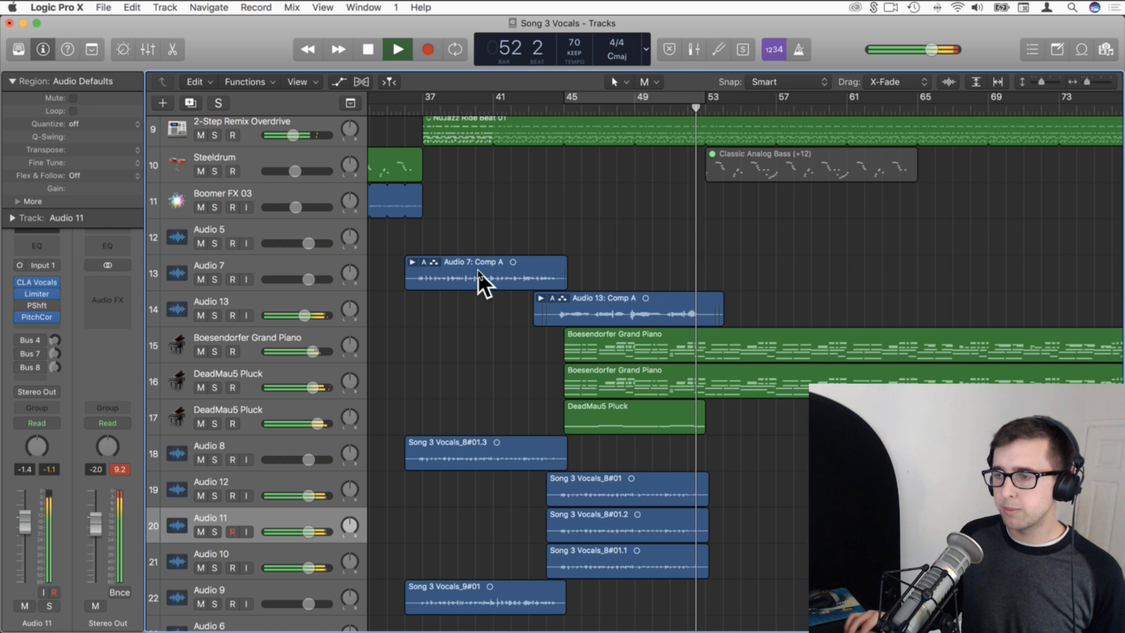
{"action": "key", "text": "space"}
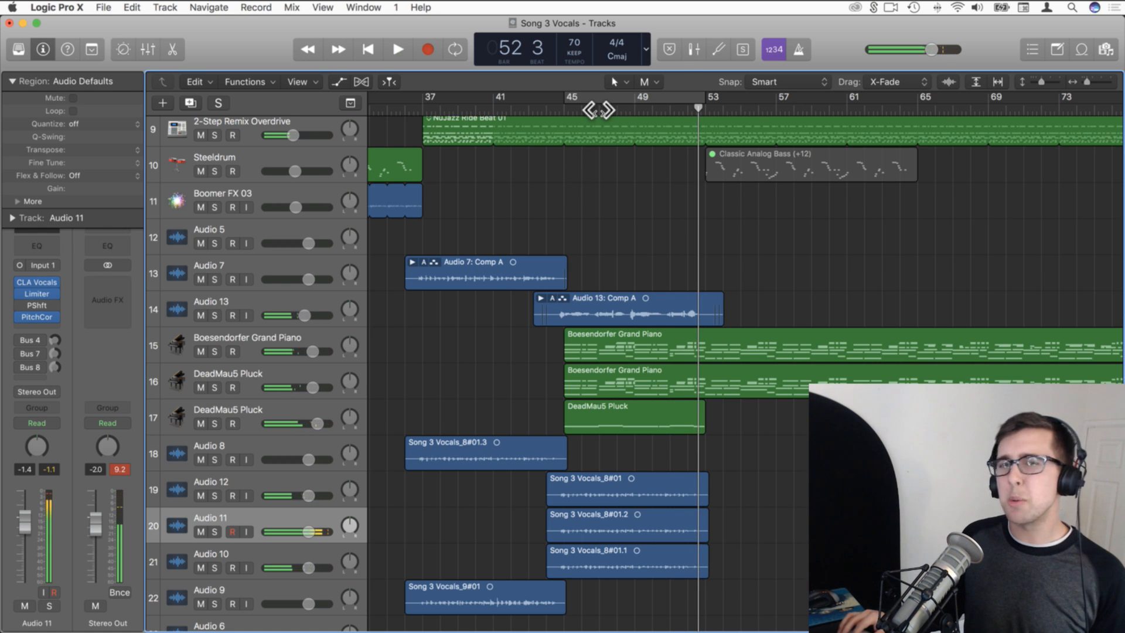
- Listen to the Boesendorfer Grand Piano track in solo from bar 45 to bar 47, and unsolo it
{"action": "left_click", "coordinate": [215, 351]}
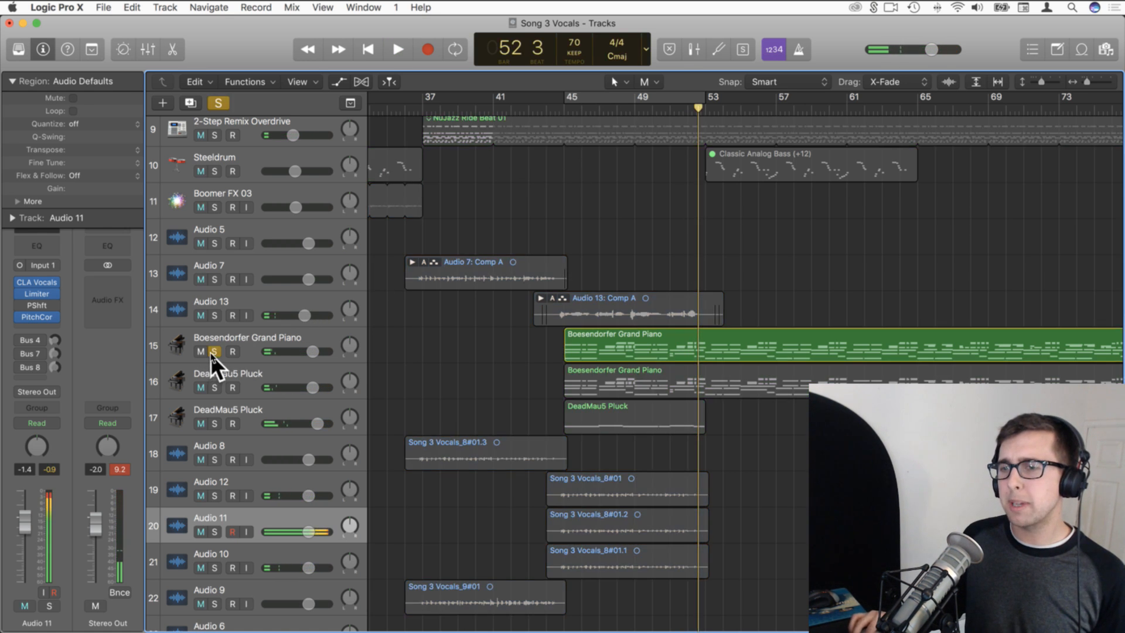
{"action": "left_click", "coordinate": [568, 106]}
{"action": "key", "text": "space"}
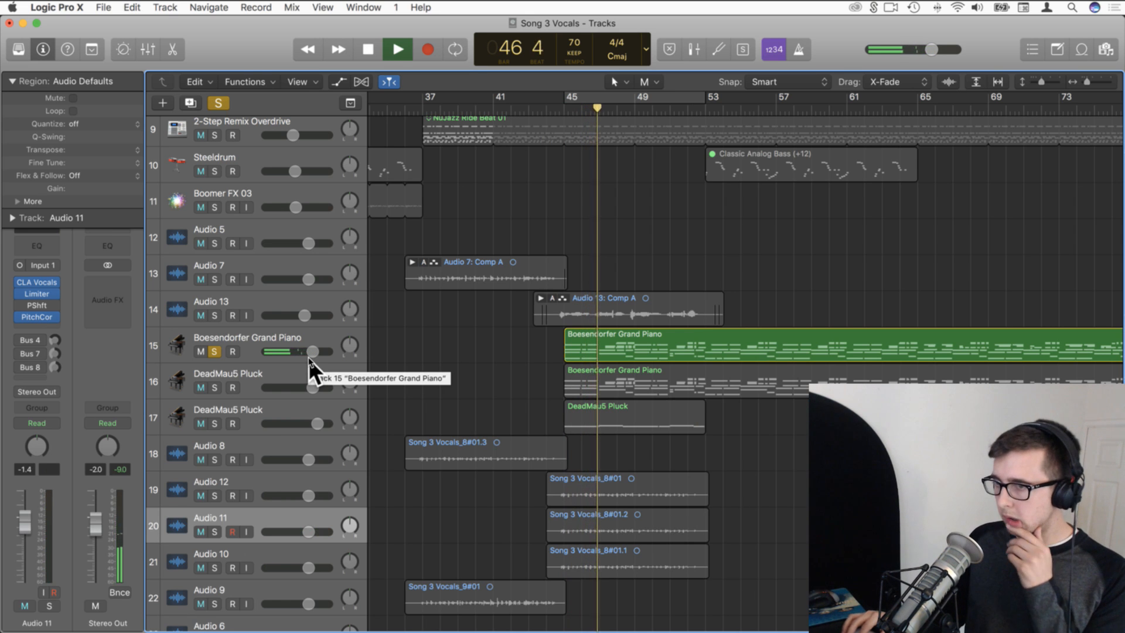
{"action": "key", "text": "space"}
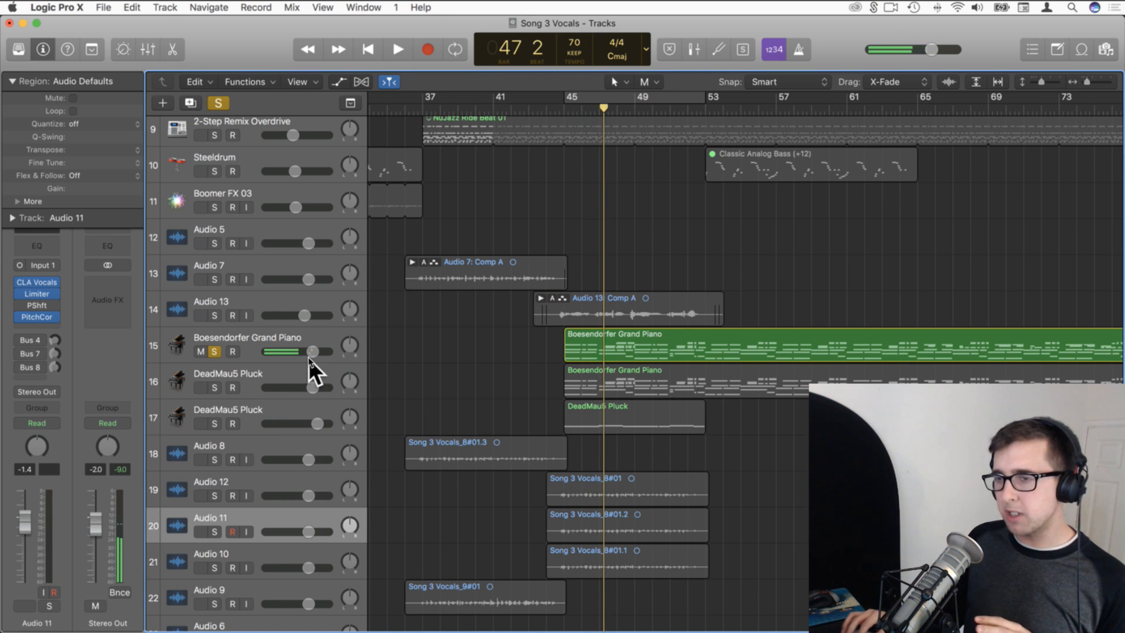
{"action": "left_click", "coordinate": [216, 352]}
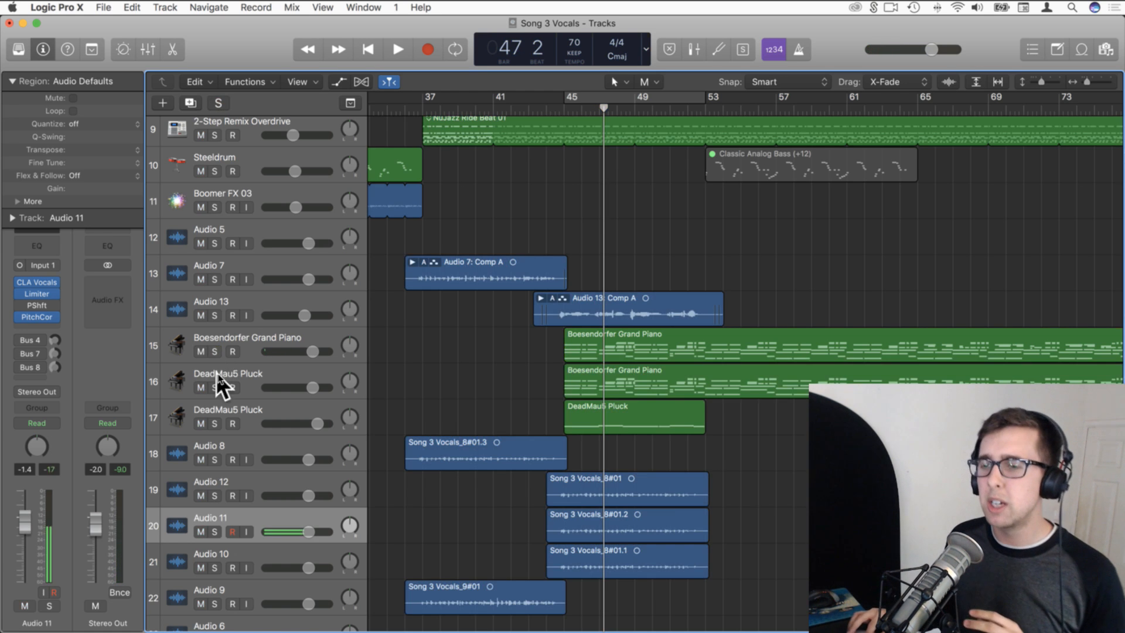
- Listen to the DeadMau5 Pluck on track 16 in solo from bar 45 to bar 47, and unsolo it
{"action": "left_click", "coordinate": [246, 373]}
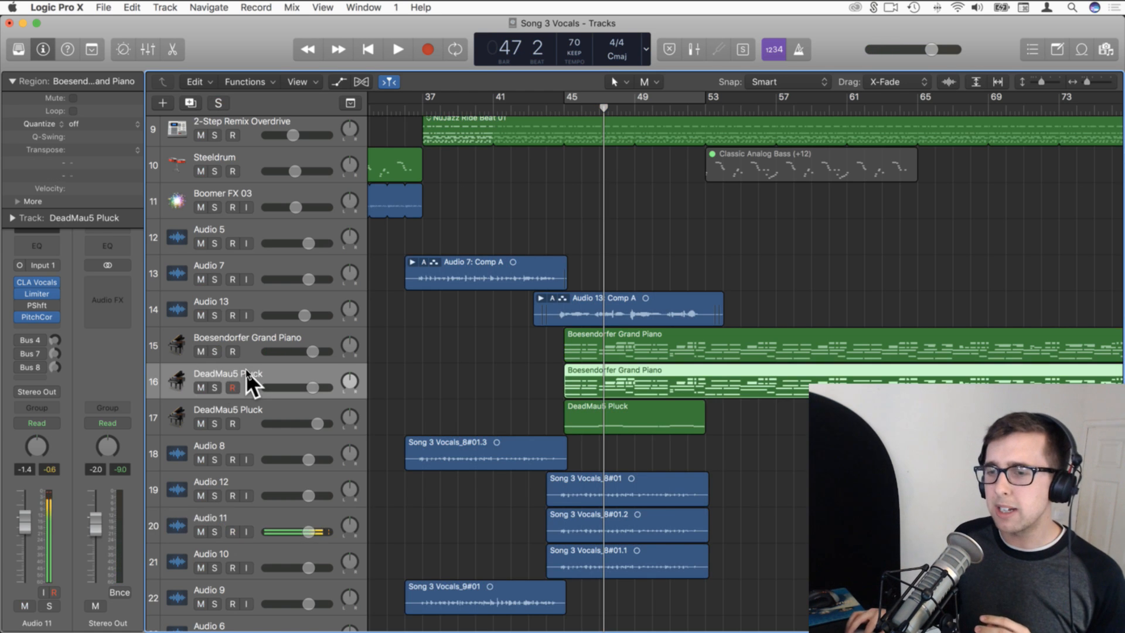
{"action": "left_click", "coordinate": [215, 386]}
{"action": "left_click_drag", "start_coordinate": [602, 110], "coordinate": [564, 112]}
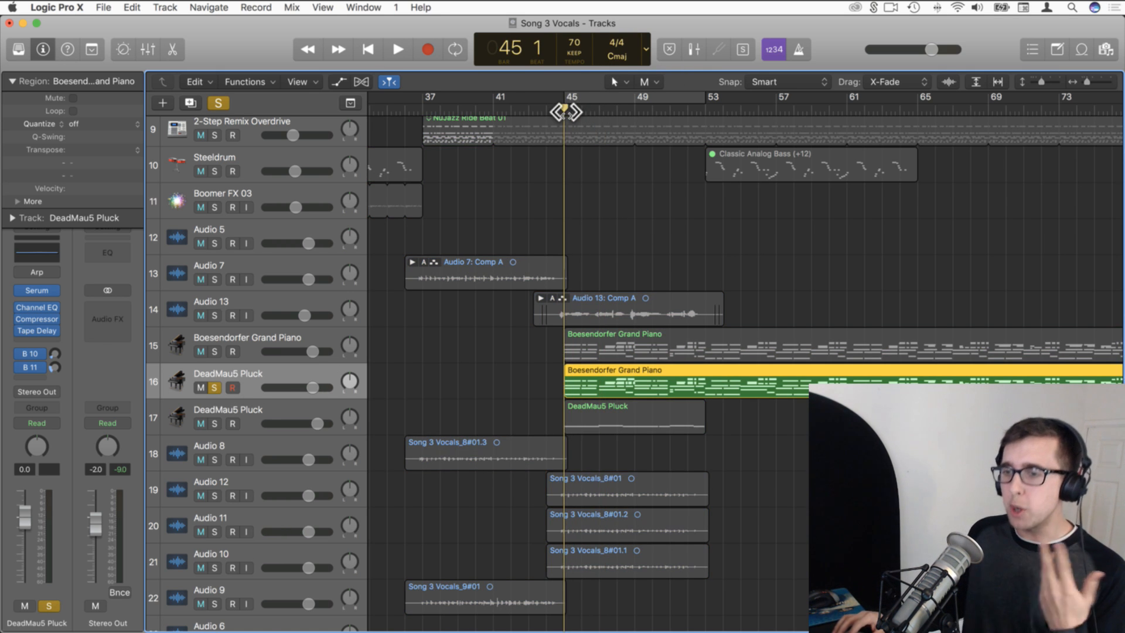
{"action": "key", "text": "space"}
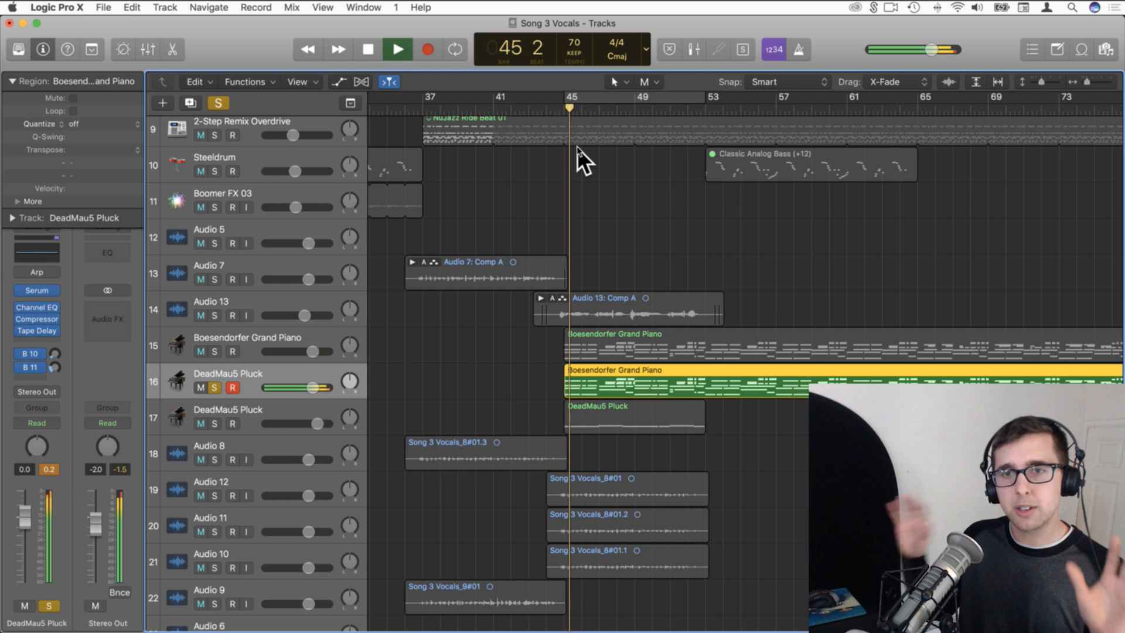
{"action": "key", "text": "space"}
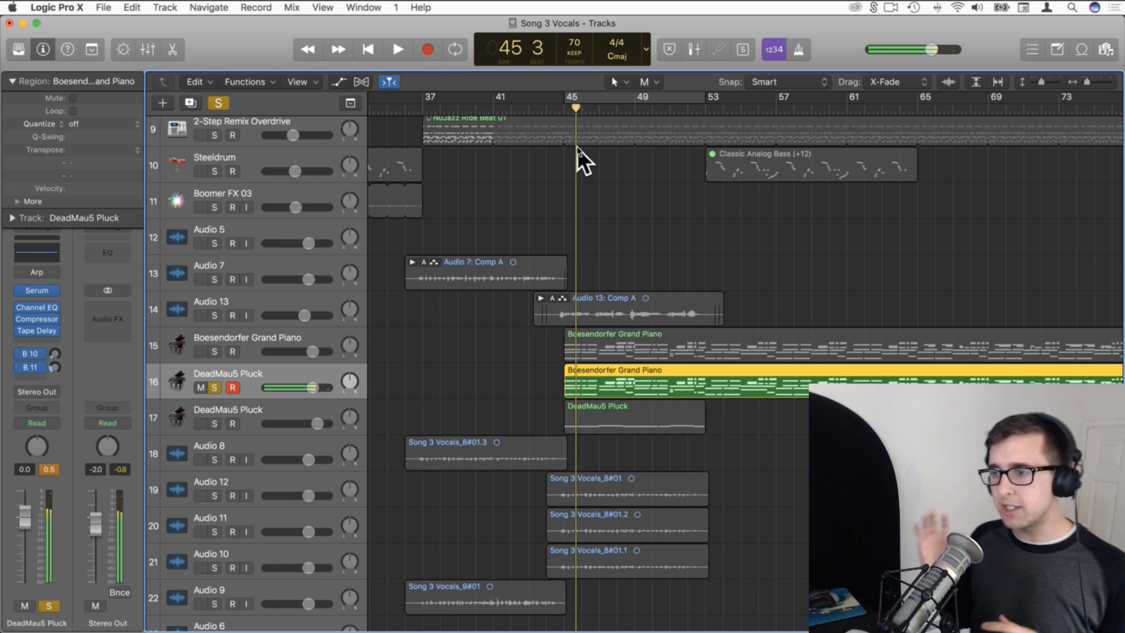
{"action": "key", "text": "space"}
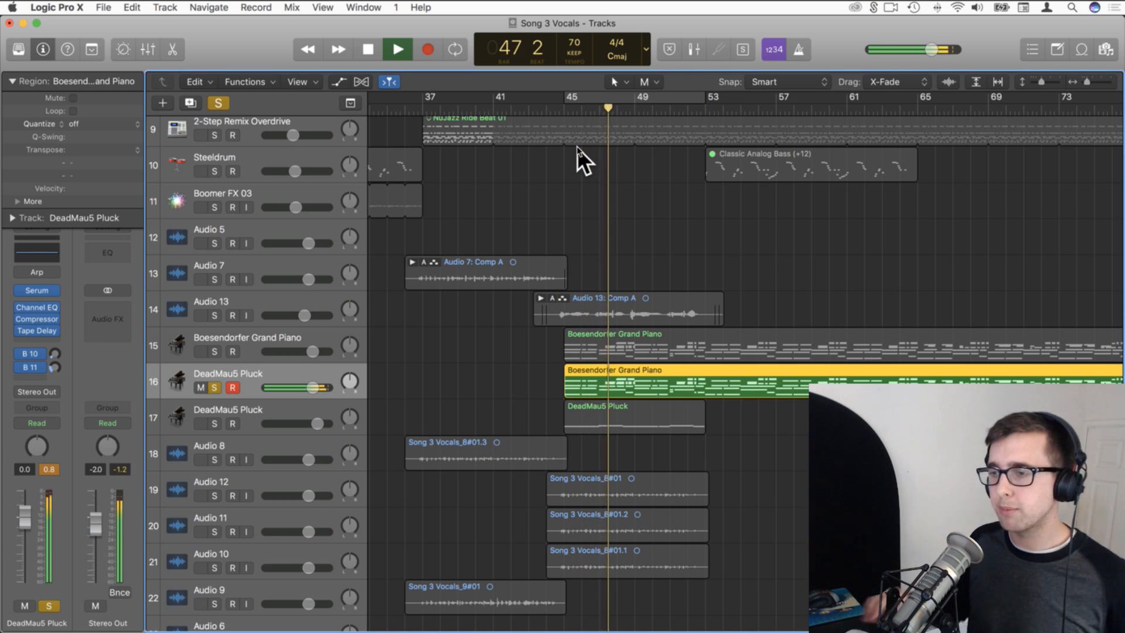
{"action": "key", "text": "space"}
{"action": "left_click", "coordinate": [215, 388]}
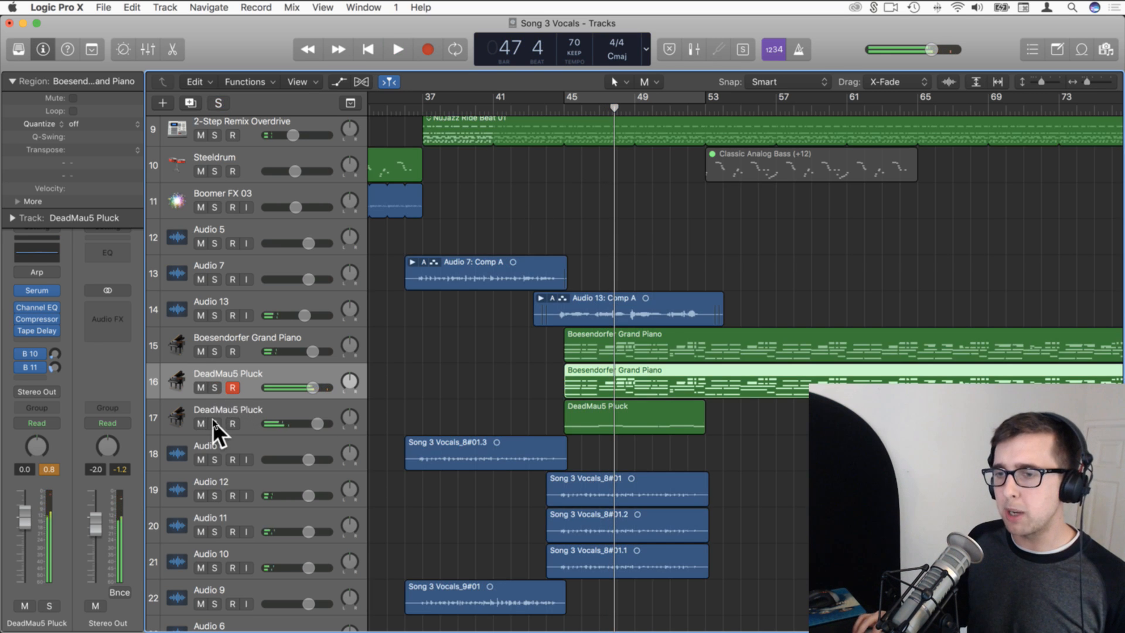
- Play the DeadMau5 Pluck on track 17 in solo from bar 45, and replay it with track 16 also soloed
{"action": "left_click", "coordinate": [215, 423]}
{"action": "left_click_drag", "start_coordinate": [614, 109], "coordinate": [568, 109]}
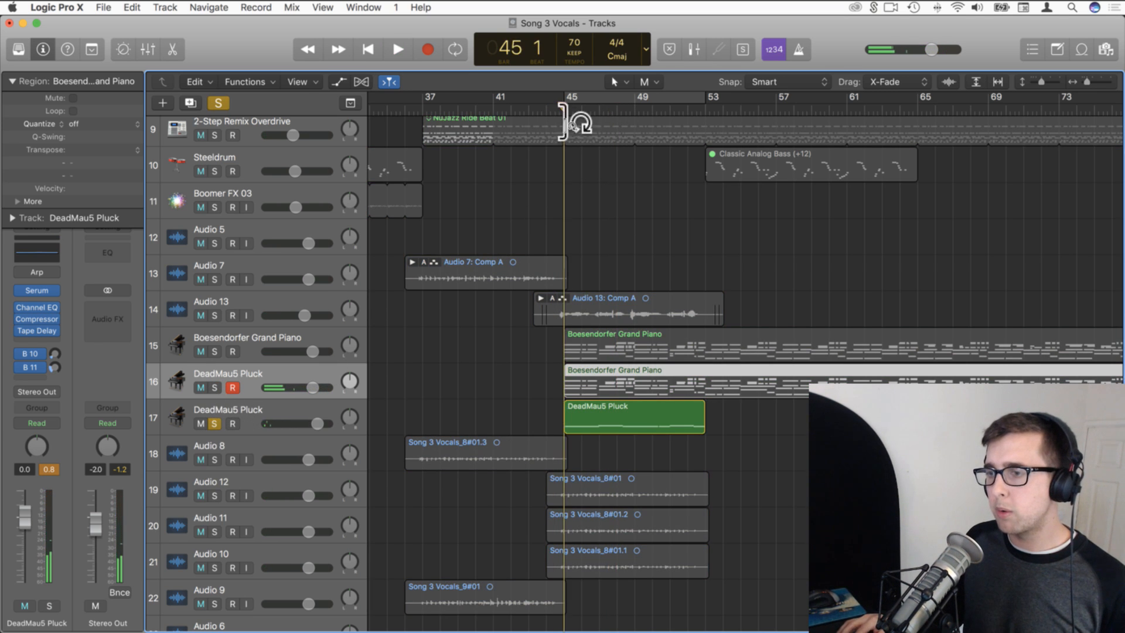
{"action": "key", "text": "space"}
{"action": "key", "text": "space"}
{"action": "key", "text": "space"}
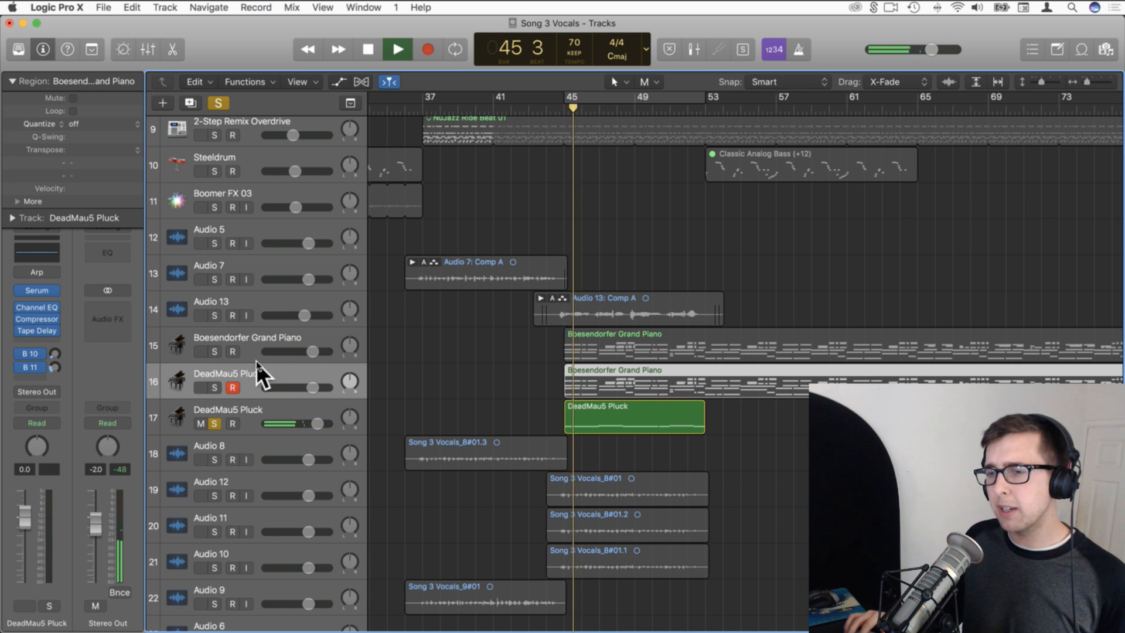
{"action": "left_click", "coordinate": [214, 387]}
{"action": "left_click_drag", "start_coordinate": [572, 106], "coordinate": [565, 109]}
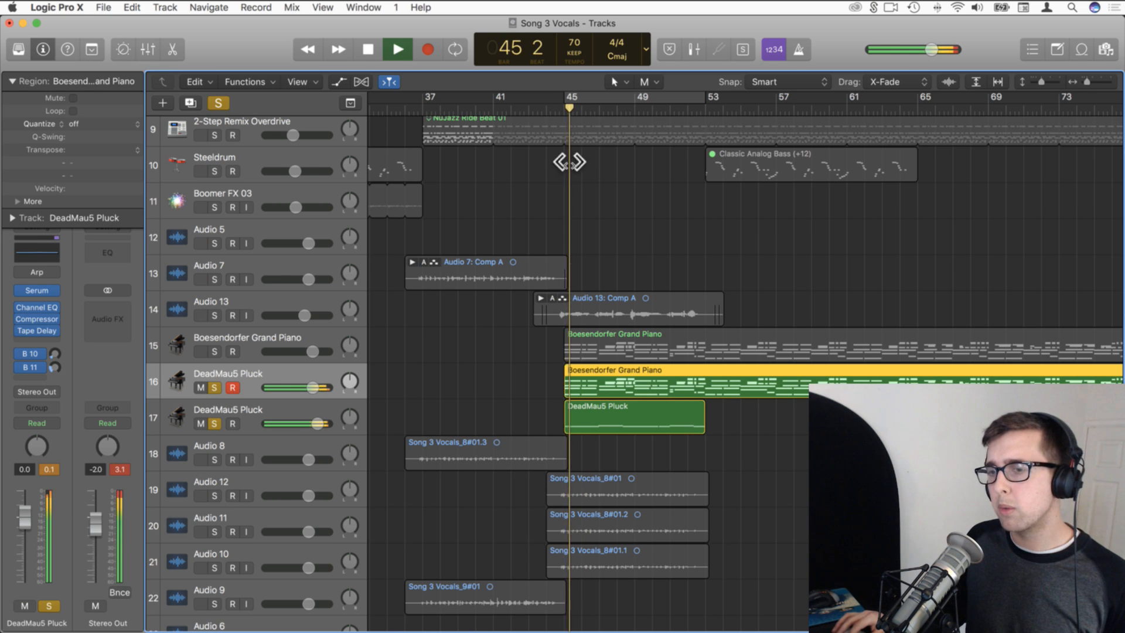
- Add the 2-Step Remix Overdrive track to the two soloed DeadMau5 Pluck tracks, listen to bar 47, and unsolo all three
{"action": "scroll", "coordinate": [393, 286], "scroll_direction": "up", "scroll_amount": 3}
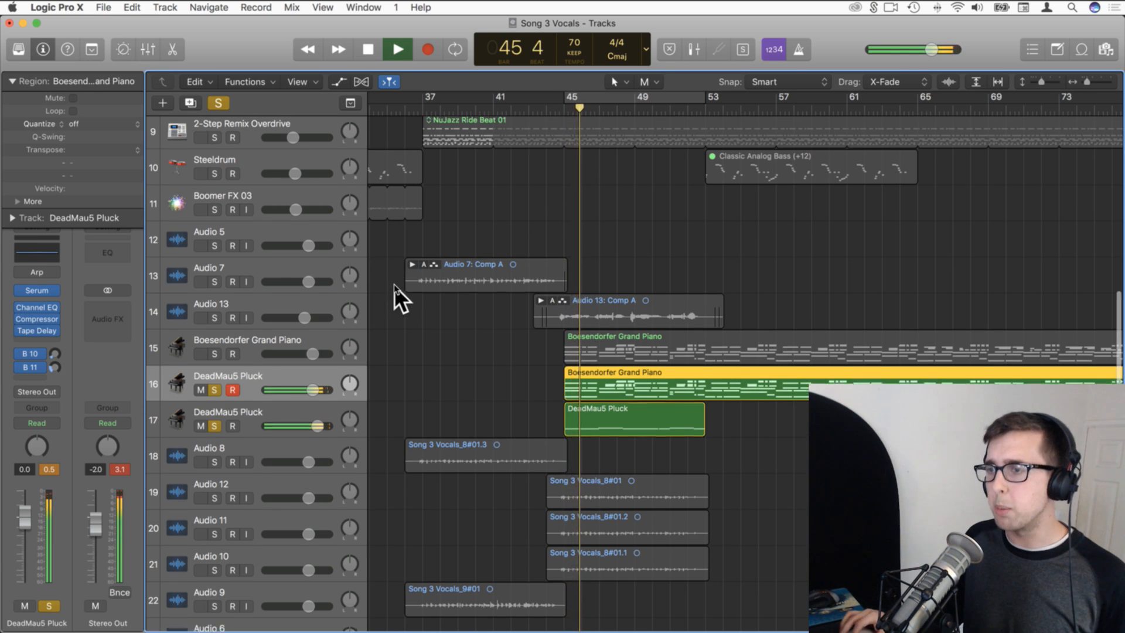
{"action": "left_click", "coordinate": [216, 190]}
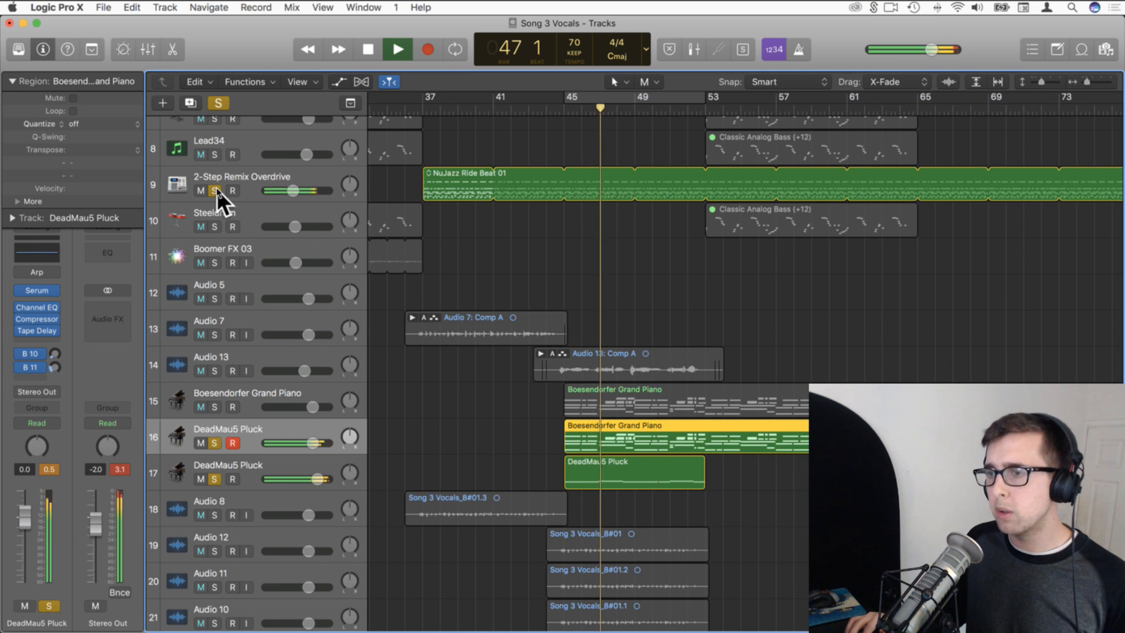
{"action": "key", "text": "space"}
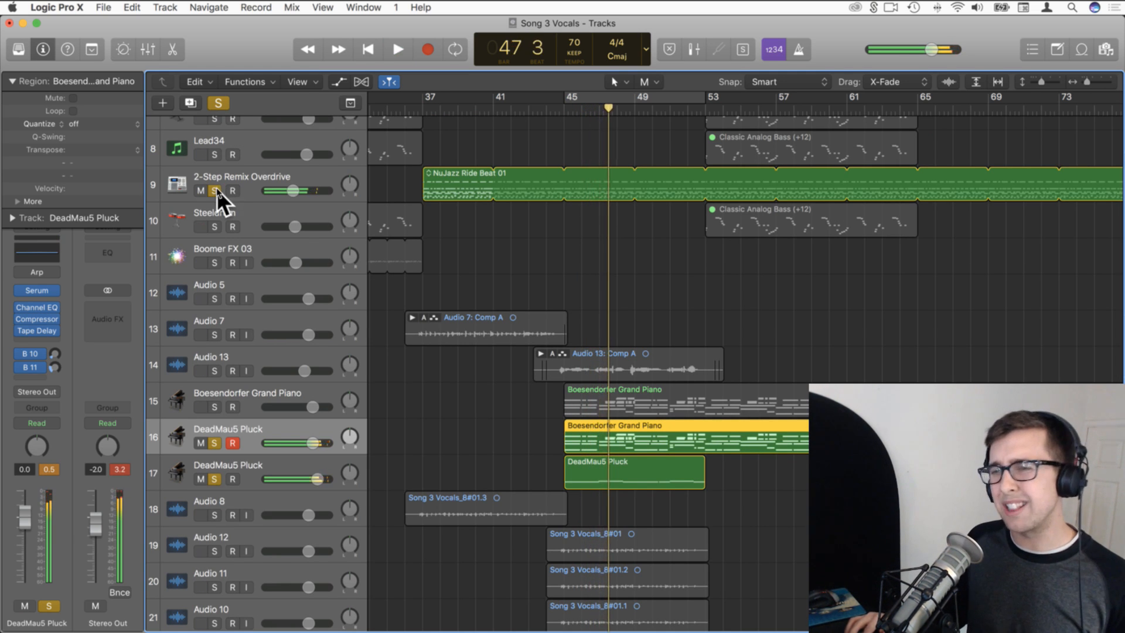
{"action": "left_click", "coordinate": [217, 189]}
{"action": "left_click", "coordinate": [216, 439]}
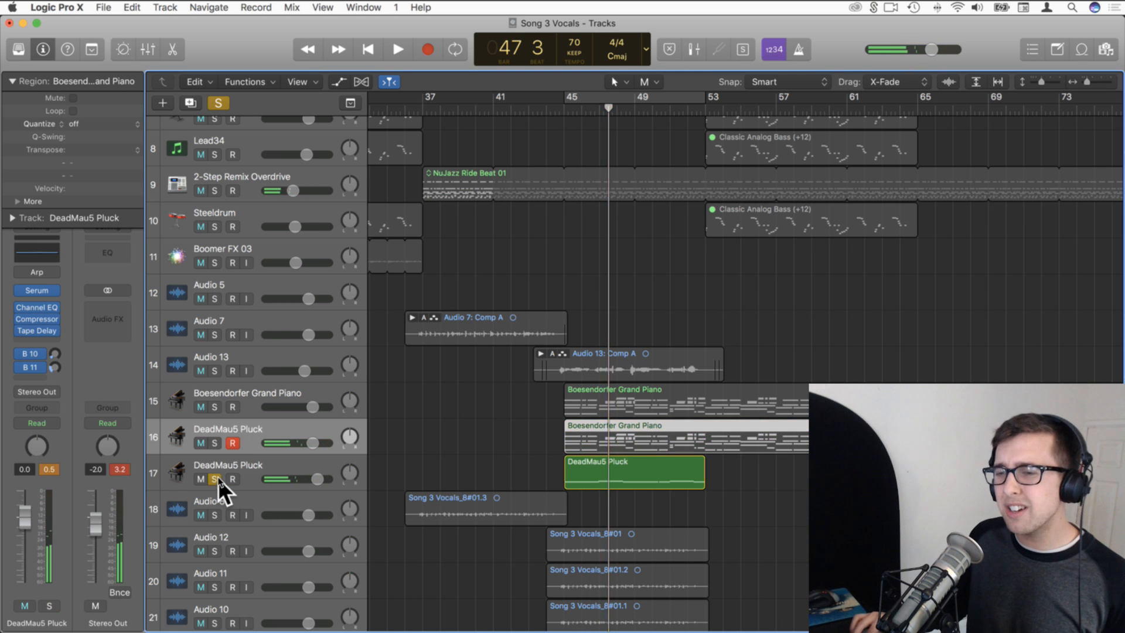
{"action": "left_click", "coordinate": [216, 478]}
{"action": "left_click", "coordinate": [430, 430]}
- Look over the whole arrangement, move the playhead to bar 47, listen briefly to Audio 13 in solo, and unsolo it
{"action": "scroll", "coordinate": [426, 427], "scroll_direction": "right", "scroll_amount": 5}
{"action": "scroll", "coordinate": [426, 427], "scroll_direction": "right", "scroll_amount": 20}
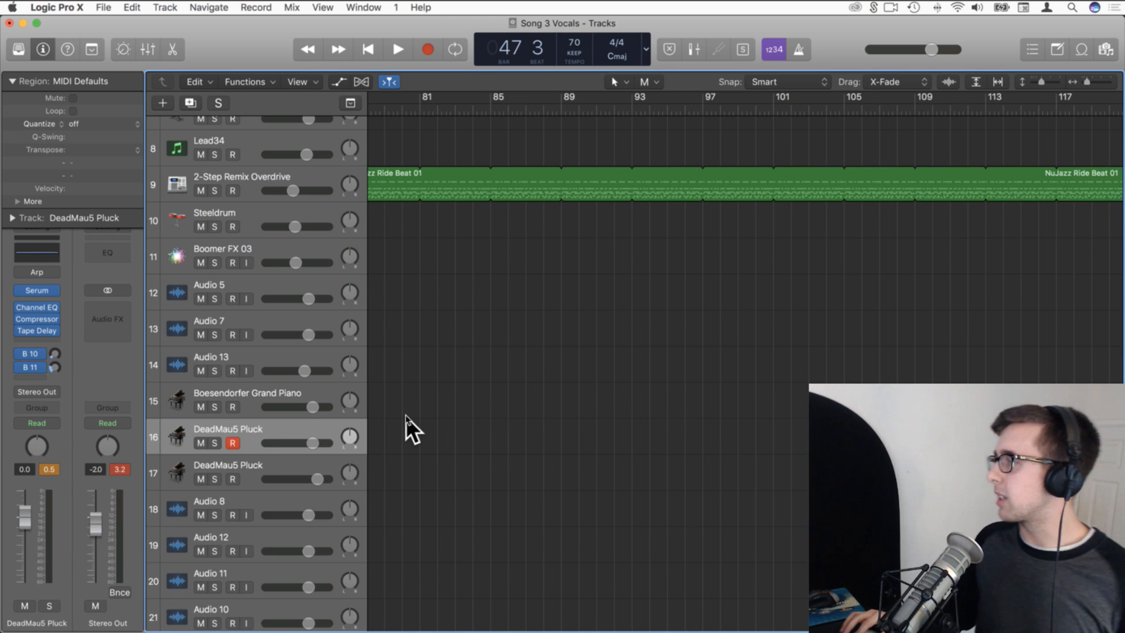
{"action": "scroll", "coordinate": [406, 417], "scroll_direction": "left", "scroll_amount": 20}
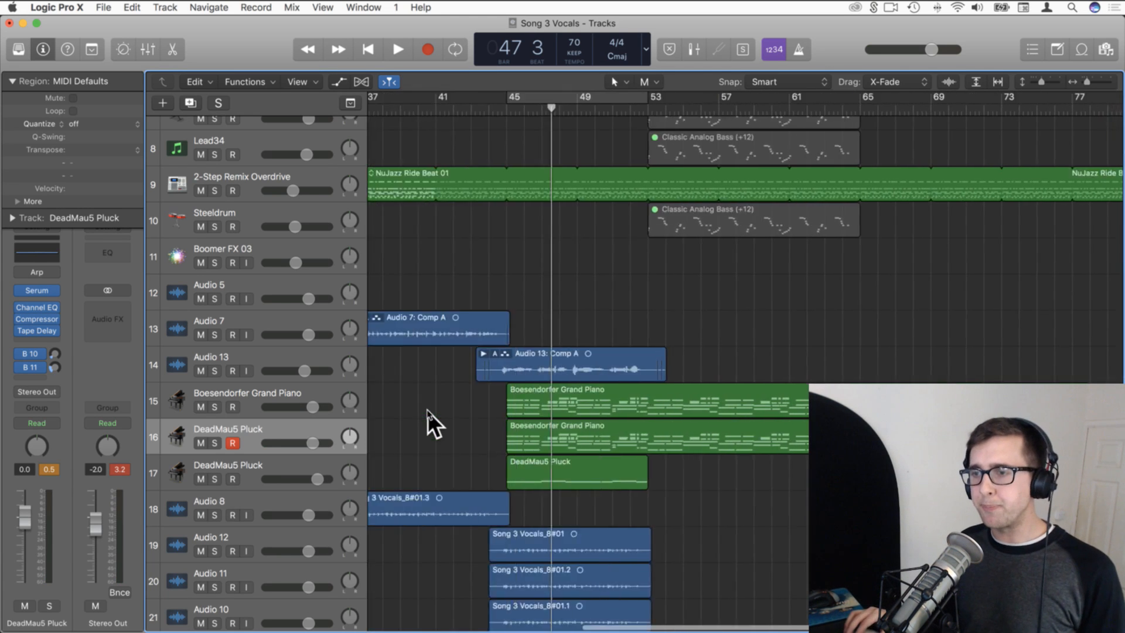
{"action": "scroll", "coordinate": [427, 398], "scroll_direction": "left", "scroll_amount": 8}
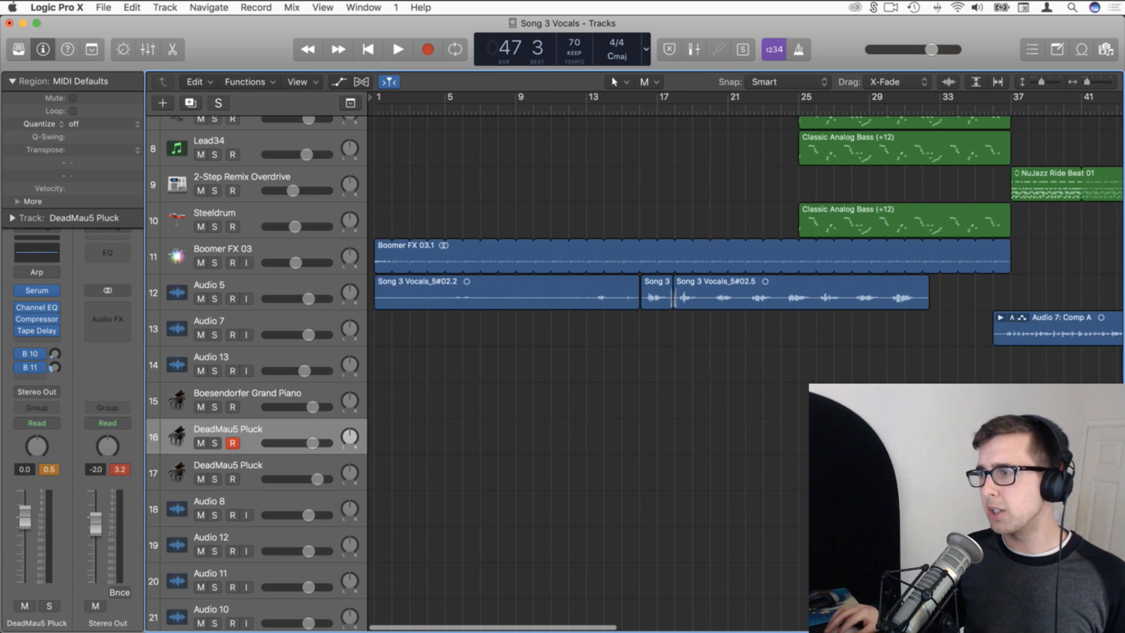
{"action": "left_click_drag", "start_coordinate": [1085, 83], "coordinate": [1080, 83]}
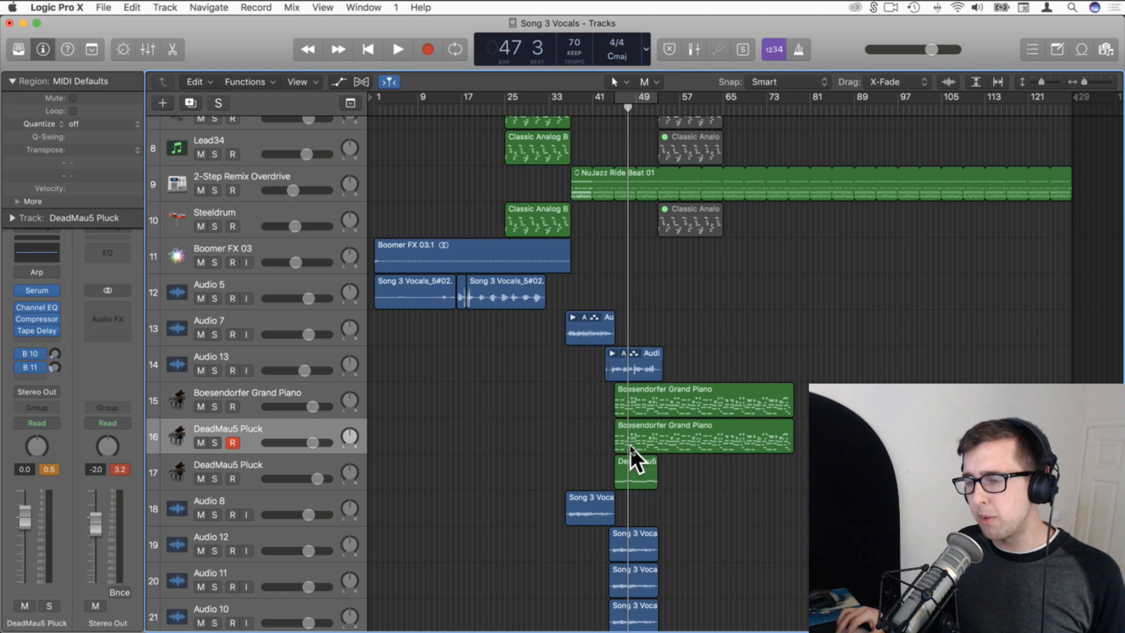
{"action": "left_click_drag", "start_coordinate": [631, 111], "coordinate": [626, 111]}
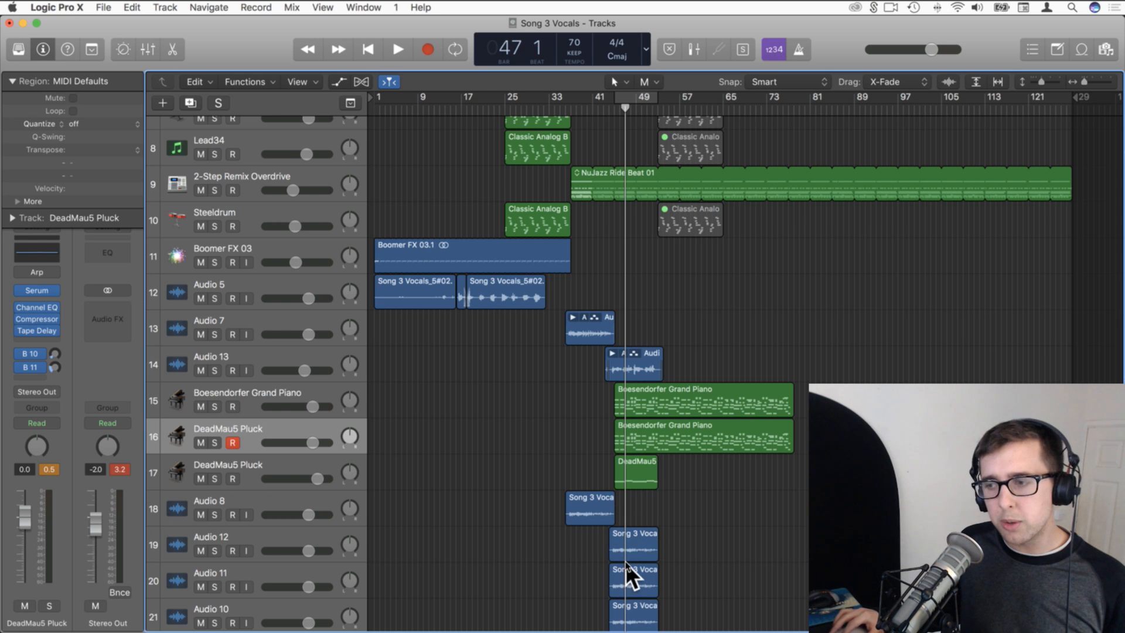
{"action": "left_click", "coordinate": [266, 358]}
{"action": "left_click", "coordinate": [212, 369]}
{"action": "key", "text": "space"}
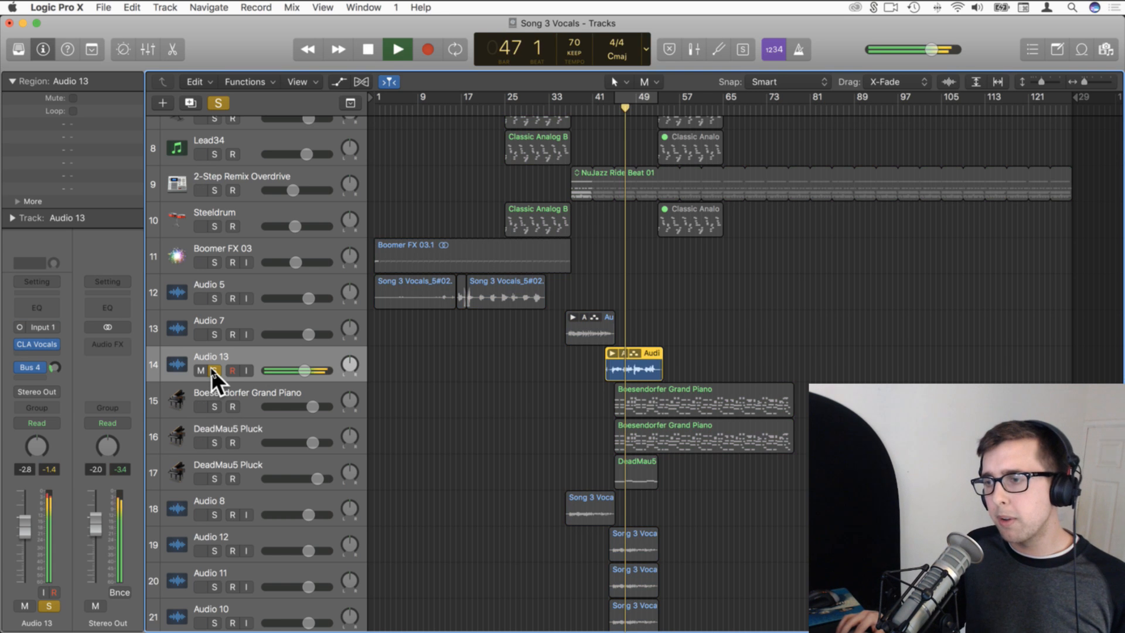
{"action": "key", "text": "space"}
{"action": "left_click", "coordinate": [214, 368]}
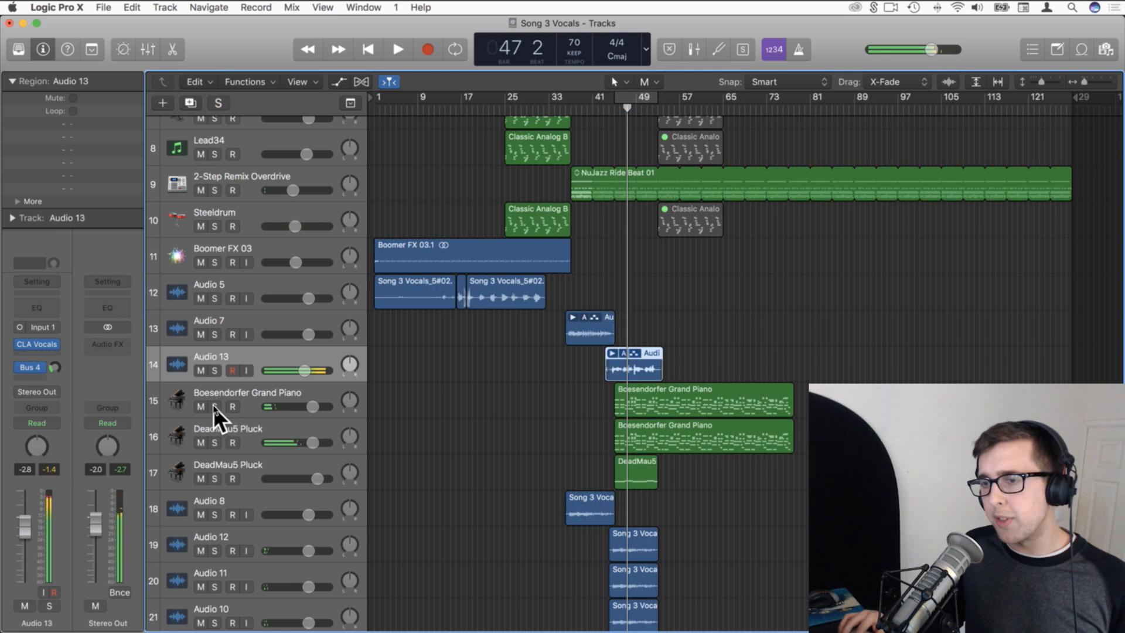
- Listen briefly to the Boesendorfer Grand Piano track in solo at bar 47, and unsolo it
{"action": "left_click", "coordinate": [214, 406]}
{"action": "key", "text": "space"}
{"action": "key", "text": "space"}
{"action": "left_click", "coordinate": [214, 406]}
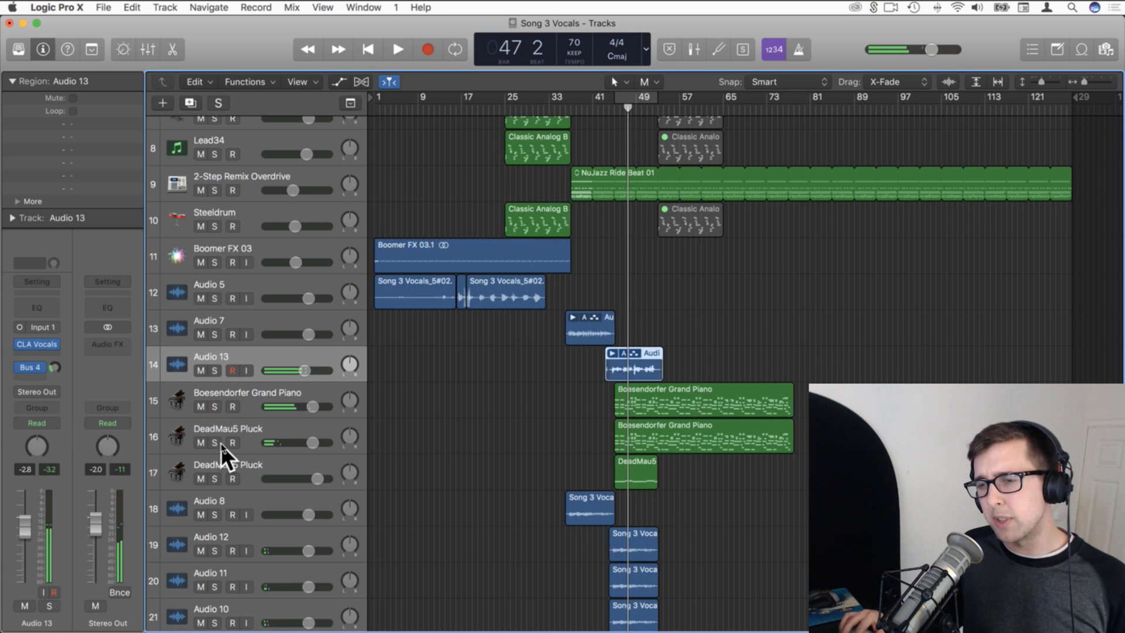
- Listen to the DeadMau5 Pluck on track 16 in solo up to bar 48, and unsolo it
{"action": "left_click", "coordinate": [215, 443]}
{"action": "key", "text": "space"}
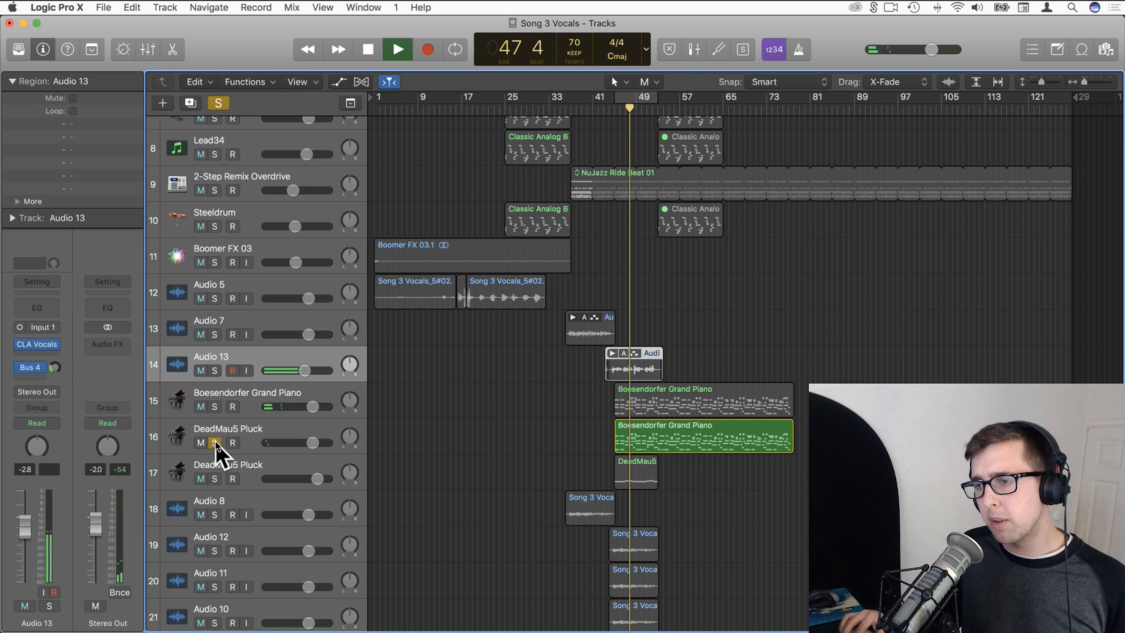
{"action": "key", "text": "space"}
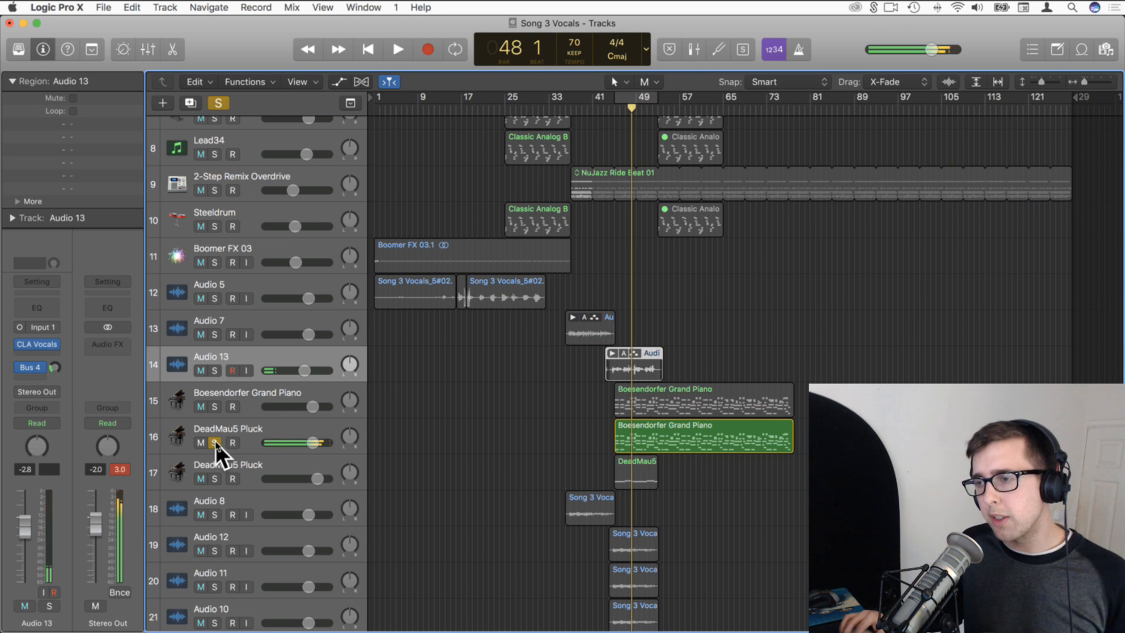
{"action": "left_click", "coordinate": [265, 423]}
{"action": "left_click", "coordinate": [216, 443]}
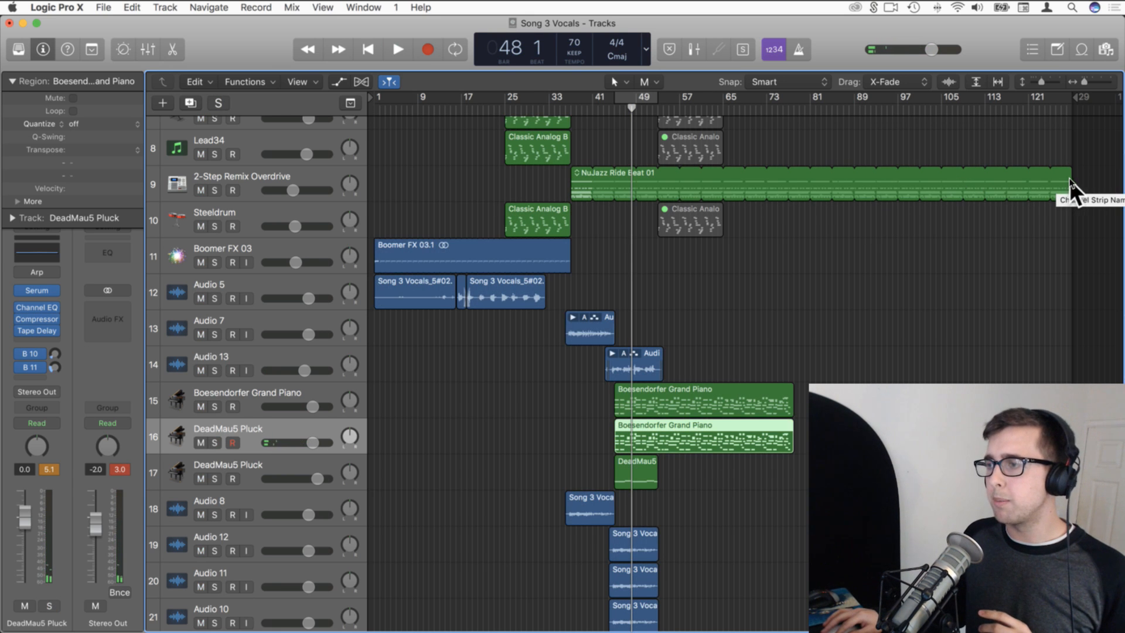
- Shorten the NuJazz Ride Beat 01 loops to bar 65, and copy the section's regions on tracks 14–17 and 19–21 so the piano starts at bar 96
{"action": "left_click_drag", "start_coordinate": [1073, 176], "coordinate": [725, 188]}
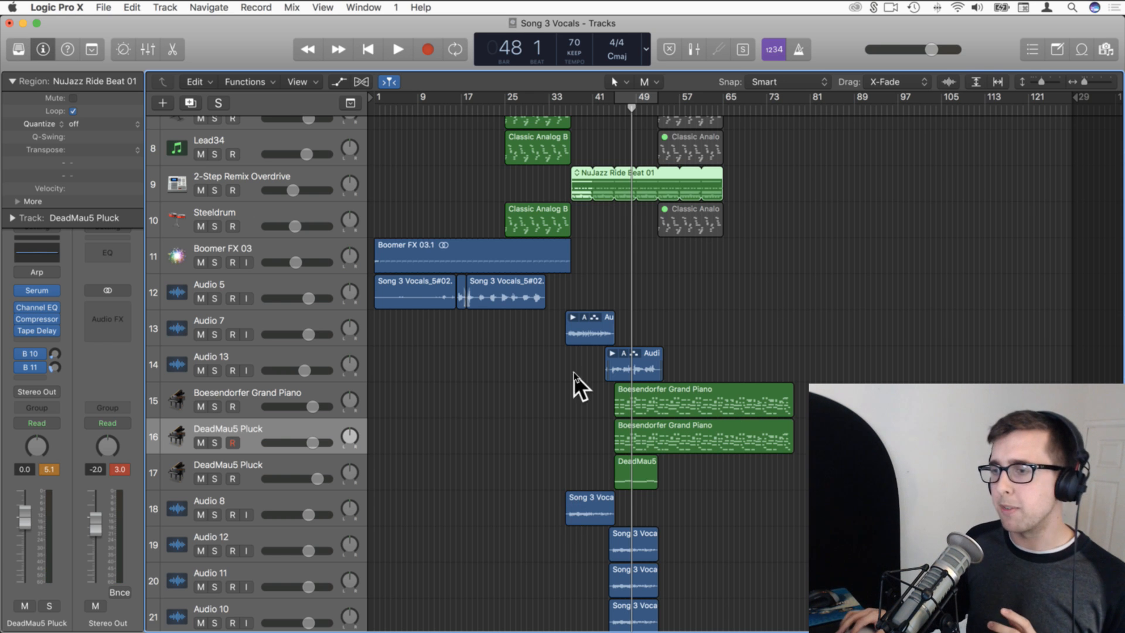
{"action": "left_click_drag", "start_coordinate": [631, 319], "coordinate": [715, 592]}
{"action": "left_click_drag", "start_coordinate": [638, 385], "coordinate": [916, 381]}
{"action": "left_click", "coordinate": [967, 492]}
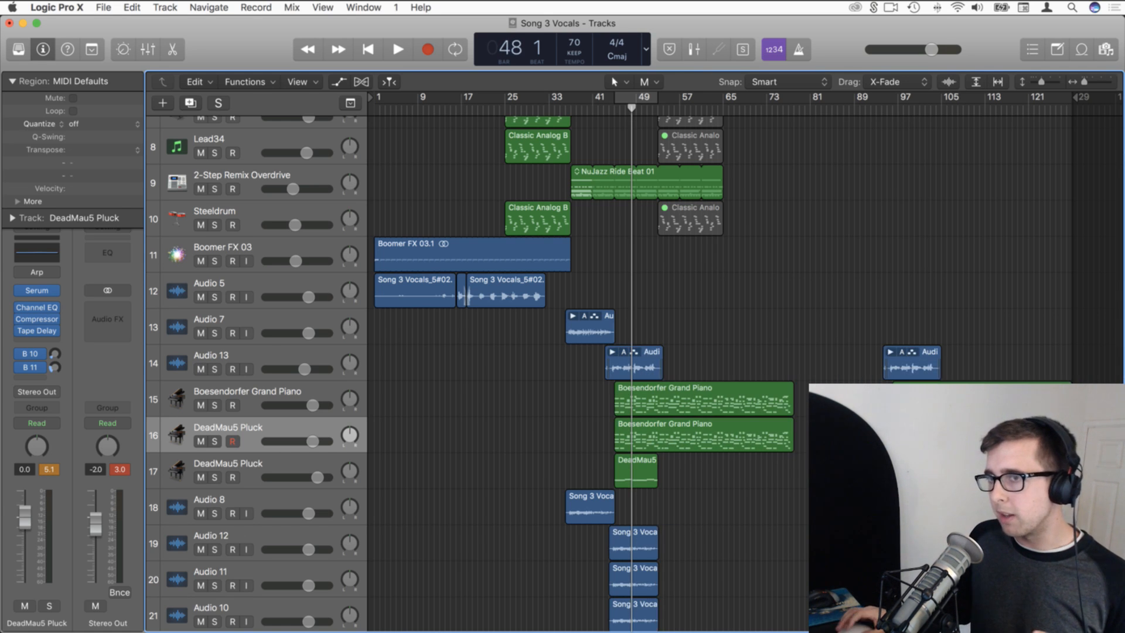
- Save the project under the new name Song 3 Vocals2
{"action": "left_click", "coordinate": [103, 9]}
{"action": "left_click", "coordinate": [139, 118]}
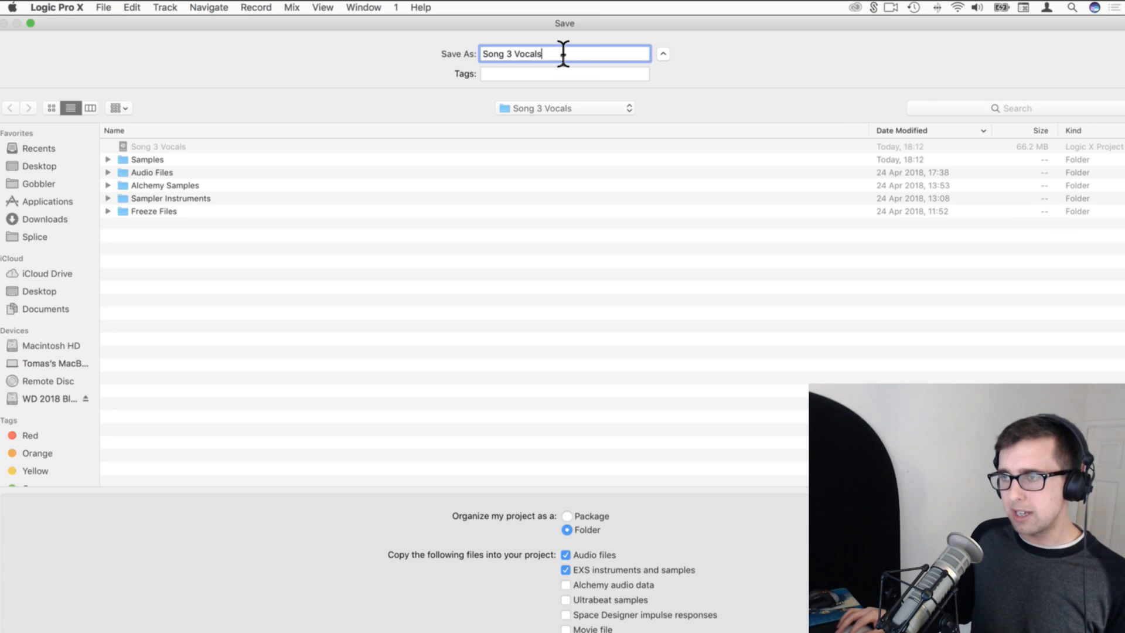
{"action": "key", "text": "Return"}
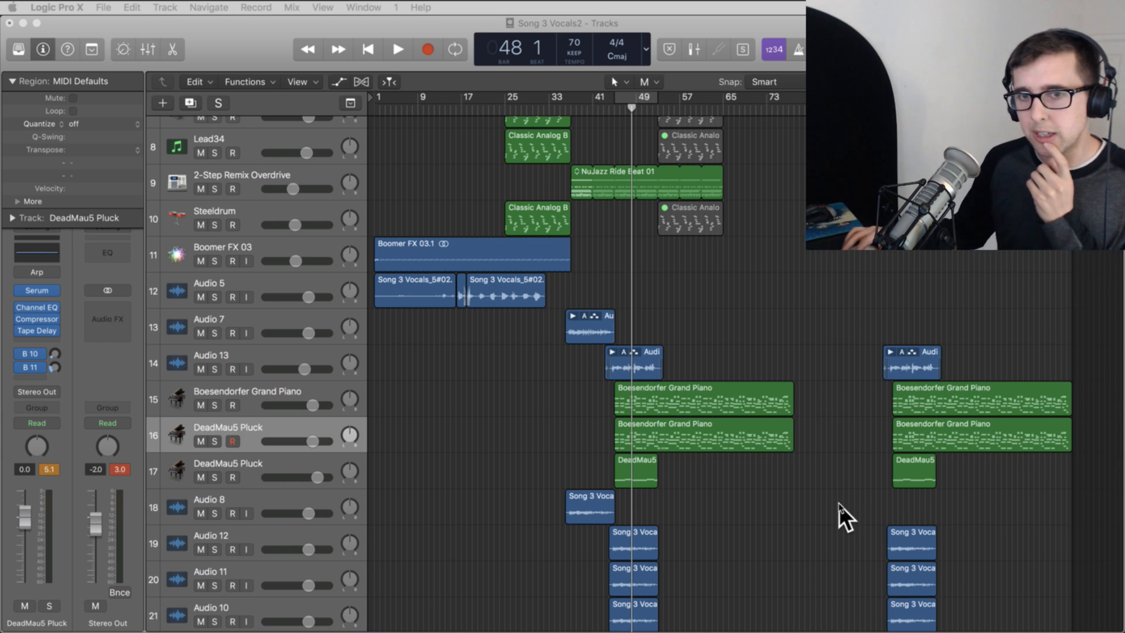
- Move the playhead to bar 96, where the copied piano and pluck regions start
{"action": "left_click", "coordinate": [836, 505]}
{"action": "left_click_drag", "start_coordinate": [1071, 82], "coordinate": [1030, 82]}
{"action": "scroll", "coordinate": [955, 264], "scroll_direction": "right", "scroll_amount": 10}
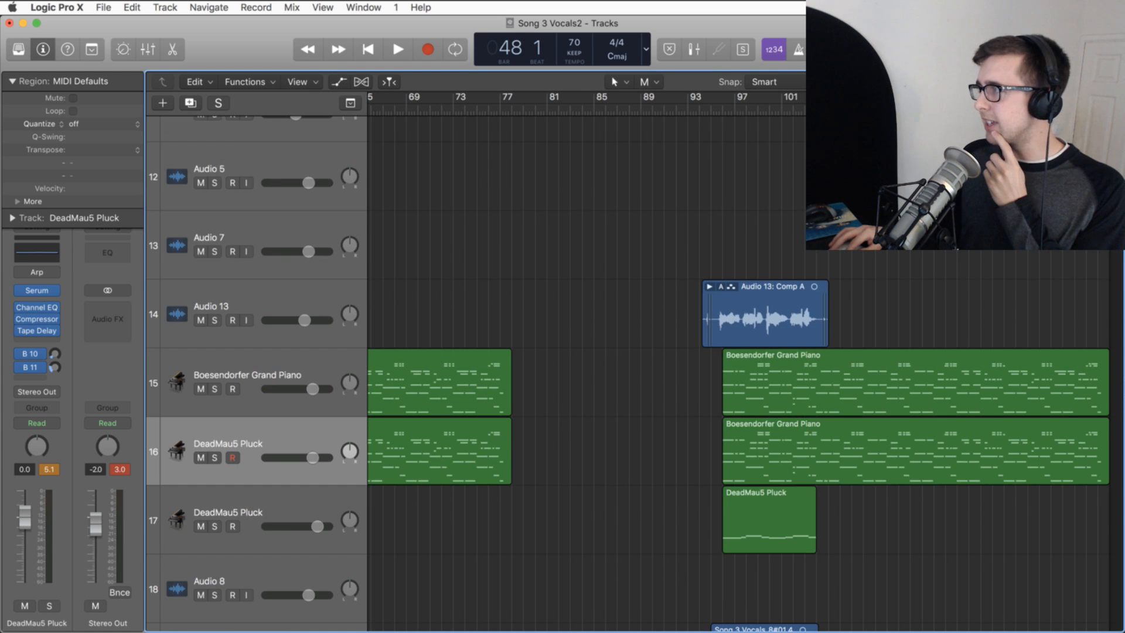
{"action": "scroll", "coordinate": [927, 281], "scroll_direction": "down", "scroll_amount": 3}
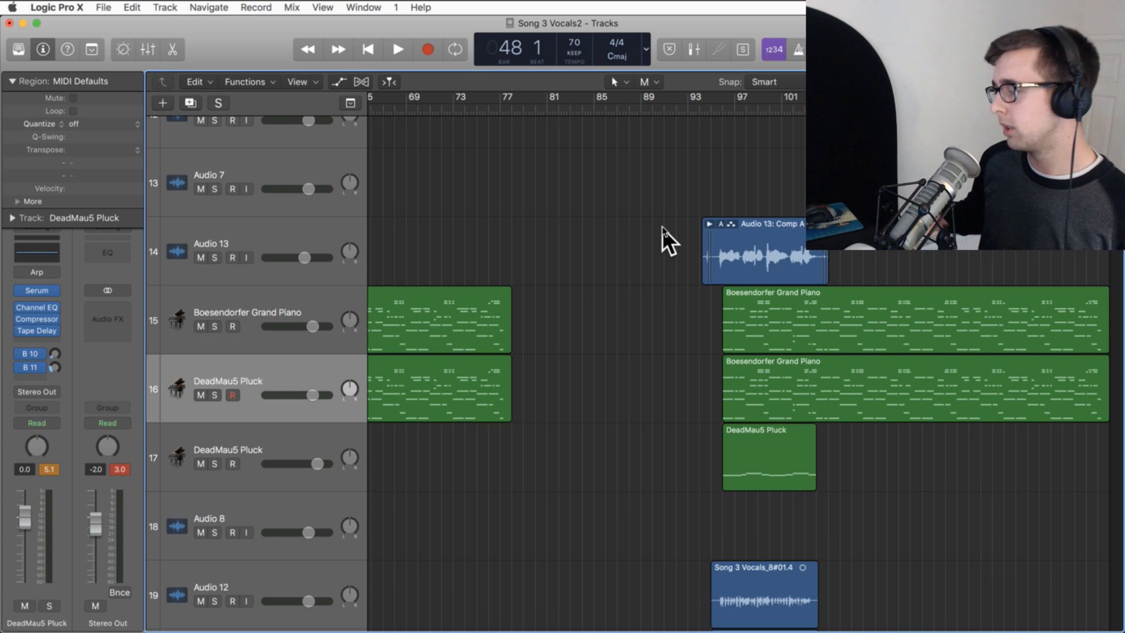
{"action": "left_click", "coordinate": [712, 111]}
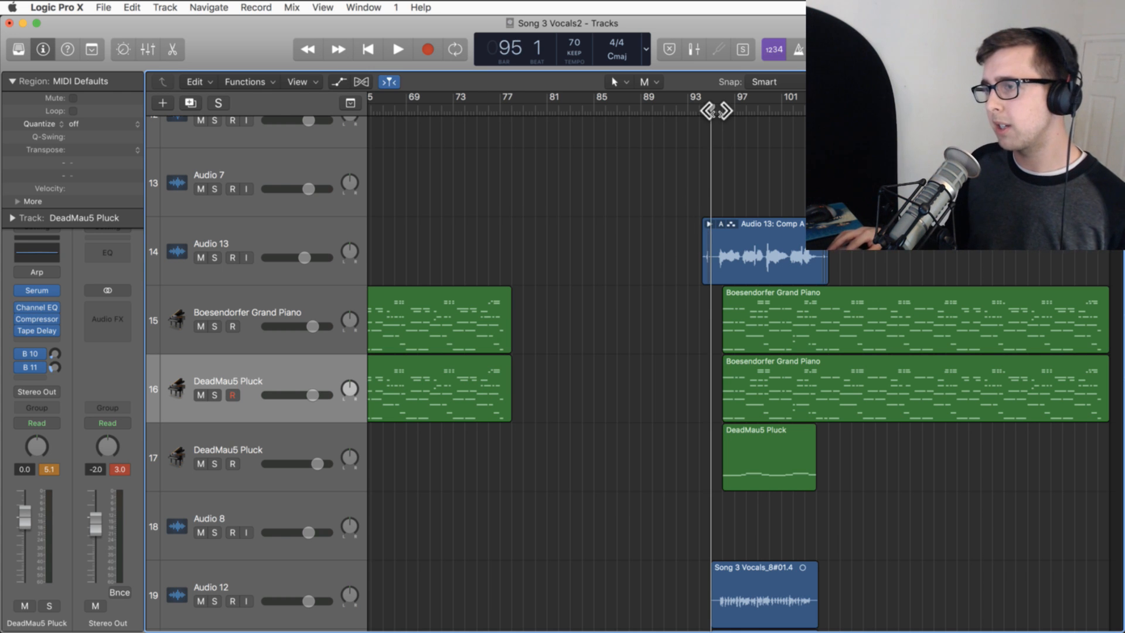
{"action": "left_click_drag", "start_coordinate": [716, 111], "coordinate": [722, 111]}
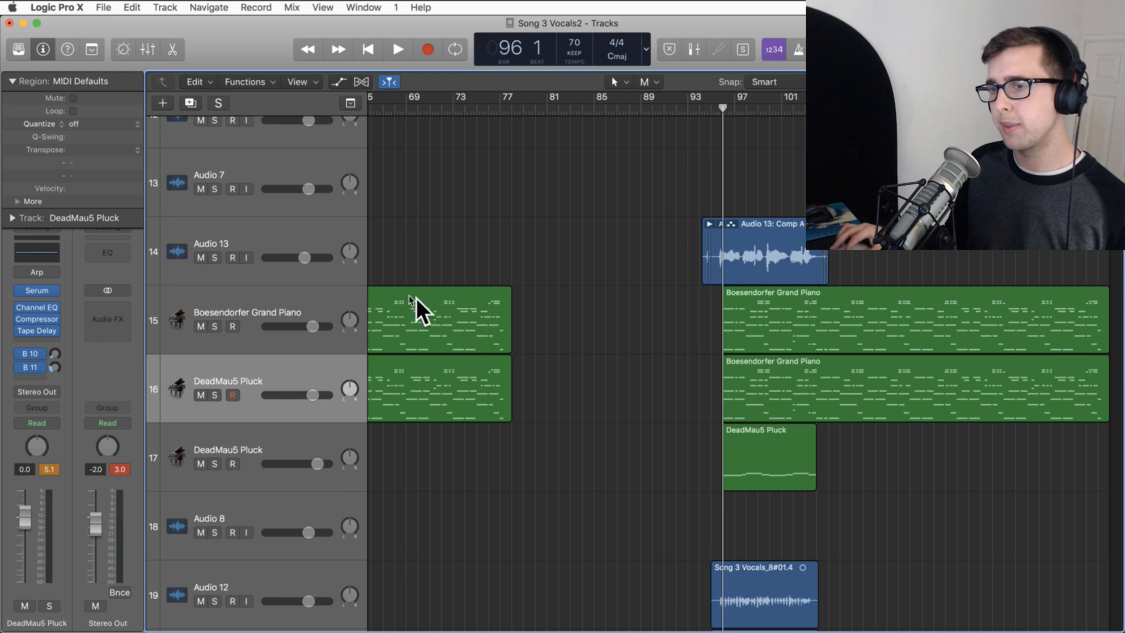
- Mute the vocal tracks Audio 13, Audio 12, Audio 11 and Audio 10
{"action": "left_click", "coordinate": [201, 258]}
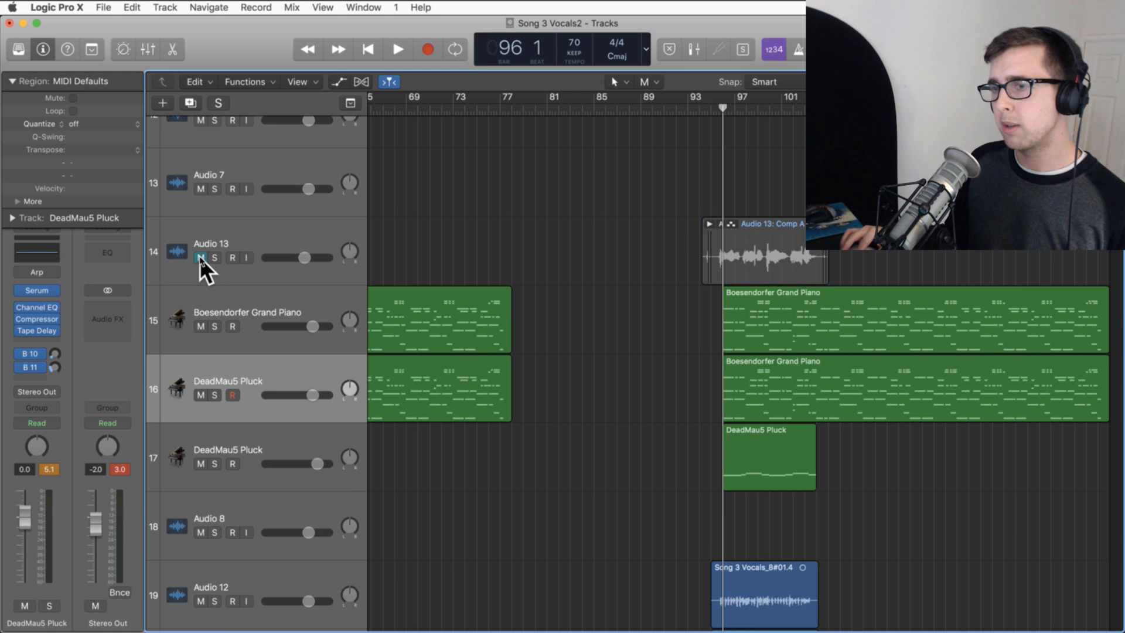
{"action": "left_click", "coordinate": [200, 601]}
{"action": "scroll", "coordinate": [420, 490], "scroll_direction": "down", "scroll_amount": 4}
{"action": "left_click", "coordinate": [200, 545]}
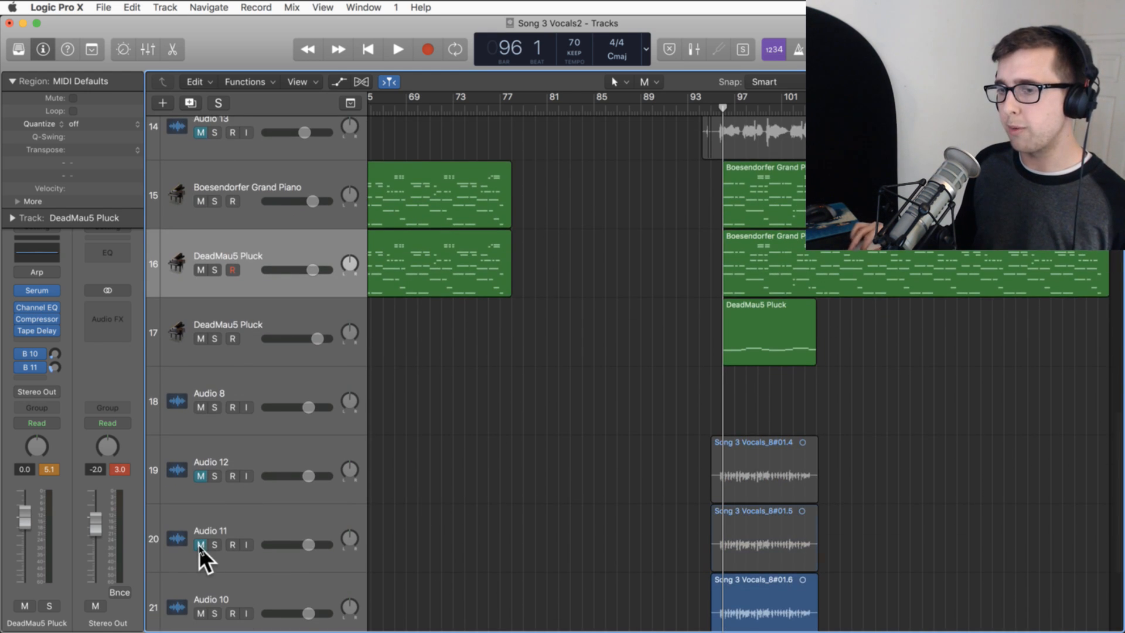
{"action": "left_click", "coordinate": [200, 613]}
- Mute the Boesendorfer Grand Piano track and open track 16's copied region at bar 96 in the Piano Roll
{"action": "scroll", "coordinate": [445, 410], "scroll_direction": "up", "scroll_amount": 2}
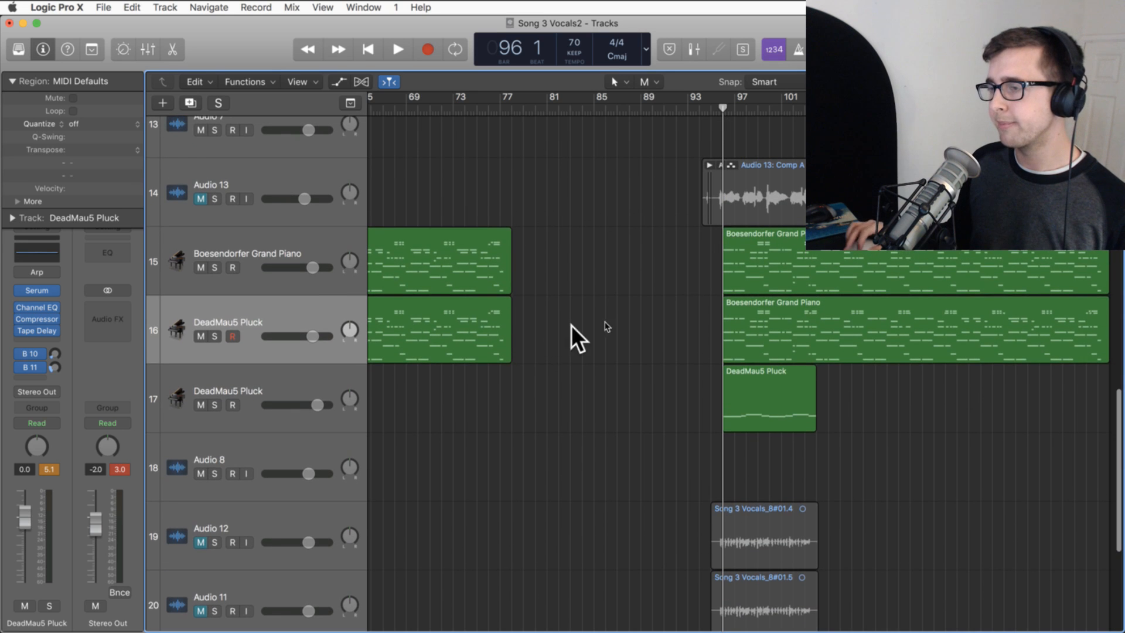
{"action": "scroll", "coordinate": [746, 376], "scroll_direction": "right", "scroll_amount": 4}
{"action": "scroll", "coordinate": [746, 375], "scroll_direction": "left", "scroll_amount": 2}
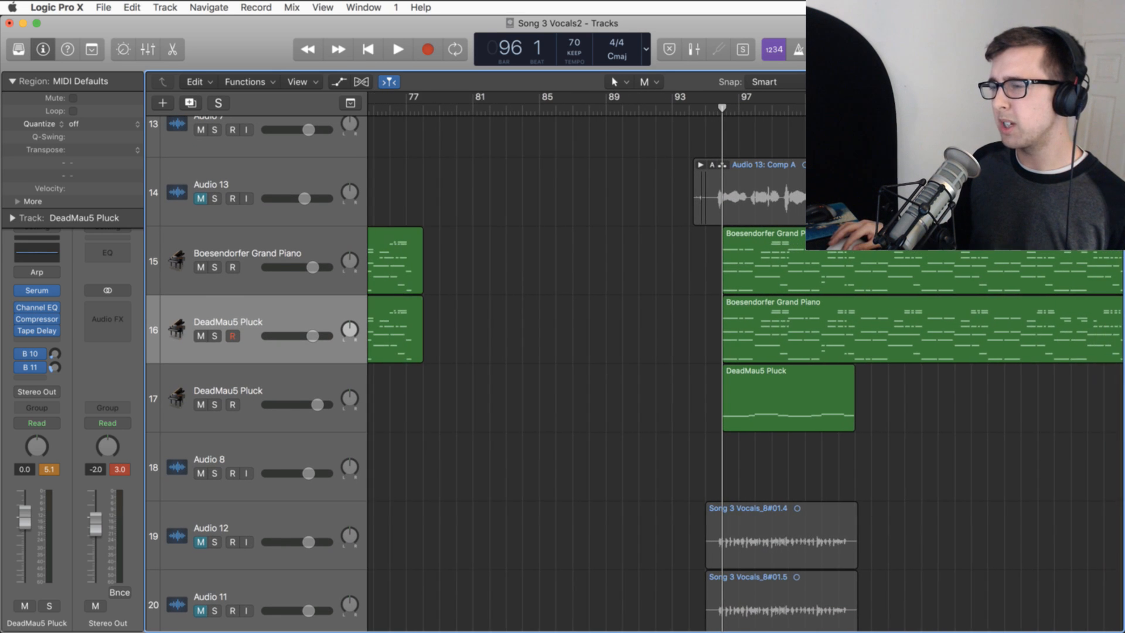
{"action": "key", "text": "super+Left"}
{"action": "key", "text": "super+Left"}
{"action": "key", "text": "super+Left"}
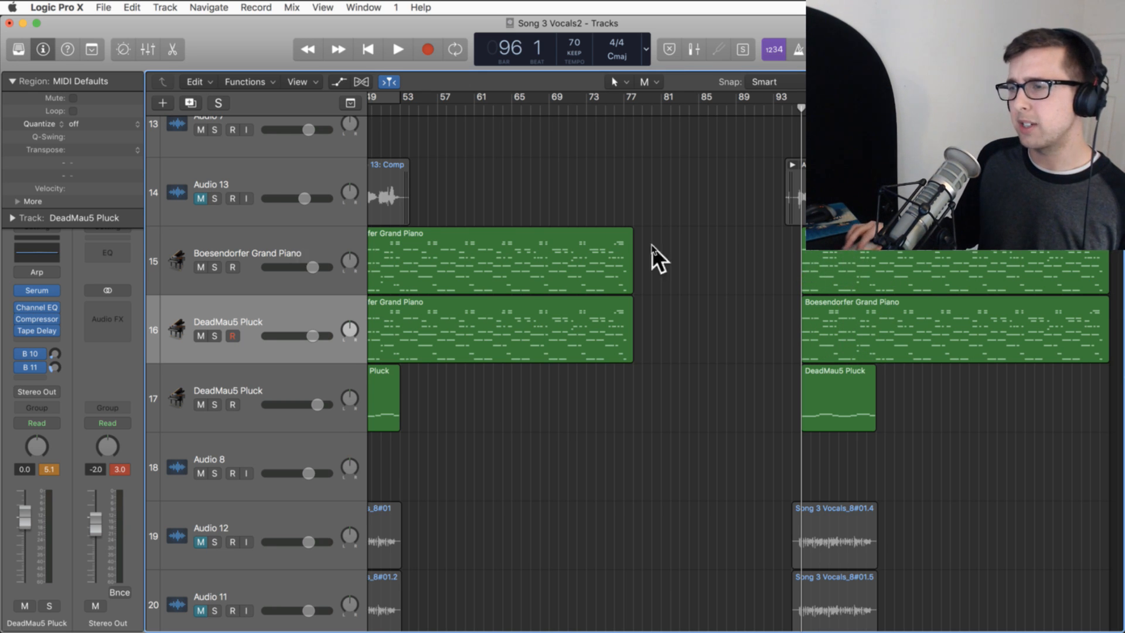
{"action": "left_click", "coordinate": [201, 267]}
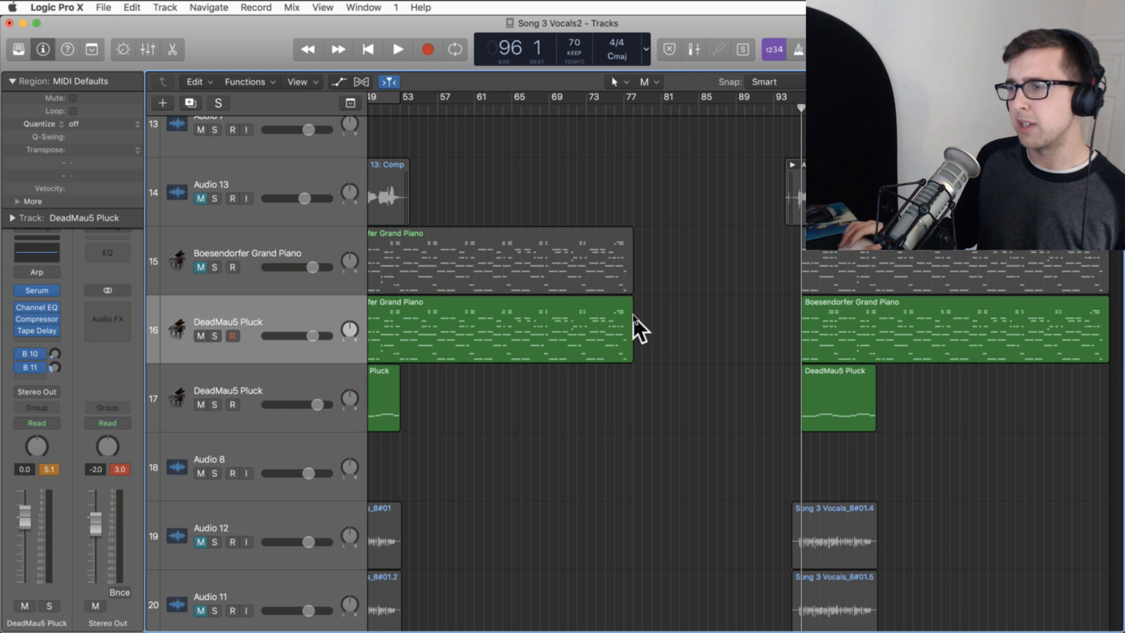
{"action": "double_click", "coordinate": [874, 320]}
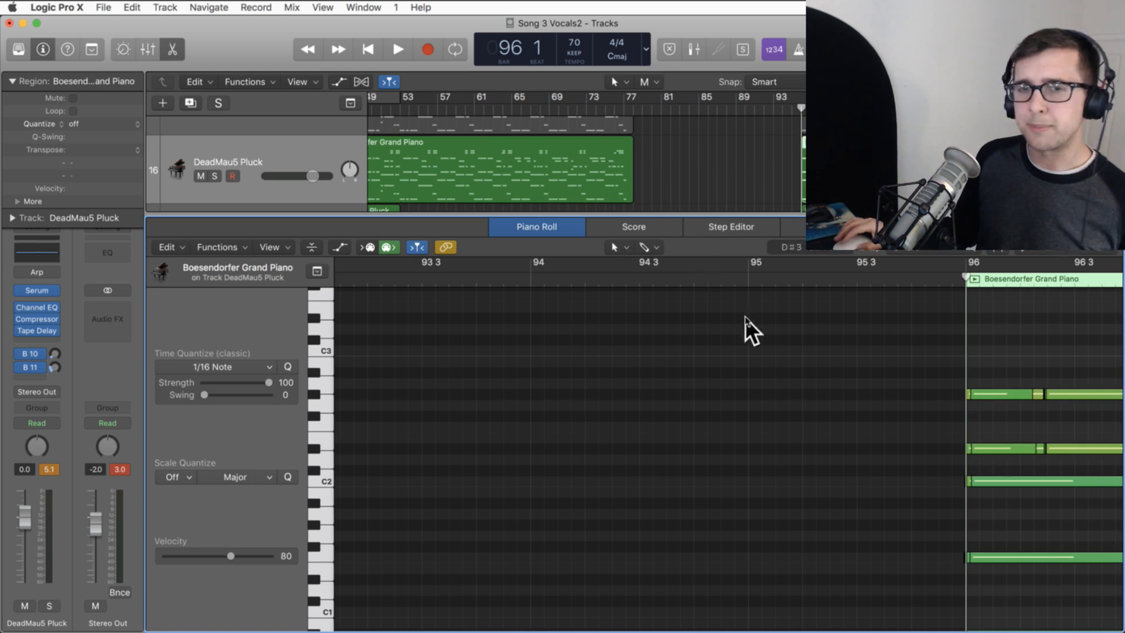
- Move the playhead just before bar 96 and examine the region's MIDI notes in the Piano Roll from bar 96 onward
{"action": "scroll", "coordinate": [747, 325], "scroll_direction": "right", "scroll_amount": 10}
{"action": "left_click_drag", "start_coordinate": [1102, 248], "coordinate": [1092, 248]}
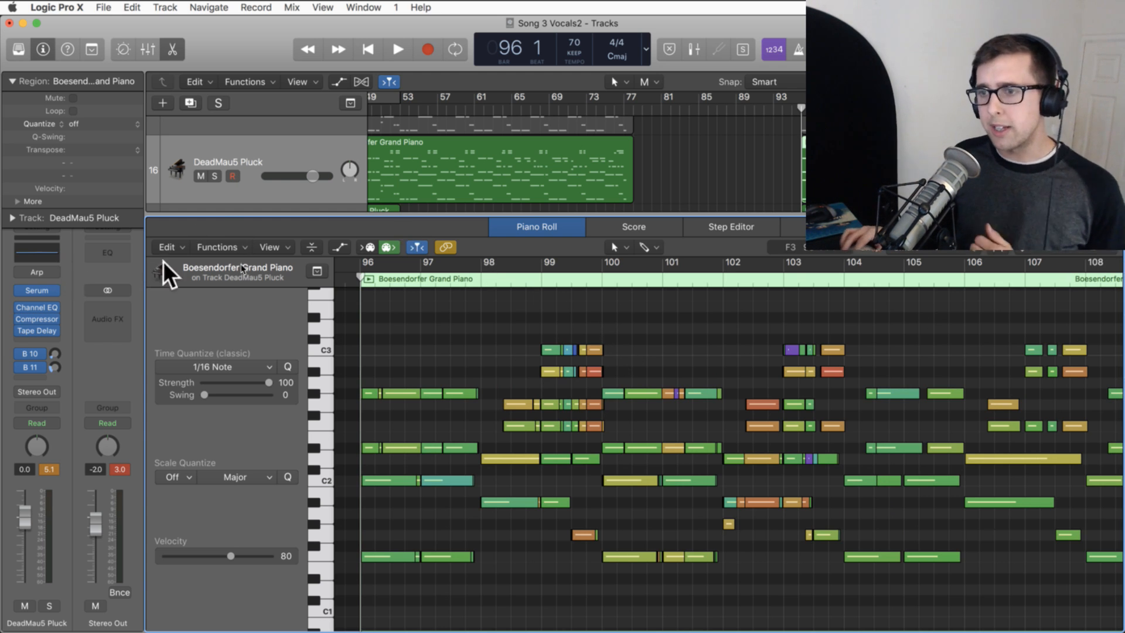
{"action": "left_click_drag", "start_coordinate": [360, 274], "coordinate": [350, 274]}
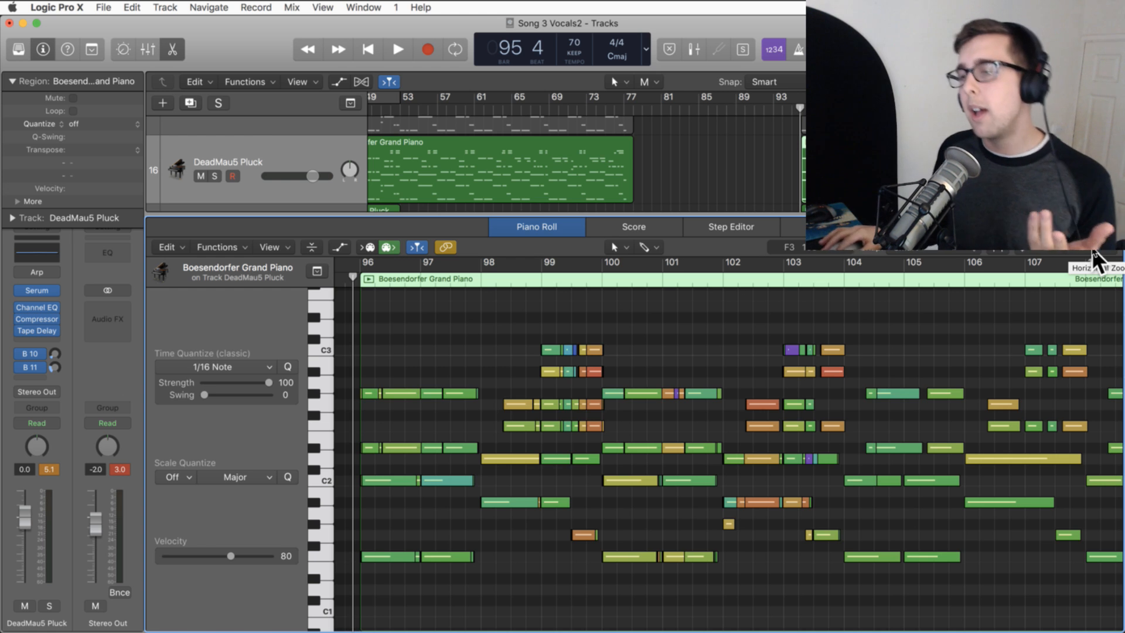
{"action": "scroll", "coordinate": [902, 404], "scroll_direction": "left", "scroll_amount": 3}
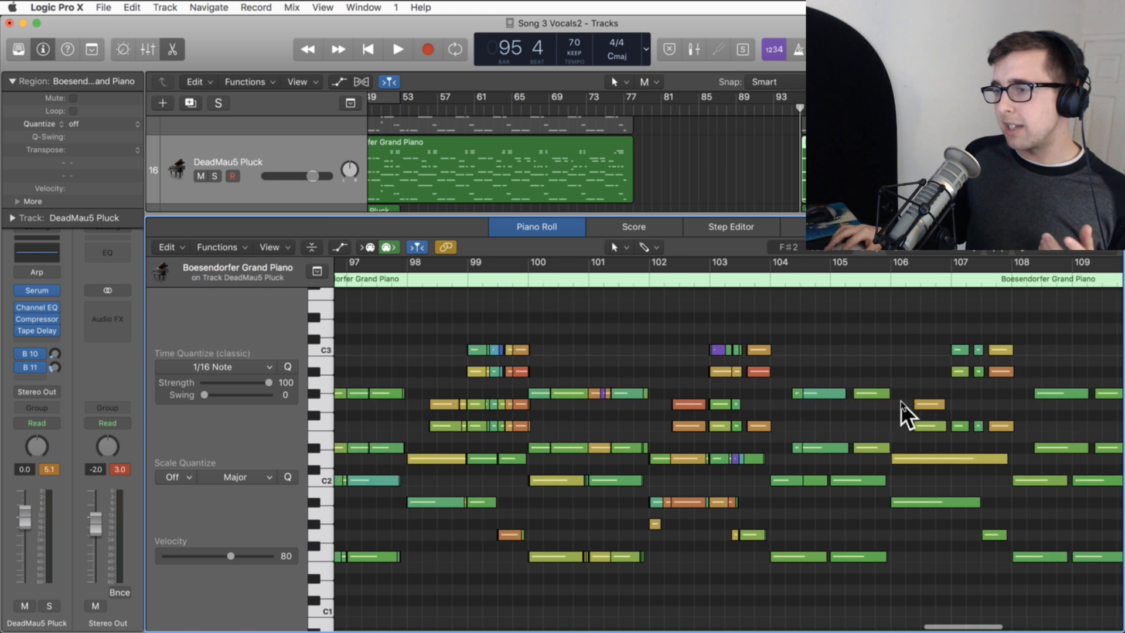
{"action": "scroll", "coordinate": [902, 402], "scroll_direction": "right", "scroll_amount": 3}
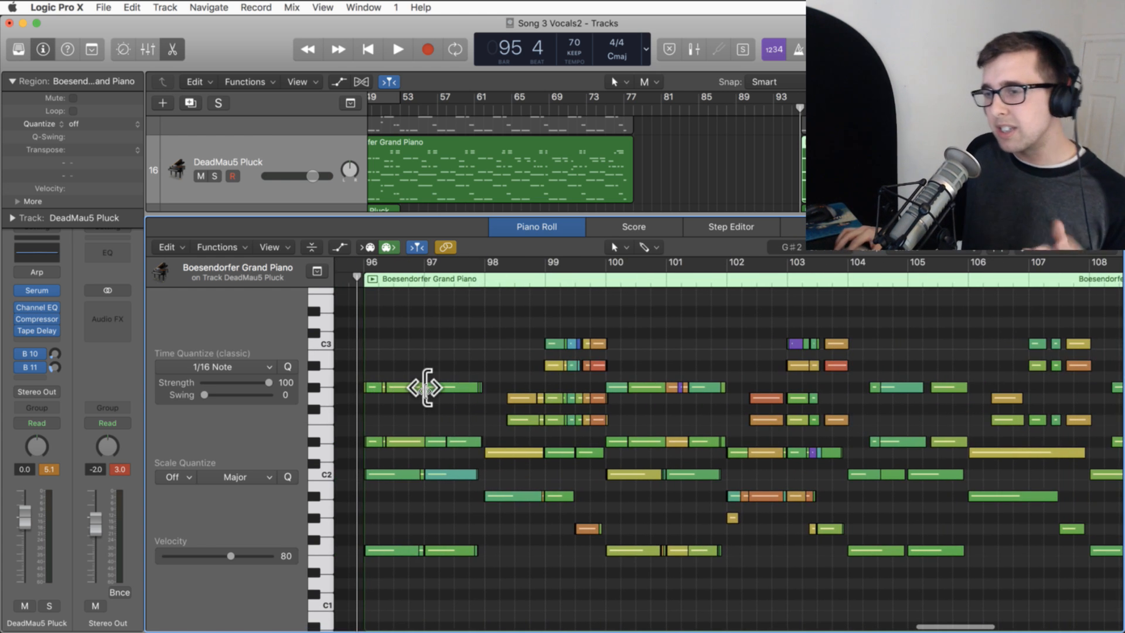
{"action": "left_click_drag", "start_coordinate": [1096, 248], "coordinate": [1100, 251]}
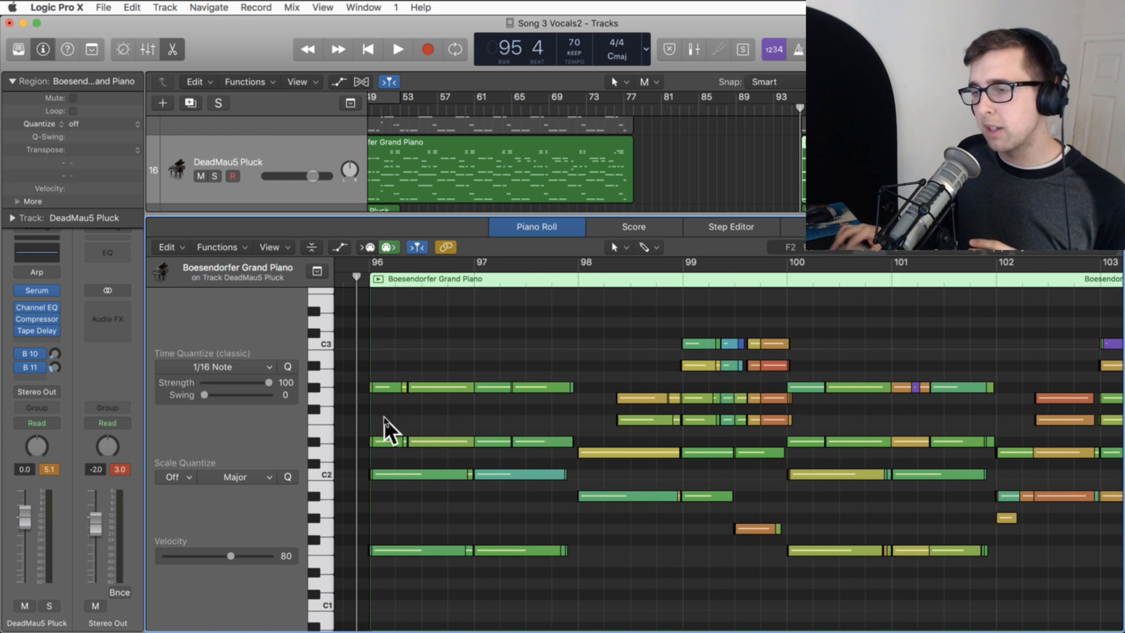
- Delete the short and overlapping G♯2 notes that follow the first one in bars 96 and 97
{"action": "left_click", "coordinate": [426, 388]}
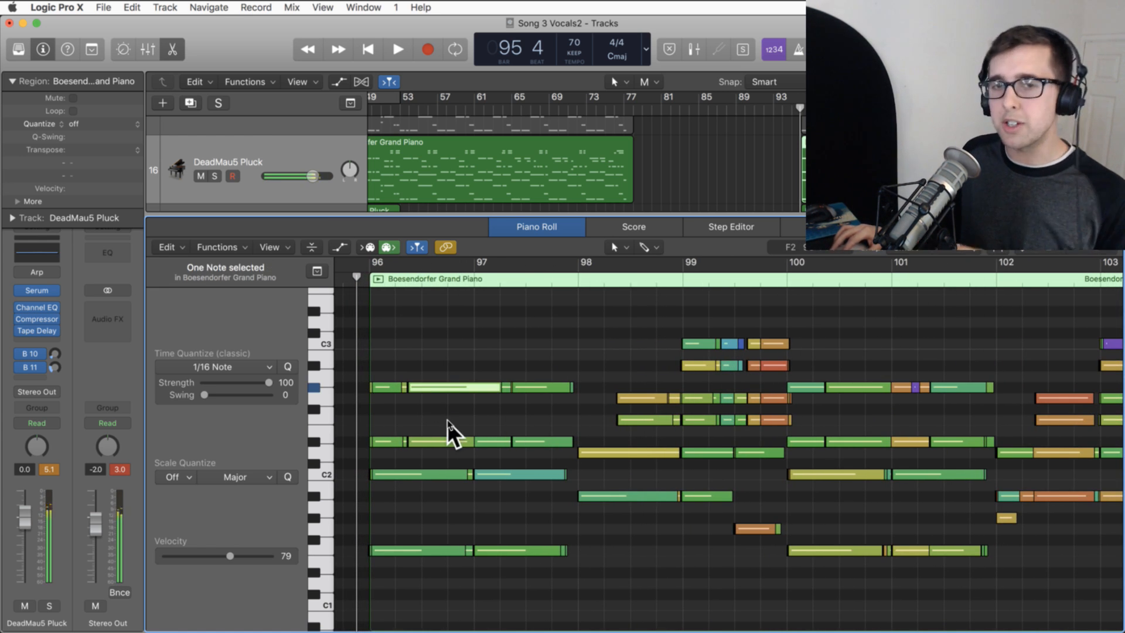
{"action": "left_click", "coordinate": [494, 391]}
{"action": "key", "text": "Delete"}
{"action": "left_click", "coordinate": [494, 388]}
{"action": "key", "text": "Delete"}
{"action": "left_click", "coordinate": [532, 385]}
{"action": "key", "text": "Delete"}
{"action": "left_click", "coordinate": [479, 386]}
{"action": "key", "text": "Delete"}
{"action": "left_click", "coordinate": [494, 384]}
{"action": "left_click", "coordinate": [496, 385]}
{"action": "key", "text": "Delete"}
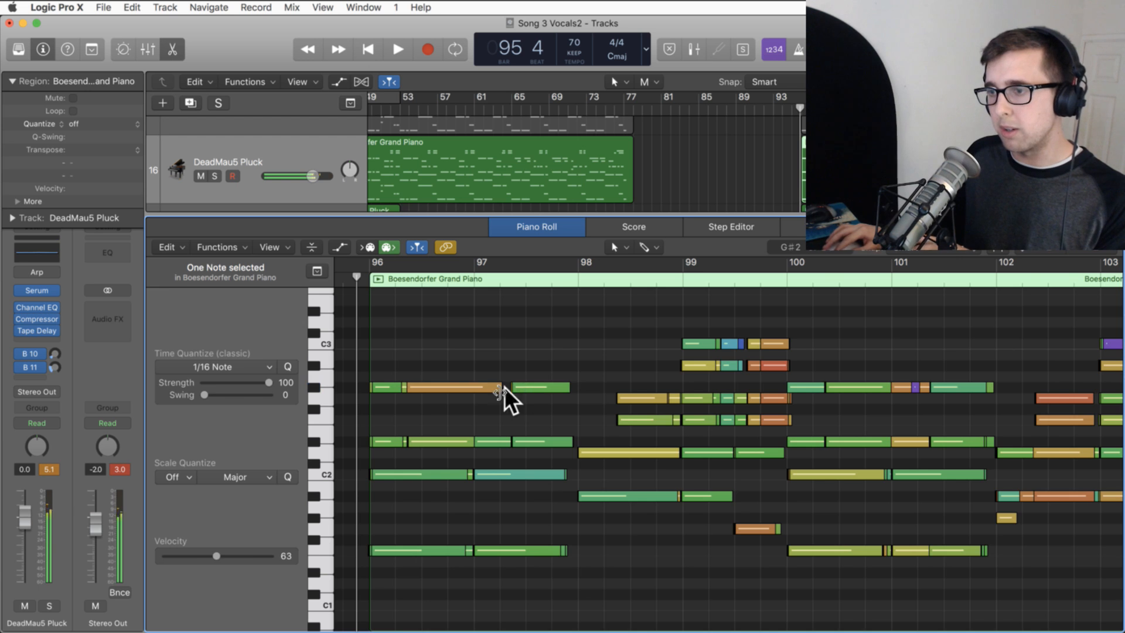
- Remove the remaining later G♯2 notes and extend the first one across bars 96 and 97
{"action": "left_click", "coordinate": [460, 388]}
{"action": "key", "text": "Delete"}
{"action": "left_click", "coordinate": [511, 388]}
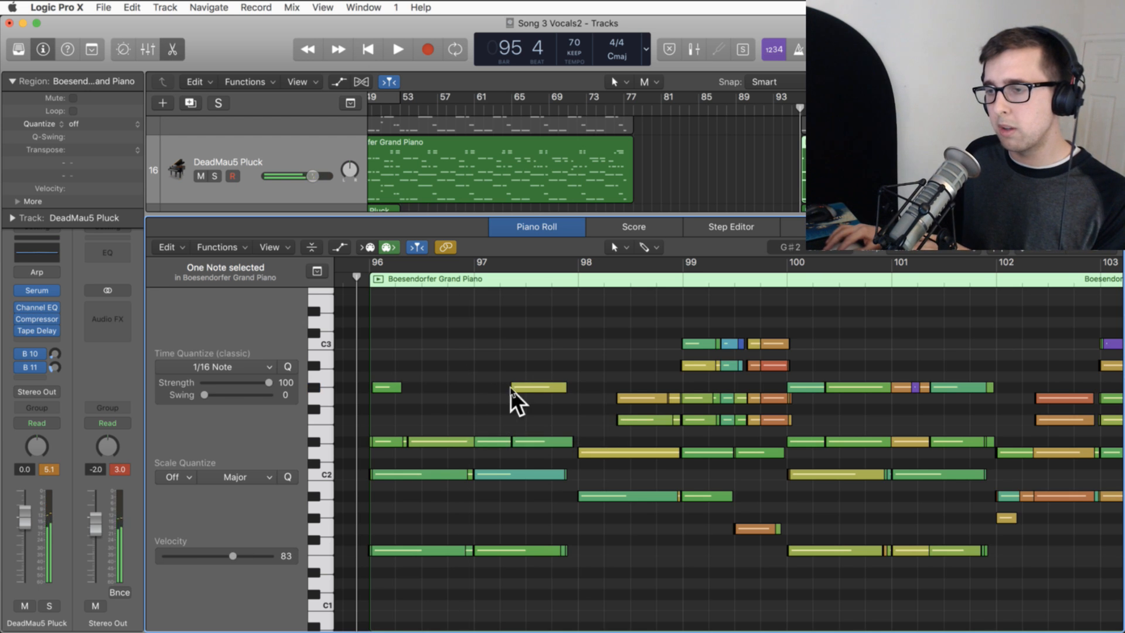
{"action": "left_click_drag", "start_coordinate": [408, 387], "coordinate": [573, 412]}
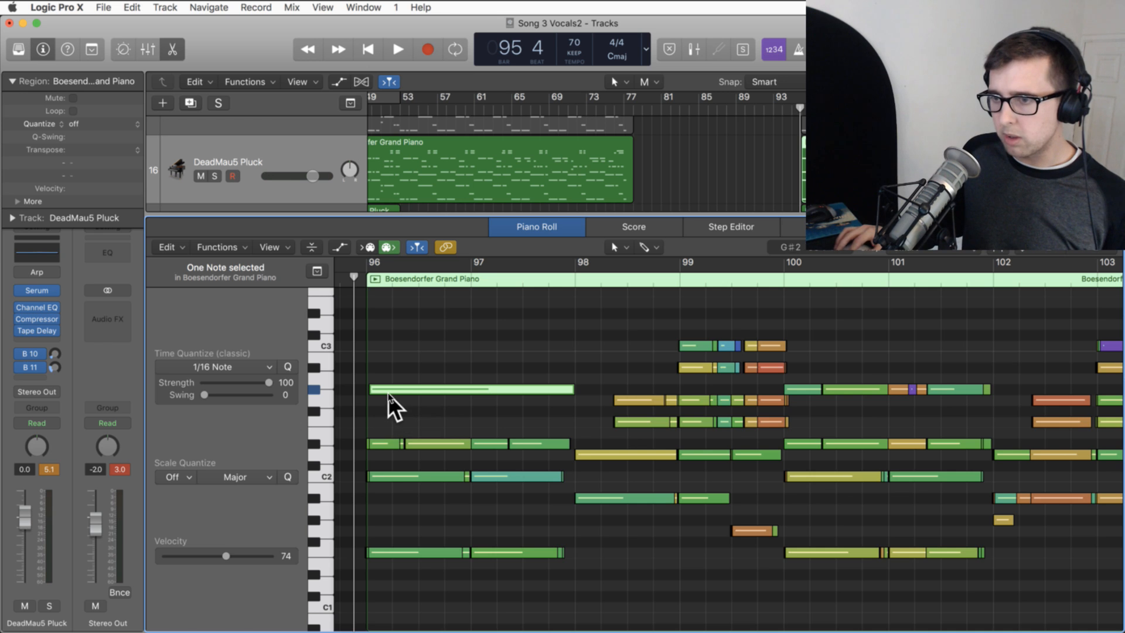
- Replace the D♯2 notes in bars 96 and 97 with a copy of the sustained G♯2 note
{"action": "left_click", "coordinate": [375, 444]}
{"action": "left_click_drag", "start_coordinate": [375, 421], "coordinate": [557, 452]}
{"action": "key", "text": "Delete"}
{"action": "left_click", "coordinate": [402, 388]}
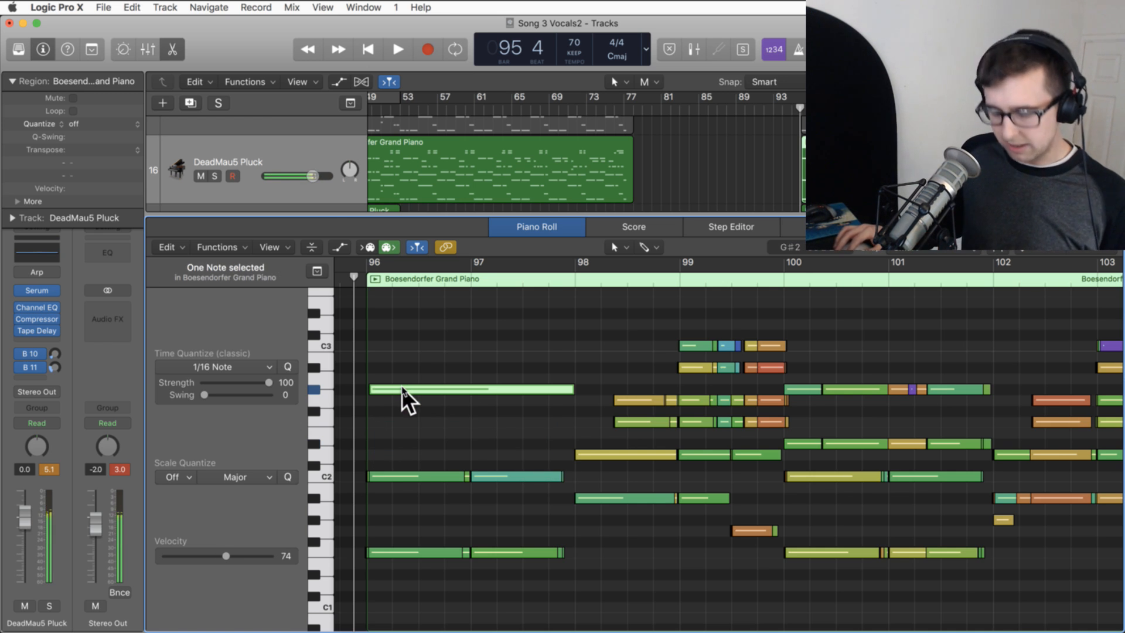
{"action": "left_click_drag", "start_coordinate": [402, 388], "coordinate": [505, 480]}
- Replace the C2 notes in bars 96 and 97 with a copy of the sustained D♯2 note
{"action": "left_click", "coordinate": [395, 474]}
{"action": "key", "text": "Delete"}
{"action": "left_click", "coordinate": [444, 443]}
{"action": "left_click_drag", "start_coordinate": [444, 443], "coordinate": [437, 476]}
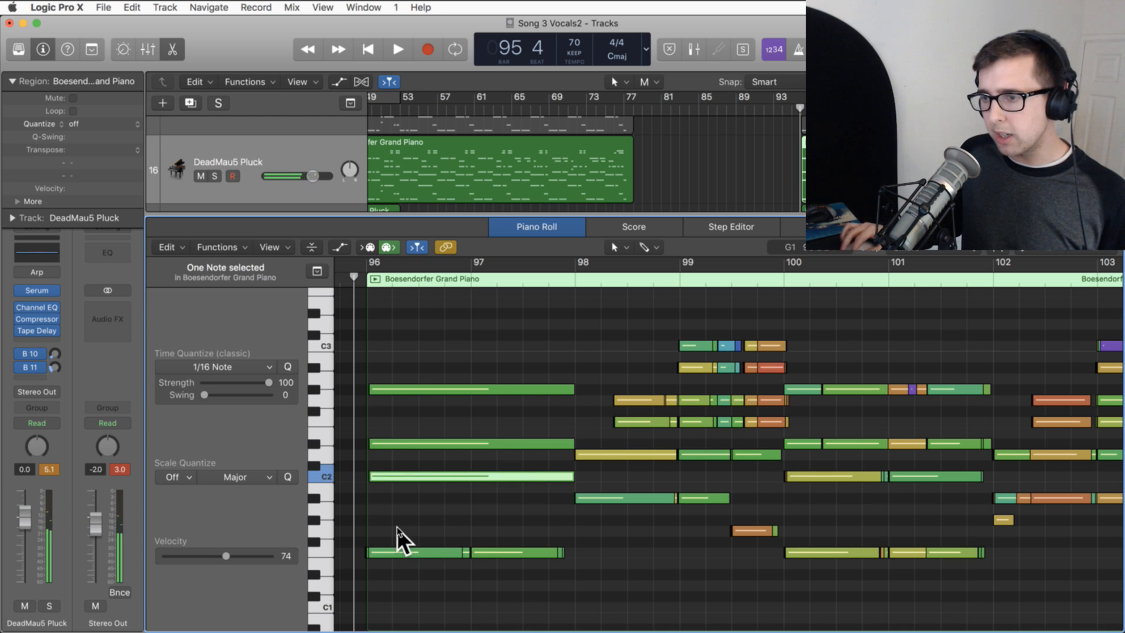
- Replace the F1 notes with a copy of the sustained C2 note and align all four chord notes to the start of bar 96
{"action": "left_click_drag", "start_coordinate": [396, 527], "coordinate": [500, 554]}
{"action": "key", "text": "Delete"}
{"action": "left_click", "coordinate": [401, 477]}
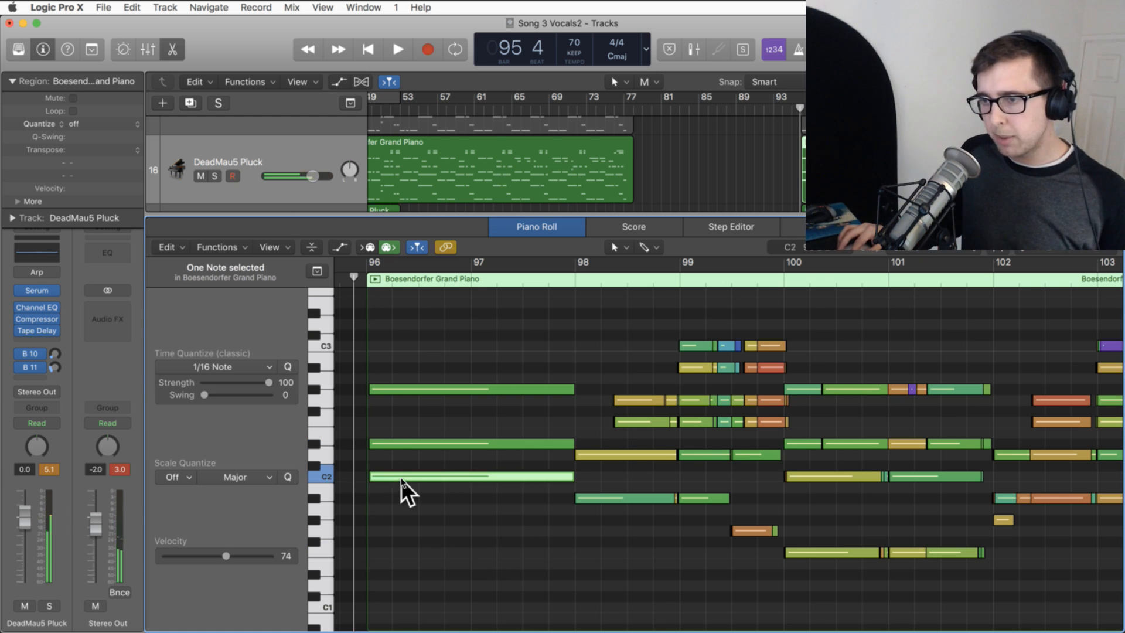
{"action": "left_click_drag", "start_coordinate": [401, 478], "coordinate": [434, 389]}
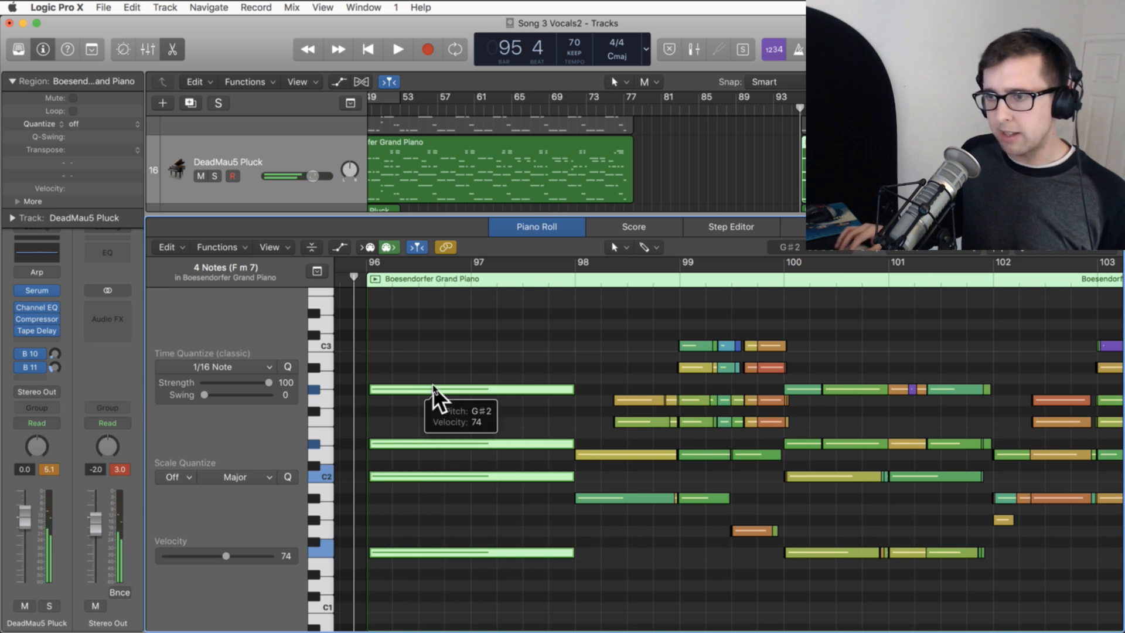
{"action": "left_click", "coordinate": [428, 409]}
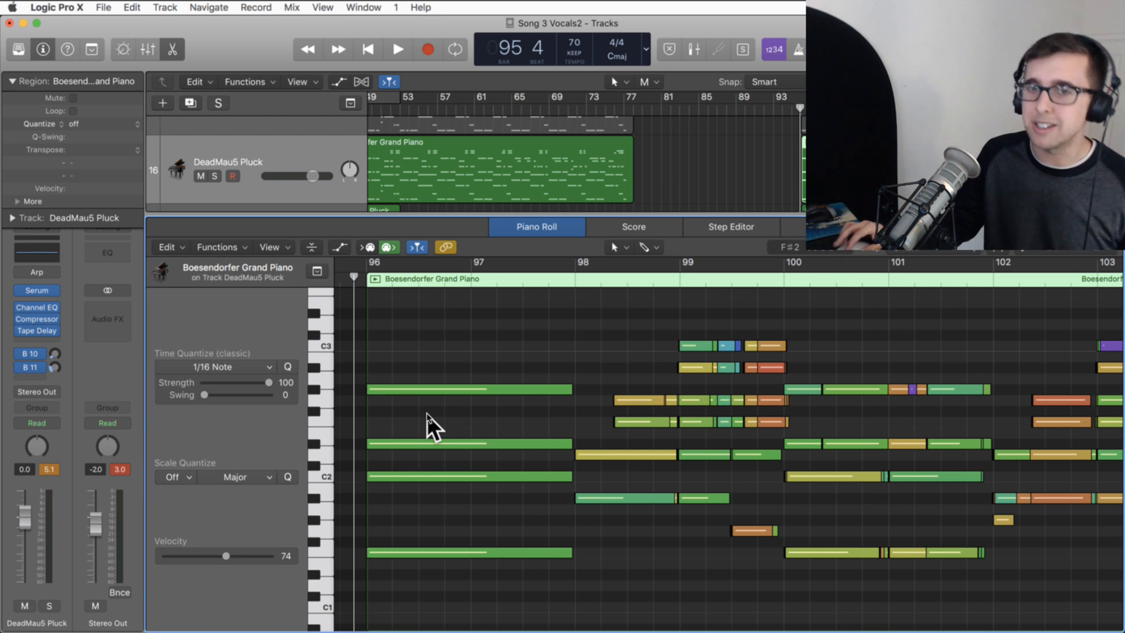
- Play the pluck from just before bar 96 into bar 99 to hear the sustained chord
{"action": "left_click_drag", "start_coordinate": [354, 279], "coordinate": [356, 276]}
{"action": "key", "text": "space"}
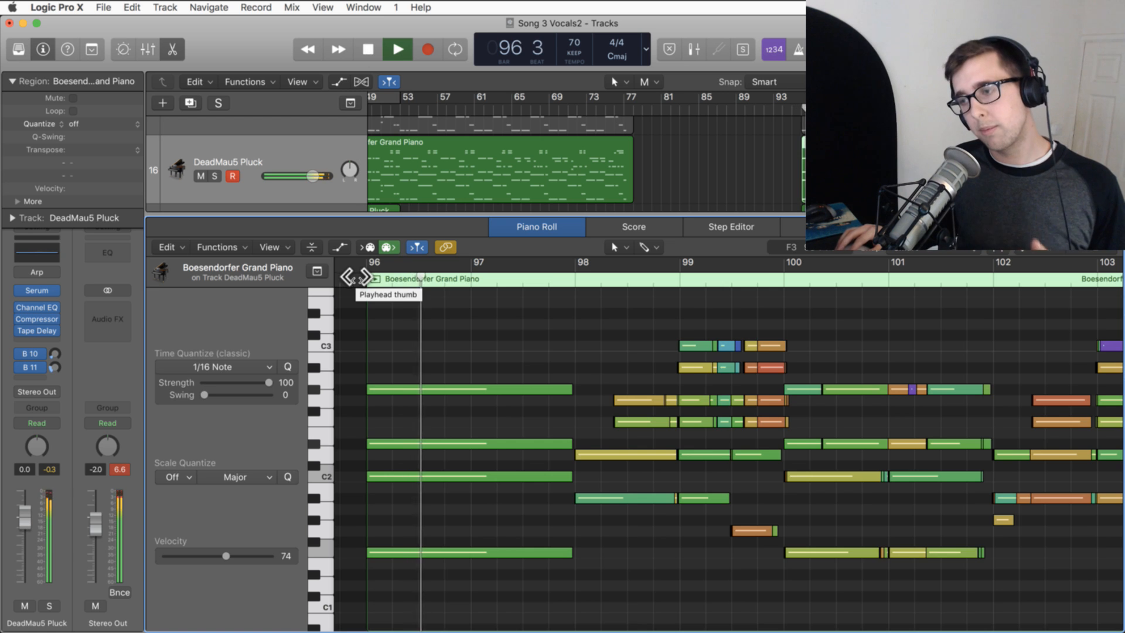
{"action": "scroll", "coordinate": [411, 314], "scroll_direction": "right", "scroll_amount": 5}
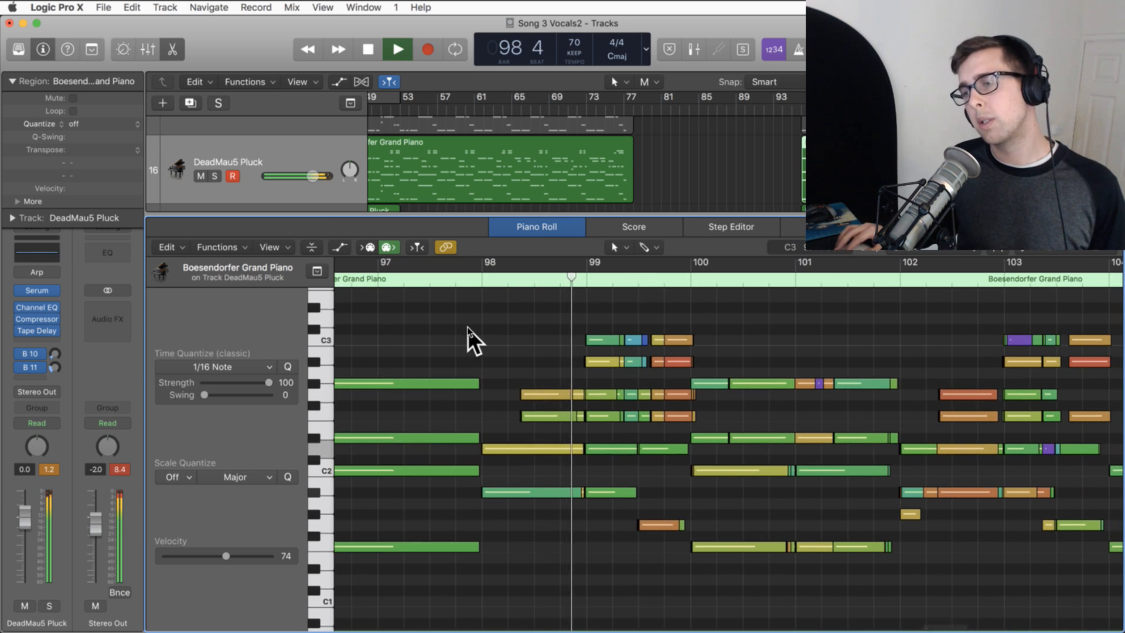
{"action": "key", "text": "space"}
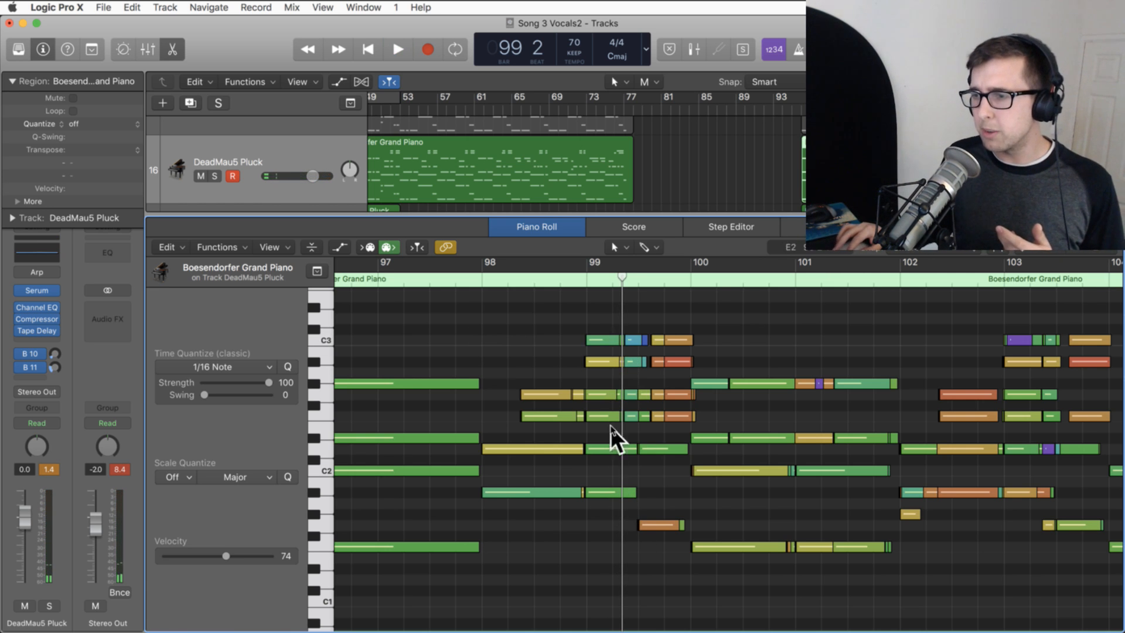
- Audition the low notes in bars 98 and 99, and delete the A♯1 and G1 notes there
{"action": "left_click", "coordinate": [544, 394]}
{"action": "left_click", "coordinate": [513, 495]}
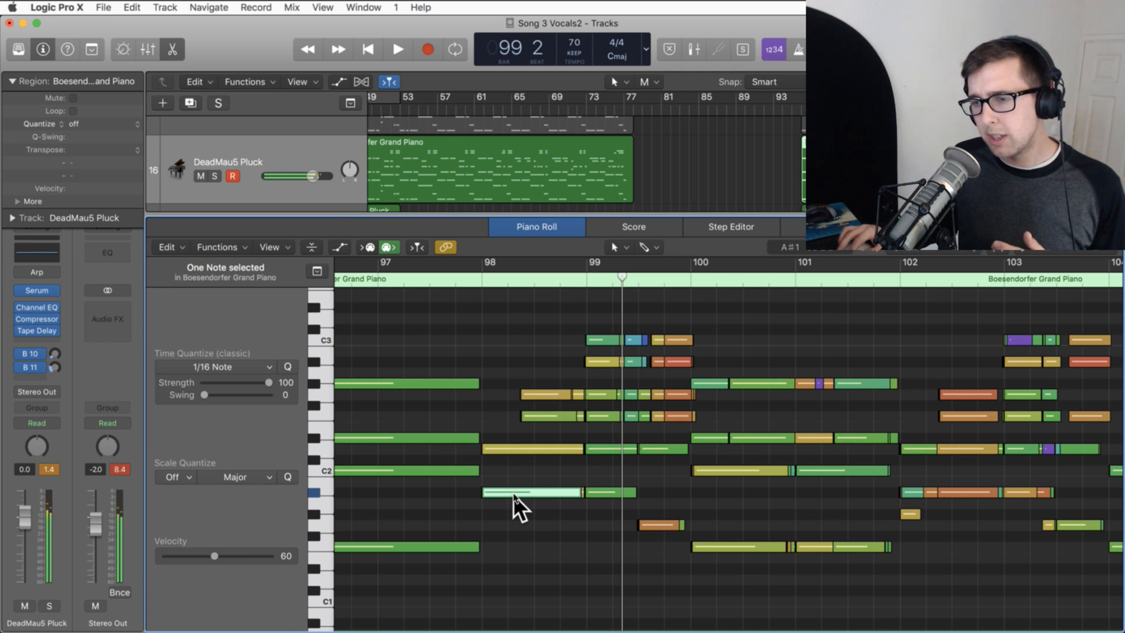
{"action": "left_click_drag", "start_coordinate": [599, 511], "coordinate": [508, 477]}
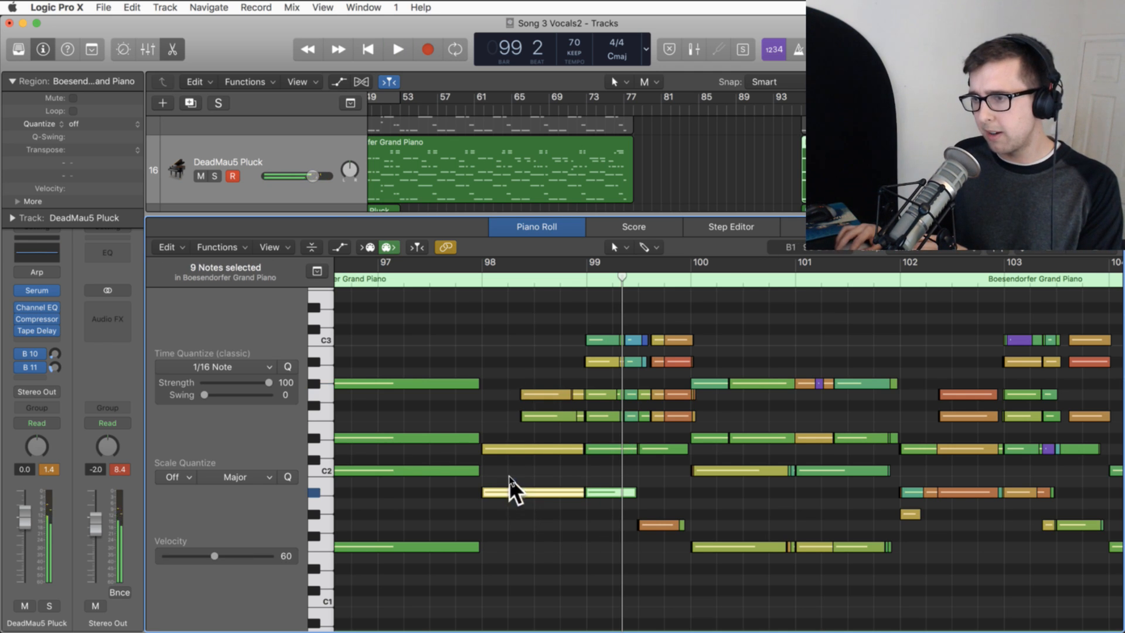
{"action": "left_click", "coordinate": [656, 525]}
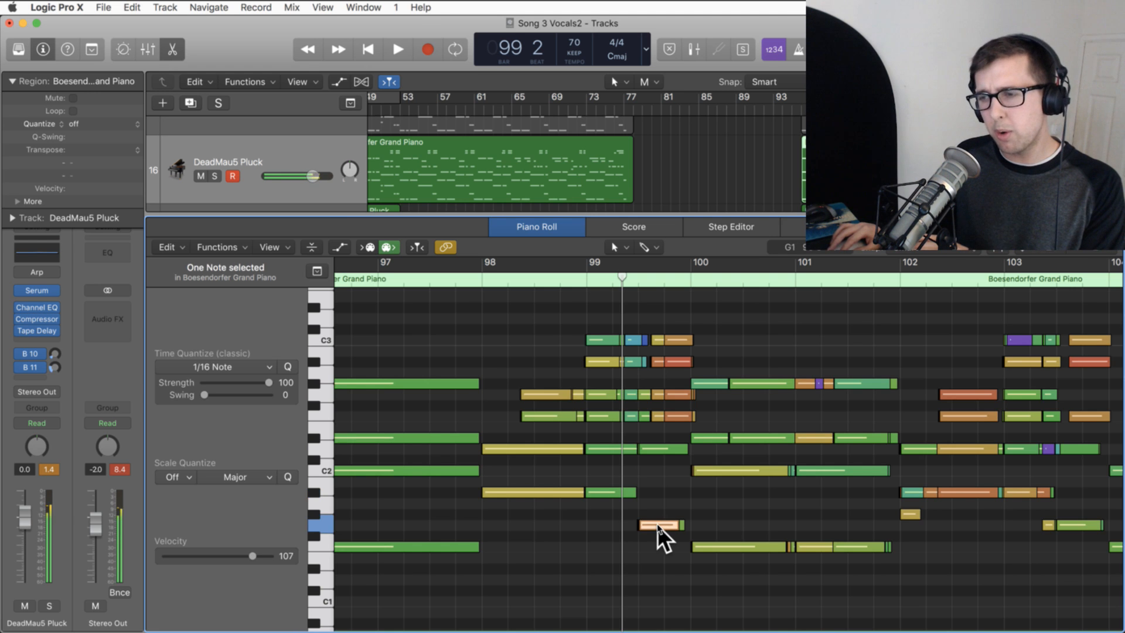
{"action": "left_click_drag", "start_coordinate": [660, 546], "coordinate": [505, 482]}
{"action": "key", "text": "Delete"}
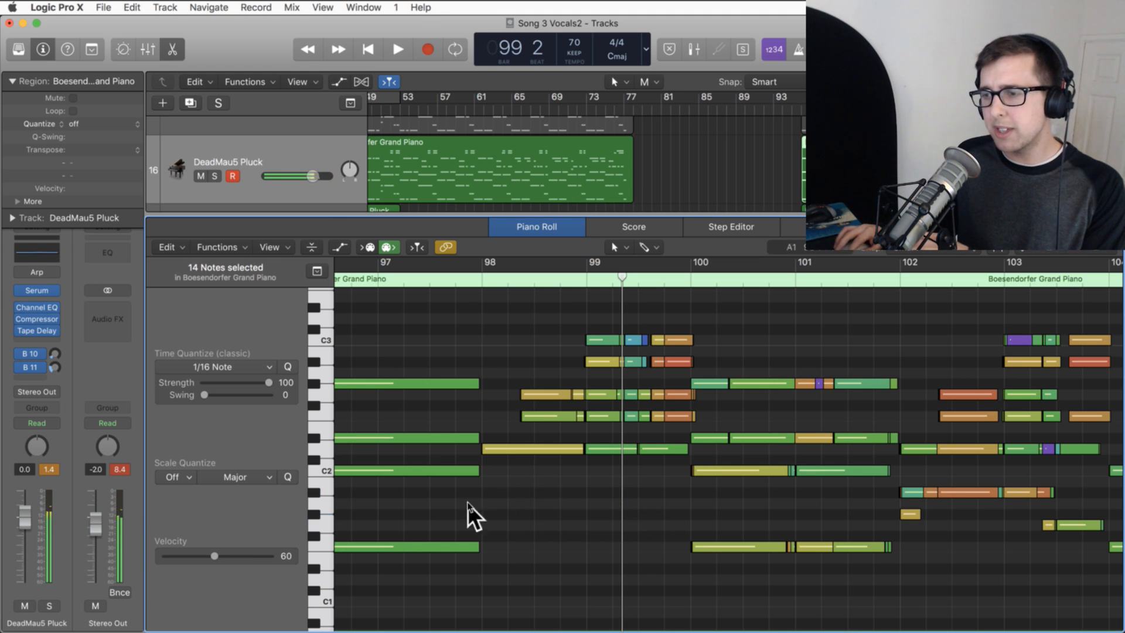
- Copy the sustained F1 note to G1 at bar 98 and replace the short D2 notes there with another sustained copy
{"action": "left_click", "coordinate": [372, 545]}
{"action": "scroll", "coordinate": [375, 545], "scroll_direction": "left", "scroll_amount": 3}
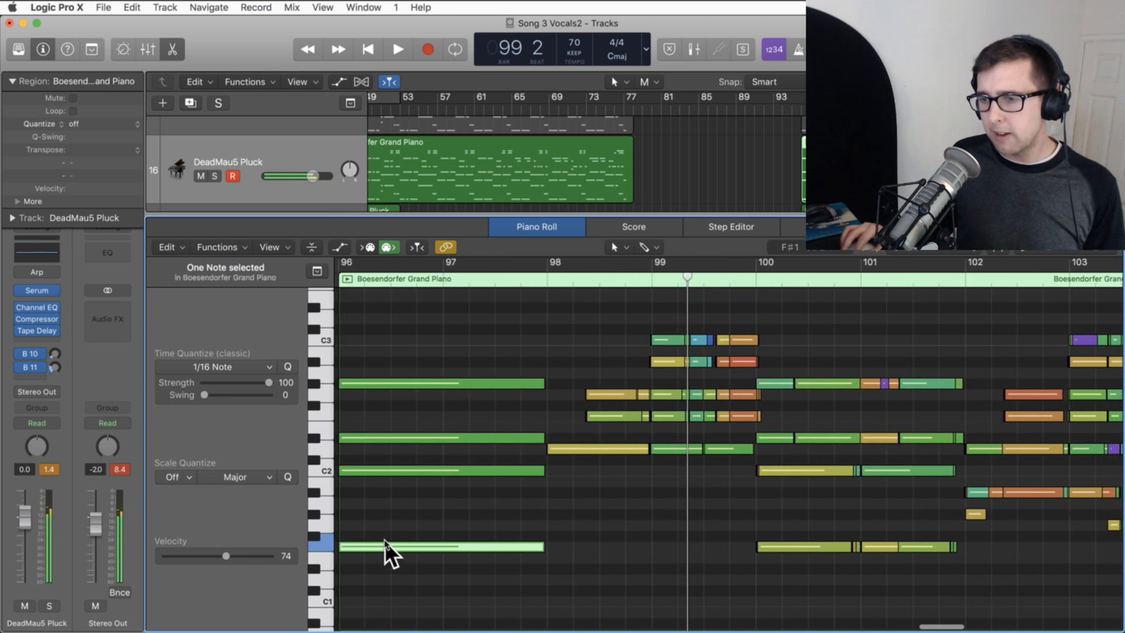
{"action": "left_click_drag", "start_coordinate": [381, 545], "coordinate": [591, 526]}
{"action": "left_click_drag", "start_coordinate": [564, 442], "coordinate": [715, 445]}
{"action": "key", "text": "Delete"}
{"action": "left_click_drag", "start_coordinate": [614, 526], "coordinate": [623, 443]}
- Replace the short F2 and G2 notes in bars 98 and 99 with copies of the sustained note
{"action": "left_click", "coordinate": [625, 427]}
{"action": "left_click_drag", "start_coordinate": [595, 404], "coordinate": [732, 410]}
{"action": "key", "text": "Delete"}
{"action": "left_click", "coordinate": [600, 444]}
{"action": "left_click_drag", "start_coordinate": [600, 443], "coordinate": [732, 392]}
{"action": "key", "text": "Delete"}
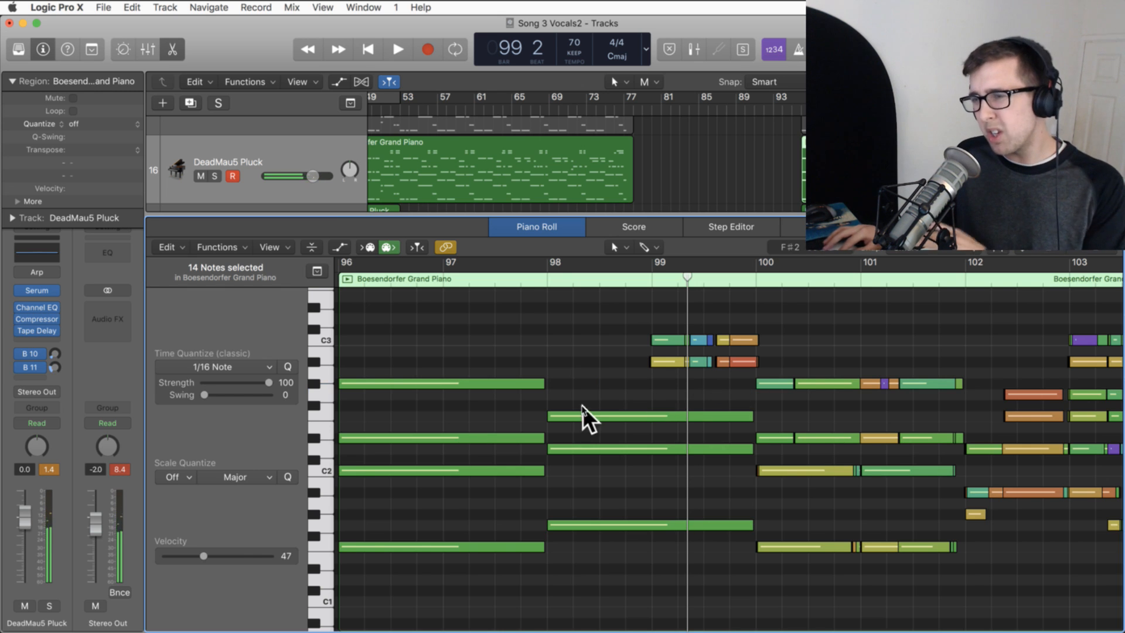
{"action": "left_click", "coordinate": [579, 413]}
{"action": "left_click_drag", "start_coordinate": [579, 411], "coordinate": [586, 396]}
- Replace the short A♯2 and C3 notes in bars 98 and 99 with copies of the sustained note
{"action": "left_click_drag", "start_coordinate": [633, 366], "coordinate": [732, 363]}
{"action": "key", "text": "Delete"}
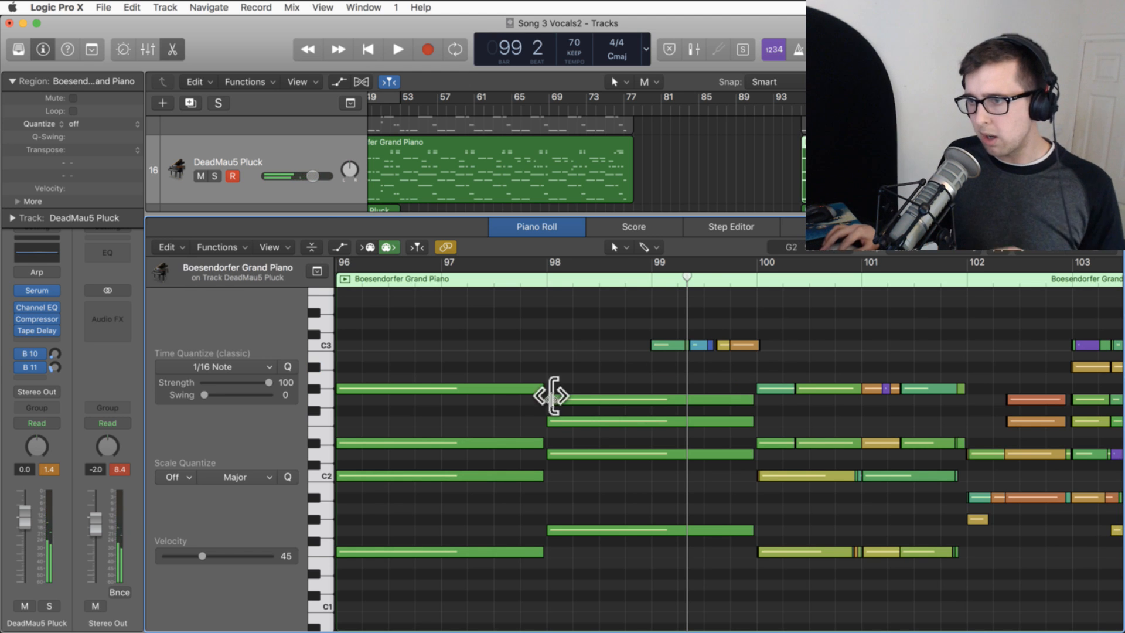
{"action": "left_click", "coordinate": [562, 398]}
{"action": "left_click_drag", "start_coordinate": [562, 396], "coordinate": [569, 369]}
{"action": "left_click_drag", "start_coordinate": [630, 343], "coordinate": [766, 346]}
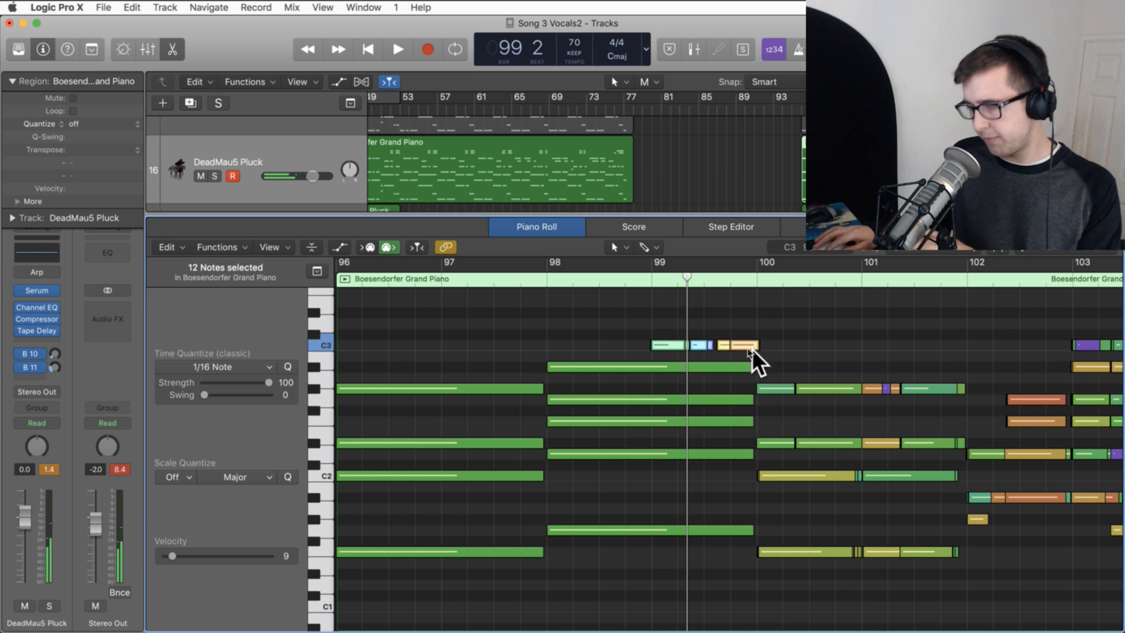
{"action": "key", "text": "Delete"}
{"action": "left_click", "coordinate": [615, 366]}
{"action": "left_click_drag", "start_coordinate": [616, 361], "coordinate": [615, 343]}
{"action": "left_click", "coordinate": [501, 333]}
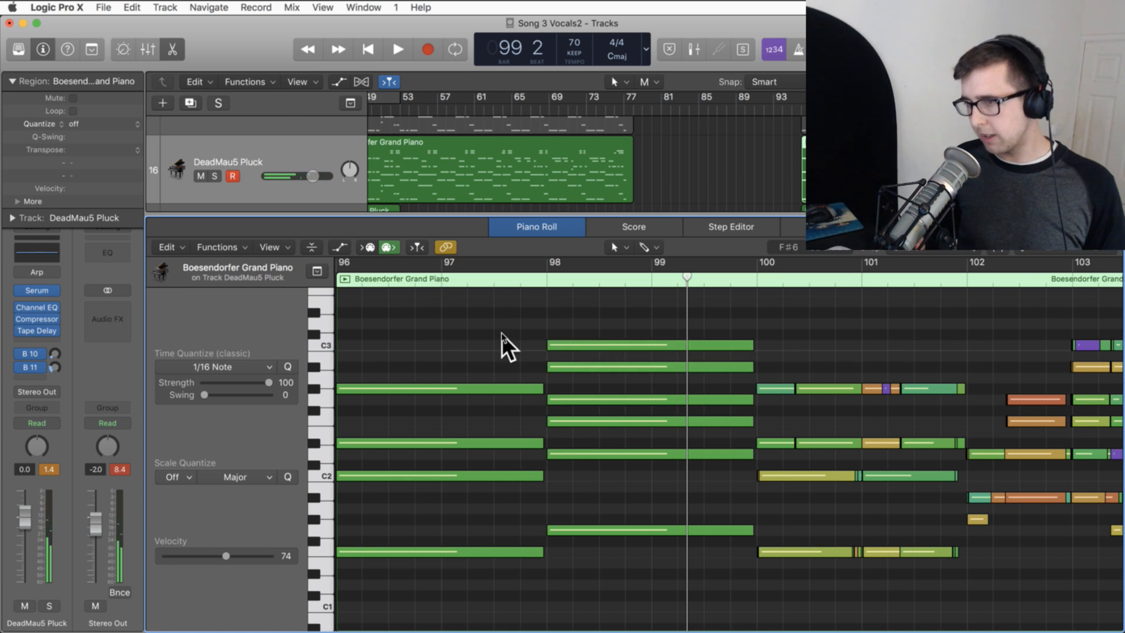
- Play the original section from bar 44 and examine the pluck's original notes from bar 45 onward
{"action": "key", "text": "Return"}
{"action": "scroll", "coordinate": [486, 468], "scroll_direction": "right", "scroll_amount": 5}
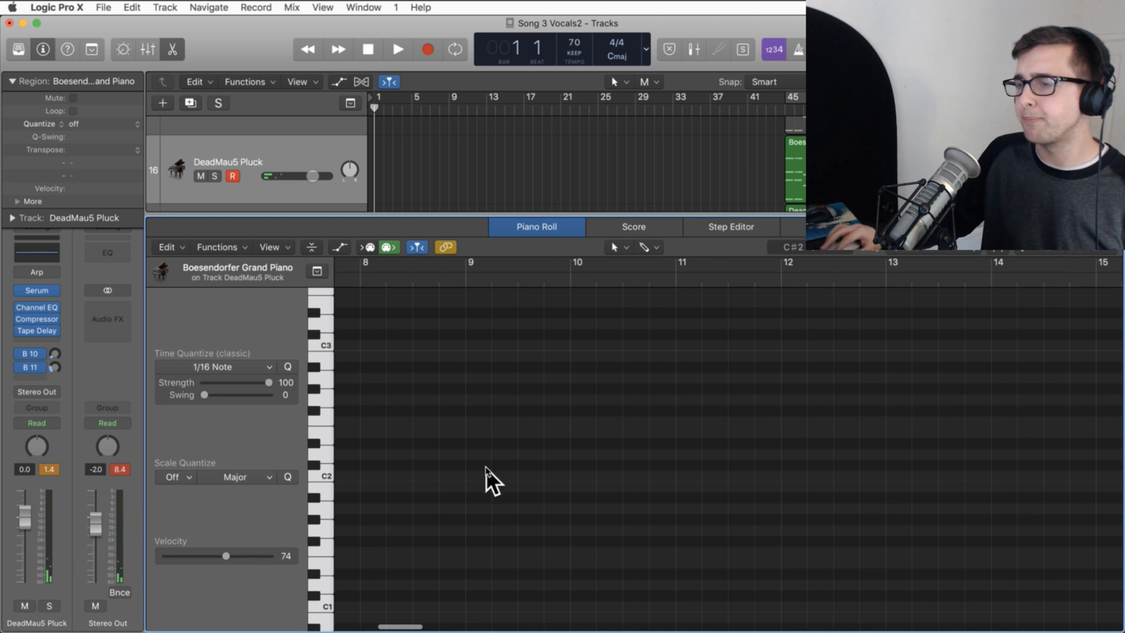
{"action": "left_click", "coordinate": [782, 101]}
{"action": "key", "text": "space"}
{"action": "scroll", "coordinate": [723, 343], "scroll_direction": "right", "scroll_amount": 8}
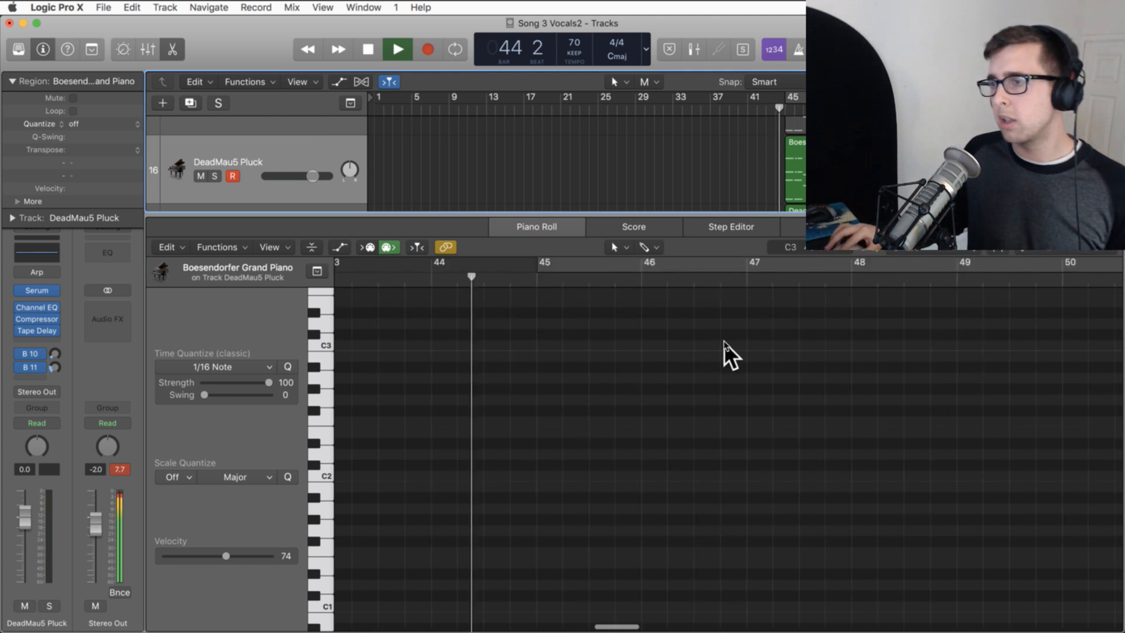
{"action": "scroll", "coordinate": [772, 445], "scroll_direction": "right", "scroll_amount": 2}
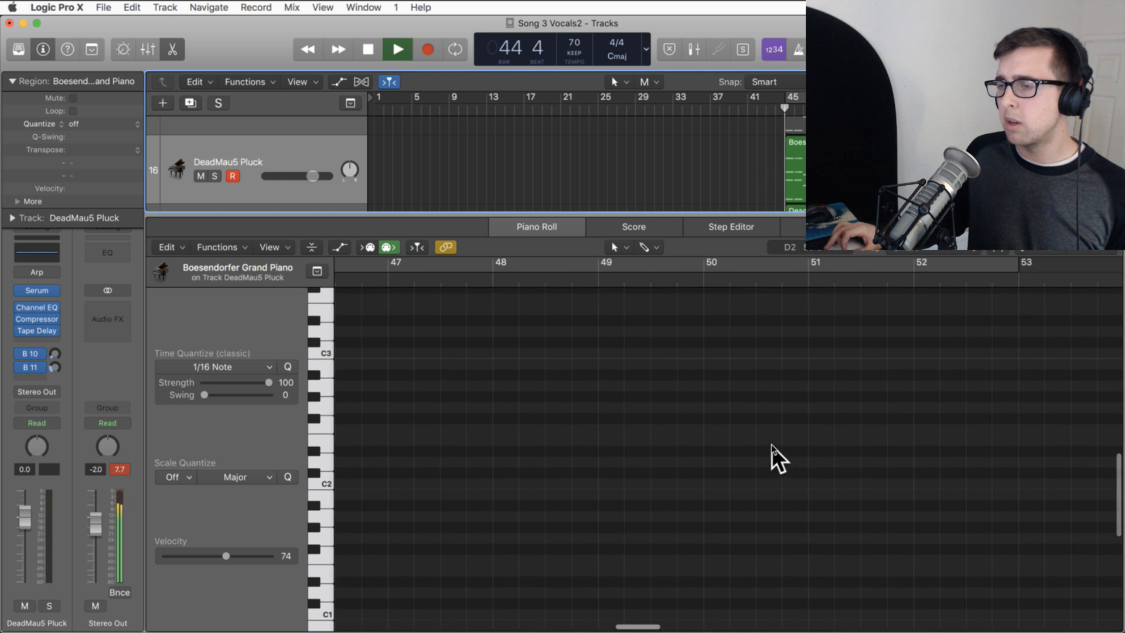
{"action": "scroll", "coordinate": [803, 411], "scroll_direction": "left", "scroll_amount": 10}
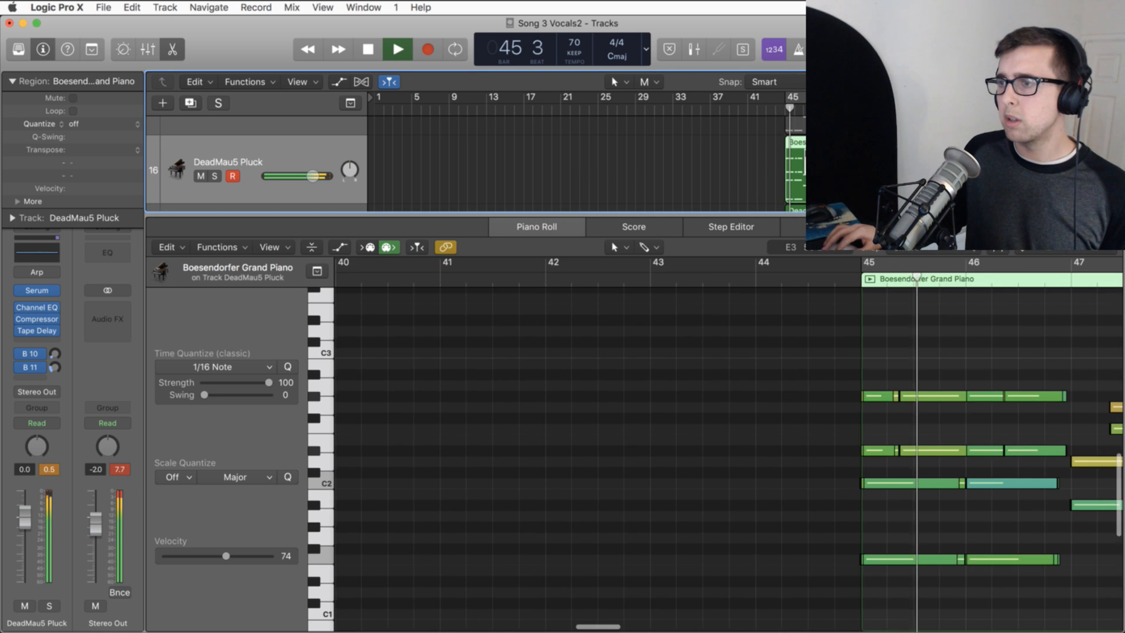
{"action": "scroll", "coordinate": [803, 410], "scroll_direction": "left", "scroll_amount": 4}
{"action": "scroll", "coordinate": [804, 410], "scroll_direction": "right", "scroll_amount": 5}
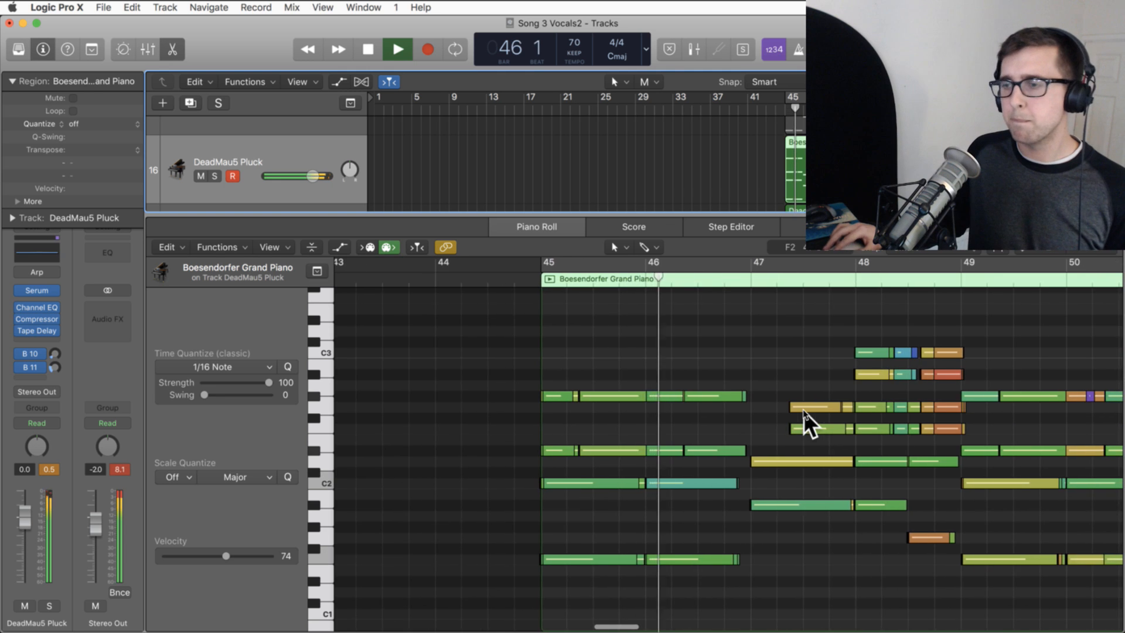
{"action": "scroll", "coordinate": [786, 410], "scroll_direction": "up", "scroll_amount": 5}
{"action": "scroll", "coordinate": [787, 410], "scroll_direction": "down", "scroll_amount": 8}
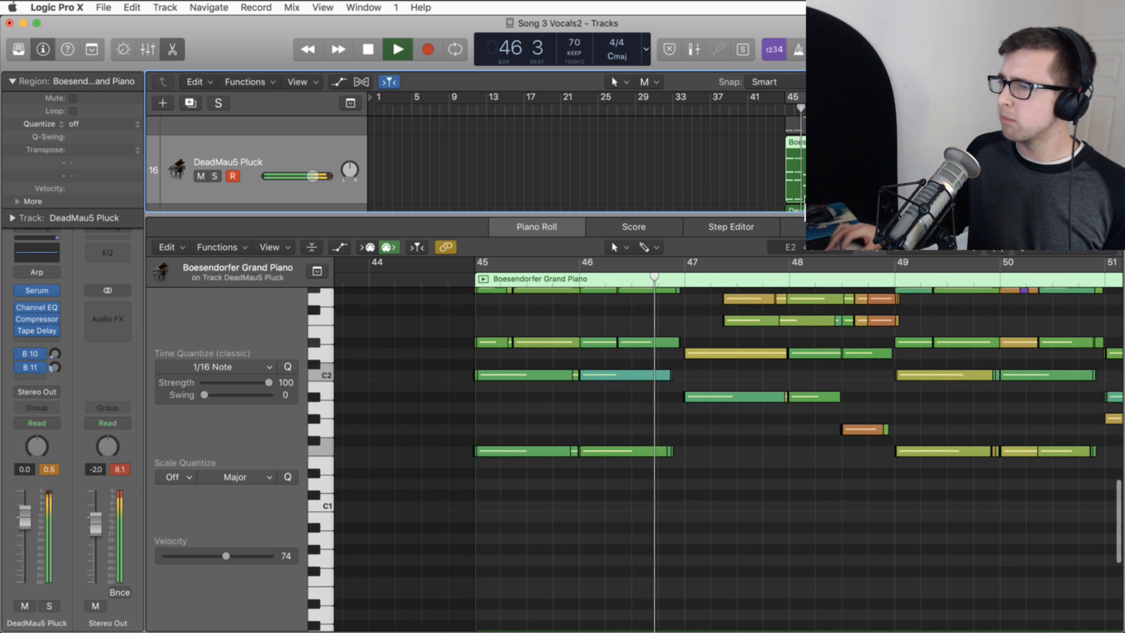
- Play the copied pluck region from bar 96 into bar 100 to compare the sustained chords with the original
{"action": "scroll", "coordinate": [781, 160], "scroll_direction": "right", "scroll_amount": 15}
{"action": "left_click", "coordinate": [804, 161]}
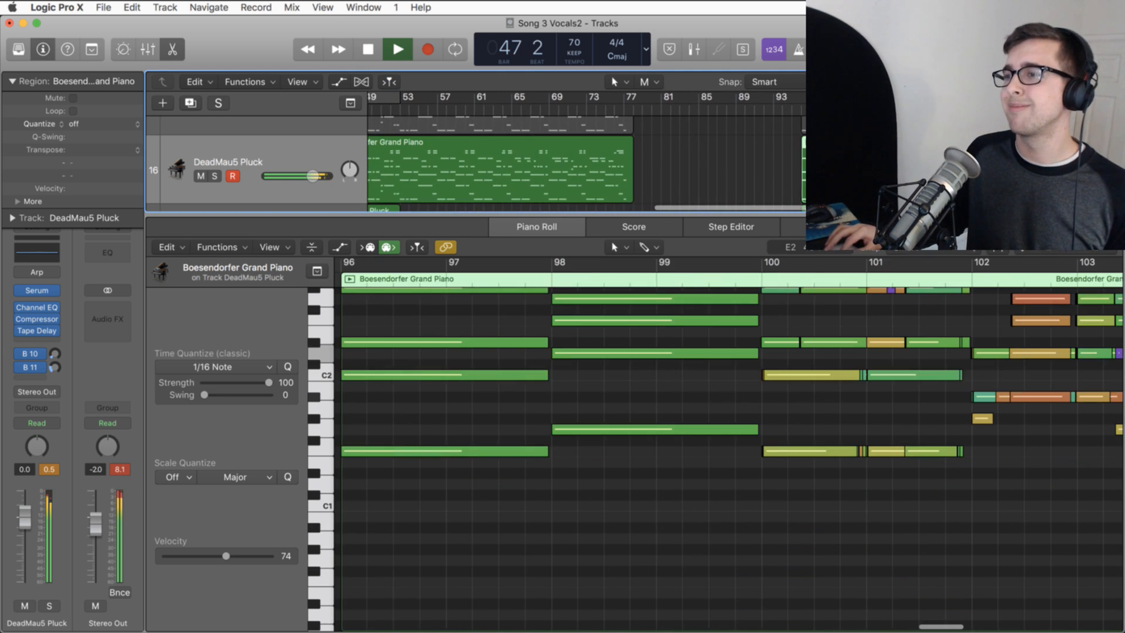
{"action": "left_click", "coordinate": [800, 109]}
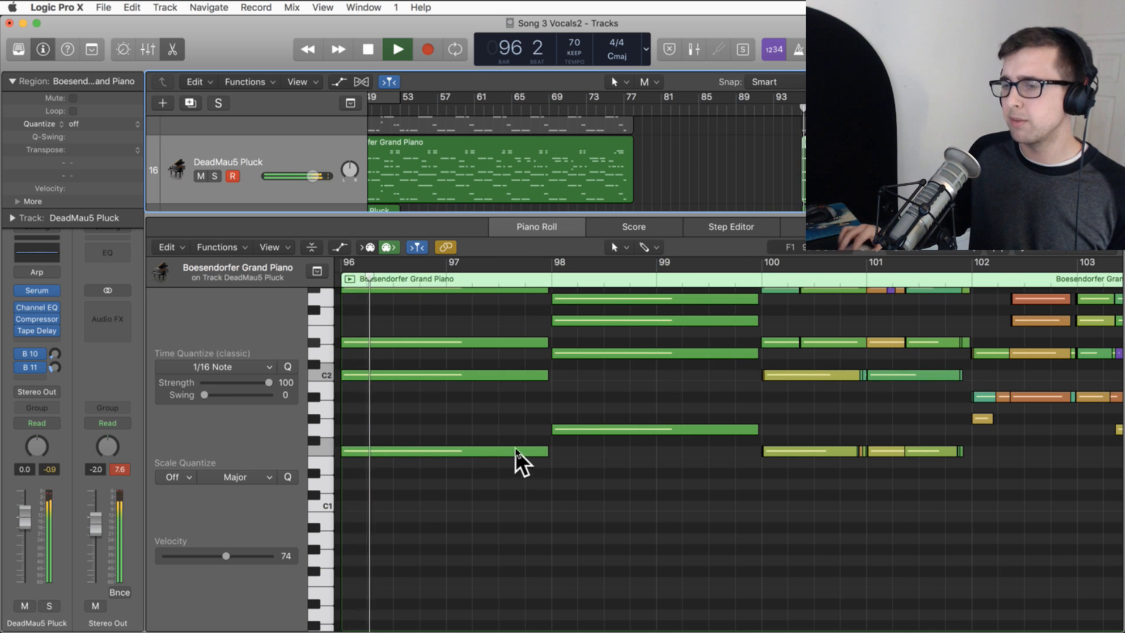
{"action": "scroll", "coordinate": [513, 448], "scroll_direction": "up", "scroll_amount": 5}
{"action": "scroll", "coordinate": [512, 448], "scroll_direction": "left", "scroll_amount": 2}
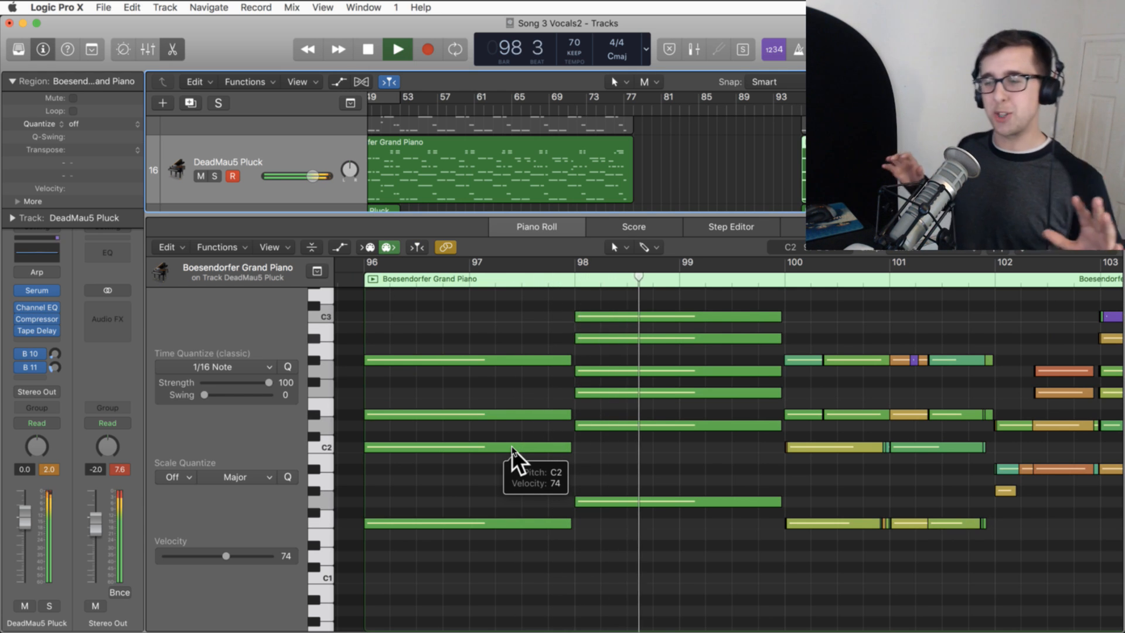
{"action": "scroll", "coordinate": [583, 452], "scroll_direction": "right", "scroll_amount": 1}
{"action": "scroll", "coordinate": [582, 453], "scroll_direction": "left", "scroll_amount": 3}
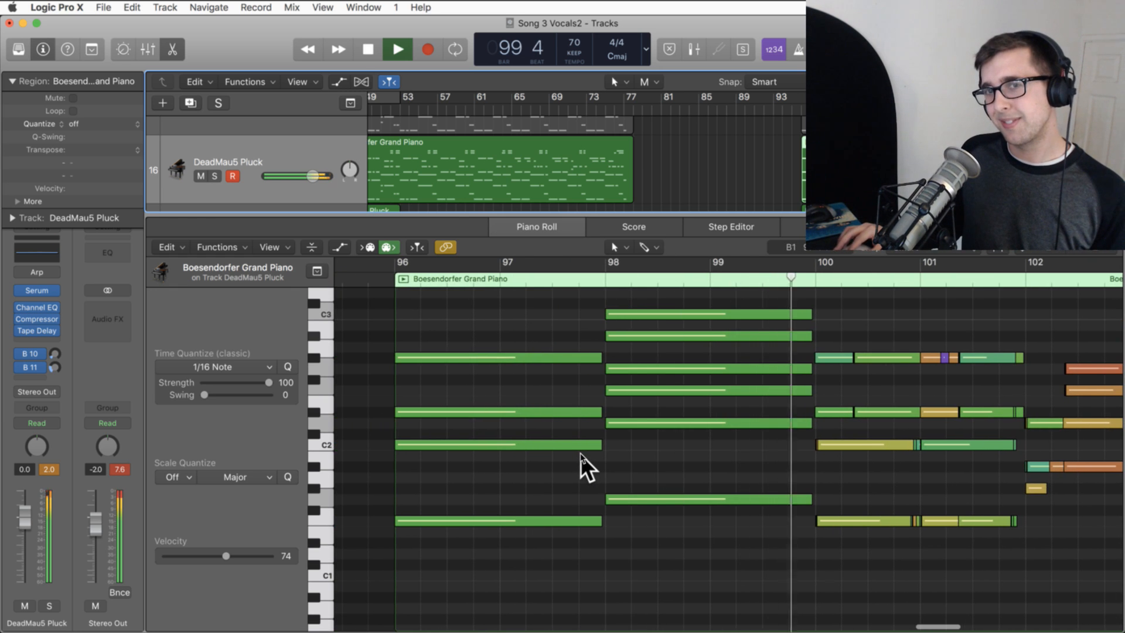
{"action": "key", "text": "space"}
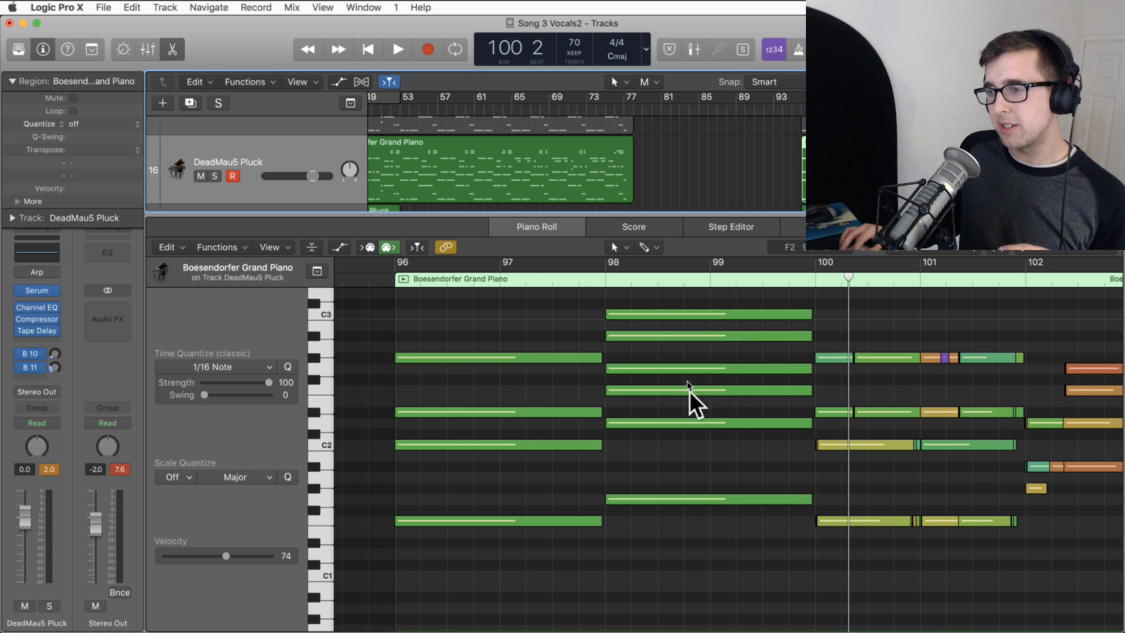
- Play briefly from just before bar 98 to hear how the second chord enters
{"action": "left_click", "coordinate": [591, 270]}
{"action": "key", "text": "space"}
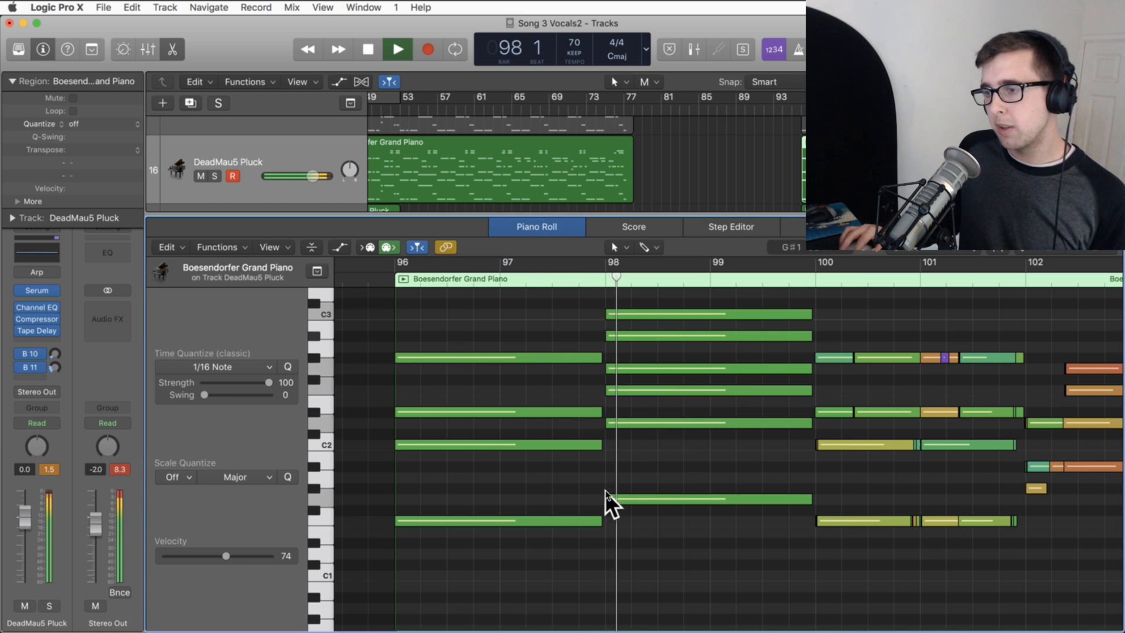
{"action": "key", "text": "space"}
- Trim the starts of the sustained G1, C3 and A♯2 notes in bar 98 so that they begin at bar 99
{"action": "left_click_drag", "start_coordinate": [608, 500], "coordinate": [711, 500]}
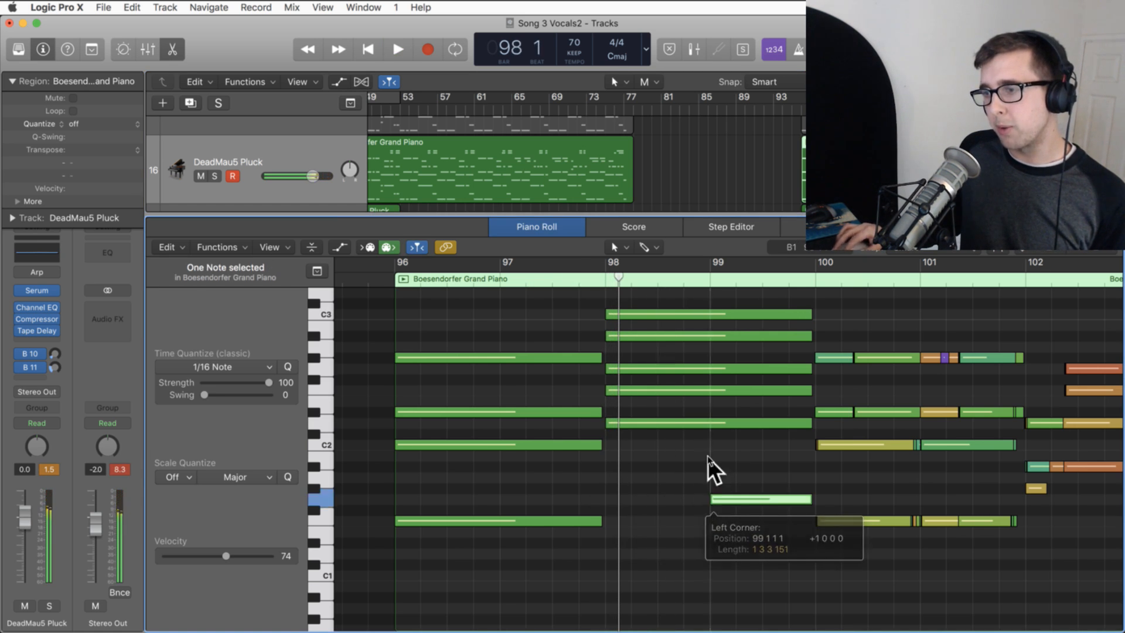
{"action": "left_click_drag", "start_coordinate": [608, 315], "coordinate": [700, 316]}
{"action": "left_click_drag", "start_coordinate": [608, 336], "coordinate": [711, 335]}
{"action": "left_click", "coordinate": [592, 317]}
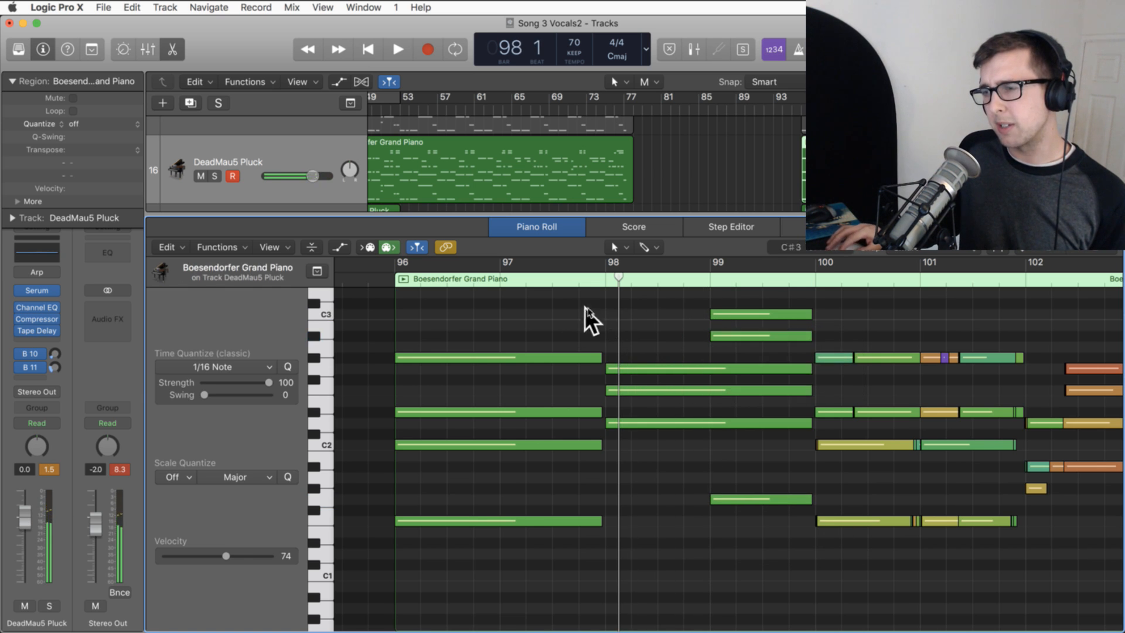
- Extend the start of the A♯2 note back to bar 98 and play the edited chords into bar 100
{"action": "left_click_drag", "start_coordinate": [715, 341], "coordinate": [606, 340]}
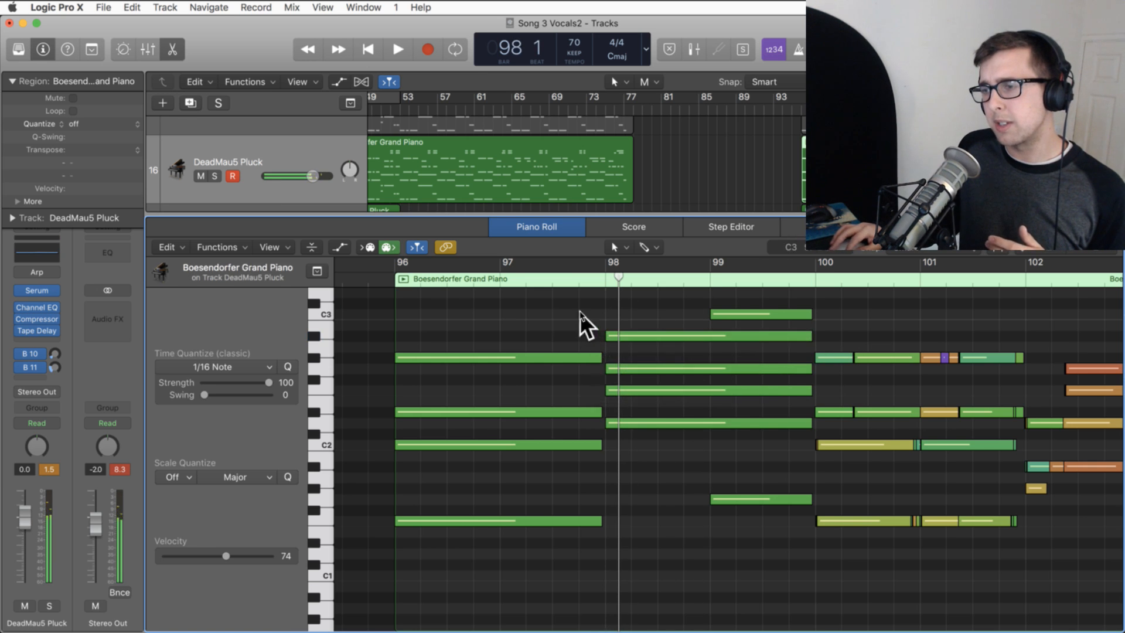
{"action": "left_click", "coordinate": [381, 278]}
{"action": "key", "text": "space"}
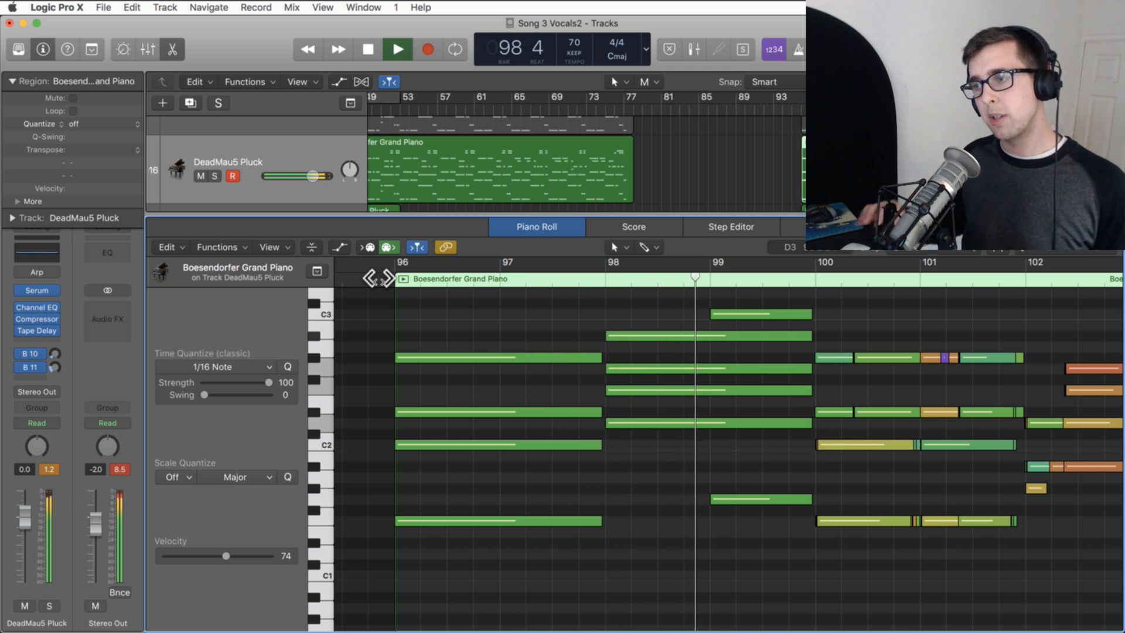
{"action": "scroll", "coordinate": [572, 319], "scroll_direction": "right", "scroll_amount": 5}
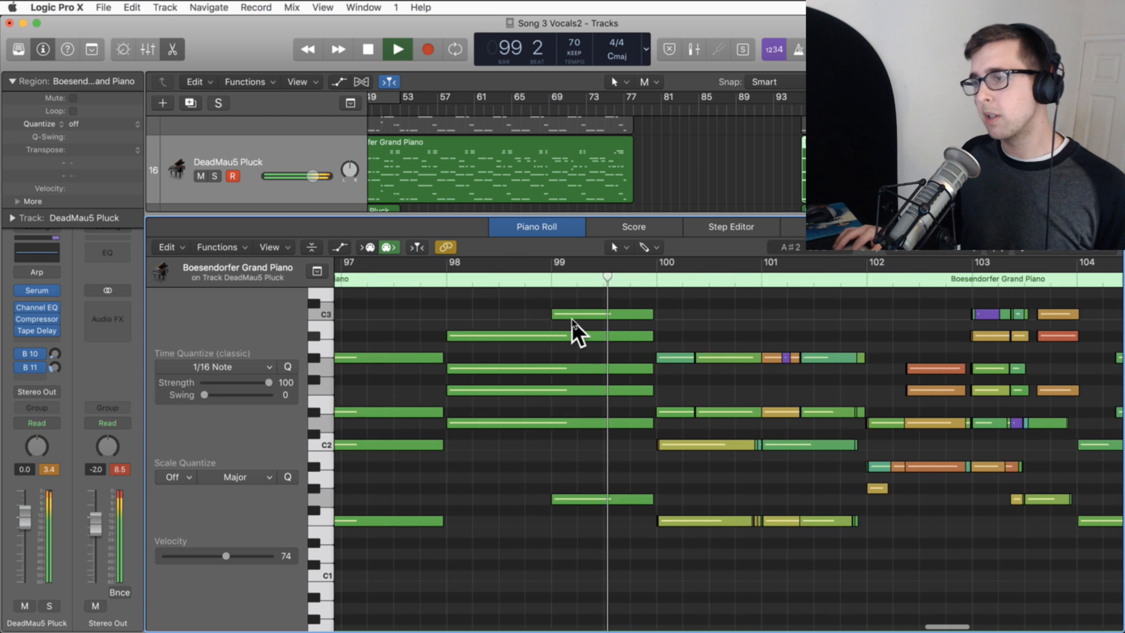
{"action": "scroll", "coordinate": [697, 367], "scroll_direction": "left", "scroll_amount": 4}
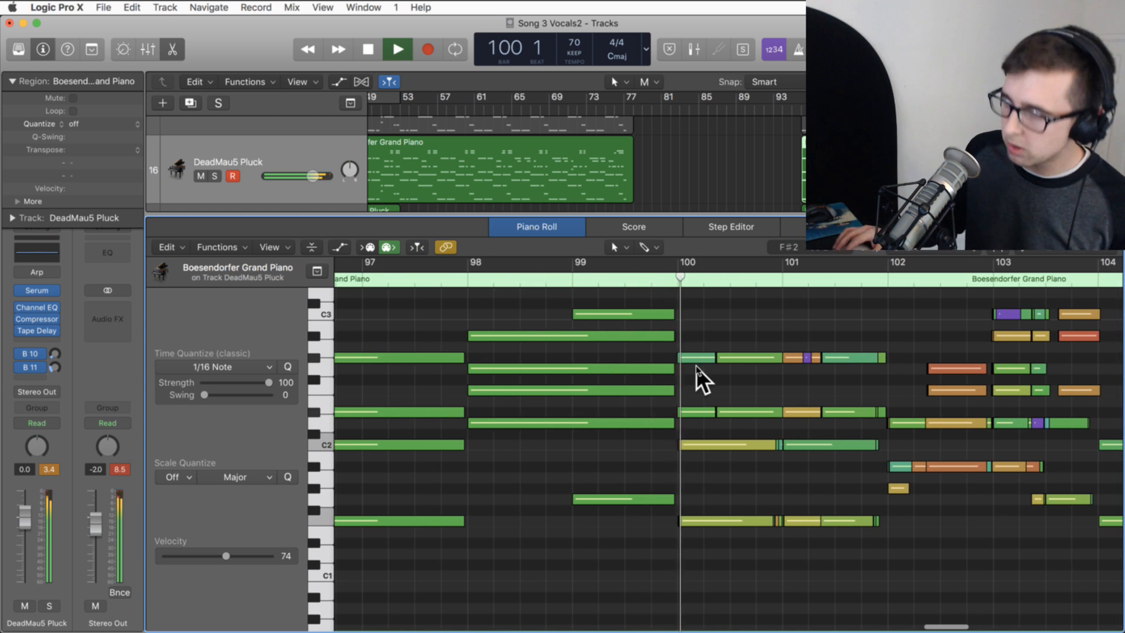
{"action": "key", "text": "space"}
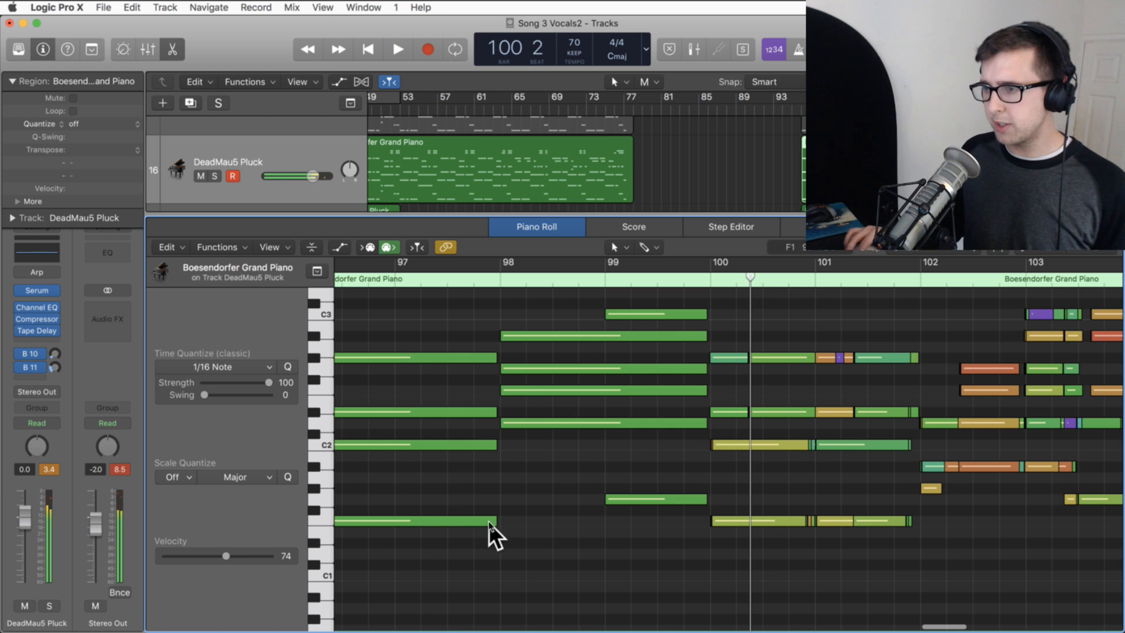
- Replace the fragmented notes in bars 100 and 101 with a copy of the sustained chord from bar 96
{"action": "left_click_drag", "start_coordinate": [745, 563], "coordinate": [907, 343]}
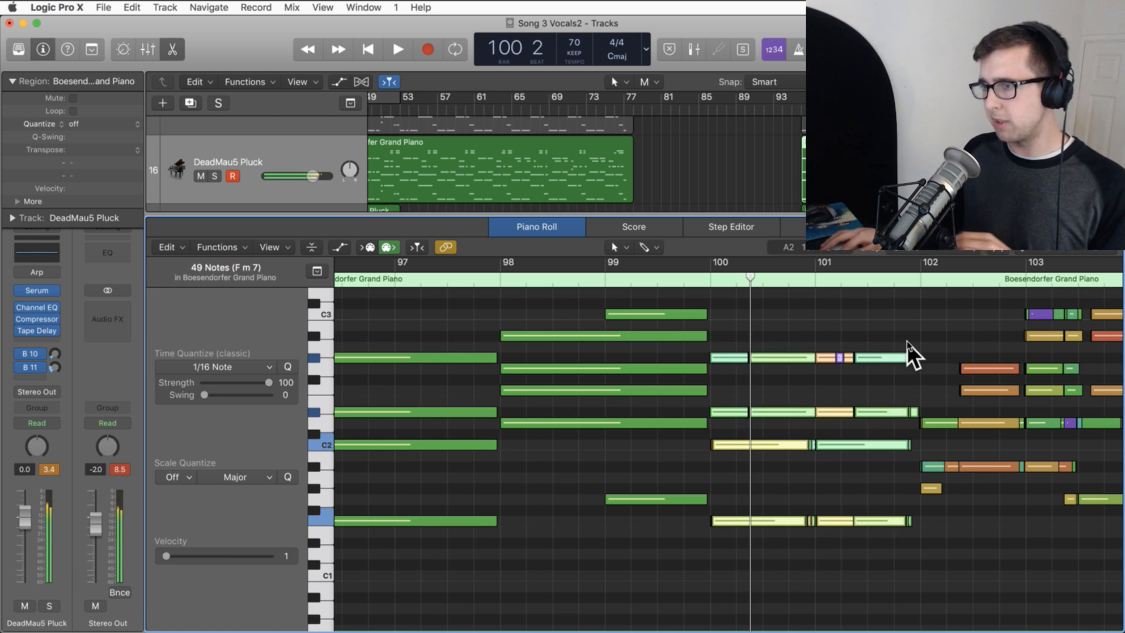
{"action": "key", "text": "Delete"}
{"action": "left_click_drag", "start_coordinate": [396, 553], "coordinate": [800, 358]}
{"action": "left_click", "coordinate": [756, 371]}
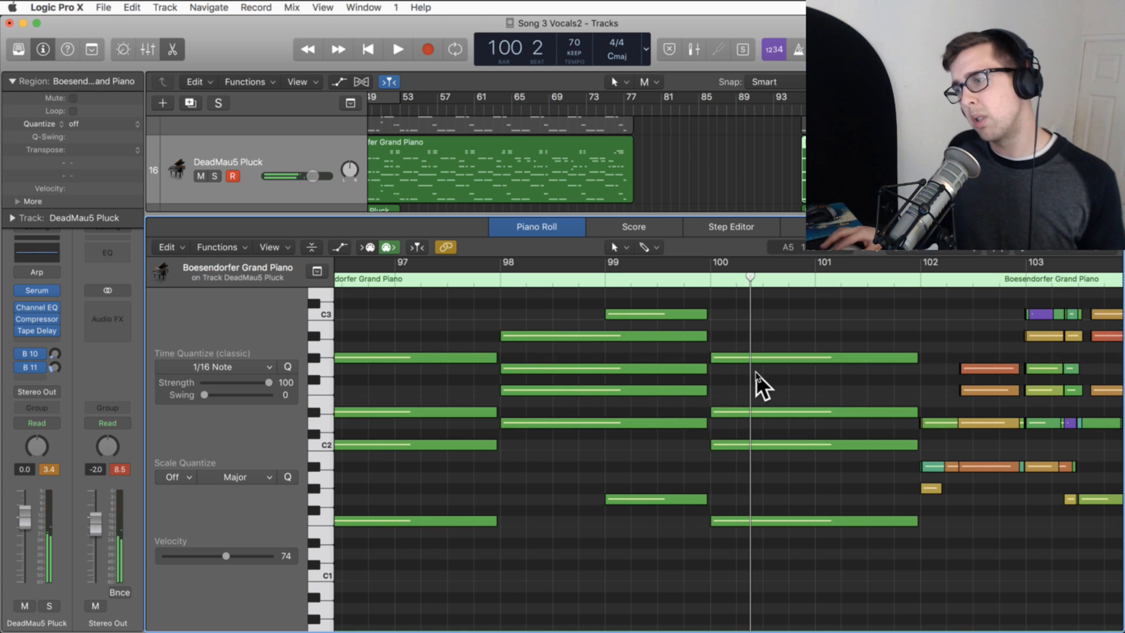
- Audition the short G♯1 note at bar 102 and lengthen it slightly
{"action": "scroll", "coordinate": [756, 372], "scroll_direction": "right", "scroll_amount": 3}
{"action": "scroll", "coordinate": [756, 372], "scroll_direction": "right", "scroll_amount": 5}
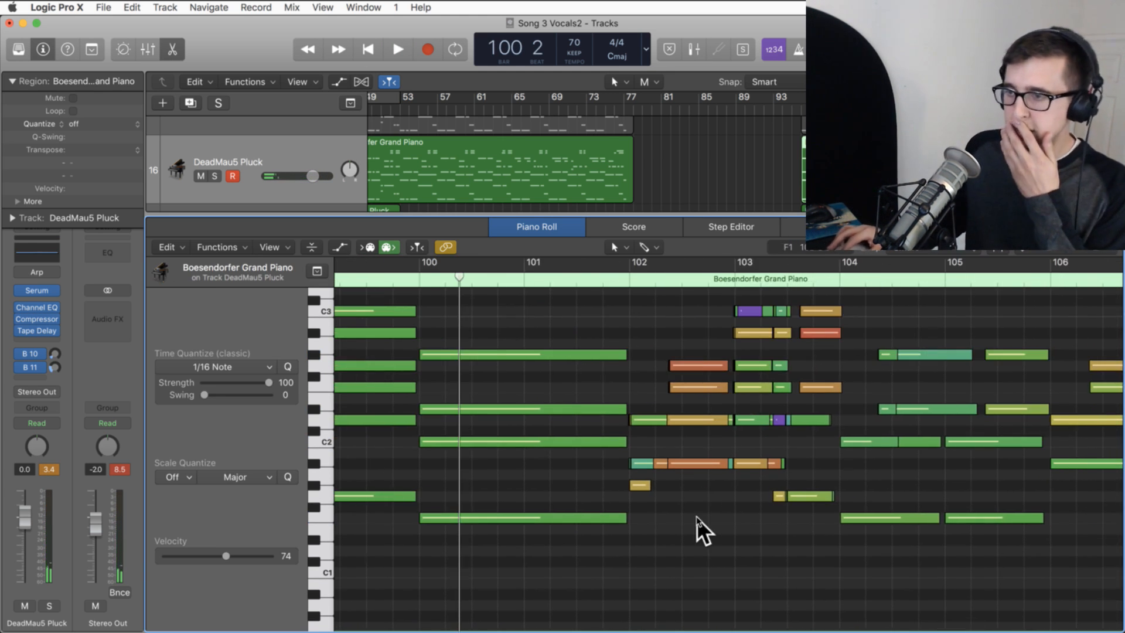
{"action": "left_click", "coordinate": [639, 484]}
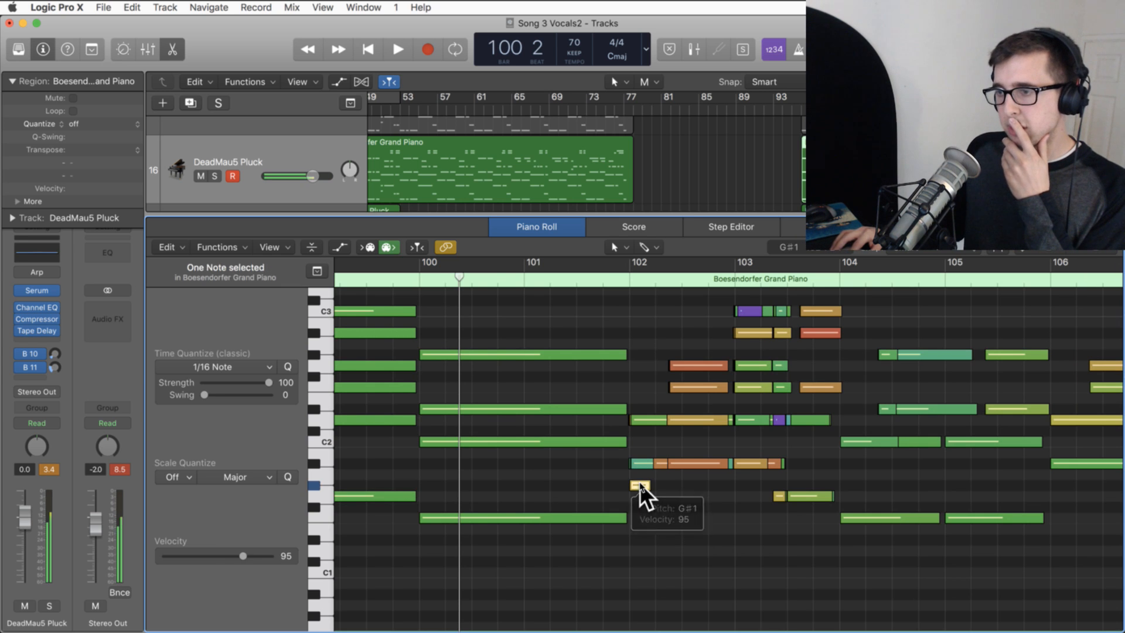
{"action": "left_click", "coordinate": [643, 484]}
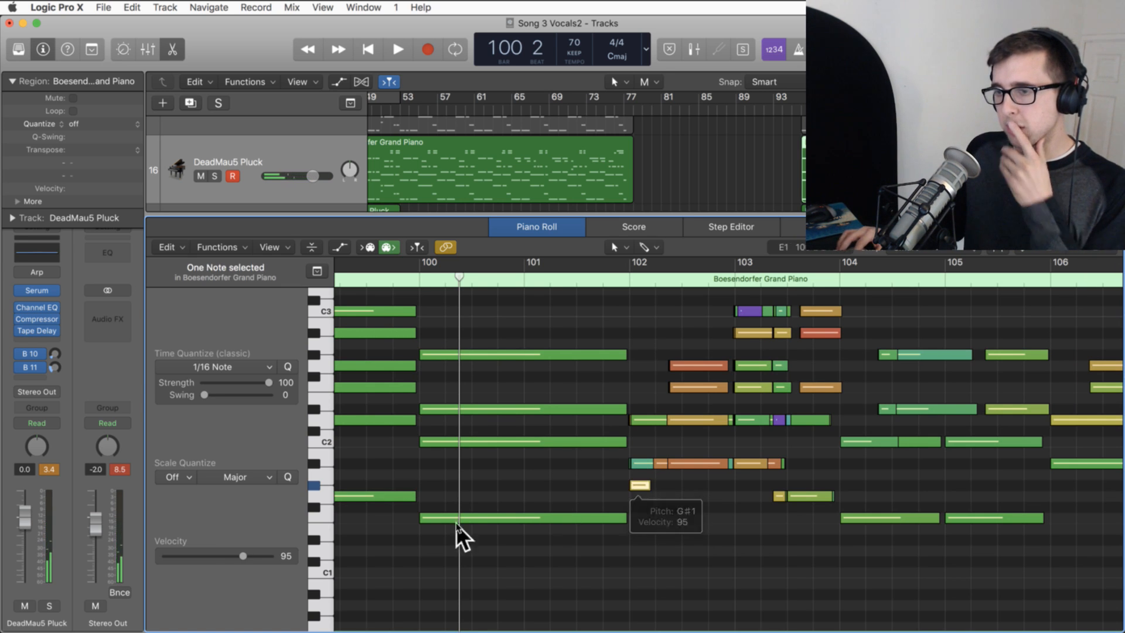
{"action": "left_click_drag", "start_coordinate": [799, 496], "coordinate": [655, 485]}
- Try to clean up the A♯1 fragments in bars 102 and 103, and undo the attempts
{"action": "key", "text": "super+z"}
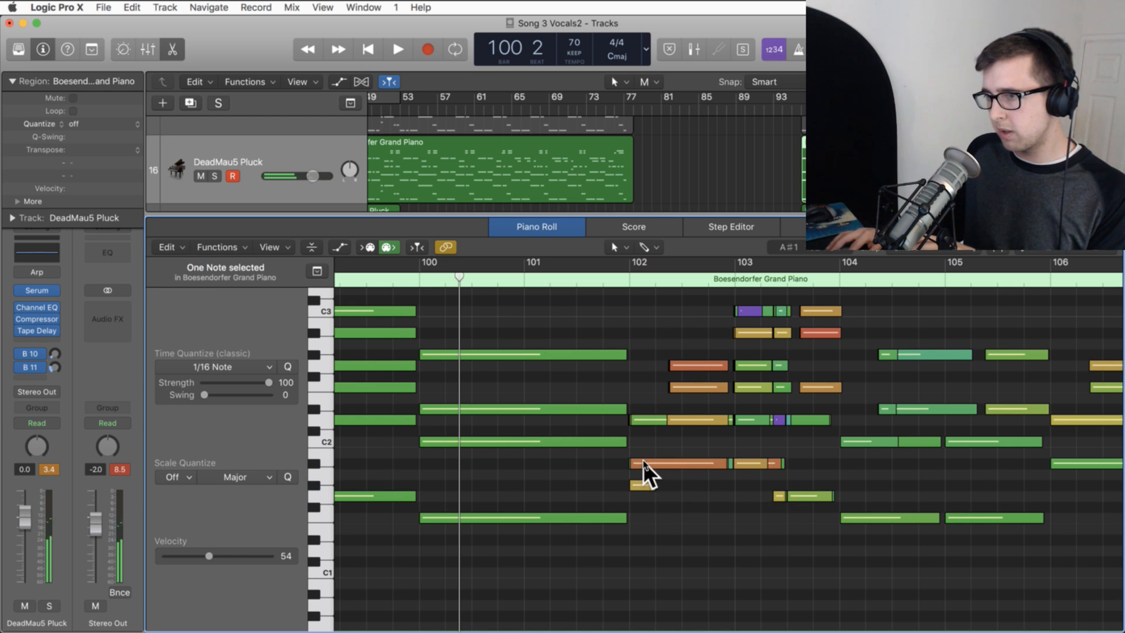
{"action": "key", "text": "super+z"}
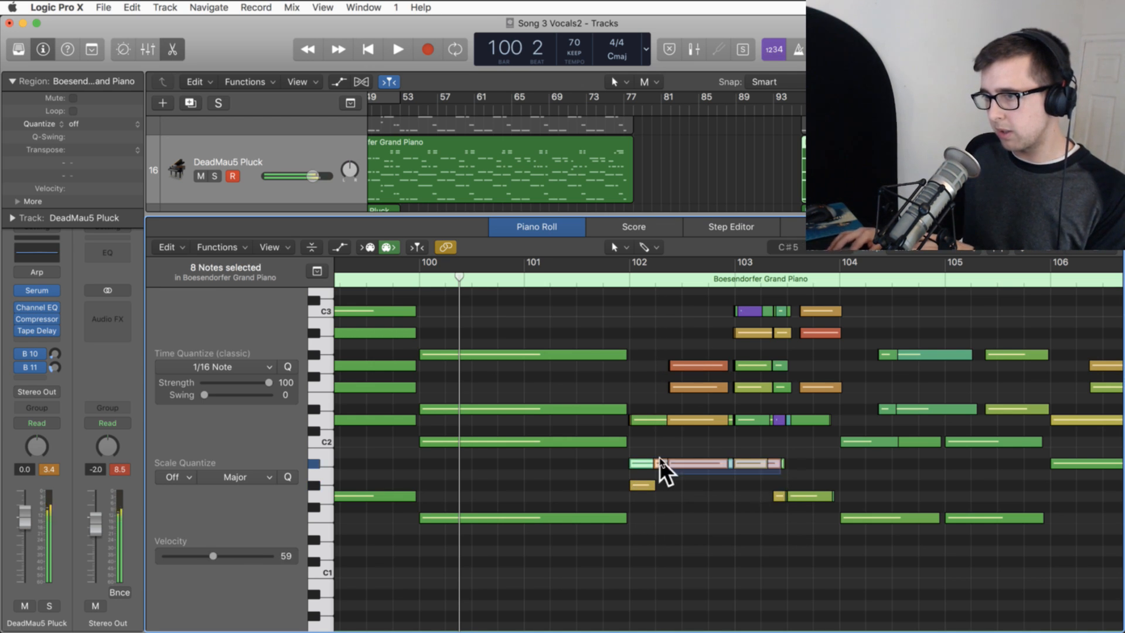
{"action": "mouse_move", "coordinate": [650, 463]}
{"action": "left_mouse_down"}
{"action": "mouse_move", "coordinate": [783, 463]}
{"action": "mouse_move", "coordinate": [634, 458]}
{"action": "left_mouse_up"}
{"action": "key", "text": "super+z"}
{"action": "key", "text": "super+z"}
{"action": "key", "text": "Delete"}
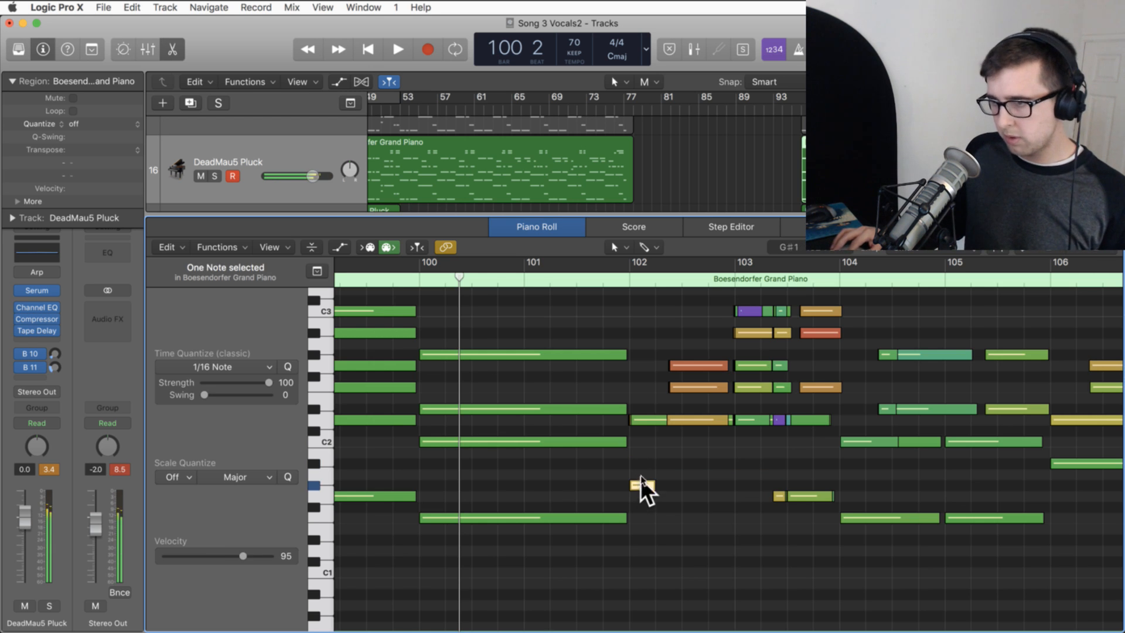
{"action": "left_click_drag", "start_coordinate": [642, 490], "coordinate": [786, 463]}
{"action": "left_click", "coordinate": [762, 482]}
{"action": "key", "text": "super+z"}
{"action": "key", "text": "super+z"}
{"action": "key", "text": "super+z"}
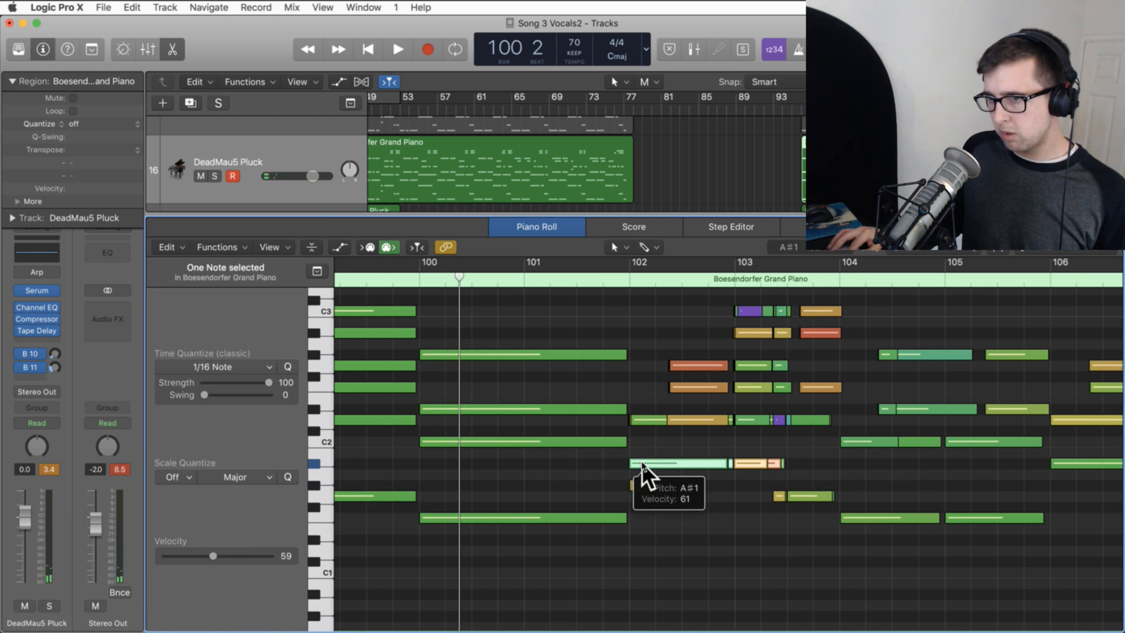
- Reduce the A♯1 fragments to one sustained note from bar 102 to the middle of bar 103
{"action": "mouse_move", "coordinate": [777, 473]}
{"action": "left_mouse_down"}
{"action": "mouse_move", "coordinate": [663, 462]}
{"action": "mouse_move", "coordinate": [784, 465]}
{"action": "left_mouse_up"}
{"action": "key", "text": "Delete"}
{"action": "left_click", "coordinate": [770, 526]}
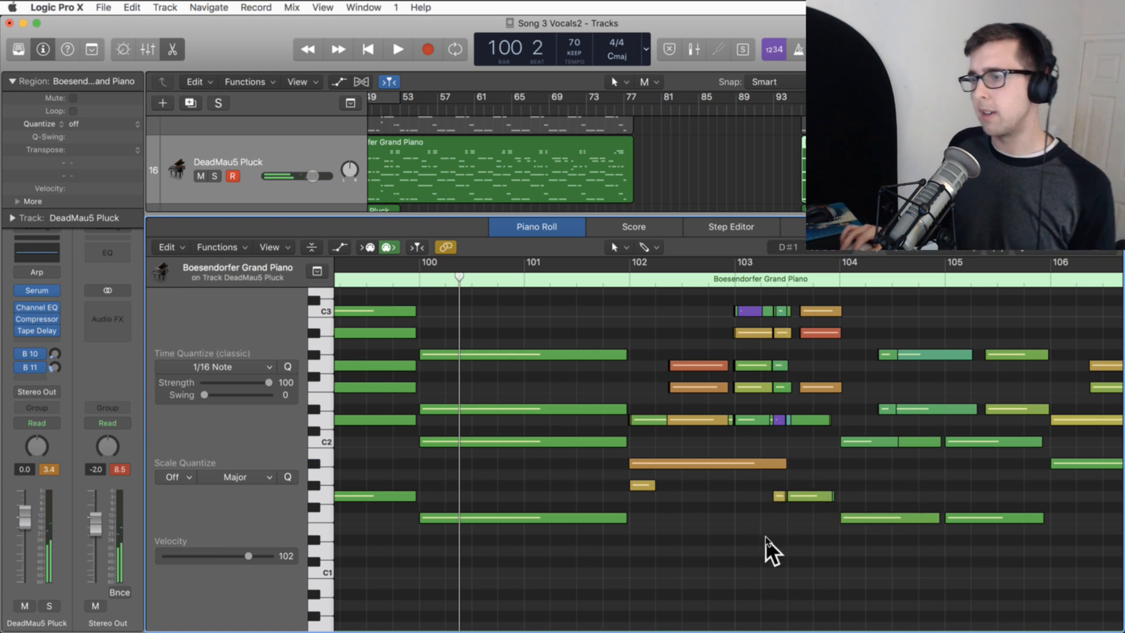
- Remove the second G1 fragment in bar 103 and extend the first one to bar 104
{"action": "left_click", "coordinate": [803, 497]}
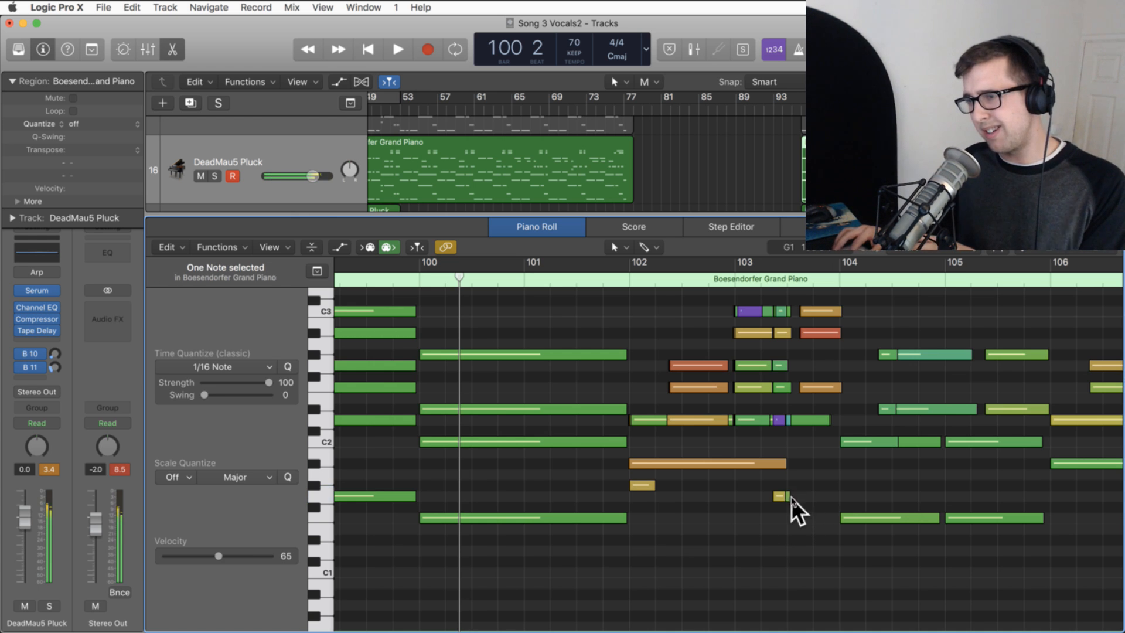
{"action": "left_click", "coordinate": [789, 497]}
{"action": "left_click_drag", "start_coordinate": [785, 495], "coordinate": [837, 496]}
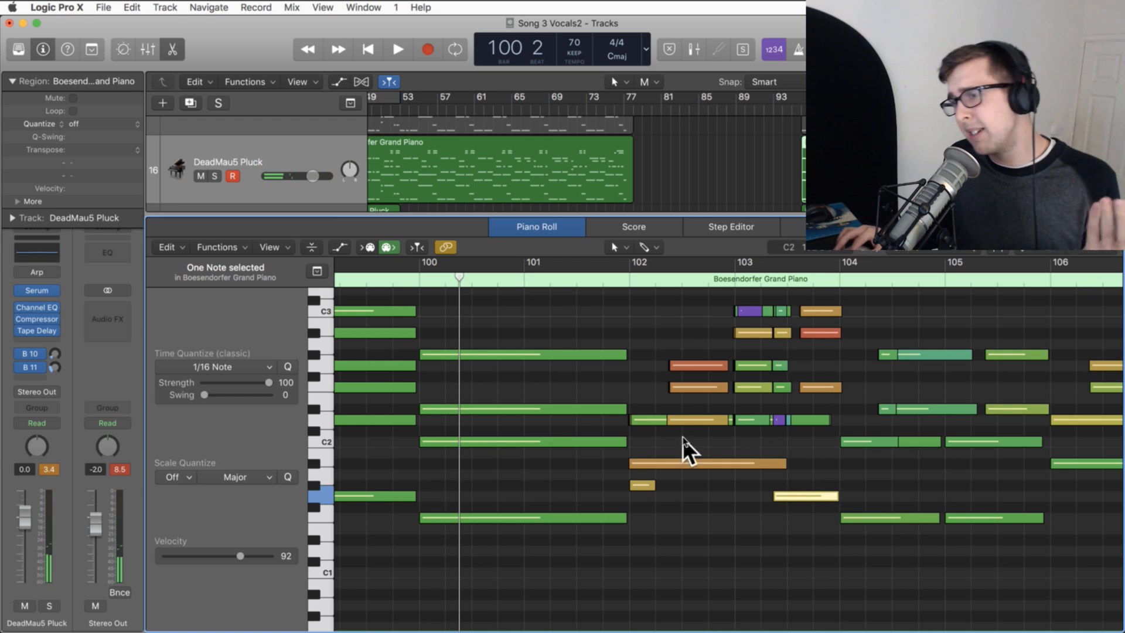
- Remove the overlapping D2 fragments in bars 102 and 103 and stretch the first D2 note to the middle of bar 103
{"action": "left_click", "coordinate": [698, 420]}
{"action": "key", "text": "Delete"}
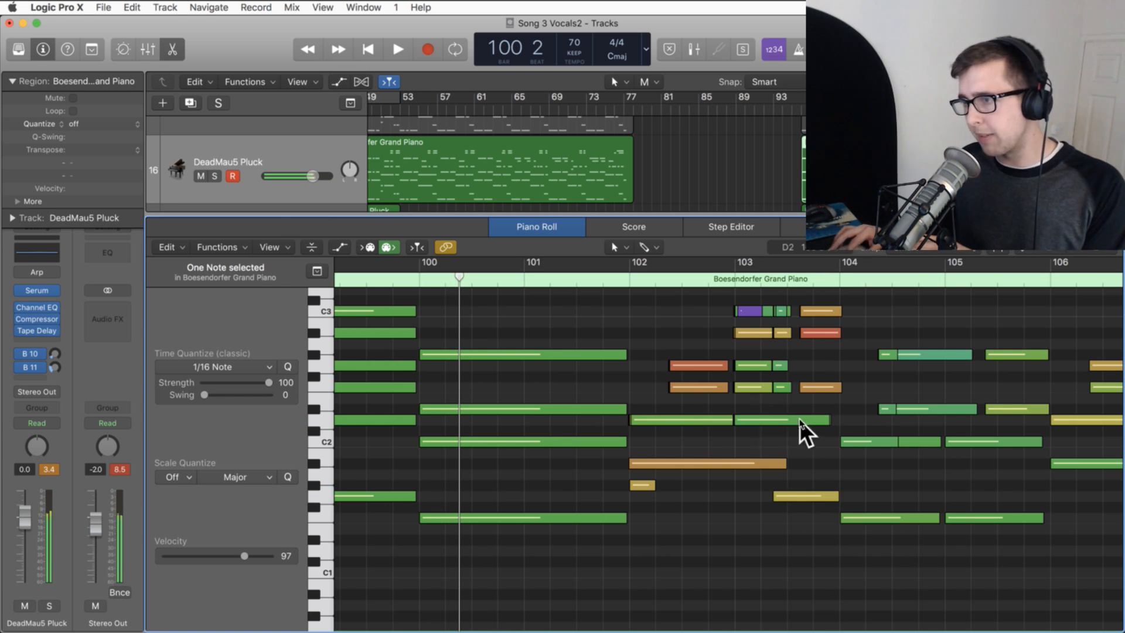
{"action": "left_click", "coordinate": [761, 419]}
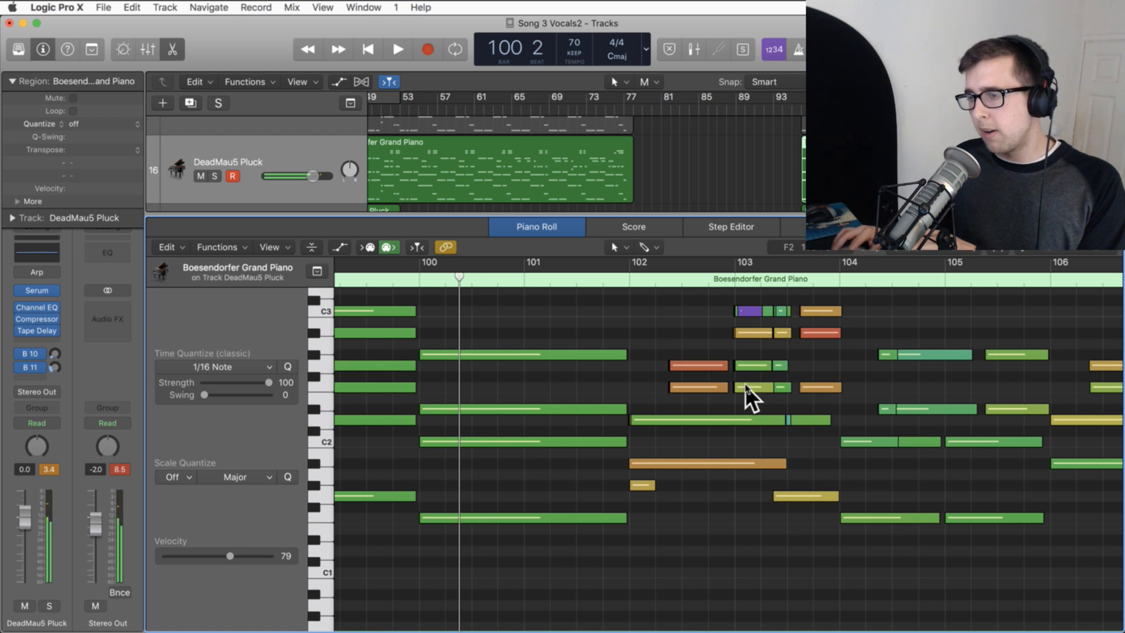
- Reduce the F2 and G2 fragments in bars 102 and 103 to one sustained note each, lasting until bar 104
{"action": "left_click_drag", "start_coordinate": [737, 395], "coordinate": [828, 389]}
{"action": "key", "text": "Delete"}
{"action": "left_click_drag", "start_coordinate": [727, 387], "coordinate": [814, 393]}
{"action": "left_click", "coordinate": [755, 368]}
{"action": "left_click", "coordinate": [755, 368]}
{"action": "key", "text": "Delete"}
{"action": "key", "text": "Delete"}
- Clear the extra A♯2 fragments in bar 103 and extend the remaining A♯2 note to bar 104
{"action": "scroll", "coordinate": [828, 387], "scroll_direction": "up", "scroll_amount": 2}
{"action": "key", "text": "Delete"}
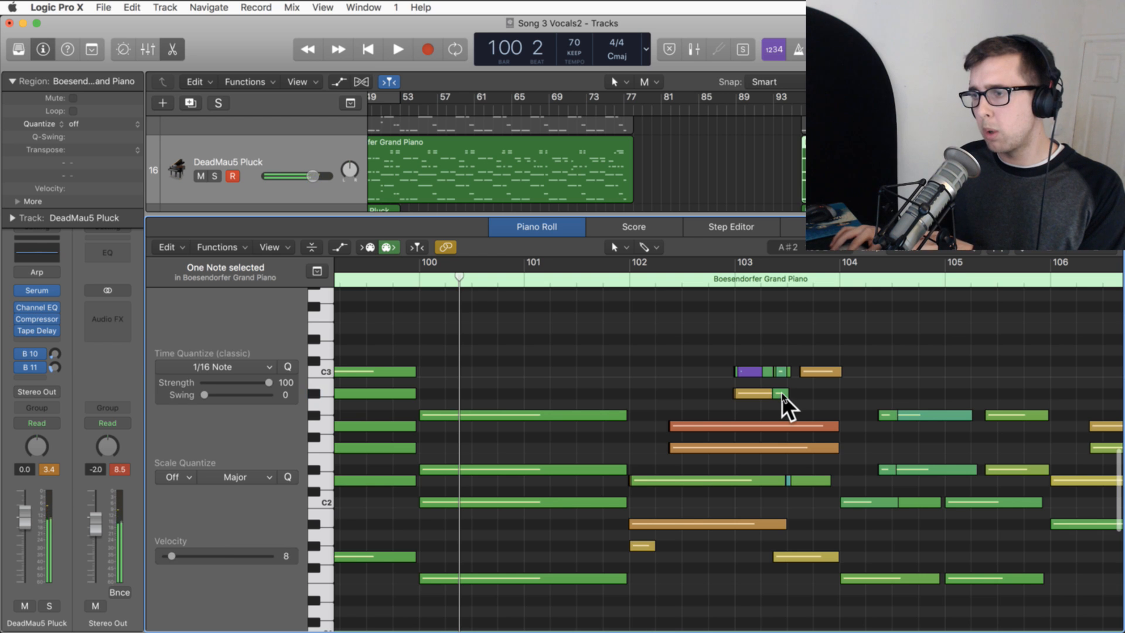
{"action": "left_click_drag", "start_coordinate": [784, 394], "coordinate": [837, 398]}
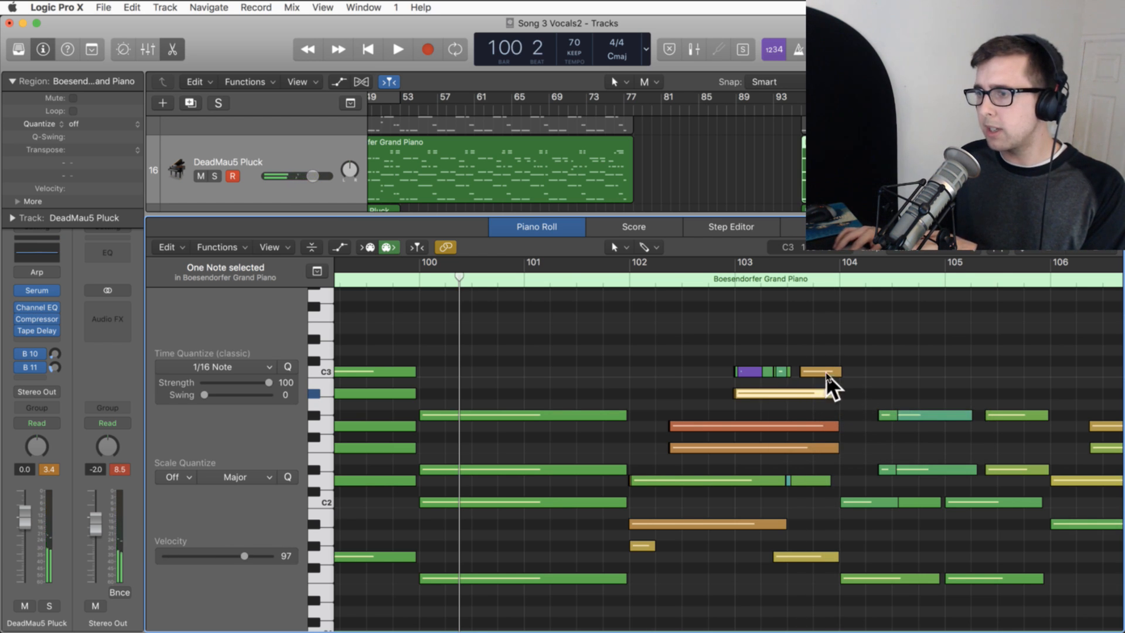
- Reduce the C3 fragments in bar 103 to one sustained note and merge the remaining D2 fragments into the long D2 note
{"action": "left_click", "coordinate": [826, 374]}
{"action": "key", "text": "Delete"}
{"action": "key", "text": "Delete"}
{"action": "left_click", "coordinate": [772, 371]}
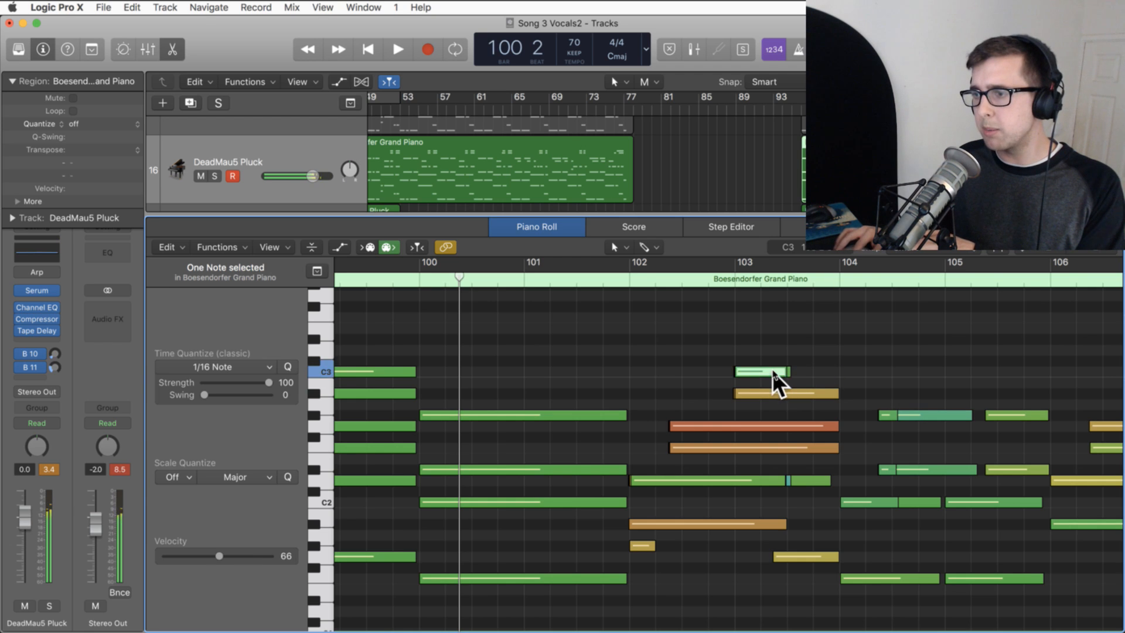
{"action": "key", "text": "Delete"}
{"action": "left_click", "coordinate": [789, 371]}
{"action": "key", "text": "Delete"}
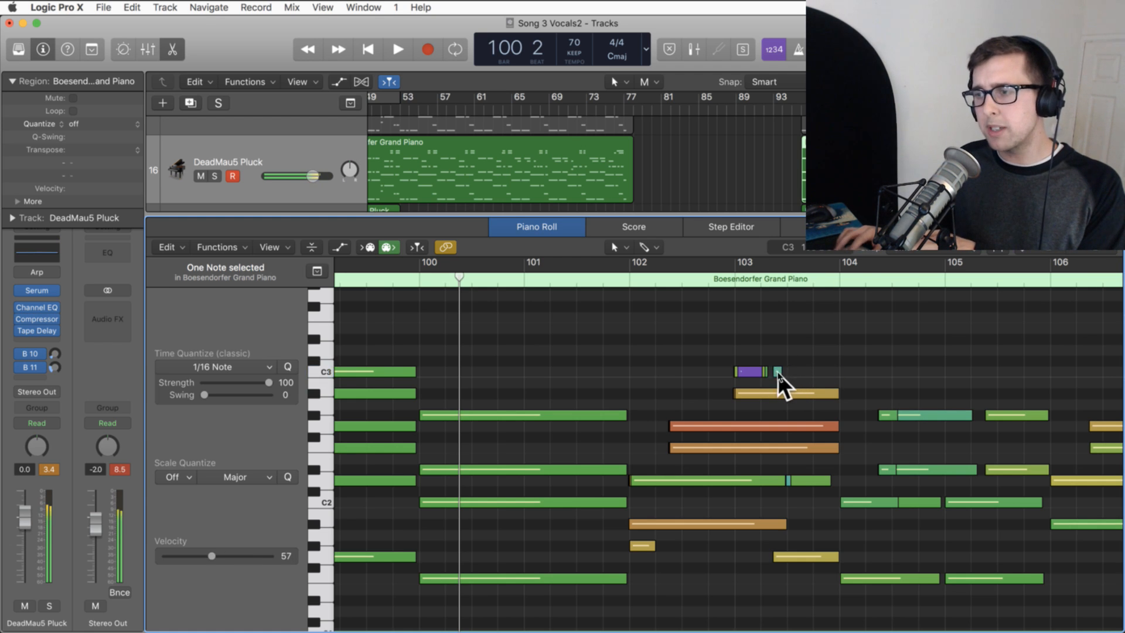
{"action": "left_click", "coordinate": [780, 372]}
{"action": "key", "text": "Delete"}
{"action": "left_click", "coordinate": [767, 372]}
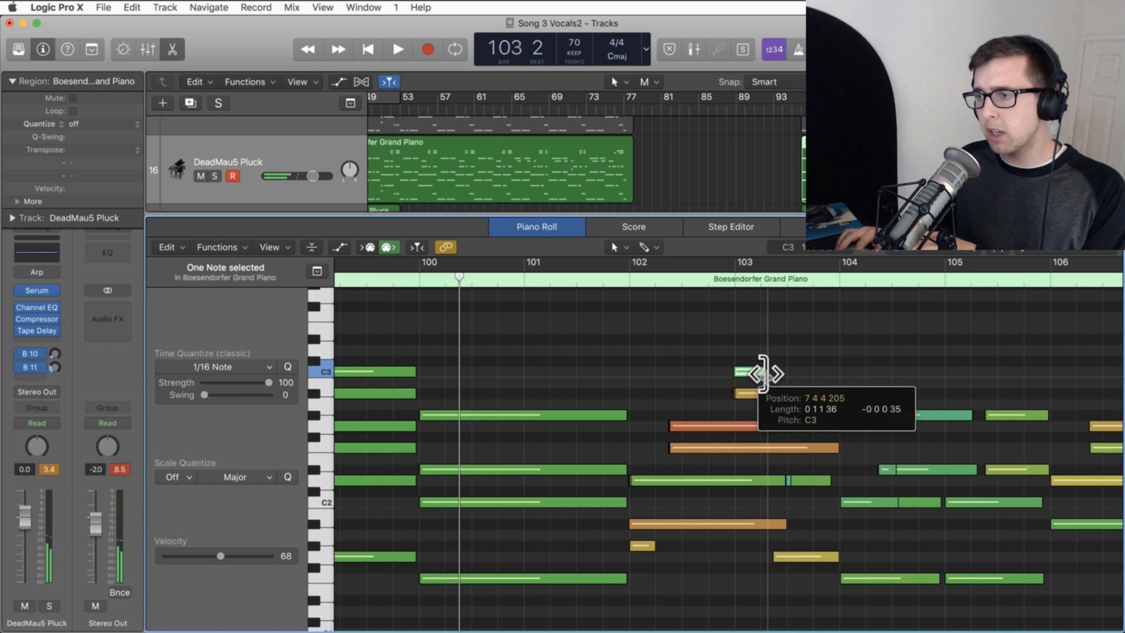
{"action": "mouse_move", "coordinate": [766, 373]}
{"action": "left_mouse_down"}
{"action": "mouse_move", "coordinate": [833, 375]}
{"action": "mouse_move", "coordinate": [810, 361]}
{"action": "mouse_move", "coordinate": [728, 375]}
{"action": "mouse_move", "coordinate": [747, 368]}
{"action": "left_mouse_up"}
{"action": "key", "text": "Delete"}
{"action": "left_click", "coordinate": [688, 354]}
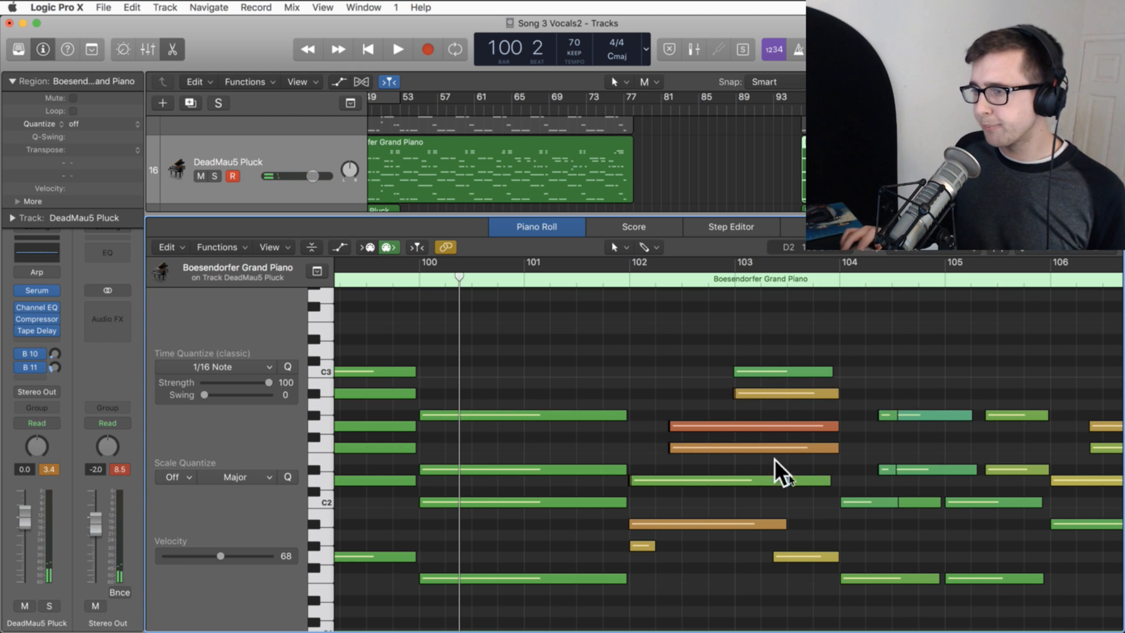
- Clear the short D2 fragment overlapping the long note at bar 102, leaving one long D2 note from the bar line
{"action": "left_click", "coordinate": [793, 478]}
{"action": "left_click_drag", "start_coordinate": [797, 481], "coordinate": [803, 470]}
{"action": "left_click_drag", "start_coordinate": [794, 483], "coordinate": [650, 481]}
{"action": "key", "text": "Delete"}
{"action": "key", "text": "super+z"}
{"action": "key", "text": "super+z"}
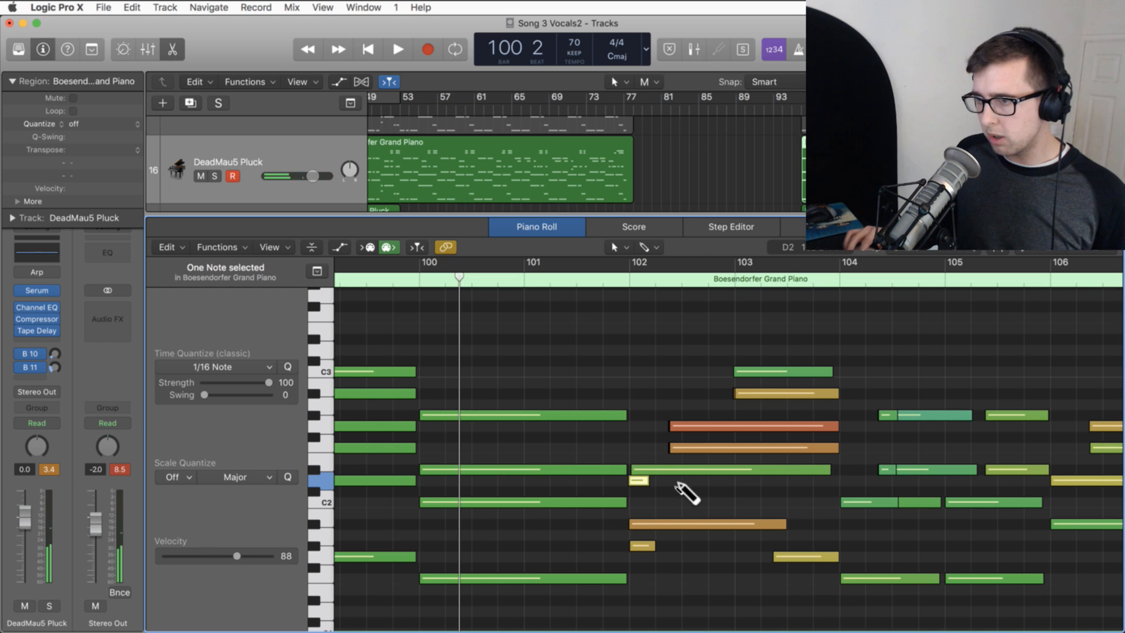
{"action": "left_click_drag", "start_coordinate": [793, 485], "coordinate": [630, 482]}
{"action": "left_click", "coordinate": [651, 495]}
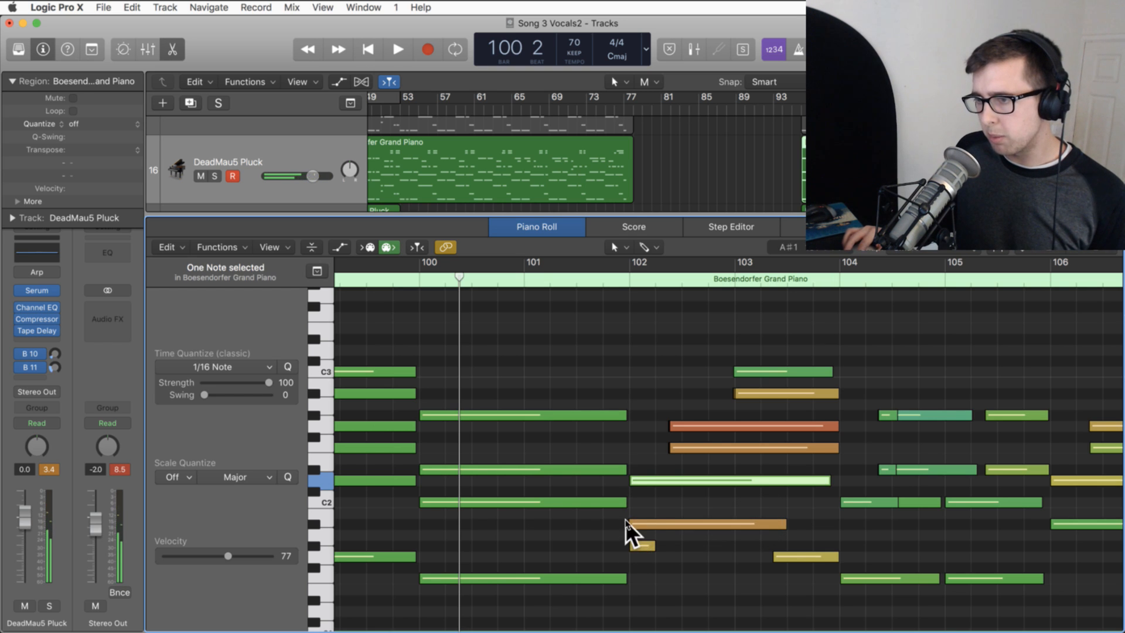
{"action": "left_click_drag", "start_coordinate": [632, 523], "coordinate": [633, 521]}
{"action": "left_click", "coordinate": [712, 504]}
- Examine the remaining unedited chords from bar 104 onward and compare them with the simplified chords before them
{"action": "scroll", "coordinate": [711, 503], "scroll_direction": "right", "scroll_amount": 4}
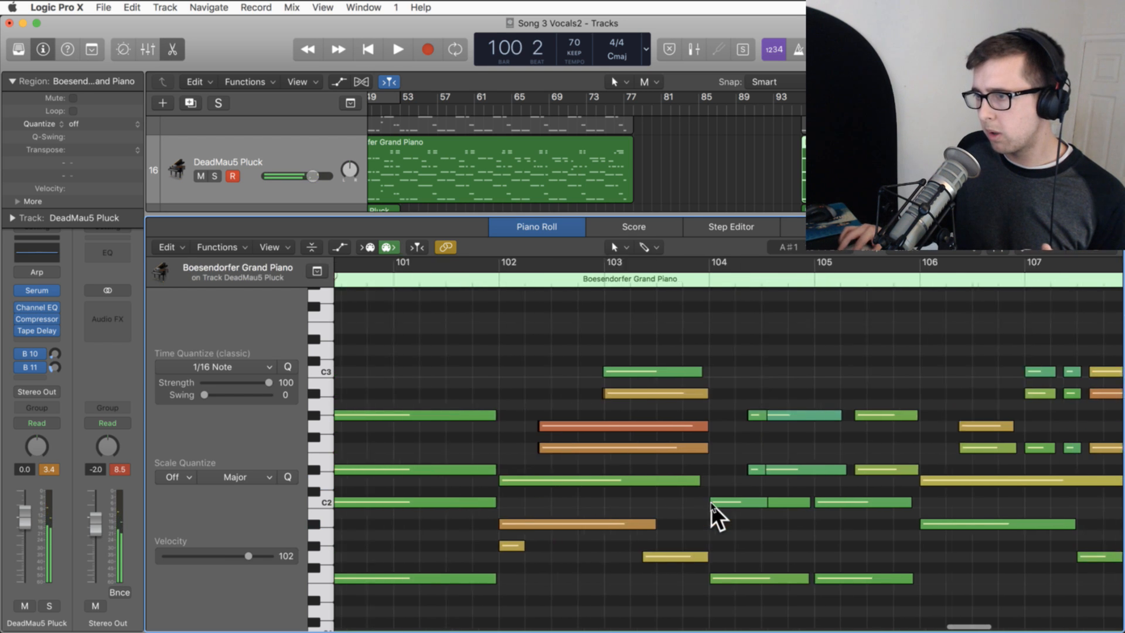
{"action": "scroll", "coordinate": [711, 503], "scroll_direction": "right", "scroll_amount": 8}
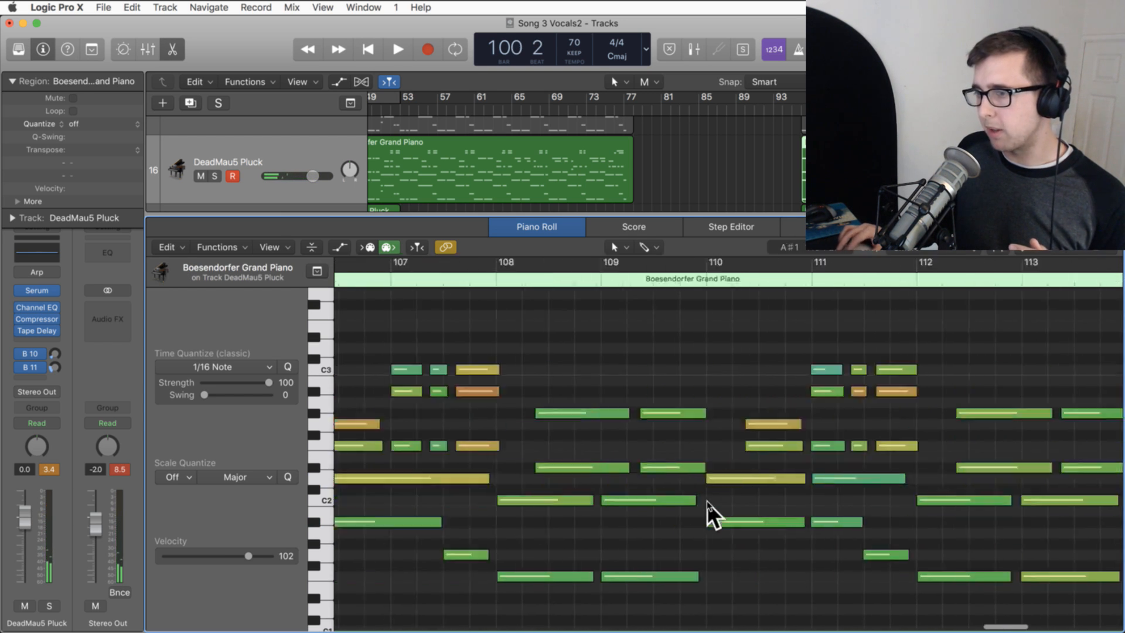
{"action": "scroll", "coordinate": [706, 502], "scroll_direction": "left", "scroll_amount": 12}
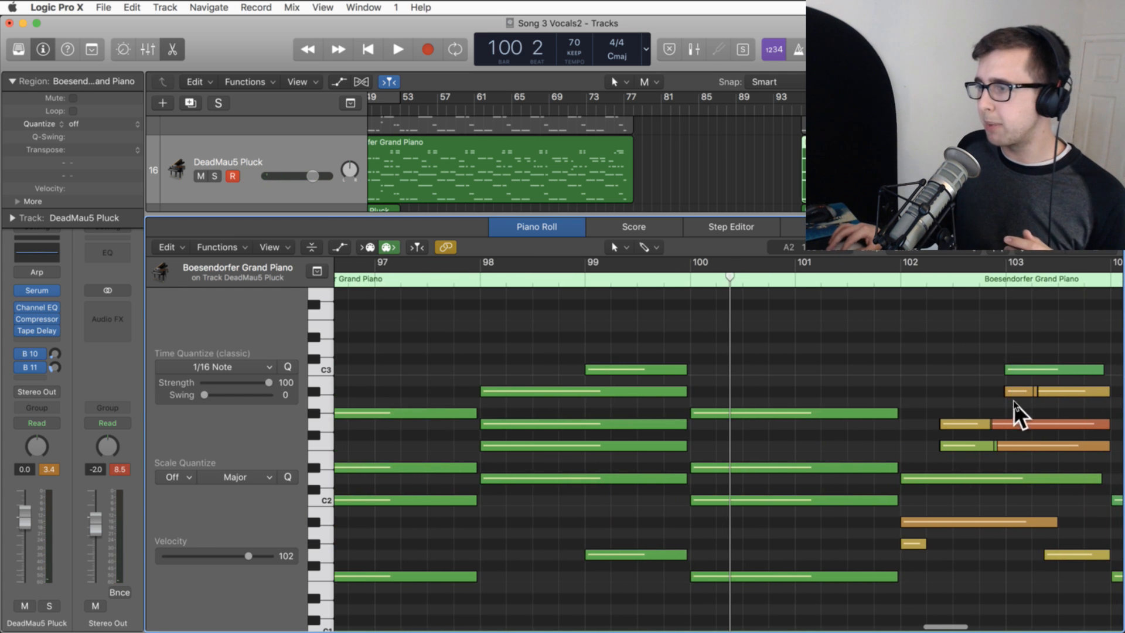
{"action": "scroll", "coordinate": [989, 409], "scroll_direction": "right", "scroll_amount": 1}
{"action": "scroll", "coordinate": [990, 409], "scroll_direction": "left", "scroll_amount": 3}
{"action": "scroll", "coordinate": [991, 409], "scroll_direction": "right", "scroll_amount": 3}
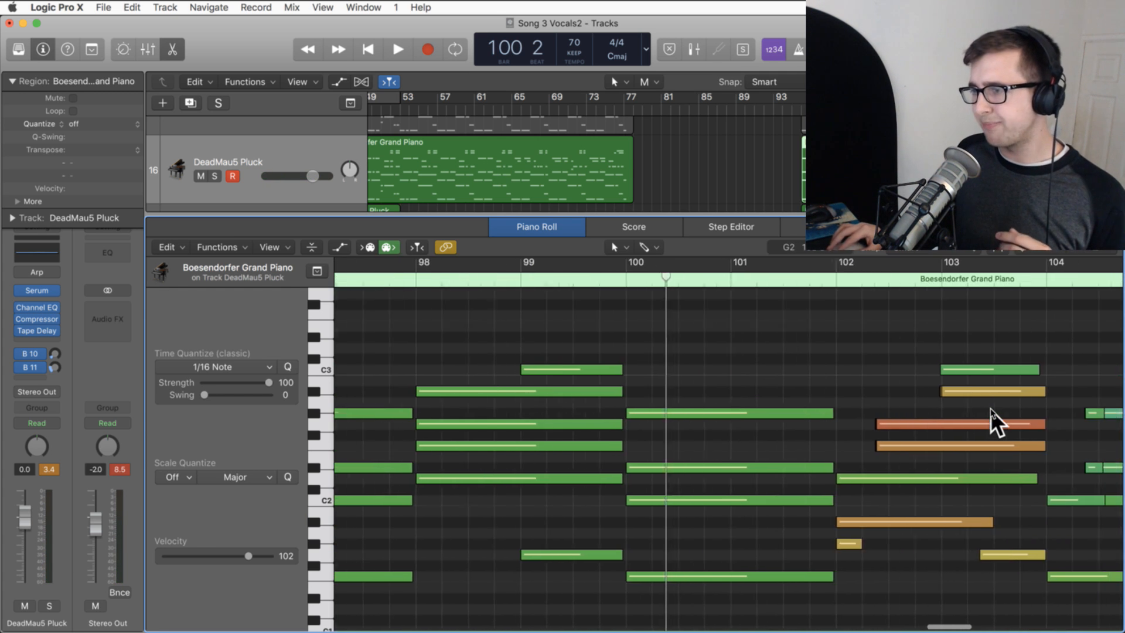
{"action": "scroll", "coordinate": [991, 409], "scroll_direction": "right", "scroll_amount": 2}
{"action": "scroll", "coordinate": [949, 420], "scroll_direction": "right", "scroll_amount": 2}
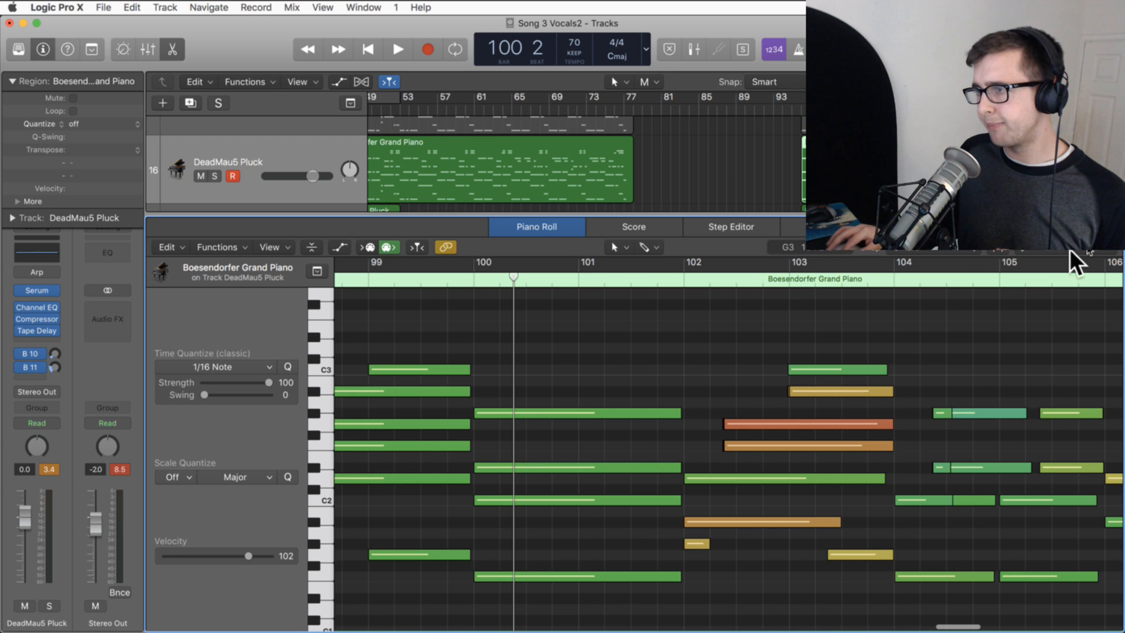
{"action": "left_click_drag", "start_coordinate": [1096, 244], "coordinate": [1082, 244]}
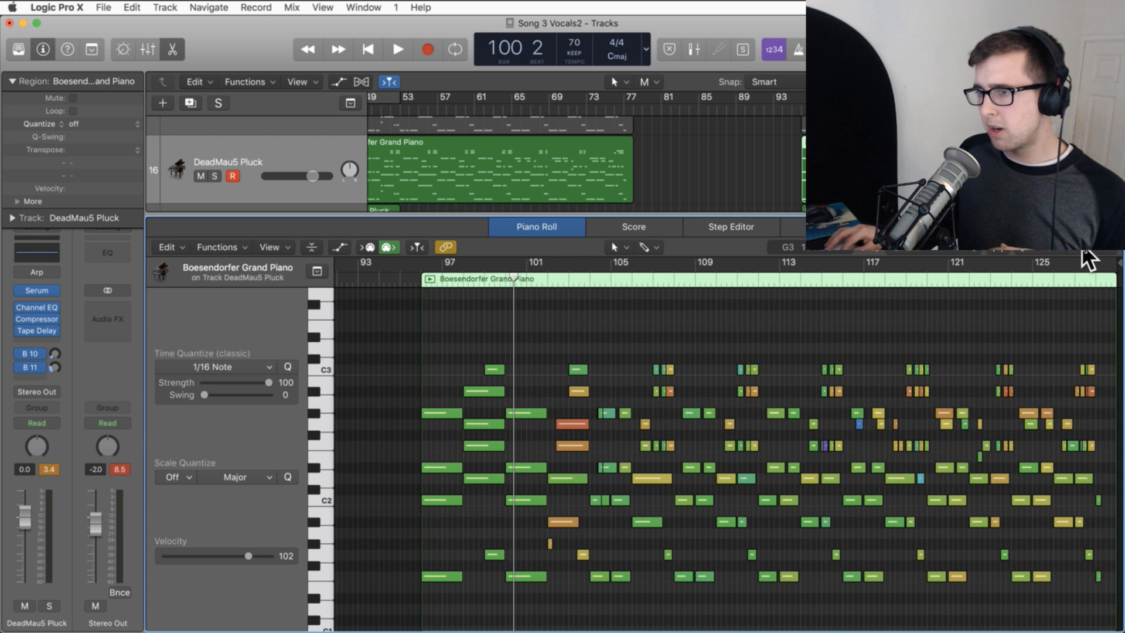
- Close the note editor, shorten the simplified pluck region at bar 96 to its first eight bars and loop it
{"action": "left_click", "coordinate": [173, 49]}
{"action": "scroll", "coordinate": [1101, 282], "scroll_direction": "up", "scroll_amount": 4}
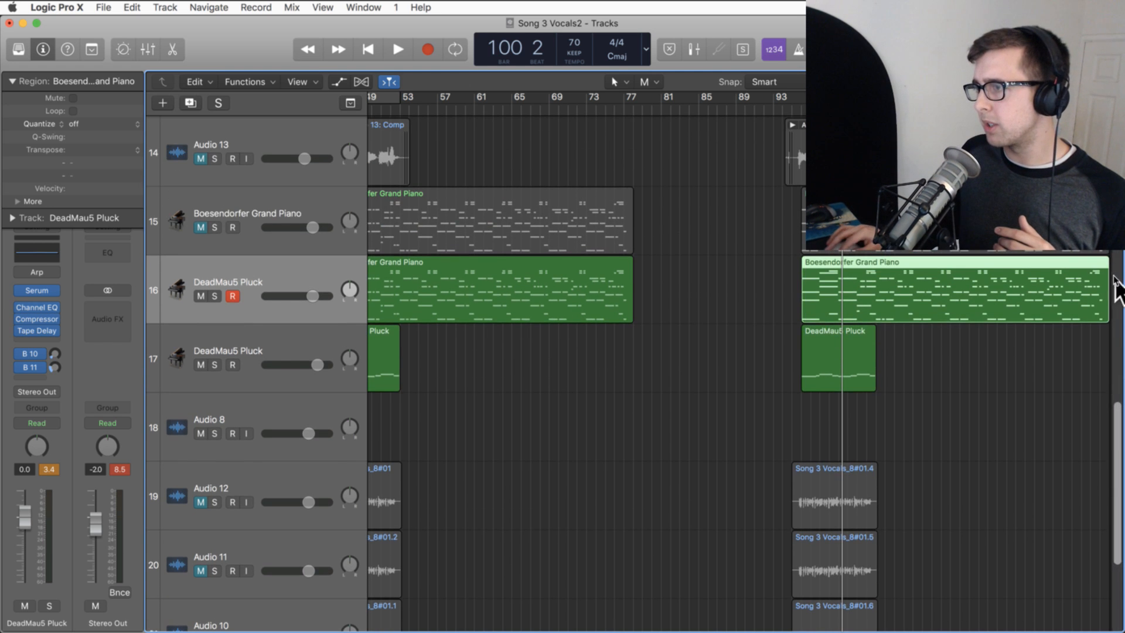
{"action": "mouse_move", "coordinate": [1100, 301]}
{"action": "left_mouse_down"}
{"action": "mouse_move", "coordinate": [823, 317]}
{"action": "mouse_move", "coordinate": [878, 322]}
{"action": "mouse_move", "coordinate": [1085, 284]}
{"action": "mouse_move", "coordinate": [1106, 288]}
{"action": "mouse_move", "coordinate": [1101, 312]}
{"action": "left_mouse_up"}
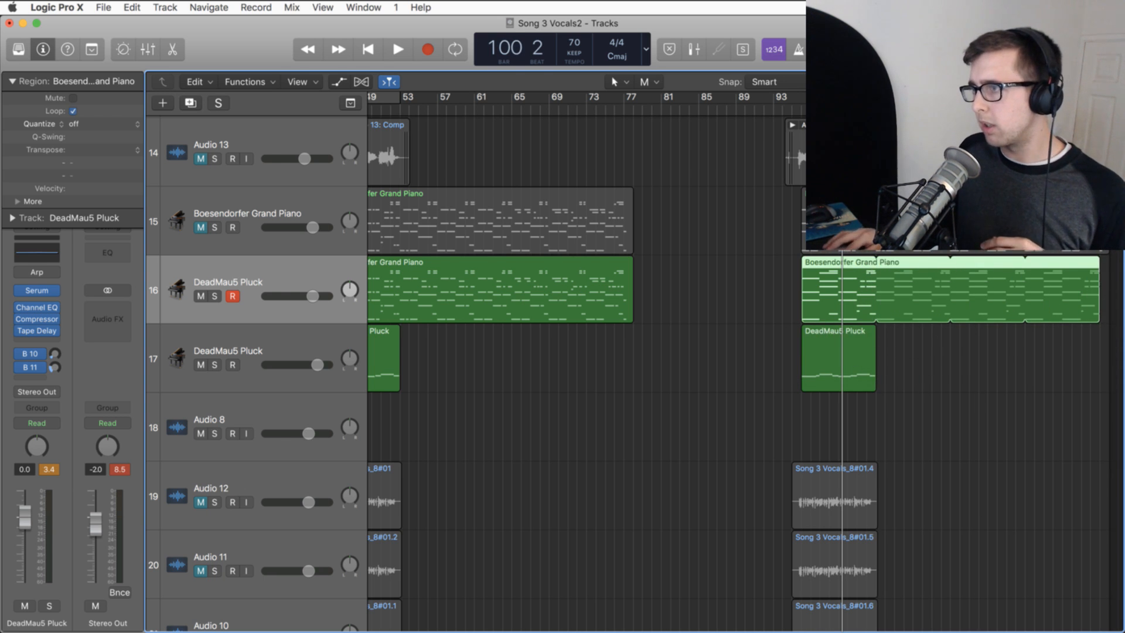
- Play the arrangement from just before bar 96 and briefly solo the second DeadMau5 Pluck track to compare it with the simplified chords
{"action": "scroll", "coordinate": [746, 364], "scroll_direction": "up", "scroll_amount": 10}
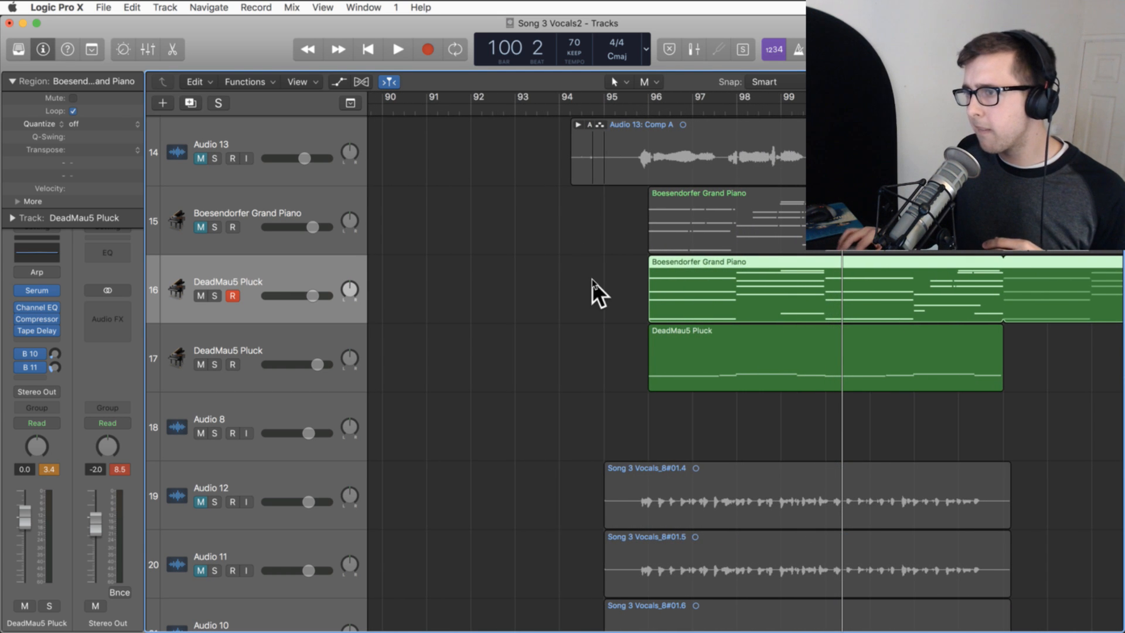
{"action": "left_click", "coordinate": [639, 112]}
{"action": "key", "text": "space"}
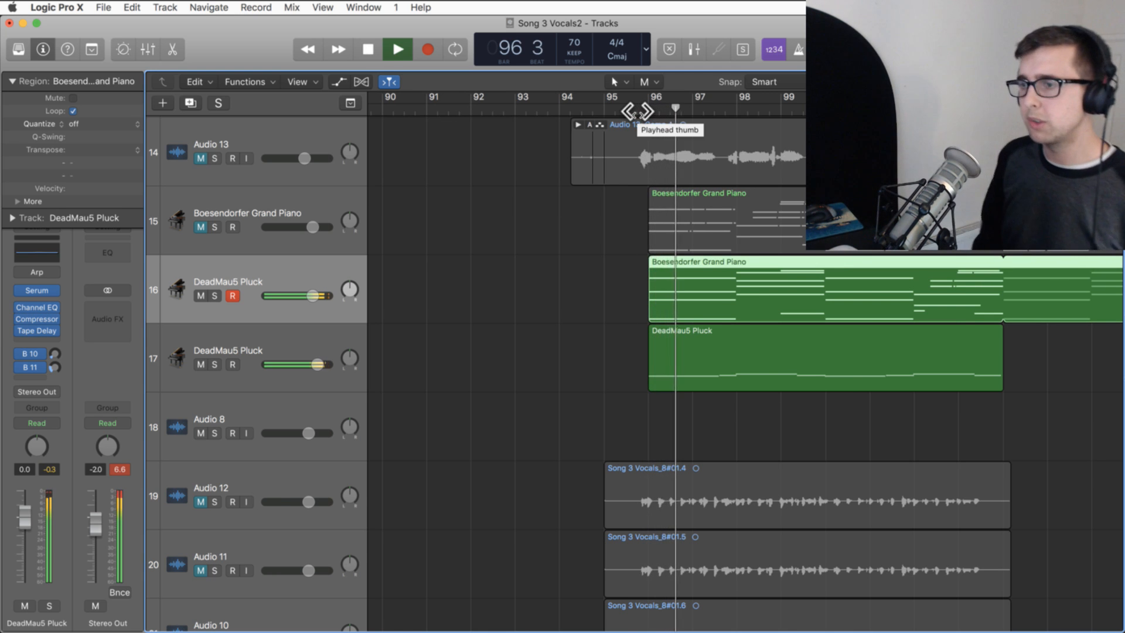
{"action": "left_click", "coordinate": [213, 357]}
{"action": "left_click", "coordinate": [214, 364]}
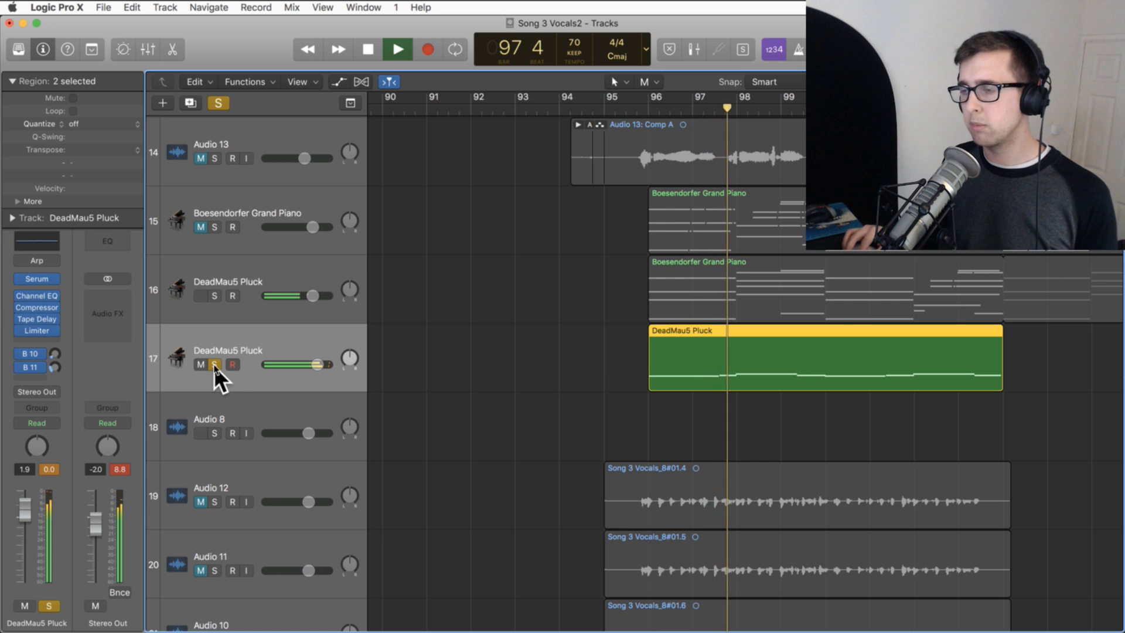
{"action": "left_click", "coordinate": [214, 364]}
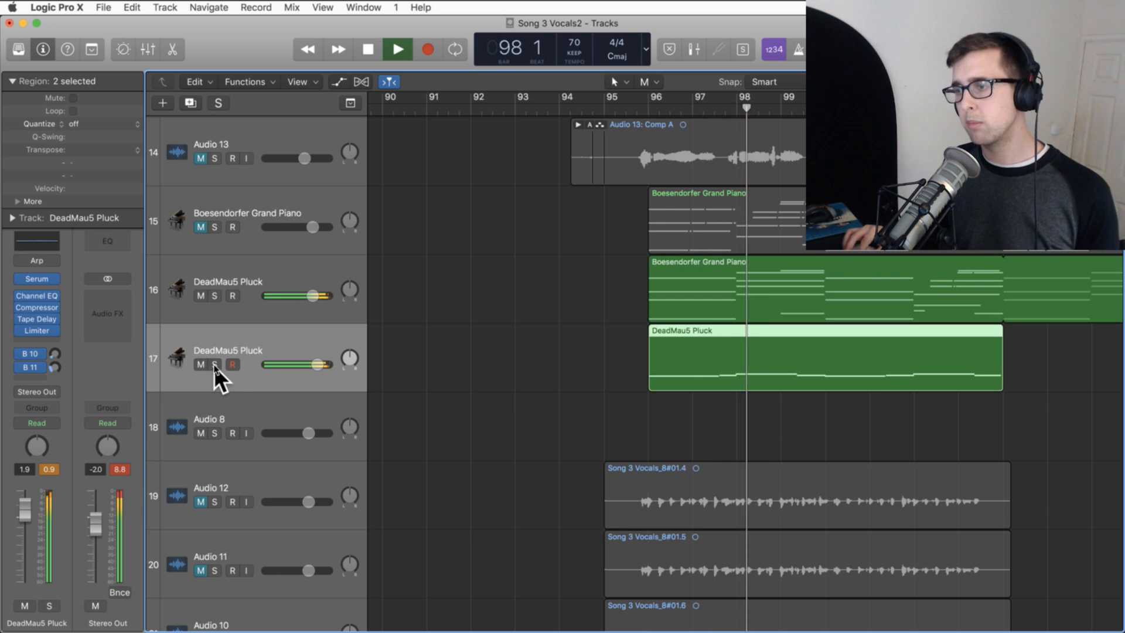
{"action": "left_click", "coordinate": [542, 344]}
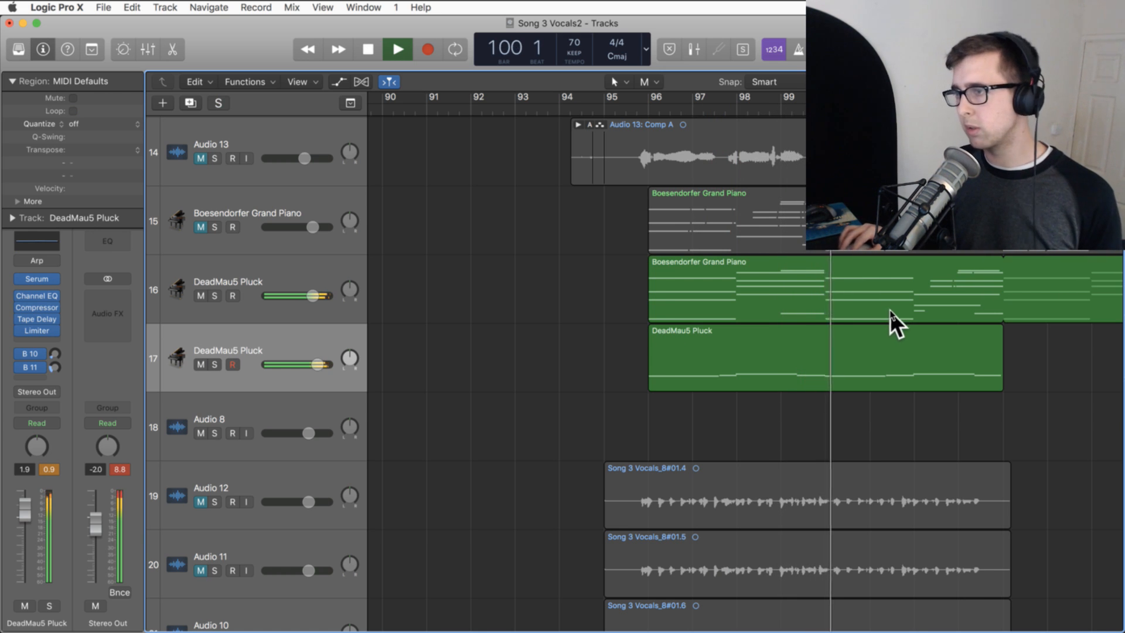
- Shorten the looped Beachside Drumset 01 region on the Warehouse Kit track to end at about bar 68
{"action": "key", "text": "super+Left"}
{"action": "key", "text": "super+Left"}
{"action": "key", "text": "super+Left"}
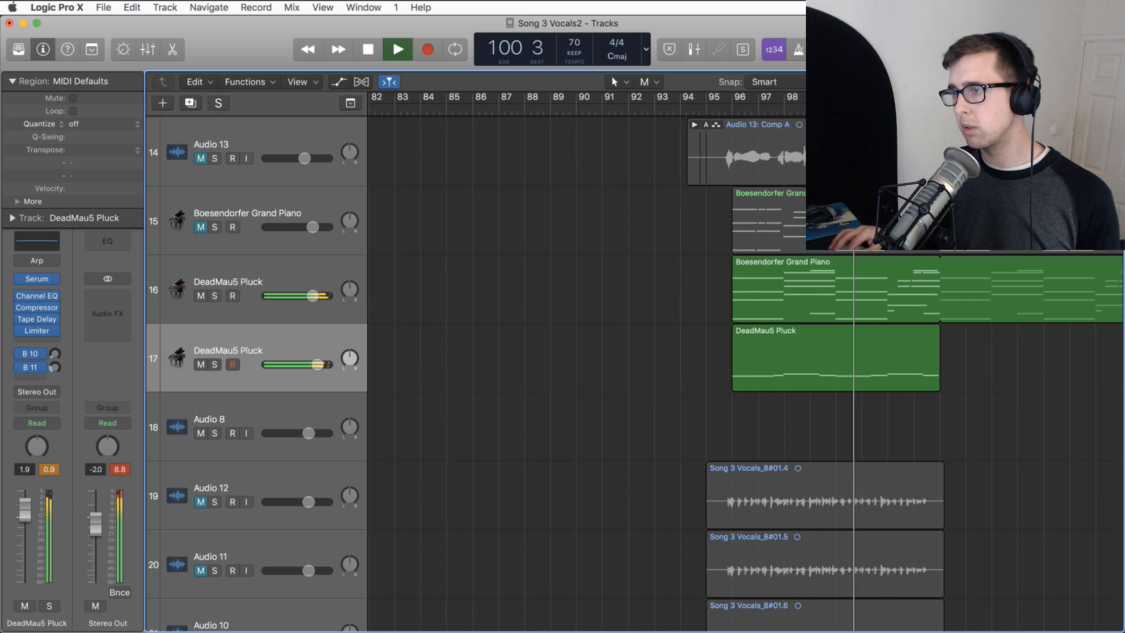
{"action": "scroll", "coordinate": [744, 369], "scroll_direction": "down", "scroll_amount": 5}
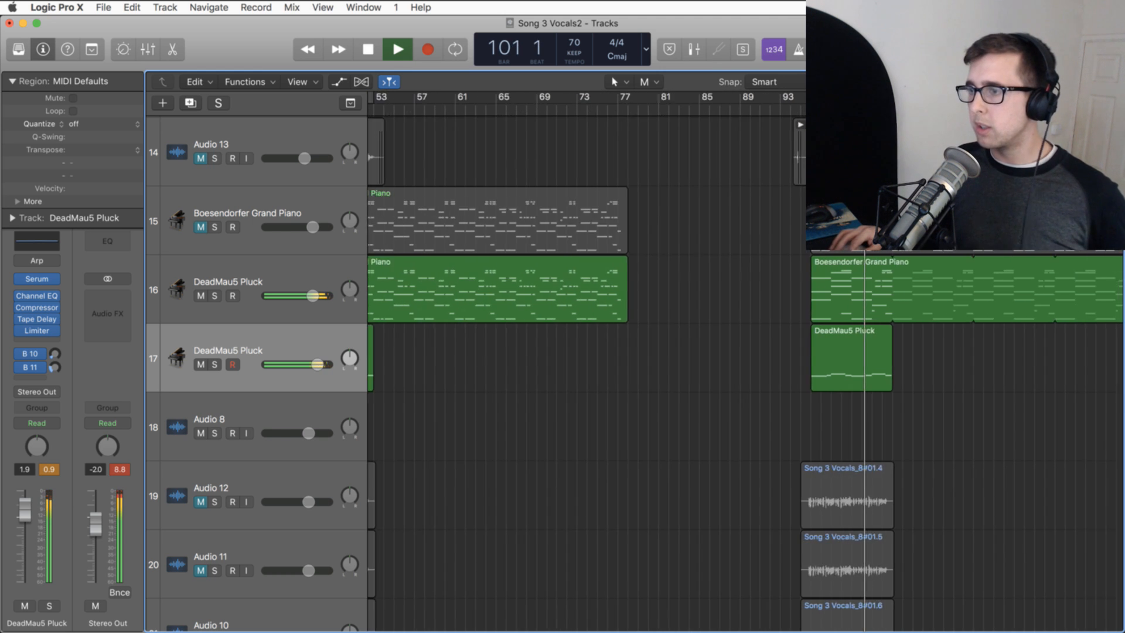
{"action": "scroll", "coordinate": [744, 370], "scroll_direction": "up", "scroll_amount": 10}
{"action": "scroll", "coordinate": [963, 293], "scroll_direction": "down", "scroll_amount": 2}
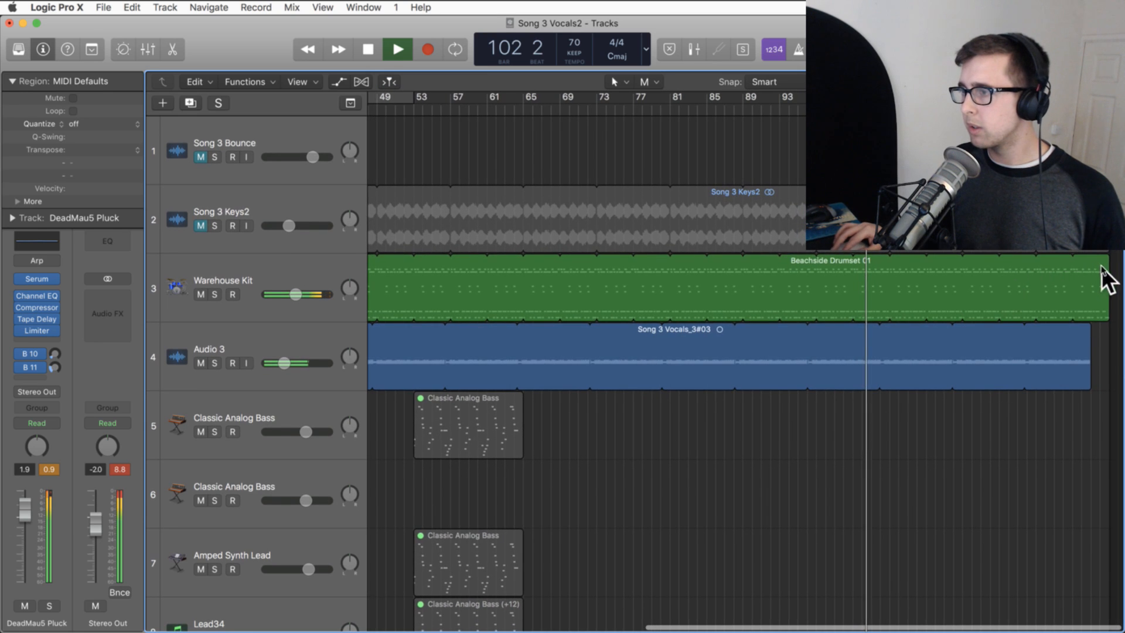
{"action": "left_click_drag", "start_coordinate": [1107, 276], "coordinate": [552, 292]}
{"action": "key", "text": "super+Left"}
{"action": "key", "text": "super+Left"}
{"action": "key", "text": "super+Left"}
{"action": "key", "text": "super+Left"}
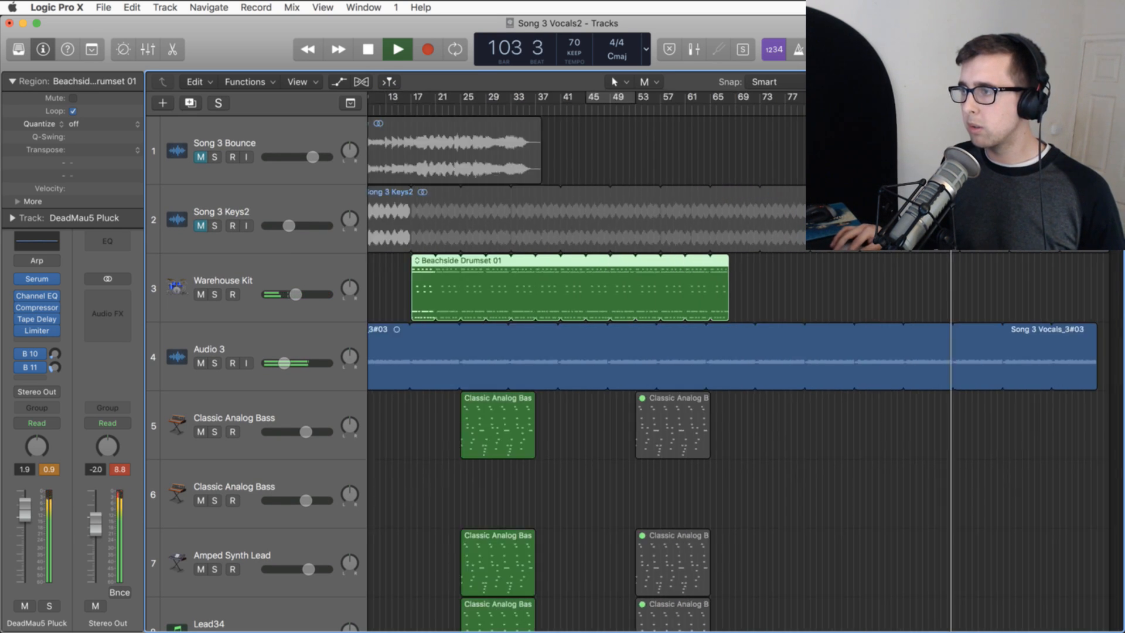
- Try a copy of the NuJazz Ride Beat 01 region at about bar 105 on the 2-Step Remix Overdrive track
{"action": "scroll", "coordinate": [552, 292], "scroll_direction": "down", "scroll_amount": 6}
{"action": "scroll", "coordinate": [552, 291], "scroll_direction": "up", "scroll_amount": 6}
{"action": "scroll", "coordinate": [552, 292], "scroll_direction": "down", "scroll_amount": 15}
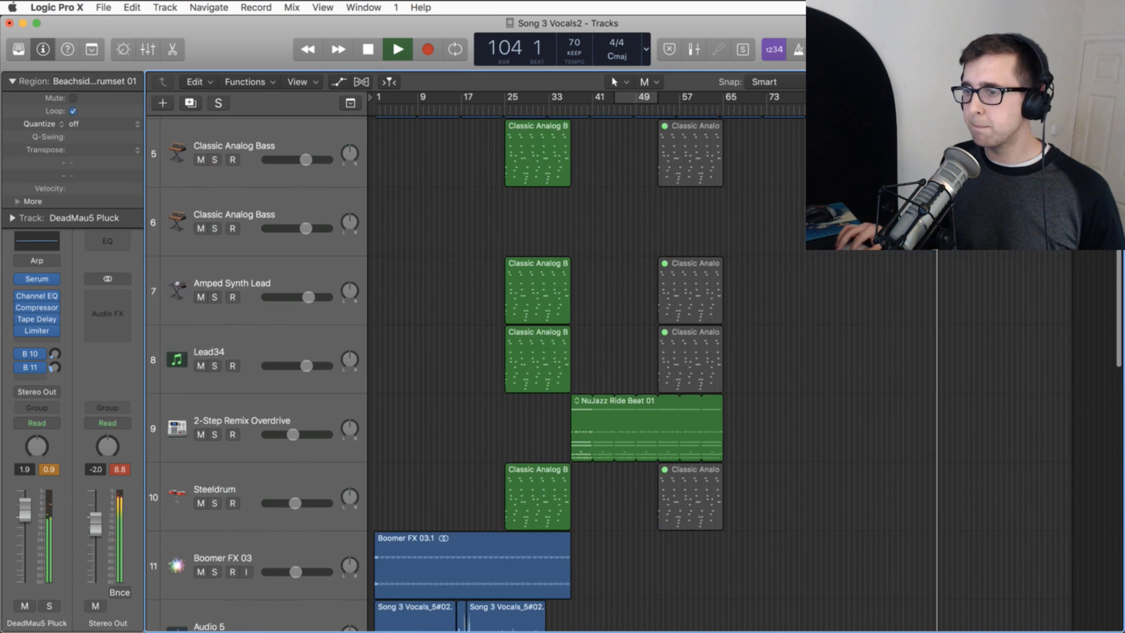
{"action": "scroll", "coordinate": [804, 322], "scroll_direction": "down", "scroll_amount": 5}
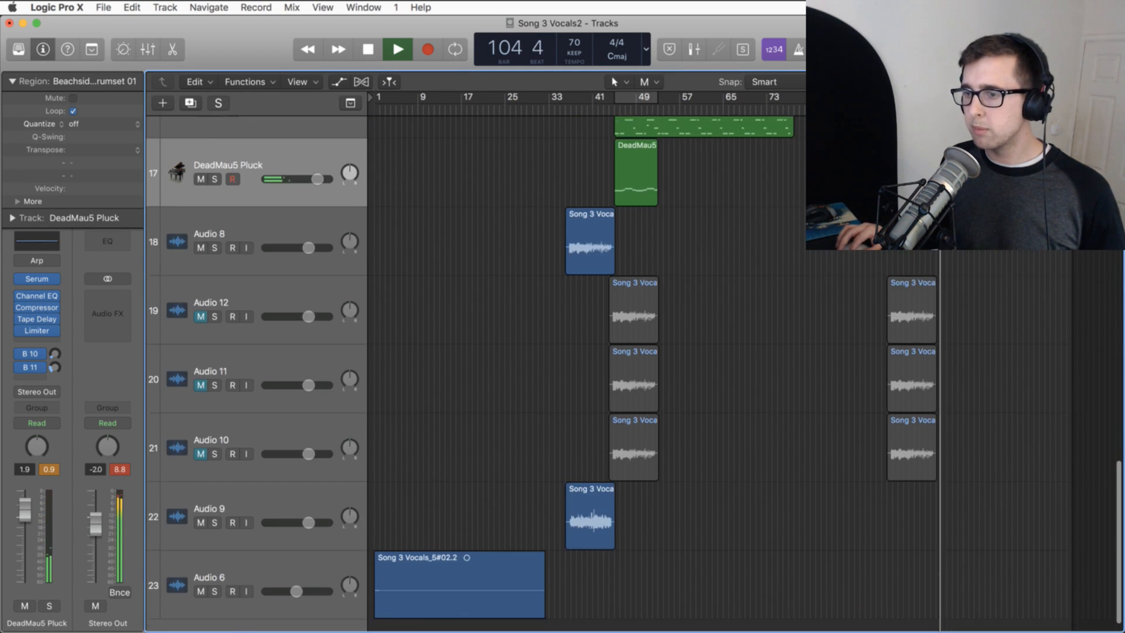
{"action": "key", "text": "space"}
{"action": "scroll", "coordinate": [807, 317], "scroll_direction": "up", "scroll_amount": 20}
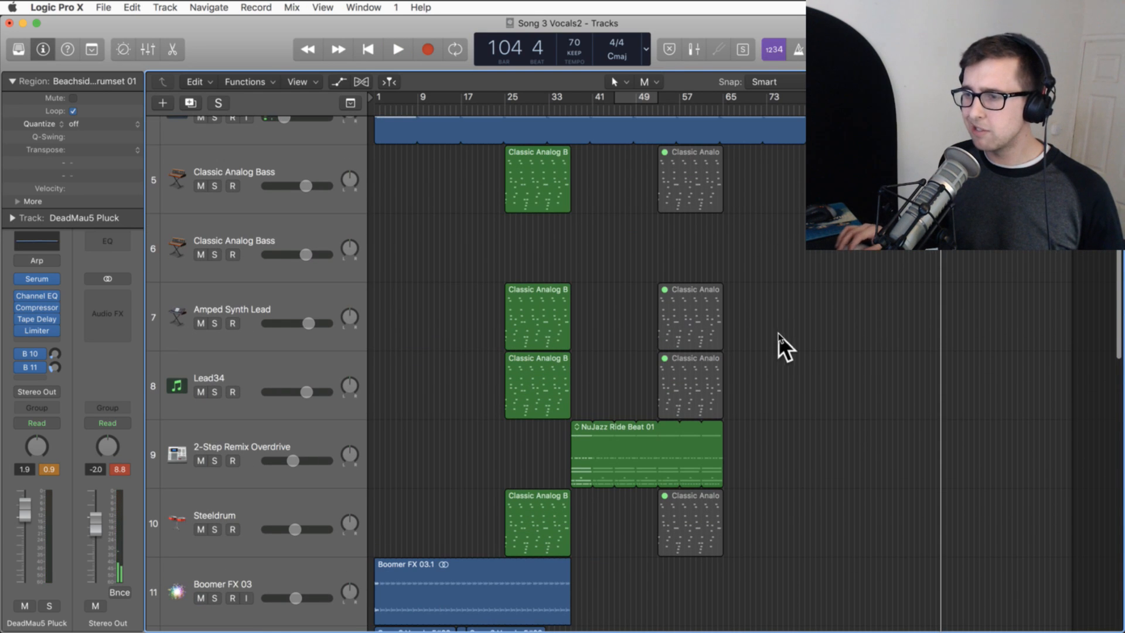
{"action": "left_click", "coordinate": [579, 436]}
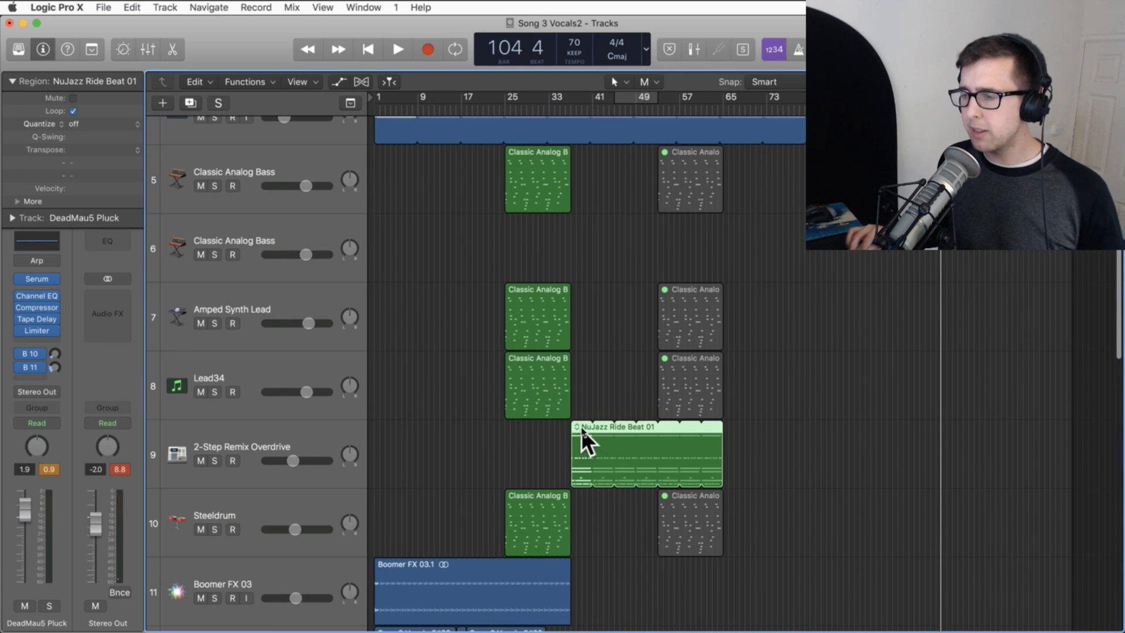
{"action": "scroll", "coordinate": [581, 428], "scroll_direction": "up", "scroll_amount": 4}
{"action": "scroll", "coordinate": [581, 427], "scroll_direction": "down", "scroll_amount": 7}
{"action": "scroll", "coordinate": [581, 428], "scroll_direction": "up", "scroll_amount": 2}
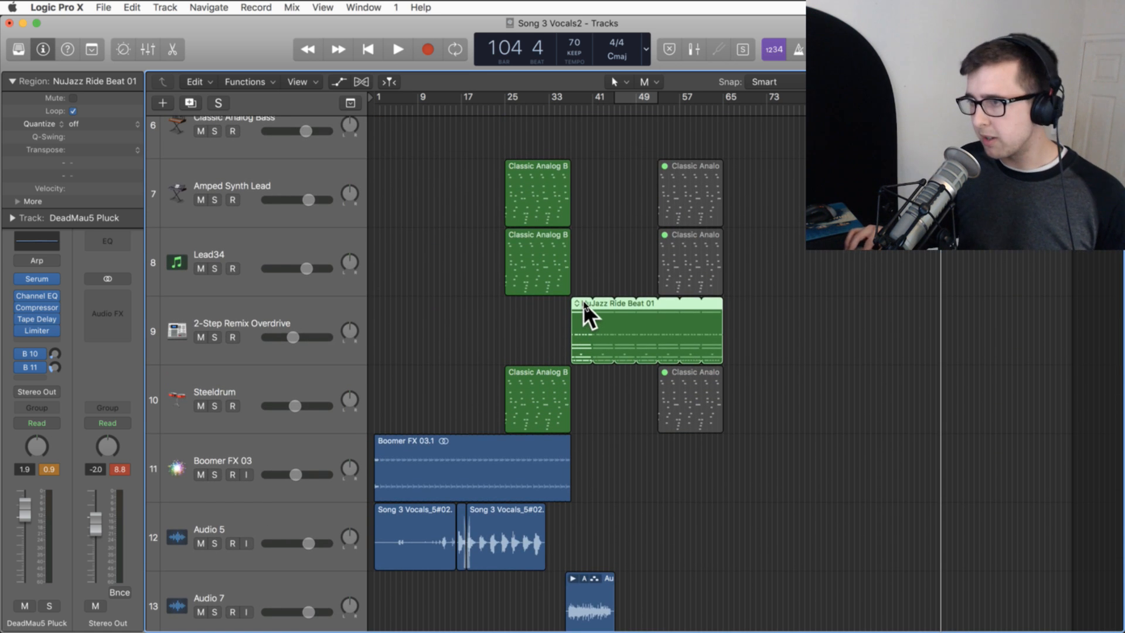
{"action": "left_click_drag", "start_coordinate": [582, 301], "coordinate": [954, 305]}
{"action": "key", "text": "space"}
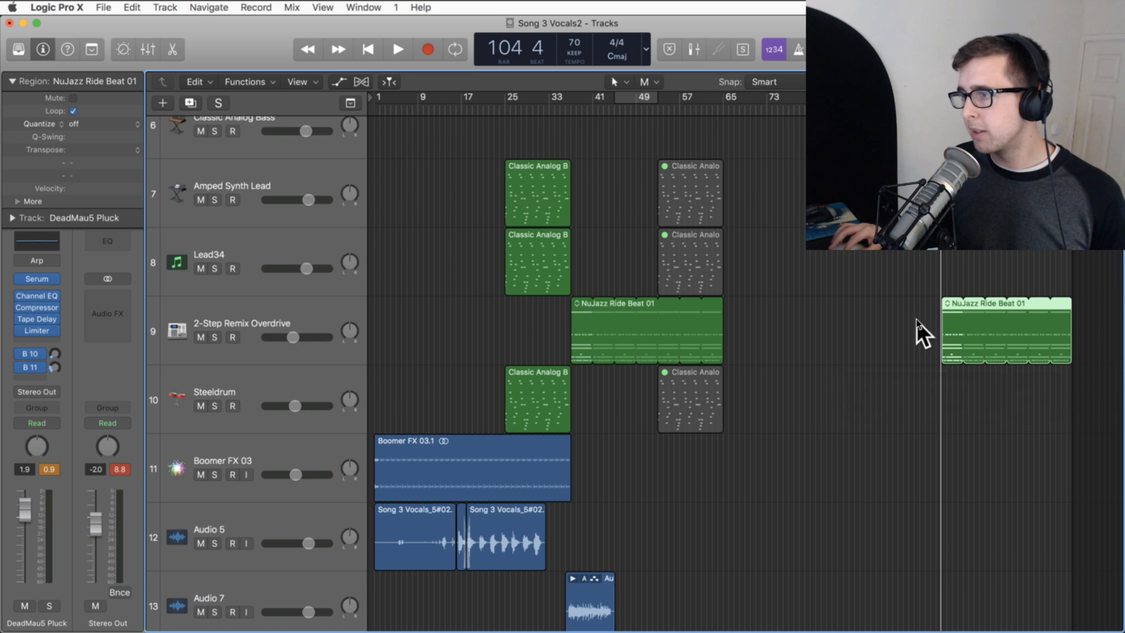
- Listen to the copied NuJazz Ride Beat 01 region and delete it
{"action": "scroll", "coordinate": [861, 329], "scroll_direction": "down", "scroll_amount": 4}
{"action": "scroll", "coordinate": [861, 328], "scroll_direction": "up", "scroll_amount": 3}
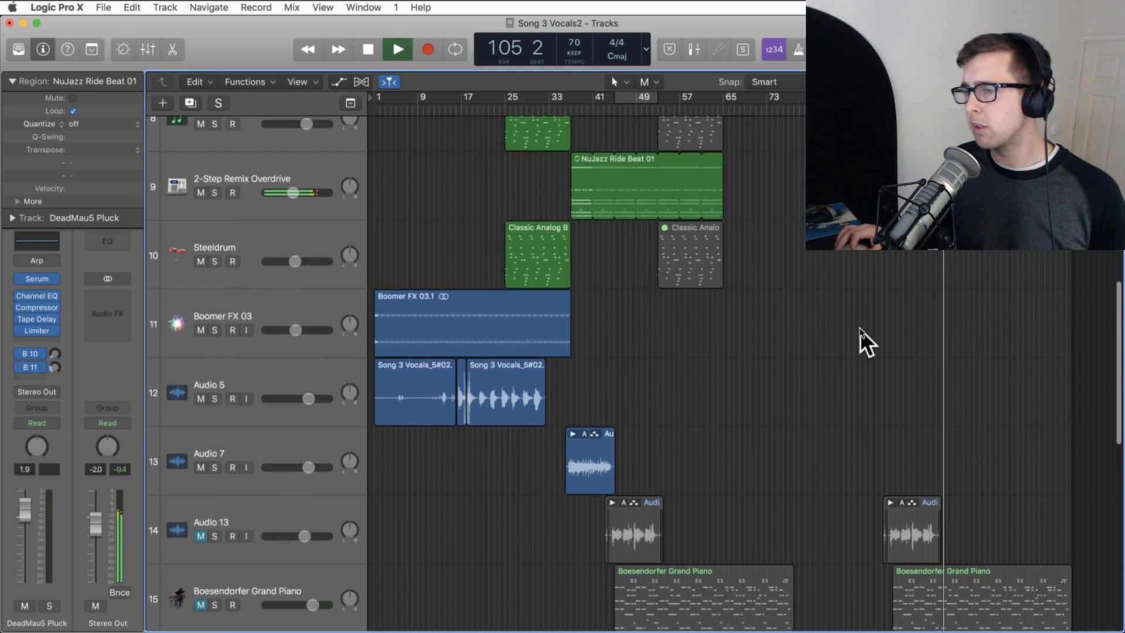
{"action": "key", "text": "space"}
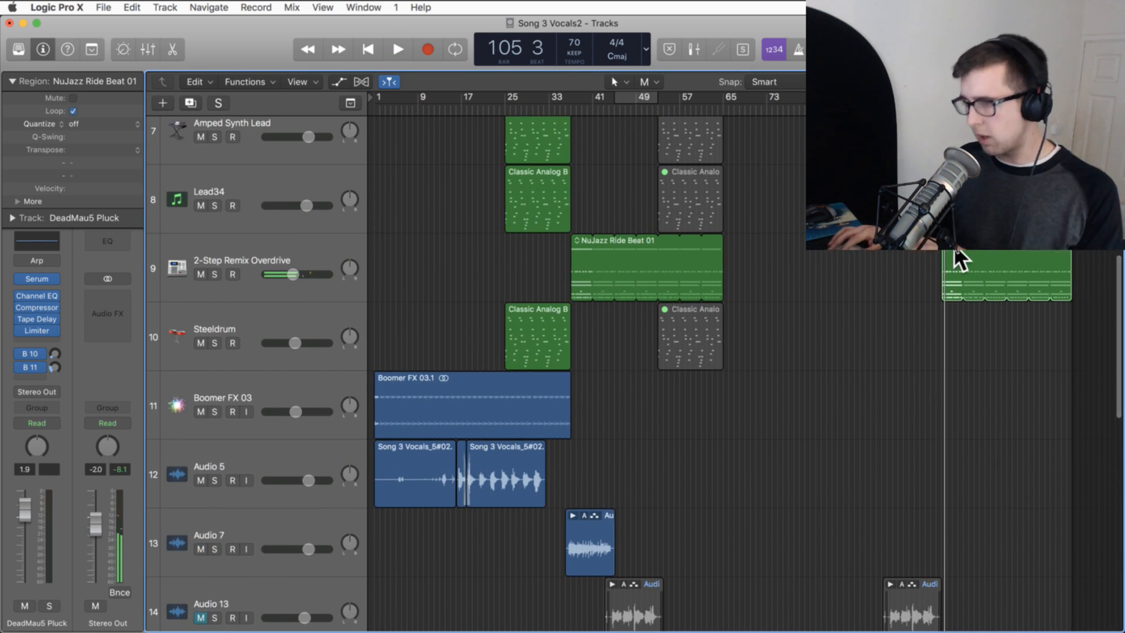
{"action": "key", "text": "Delete"}
- Audition the Beachside Drumset 01 region from bar 17 and copy it to about bar 92 on the Warehouse Kit track
{"action": "scroll", "coordinate": [603, 301], "scroll_direction": "up", "scroll_amount": 5}
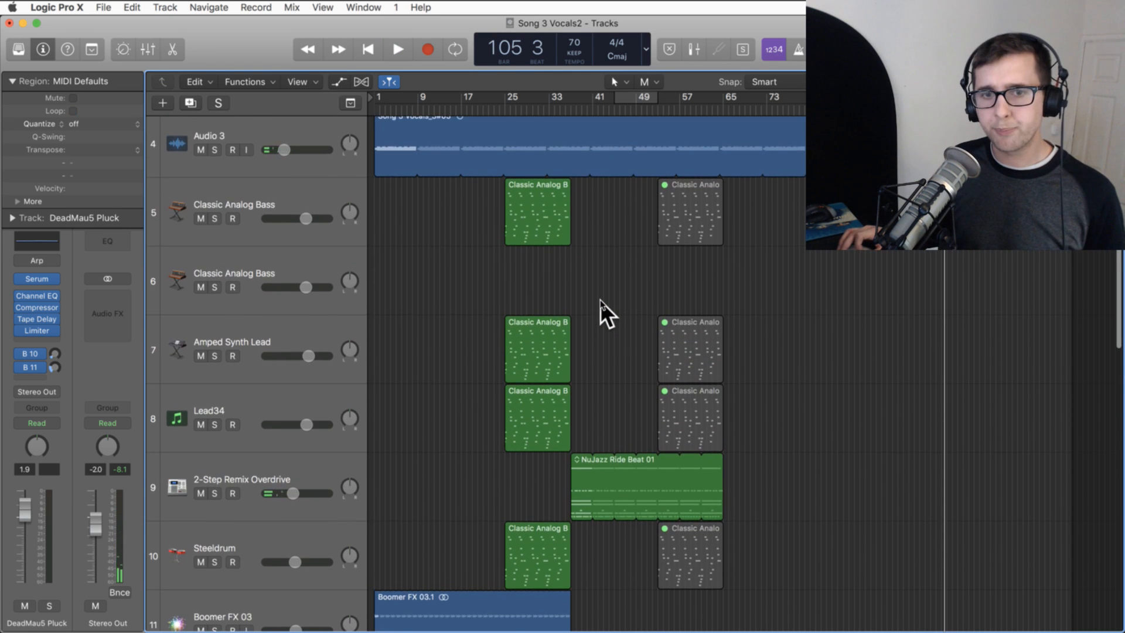
{"action": "scroll", "coordinate": [602, 301], "scroll_direction": "down", "scroll_amount": 10}
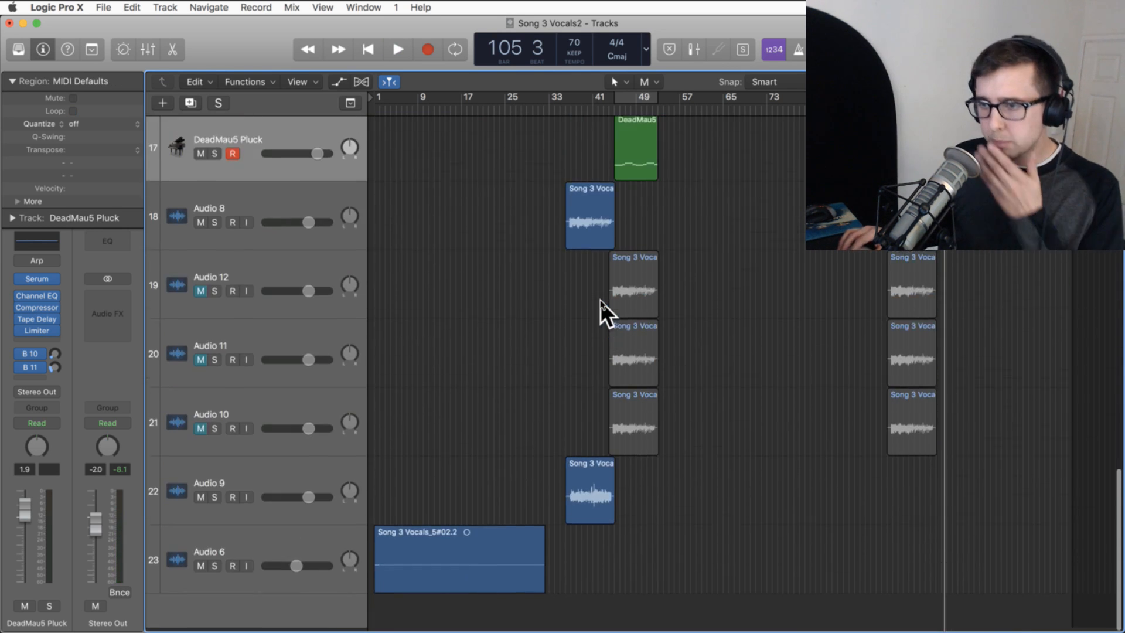
{"action": "scroll", "coordinate": [601, 300], "scroll_direction": "up", "scroll_amount": 12}
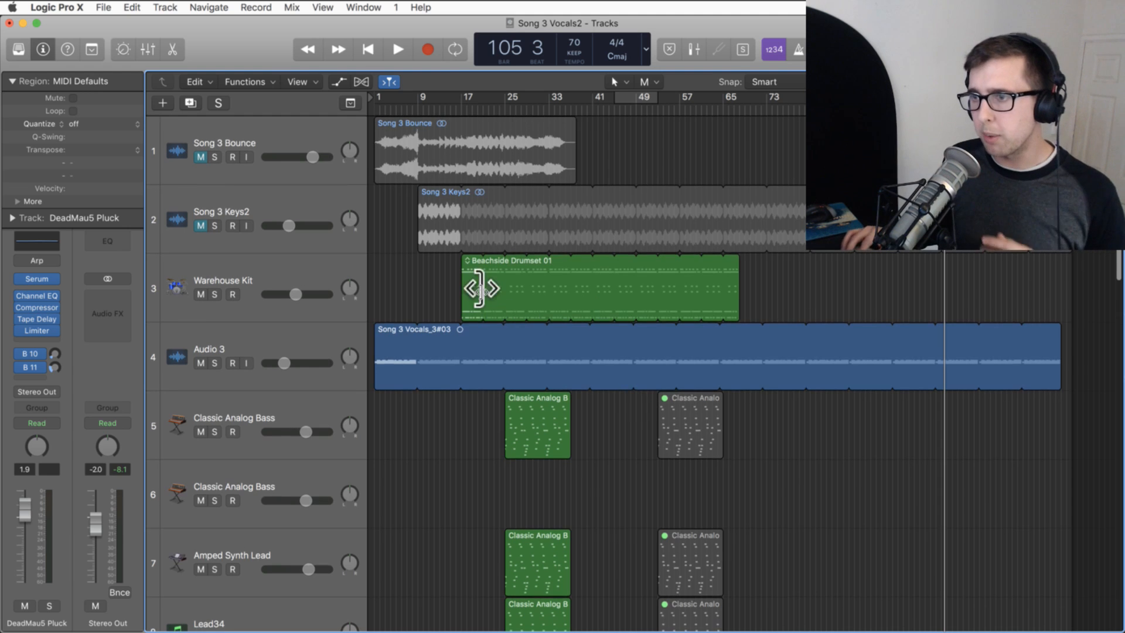
{"action": "left_click", "coordinate": [472, 273]}
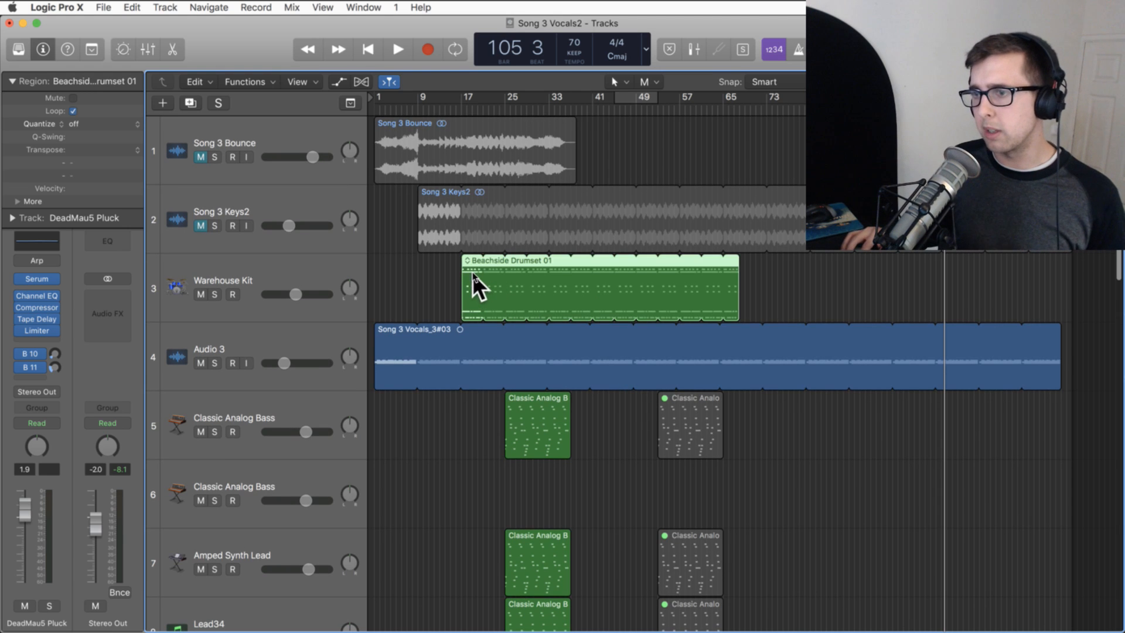
{"action": "left_click", "coordinate": [466, 106]}
{"action": "key", "text": "space"}
{"action": "key", "text": "space"}
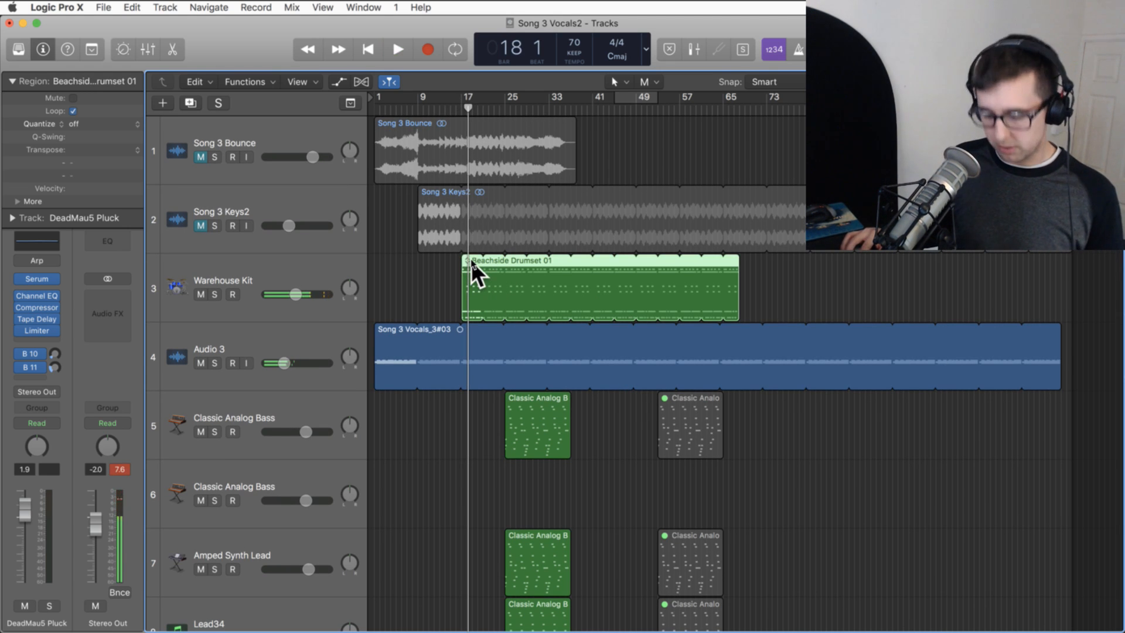
{"action": "left_click_drag", "start_coordinate": [472, 260], "coordinate": [873, 267]}
- Place the playhead at bar 96 and move the copied Beachside Drumset 01 region to start there
{"action": "scroll", "coordinate": [868, 273], "scroll_direction": "down", "scroll_amount": 4}
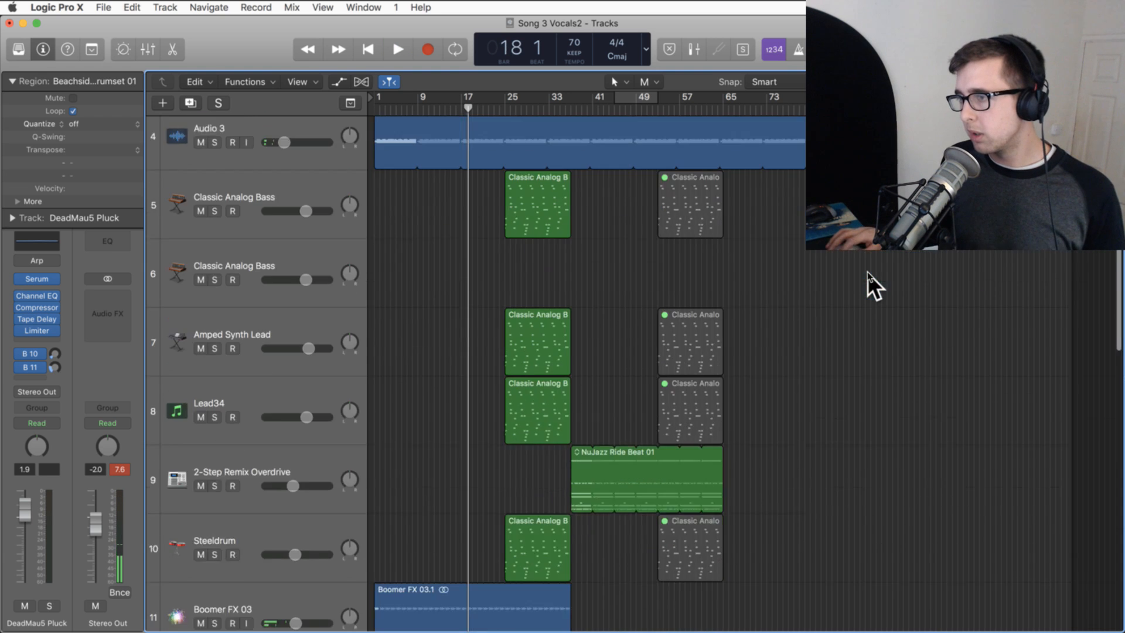
{"action": "scroll", "coordinate": [867, 273], "scroll_direction": "down", "scroll_amount": 10}
{"action": "left_click_drag", "start_coordinate": [915, 106], "coordinate": [893, 106]}
{"action": "scroll", "coordinate": [914, 249], "scroll_direction": "up", "scroll_amount": 12}
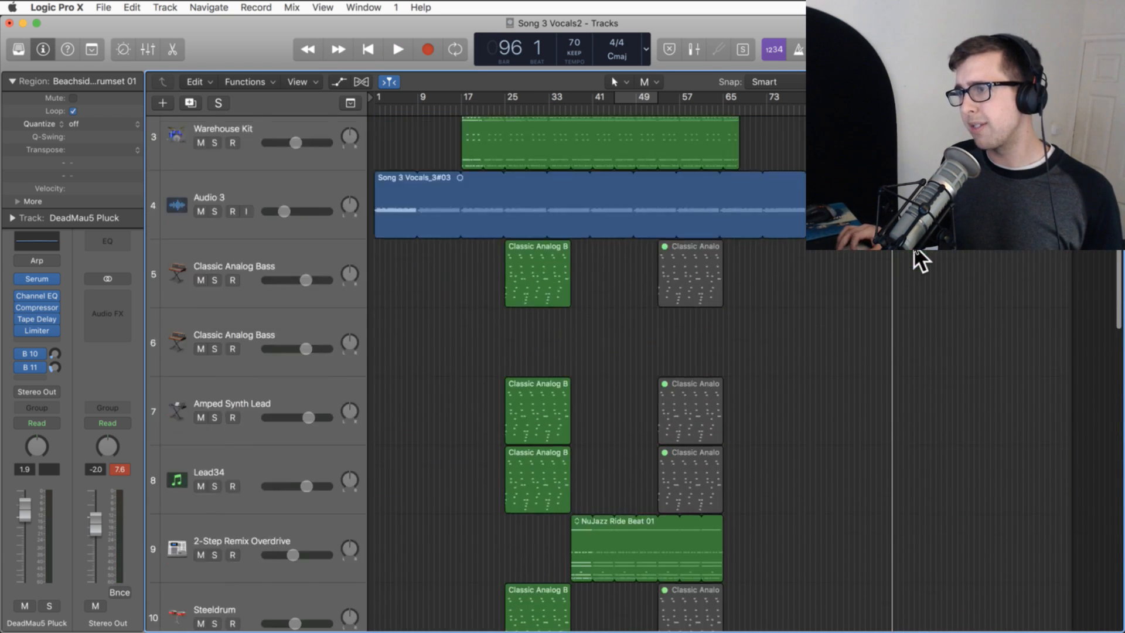
{"action": "scroll", "coordinate": [914, 252], "scroll_direction": "up", "scroll_amount": 3}
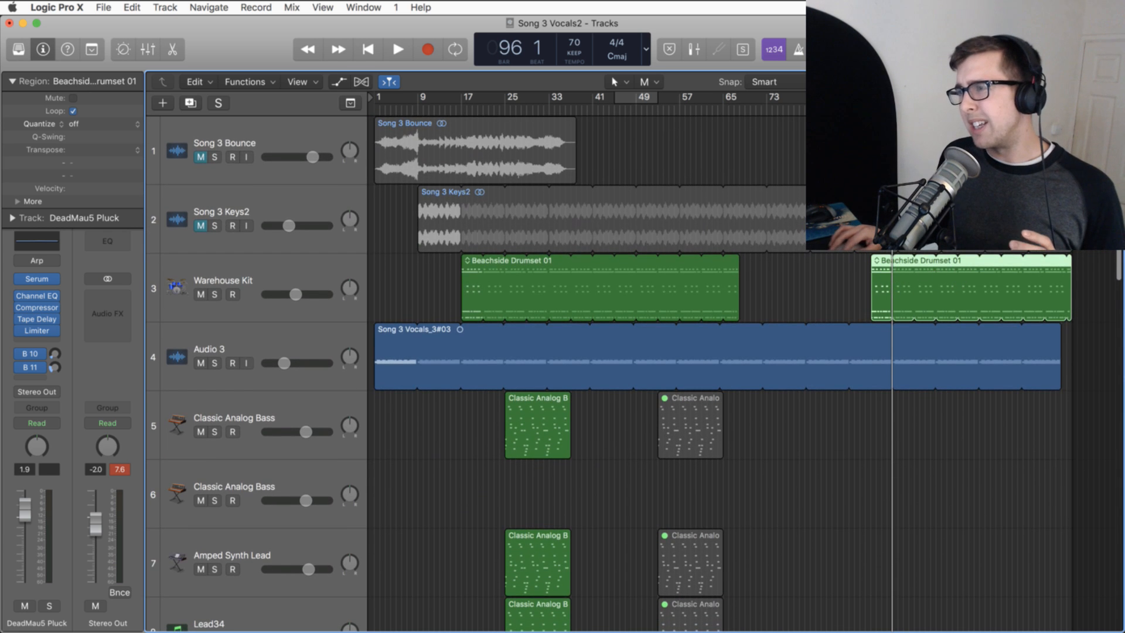
{"action": "key", "text": "super+Right"}
{"action": "key", "text": "super+Right"}
{"action": "key", "text": "super+Right"}
{"action": "key", "text": "super+Right"}
{"action": "key", "text": "super+Right"}
{"action": "left_click_drag", "start_coordinate": [841, 262], "coordinate": [940, 255]}
{"action": "left_click", "coordinate": [881, 291]}
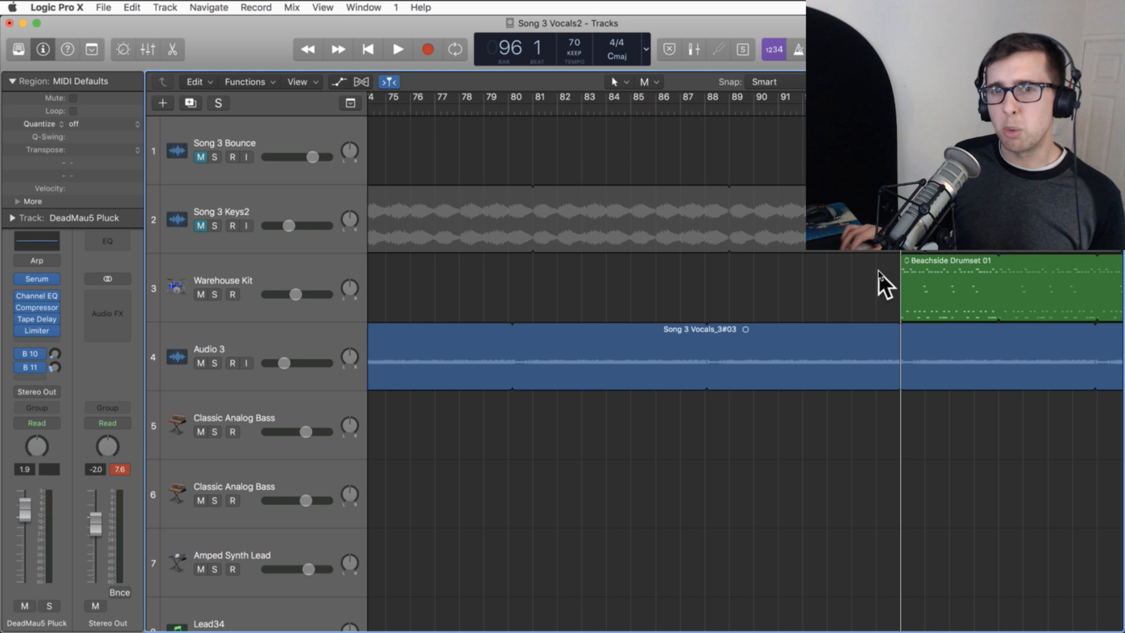
- Play from about bar 92 and review the tracks sounding in the lead-in to the copied drums
{"action": "left_click", "coordinate": [799, 108]}
{"action": "key", "text": "space"}
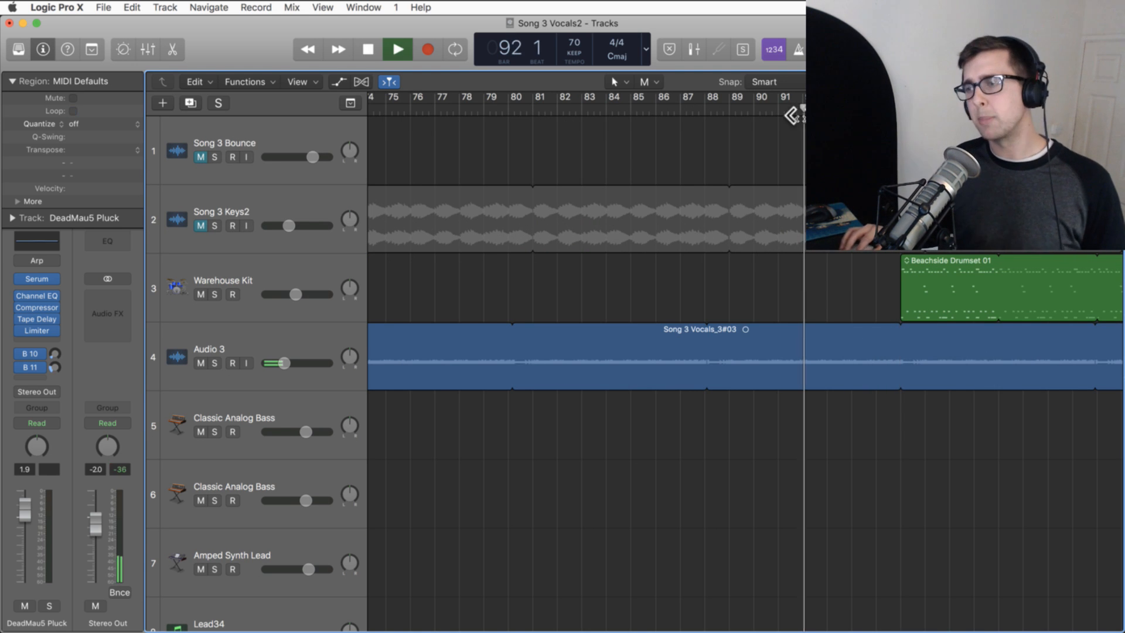
{"action": "key", "text": "super+Left"}
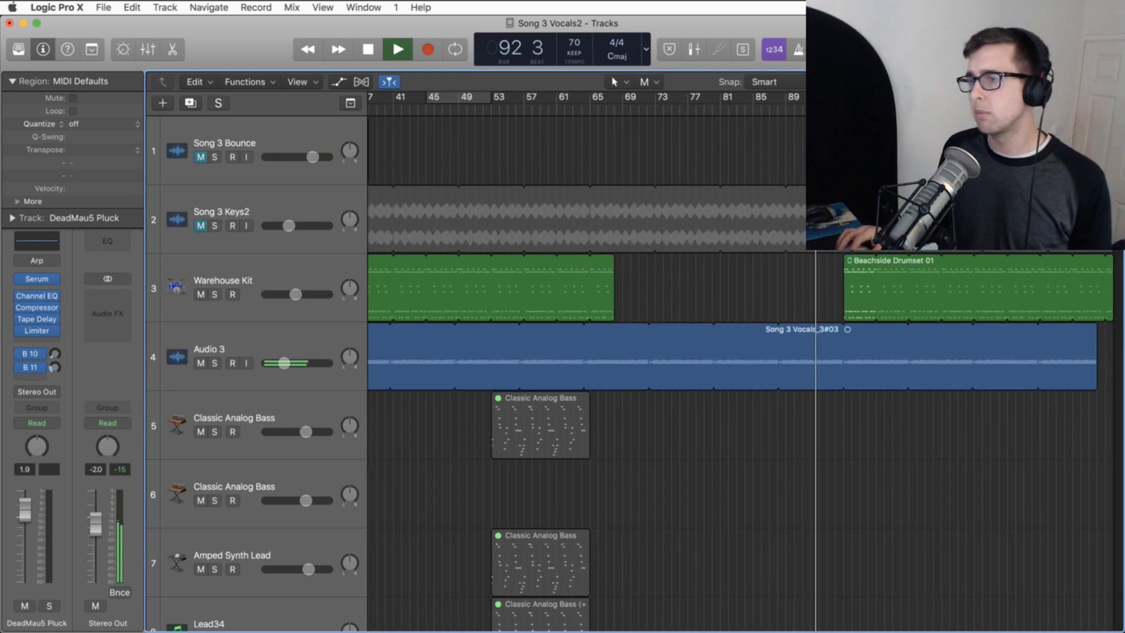
{"action": "scroll", "coordinate": [796, 304], "scroll_direction": "down", "scroll_amount": 10}
{"action": "scroll", "coordinate": [794, 306], "scroll_direction": "up", "scroll_amount": 10}
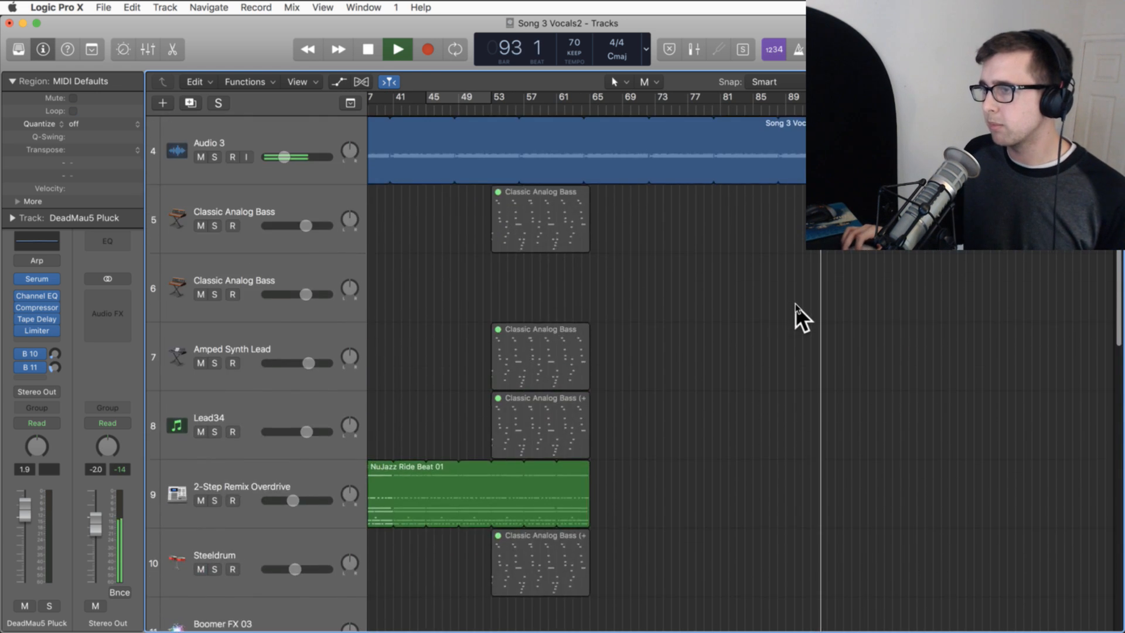
{"action": "scroll", "coordinate": [795, 305], "scroll_direction": "down", "scroll_amount": 8}
{"action": "scroll", "coordinate": [797, 306], "scroll_direction": "up", "scroll_amount": 7}
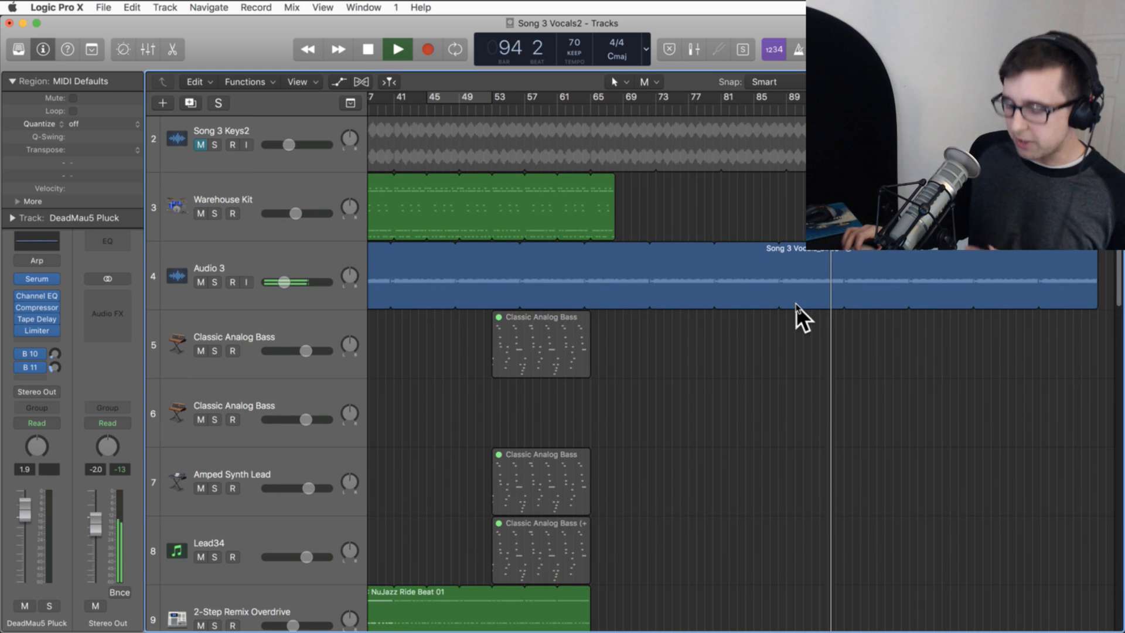
{"action": "key", "text": "space"}
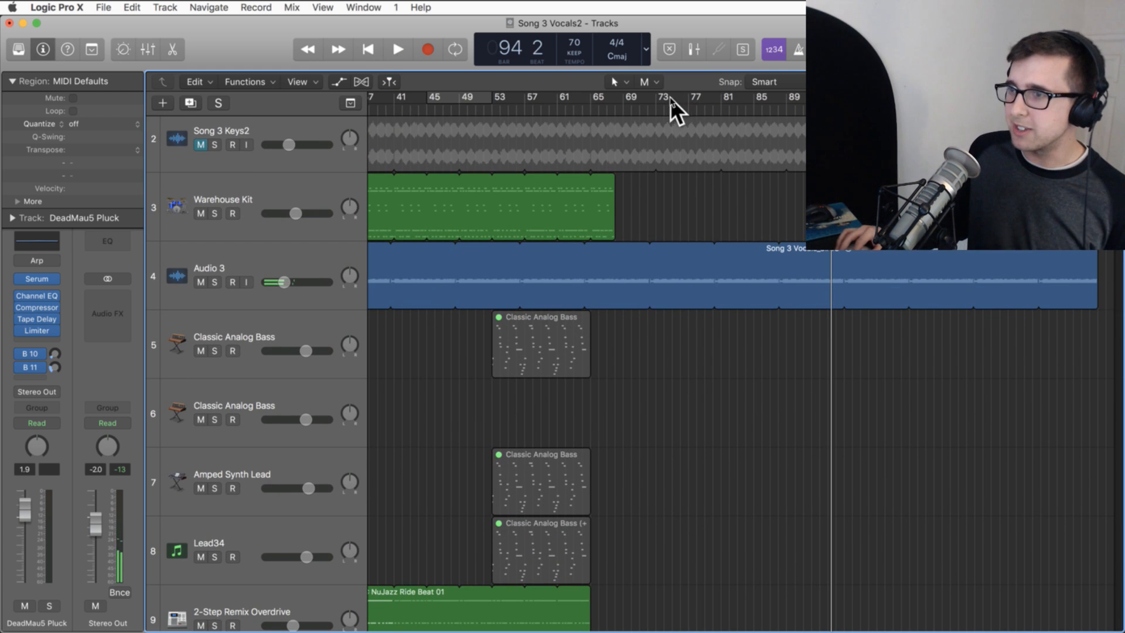
- Listen to Audio 3 soloed with a cycle over about bars 73 to 85, and turn off the solo and cycle
{"action": "left_click_drag", "start_coordinate": [655, 98], "coordinate": [755, 102]}
{"action": "left_click", "coordinate": [272, 267]}
{"action": "left_click", "coordinate": [215, 282]}
{"action": "key", "text": "space"}
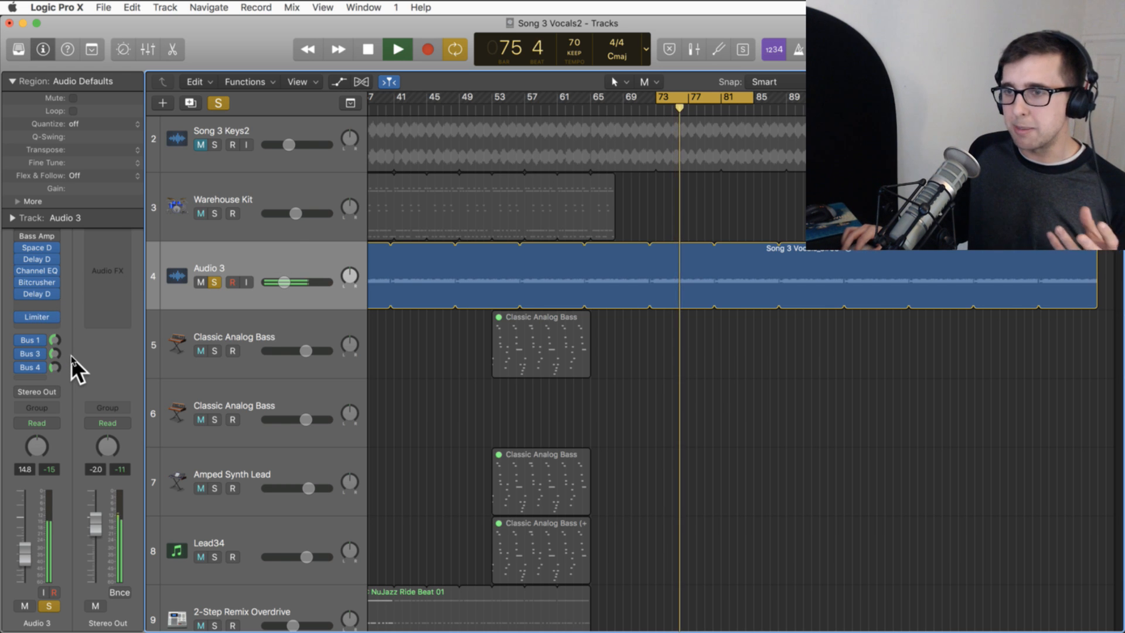
{"action": "left_click", "coordinate": [214, 282]}
{"action": "left_click", "coordinate": [697, 100]}
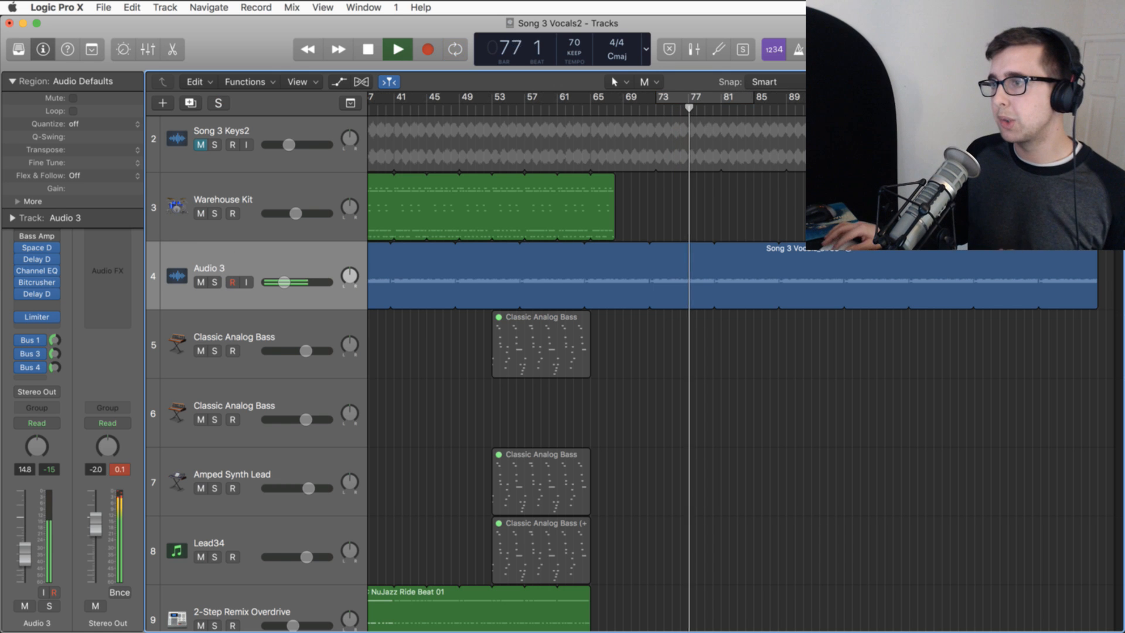
- Play from about bar 95 to hear the simplified pluck chords together with the copied drum region
{"action": "left_click", "coordinate": [836, 109]}
{"action": "scroll", "coordinate": [765, 205], "scroll_direction": "right", "scroll_amount": 1}
{"action": "scroll", "coordinate": [763, 202], "scroll_direction": "down", "scroll_amount": 10}
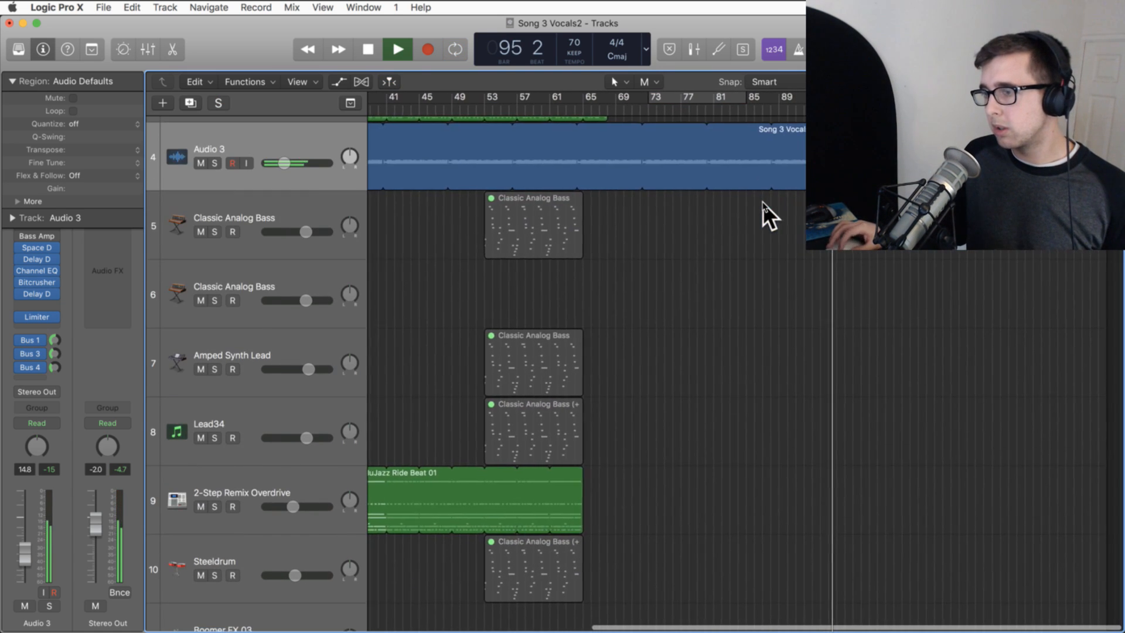
{"action": "scroll", "coordinate": [763, 202], "scroll_direction": "down", "scroll_amount": 8}
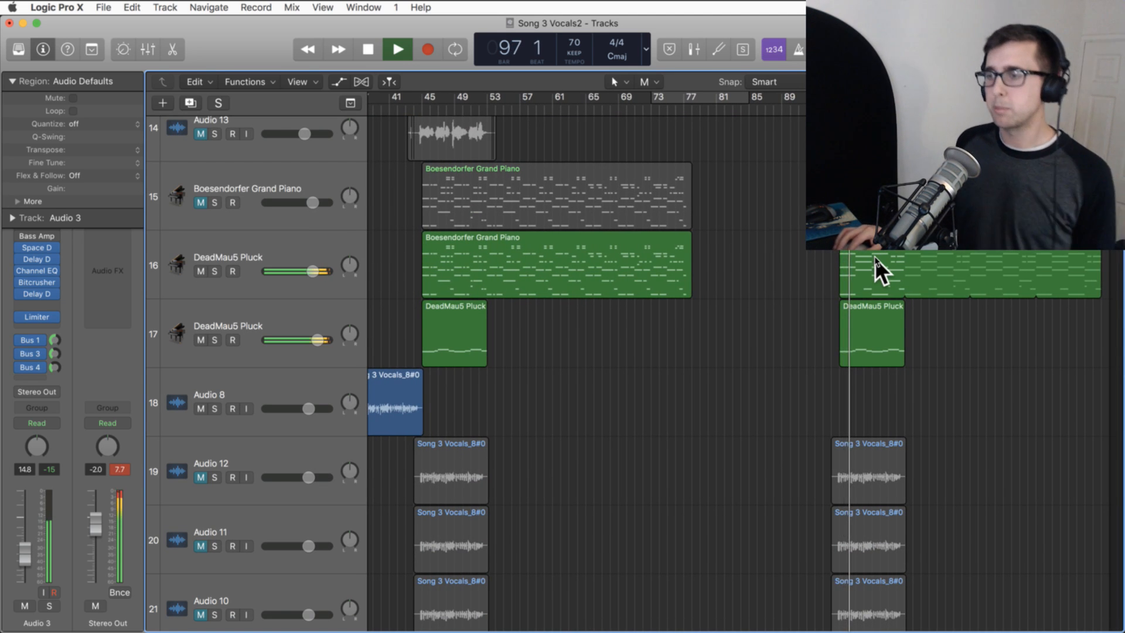
- Inspect the notes of the looped pluck chord and bass regions at bar 96 in the Piano Roll, and close the editor
{"action": "scroll", "coordinate": [857, 274], "scroll_direction": "up", "scroll_amount": 3}
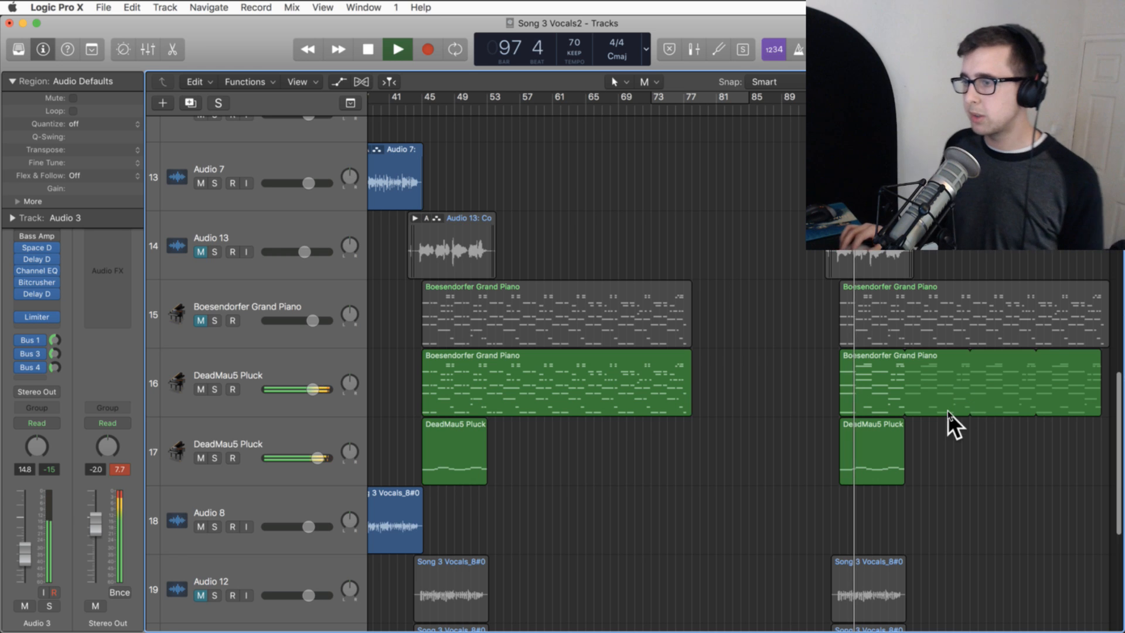
{"action": "double_click", "coordinate": [873, 424]}
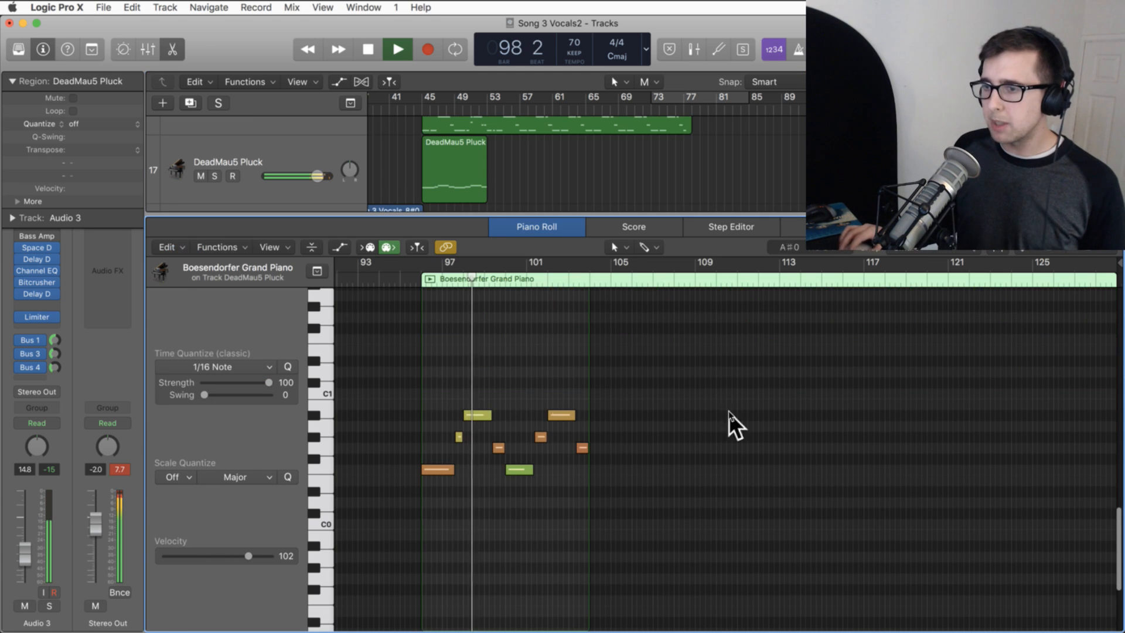
{"action": "key", "text": "space"}
{"action": "left_click_drag", "start_coordinate": [423, 502], "coordinate": [597, 385]}
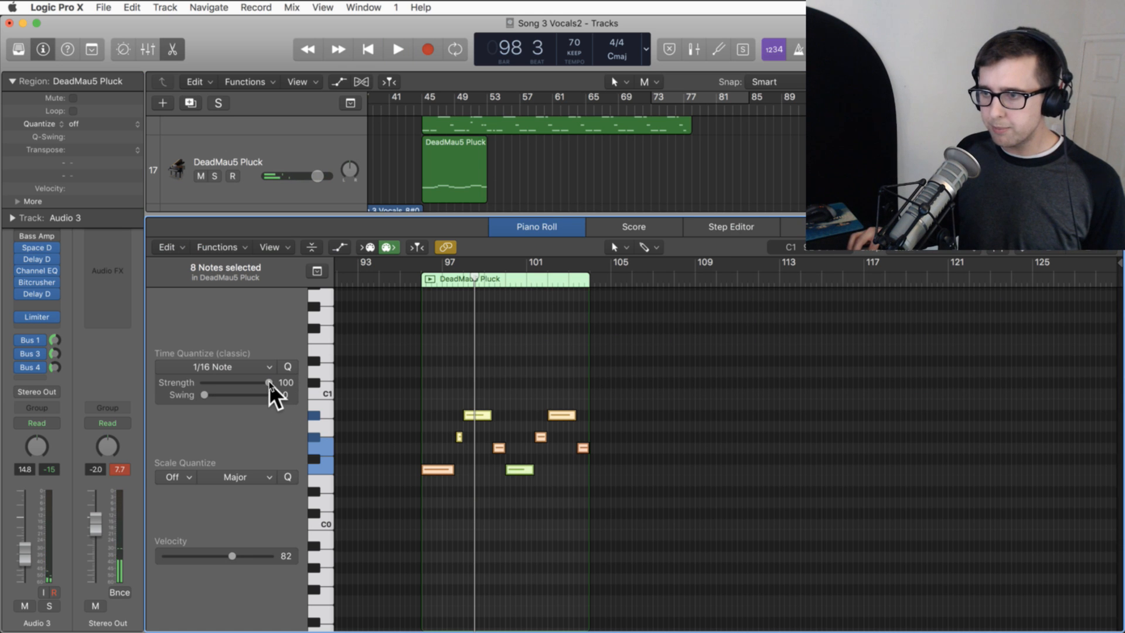
{"action": "left_click", "coordinate": [400, 380]}
{"action": "left_click", "coordinate": [173, 50]}
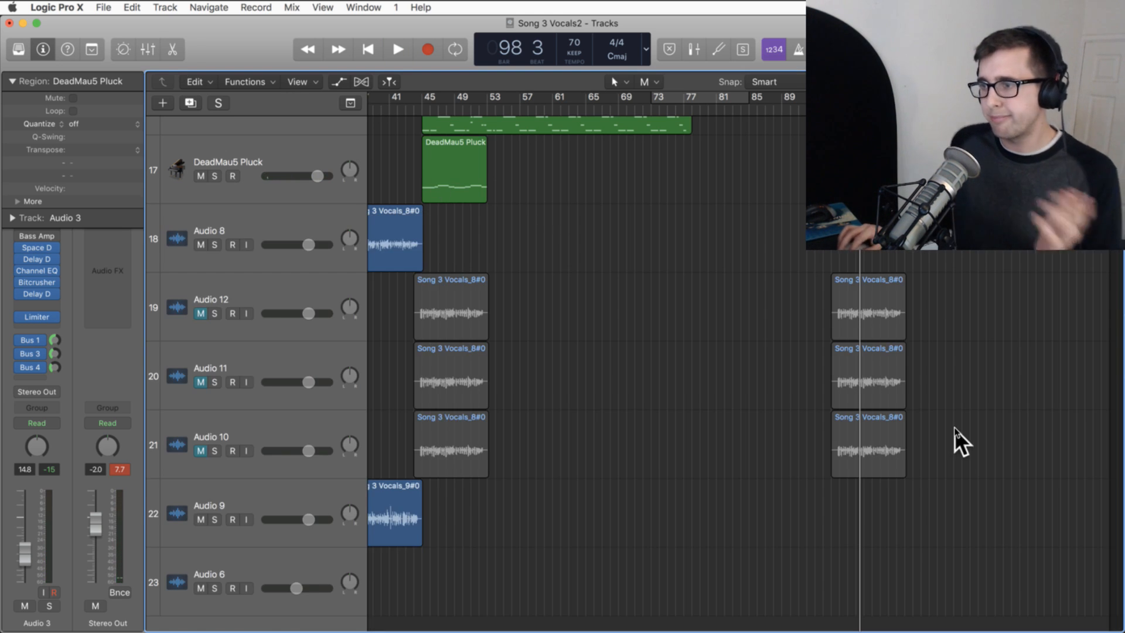
- Unmute the vocal tracks Audio 13, Audio 12, Audio 11 and Audio 10
{"action": "scroll", "coordinate": [868, 293], "scroll_direction": "up", "scroll_amount": 5}
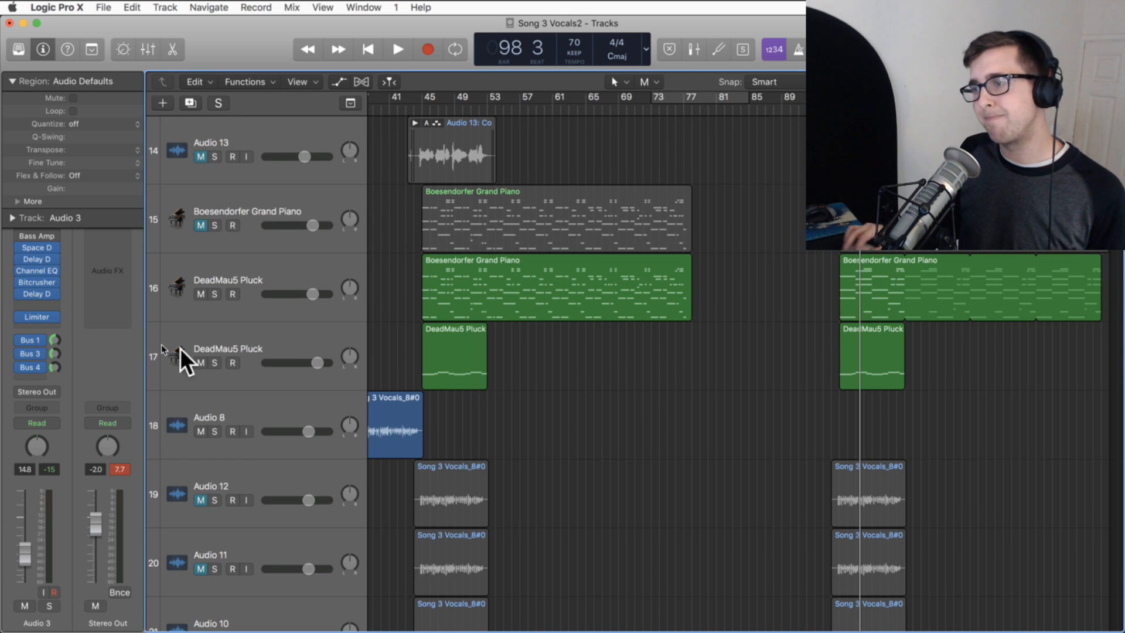
{"action": "left_click", "coordinate": [202, 157]}
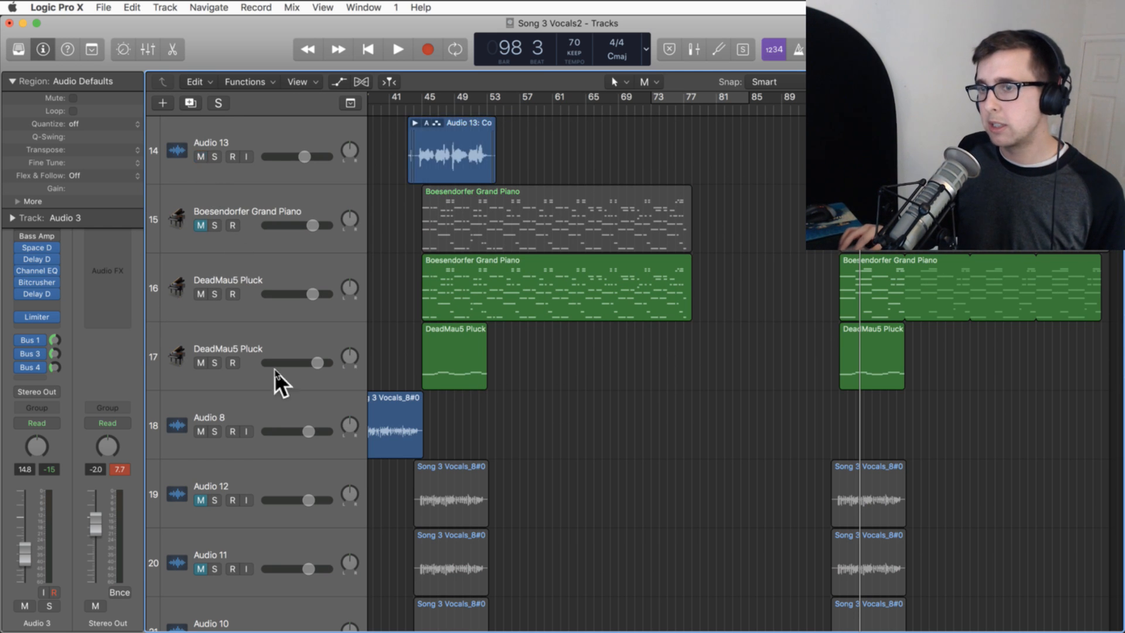
{"action": "scroll", "coordinate": [275, 375], "scroll_direction": "down", "scroll_amount": 3}
{"action": "left_click", "coordinate": [200, 401]}
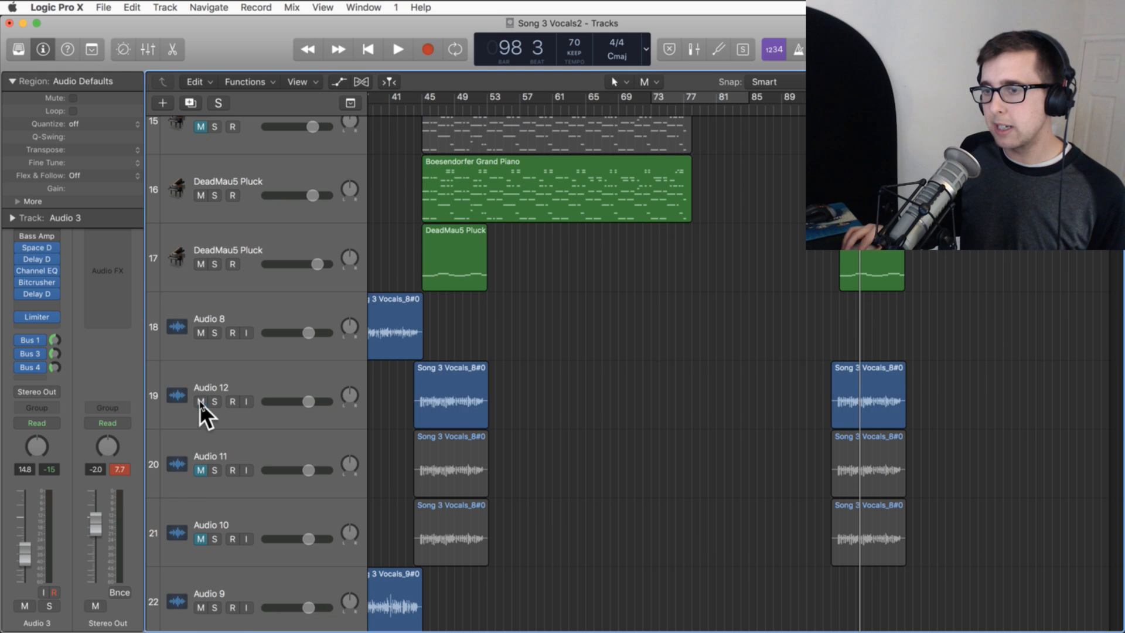
{"action": "left_click", "coordinate": [198, 470]}
{"action": "left_click", "coordinate": [201, 539]}
{"action": "scroll", "coordinate": [622, 317], "scroll_direction": "up", "scroll_amount": 5}
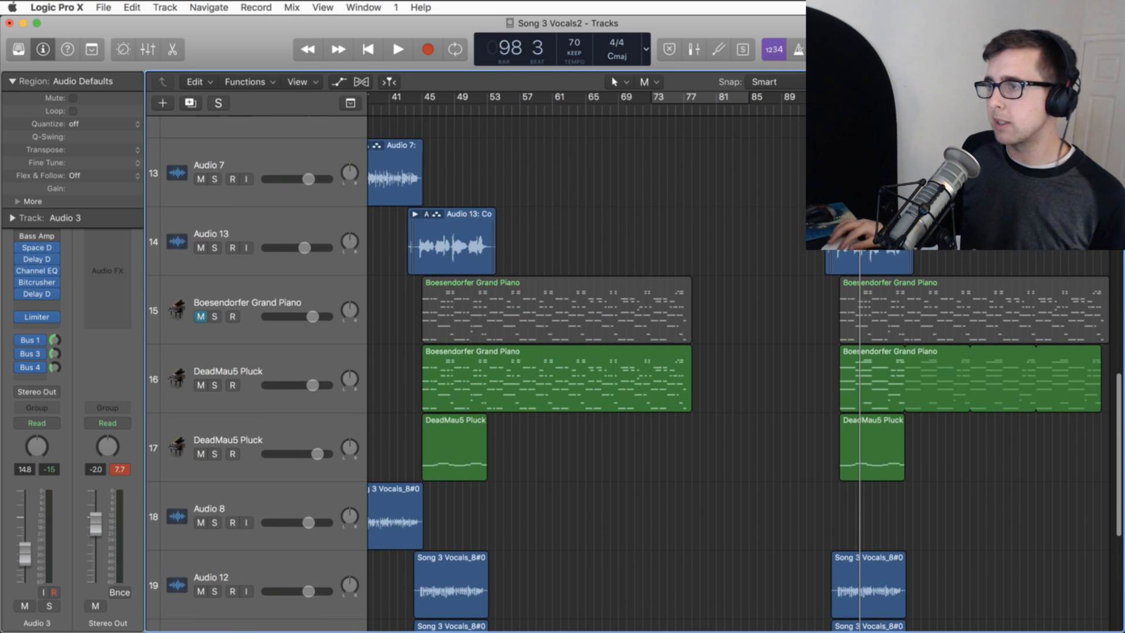
- Play briefly from bar 96 to hear the unmuted vocals over the pluck chords
{"action": "key", "text": "space"}
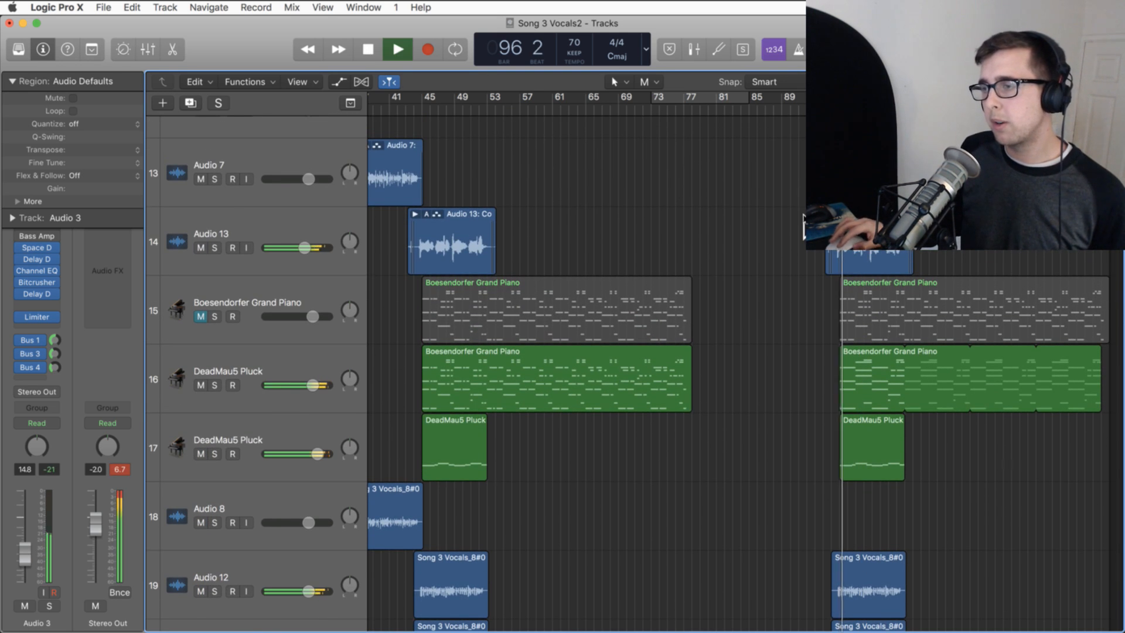
{"action": "scroll", "coordinate": [799, 229], "scroll_direction": "down", "scroll_amount": 3}
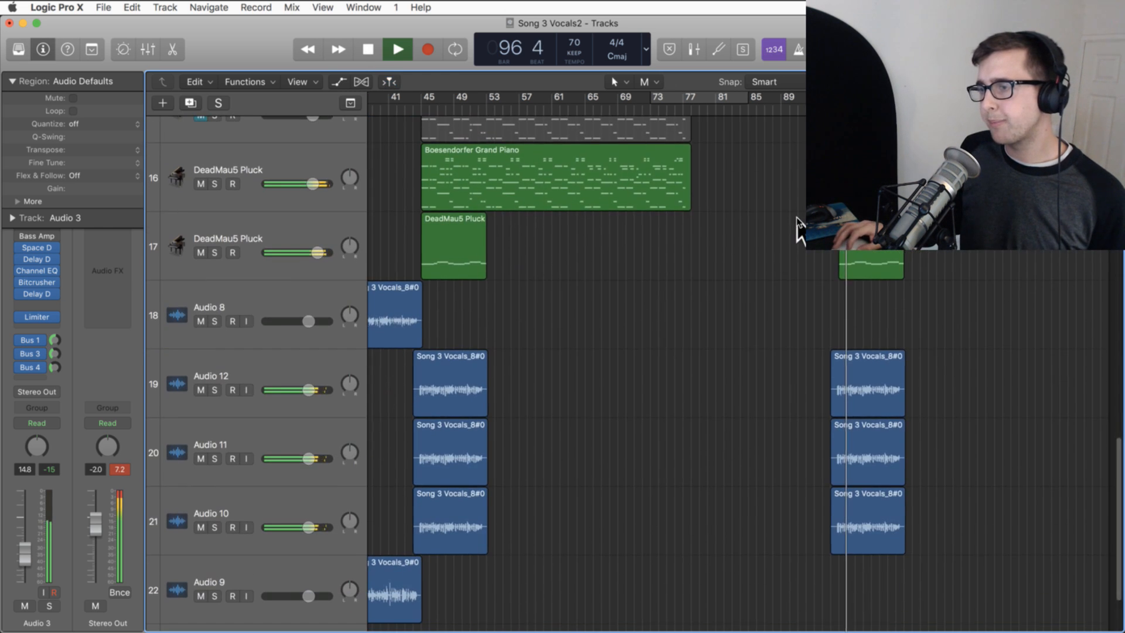
{"action": "key", "text": "space"}
- Move the three copied vocal regions on Audio 12, Audio 11 and Audio 10 to start at about bar 103
{"action": "left_click_drag", "start_coordinate": [771, 369], "coordinate": [914, 498]}
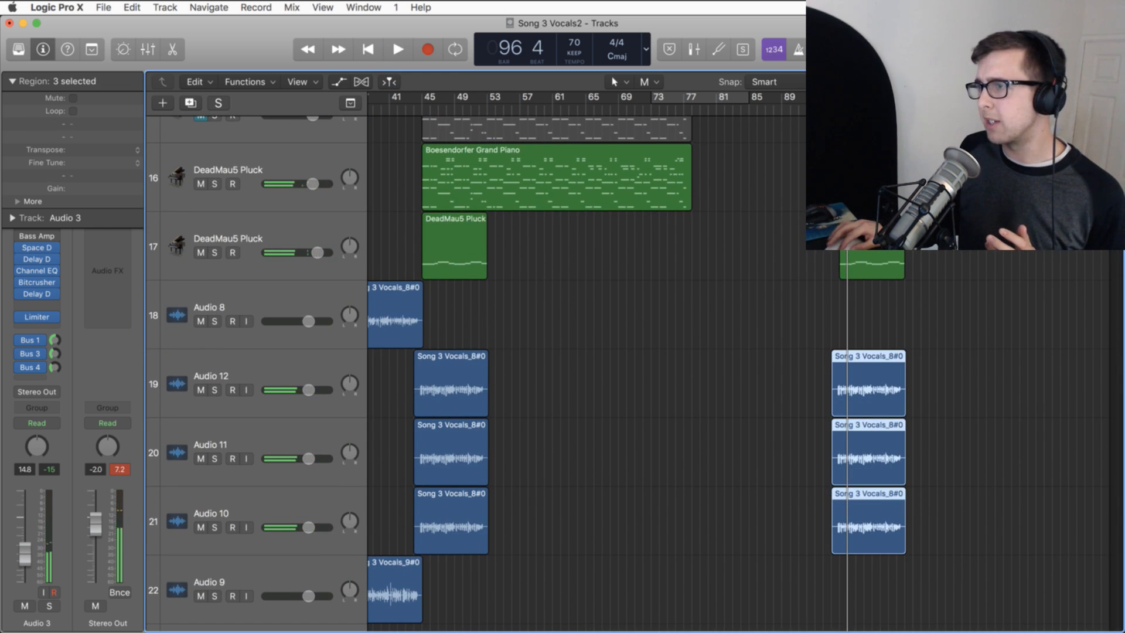
{"action": "key", "text": "super+Right"}
{"action": "key", "text": "super+Right"}
{"action": "key", "text": "super+Right"}
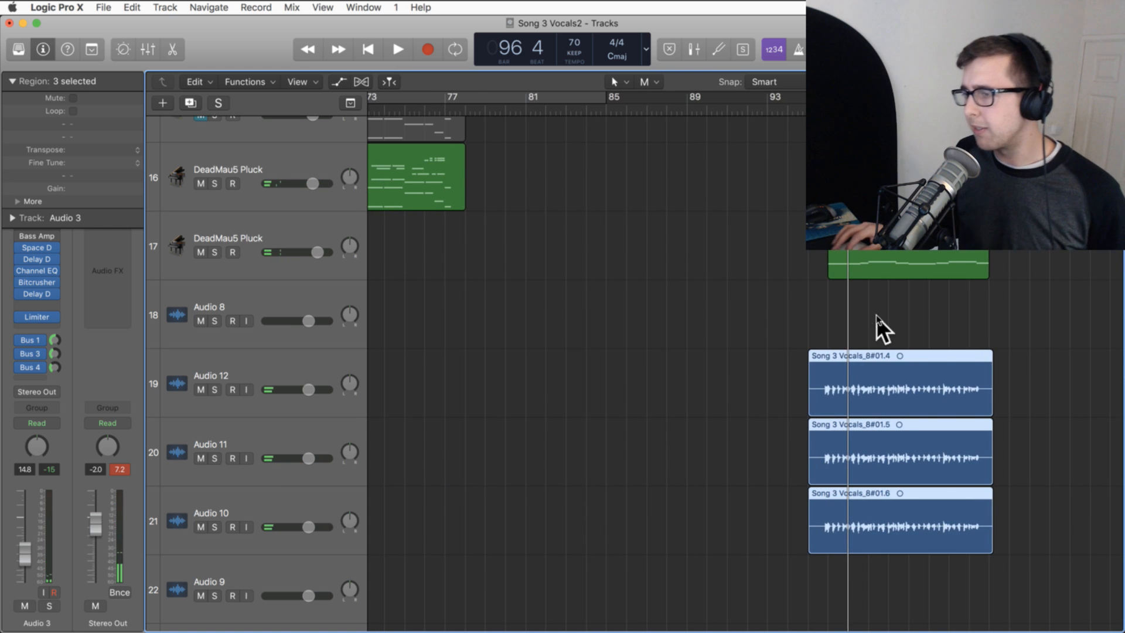
{"action": "left_click_drag", "start_coordinate": [841, 352], "coordinate": [1004, 354]}
{"action": "left_click", "coordinate": [915, 336]}
- Play from about bar 95 to check the Audio 13 vocal and the moved vocal regions with the plucks
{"action": "scroll", "coordinate": [914, 336], "scroll_direction": "right", "scroll_amount": 10}
{"action": "scroll", "coordinate": [915, 336], "scroll_direction": "up", "scroll_amount": 2}
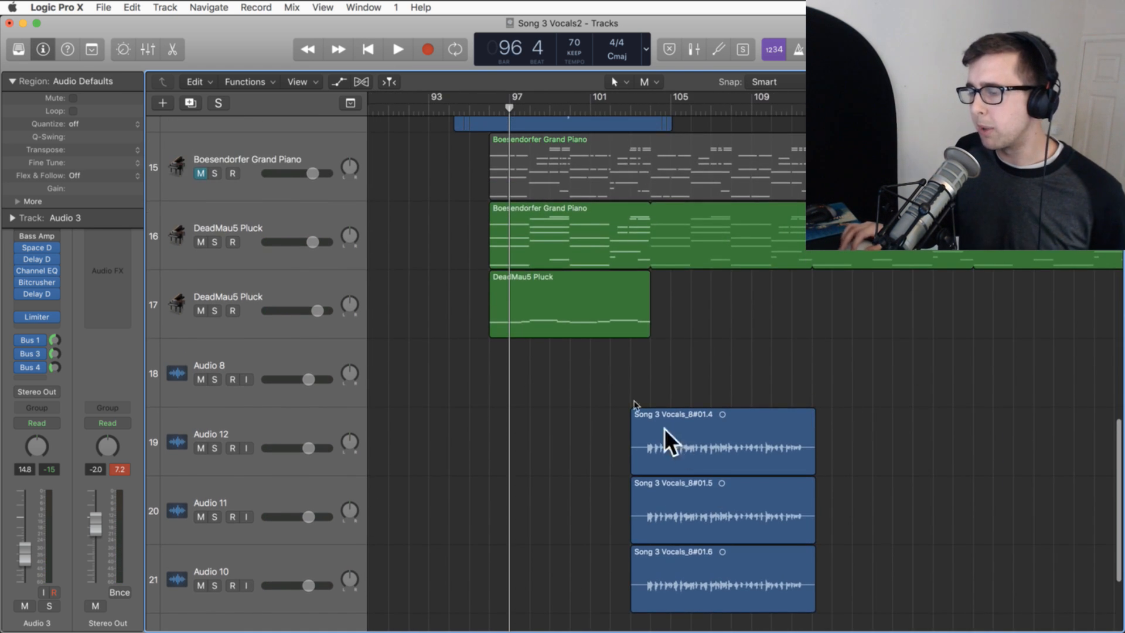
{"action": "scroll", "coordinate": [653, 373], "scroll_direction": "down", "scroll_amount": 2}
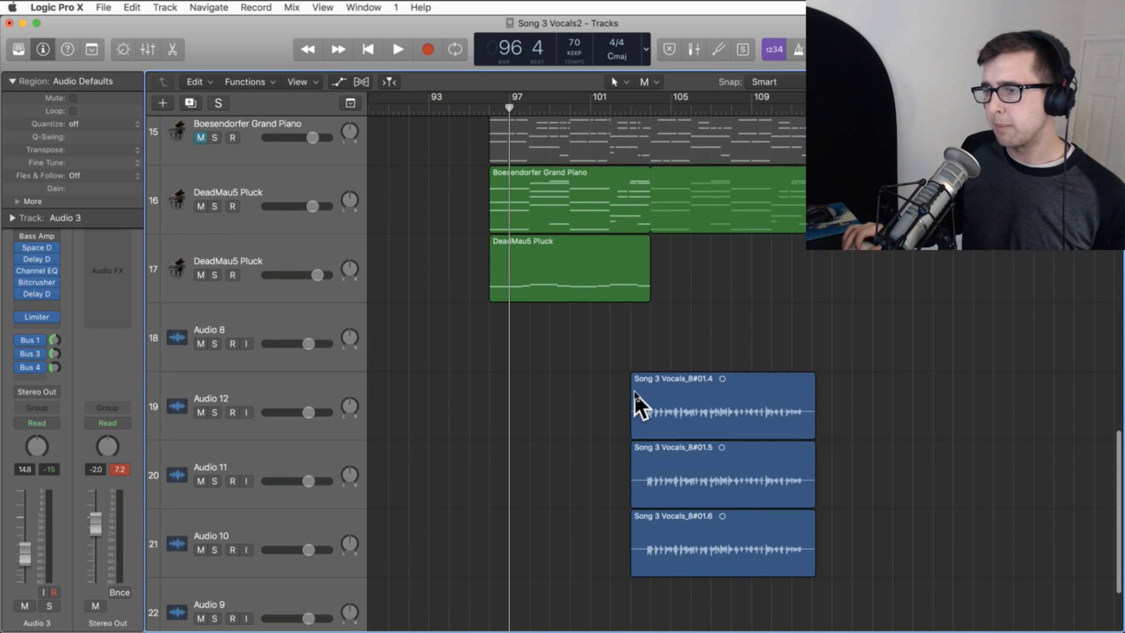
{"action": "scroll", "coordinate": [631, 417], "scroll_direction": "up", "scroll_amount": 6}
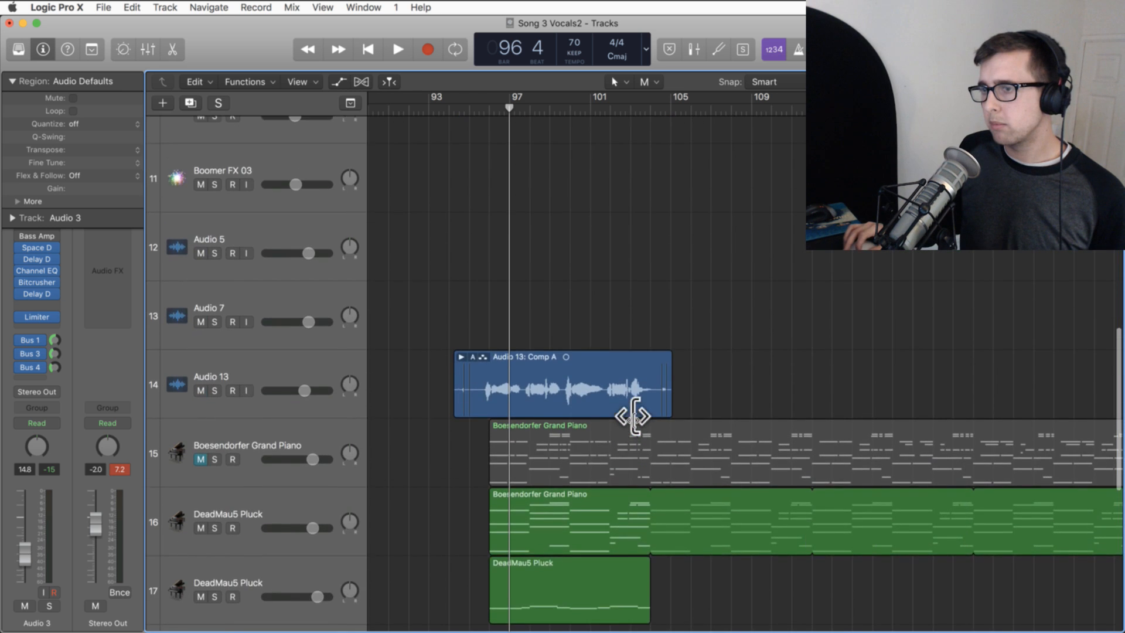
{"action": "scroll", "coordinate": [632, 417], "scroll_direction": "down", "scroll_amount": 3}
{"action": "left_click", "coordinate": [481, 108]}
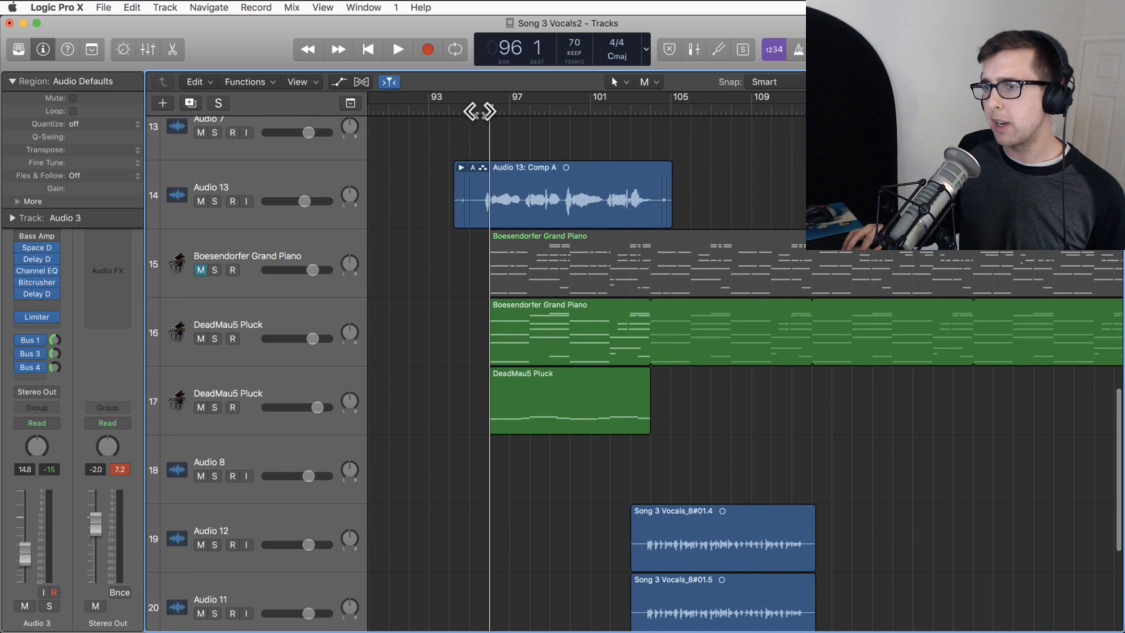
{"action": "key", "text": "space"}
{"action": "left_click", "coordinate": [474, 108]}
{"action": "key", "text": "space"}
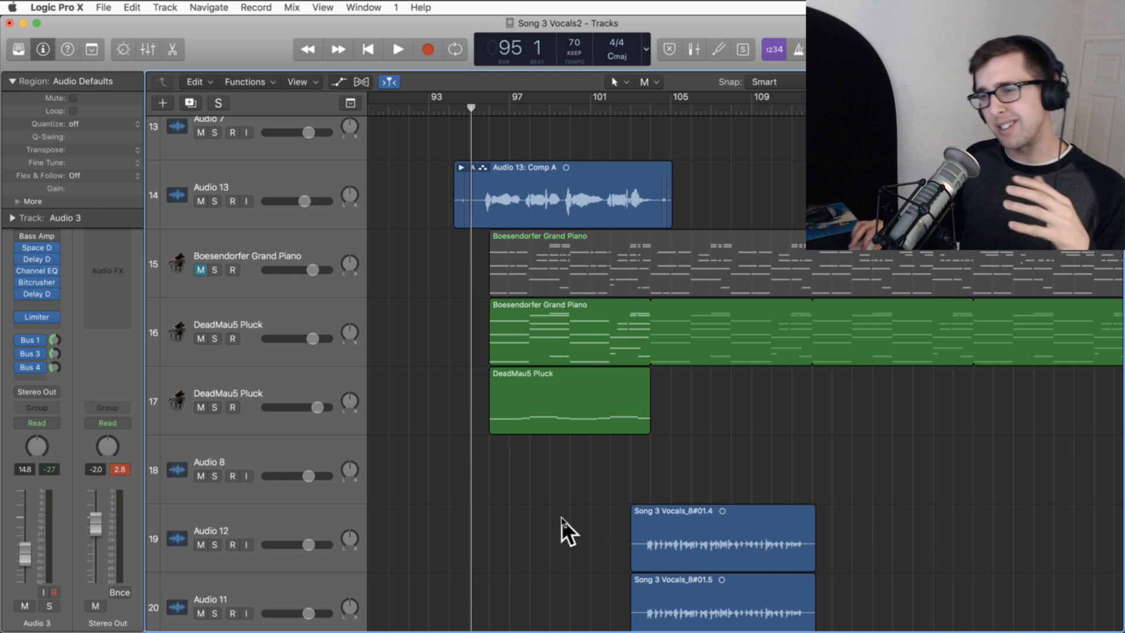
- Select the Audio 12 track and listen briefly from bar 96
{"action": "left_click", "coordinate": [266, 524]}
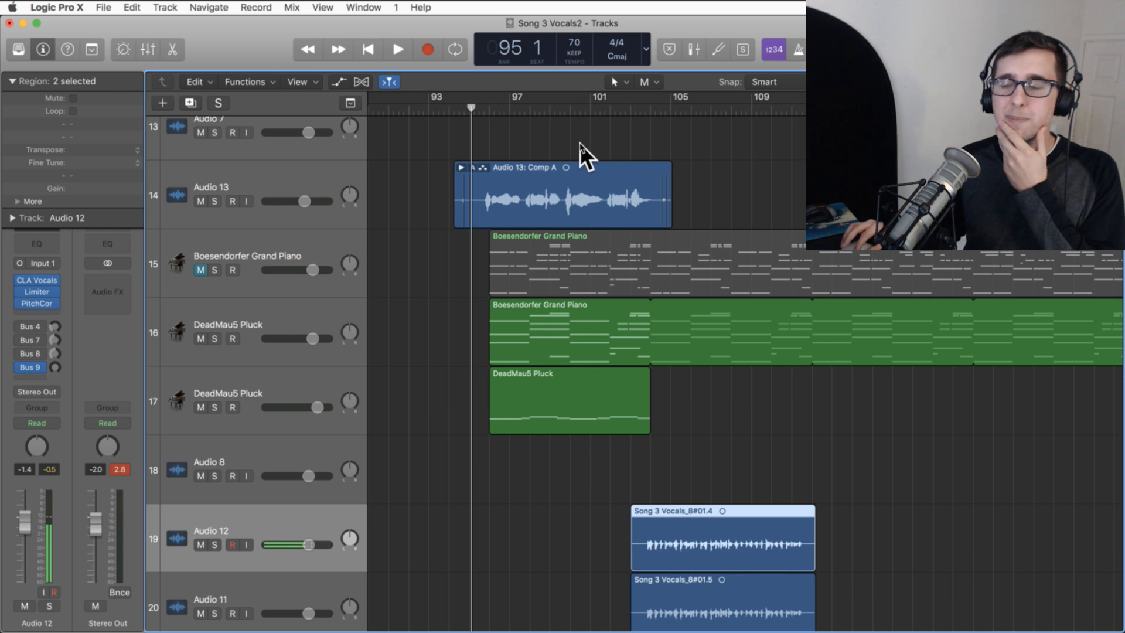
{"action": "left_click", "coordinate": [481, 110]}
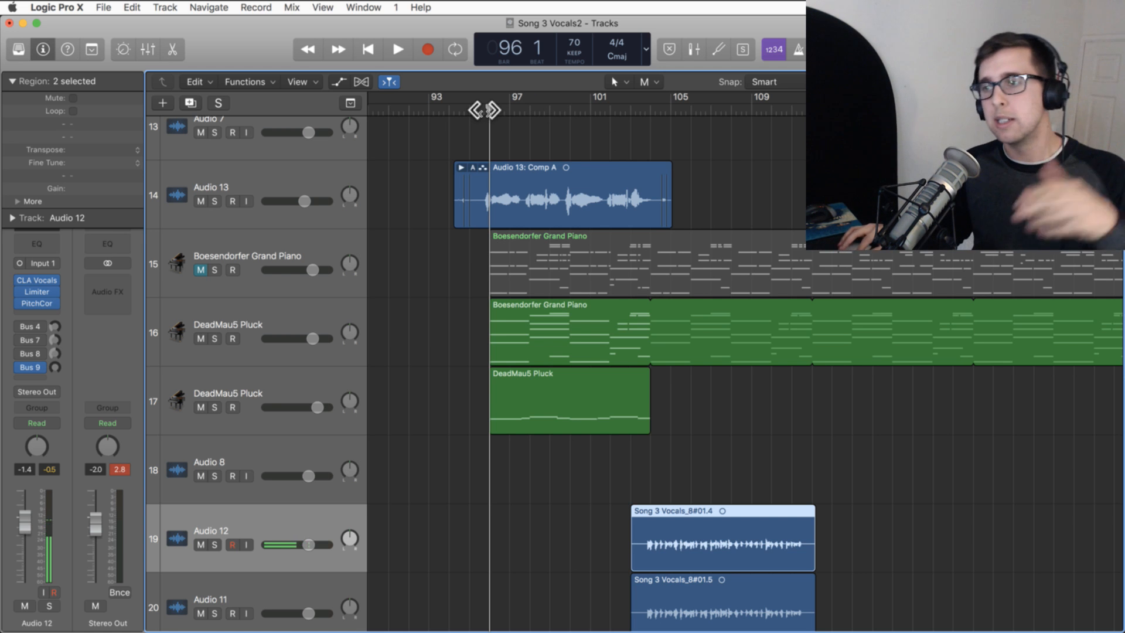
{"action": "left_click_drag", "start_coordinate": [481, 109], "coordinate": [479, 110]}
{"action": "key", "text": "space"}
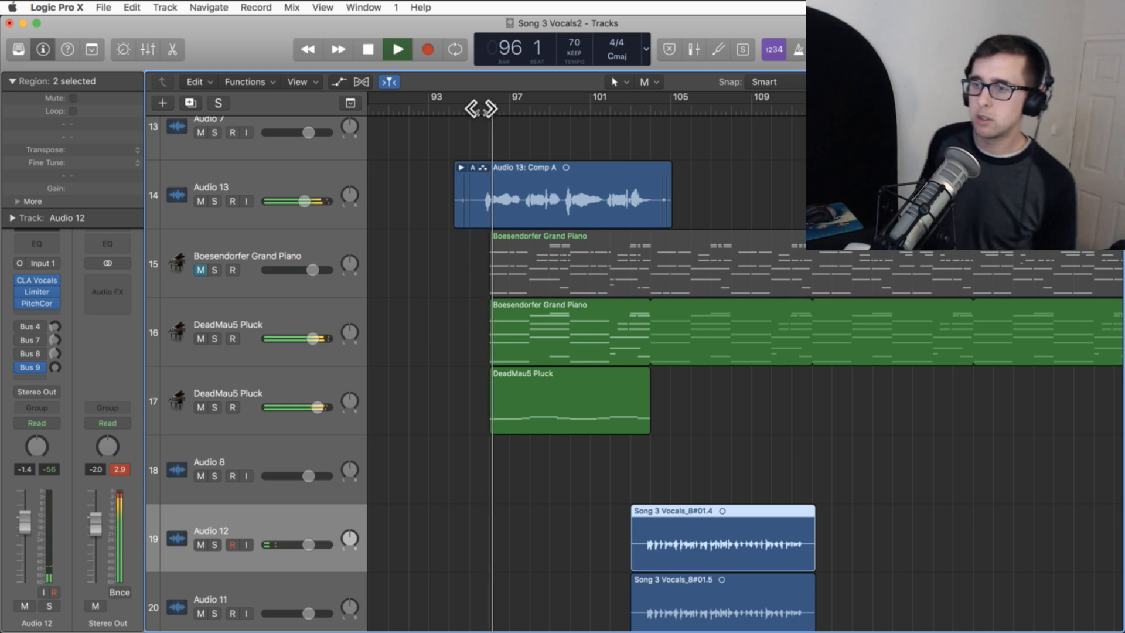
{"action": "key", "text": "space"}
- Mute the Audio 3 track and restart playback from bar 96
{"action": "scroll", "coordinate": [539, 202], "scroll_direction": "up", "scroll_amount": 3}
{"action": "scroll", "coordinate": [539, 196], "scroll_direction": "up", "scroll_amount": 10}
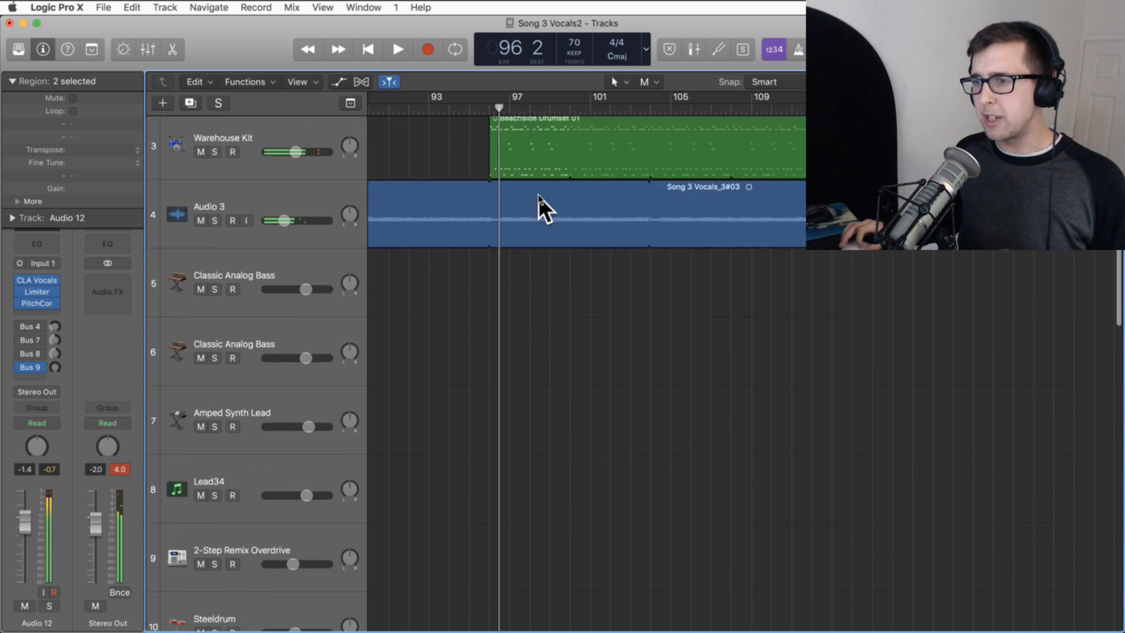
{"action": "left_click", "coordinate": [201, 314]}
{"action": "left_click", "coordinate": [482, 112]}
{"action": "key", "text": "space"}
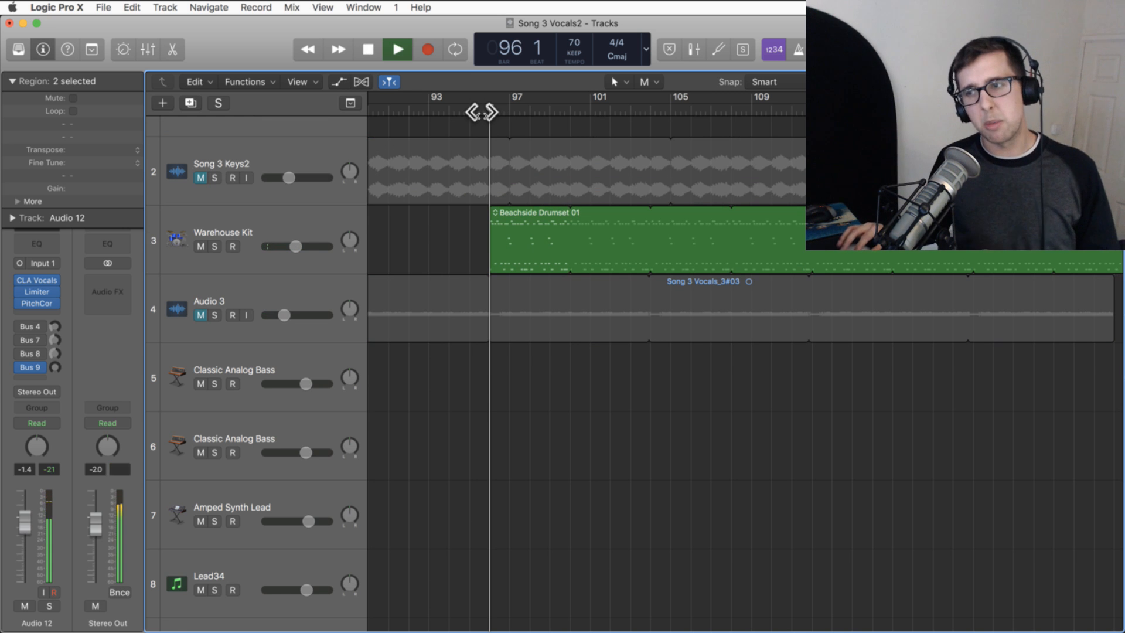
- Compare the section with the DeadMau5 Pluck chords on track 16 muted and unmuted during playback
{"action": "scroll", "coordinate": [499, 302], "scroll_direction": "down", "scroll_amount": 4}
{"action": "scroll", "coordinate": [495, 304], "scroll_direction": "down", "scroll_amount": 10}
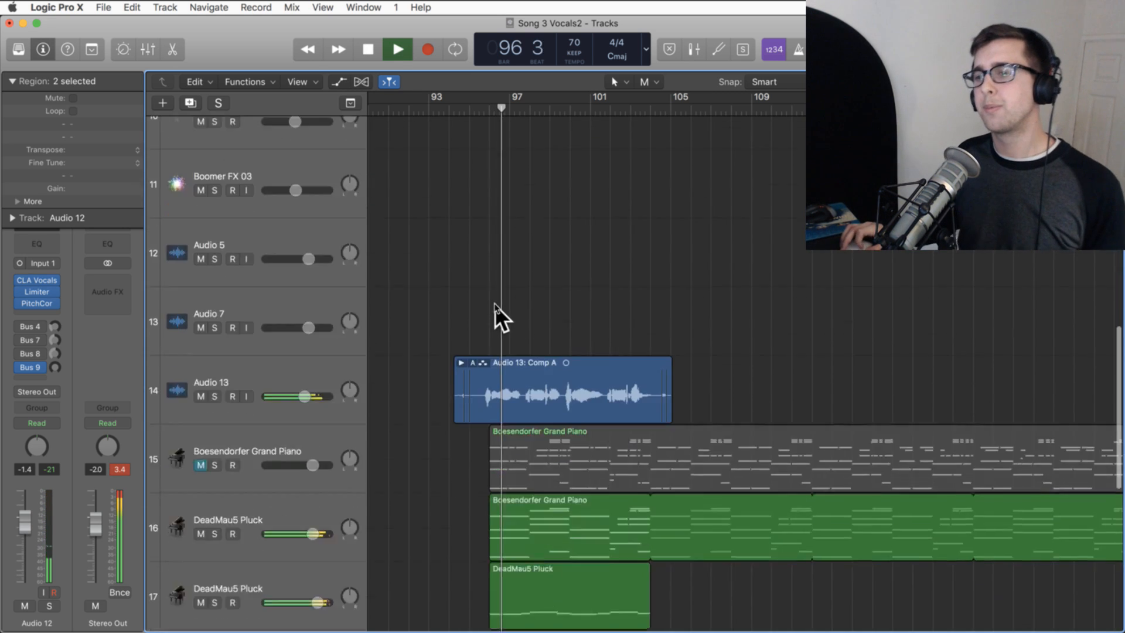
{"action": "scroll", "coordinate": [518, 298], "scroll_direction": "down", "scroll_amount": 1}
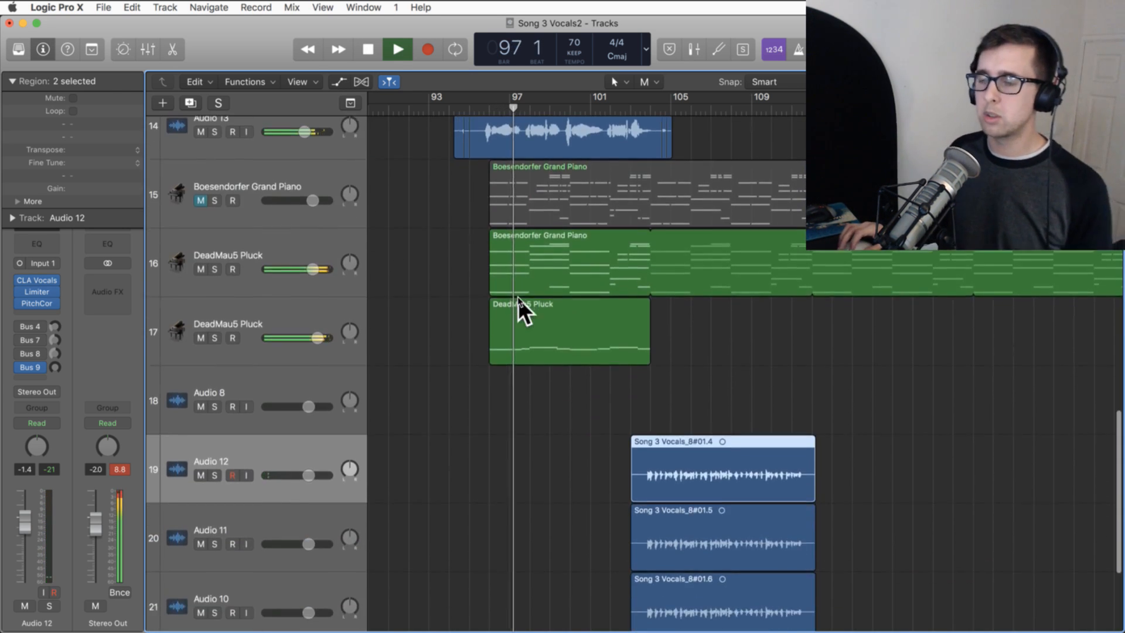
{"action": "left_click", "coordinate": [200, 268]}
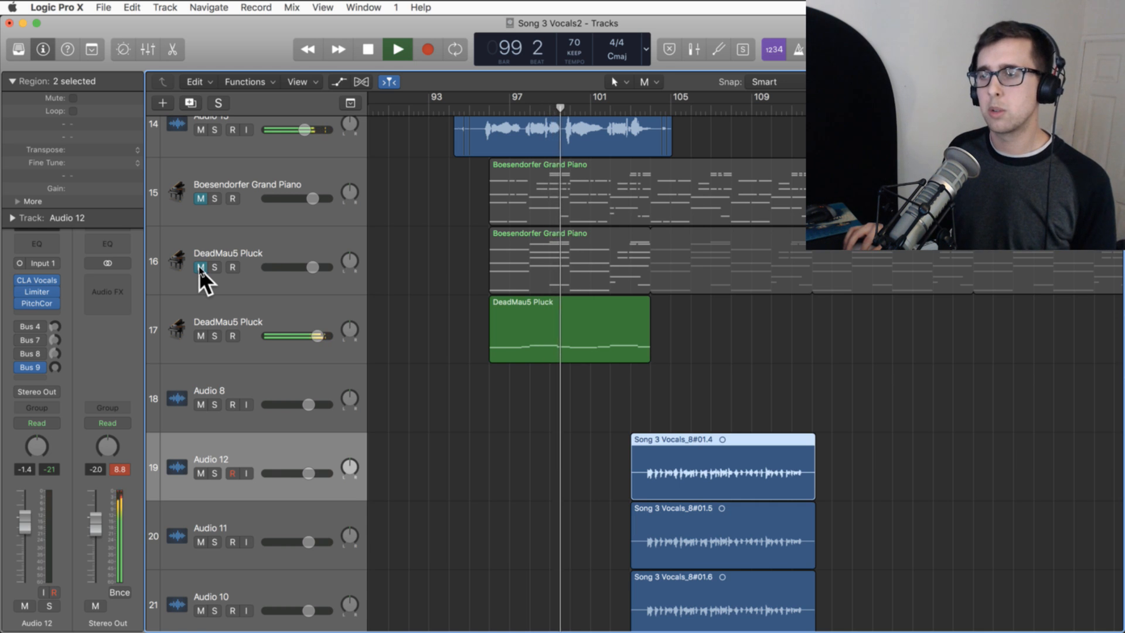
{"action": "left_click", "coordinate": [200, 267]}
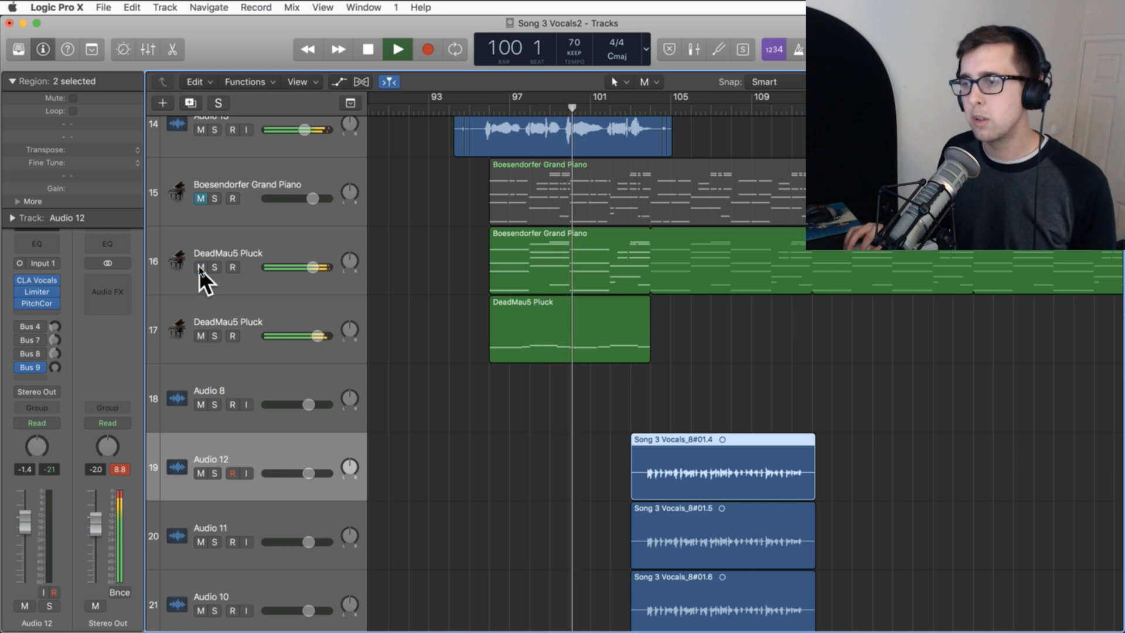
- Copy the DeadMau5 Pluck region on track 17 from bar 96 to bar 112
{"action": "left_click", "coordinate": [412, 261]}
{"action": "scroll", "coordinate": [409, 261], "scroll_direction": "right", "scroll_amount": 2}
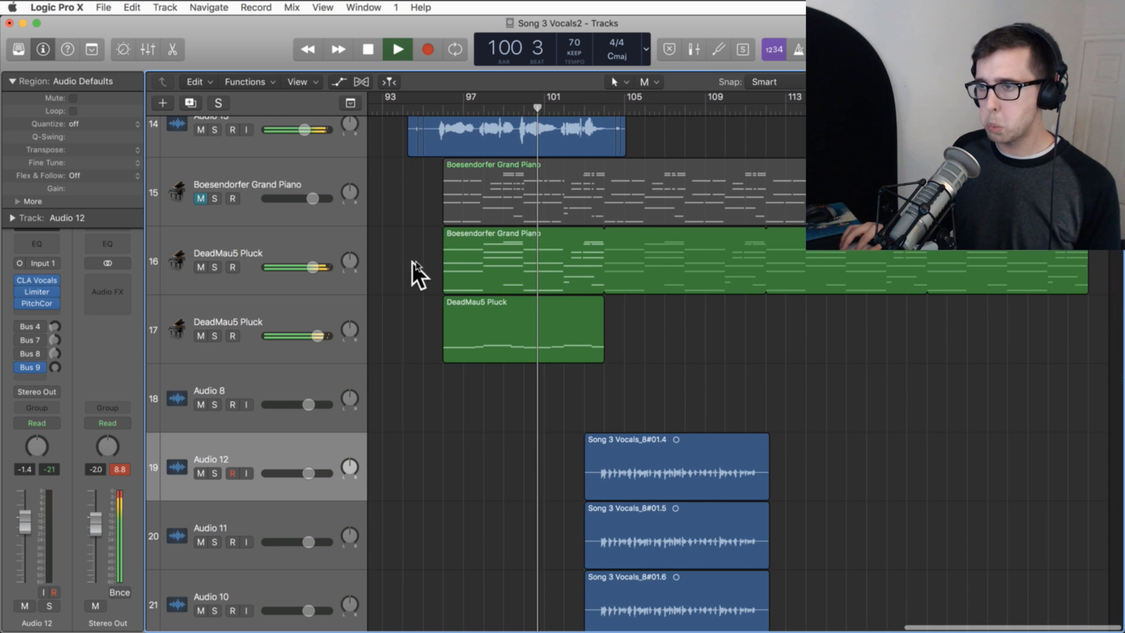
{"action": "left_click", "coordinate": [527, 305]}
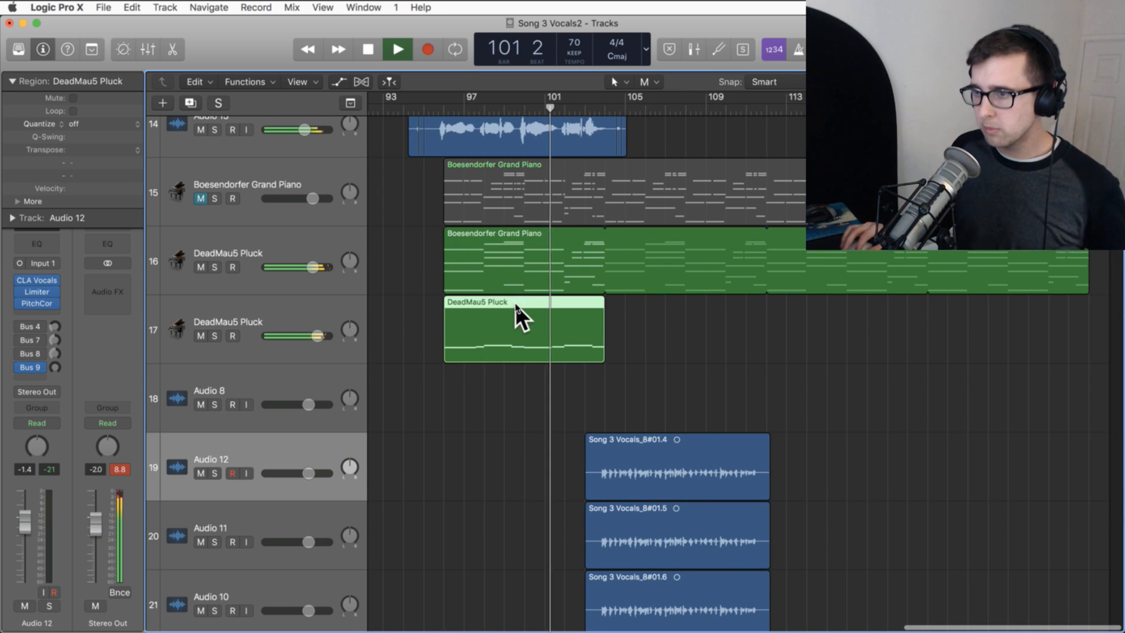
{"action": "left_click_drag", "start_coordinate": [491, 305], "coordinate": [812, 303]}
{"action": "scroll", "coordinate": [644, 305], "scroll_direction": "up", "scroll_amount": 3}
{"action": "left_click", "coordinate": [500, 233]}
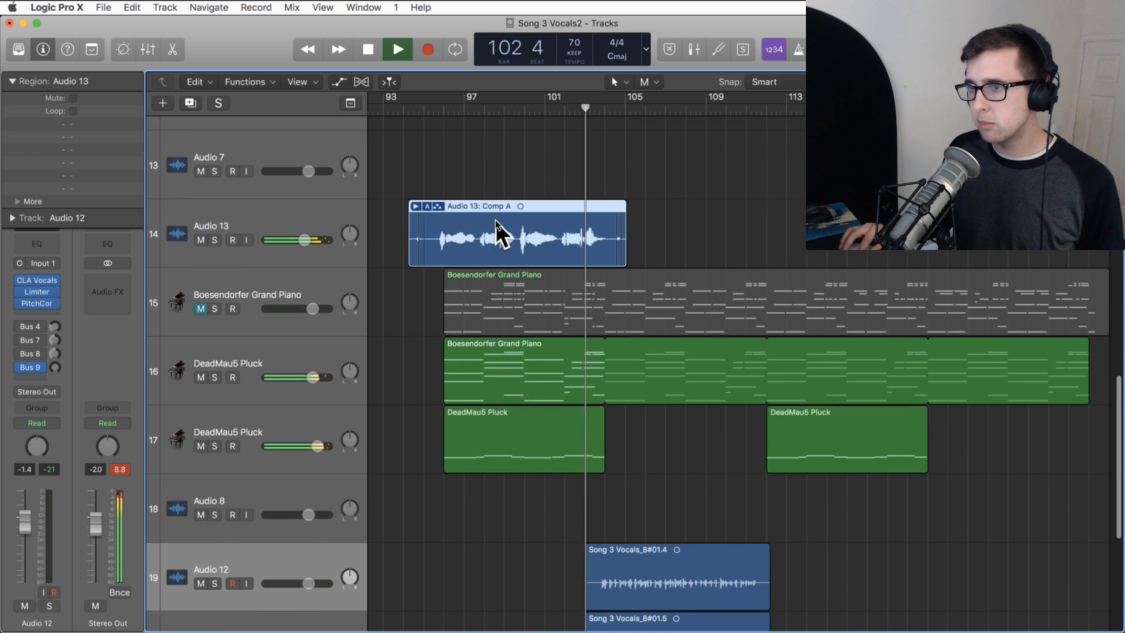
{"action": "left_click_drag", "start_coordinate": [482, 223], "coordinate": [828, 249]}
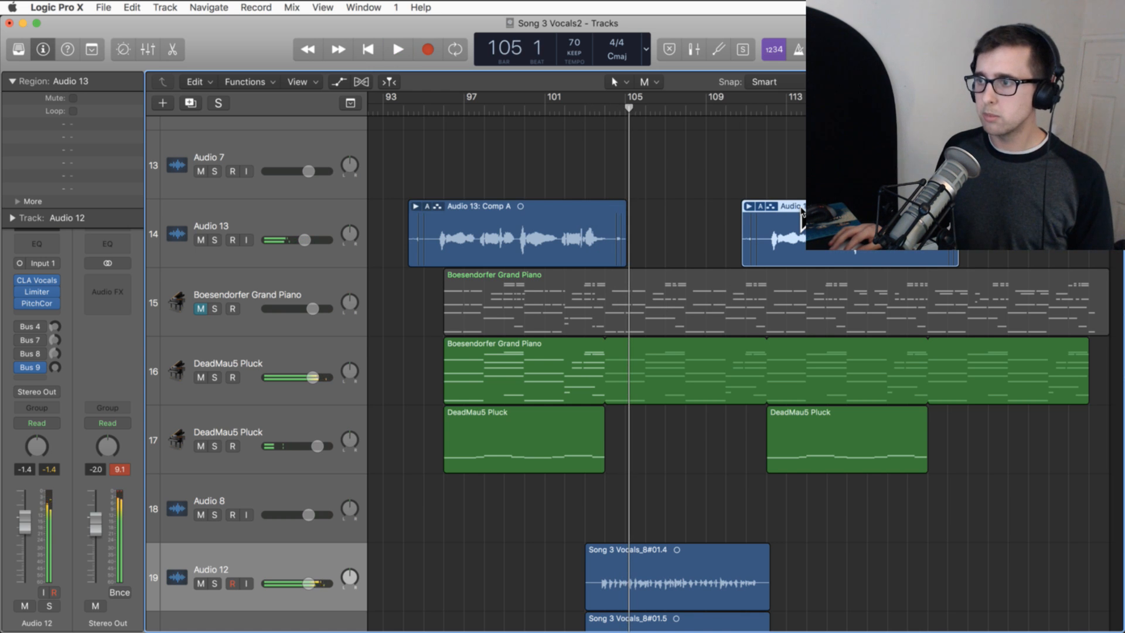
{"action": "key", "text": "Delete"}
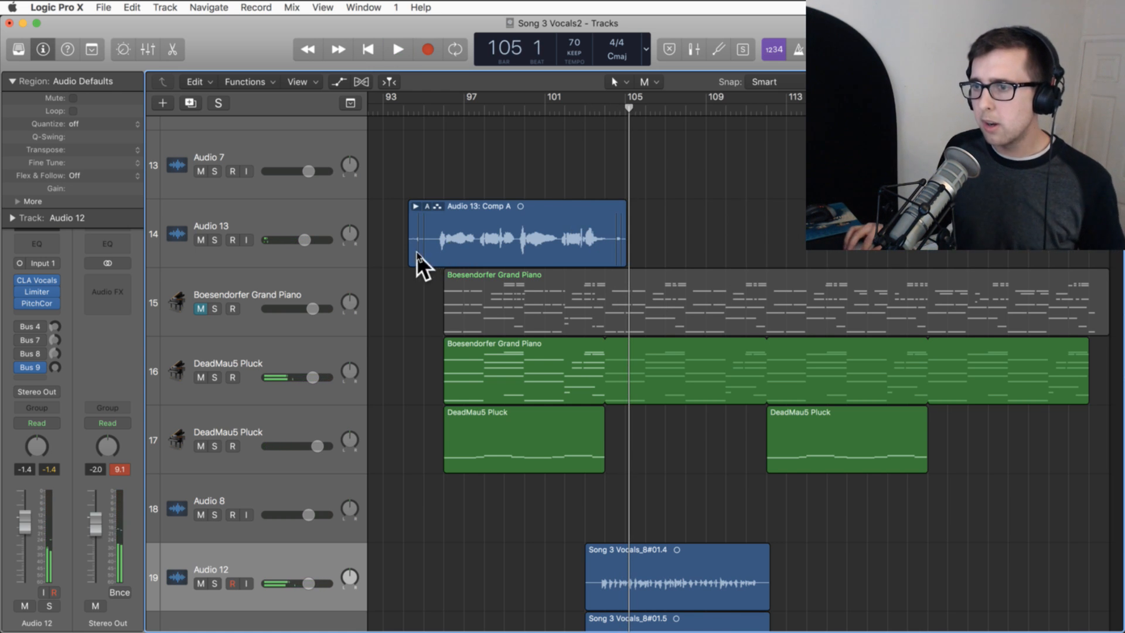
- Assign the Scissors Tool as the secondary tool and split the Audio 13: Comp A region at bar 95
{"action": "left_click_drag", "start_coordinate": [405, 255], "coordinate": [422, 253]}
{"action": "left_click_drag", "start_coordinate": [438, 113], "coordinate": [426, 115]}
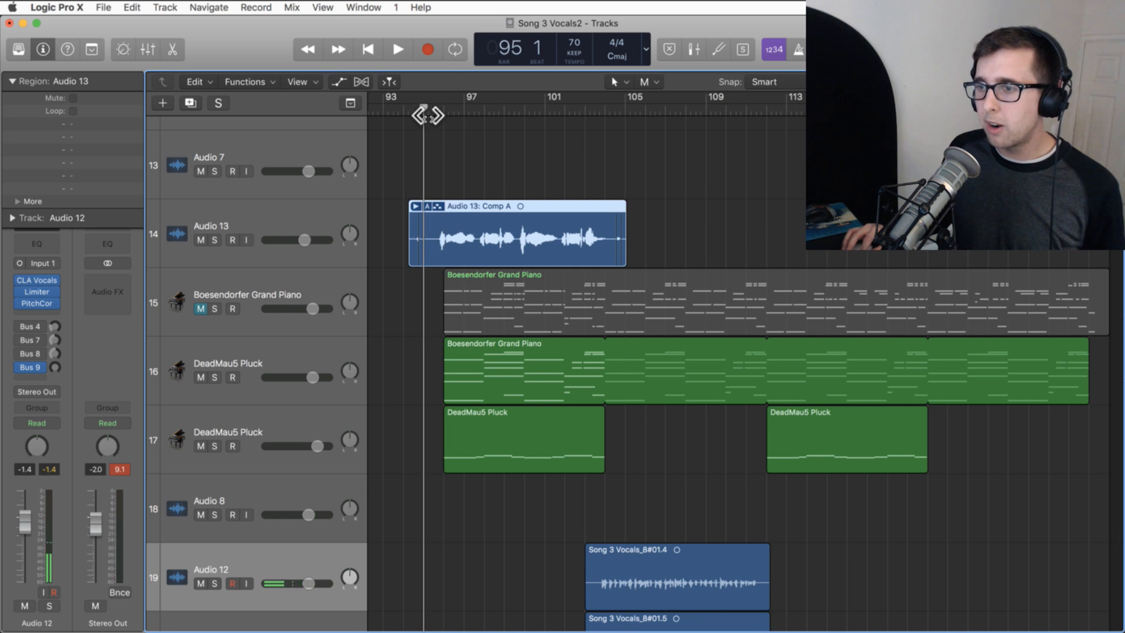
{"action": "left_click", "coordinate": [653, 82]}
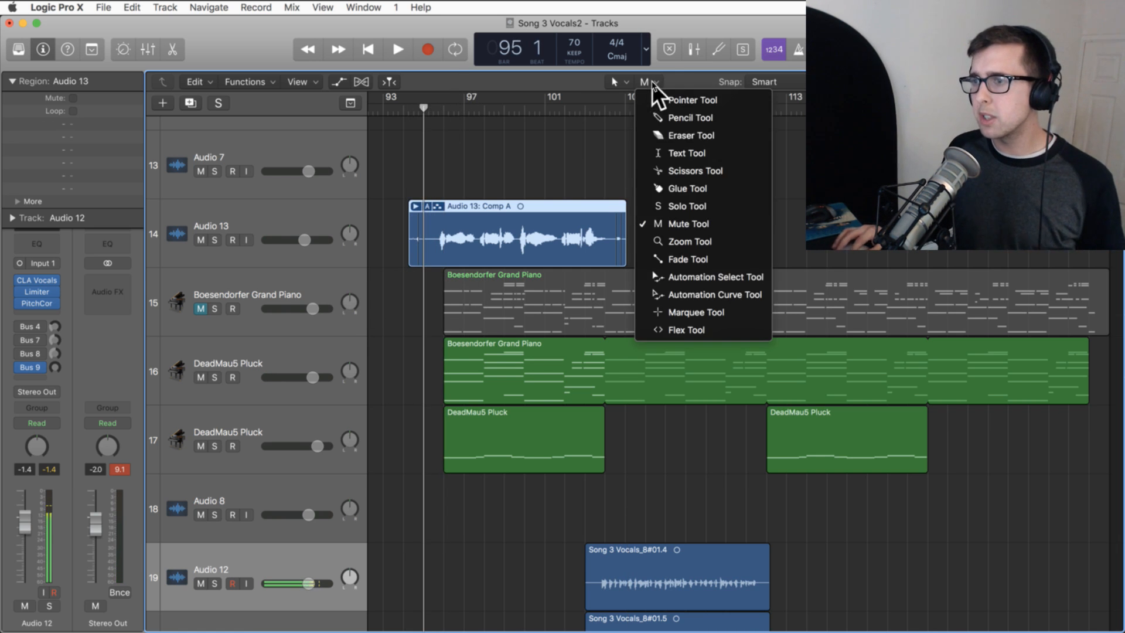
{"action": "left_click", "coordinate": [698, 174]}
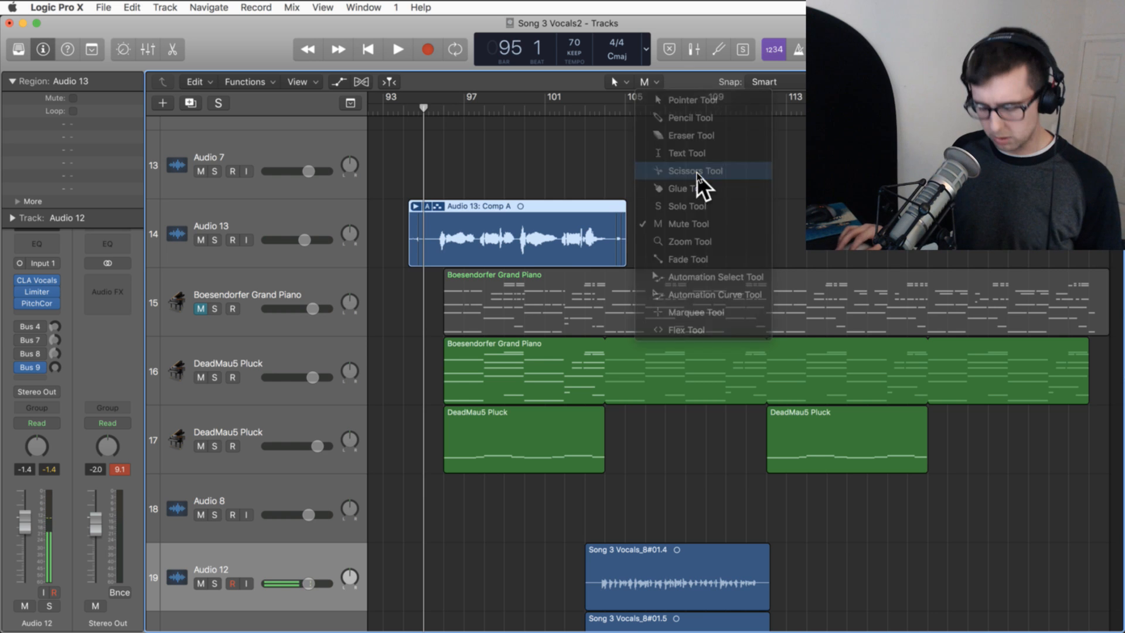
{"action": "left_click", "coordinate": [423, 257], "text": "super"}
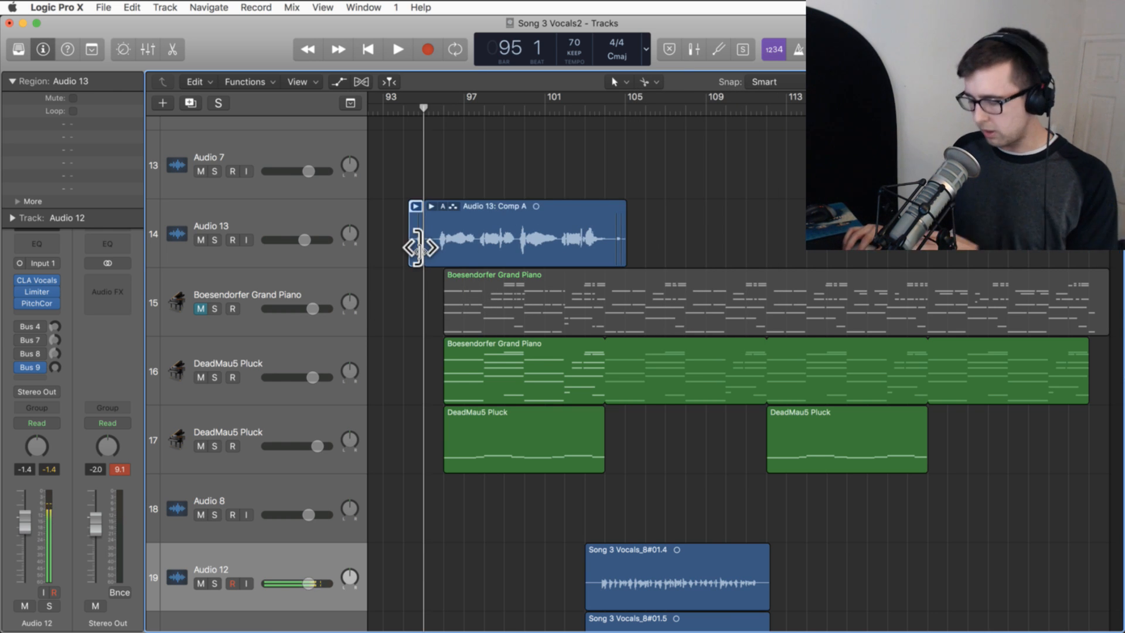
- Delete the Audio 13 piece before bar 95, copy the remaining Comp A region to bar 111, and save the project
{"action": "key", "text": "Delete"}
{"action": "left_click", "coordinate": [466, 232]}
{"action": "left_click_drag", "start_coordinate": [467, 222], "coordinate": [791, 205]}
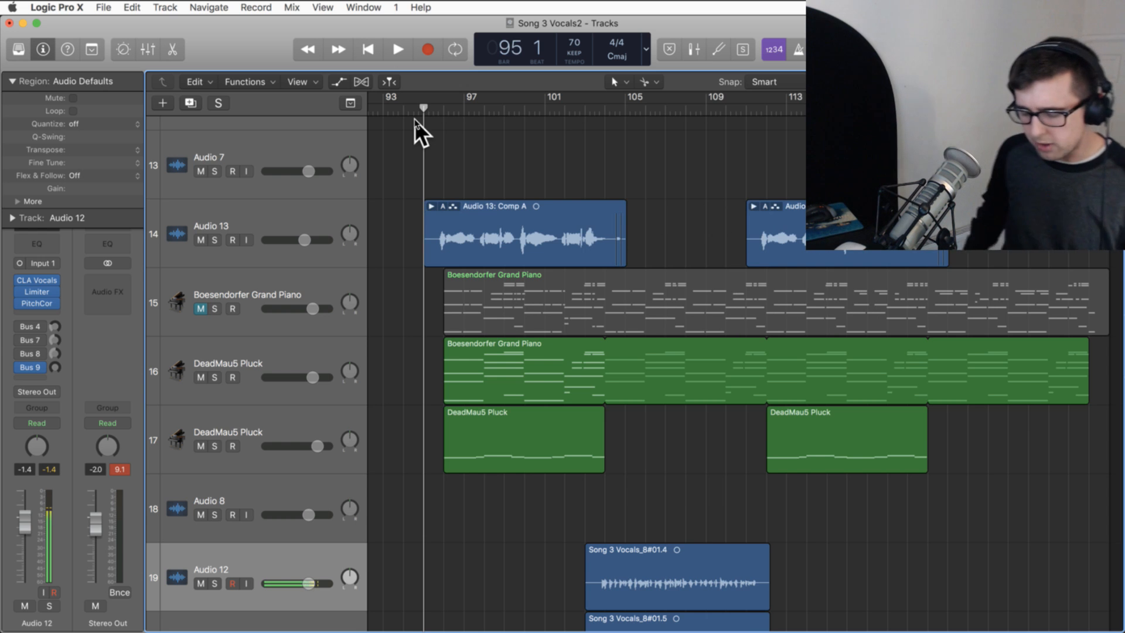
{"action": "key", "text": "super+s"}
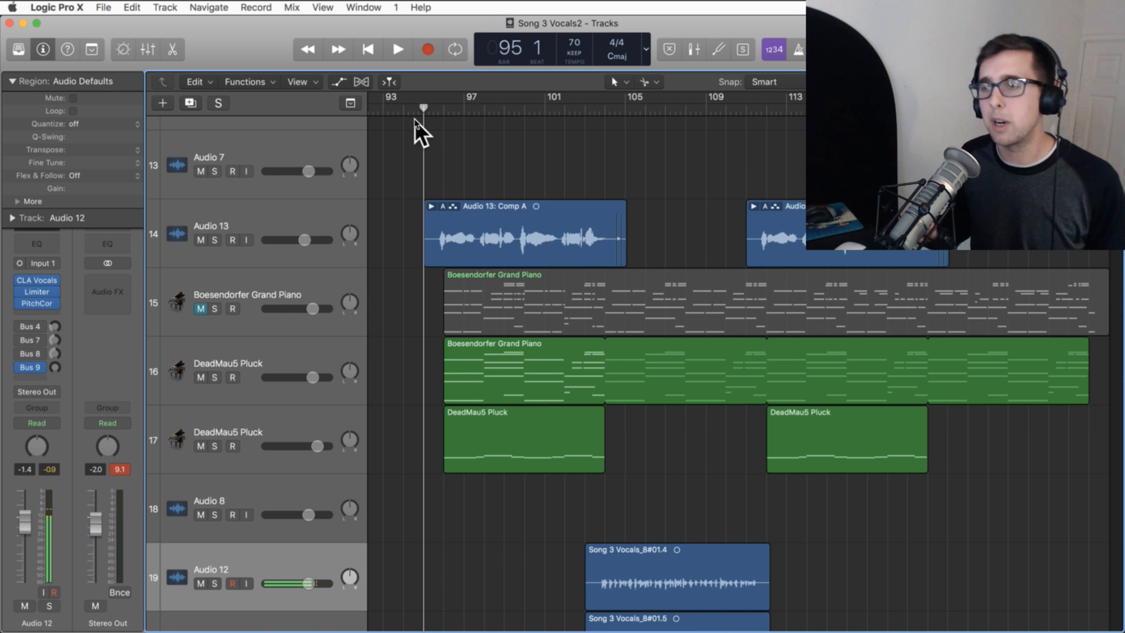
- Play the arrangement from bar 95 up to the copied vocal at bar 111
{"action": "key", "text": "space"}
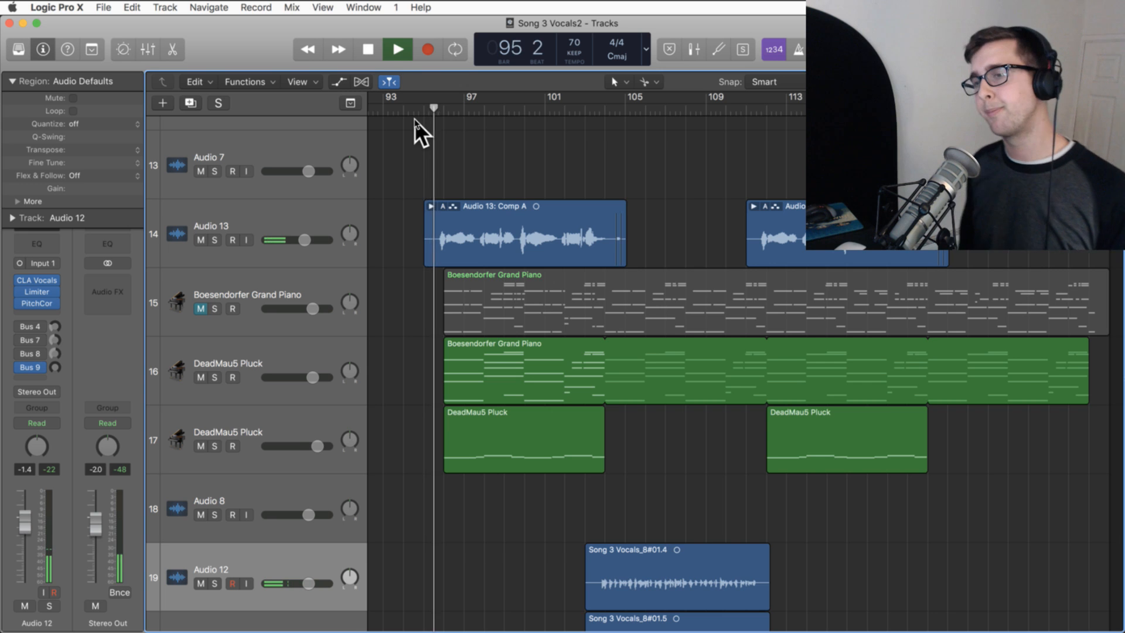
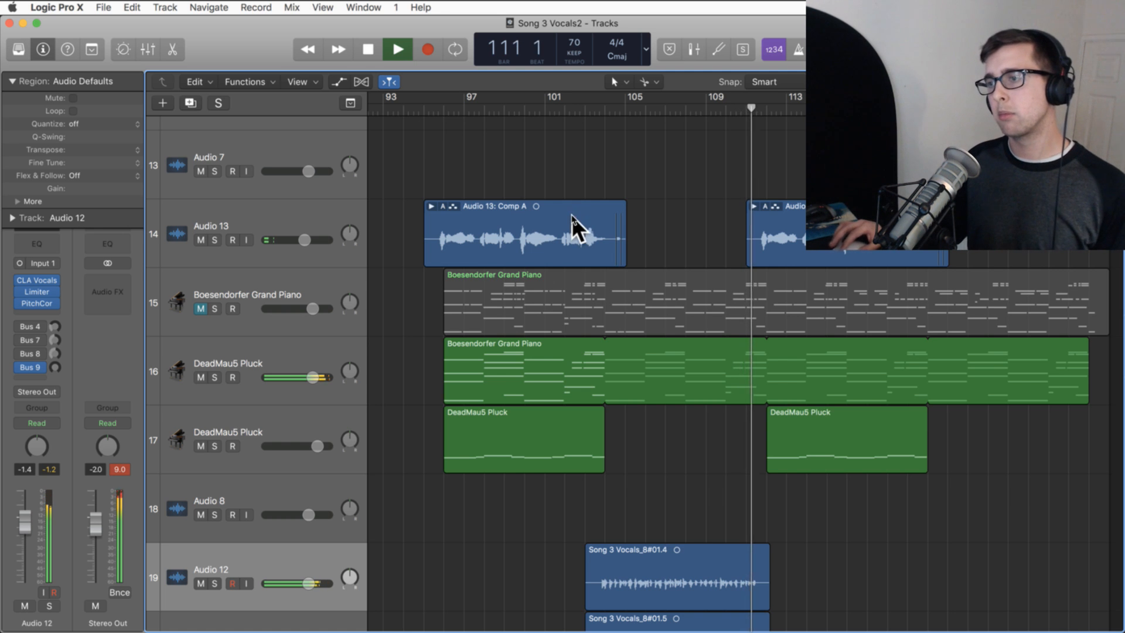
{"action": "scroll", "coordinate": [705, 234], "scroll_direction": "up", "scroll_amount": 15}
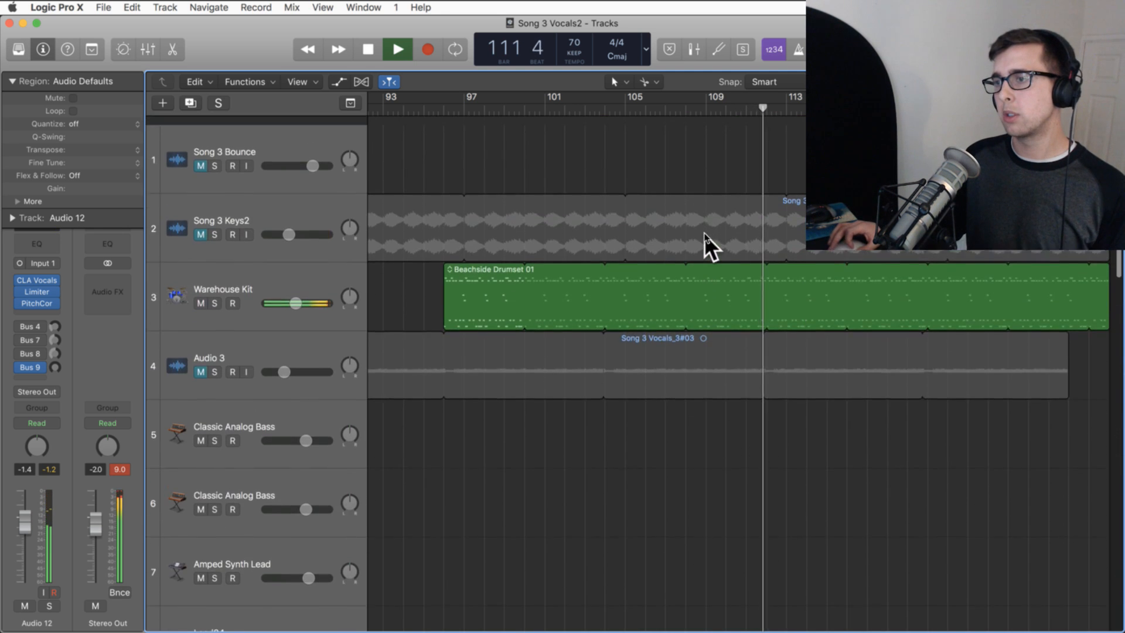
{"action": "key", "text": "space"}
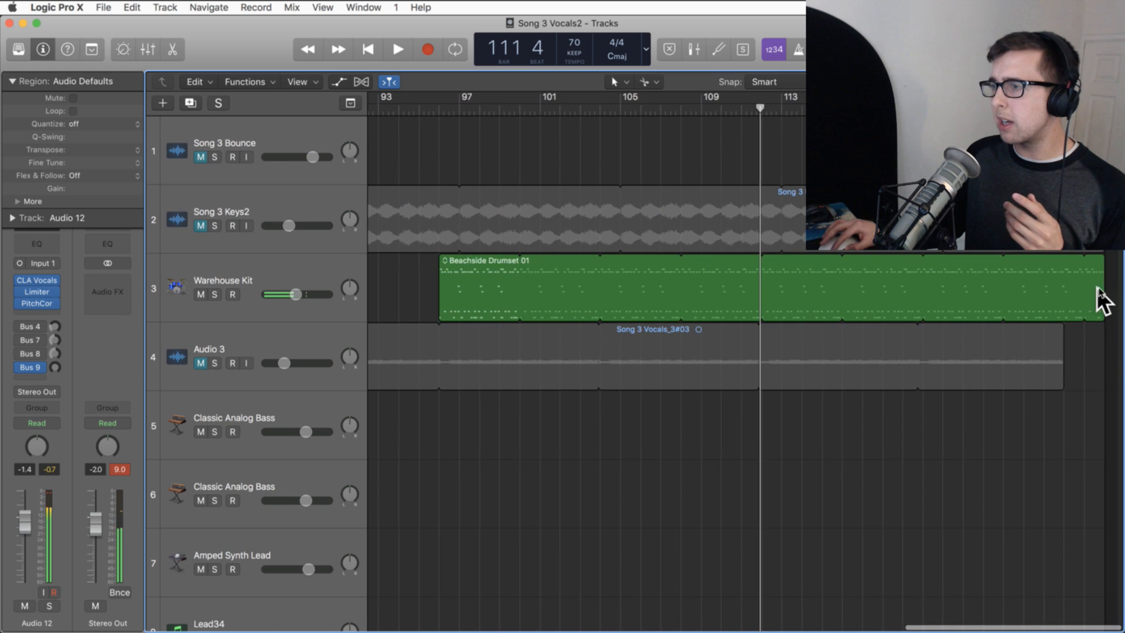
- Shorten the Beachside Drumset 01 loop on the Warehouse Kit track to end at bar 112 and copy the region to bar 112
{"action": "scroll", "coordinate": [1102, 290], "scroll_direction": "left", "scroll_amount": 1}
{"action": "left_click", "coordinate": [1105, 293]}
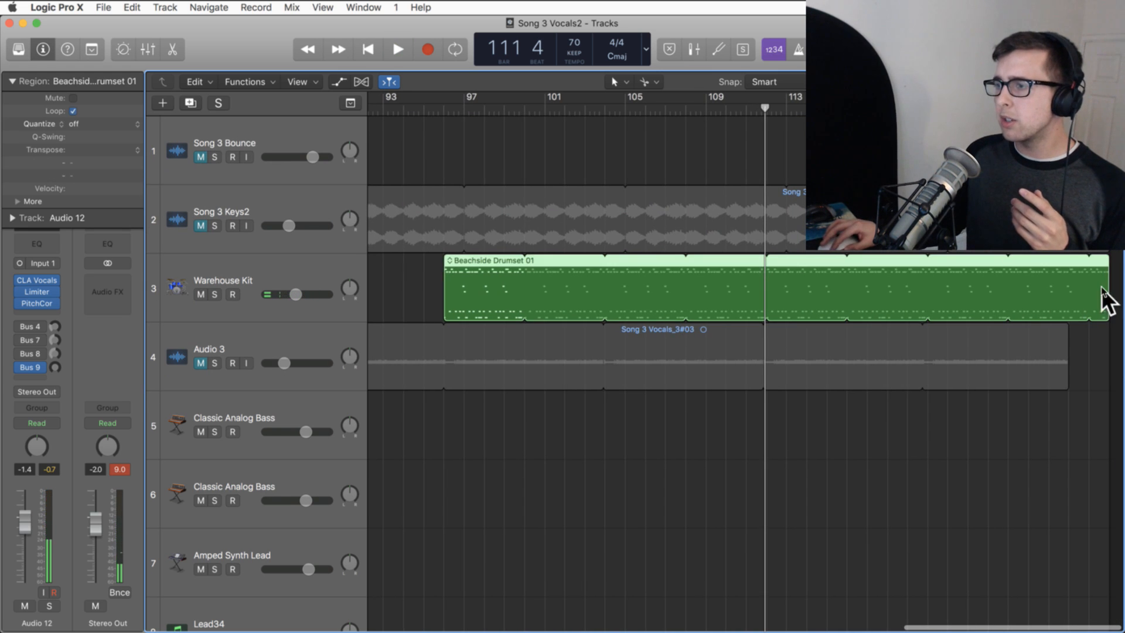
{"action": "left_click_drag", "start_coordinate": [1114, 262], "coordinate": [768, 282]}
{"action": "left_click_drag", "start_coordinate": [480, 259], "coordinate": [797, 265]}
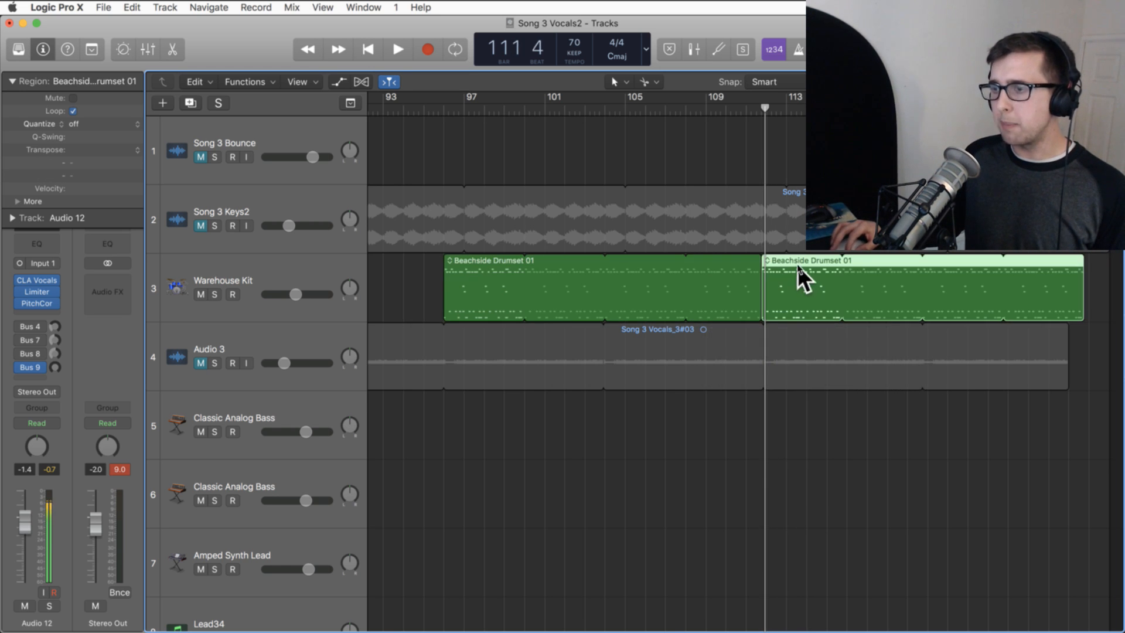
{"action": "key", "text": "super+z"}
{"action": "left_click_drag", "start_coordinate": [468, 258], "coordinate": [793, 272]}
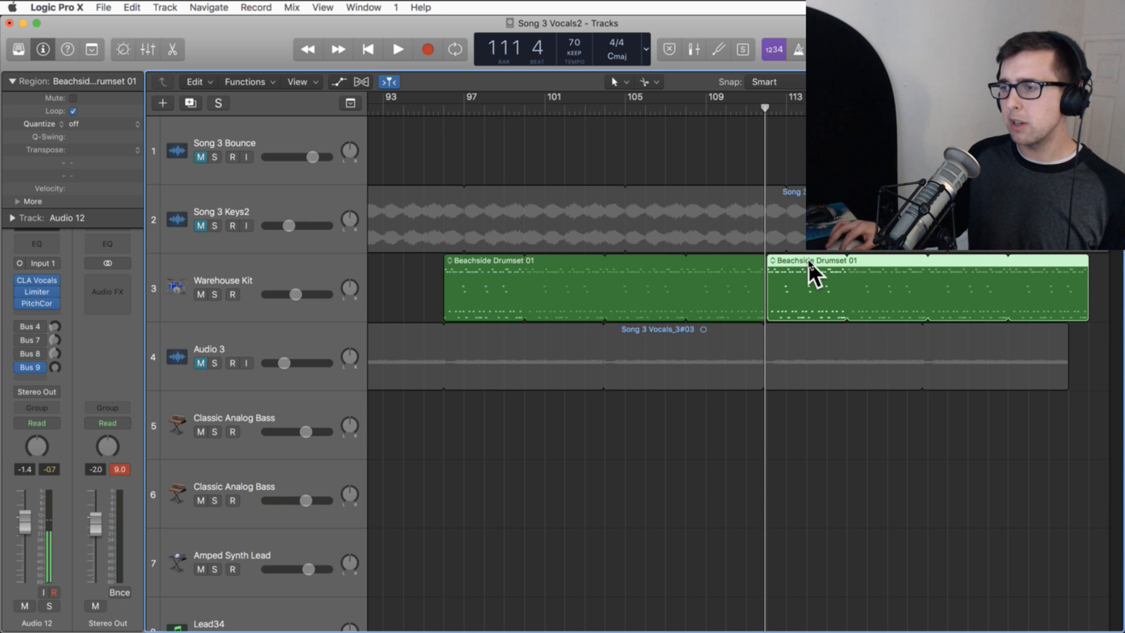
- Open the copied Beachside Drumset 01 region in the Piano Roll at bar 112
{"action": "double_click", "coordinate": [809, 261]}
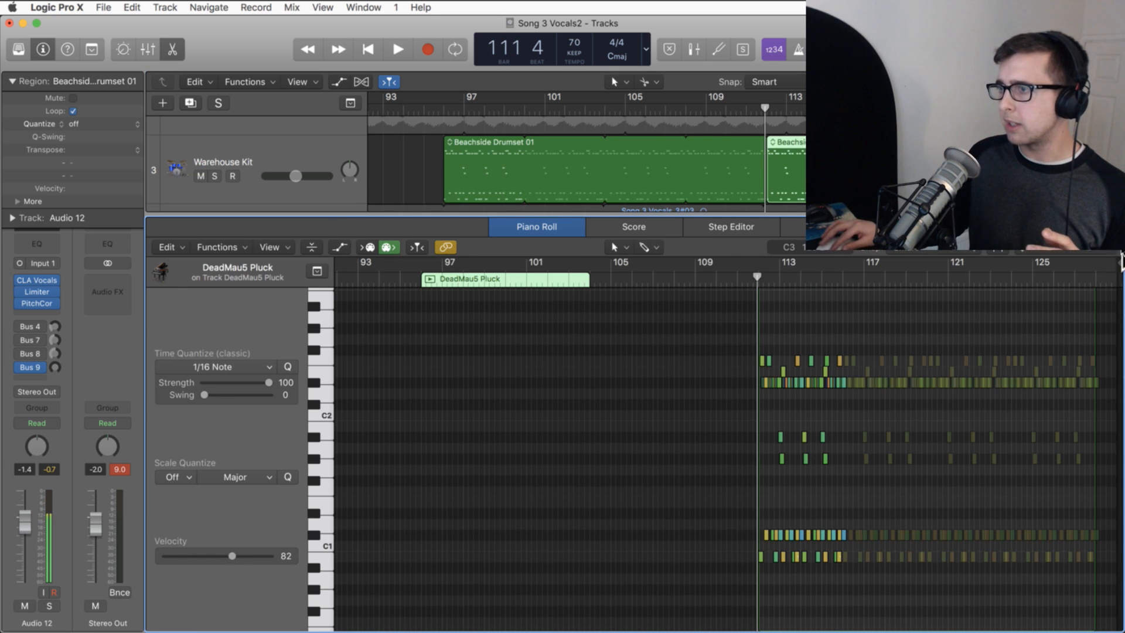
{"action": "left_click_drag", "start_coordinate": [1091, 251], "coordinate": [1114, 260]}
{"action": "scroll", "coordinate": [815, 387], "scroll_direction": "right", "scroll_amount": 10}
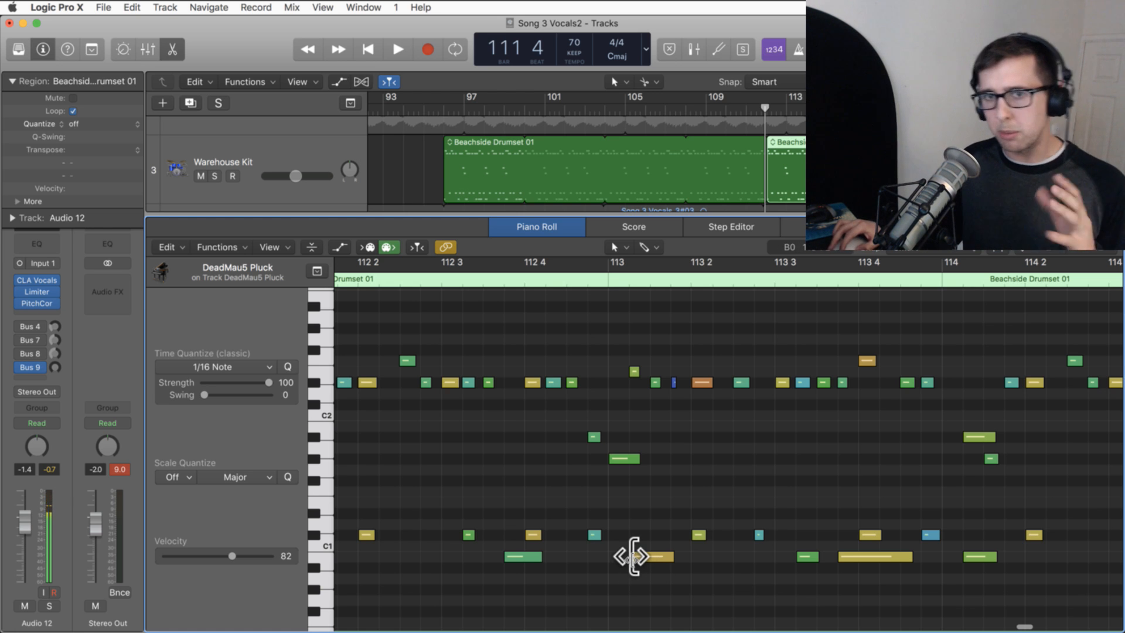
{"action": "scroll", "coordinate": [615, 556], "scroll_direction": "left", "scroll_amount": 5}
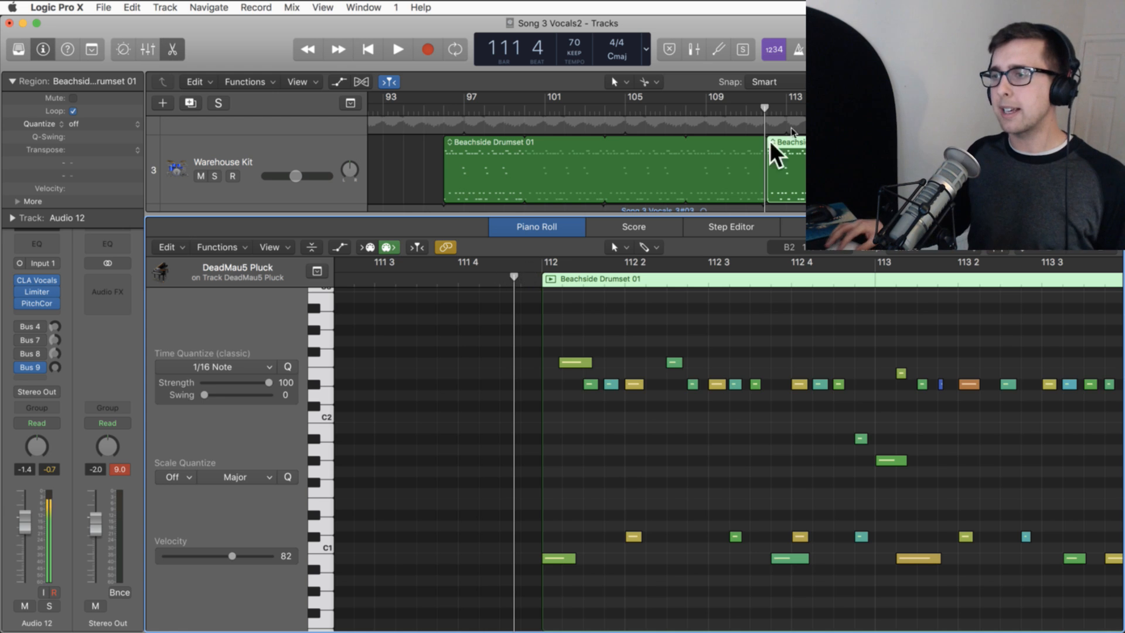
{"action": "scroll", "coordinate": [586, 161], "scroll_direction": "down", "scroll_amount": 1}
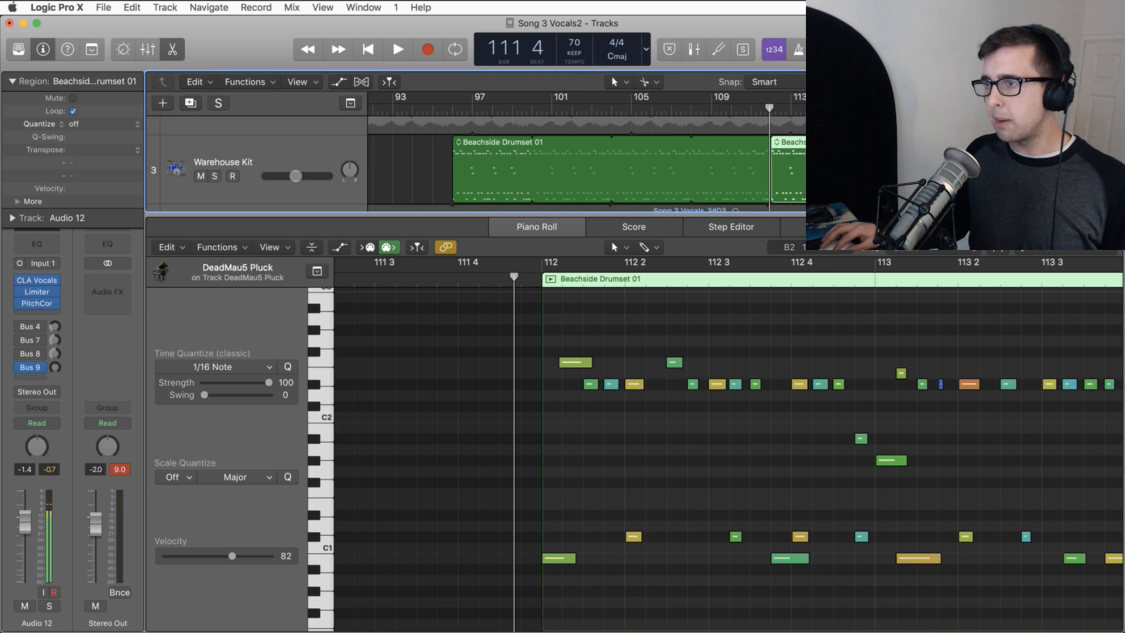
- Color the copied Beachside Drumset 01 region at bar 112 blue
{"action": "right_click", "coordinate": [808, 159]}
{"action": "left_click", "coordinate": [806, 149]}
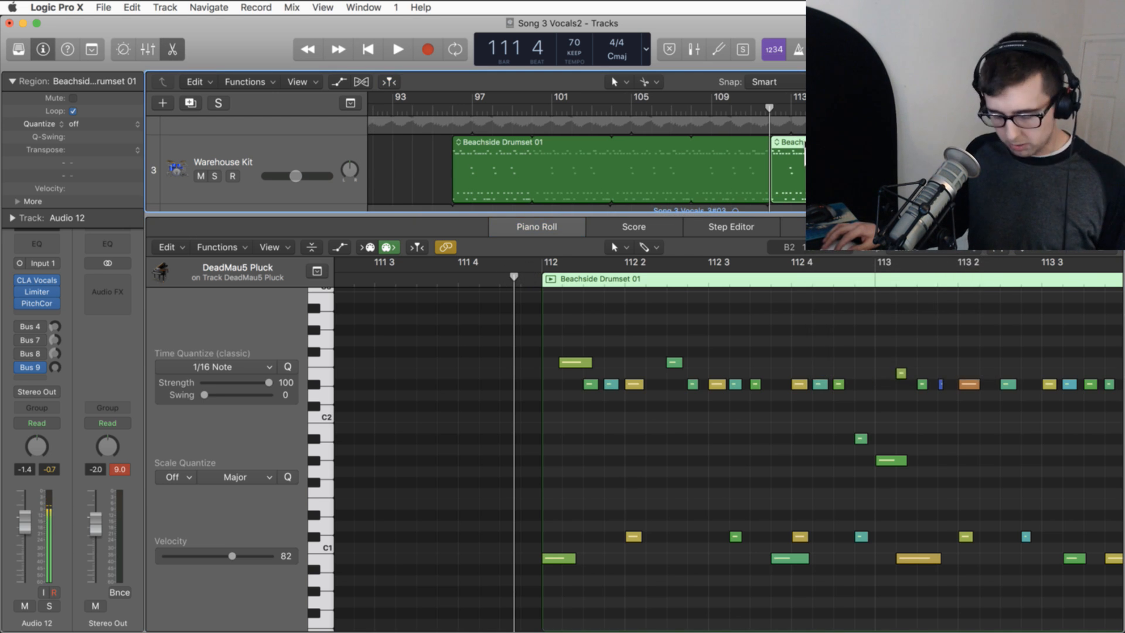
{"action": "right_click", "coordinate": [803, 146]}
{"action": "left_click", "coordinate": [786, 147]}
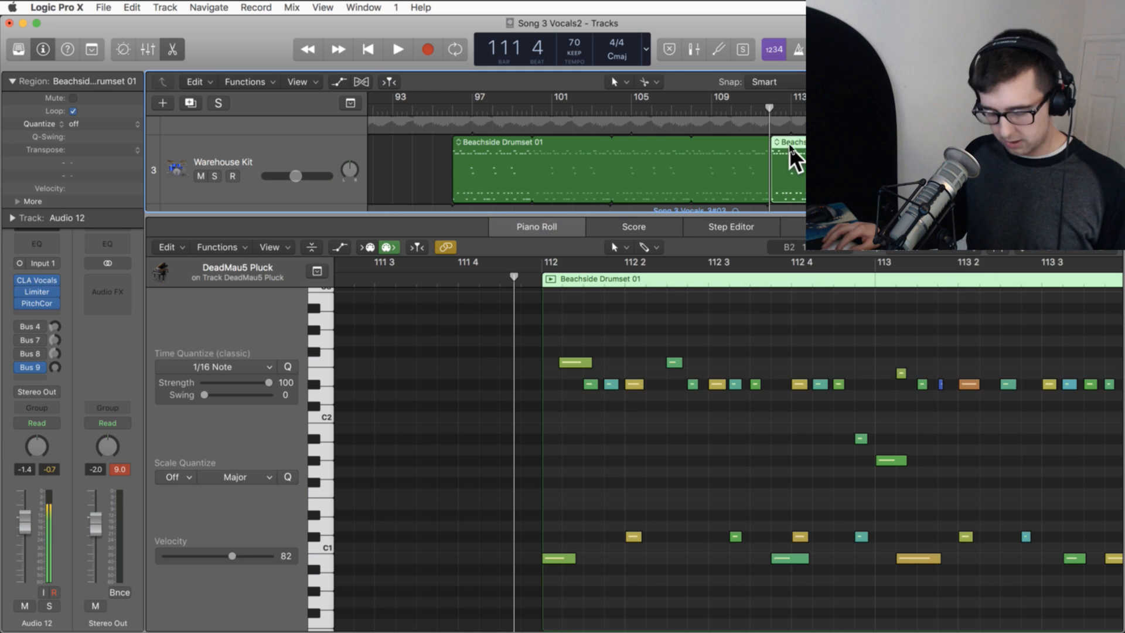
{"action": "left_click", "coordinate": [808, 151]}
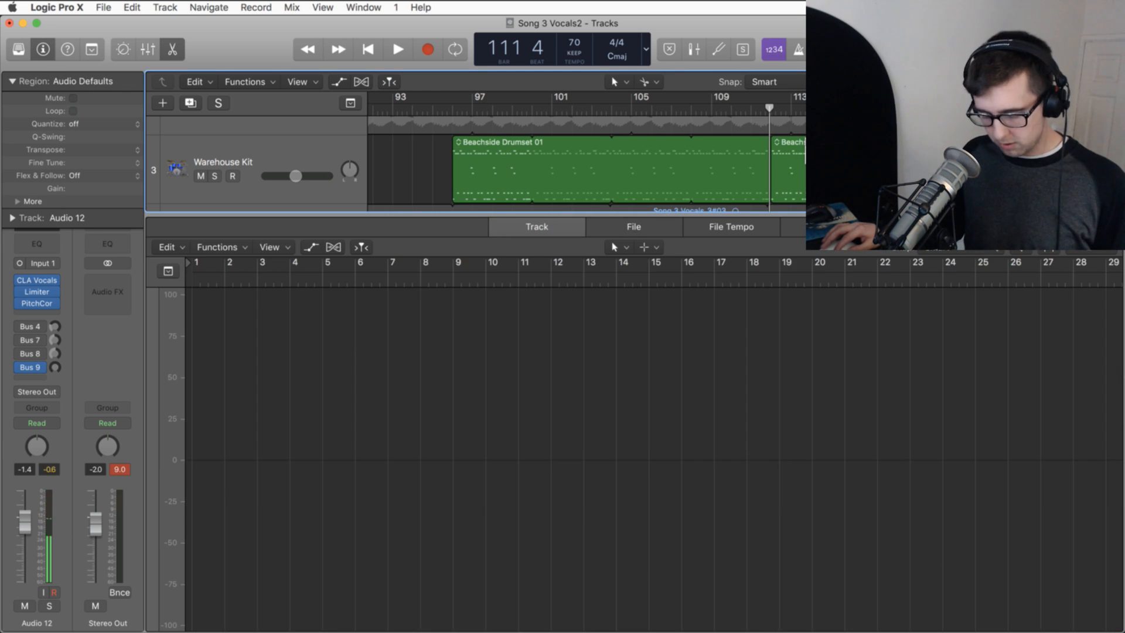
{"action": "key", "text": "alt+c"}
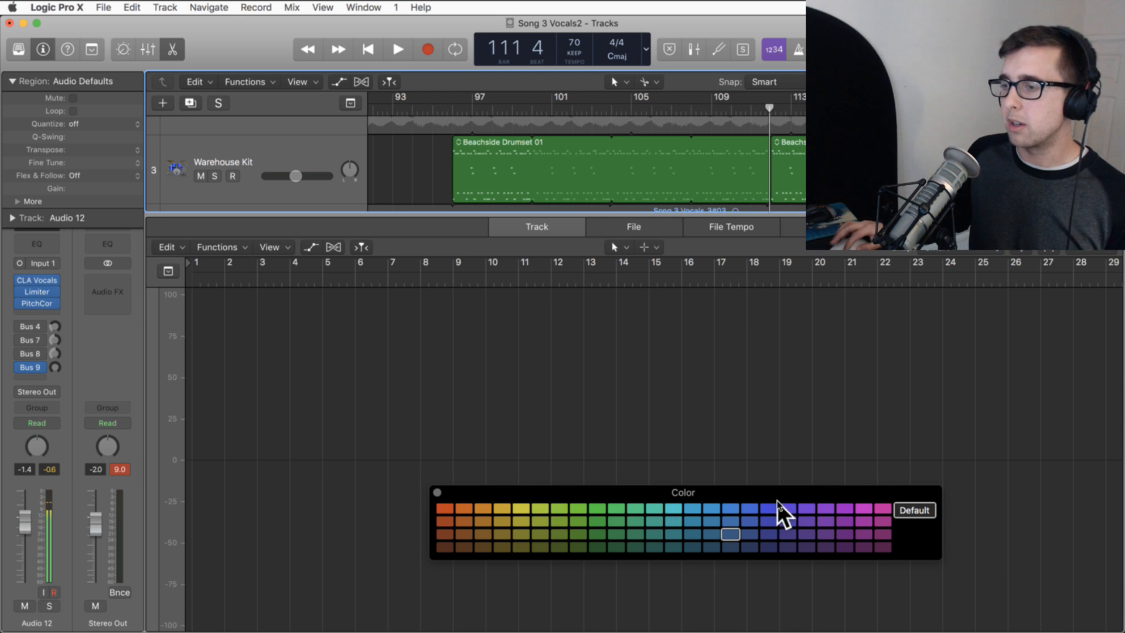
{"action": "left_click", "coordinate": [804, 165]}
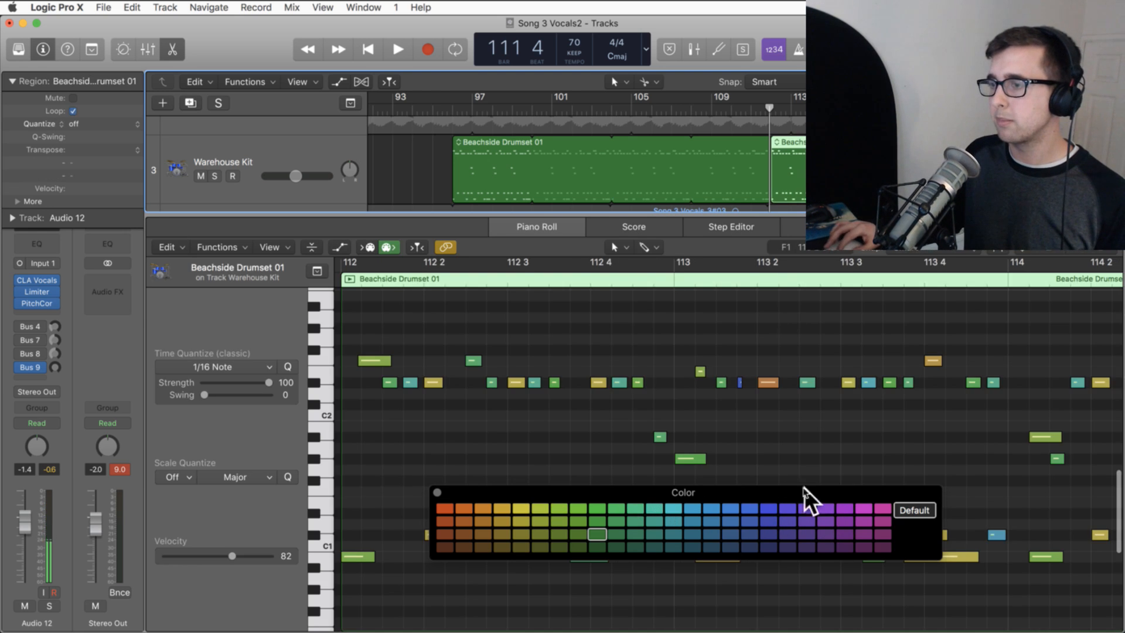
{"action": "left_click", "coordinate": [770, 508]}
{"action": "left_click", "coordinate": [435, 490]}
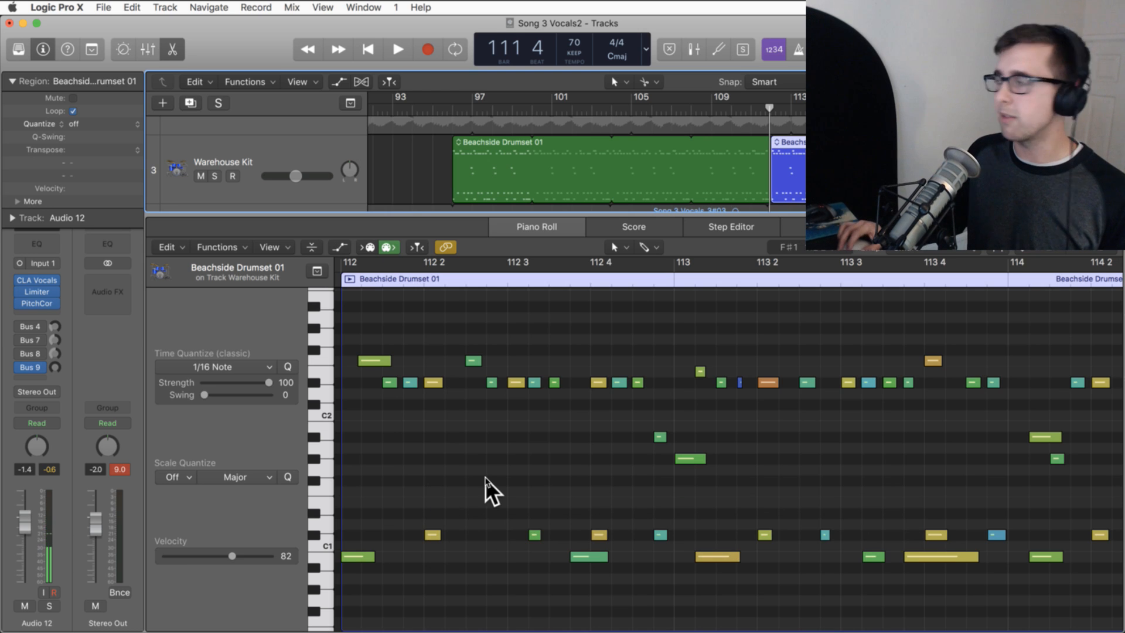
- Play the opening of the blue drum region from bar 112 within the Piano Roll
{"action": "scroll", "coordinate": [392, 296], "scroll_direction": "left", "scroll_amount": 3}
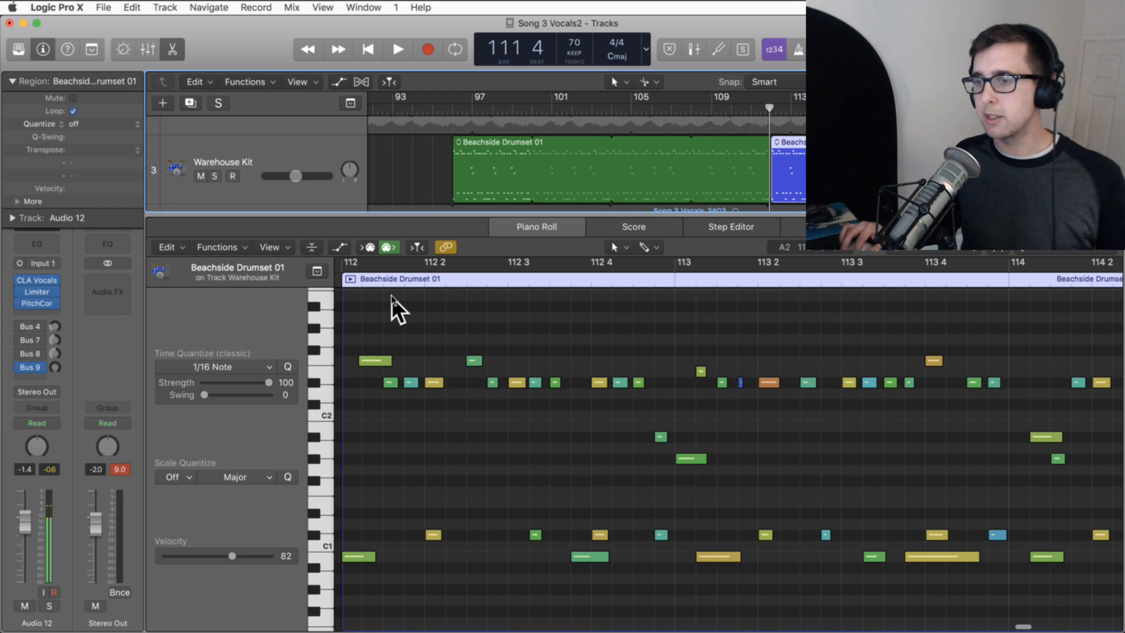
{"action": "left_click", "coordinate": [383, 280]}
{"action": "key", "text": "space"}
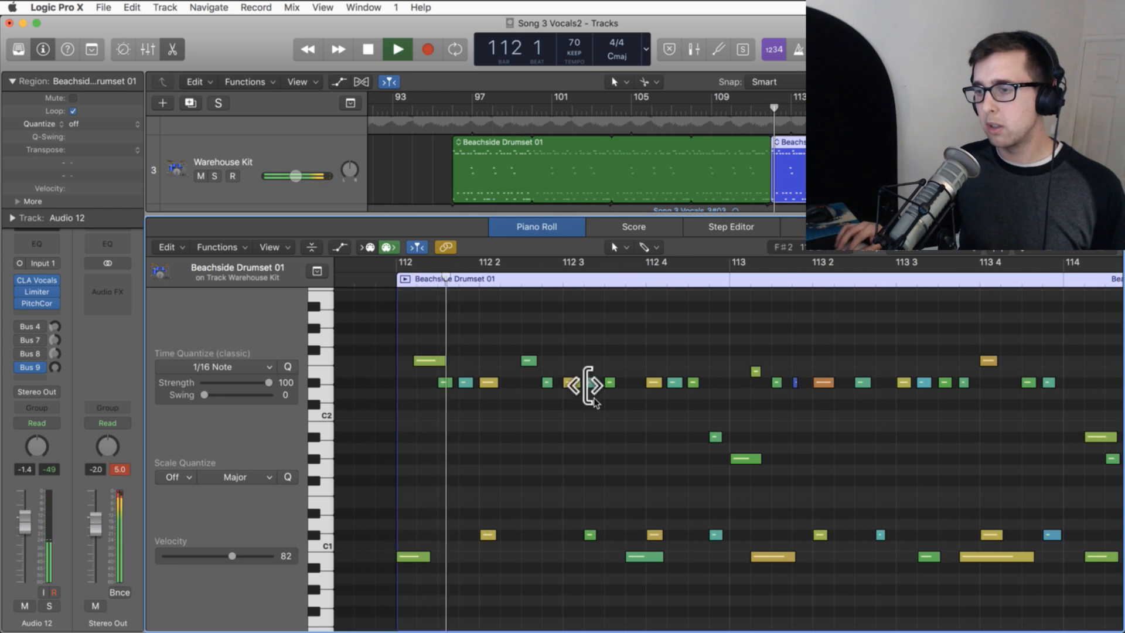
{"action": "key", "text": "space"}
- Copy kick notes on the B0 row to beats 2, 3 and 4 of bar 112, beats 1 to 3 of bar 113, and beat 1 of bar 114
{"action": "mouse_move", "coordinate": [642, 555]}
{"action": "left_mouse_down"}
{"action": "mouse_move", "coordinate": [493, 554]}
{"action": "mouse_move", "coordinate": [654, 557]}
{"action": "left_mouse_up"}
{"action": "scroll", "coordinate": [618, 556], "scroll_direction": "right", "scroll_amount": 3}
{"action": "left_click", "coordinate": [667, 558]}
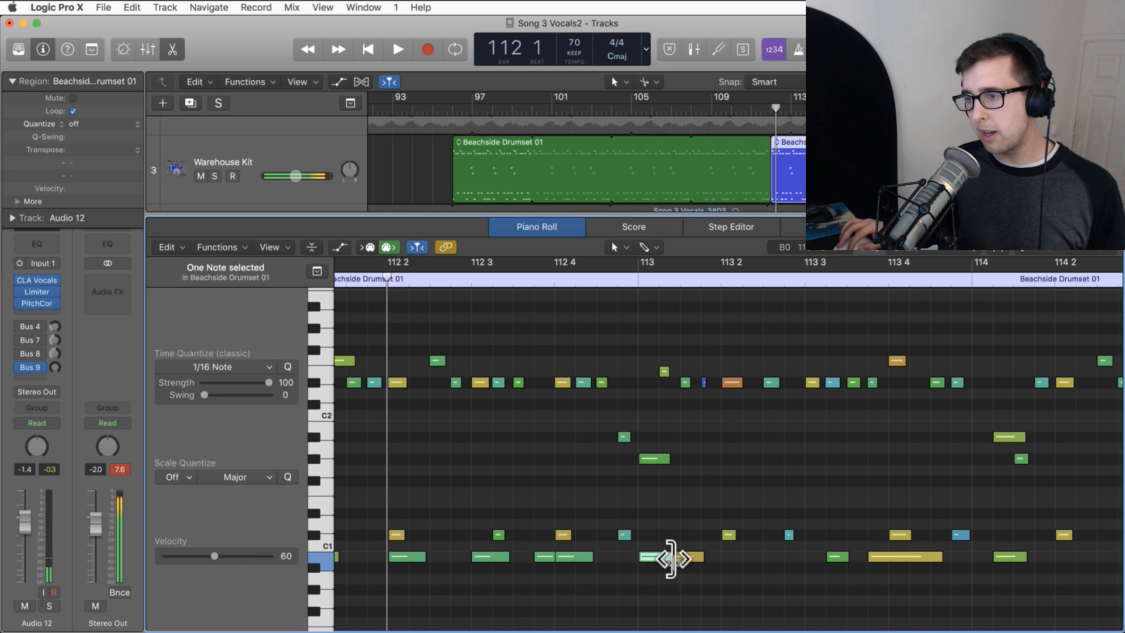
{"action": "left_click_drag", "start_coordinate": [668, 558], "coordinate": [733, 560]}
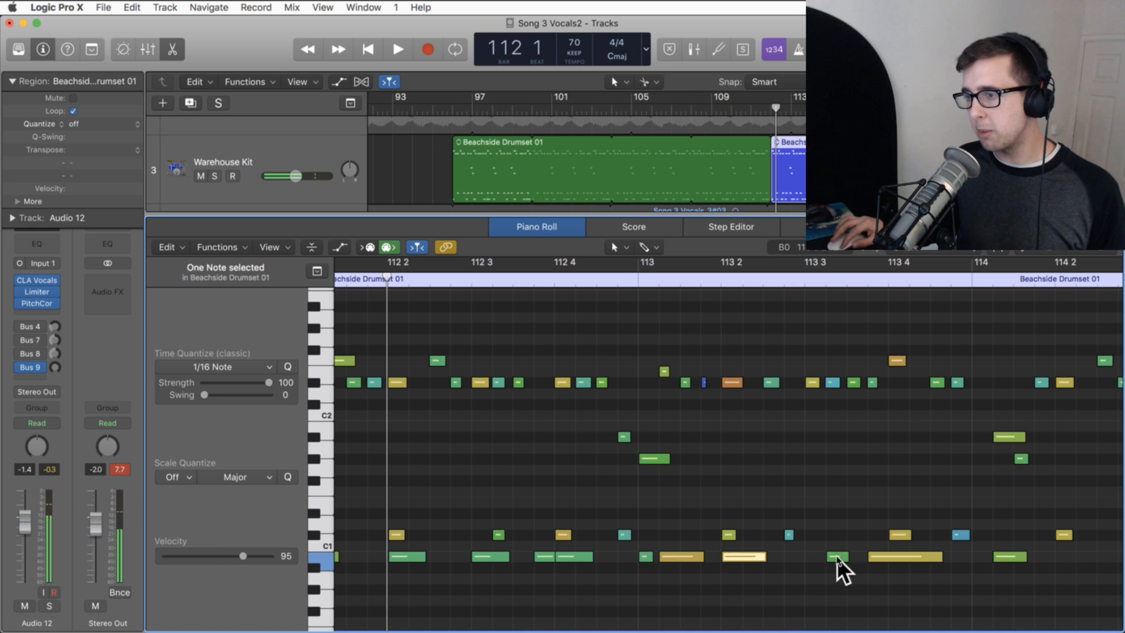
{"action": "left_click_drag", "start_coordinate": [838, 559], "coordinate": [977, 558]}
{"action": "scroll", "coordinate": [982, 571], "scroll_direction": "right", "scroll_amount": 5}
{"action": "scroll", "coordinate": [879, 562], "scroll_direction": "right", "scroll_amount": 8}
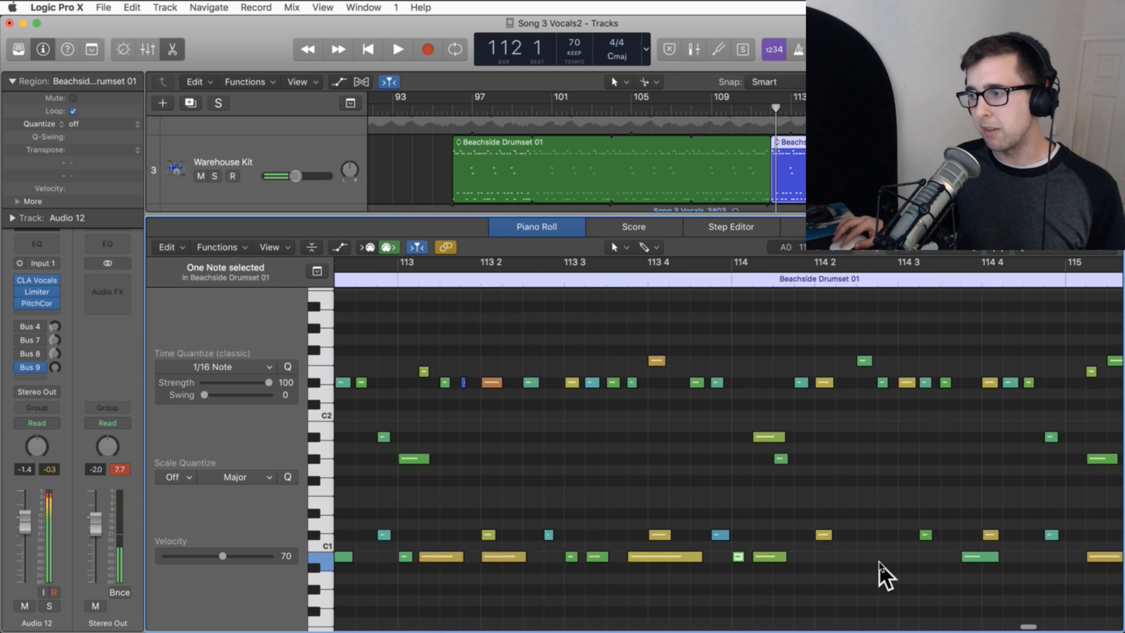
- Copy B0 kick notes to beats 2 and 3 of bar 114 and to beats 1, 2 and 3 of bar 115
{"action": "left_click", "coordinate": [930, 556]}
{"action": "left_click_drag", "start_coordinate": [924, 556], "coordinate": [870, 557]}
{"action": "scroll", "coordinate": [923, 558], "scroll_direction": "right", "scroll_amount": 8}
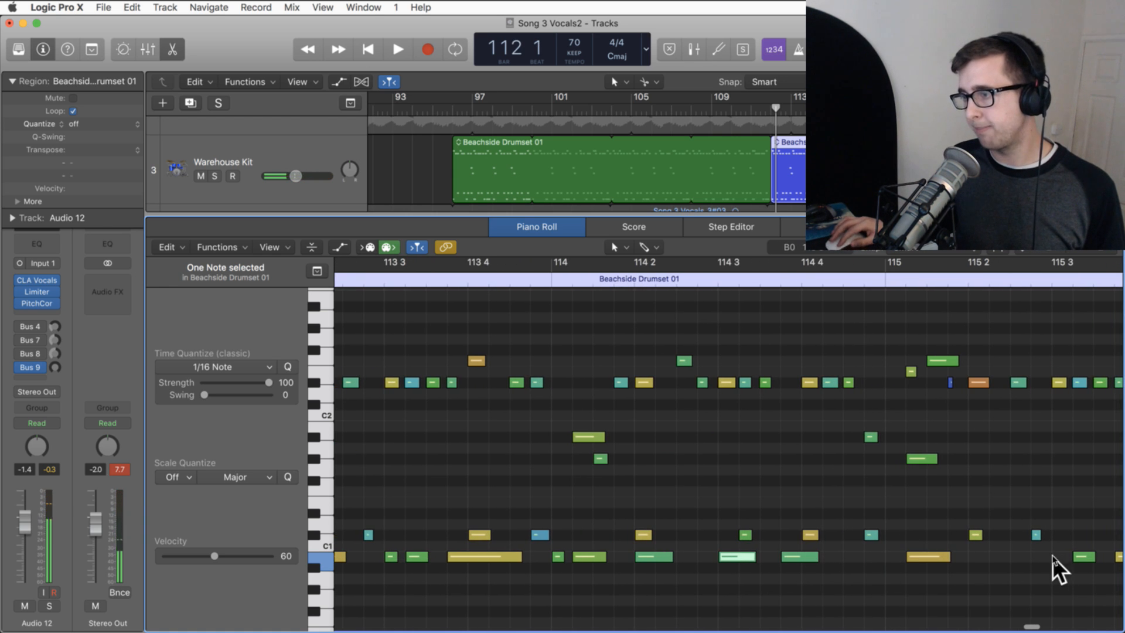
{"action": "left_click_drag", "start_coordinate": [1085, 556], "coordinate": [966, 557]}
{"action": "scroll", "coordinate": [890, 561], "scroll_direction": "down", "scroll_amount": 1}
{"action": "scroll", "coordinate": [887, 557], "scroll_direction": "down", "scroll_amount": 1}
{"action": "scroll", "coordinate": [966, 560], "scroll_direction": "right", "scroll_amount": 3}
{"action": "left_click_drag", "start_coordinate": [842, 560], "coordinate": [916, 558]}
{"action": "scroll", "coordinate": [932, 571], "scroll_direction": "right", "scroll_amount": 3}
{"action": "scroll", "coordinate": [932, 572], "scroll_direction": "right", "scroll_amount": 2}
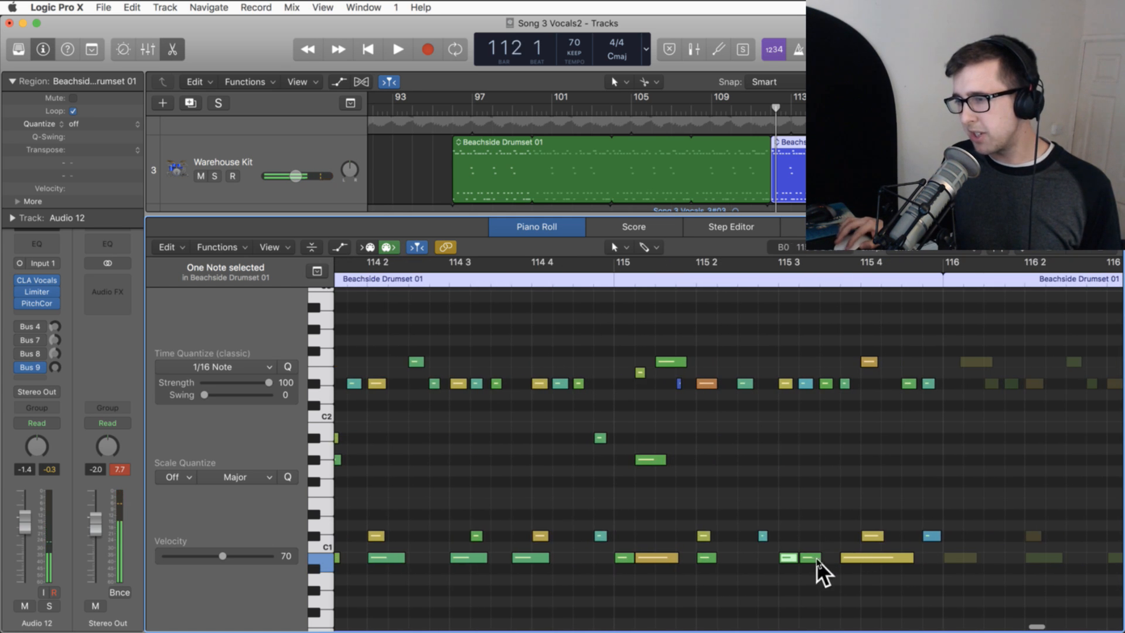
- Close the Piano Roll and play the edited drums from bar 112 with the Warehouse Kit track soloed
{"action": "left_click", "coordinate": [173, 47]}
{"action": "left_click", "coordinate": [761, 110]}
{"action": "key", "text": "space"}
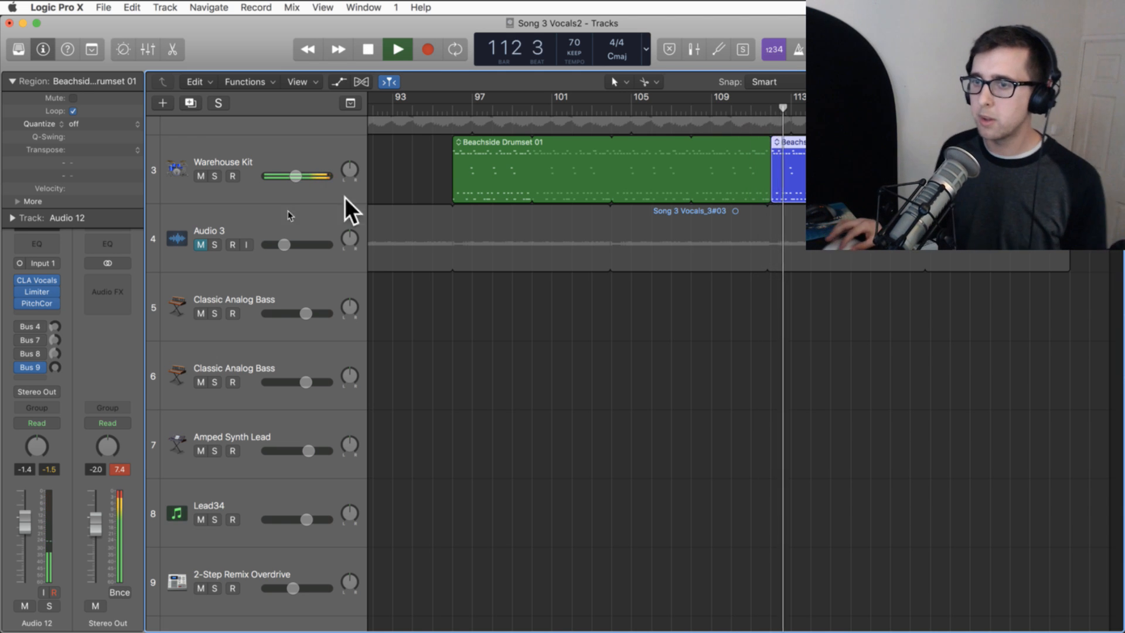
{"action": "left_click", "coordinate": [215, 176]}
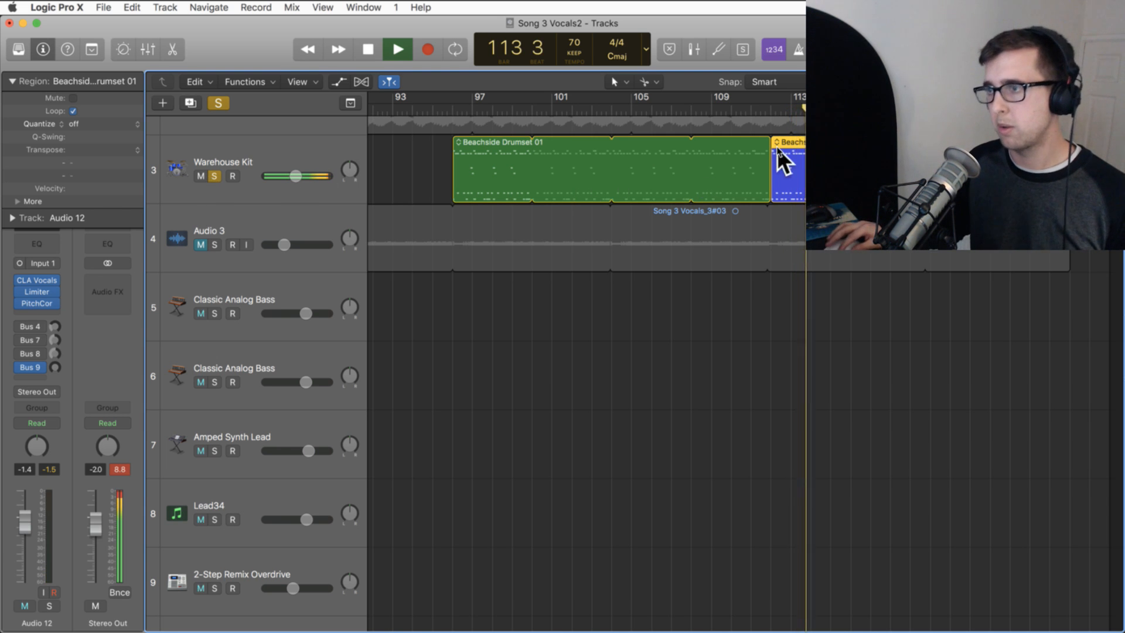
- Reopen the blue drum region in the Piano Roll, stop playback, and enlarge the editor around bar 112
{"action": "double_click", "coordinate": [788, 157]}
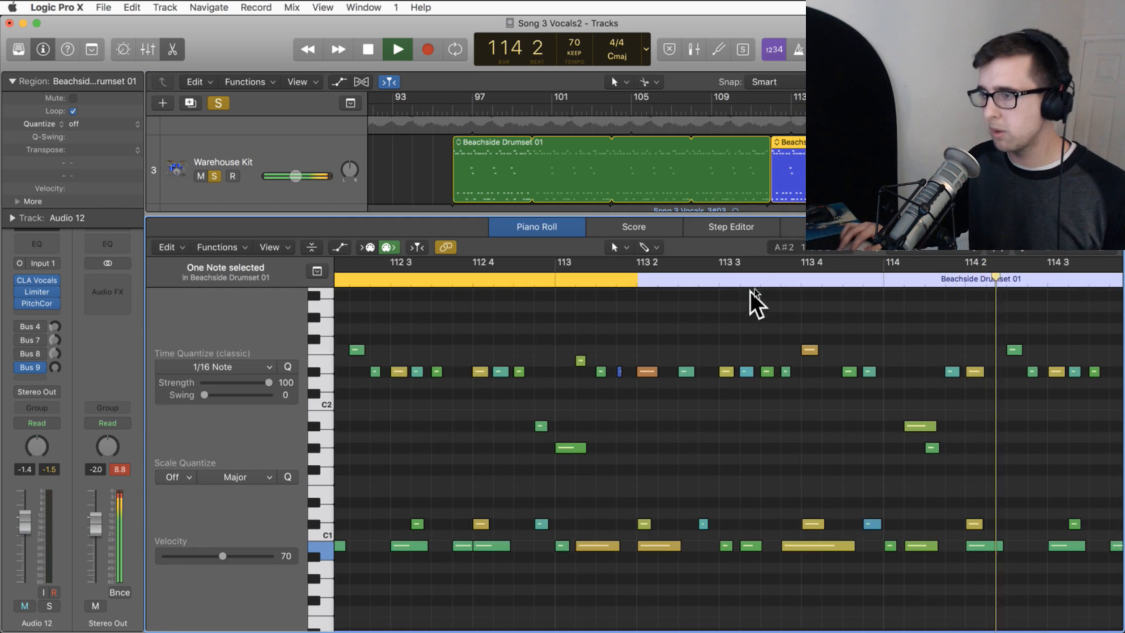
{"action": "key", "text": "space"}
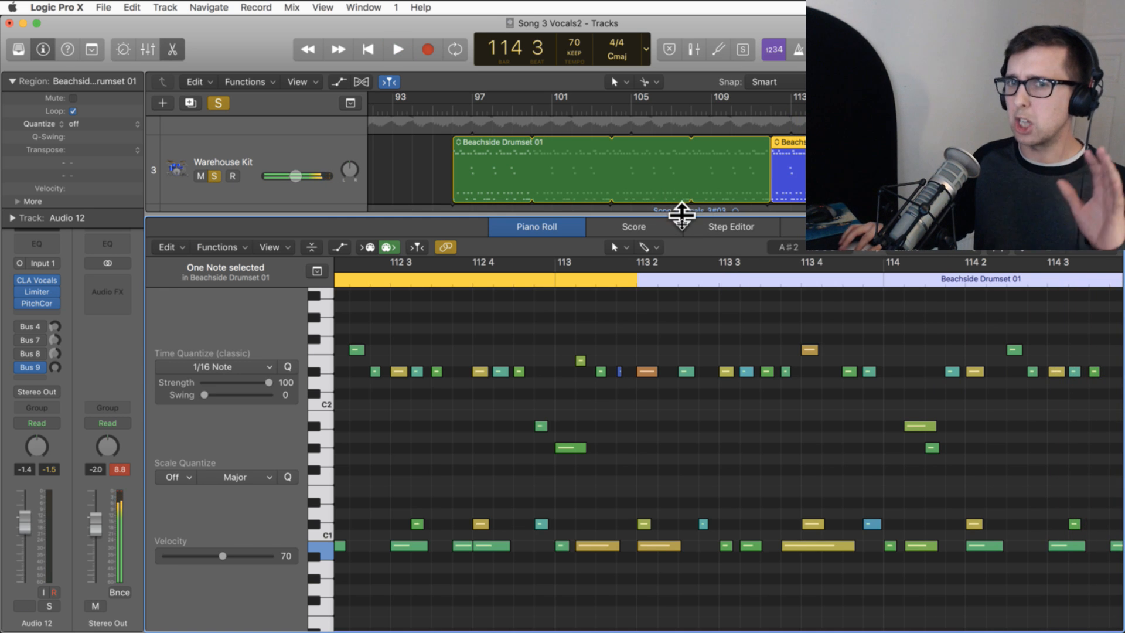
{"action": "left_click_drag", "start_coordinate": [681, 216], "coordinate": [683, 149]}
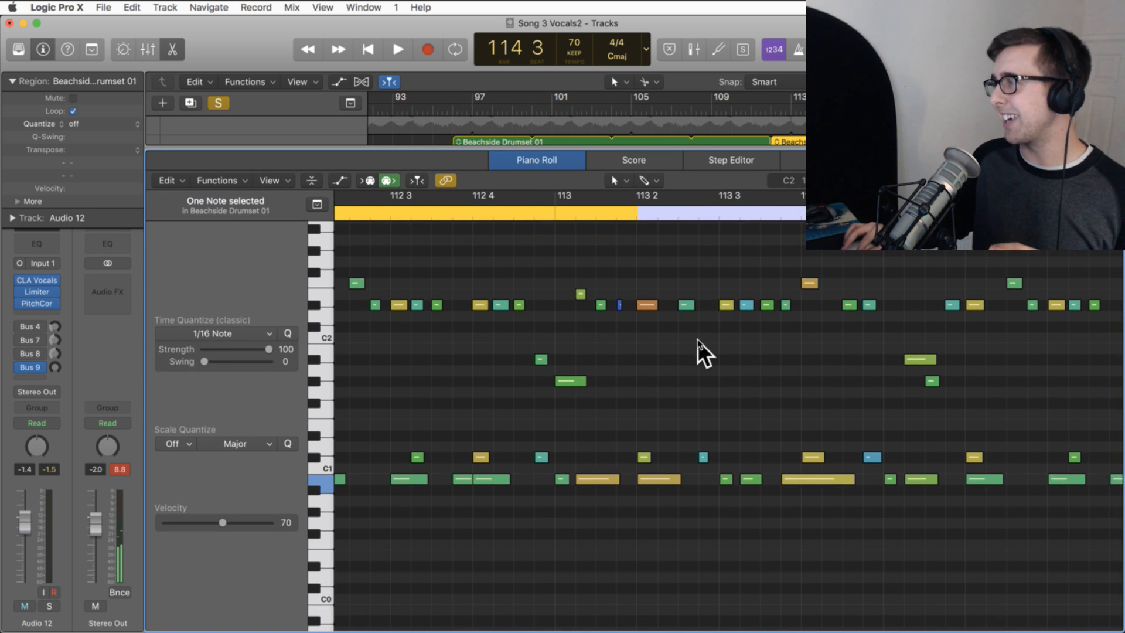
{"action": "scroll", "coordinate": [698, 340], "scroll_direction": "left", "scroll_amount": 5}
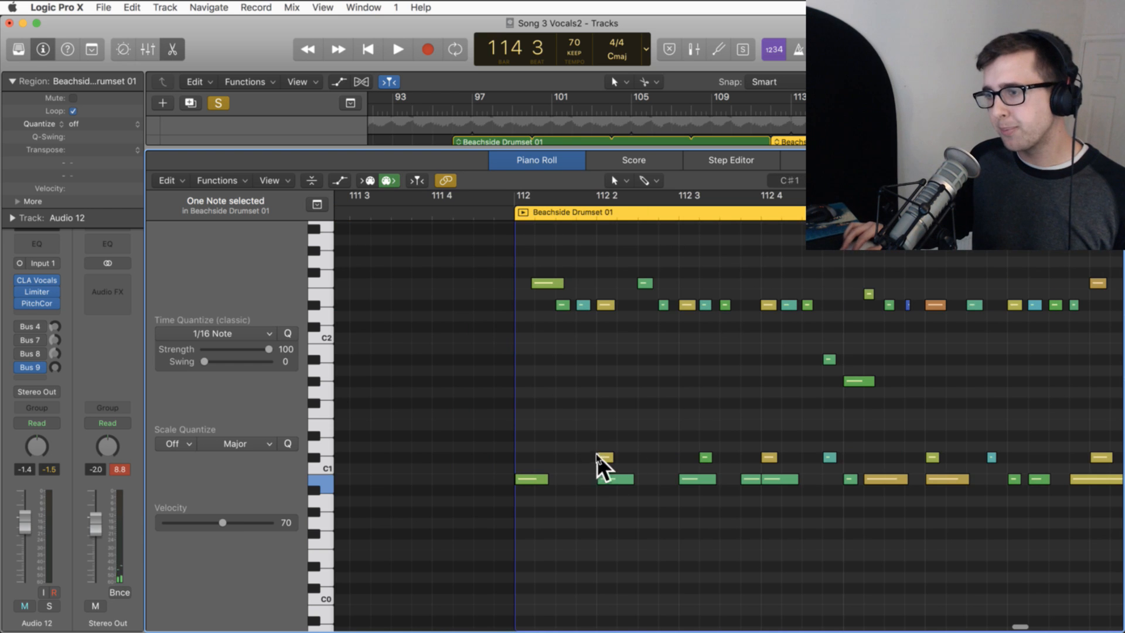
- Audition the individual drum notes on the C#1 row in bar 112
{"action": "left_click", "coordinate": [604, 457]}
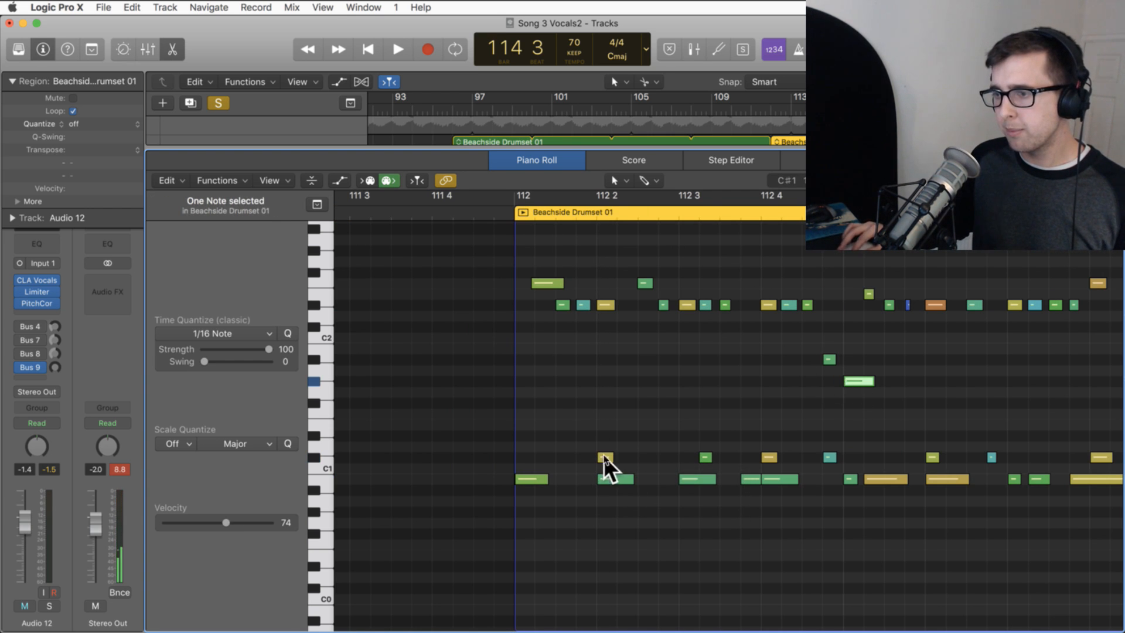
{"action": "left_click", "coordinate": [706, 456]}
{"action": "left_click", "coordinate": [770, 456]}
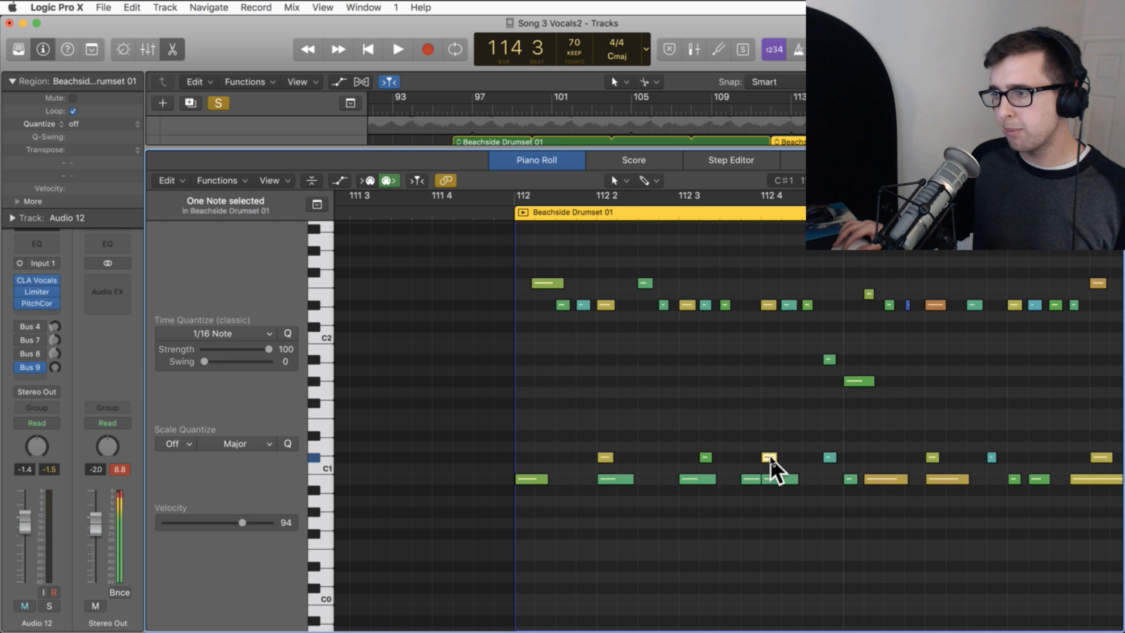
{"action": "scroll", "coordinate": [768, 456], "scroll_direction": "right", "scroll_amount": 7}
{"action": "scroll", "coordinate": [769, 456], "scroll_direction": "left", "scroll_amount": 8}
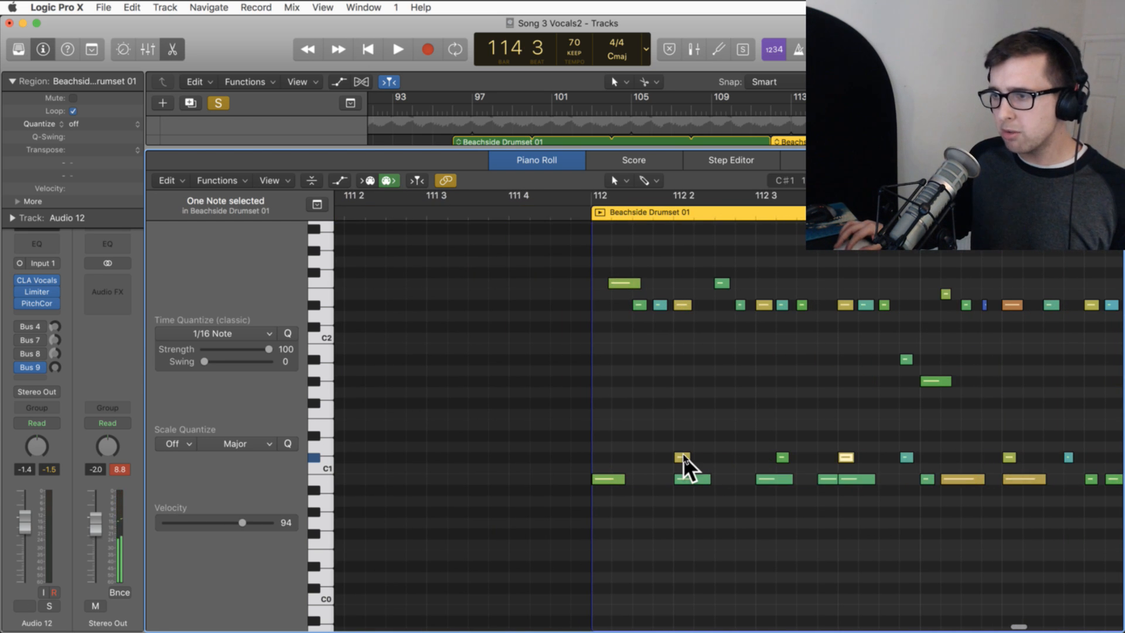
- Copy the beat 2 C#1 note to the D#1 row at bar 112 beat 4 and bar 113 beat 3, with both velocities at 20
{"action": "mouse_move", "coordinate": [683, 455]}
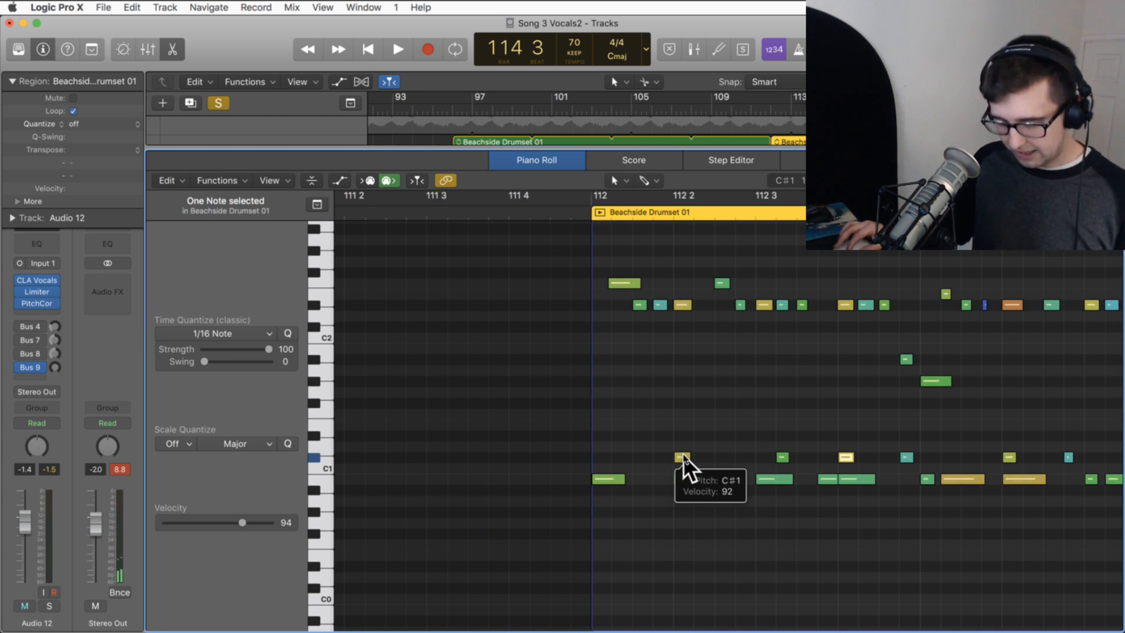
{"action": "left_click_drag", "start_coordinate": [683, 455], "coordinate": [850, 440]}
{"action": "scroll", "coordinate": [833, 440], "scroll_direction": "right", "scroll_amount": 6}
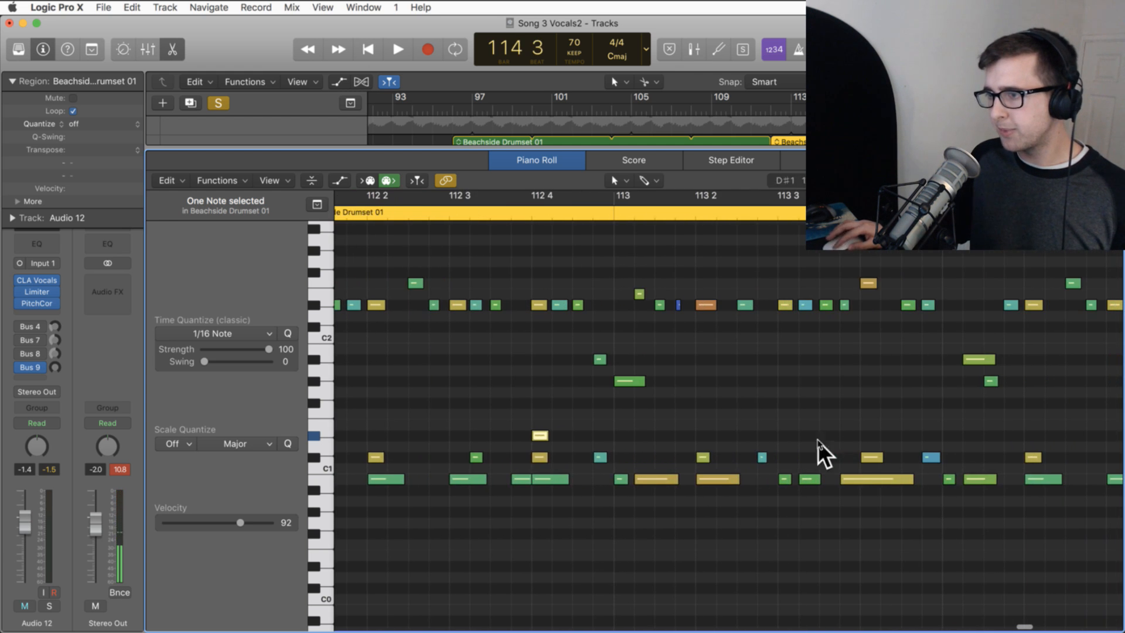
{"action": "left_click_drag", "start_coordinate": [543, 436], "coordinate": [498, 442]}
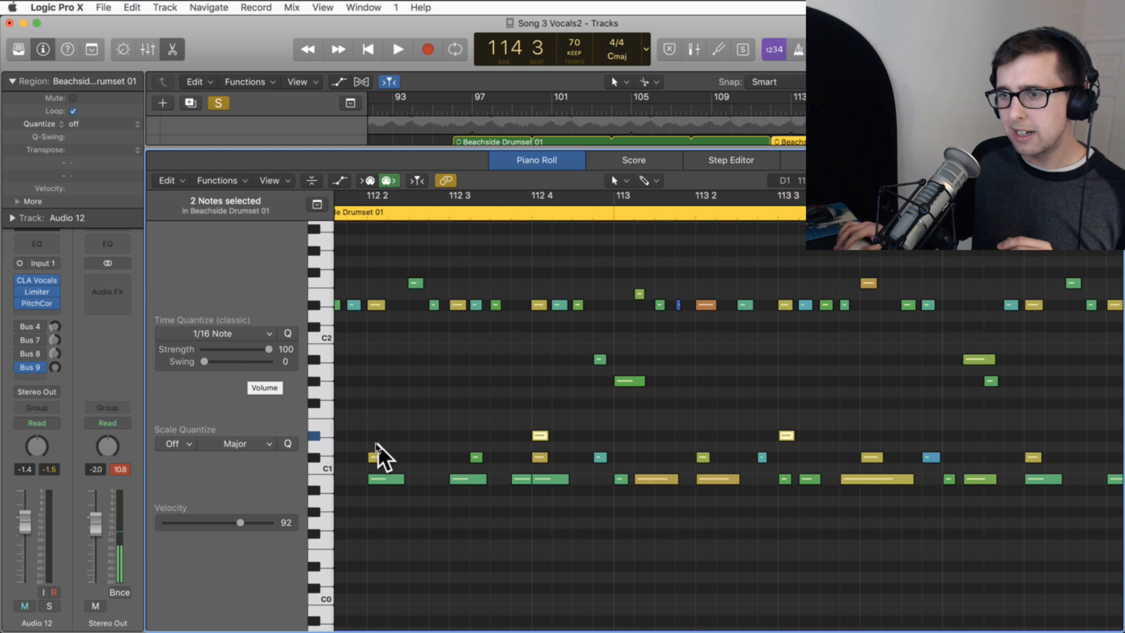
{"action": "left_click_drag", "start_coordinate": [241, 522], "coordinate": [184, 522]}
{"action": "left_click", "coordinate": [637, 389]}
- Copy the two D#1 notes to beat 3 of bar 114 and beat 2 of bar 115
{"action": "scroll", "coordinate": [638, 389], "scroll_direction": "right", "scroll_amount": 5}
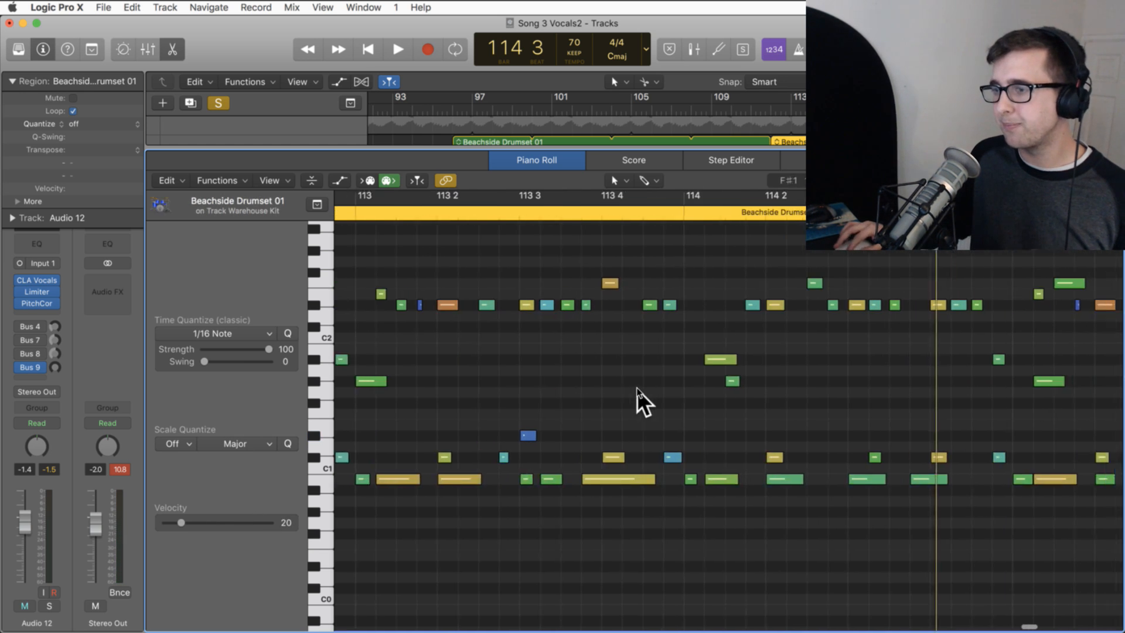
{"action": "left_click_drag", "start_coordinate": [1094, 181], "coordinate": [1081, 180]}
{"action": "left_click", "coordinate": [662, 435]}
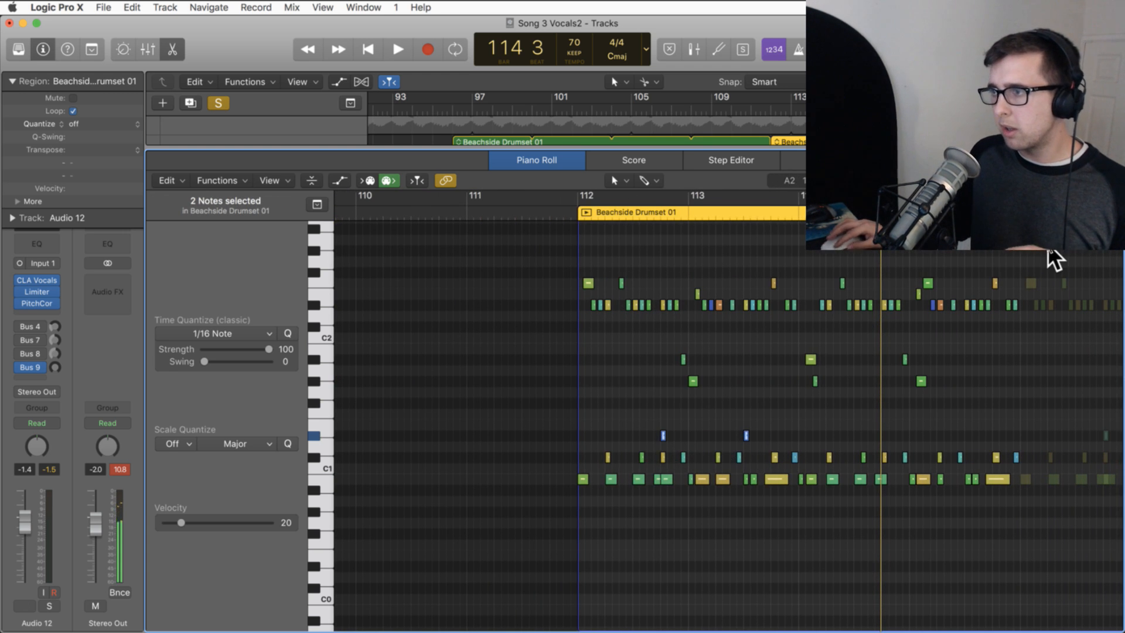
{"action": "key", "text": "super+Right"}
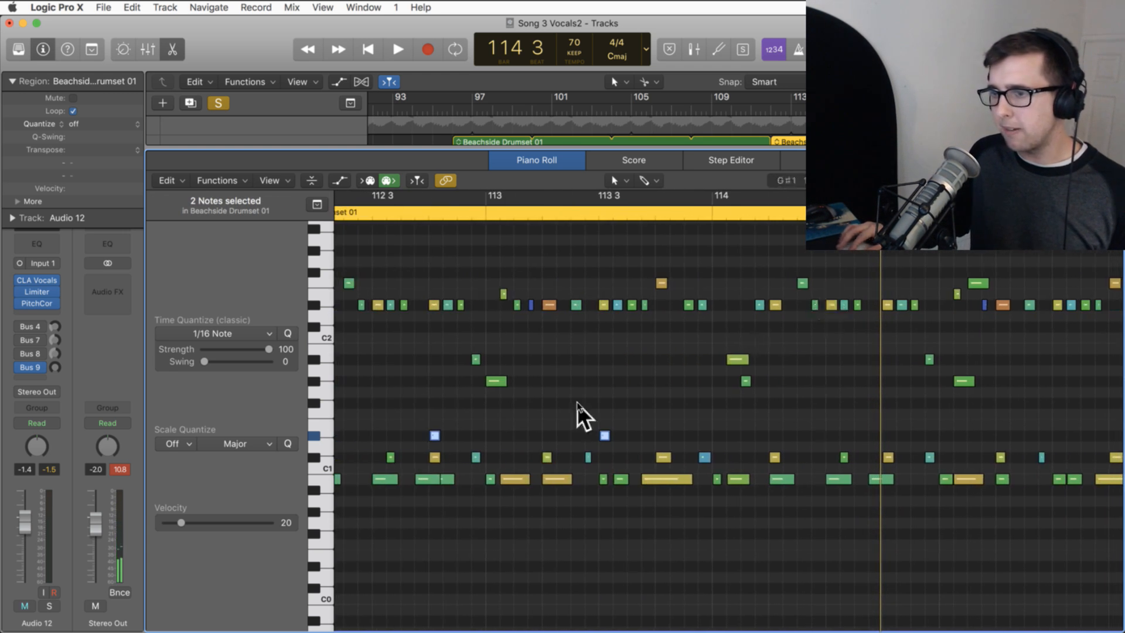
{"action": "left_click_drag", "start_coordinate": [434, 436], "coordinate": [832, 435]}
{"action": "scroll", "coordinate": [833, 435], "scroll_direction": "right", "scroll_amount": 5}
{"action": "scroll", "coordinate": [832, 435], "scroll_direction": "right", "scroll_amount": 3}
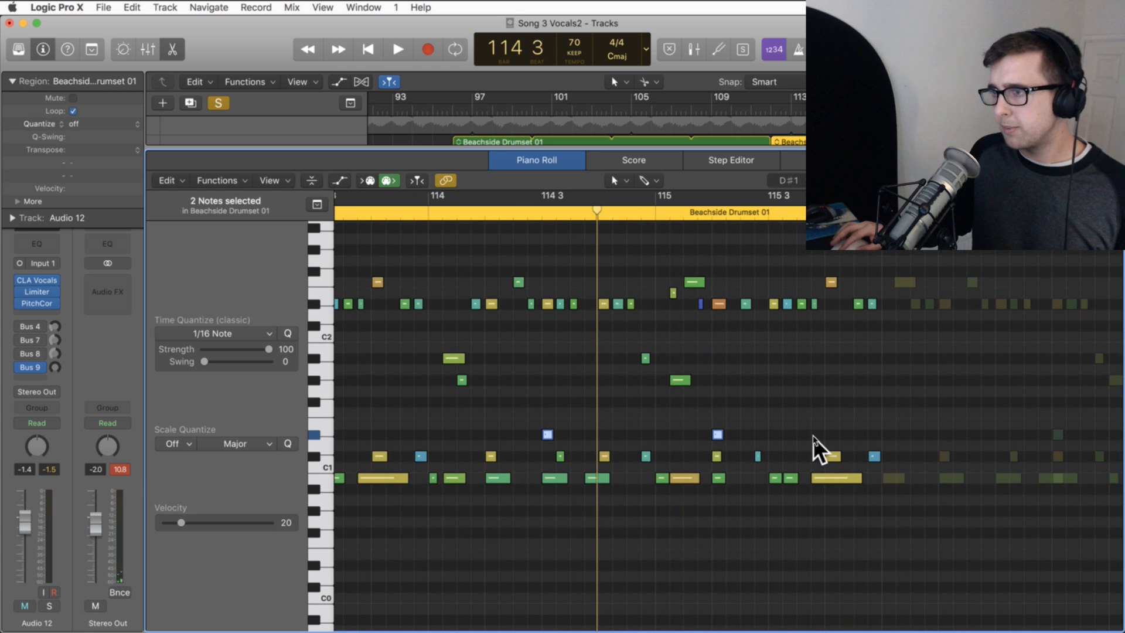
{"action": "left_click", "coordinate": [812, 436]}
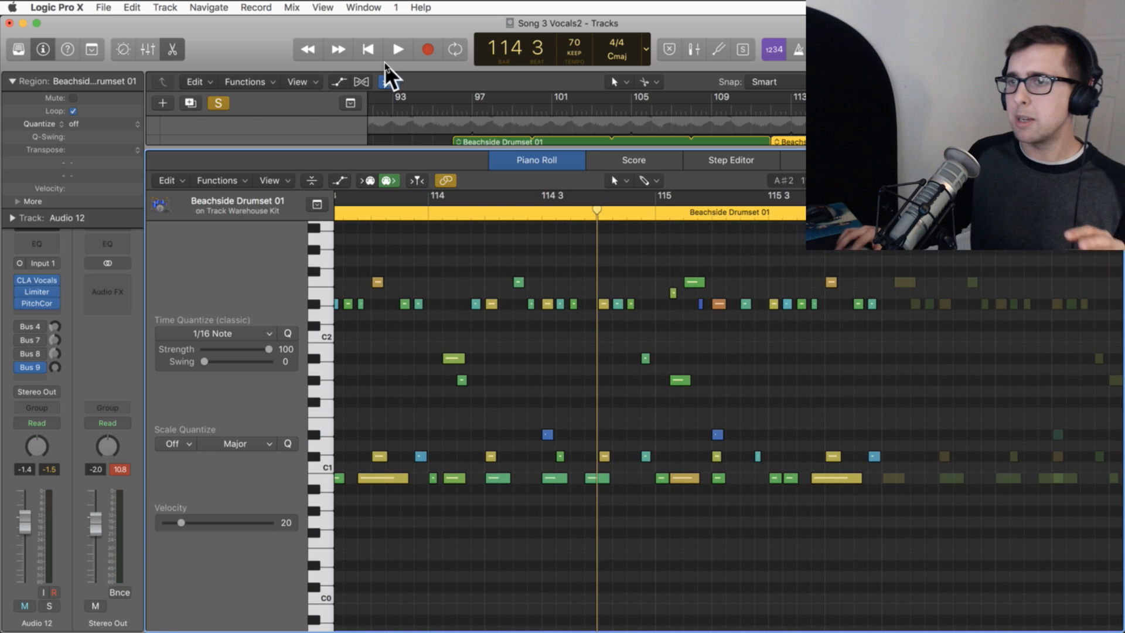
- Close the Piano Roll and play the edited drums from bar 111
{"action": "left_click", "coordinate": [171, 53]}
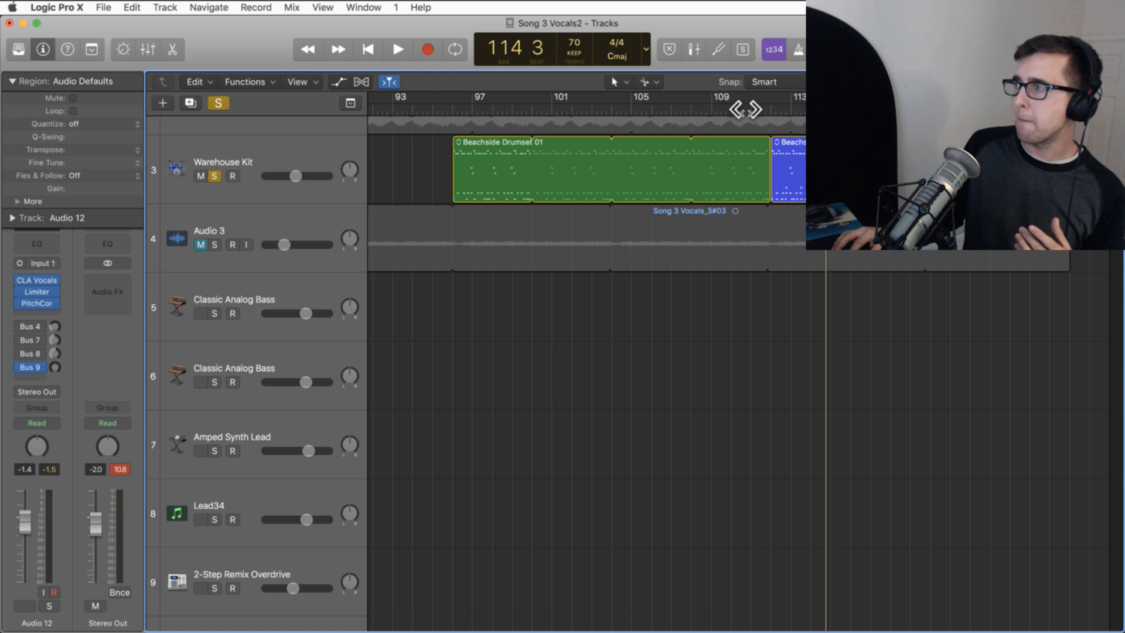
{"action": "left_click", "coordinate": [749, 109]}
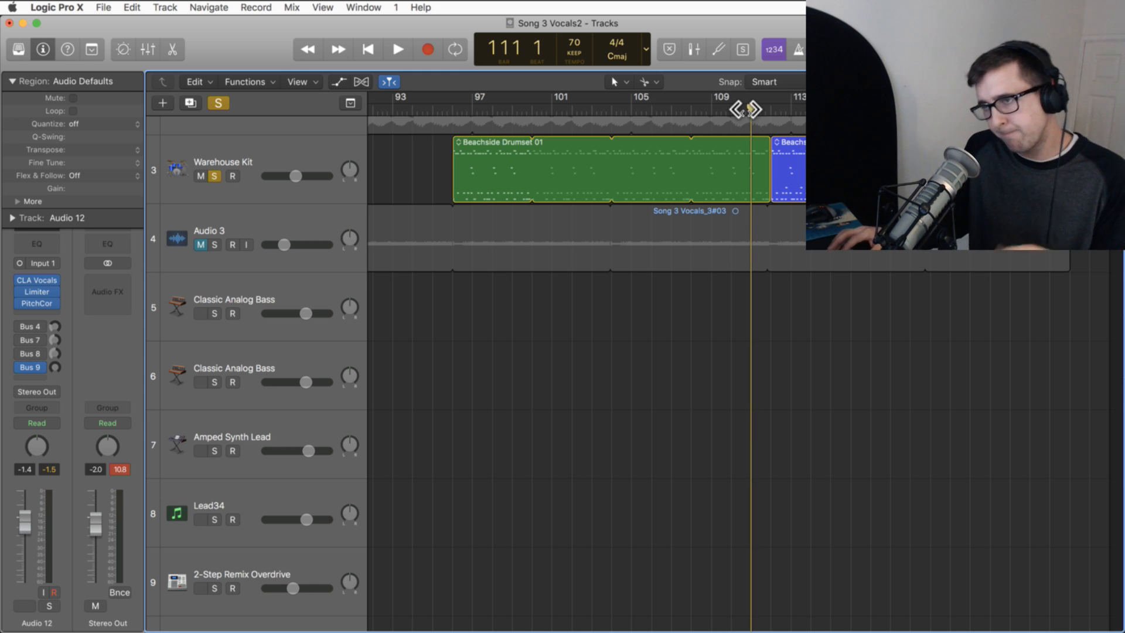
{"action": "key", "text": "space"}
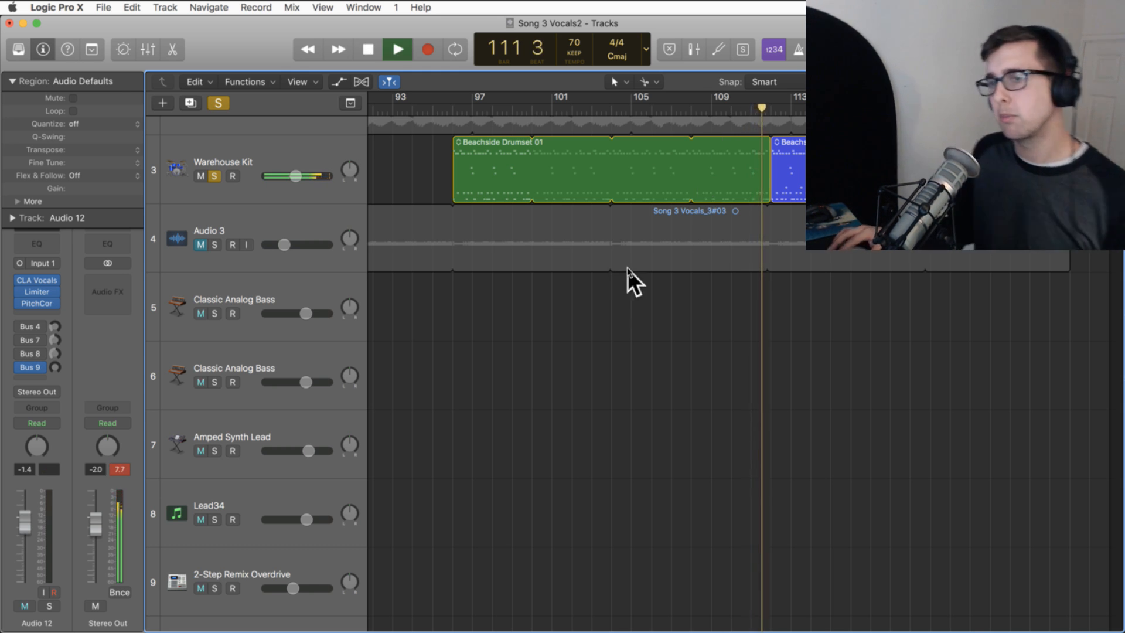
{"action": "scroll", "coordinate": [627, 269], "scroll_direction": "down", "scroll_amount": 1}
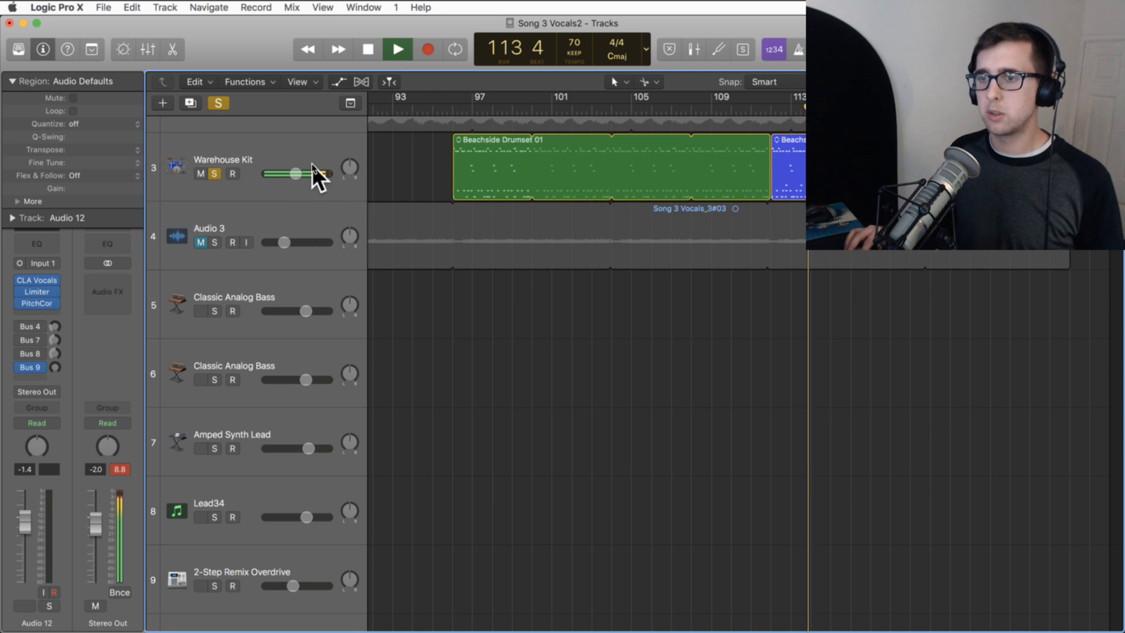
- Reopen the blue drum region in the Piano Roll, stop playback, and copy the first D#2 note to the B2 row at the start of bar 112
{"action": "double_click", "coordinate": [799, 157]}
{"action": "key", "text": "space"}
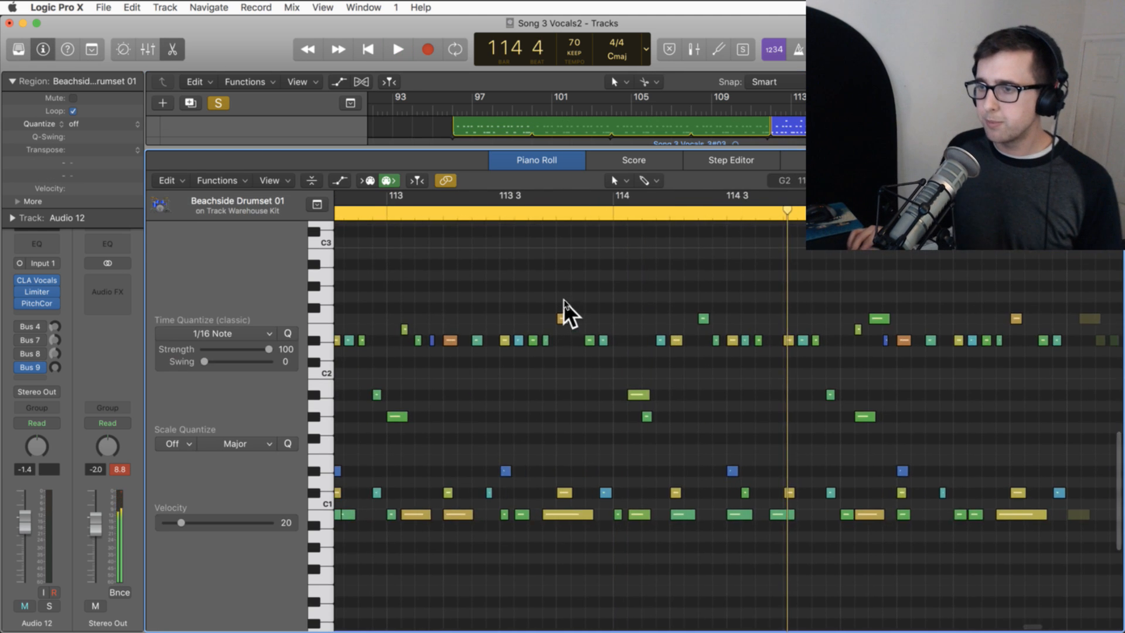
{"action": "scroll", "coordinate": [571, 298], "scroll_direction": "left", "scroll_amount": 10}
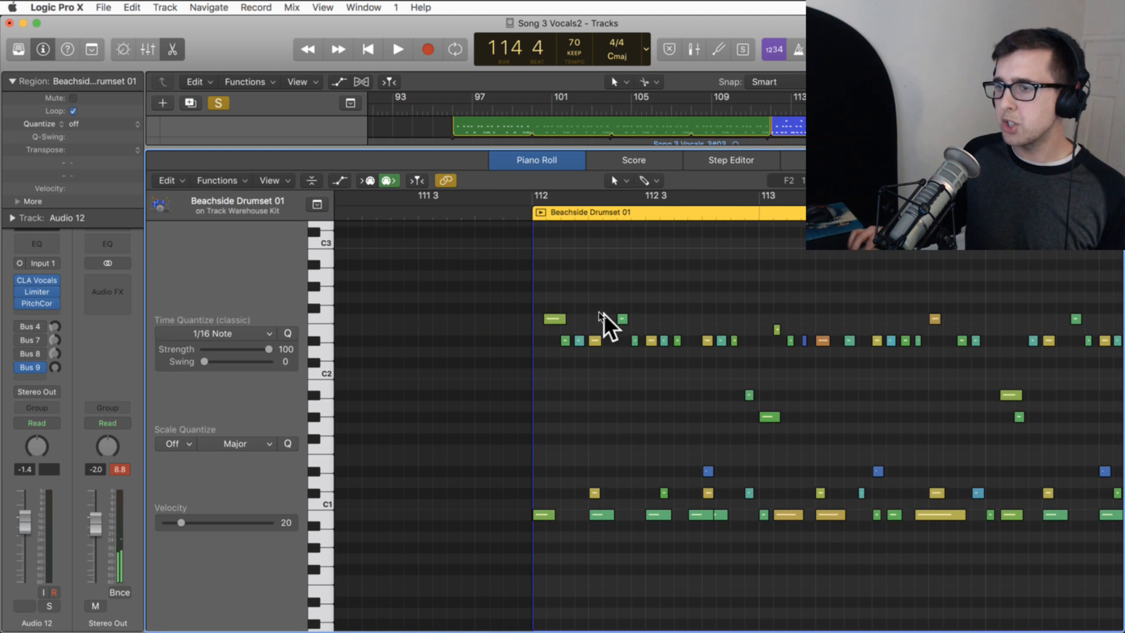
{"action": "left_click", "coordinate": [564, 340]}
{"action": "left_click_drag", "start_coordinate": [564, 340], "coordinate": [535, 253]}
{"action": "scroll", "coordinate": [540, 289], "scroll_direction": "up", "scroll_amount": 5}
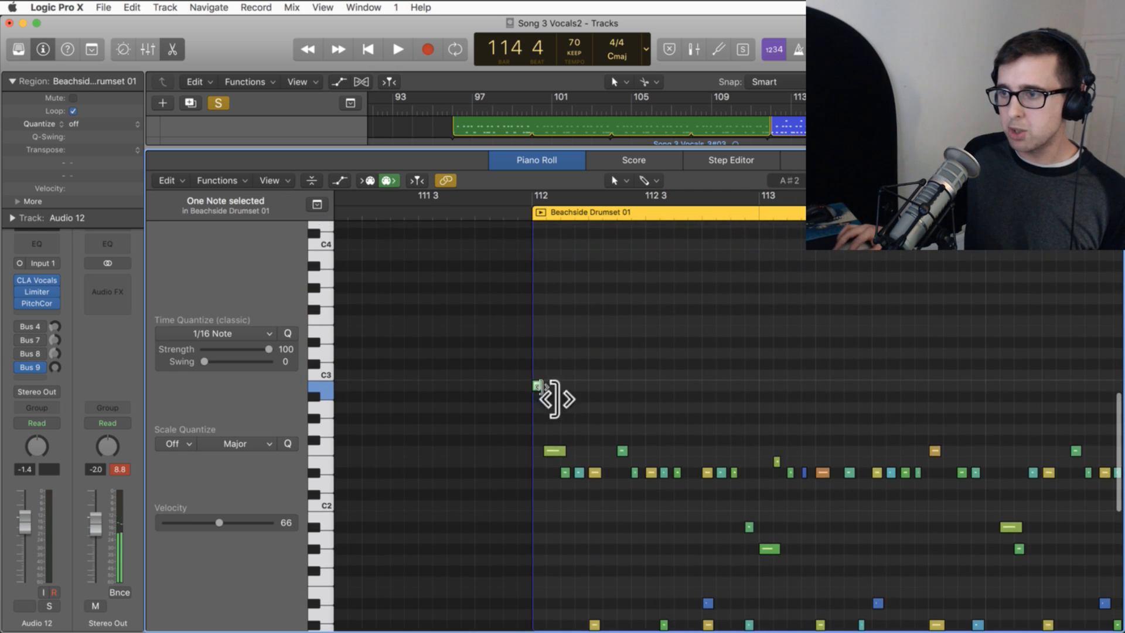
- Move the copied note up to A#4 at the start of bar 112 and duplicate it into four sixteenth-spaced notes across beat 1
{"action": "left_click_drag", "start_coordinate": [536, 381], "coordinate": [532, 300]}
{"action": "scroll", "coordinate": [534, 310], "scroll_direction": "up", "scroll_amount": 3}
{"action": "left_click_drag", "start_coordinate": [533, 363], "coordinate": [538, 255]}
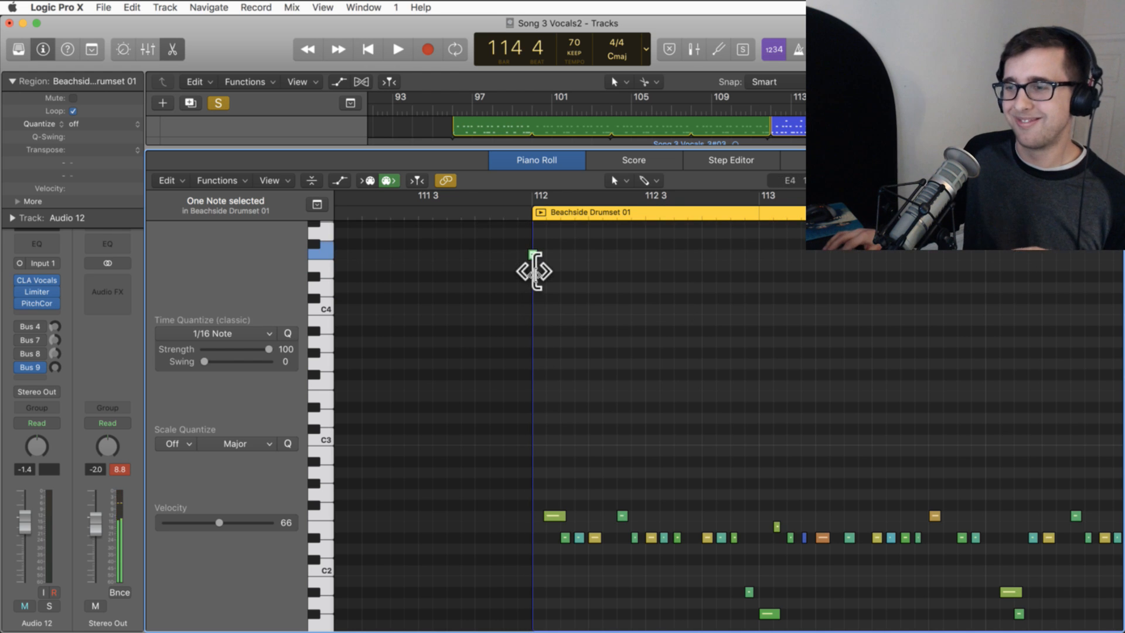
{"action": "scroll", "coordinate": [537, 284], "scroll_direction": "up", "scroll_amount": 6}
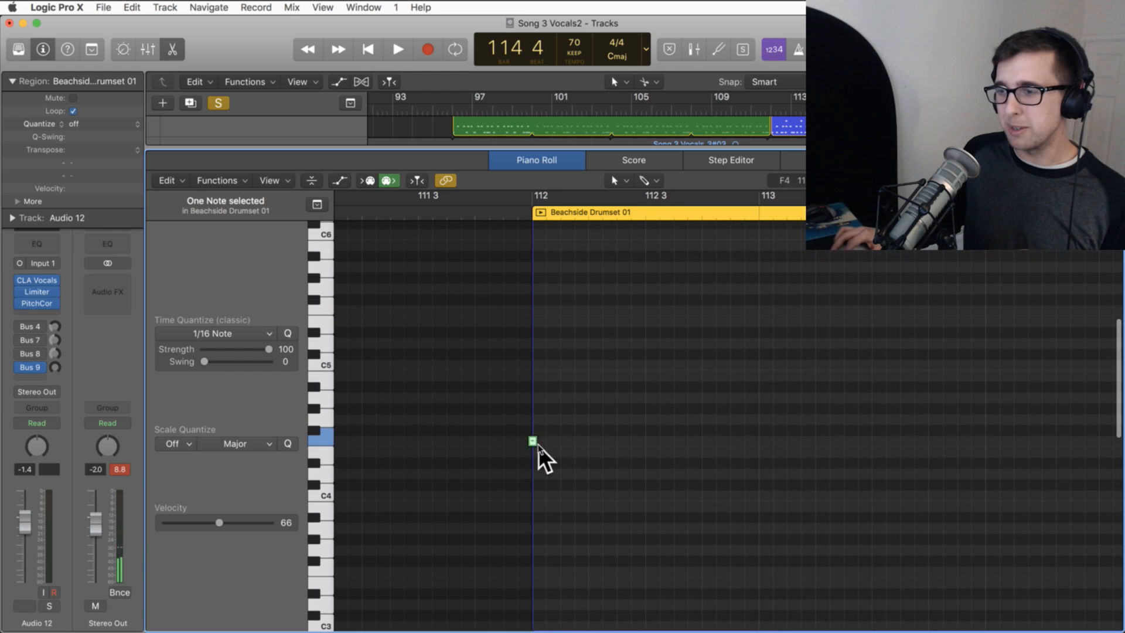
{"action": "left_click_drag", "start_coordinate": [534, 442], "coordinate": [578, 392]}
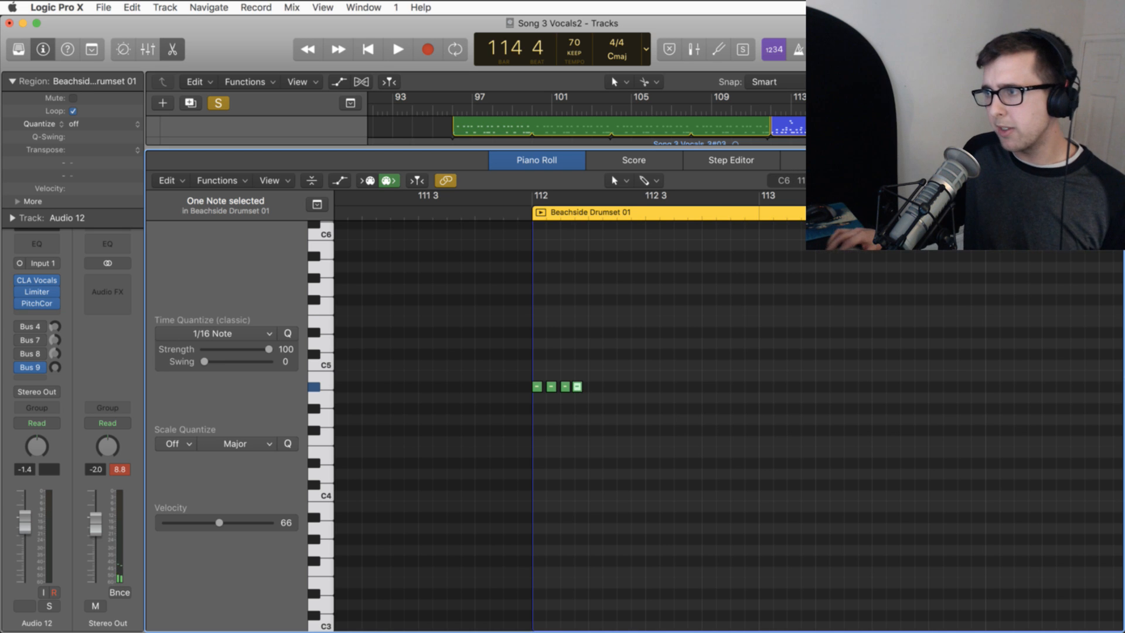
- Shift the third A#4 note slightly earlier, set the second note's velocity to 30 and the third's to 10, and lower the fourth's
{"action": "left_click_drag", "start_coordinate": [1084, 181], "coordinate": [1096, 181]}
{"action": "scroll", "coordinate": [931, 432], "scroll_direction": "right", "scroll_amount": 4}
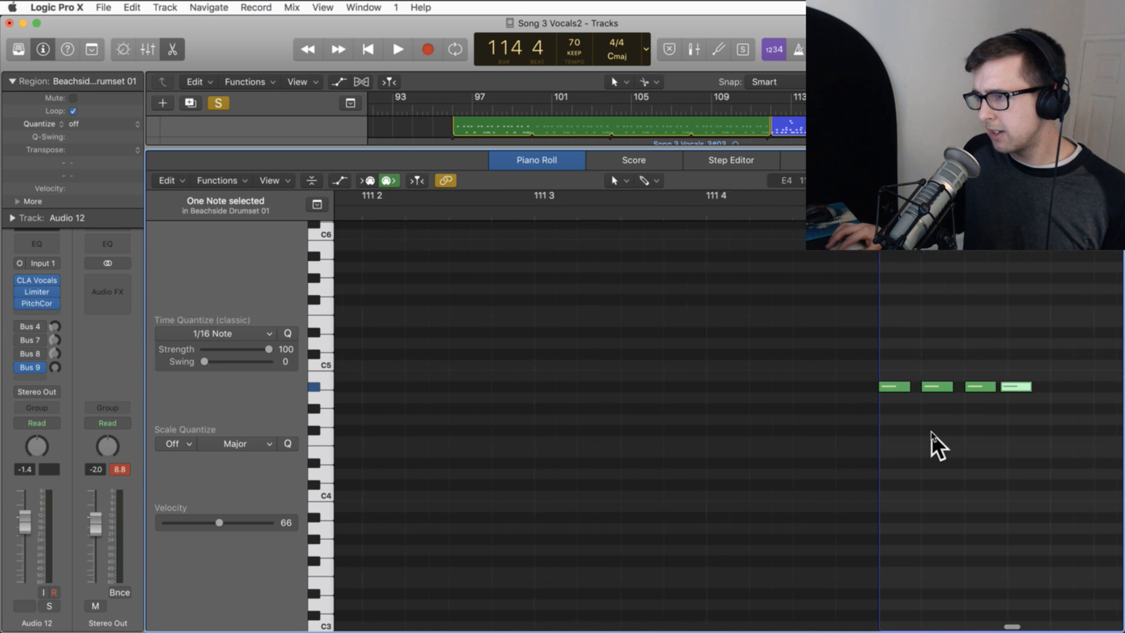
{"action": "left_click_drag", "start_coordinate": [912, 387], "coordinate": [907, 387]}
{"action": "left_click", "coordinate": [873, 387]}
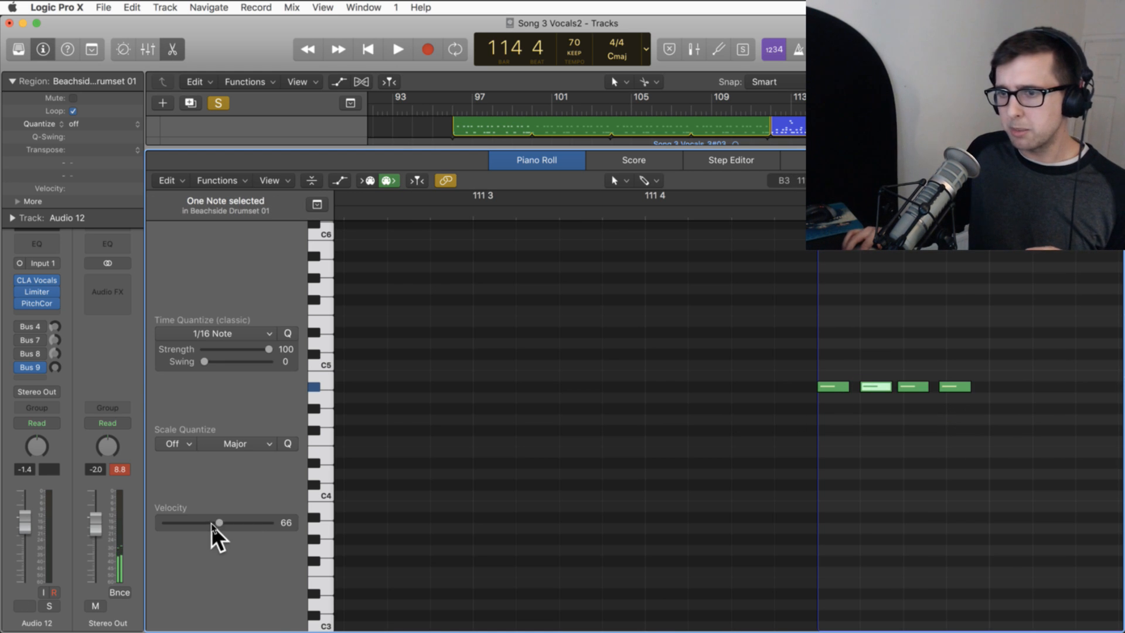
{"action": "left_click_drag", "start_coordinate": [219, 523], "coordinate": [196, 523]}
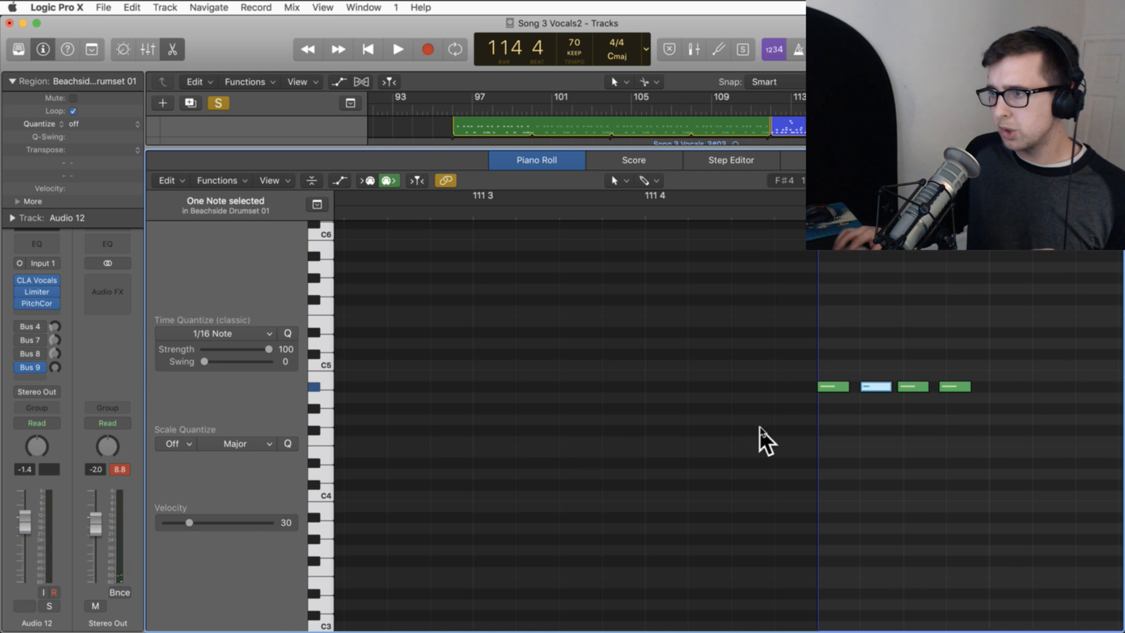
{"action": "left_click", "coordinate": [906, 387]}
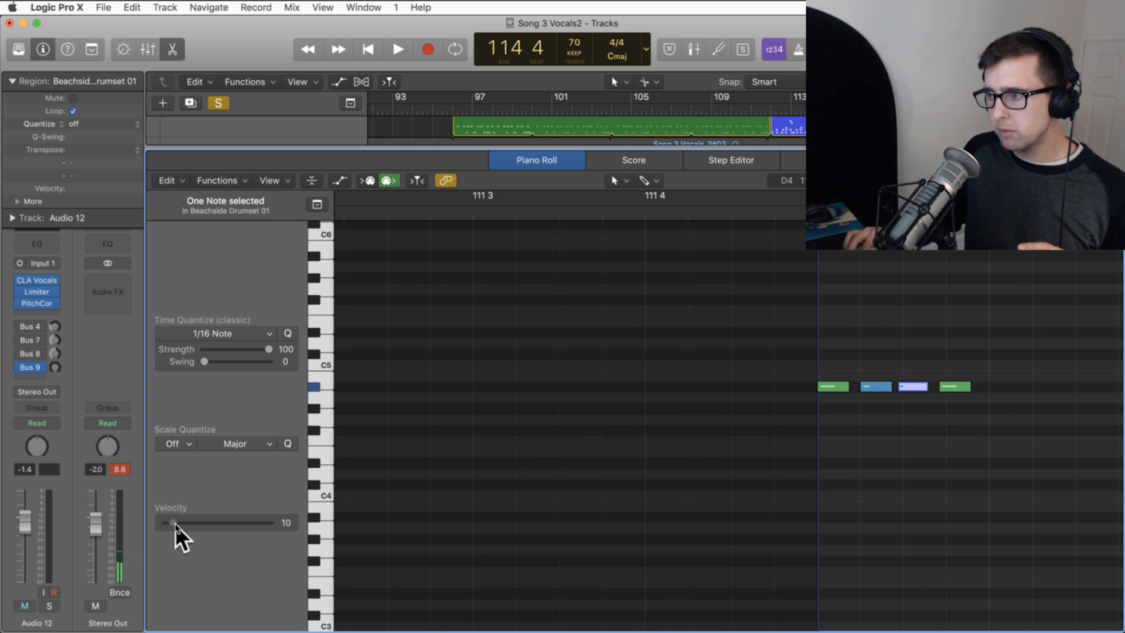
{"action": "key", "text": "Right"}
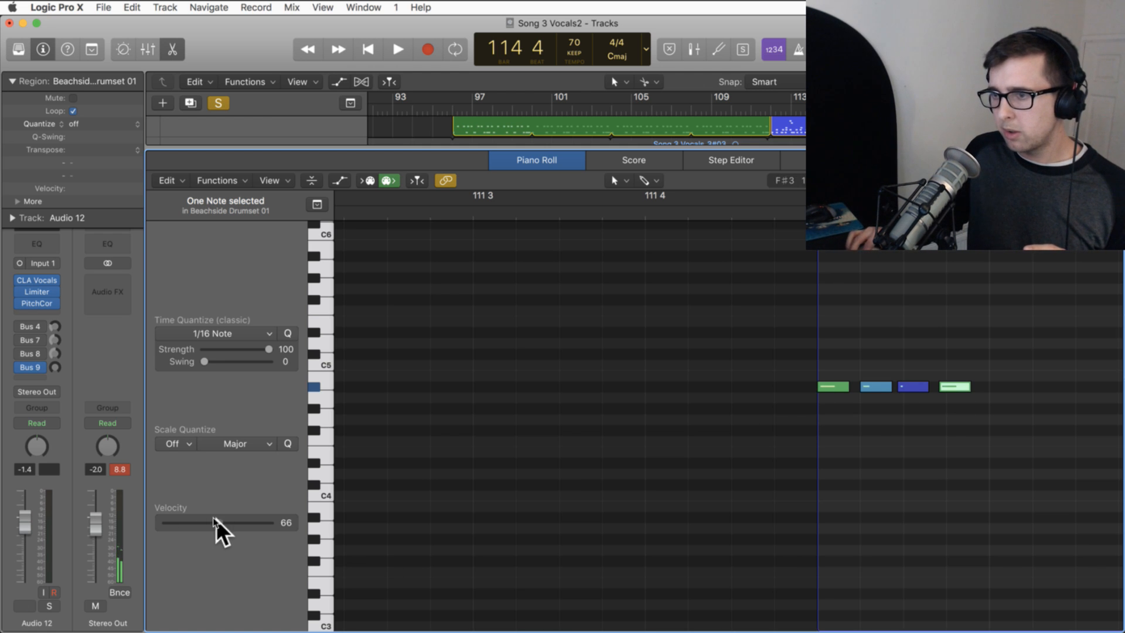
{"action": "left_click", "coordinate": [866, 473]}
- Copy the four-note A#4 pattern to beats 2, 3 and 4 of bar 112
{"action": "left_click_drag", "start_coordinate": [1091, 180], "coordinate": [1074, 180]}
{"action": "left_click_drag", "start_coordinate": [594, 432], "coordinate": [594, 385]}
{"action": "left_click_drag", "start_coordinate": [645, 427], "coordinate": [528, 393]}
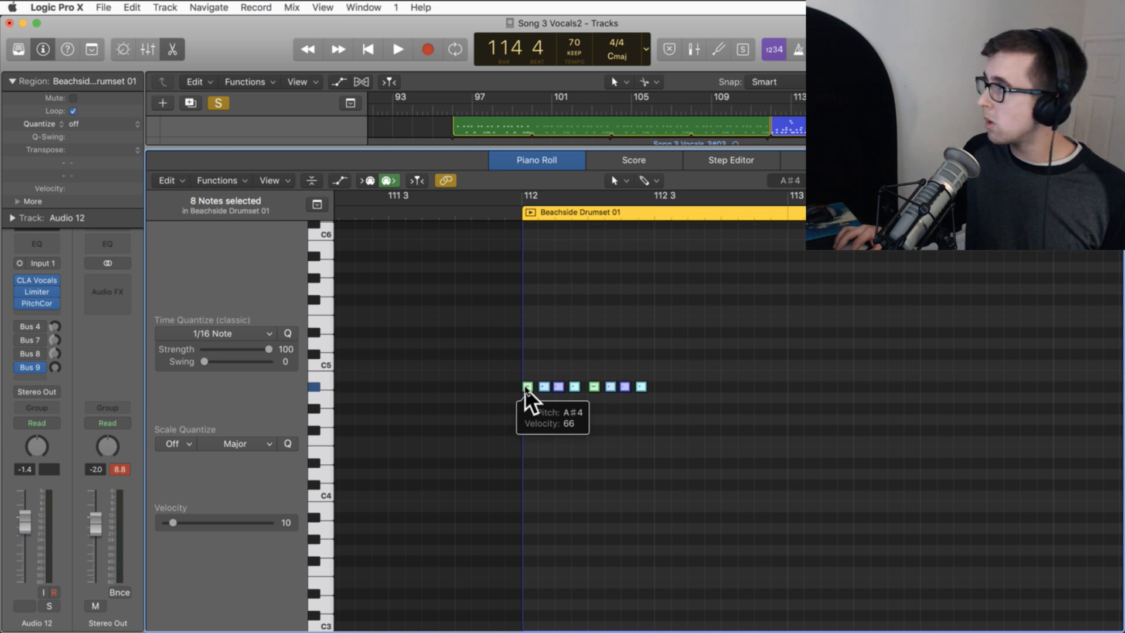
{"action": "left_click_drag", "start_coordinate": [525, 386], "coordinate": [660, 388]}
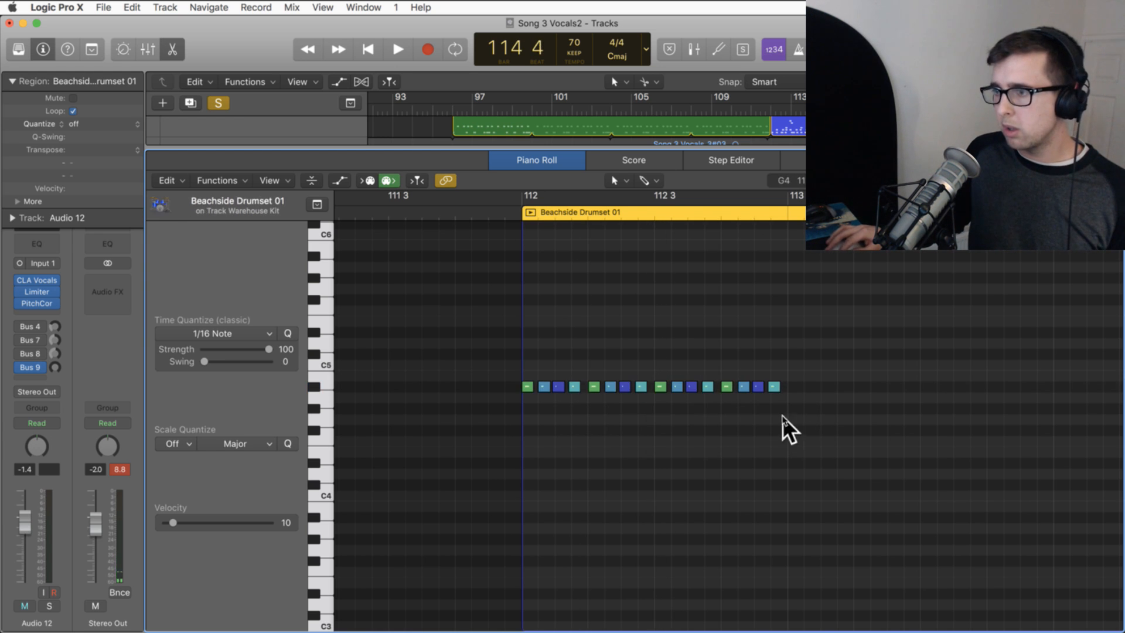
- Copy bar 112's A#4 pattern to bar 113, and copy both bars to bars 114 and 115
{"action": "left_click_drag", "start_coordinate": [786, 427], "coordinate": [796, 389]}
{"action": "scroll", "coordinate": [786, 395], "scroll_direction": "right", "scroll_amount": 3}
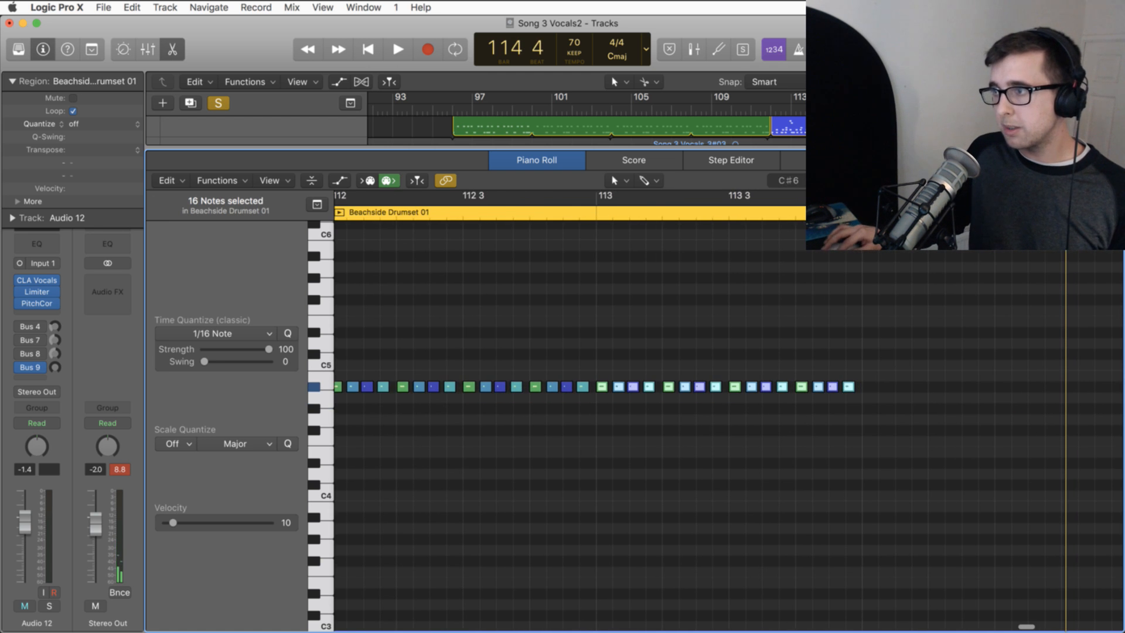
{"action": "key", "text": "super+Left"}
{"action": "key", "text": "super+Left"}
{"action": "key", "text": "super+Left"}
{"action": "key", "text": "super+Left"}
{"action": "key", "text": "super+Left"}
{"action": "scroll", "coordinate": [965, 332], "scroll_direction": "right", "scroll_amount": 3}
{"action": "left_click_drag", "start_coordinate": [808, 427], "coordinate": [801, 387]}
- Play the new A#4 pattern from the start of bar 112 and stop playback
{"action": "left_click", "coordinate": [614, 200]}
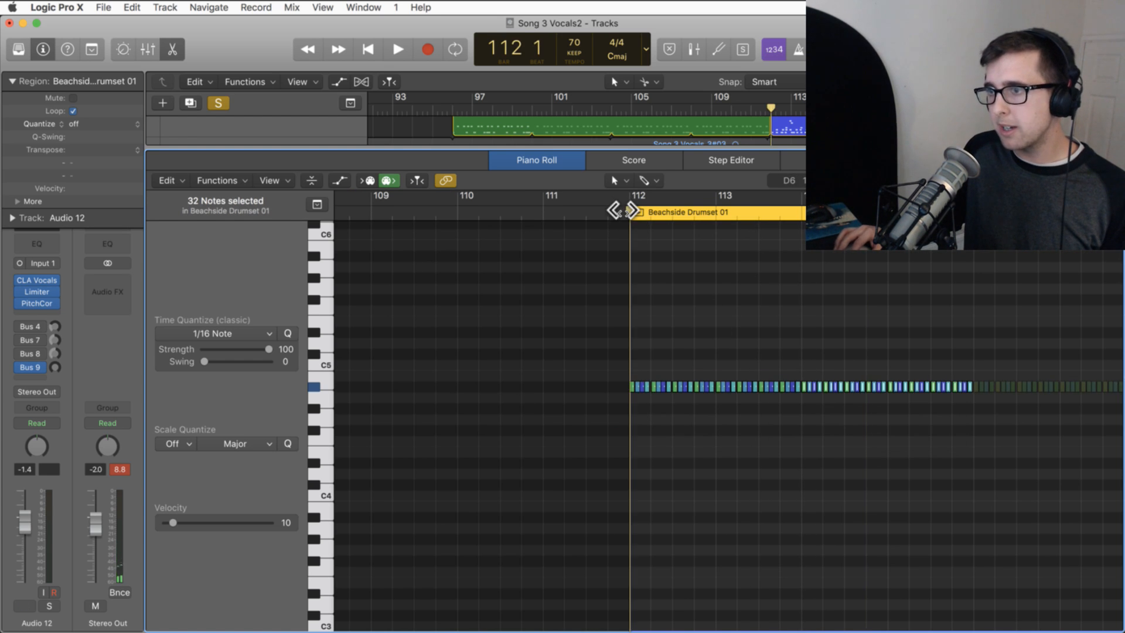
{"action": "key", "text": "space"}
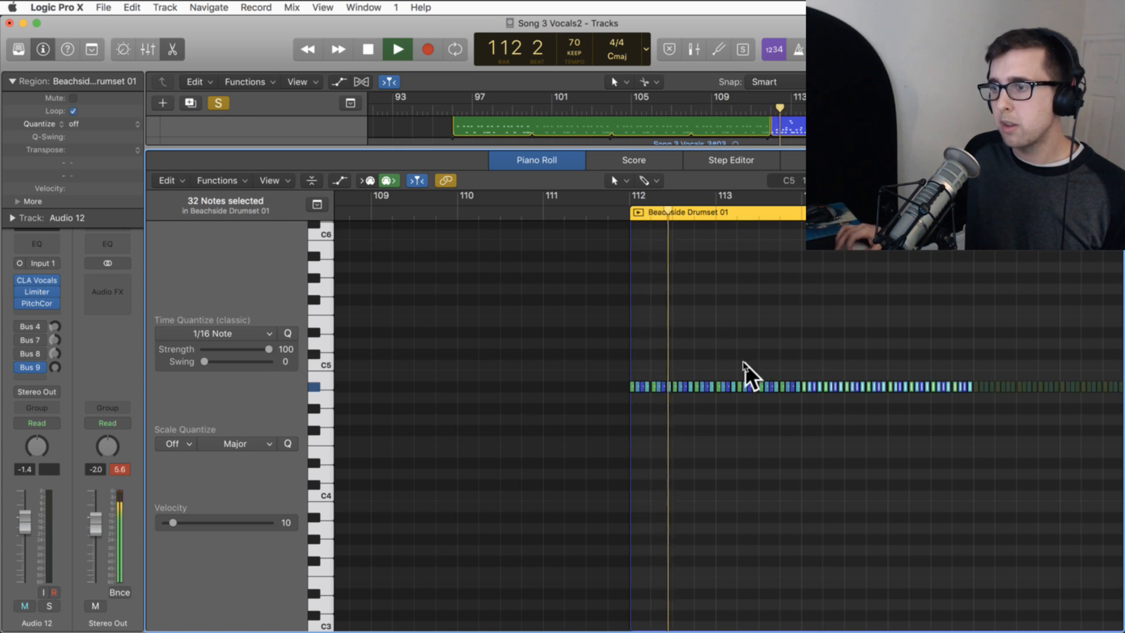
{"action": "key", "text": "space"}
- Select all A#4 notes in bars 112 to 115, raise the velocity setting to 57, and play the region in a cycle
{"action": "left_click", "coordinate": [654, 385]}
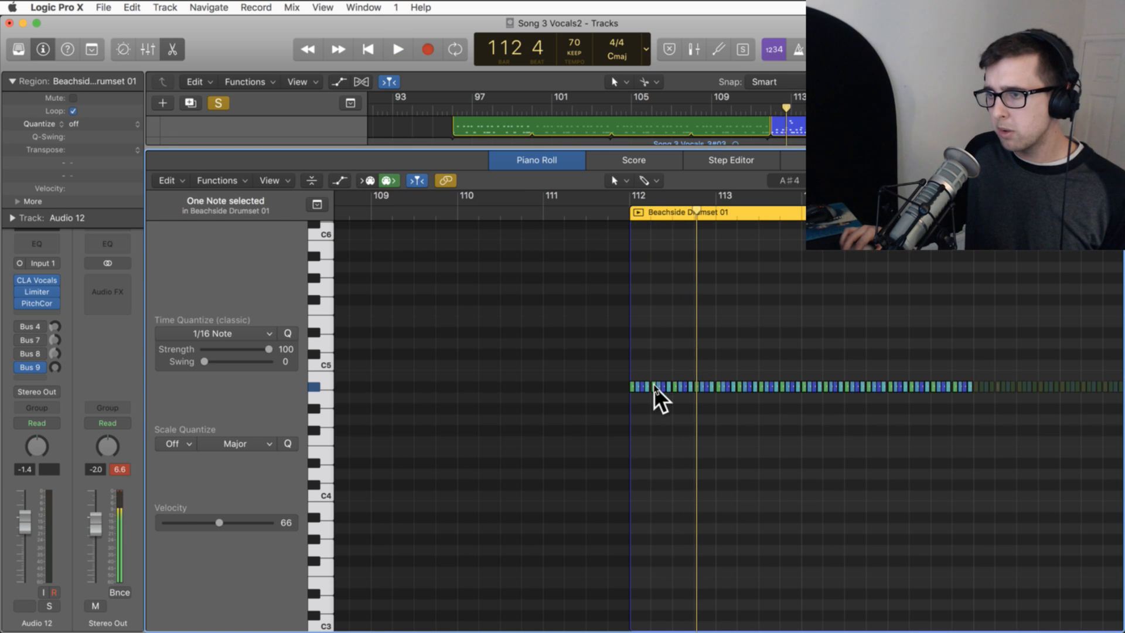
{"action": "left_click_drag", "start_coordinate": [621, 402], "coordinate": [984, 381]}
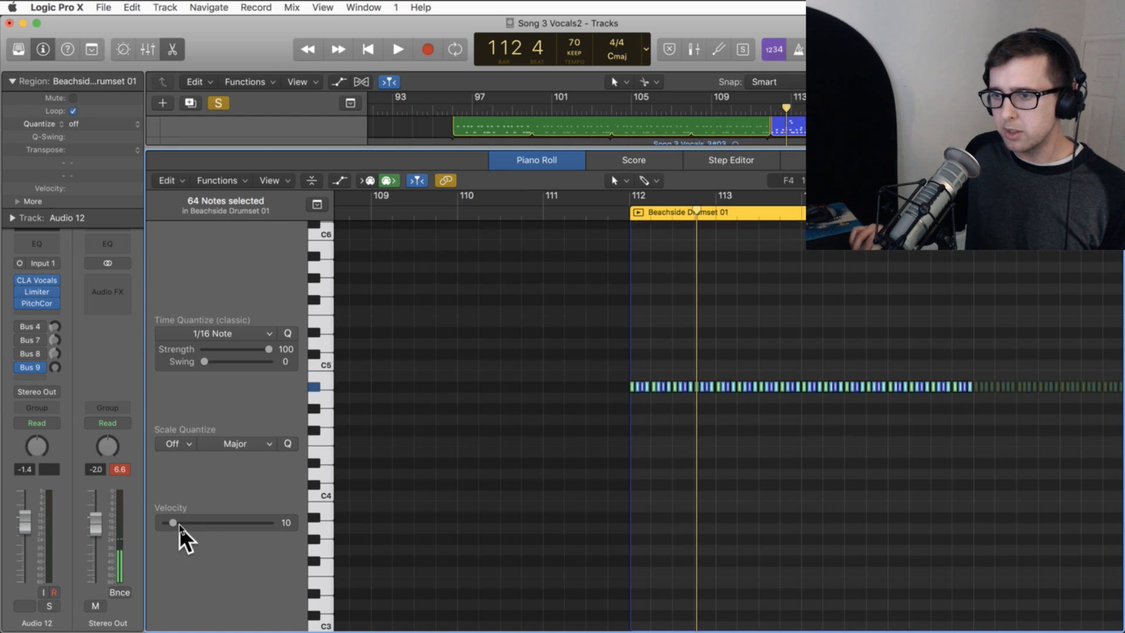
{"action": "left_click_drag", "start_coordinate": [174, 522], "coordinate": [212, 523]}
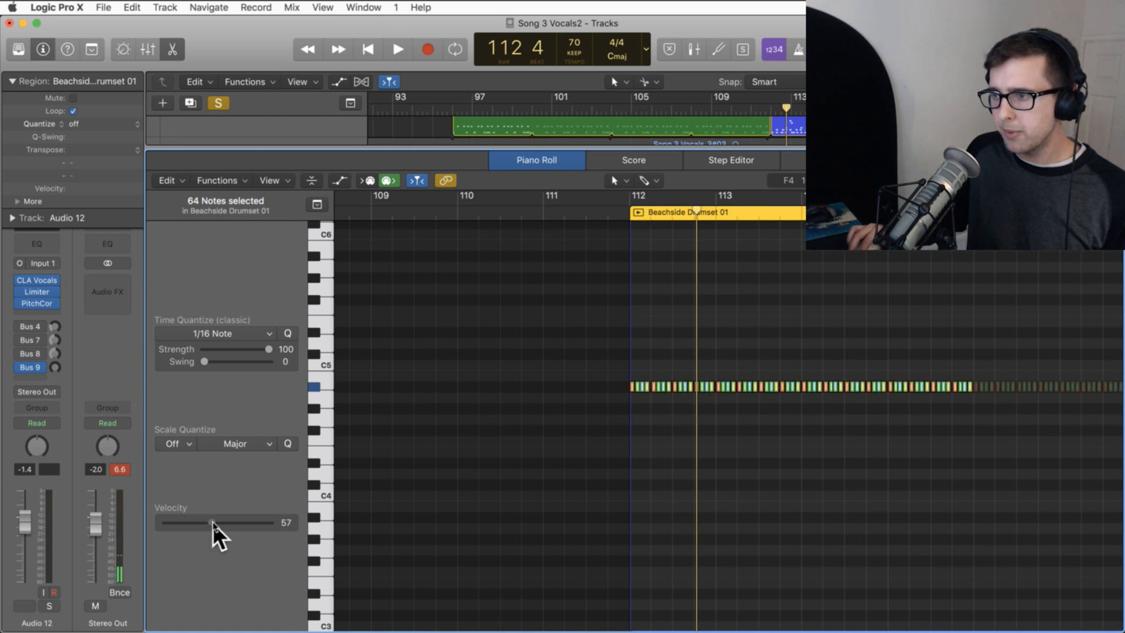
{"action": "left_click", "coordinate": [637, 212]}
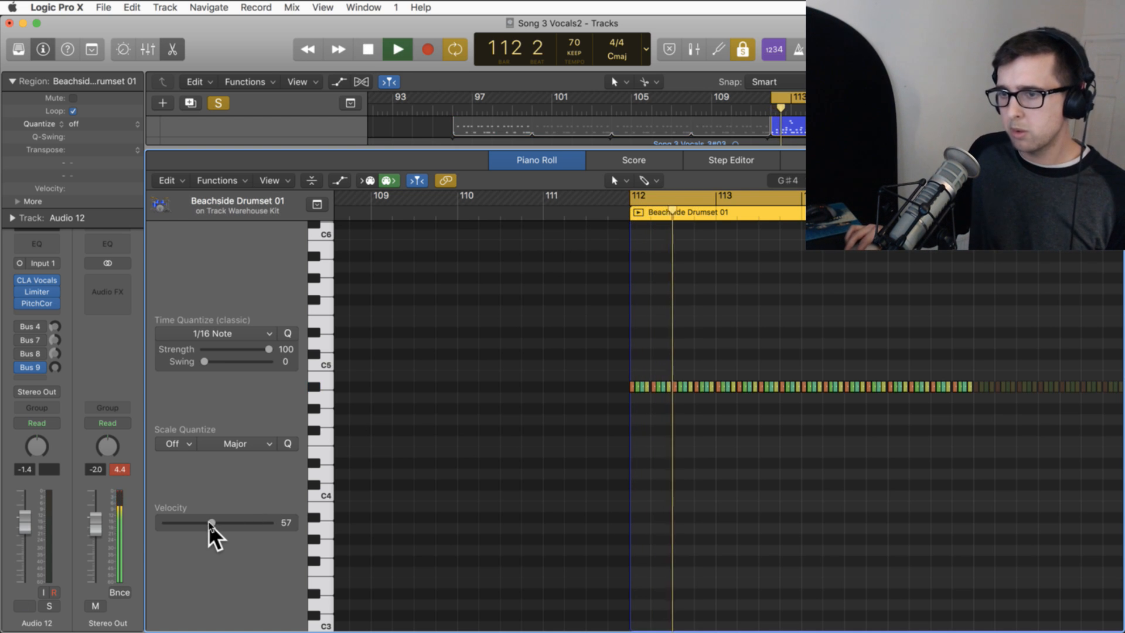
- Reselect all A#4 notes in bars 112 to 115 and set their velocity setting to 55 while the part plays
{"action": "key", "text": "space"}
{"action": "left_click_drag", "start_coordinate": [212, 522], "coordinate": [235, 522]}
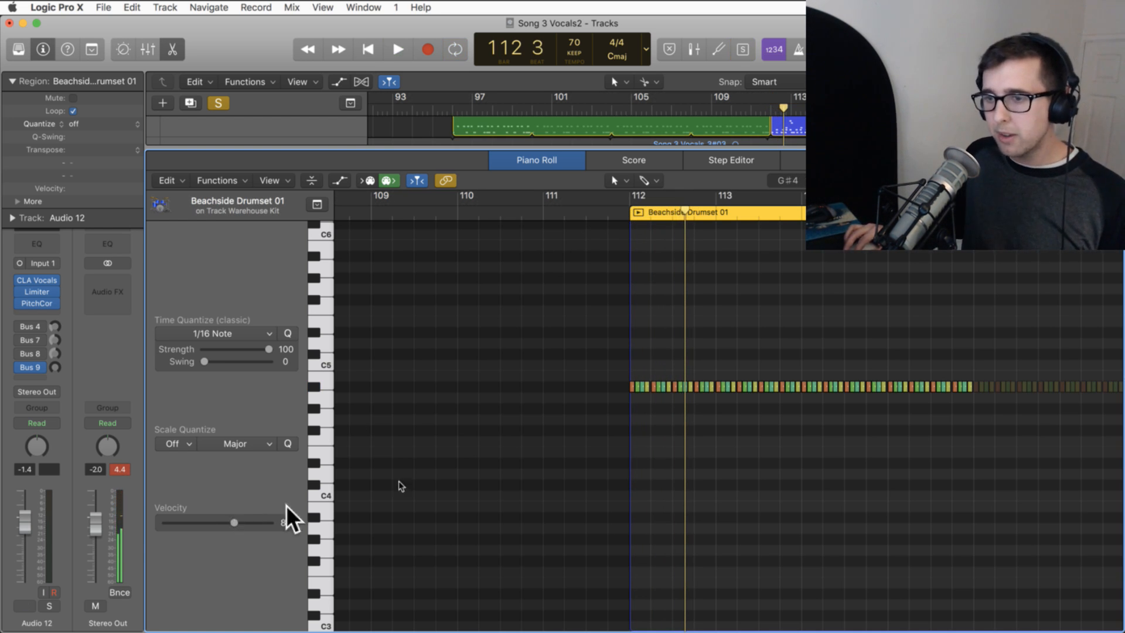
{"action": "left_click_drag", "start_coordinate": [999, 440], "coordinate": [629, 384]}
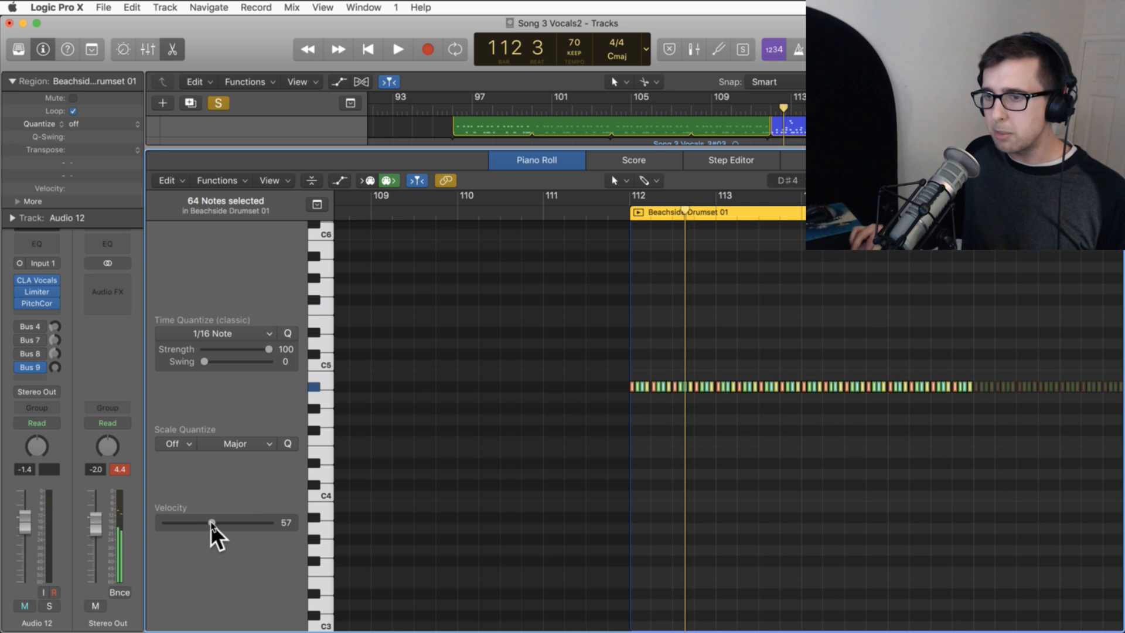
{"action": "key", "text": "space"}
{"action": "left_click_drag", "start_coordinate": [221, 522], "coordinate": [208, 523]}
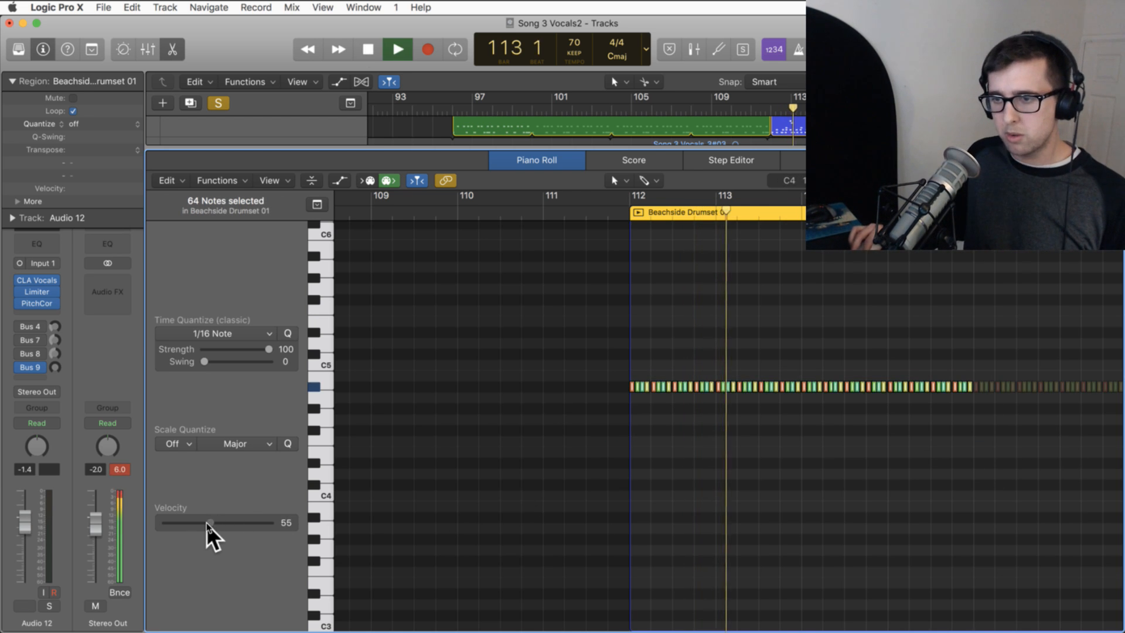
- Close the note editor, cycle playback from bar 112, and listen to the drums with the second DeadMau5 Pluck track soloed
{"action": "left_click", "coordinate": [174, 49]}
{"action": "scroll", "coordinate": [511, 383], "scroll_direction": "up", "scroll_amount": 4}
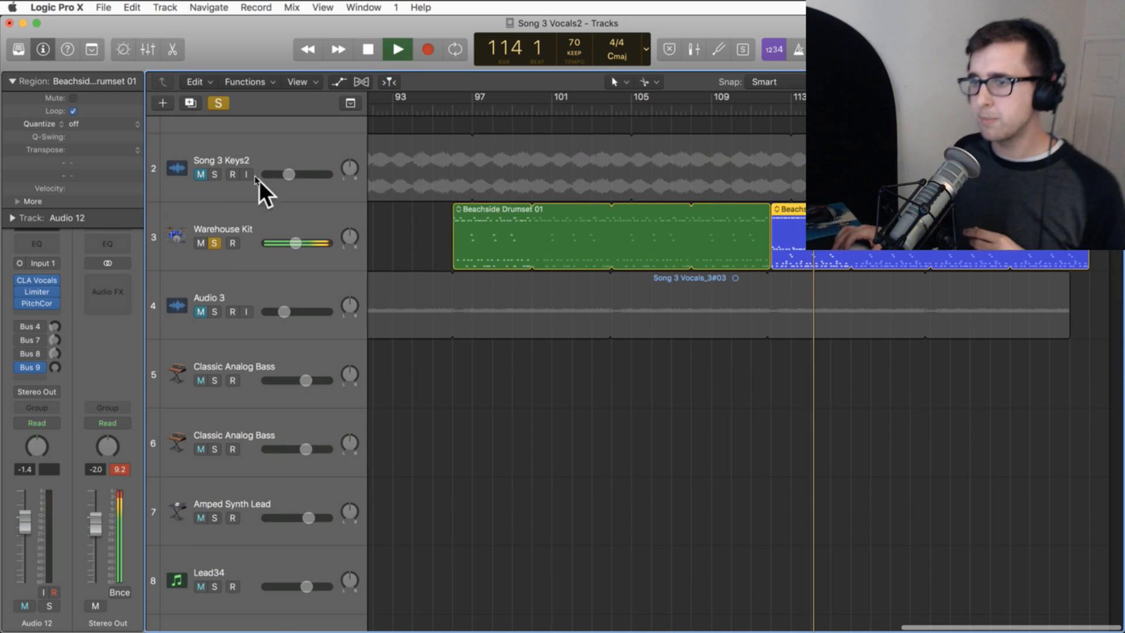
{"action": "left_click", "coordinate": [216, 243]}
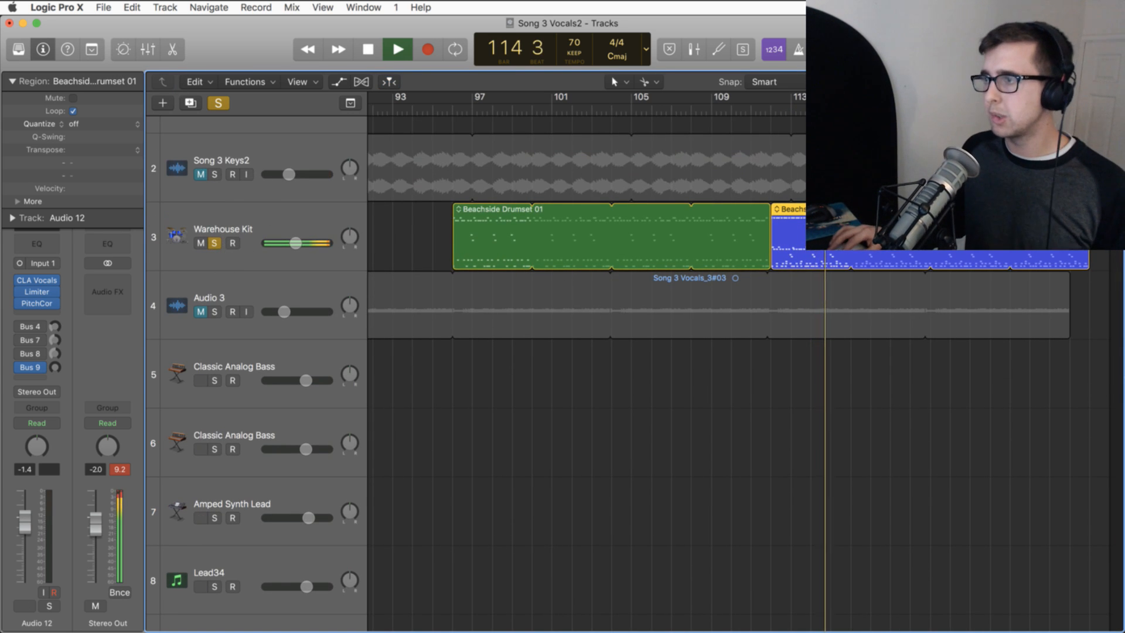
{"action": "left_click_drag", "start_coordinate": [770, 97], "coordinate": [1030, 97]}
{"action": "scroll", "coordinate": [926, 255], "scroll_direction": "down", "scroll_amount": 10}
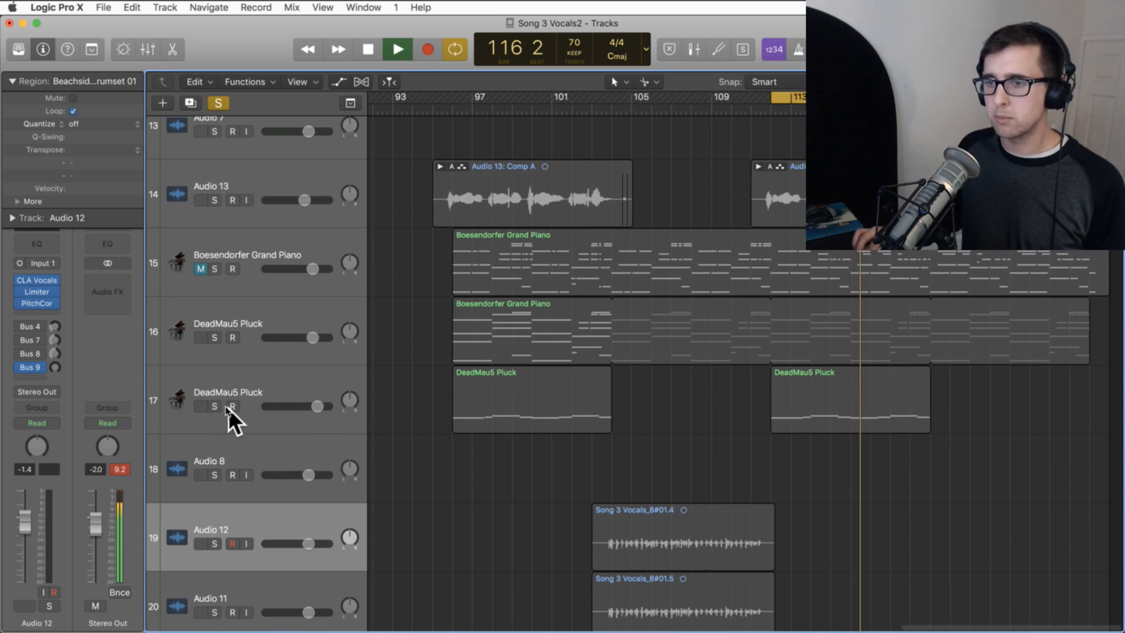
{"action": "left_click", "coordinate": [213, 406]}
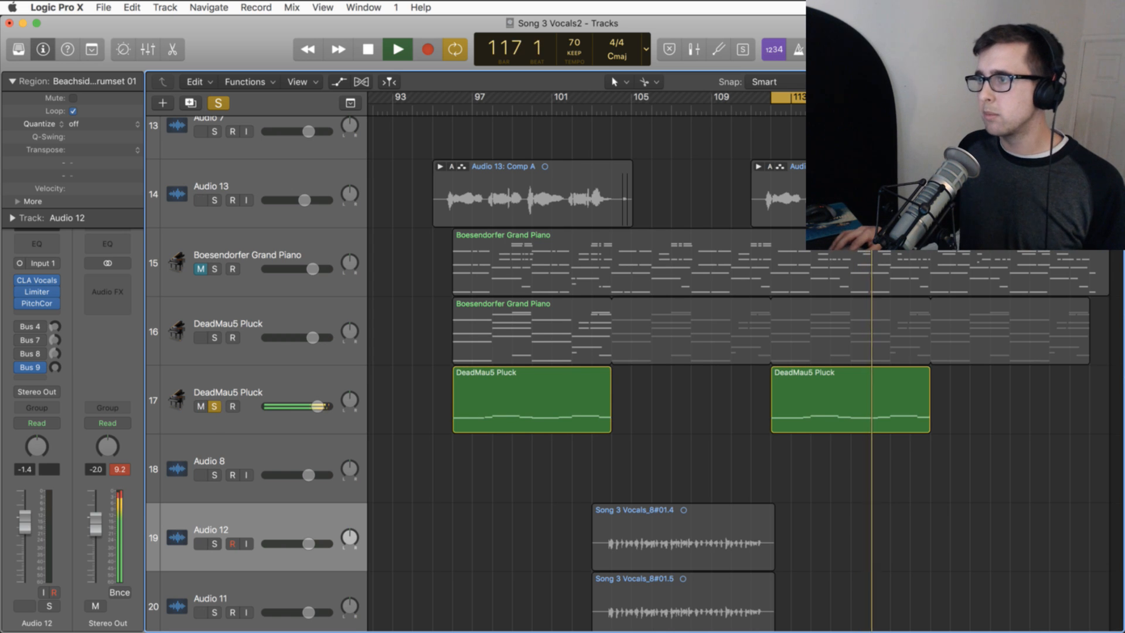
{"action": "key", "text": "space"}
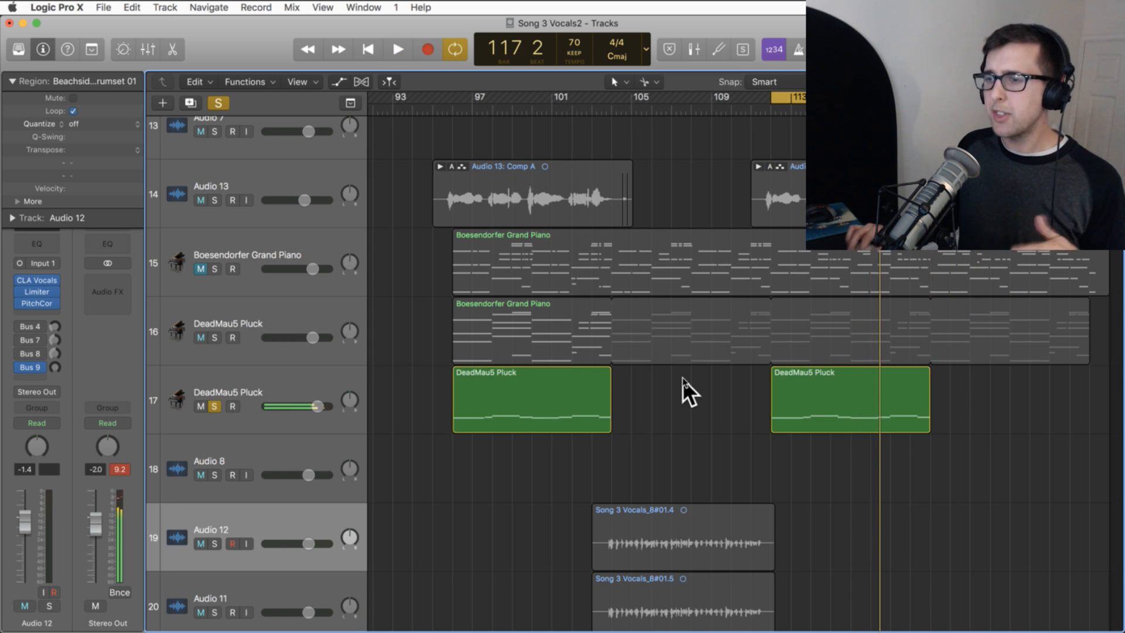
- Turn off solo on the second DeadMau5 Pluck track and the Warehouse Kit track
{"action": "left_click", "coordinate": [215, 407]}
{"action": "scroll", "coordinate": [234, 375], "scroll_direction": "up", "scroll_amount": 10}
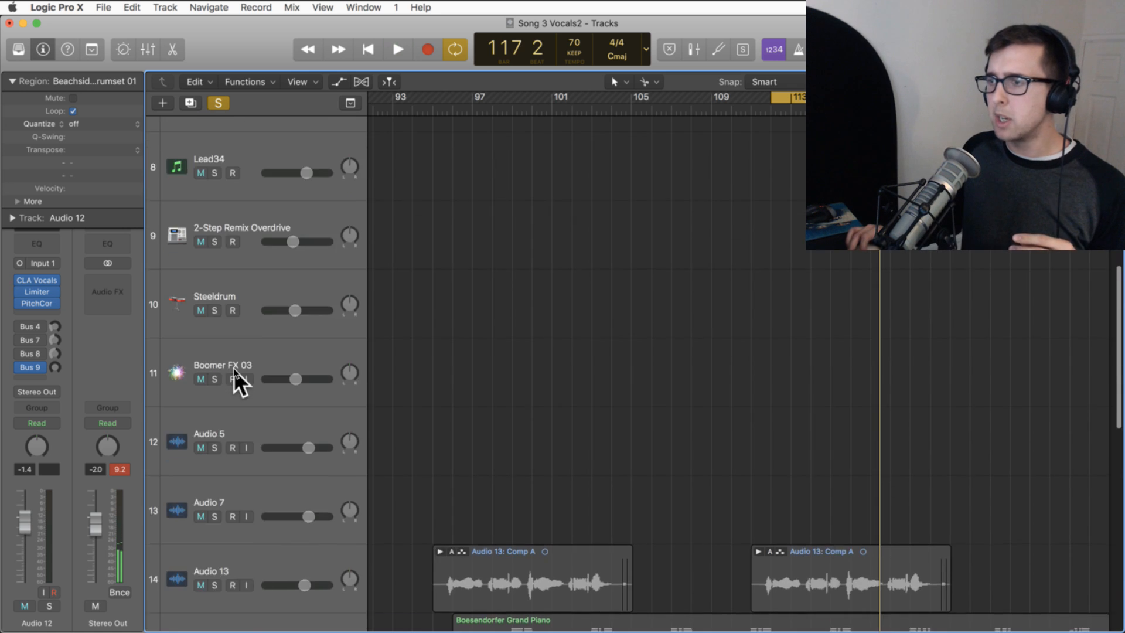
{"action": "scroll", "coordinate": [211, 360], "scroll_direction": "up", "scroll_amount": 4}
{"action": "left_click", "coordinate": [217, 294]}
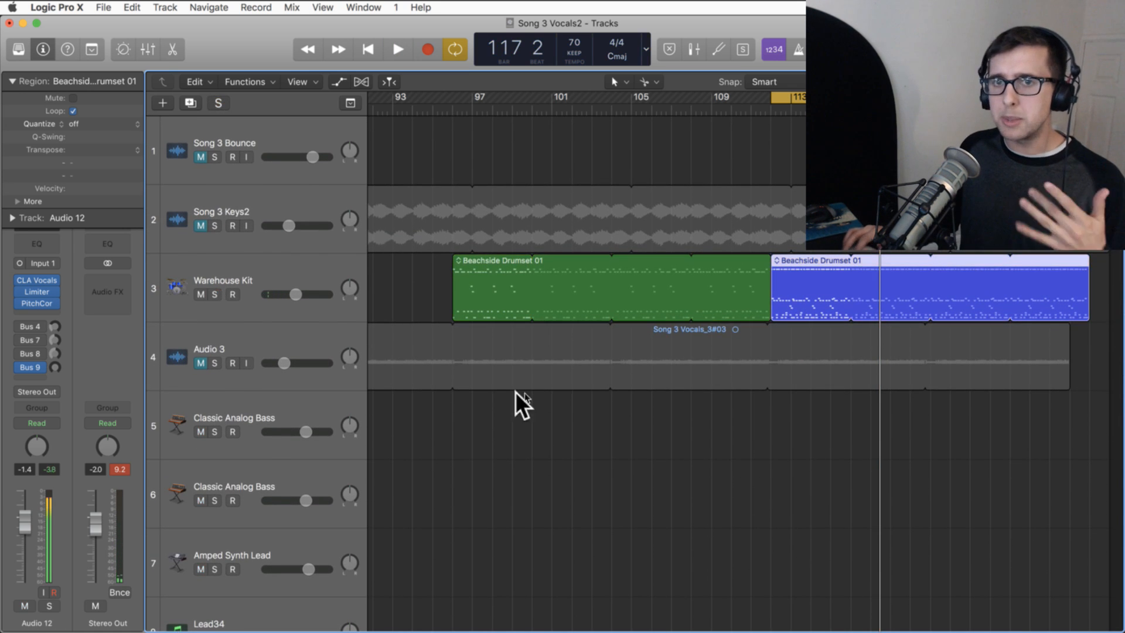
- Shorten the loop of the Boesendorfer Grand Piano region on the first DeadMau5 Pluck track so it ends at bar 112
{"action": "scroll", "coordinate": [515, 402], "scroll_direction": "down", "scroll_amount": 10}
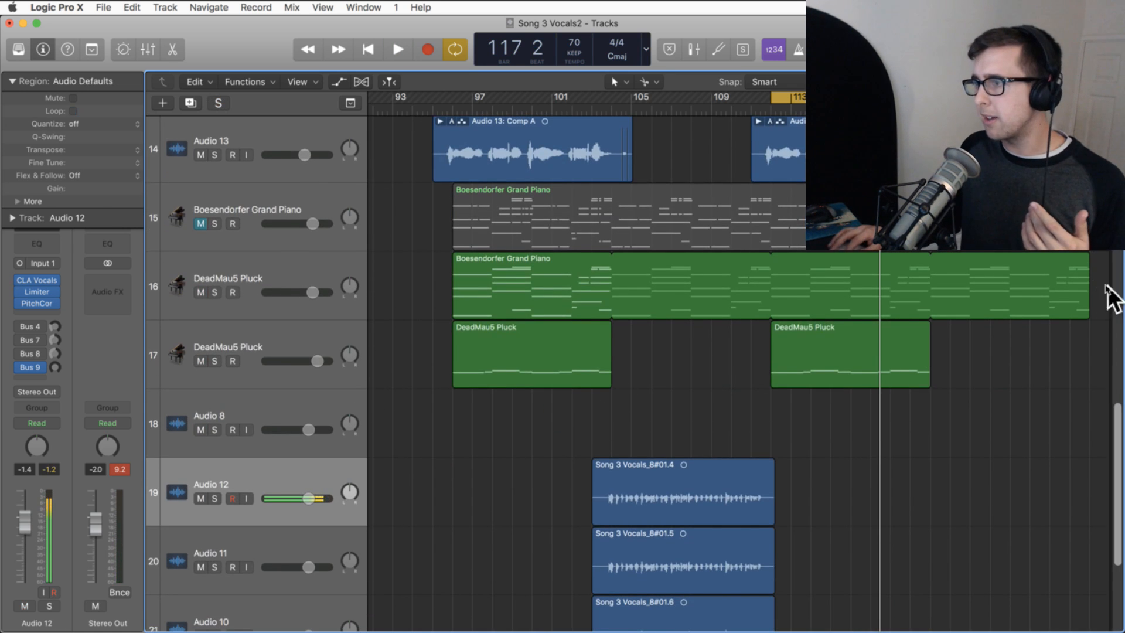
{"action": "left_click_drag", "start_coordinate": [1091, 285], "coordinate": [769, 367]}
{"action": "left_click", "coordinate": [765, 363]}
{"action": "left_click_drag", "start_coordinate": [762, 293], "coordinate": [770, 290]}
{"action": "left_click", "coordinate": [809, 306]}
{"action": "scroll", "coordinate": [802, 293], "scroll_direction": "down", "scroll_amount": 1}
{"action": "scroll", "coordinate": [801, 293], "scroll_direction": "down", "scroll_amount": 5}
{"action": "scroll", "coordinate": [802, 294], "scroll_direction": "up", "scroll_amount": 5}
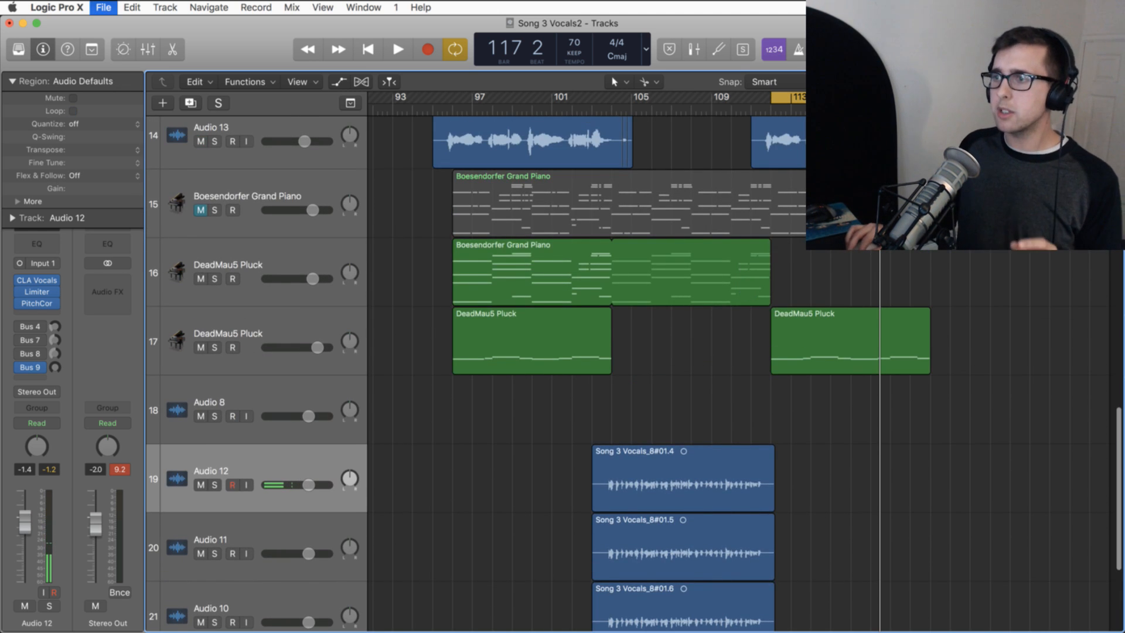
- Play the section from bar 96 without the cycle and compare its layout with the earlier pluck section at bar 45
{"action": "left_click", "coordinate": [414, 107]}
{"action": "key", "text": "space"}
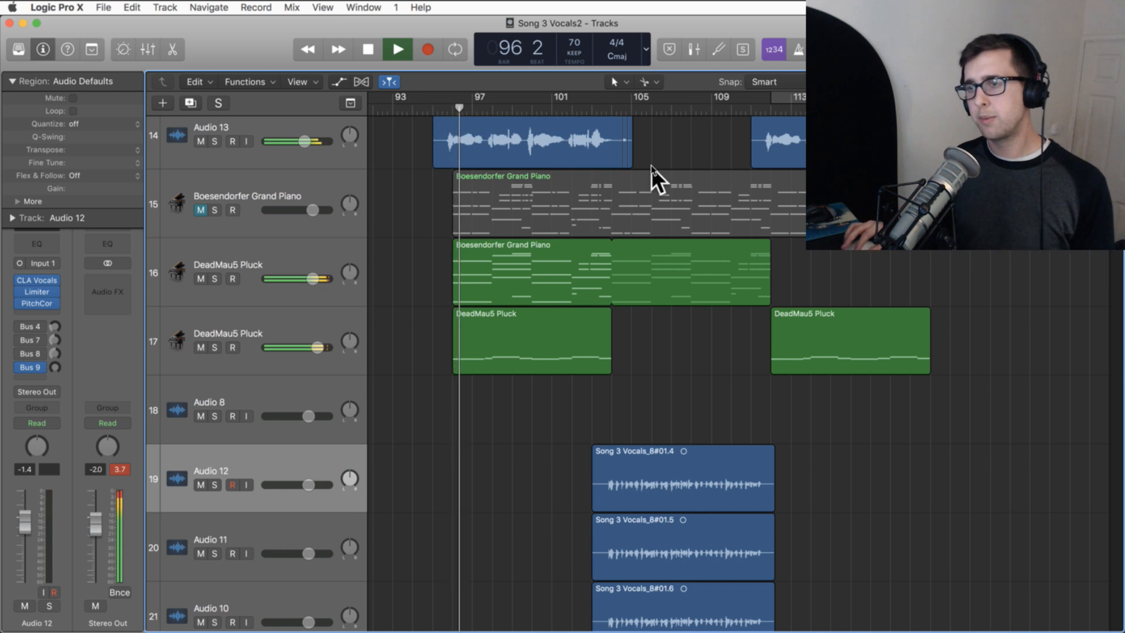
{"action": "scroll", "coordinate": [656, 164], "scroll_direction": "up", "scroll_amount": 3}
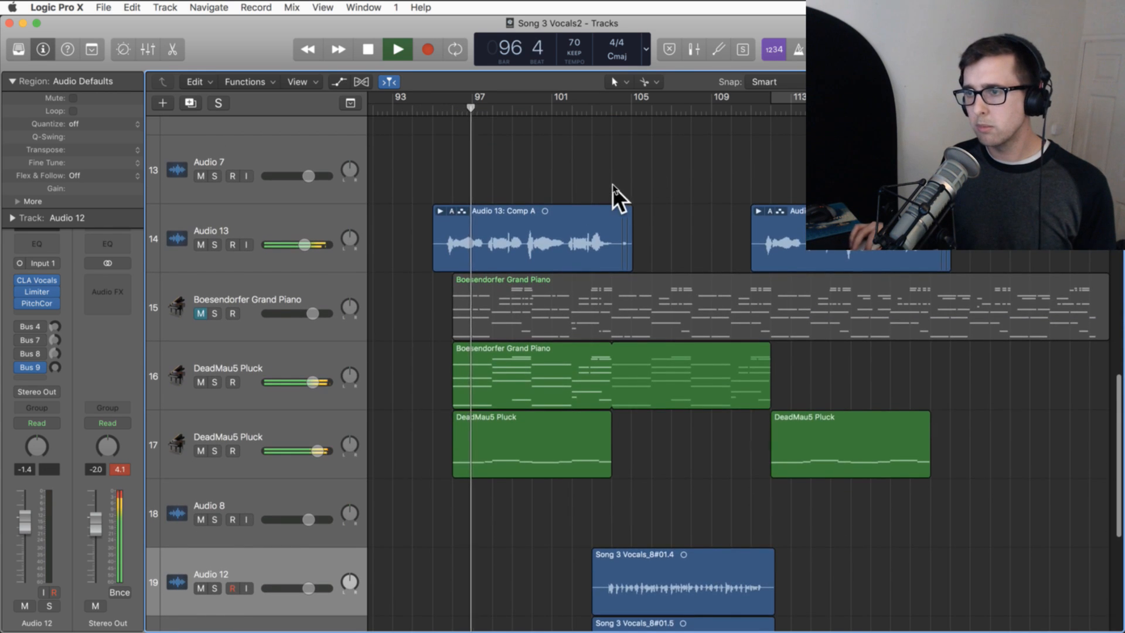
{"action": "scroll", "coordinate": [613, 185], "scroll_direction": "left", "scroll_amount": 15}
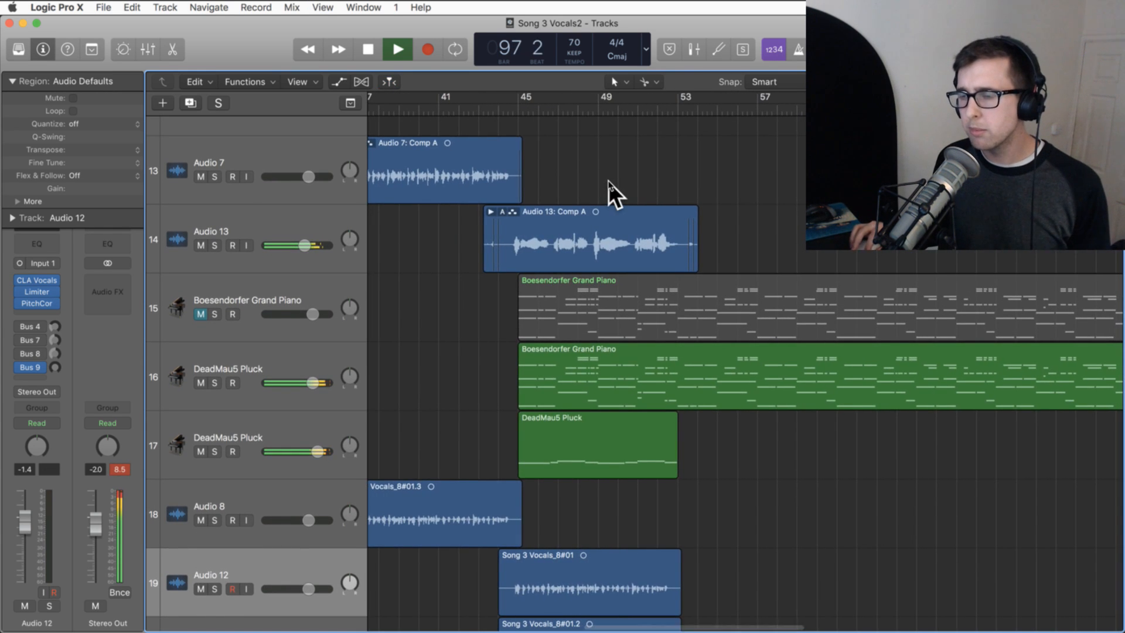
{"action": "scroll", "coordinate": [608, 181], "scroll_direction": "right", "scroll_amount": 10}
{"action": "scroll", "coordinate": [609, 181], "scroll_direction": "right", "scroll_amount": 14}
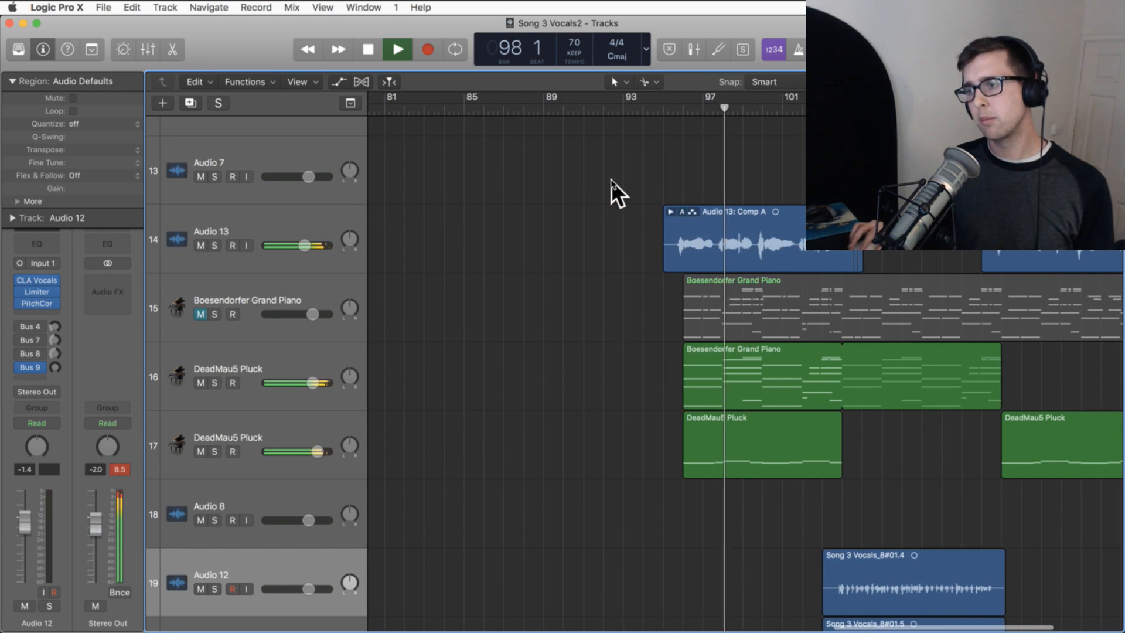
{"action": "scroll", "coordinate": [610, 179], "scroll_direction": "right", "scroll_amount": 2}
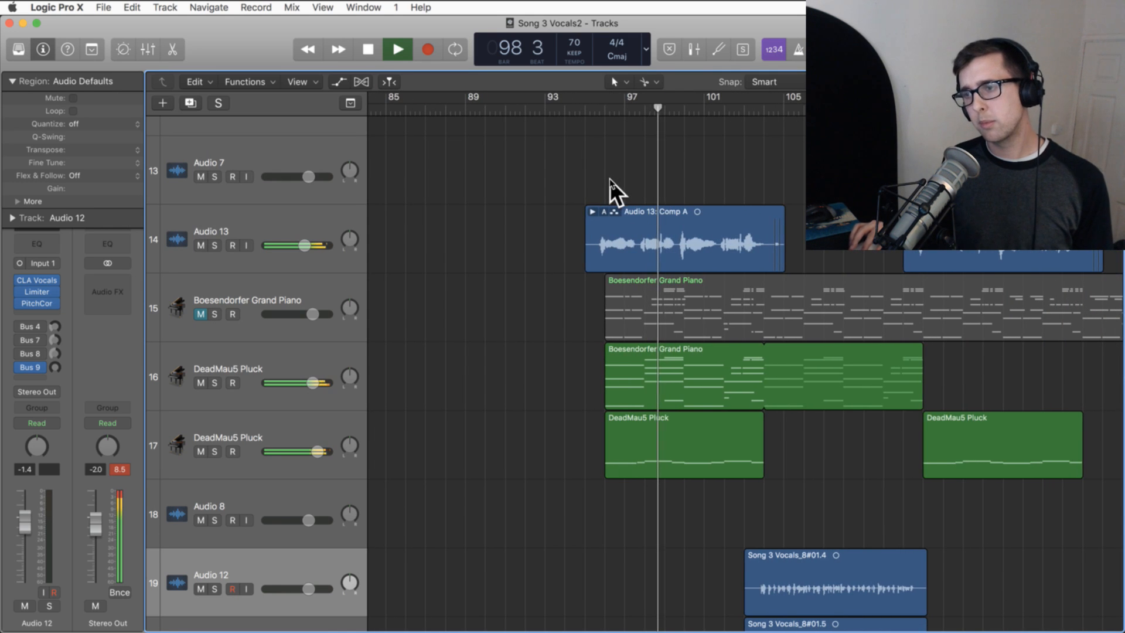
- Cycle bars 96 to 104 and lower the filter cutoff in the first DeadMau5 Pluck track's Serum instrument
{"action": "left_click", "coordinate": [258, 373]}
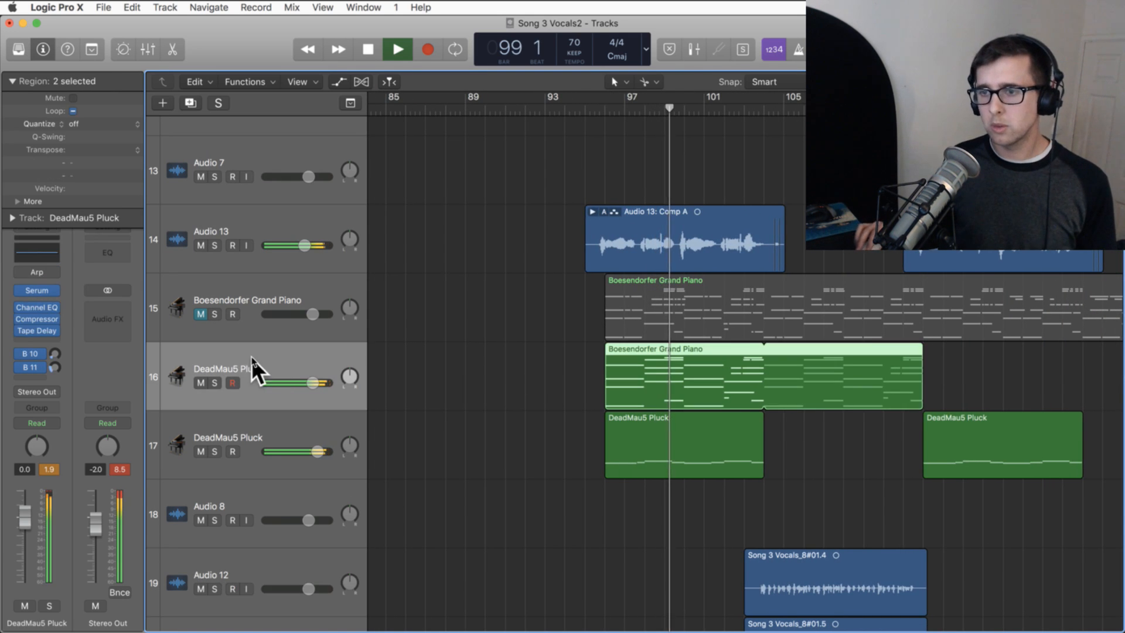
{"action": "left_click_drag", "start_coordinate": [617, 100], "coordinate": [765, 113]}
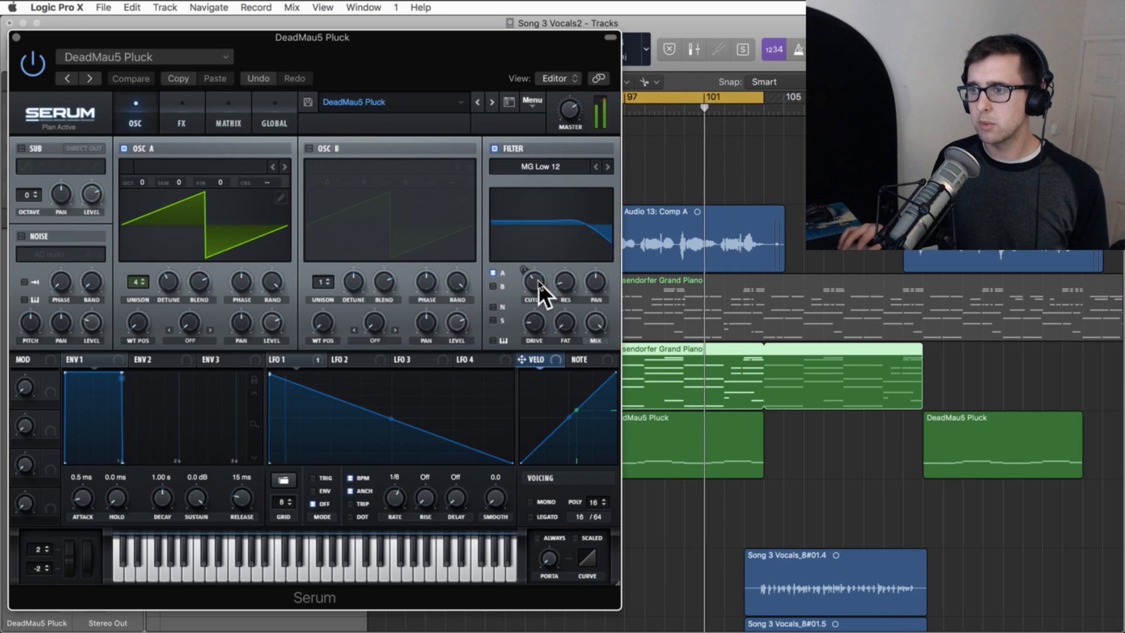
{"action": "left_click_drag", "start_coordinate": [538, 281], "coordinate": [531, 310]}
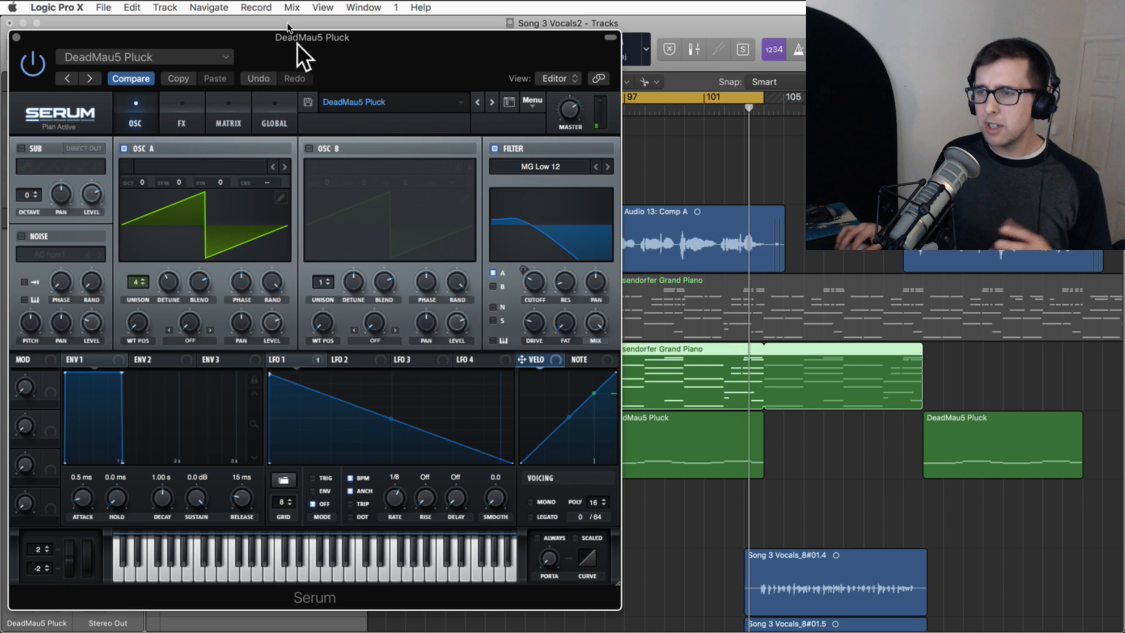
- Enable Serum's sub oscillator with LFO 1 modulating its level, and switch off oscillator A to hear the sub alone
{"action": "left_click_drag", "start_coordinate": [303, 37], "coordinate": [327, 34]}
{"action": "left_click", "coordinate": [216, 170]}
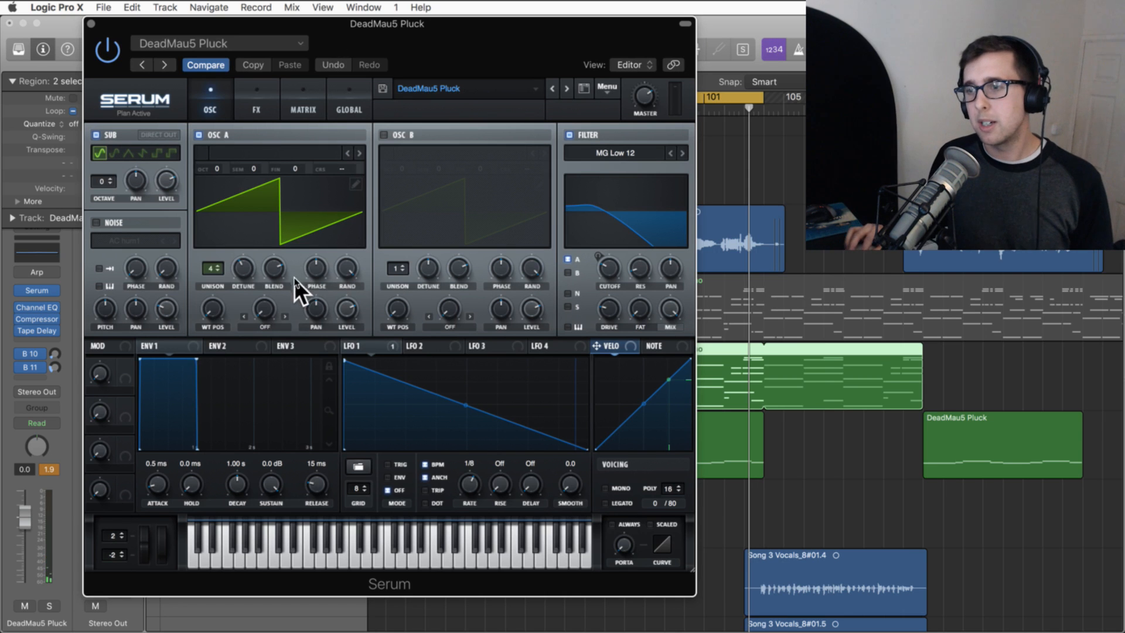
{"action": "left_click_drag", "start_coordinate": [390, 347], "coordinate": [177, 190]}
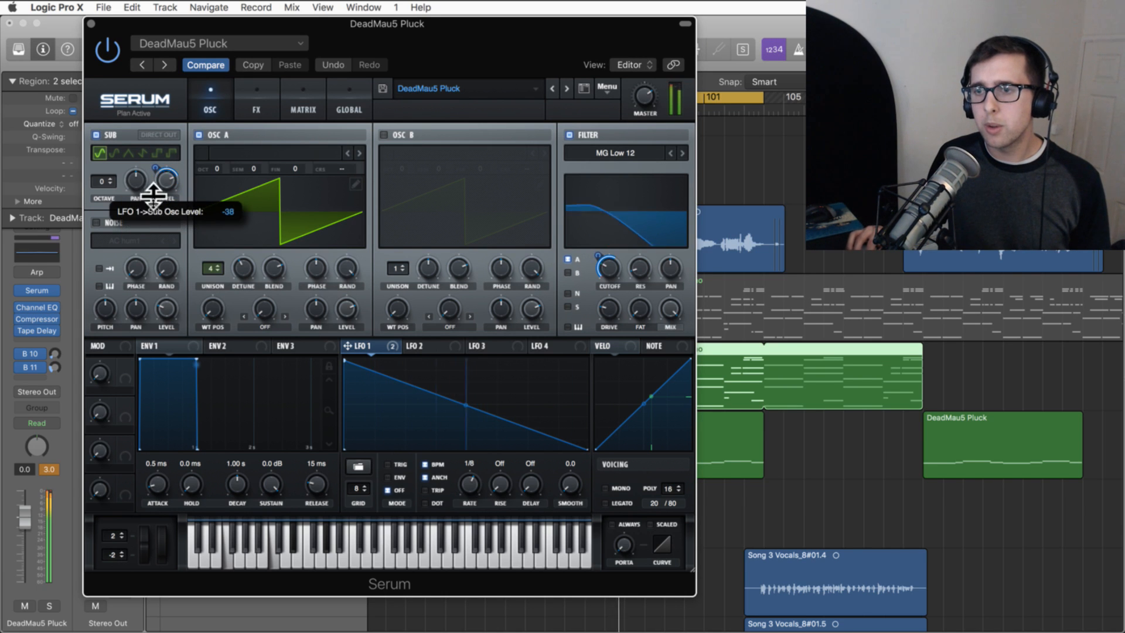
{"action": "left_click", "coordinate": [199, 135]}
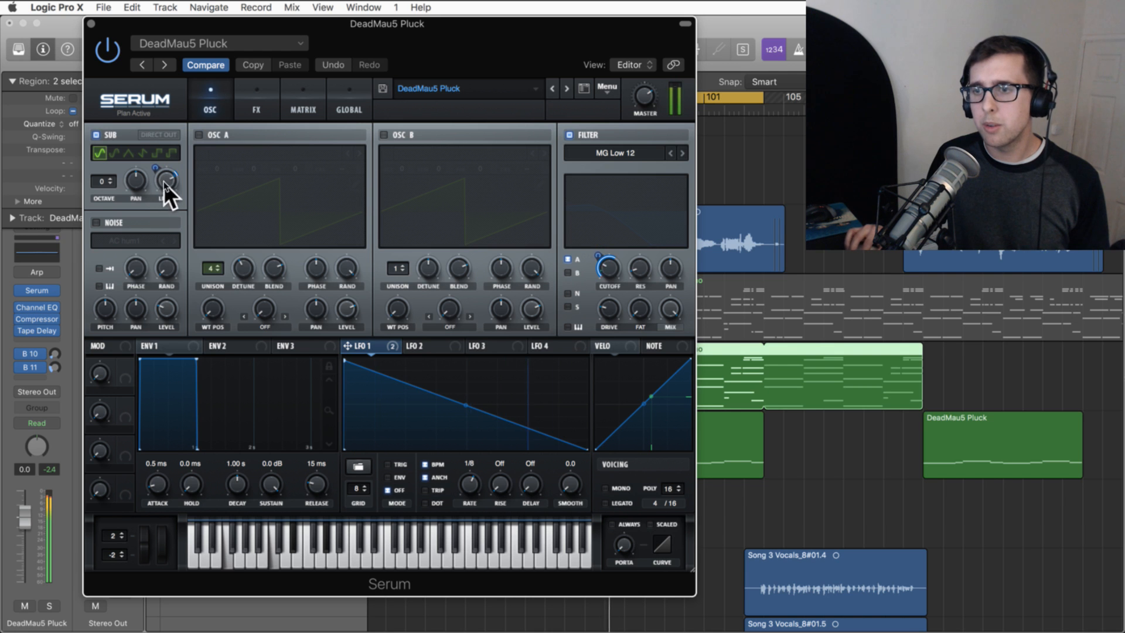
- Move the synth window clear of the track headers and solo the DeadMau5 Pluck on track 16 for playback
{"action": "left_click_drag", "start_coordinate": [369, 36], "coordinate": [549, 54]}
{"action": "left_click", "coordinate": [215, 383]}
{"action": "key", "text": "space"}
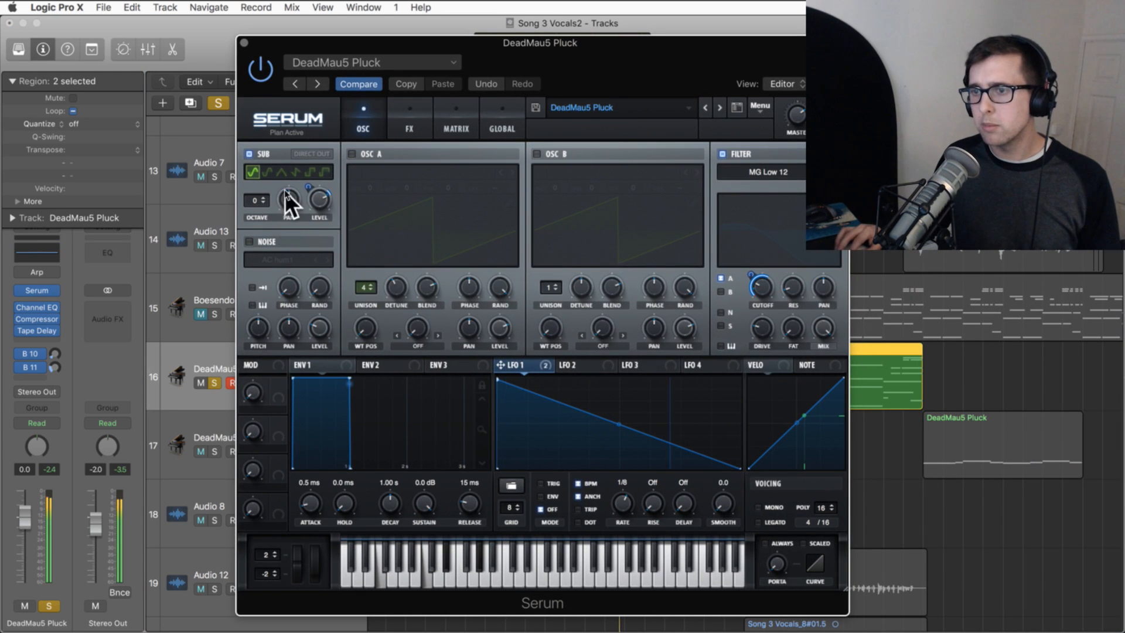
- Set the sub oscillator's level to 55% and audition its saw and square shapes
{"action": "left_click_drag", "start_coordinate": [315, 200], "coordinate": [316, 238]}
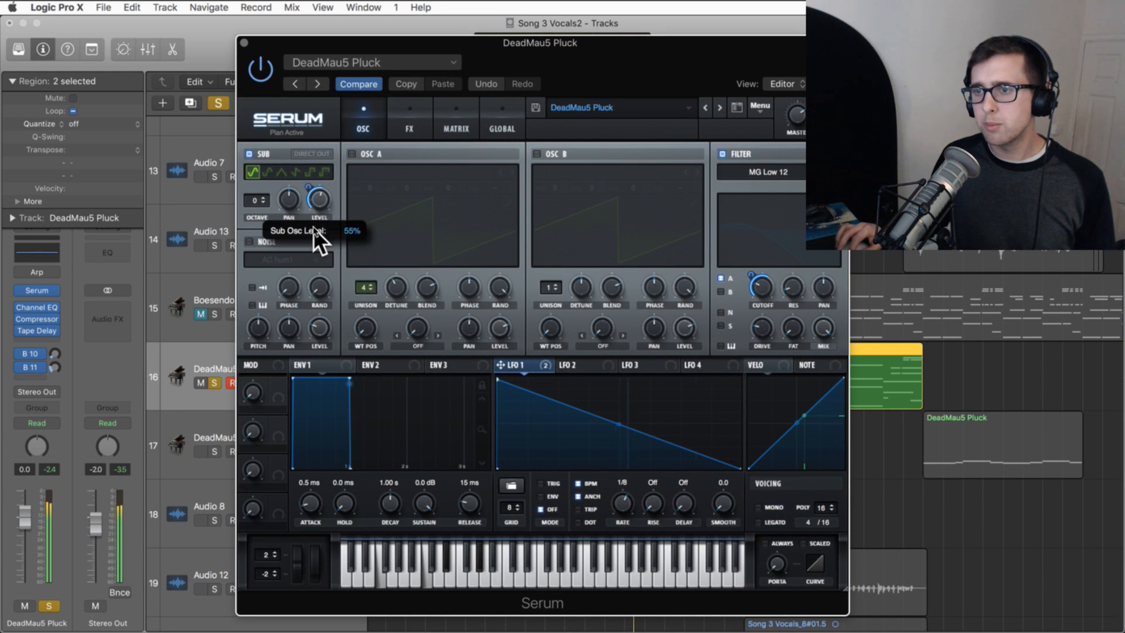
{"action": "left_click", "coordinate": [297, 172]}
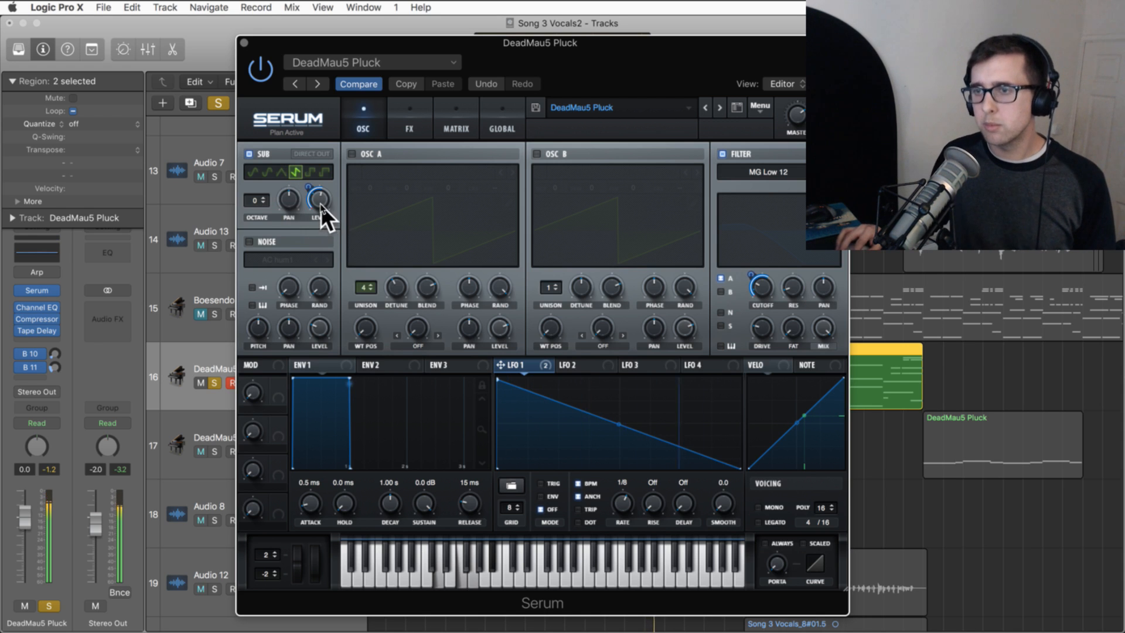
{"action": "left_click_drag", "start_coordinate": [321, 204], "coordinate": [319, 212]}
{"action": "left_click", "coordinate": [305, 172]}
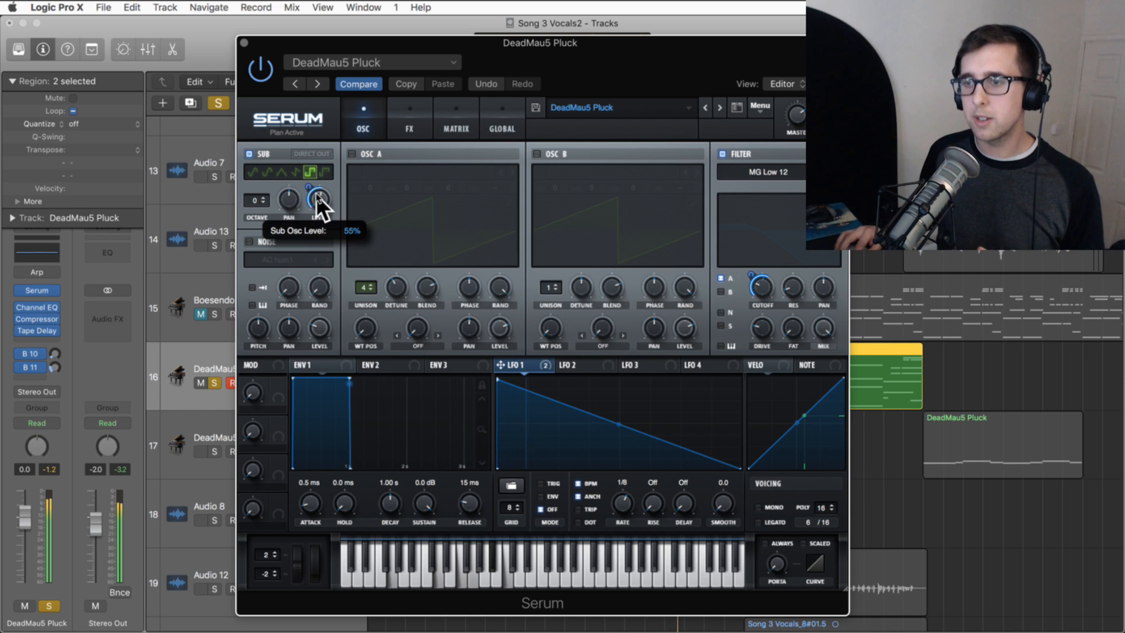
- Route the sub oscillator through the filter with a higher cutoff and raise the sub level to 80%
{"action": "left_click", "coordinate": [722, 326]}
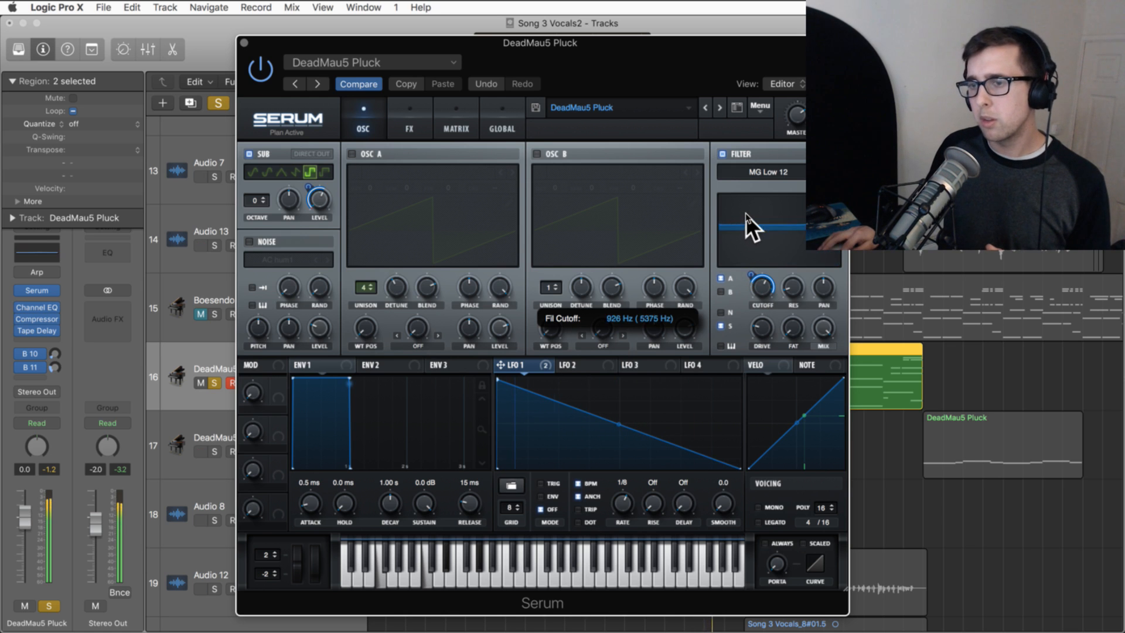
{"action": "left_click_drag", "start_coordinate": [761, 282], "coordinate": [758, 251]}
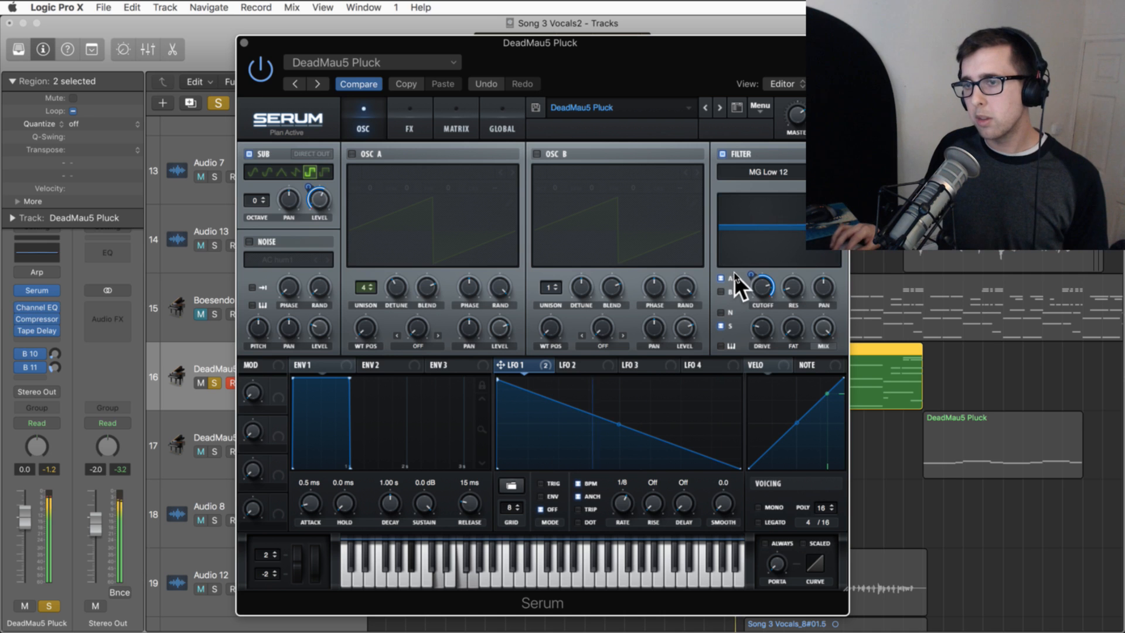
{"action": "mouse_move", "coordinate": [321, 199]}
{"action": "left_click_drag", "start_coordinate": [321, 199], "coordinate": [321, 206]}
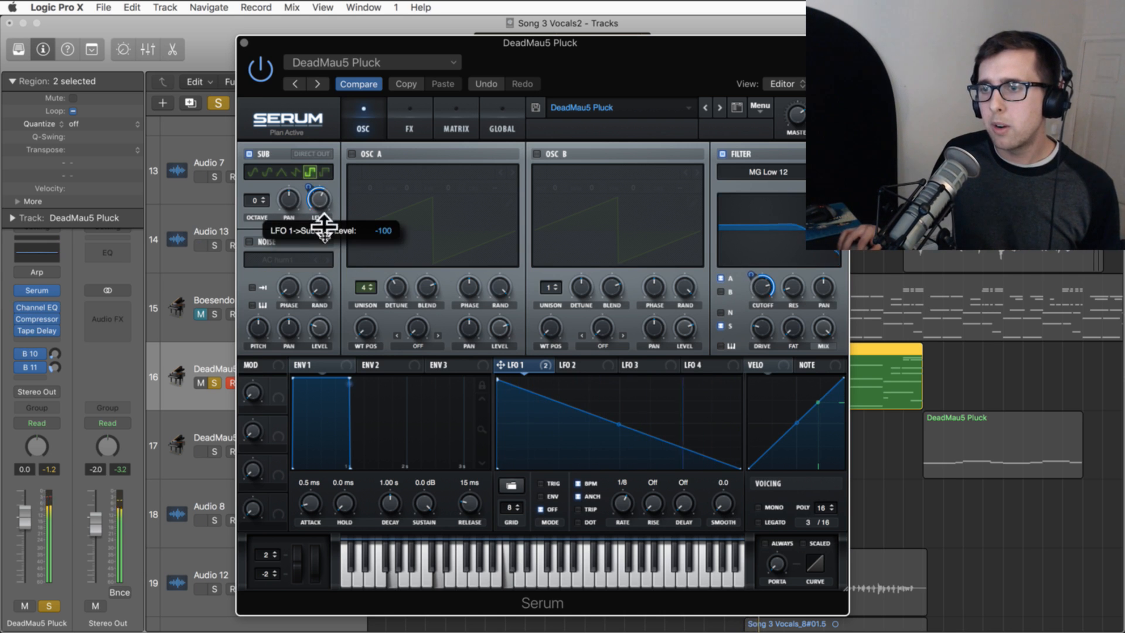
{"action": "left_click_drag", "start_coordinate": [327, 249], "coordinate": [319, 206]}
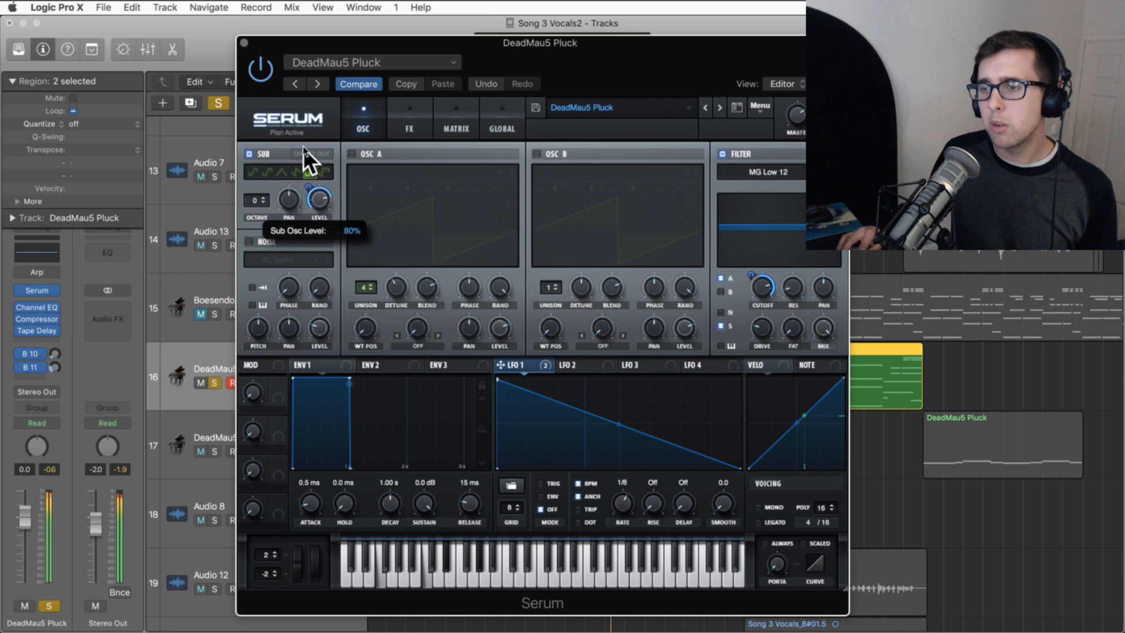
- Take oscillator A out of the filter so only the sub oscillator feeds it, and readjust the filter cutoff
{"action": "left_click_drag", "start_coordinate": [763, 282], "coordinate": [756, 343]}
{"action": "left_click", "coordinate": [720, 326]}
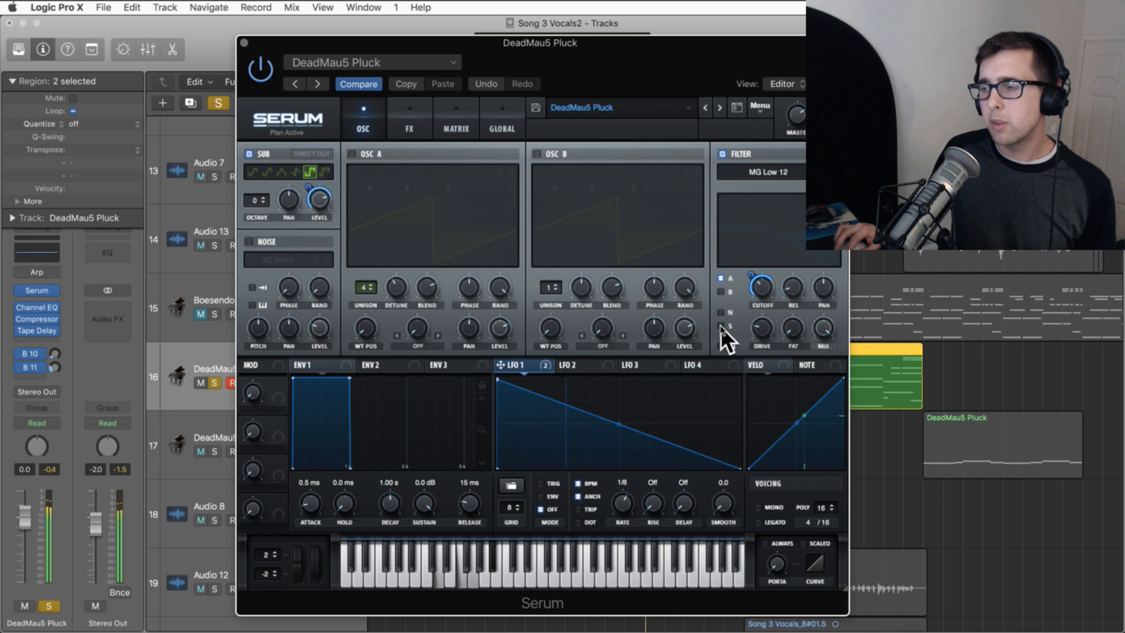
{"action": "left_click", "coordinate": [721, 279]}
{"action": "left_click", "coordinate": [722, 326]}
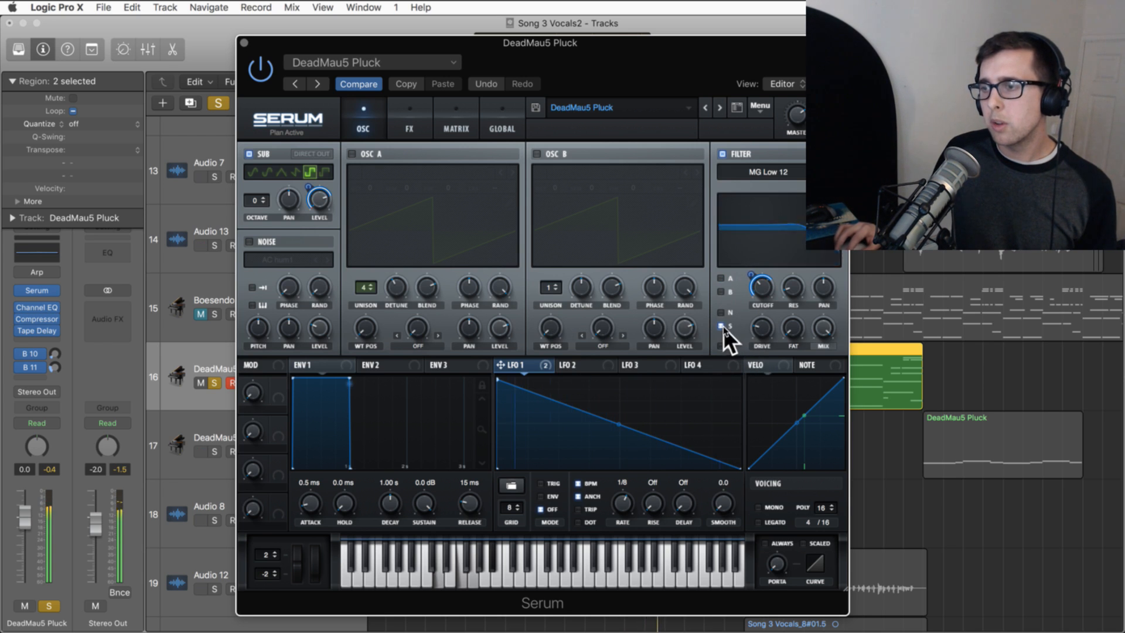
{"action": "left_click_drag", "start_coordinate": [754, 301], "coordinate": [754, 269]}
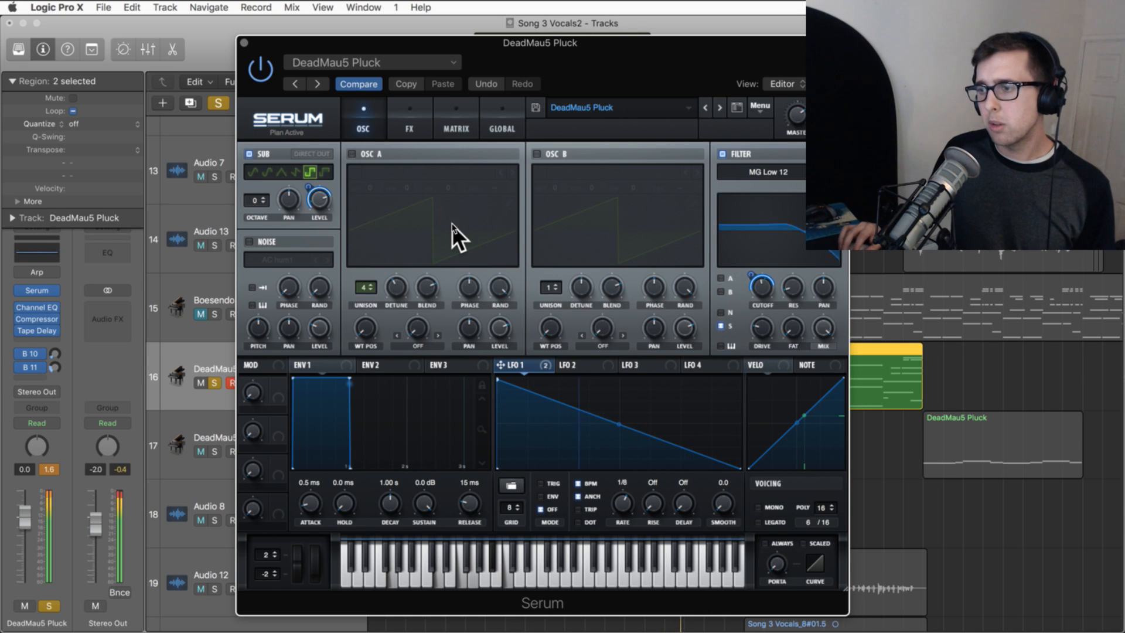
- Check the active effects and audition the triangle and sine shapes on the sub oscillator
{"action": "left_click", "coordinate": [408, 118]}
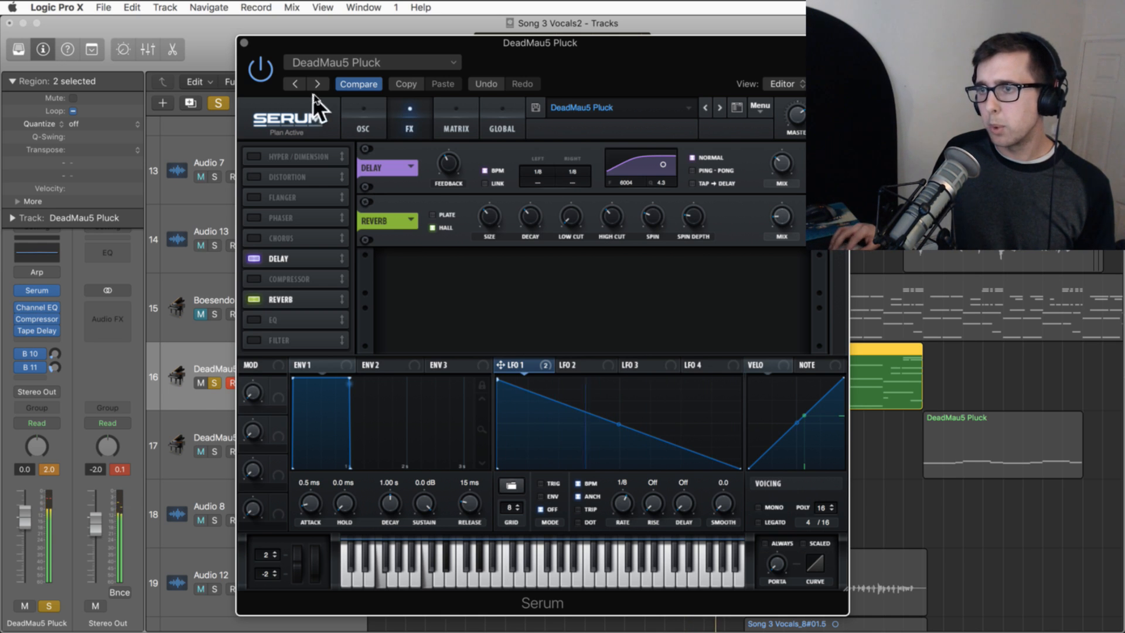
{"action": "left_click", "coordinate": [369, 112]}
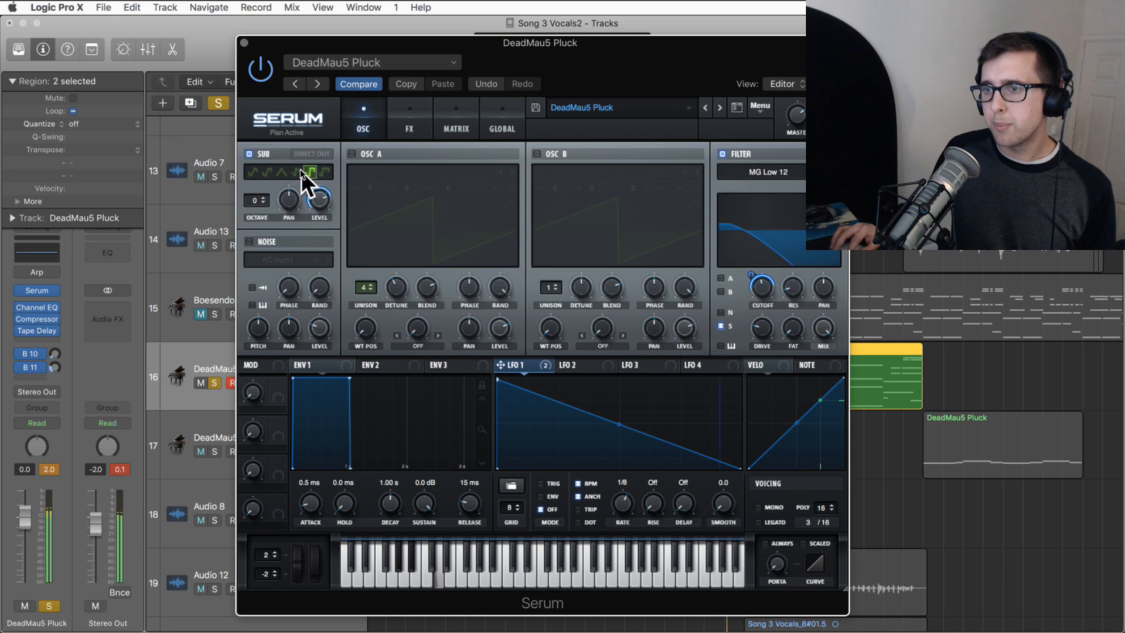
{"action": "left_click", "coordinate": [281, 171]}
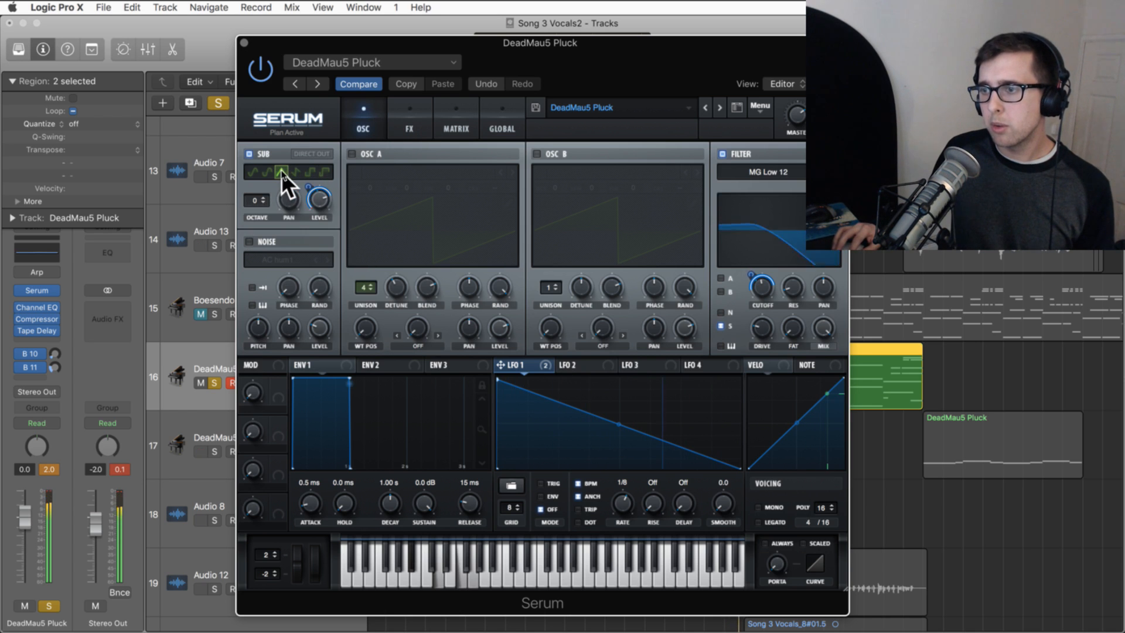
{"action": "left_click", "coordinate": [254, 172]}
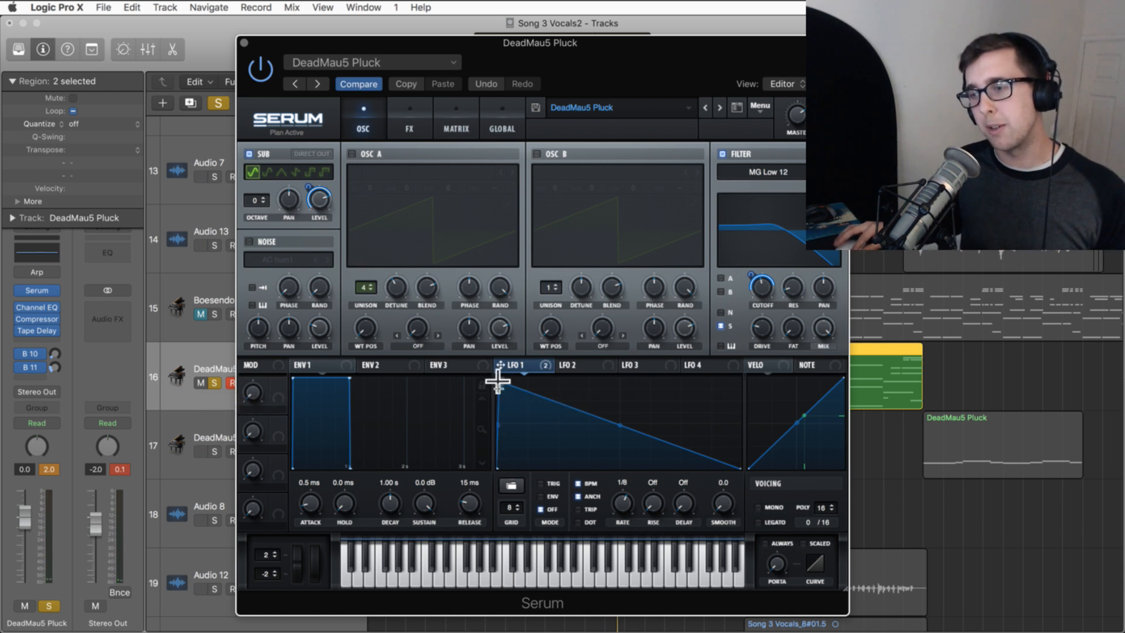
- Shift the peak of the LFO 1 curve slightly inward from its start and set the sub oscillator to saw
{"action": "left_click_drag", "start_coordinate": [495, 379], "coordinate": [484, 382]}
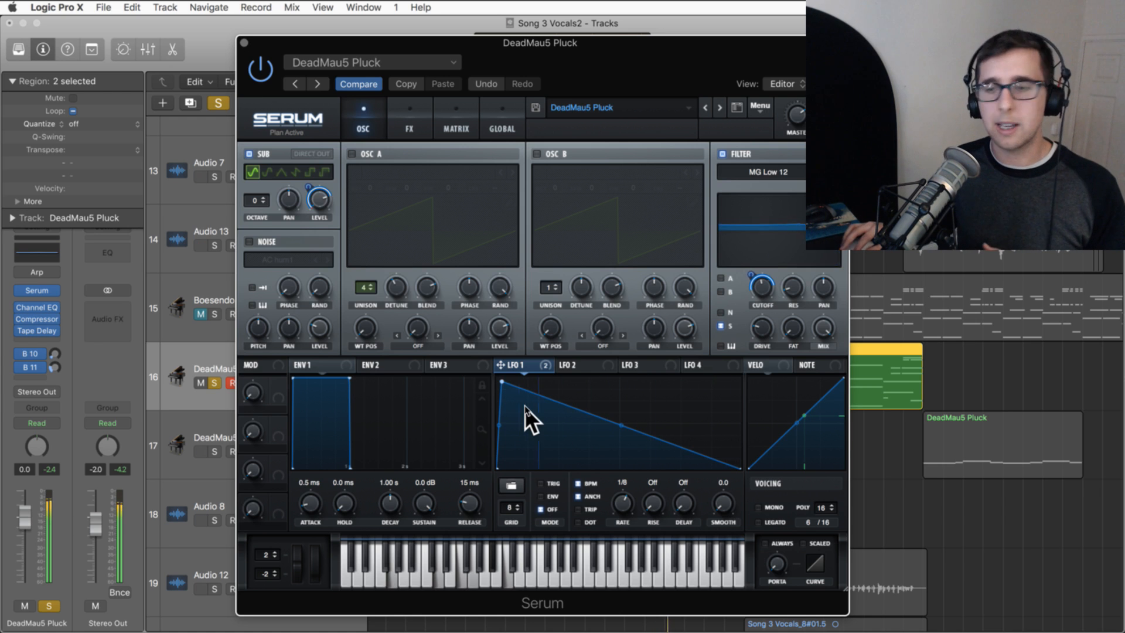
{"action": "mouse_move", "coordinate": [503, 382]}
{"action": "left_mouse_down"}
{"action": "mouse_move", "coordinate": [577, 387]}
{"action": "mouse_move", "coordinate": [498, 385]}
{"action": "left_mouse_up"}
{"action": "left_click", "coordinate": [296, 173]}
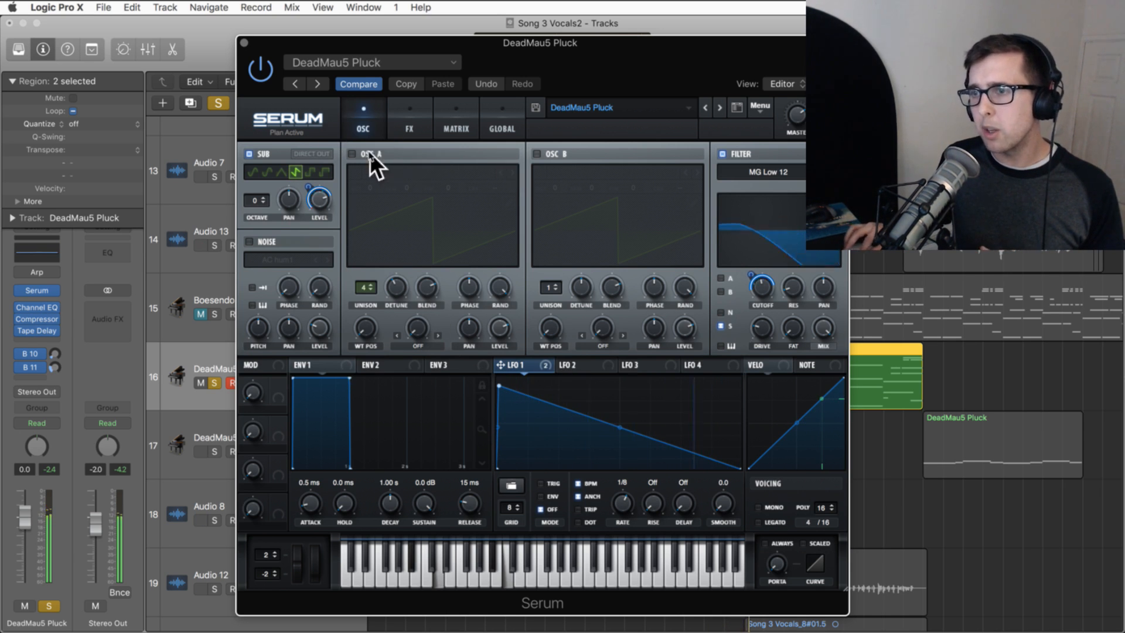
- Audition oscillator A and oscillator B in turn alongside the sub oscillator, switching each off again
{"action": "left_click", "coordinate": [352, 153]}
{"action": "left_click", "coordinate": [352, 153]}
{"action": "left_click", "coordinate": [538, 153]}
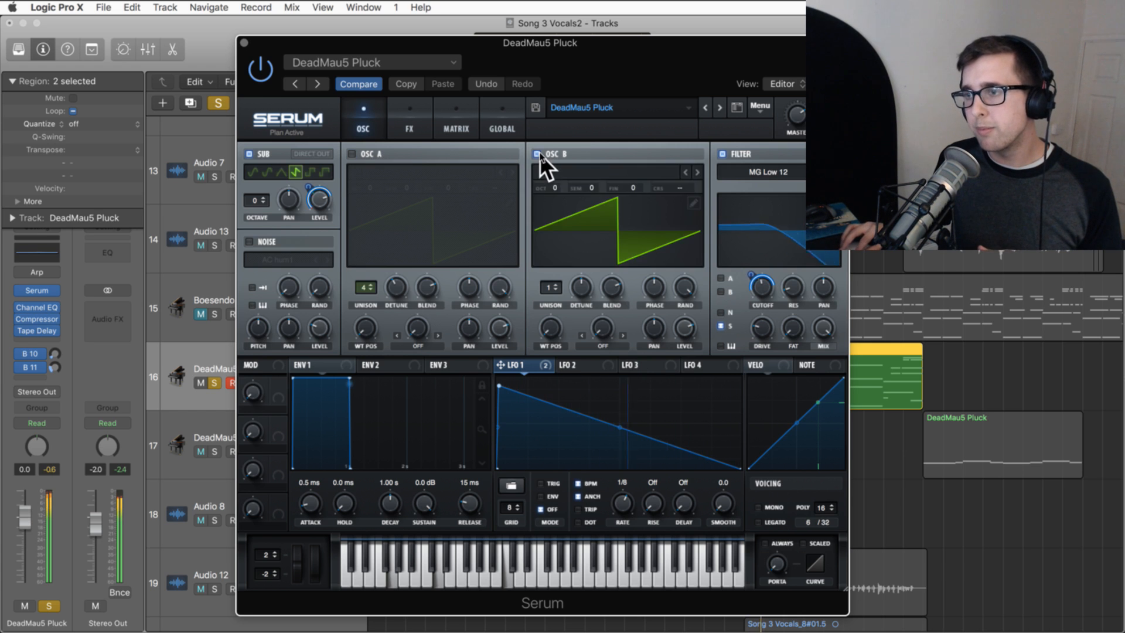
{"action": "left_click", "coordinate": [538, 154]}
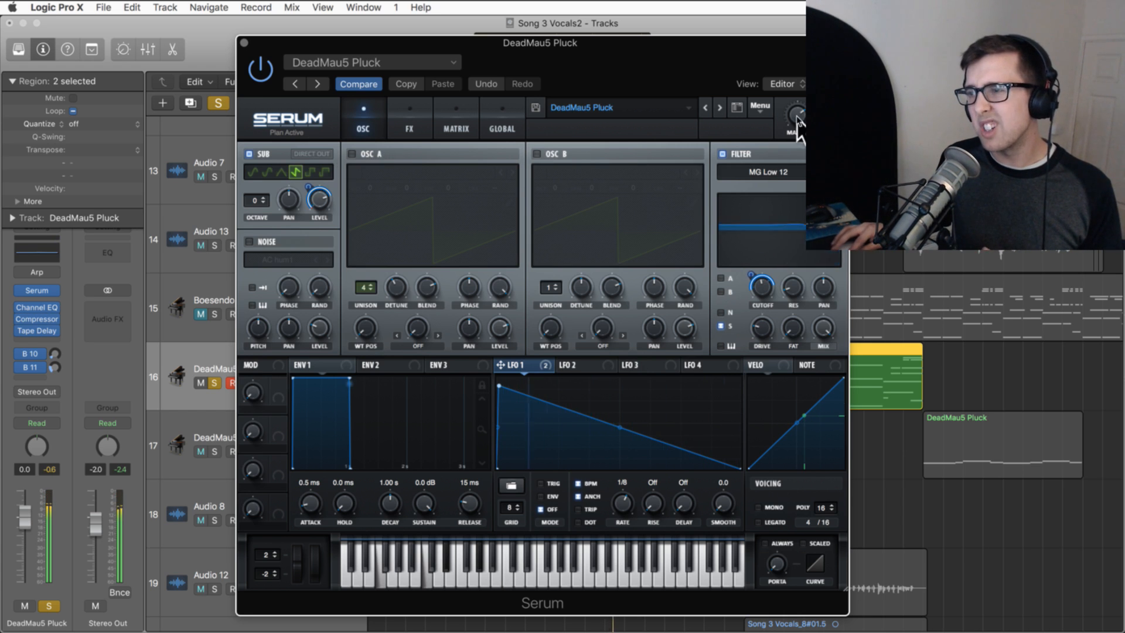
- Enable oscillator A and route it through the filter along with the sub oscillator
{"action": "left_click", "coordinate": [353, 154]}
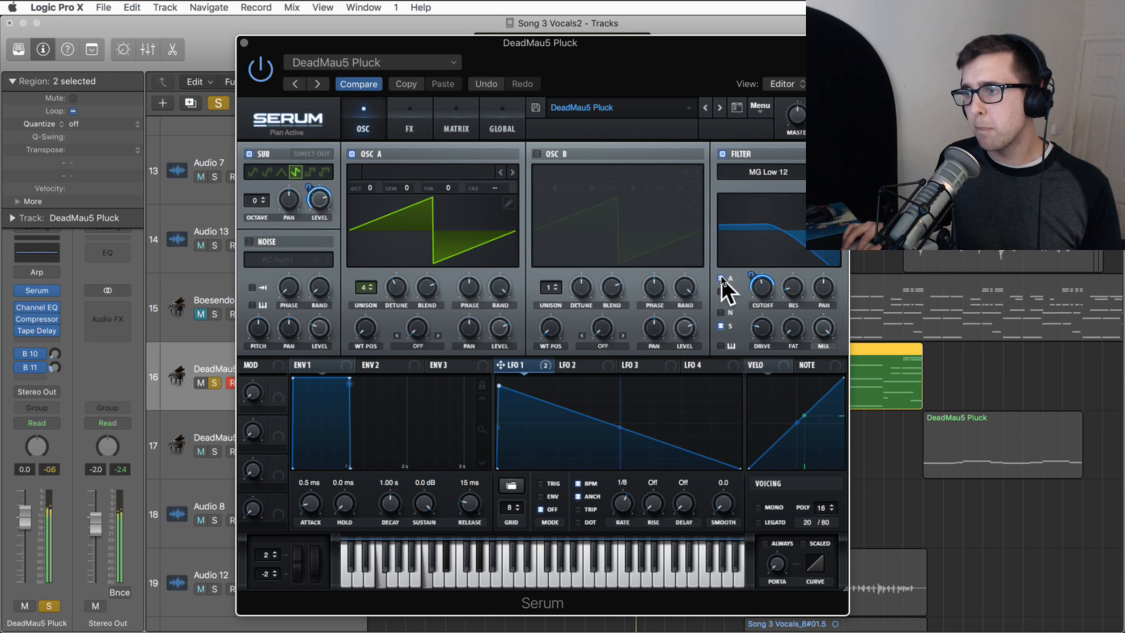
{"action": "mouse_move", "coordinate": [764, 287]}
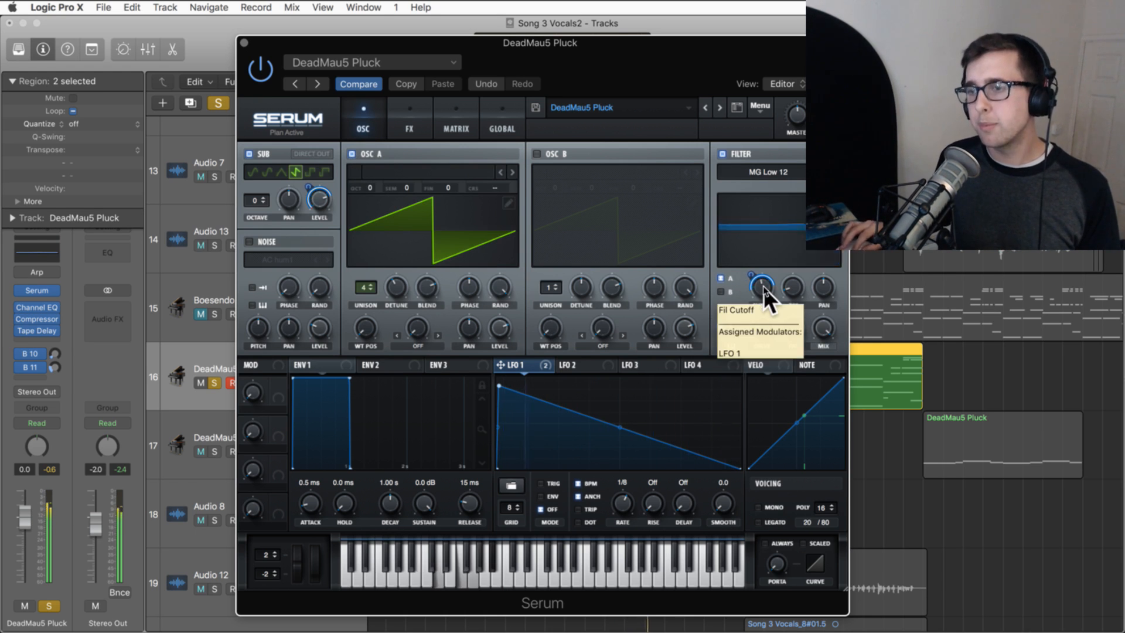
{"action": "left_click_drag", "start_coordinate": [255, 202], "coordinate": [257, 193]}
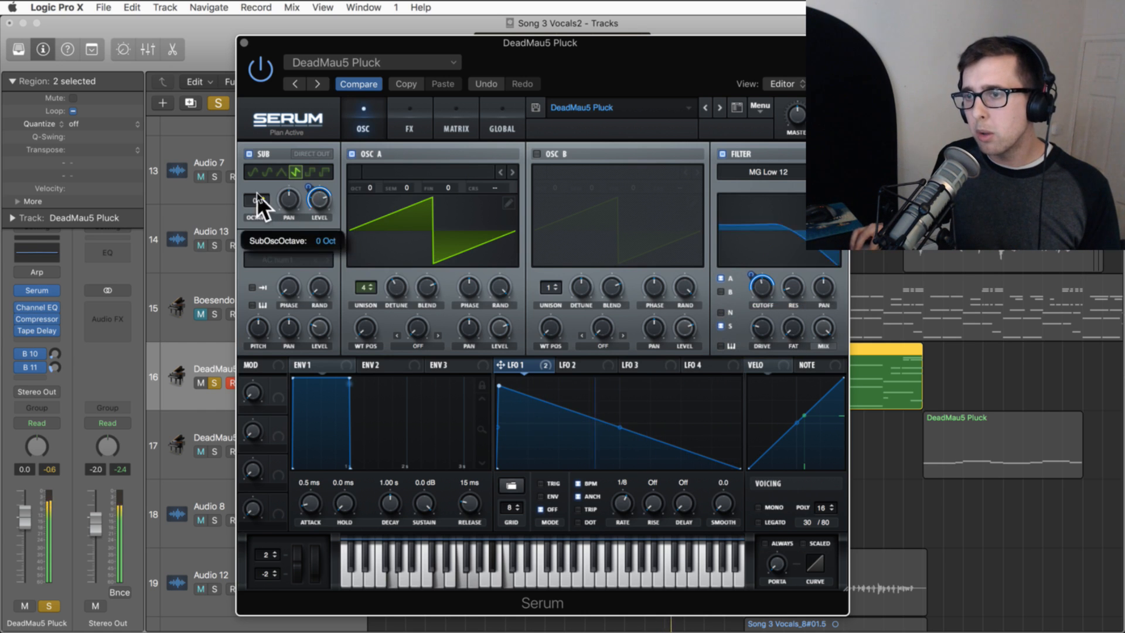
- Audition the pulse and sine sub shapes, settle on triangle at a higher level, and switch oscillator A off
{"action": "left_click", "coordinate": [324, 171]}
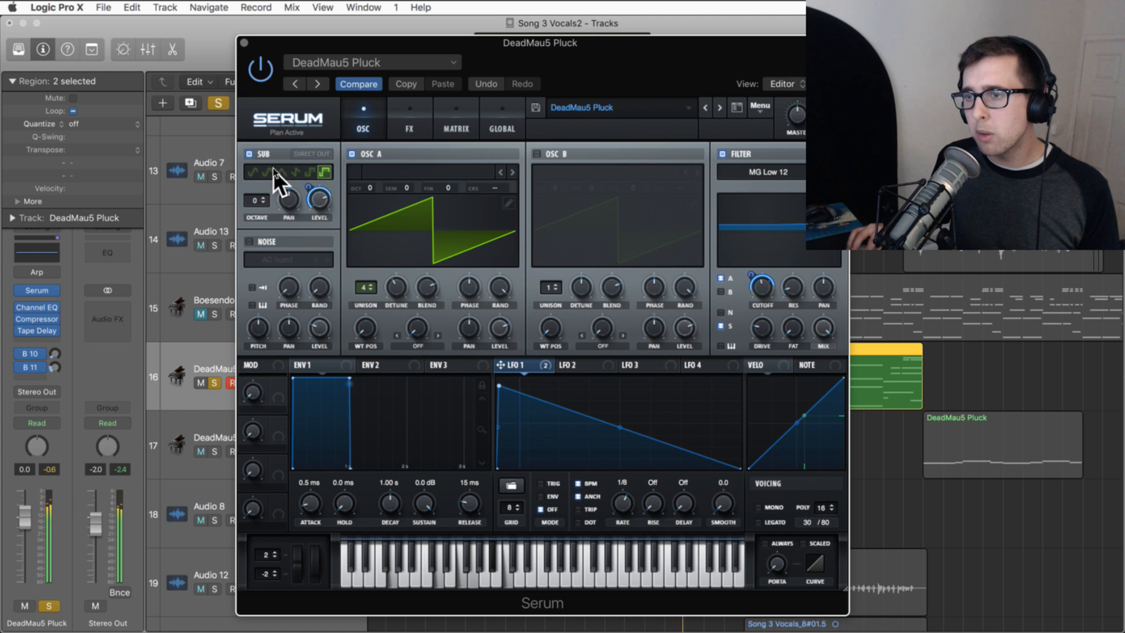
{"action": "left_click", "coordinate": [254, 171]}
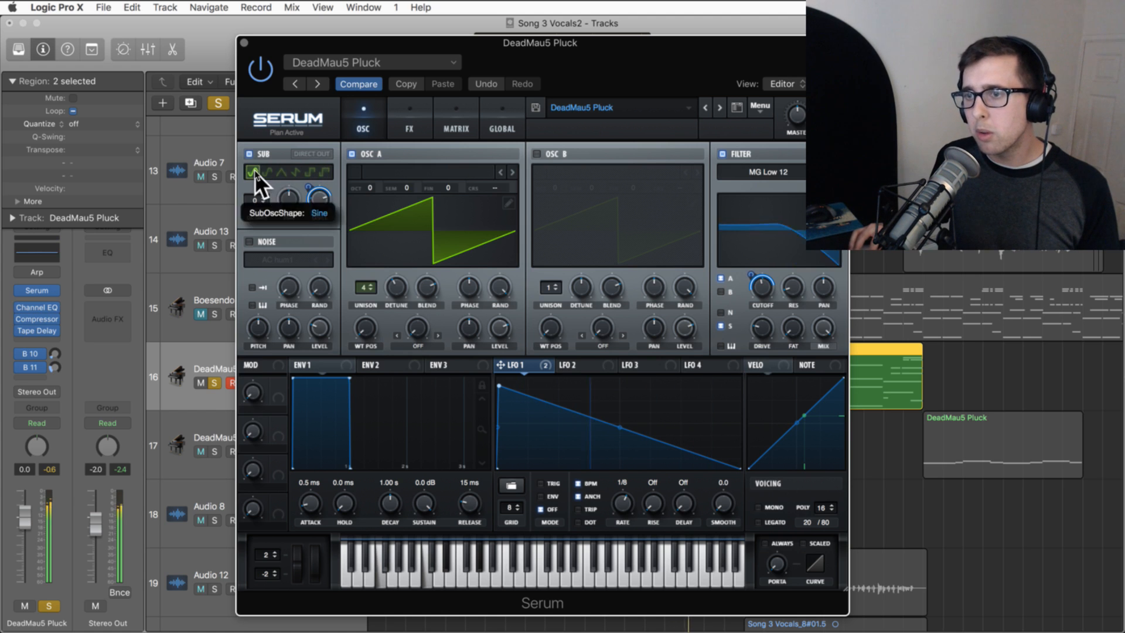
{"action": "left_click", "coordinate": [352, 154]}
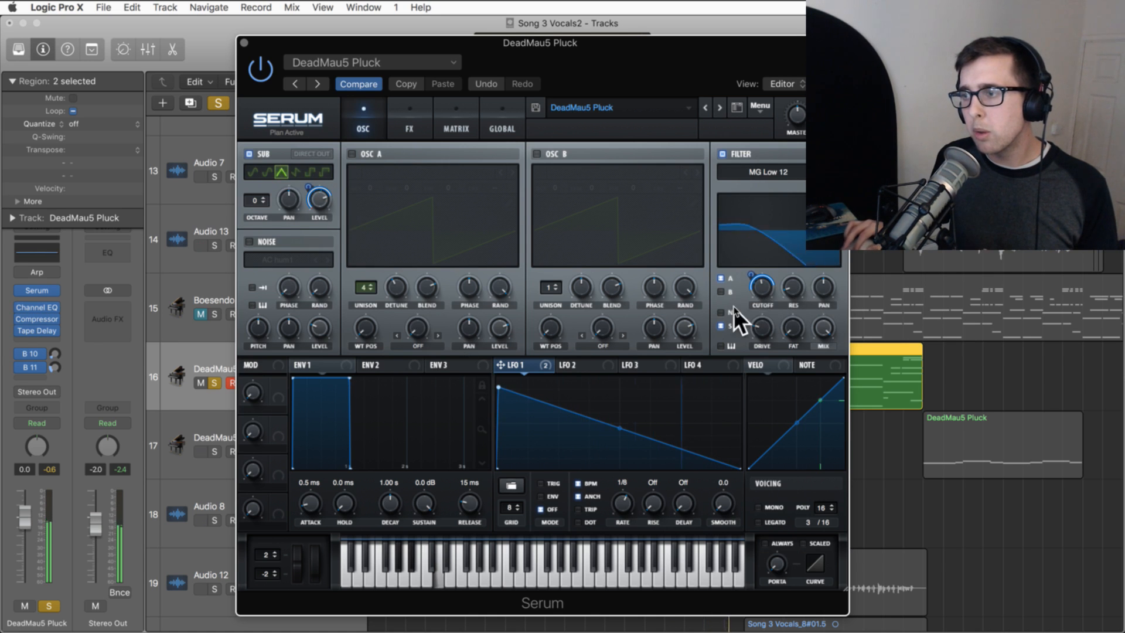
{"action": "mouse_move", "coordinate": [761, 305]}
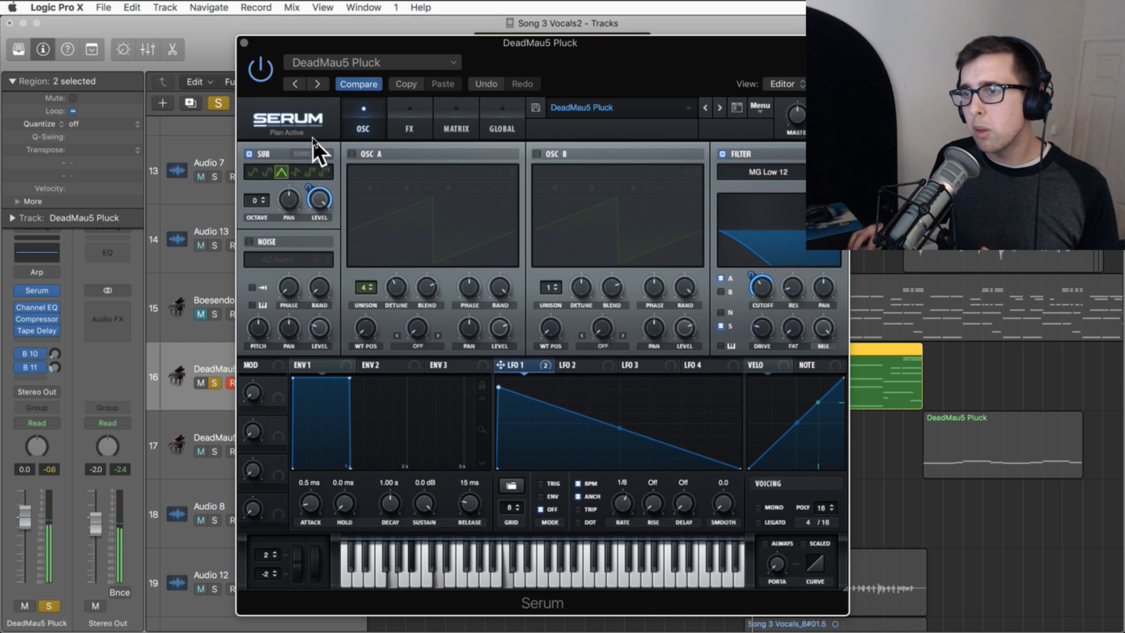
- Turn oscillator A back on, lower its level and close the synth window
{"action": "left_click", "coordinate": [351, 154]}
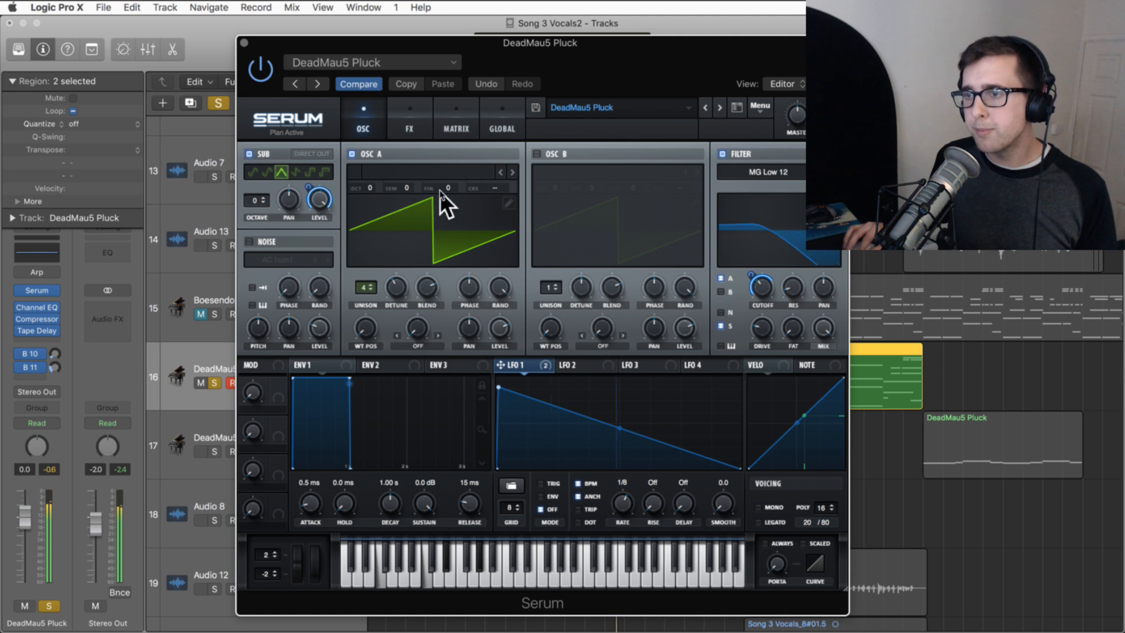
{"action": "left_click_drag", "start_coordinate": [495, 335], "coordinate": [497, 379]}
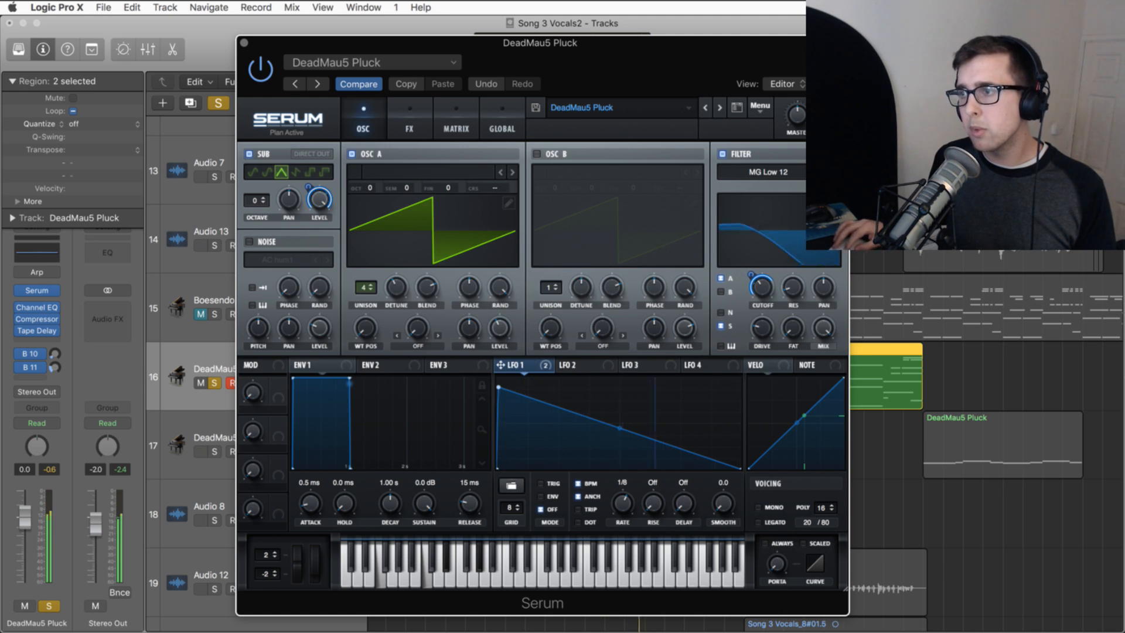
{"action": "left_click", "coordinate": [244, 43]}
- Unsolo the DeadMau5 Pluck on track 16 to hear it in the full mix, save the project and stop playback
{"action": "left_click", "coordinate": [455, 239]}
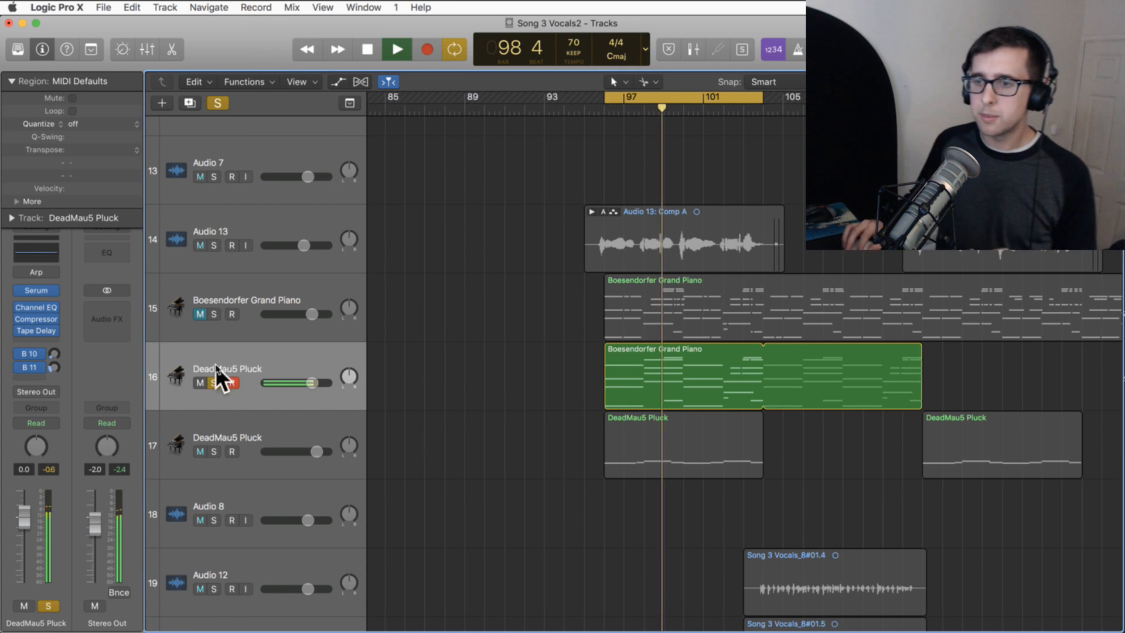
{"action": "left_click", "coordinate": [214, 383]}
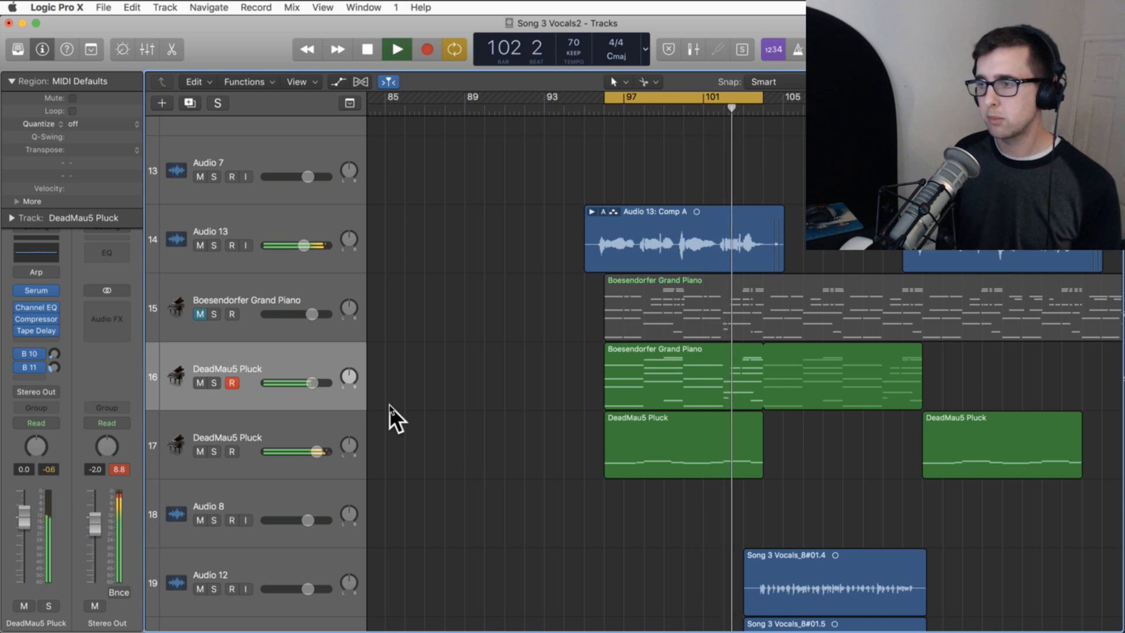
{"action": "key", "text": "super+s"}
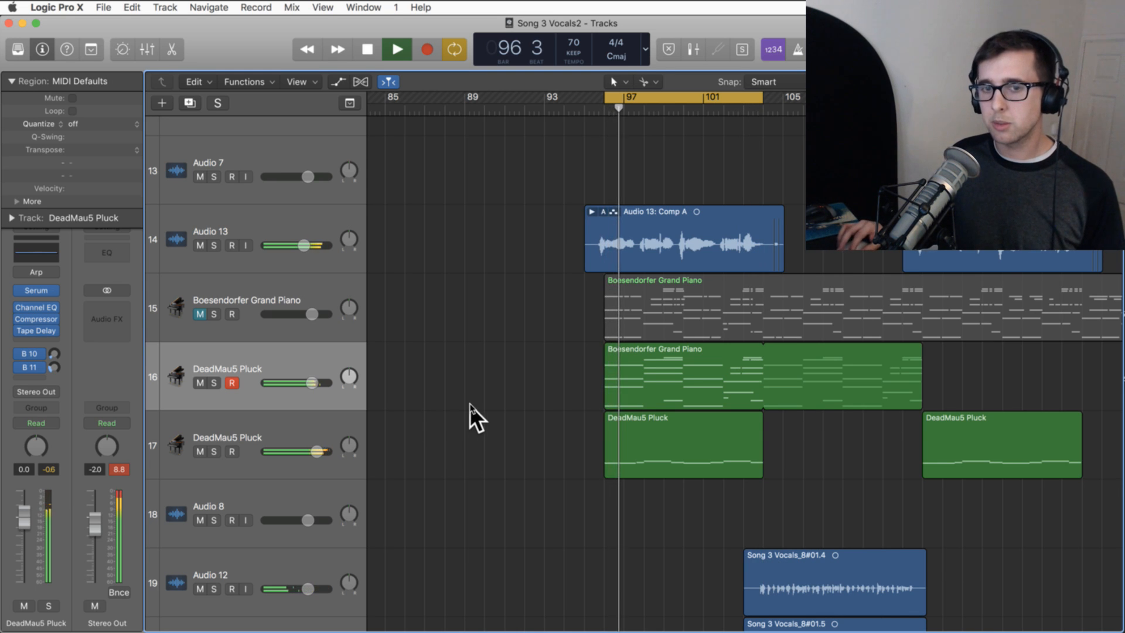
{"action": "key", "text": "space"}
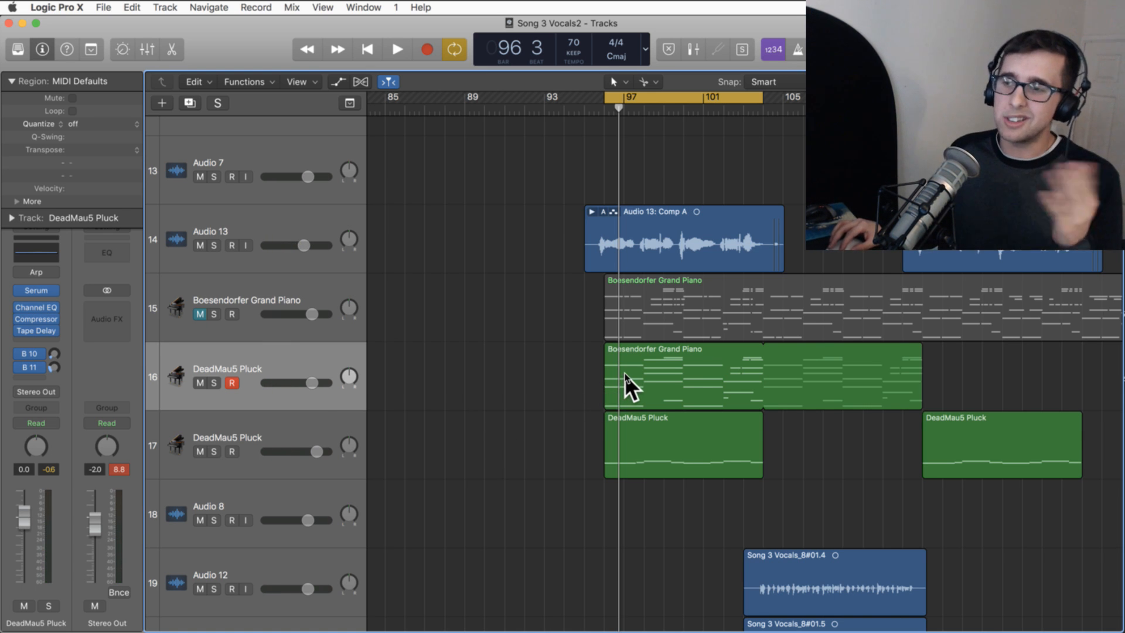
- Reopen Serum for track 16, switch oscillator A off and solo the track with the synth window moved aside
{"action": "left_click", "coordinate": [37, 291]}
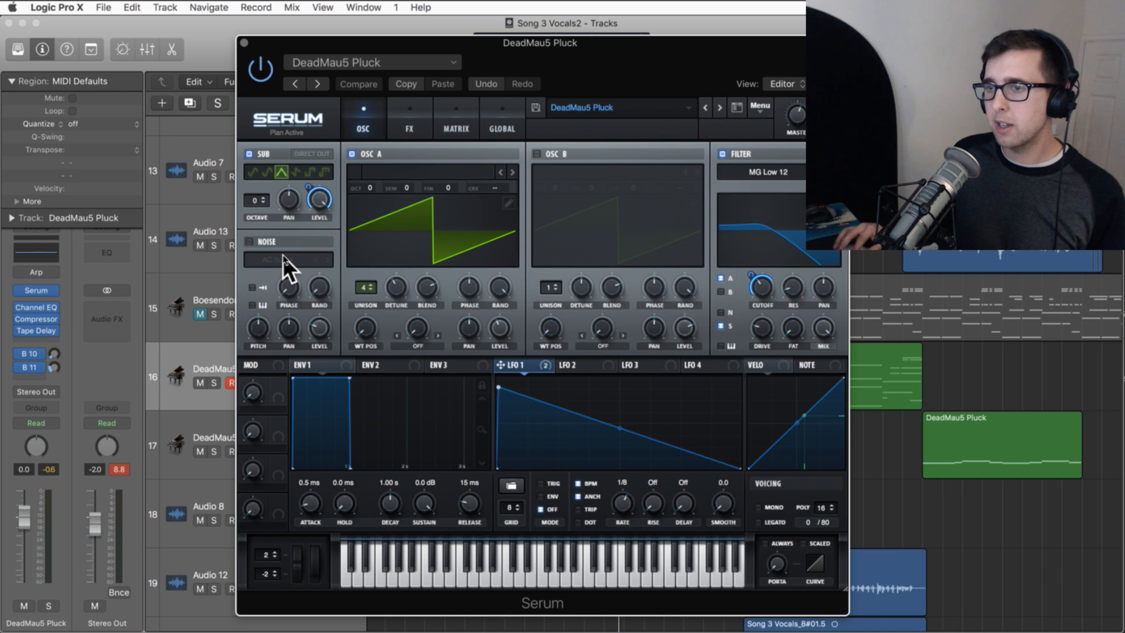
{"action": "left_click", "coordinate": [352, 154]}
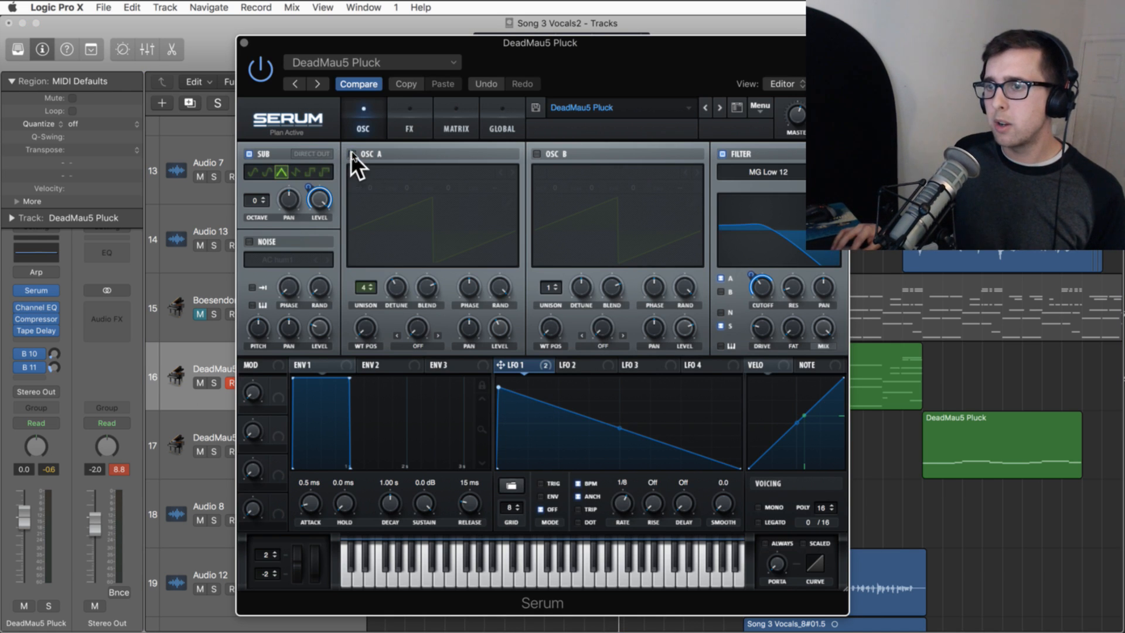
{"action": "left_click_drag", "start_coordinate": [643, 46], "coordinate": [975, 135]}
{"action": "left_click", "coordinate": [214, 383]}
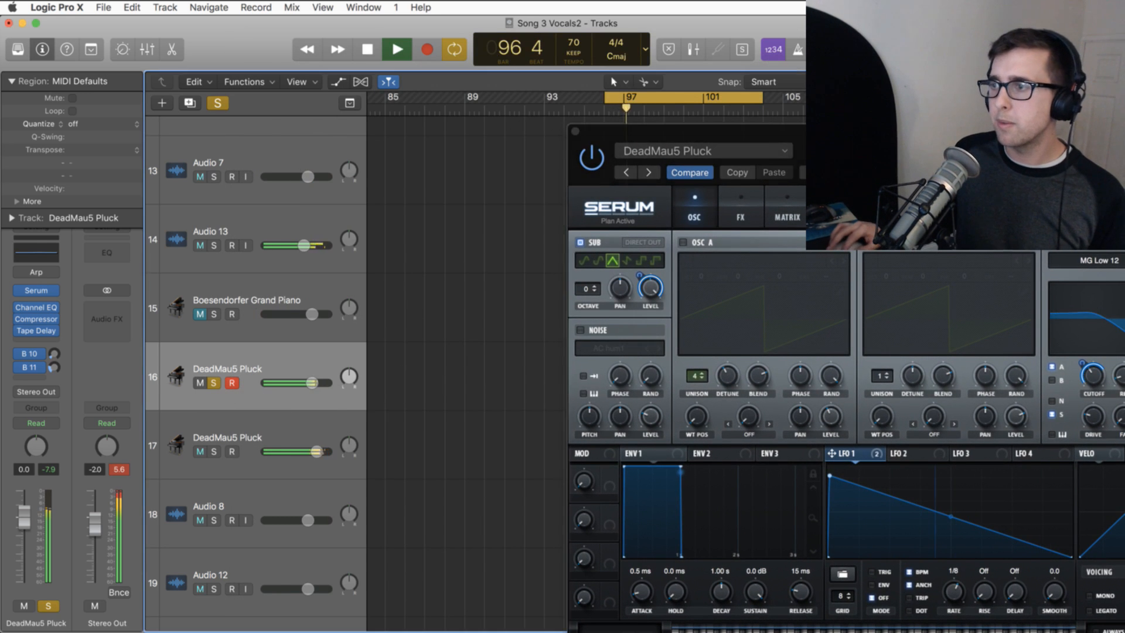
- Shift the peak of Serum's LFO 1 envelope slightly later to add a short ramp-up, and stop playback
{"action": "left_click_drag", "start_coordinate": [917, 165], "coordinate": [659, 100]}
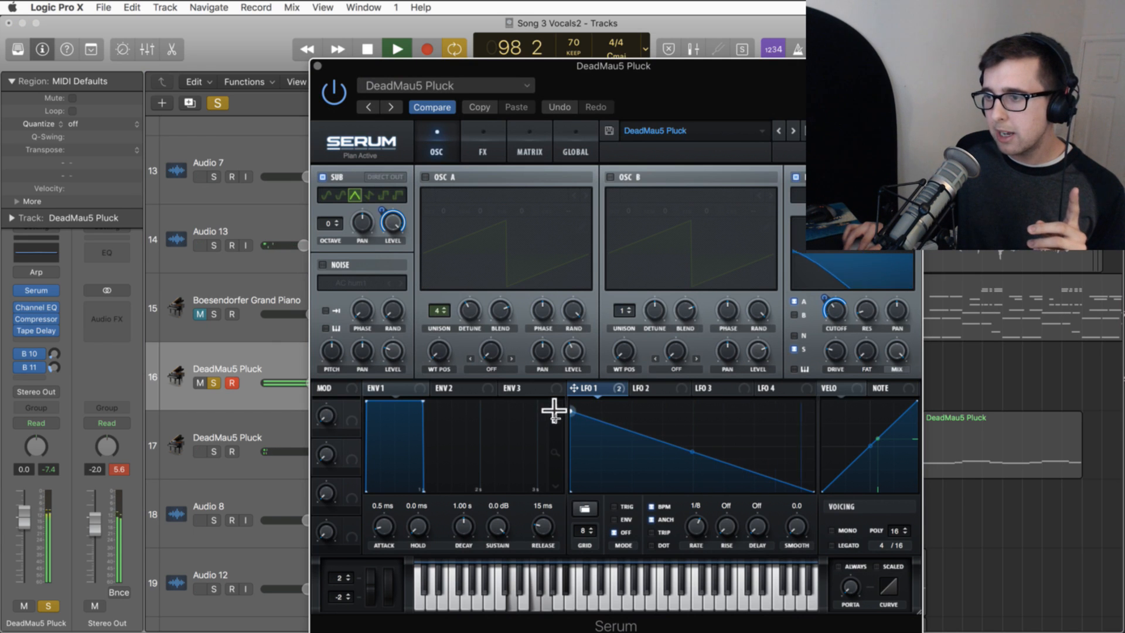
{"action": "left_click_drag", "start_coordinate": [564, 412], "coordinate": [577, 411]}
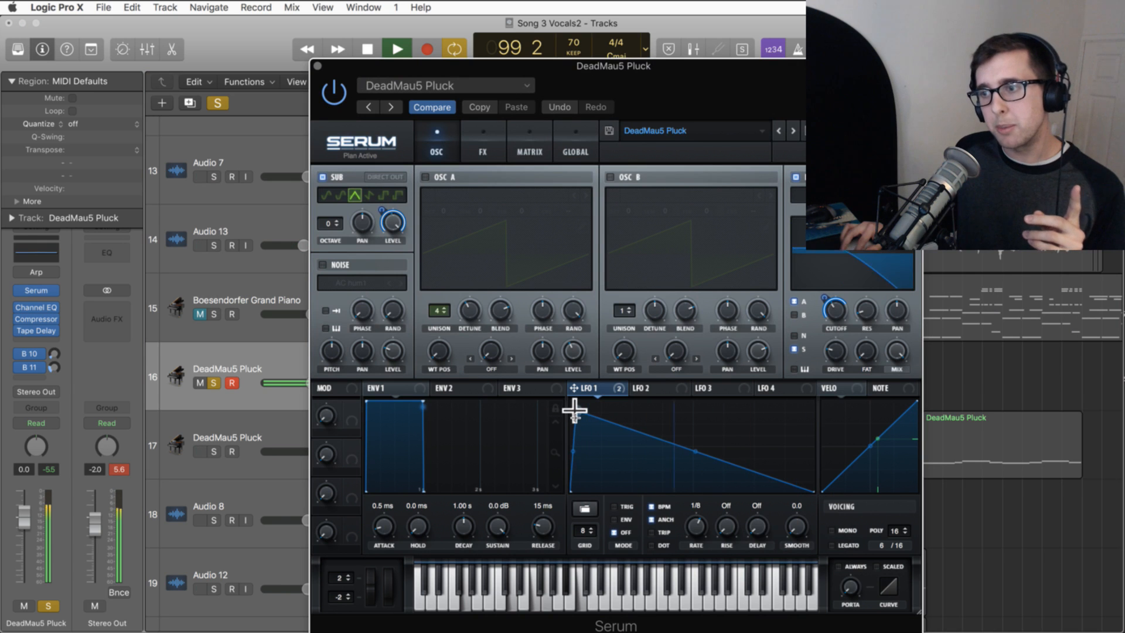
{"action": "key", "text": "space"}
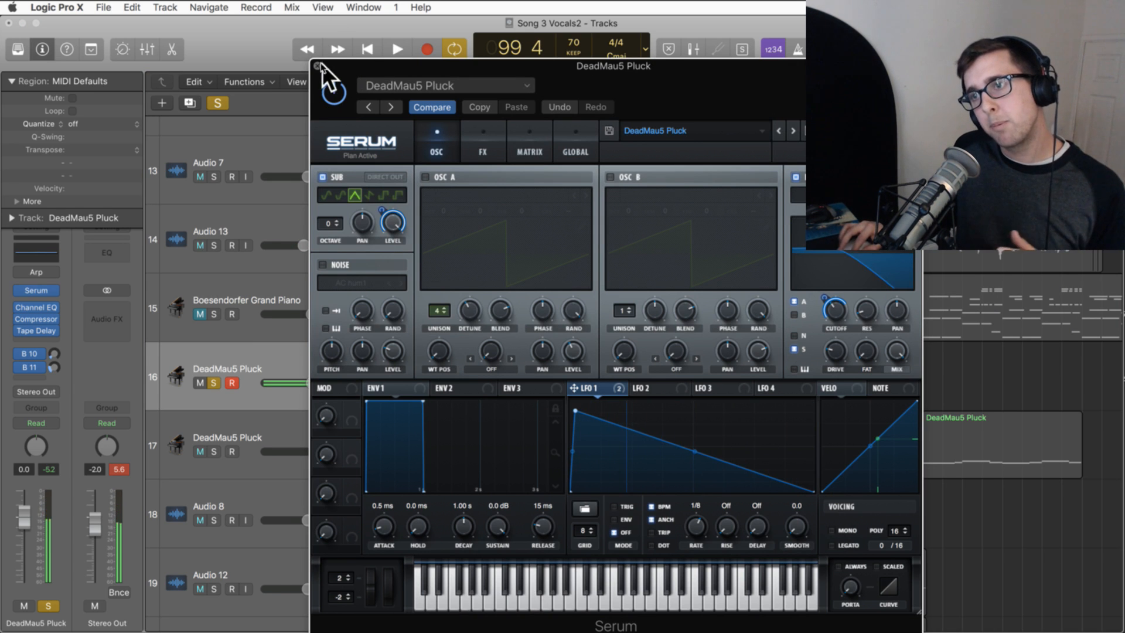
- Close Serum, unsolo the DeadMau5 Pluck on track 16 and play the full mix with cycle mode off
{"action": "left_click", "coordinate": [317, 66]}
{"action": "left_click", "coordinate": [214, 382]}
{"action": "key", "text": "space"}
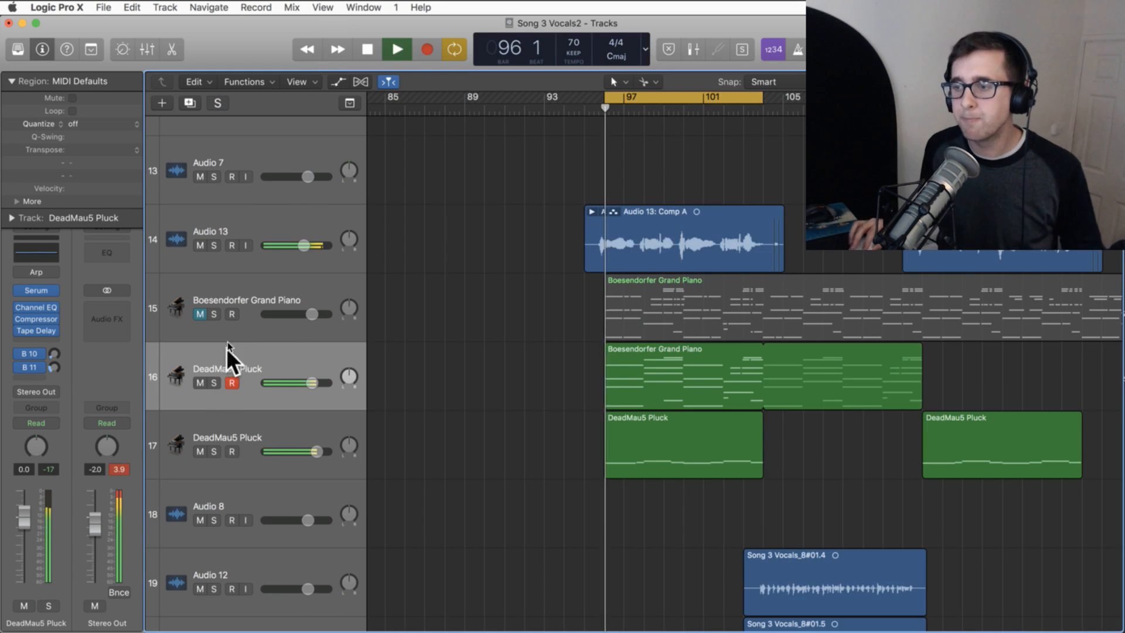
{"action": "left_click", "coordinate": [666, 98]}
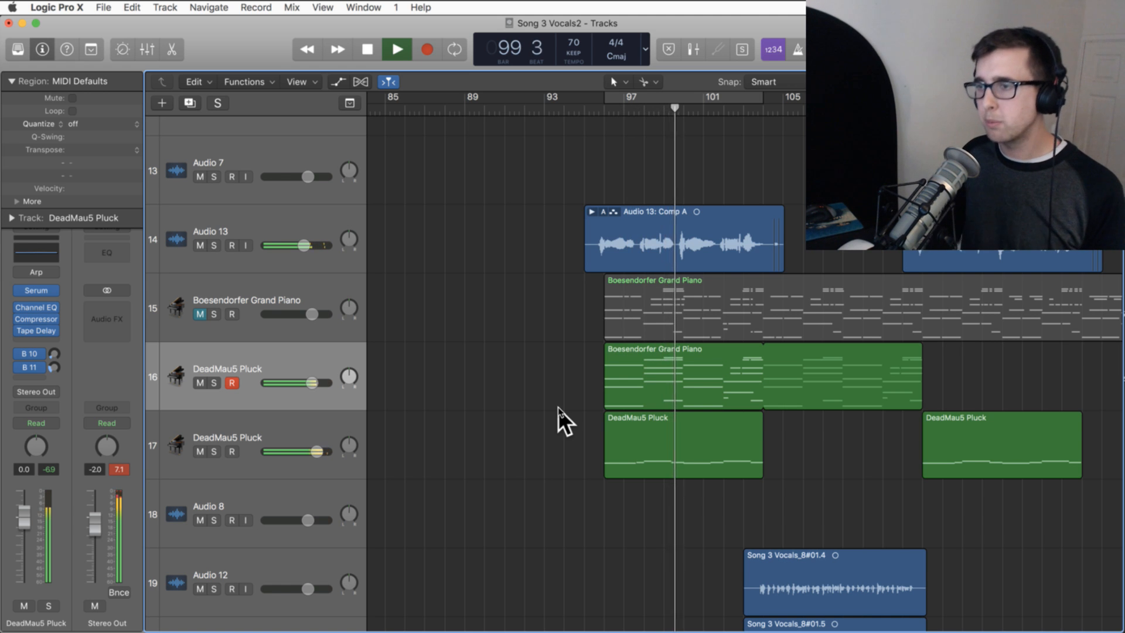
- Solo the Warehouse Kit on track 3, stop playback and select that track
{"action": "scroll", "coordinate": [540, 374], "scroll_direction": "up", "scroll_amount": 10}
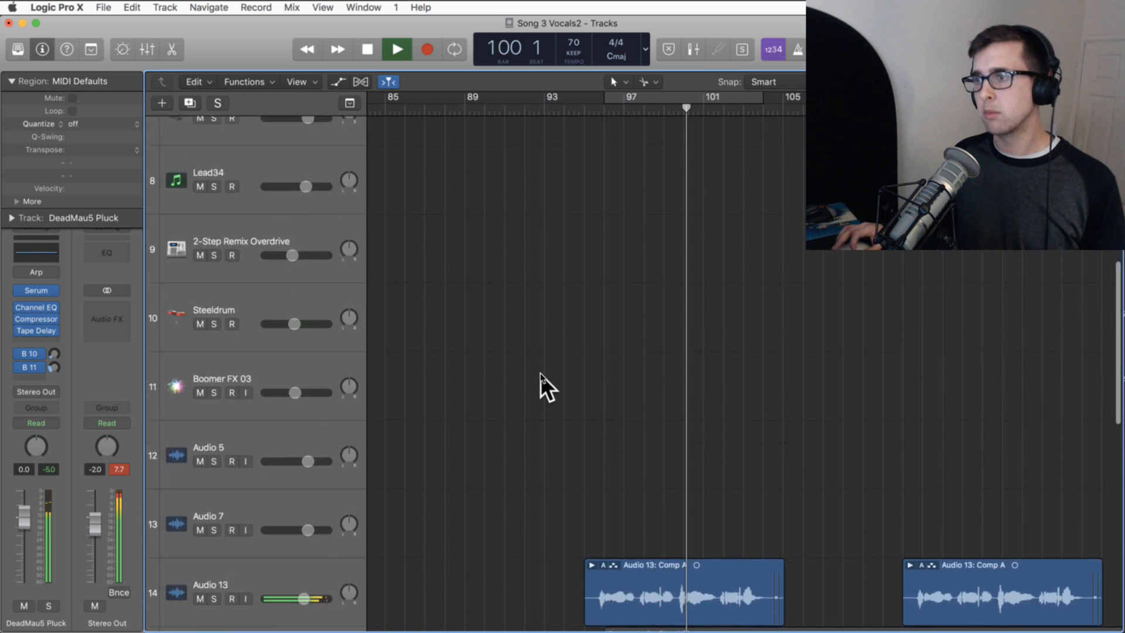
{"action": "scroll", "coordinate": [540, 374], "scroll_direction": "up", "scroll_amount": 5}
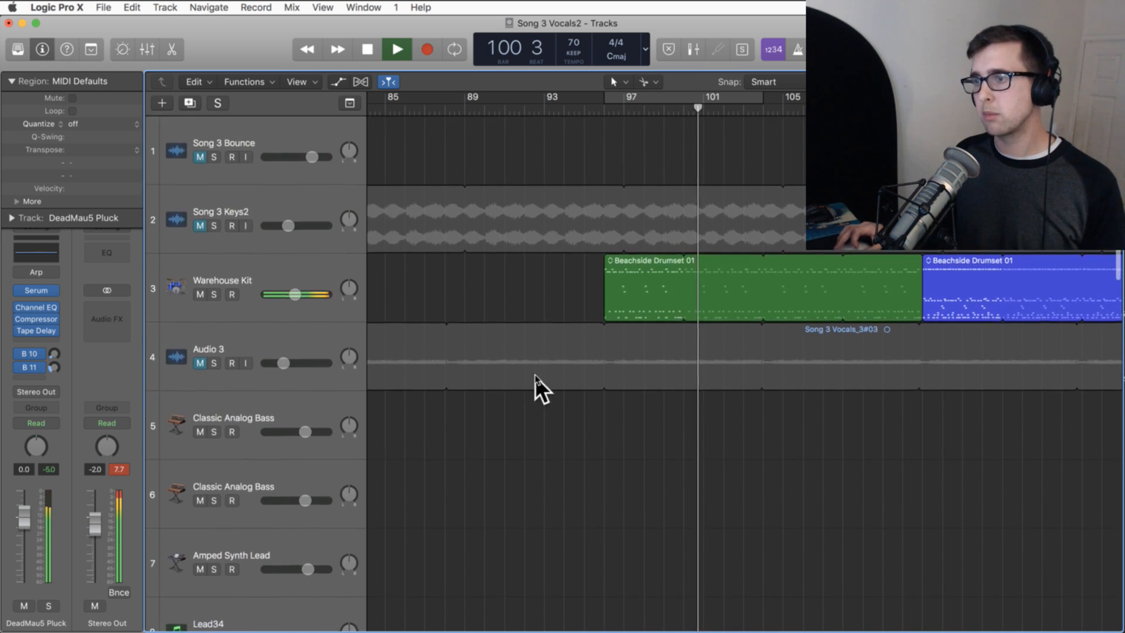
{"action": "left_click", "coordinate": [213, 294]}
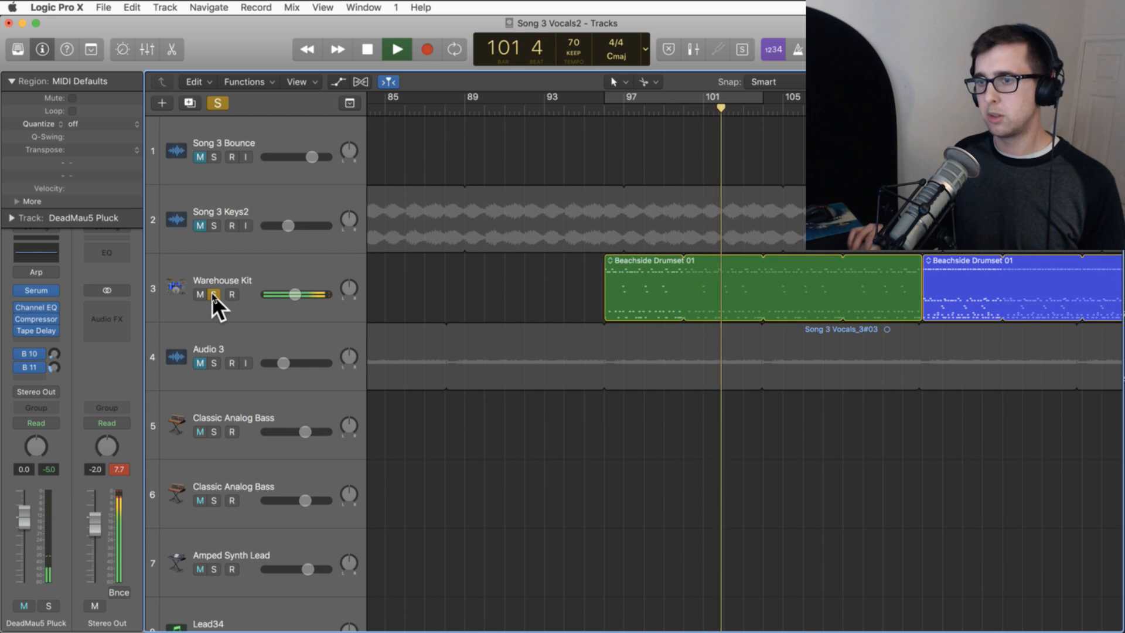
{"action": "key", "text": "space"}
{"action": "left_click", "coordinate": [253, 272]}
{"action": "left_click", "coordinate": [232, 295]}
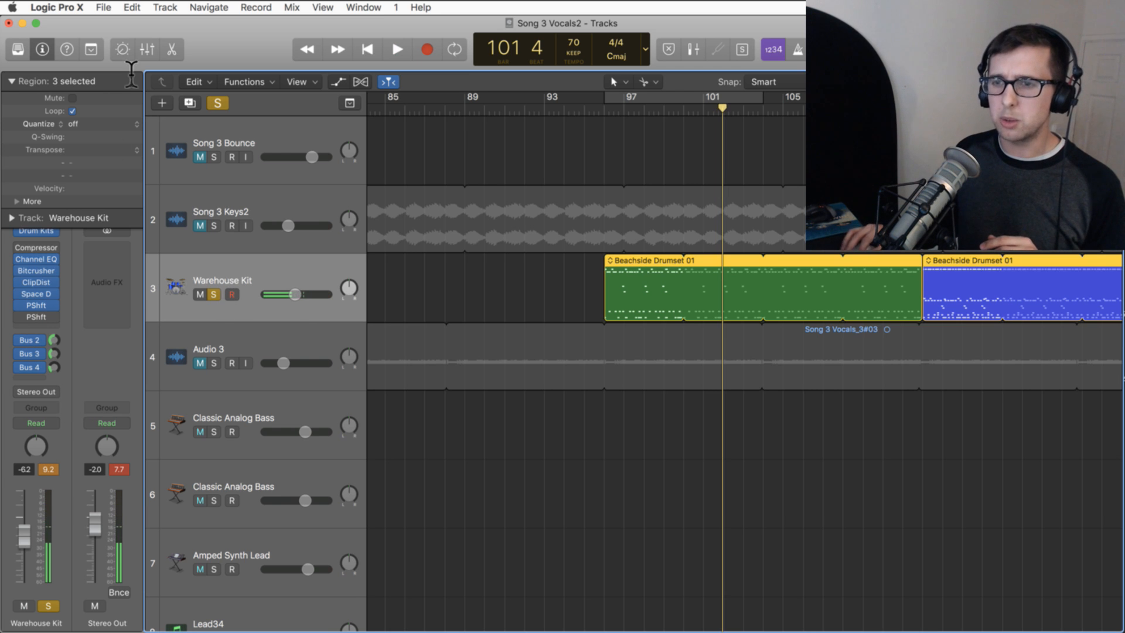
- Locate the Bus 4 Space Designer reverb in the mixer and set the Warehouse Kit's Bus 4 send to -22.5 dB
{"action": "left_click", "coordinate": [148, 49]}
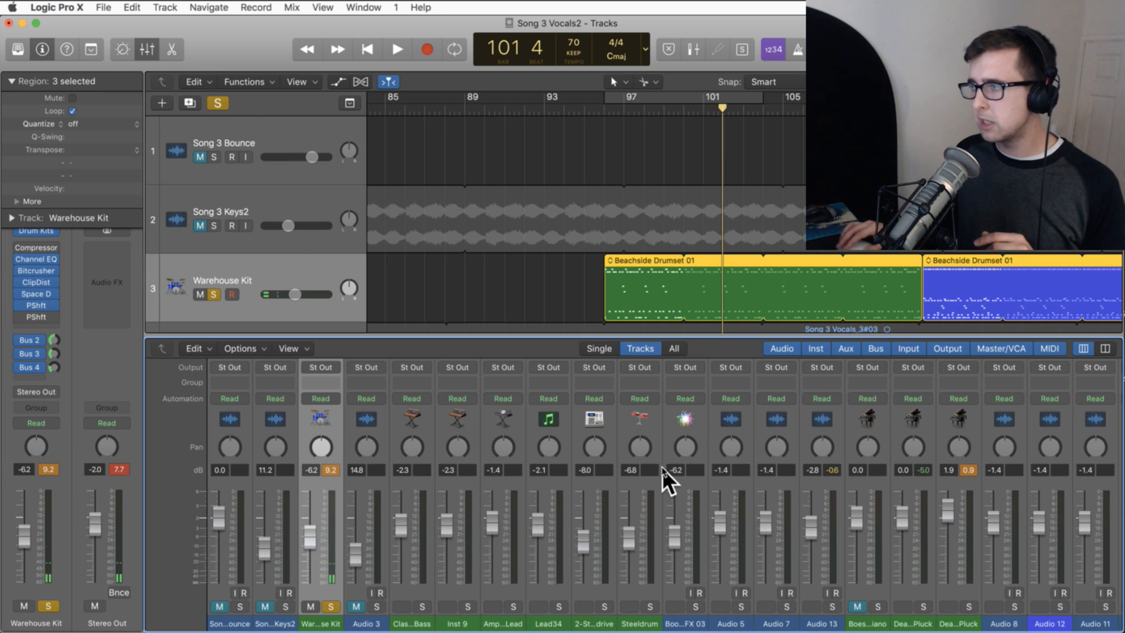
{"action": "scroll", "coordinate": [663, 468], "scroll_direction": "up", "scroll_amount": 10}
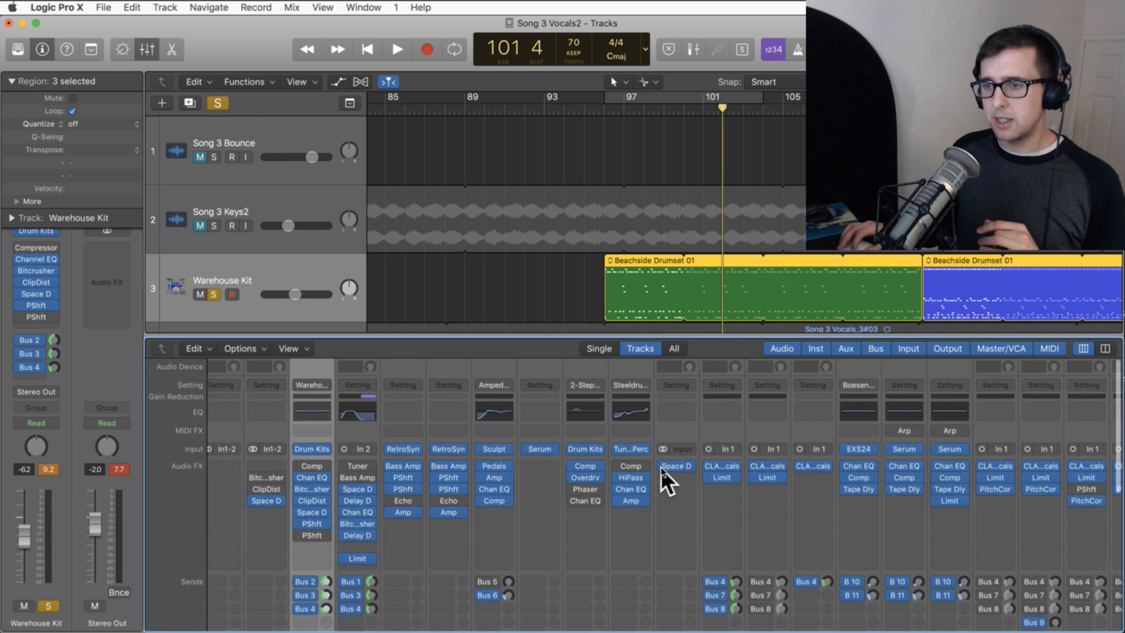
{"action": "scroll", "coordinate": [786, 562], "scroll_direction": "right", "scroll_amount": 15}
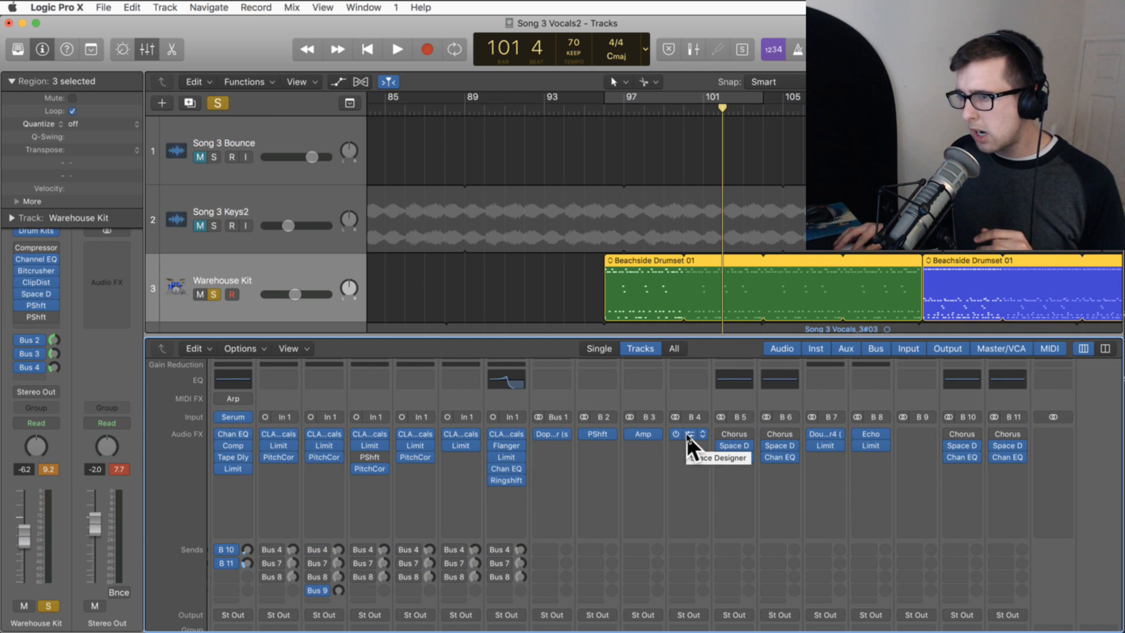
{"action": "scroll", "coordinate": [641, 558], "scroll_direction": "left", "scroll_amount": 15}
{"action": "left_click", "coordinate": [333, 577]}
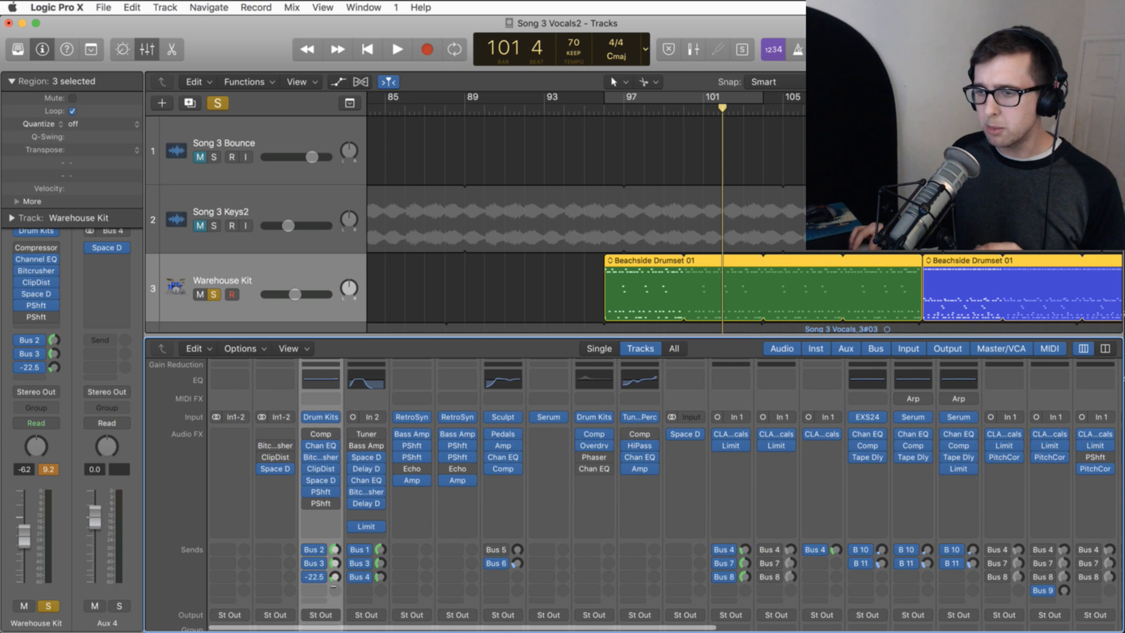
- Hide the mixer, audition the soloed Warehouse Kit, unsolo it and stop playback
{"action": "left_click", "coordinate": [140, 54]}
{"action": "key", "text": "space"}
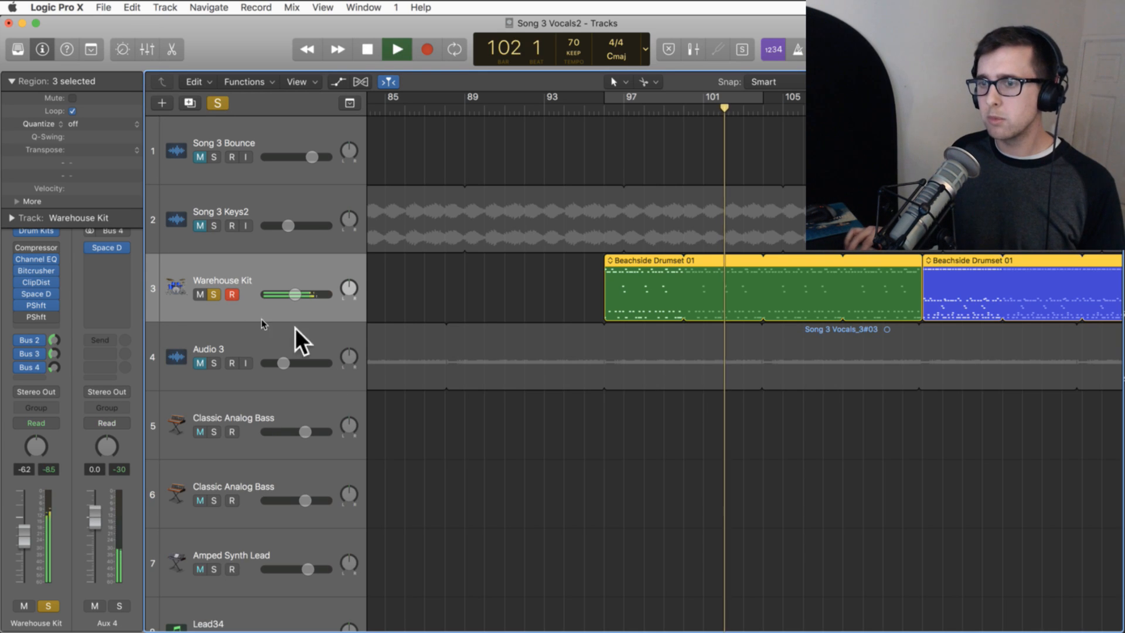
{"action": "left_click", "coordinate": [211, 295]}
{"action": "key", "text": "space"}
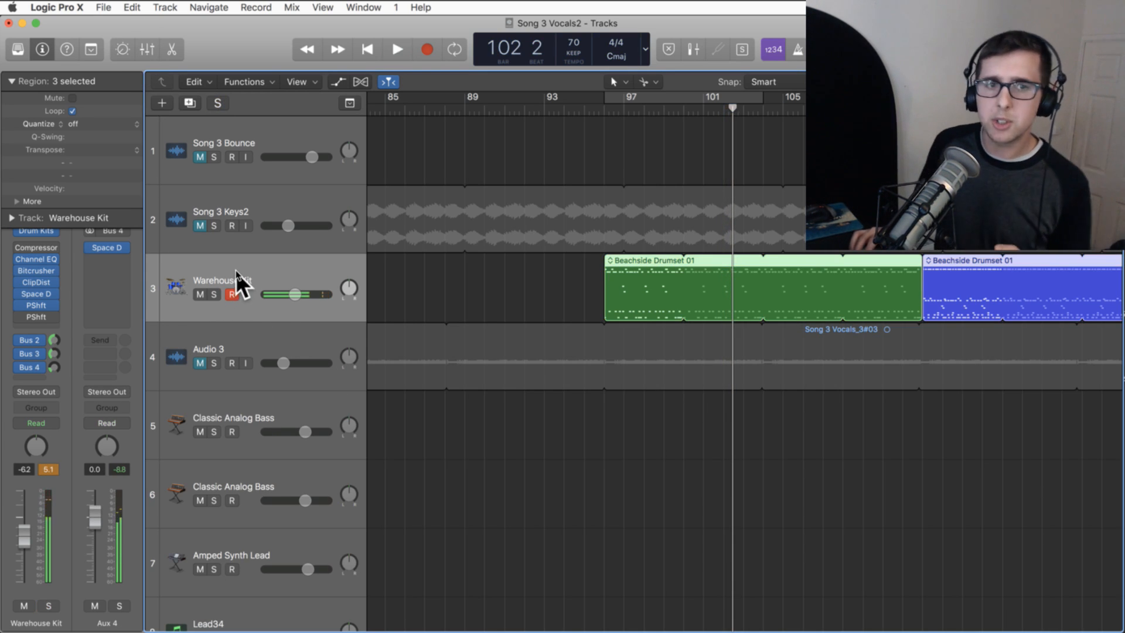
- Duplicate the Warehouse Kit track with its settings and copy the green Beachside Drumset 01 region onto the new track 4
{"action": "left_click", "coordinate": [191, 103]}
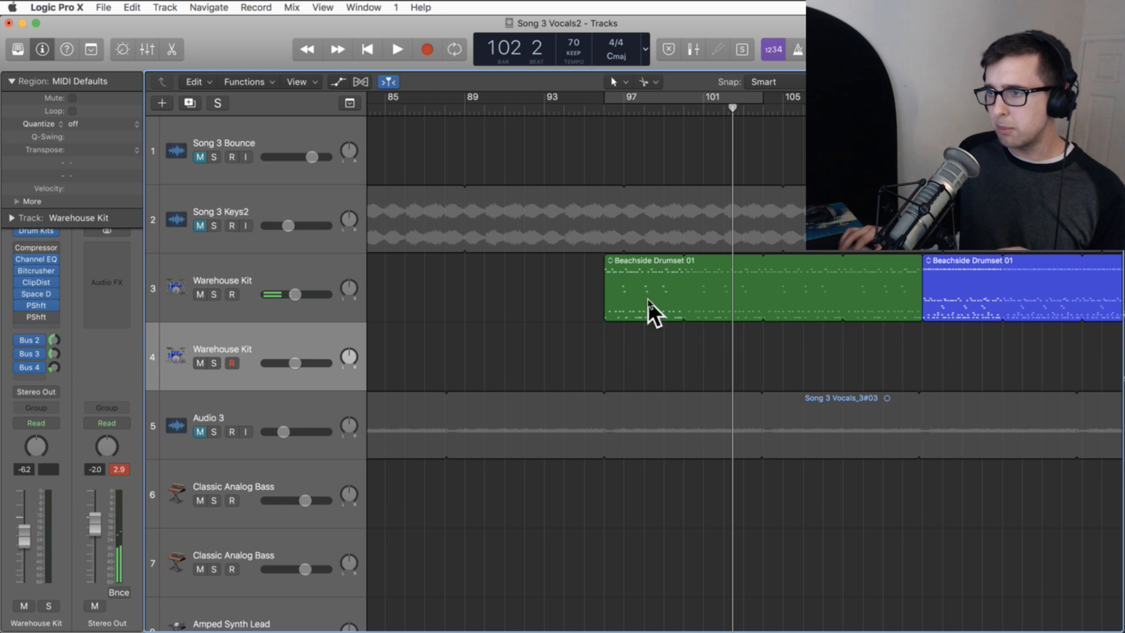
{"action": "left_click", "coordinate": [631, 260]}
{"action": "left_click_drag", "start_coordinate": [631, 259], "coordinate": [630, 338]}
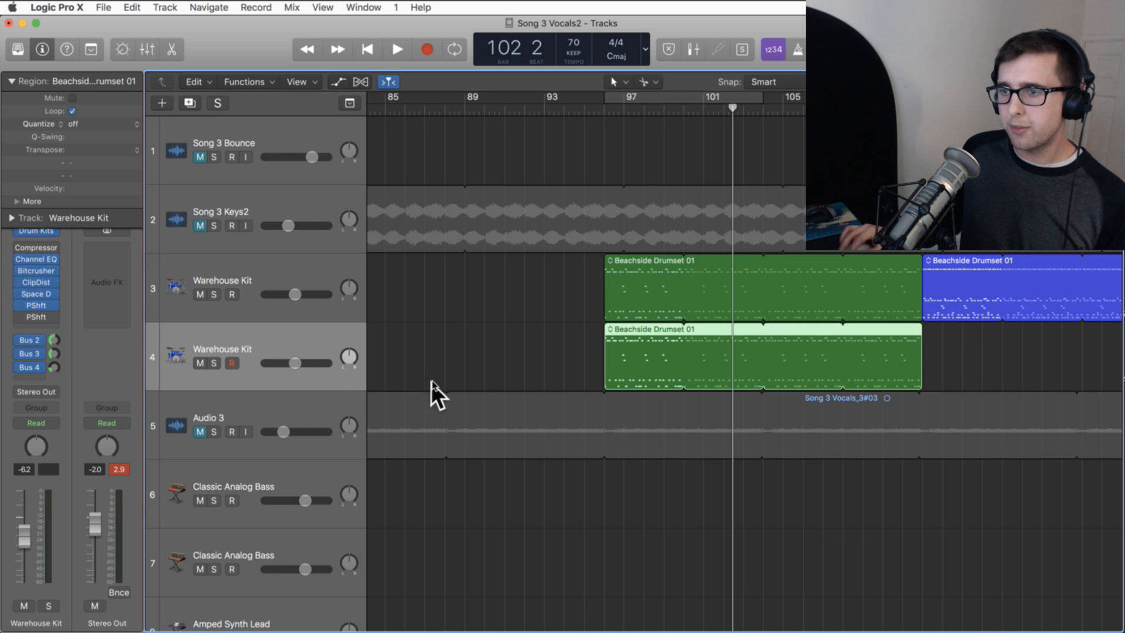
- Delete every note except the kick notes from the copied Beachside Drumset 01 region, and close the Piano Roll
{"action": "double_click", "coordinate": [628, 330]}
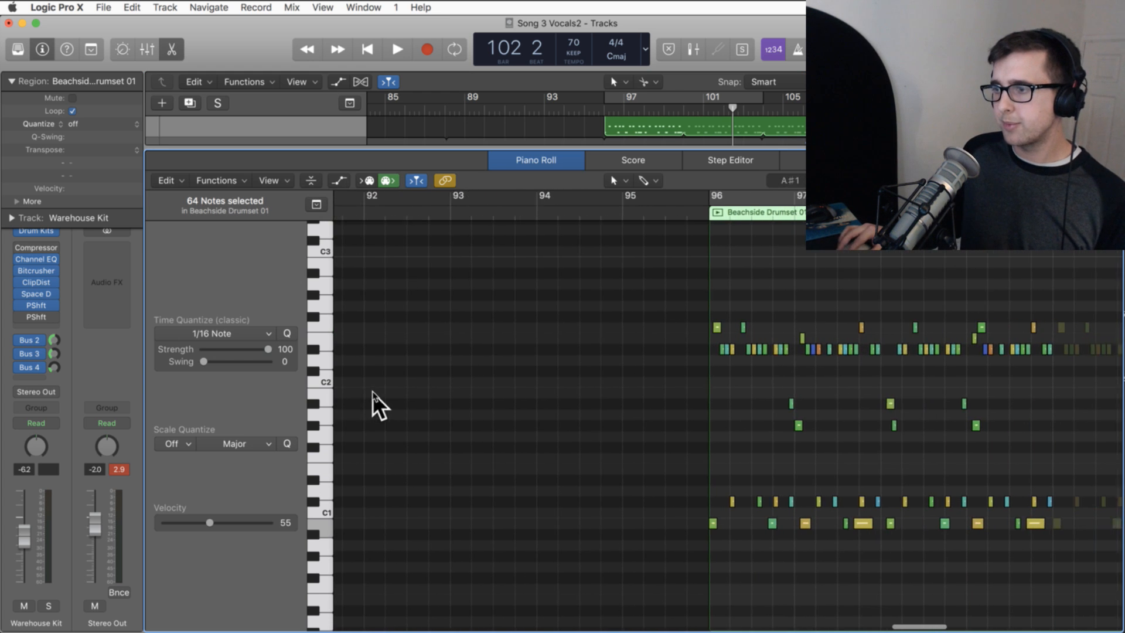
{"action": "left_click_drag", "start_coordinate": [535, 510], "coordinate": [570, 458]}
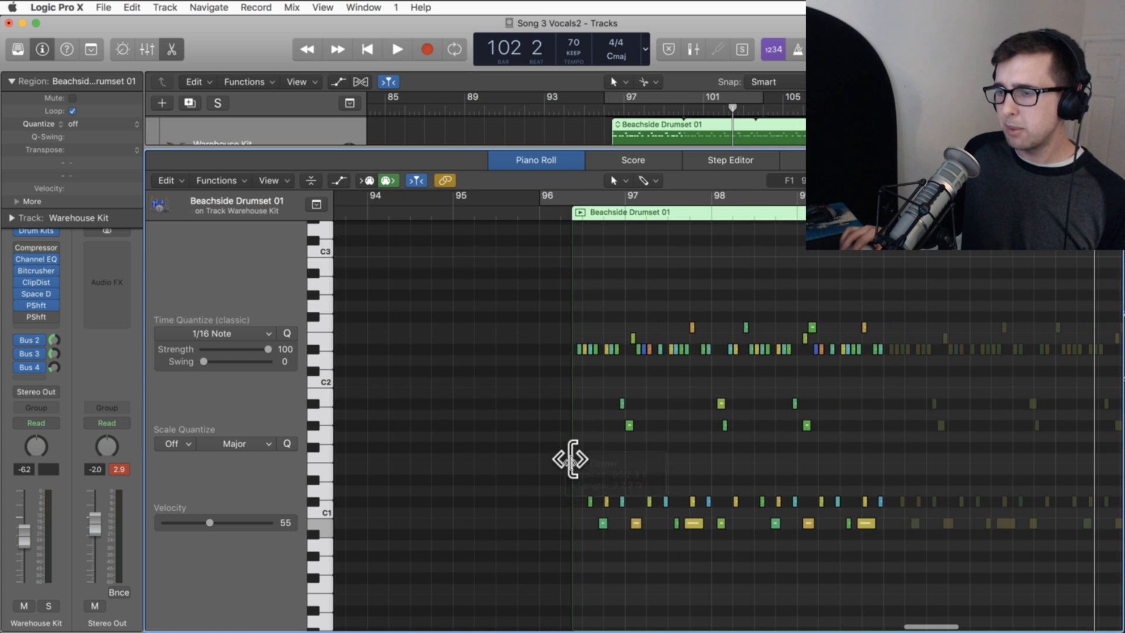
{"action": "key", "text": "super+z"}
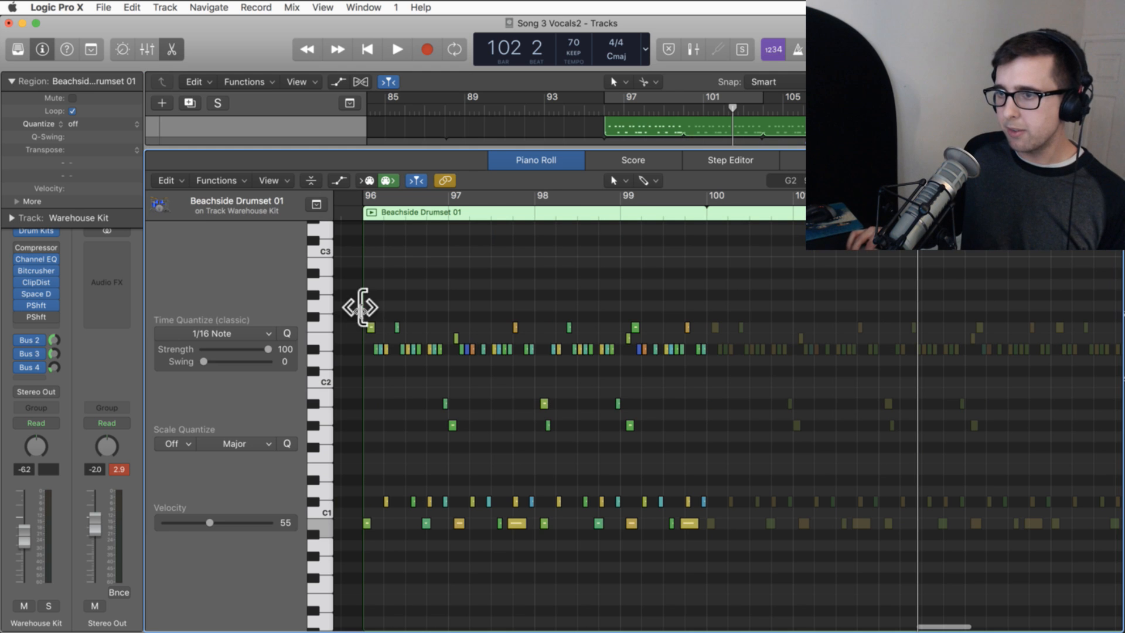
{"action": "left_click_drag", "start_coordinate": [371, 305], "coordinate": [732, 506]}
{"action": "key", "text": "Delete"}
{"action": "left_click", "coordinate": [516, 524]}
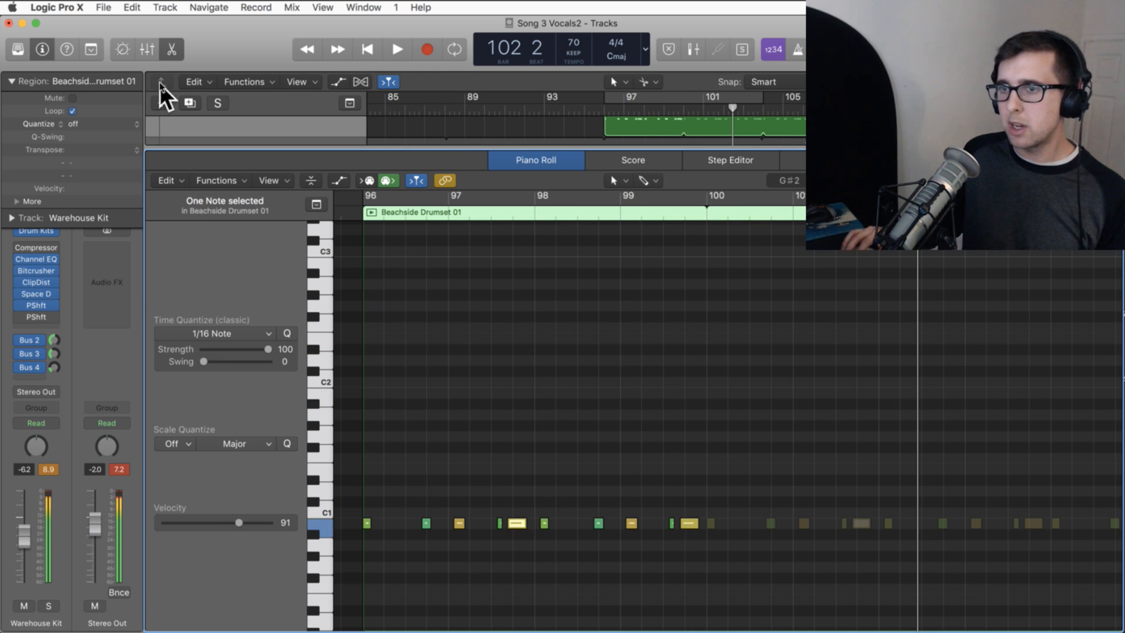
{"action": "left_click", "coordinate": [171, 44]}
- Solo the duplicated Warehouse Kit on track 4 and play its kick pattern in the cycle range
{"action": "scroll", "coordinate": [477, 394], "scroll_direction": "up", "scroll_amount": 5}
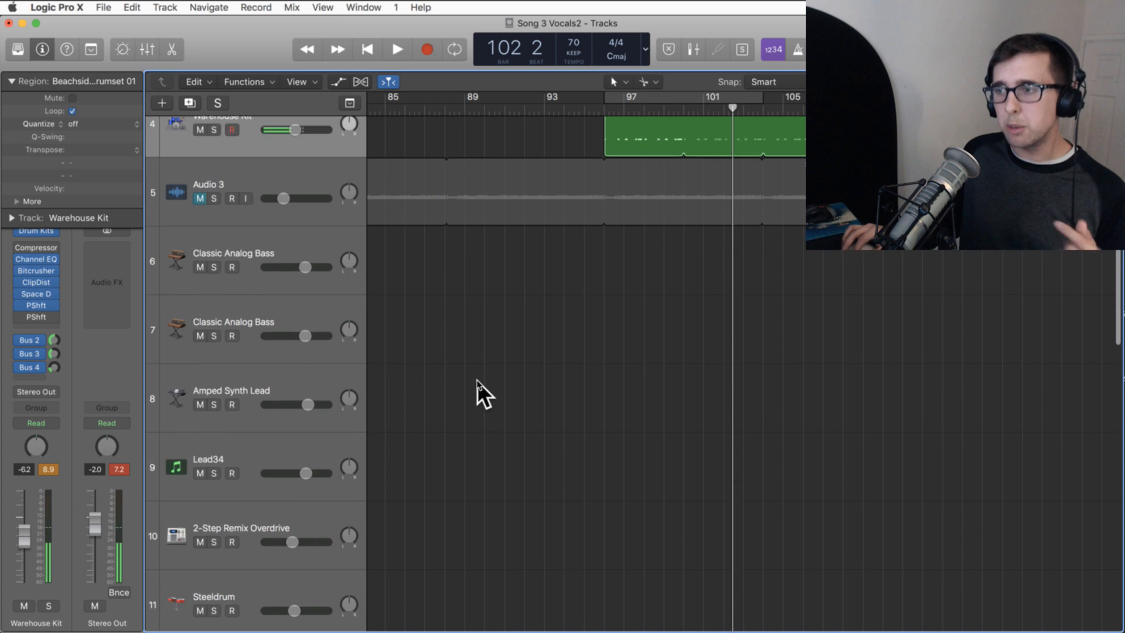
{"action": "left_click", "coordinate": [214, 320]}
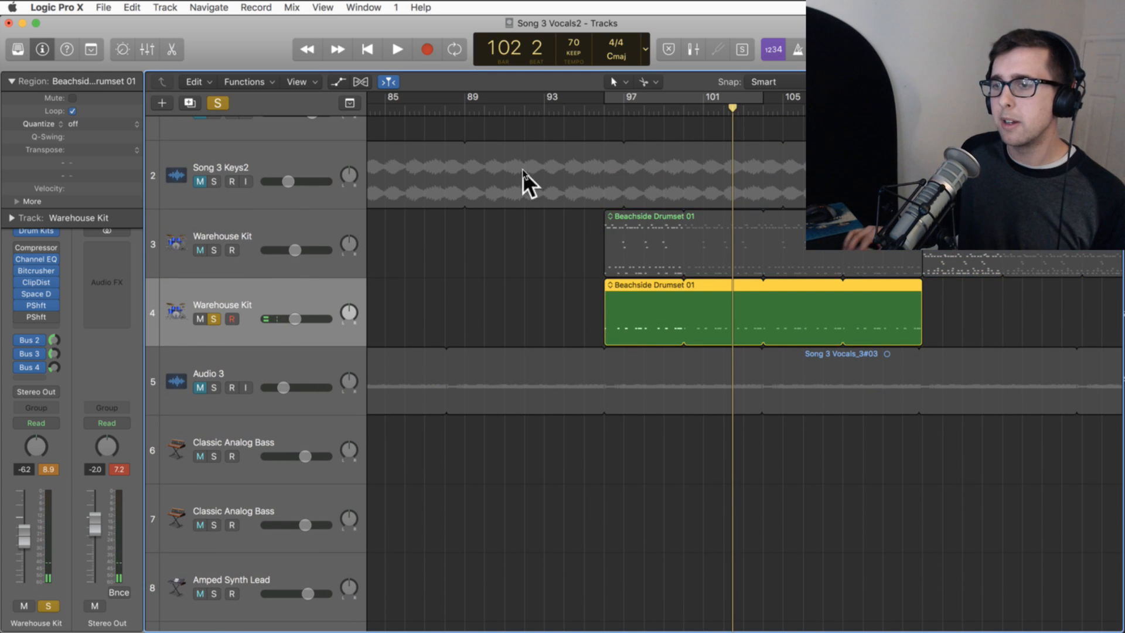
{"action": "key", "text": "space"}
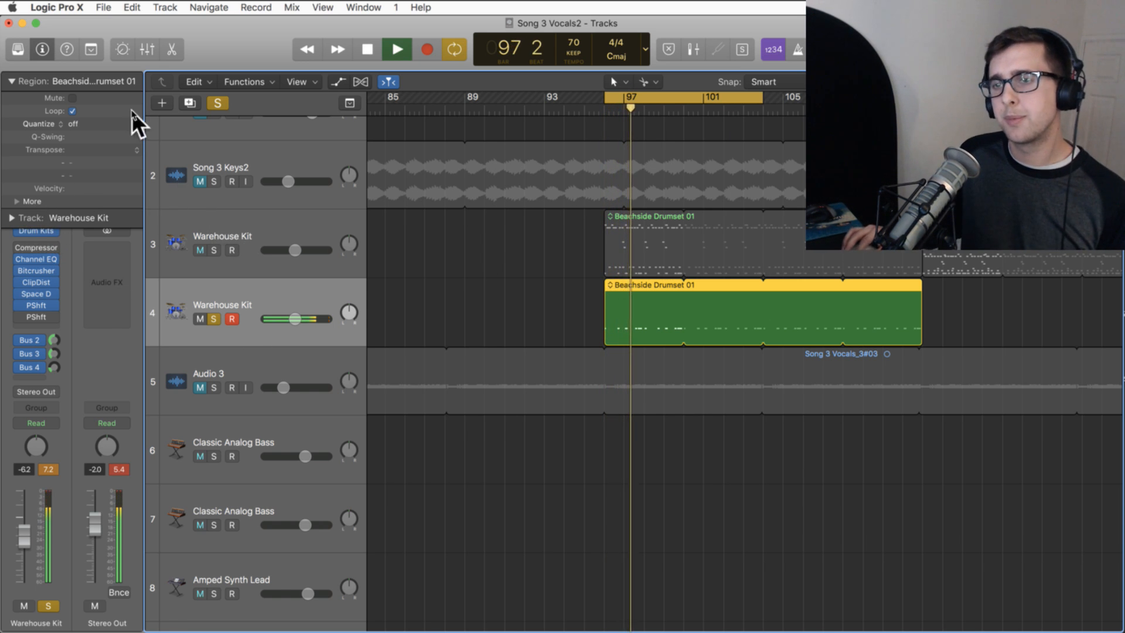
- Check the Drum Kits instrument on track 4, close it and replace it with a stereo Drum Kit Designer
{"action": "left_click", "coordinate": [34, 231]}
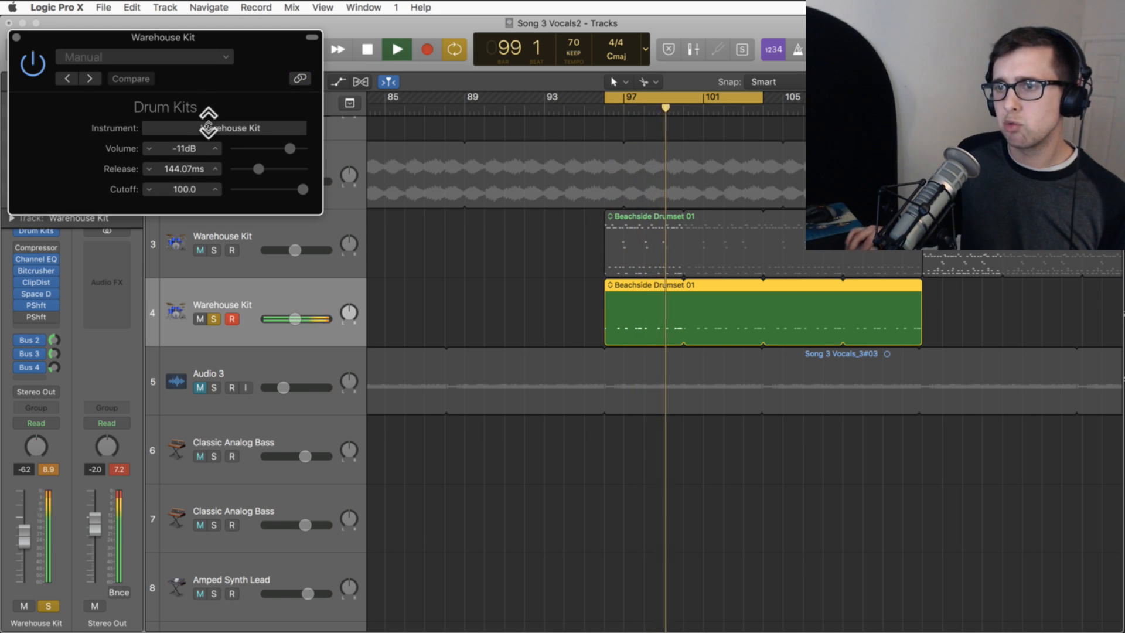
{"action": "left_click", "coordinate": [16, 37]}
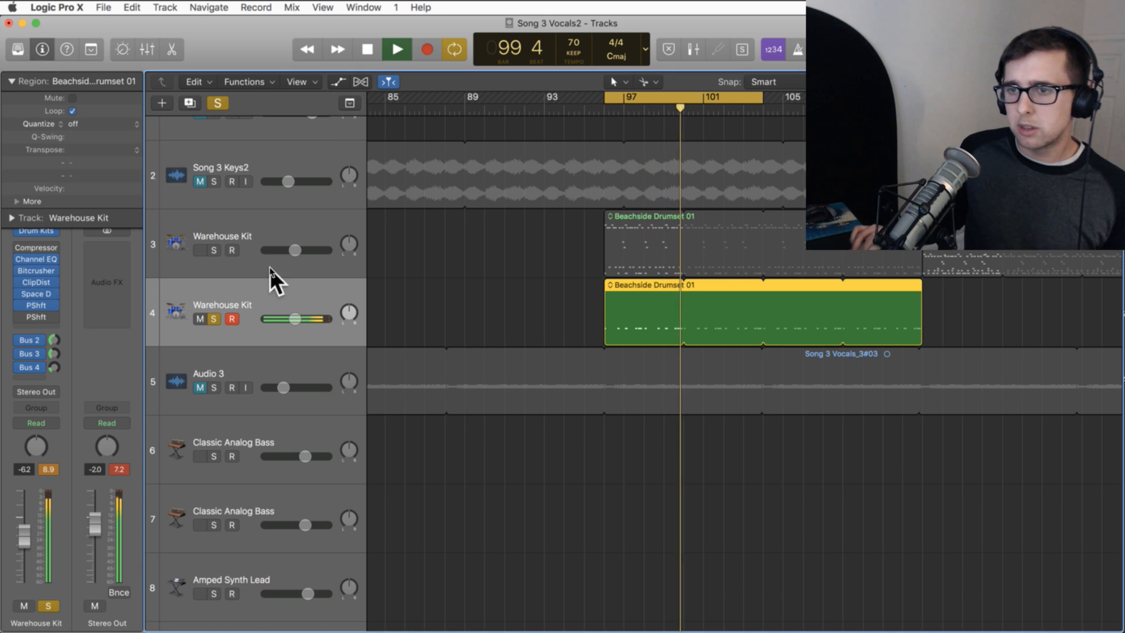
{"action": "left_click", "coordinate": [13, 216]}
{"action": "left_click", "coordinate": [13, 216]}
{"action": "left_click", "coordinate": [48, 232]}
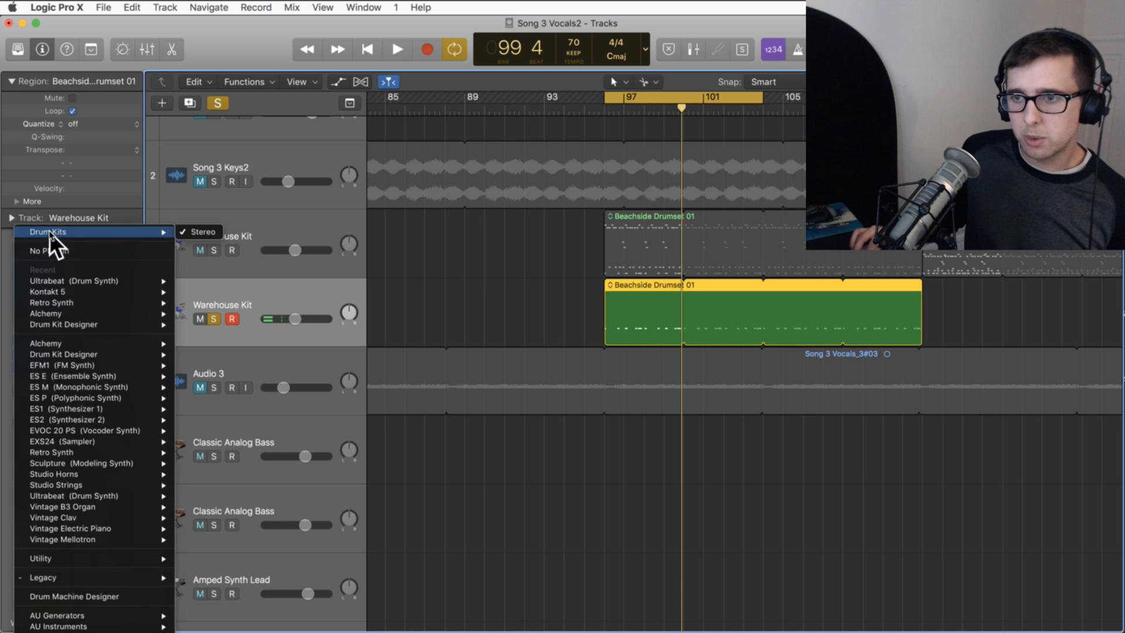
{"action": "mouse_move", "coordinate": [151, 497]}
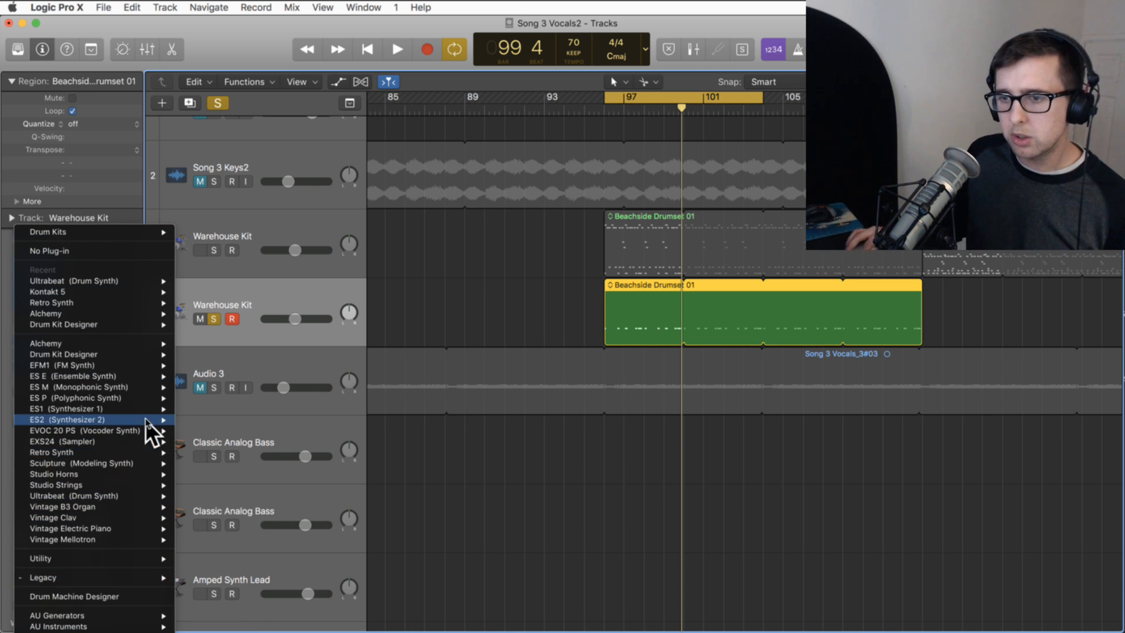
{"action": "mouse_move", "coordinate": [146, 417]}
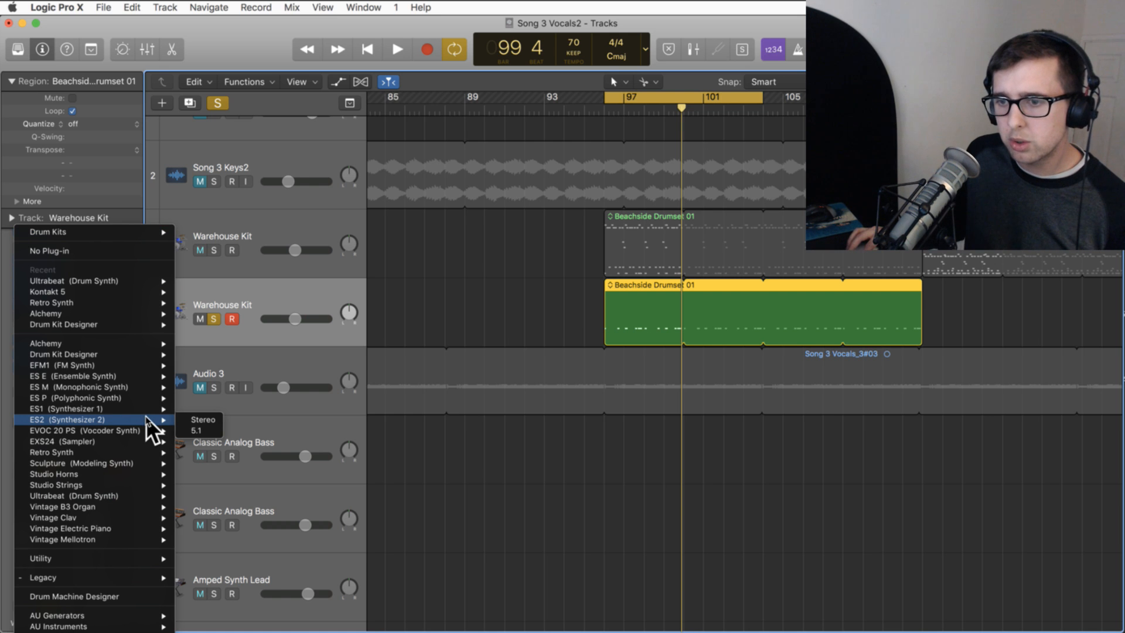
{"action": "mouse_move", "coordinate": [132, 352]}
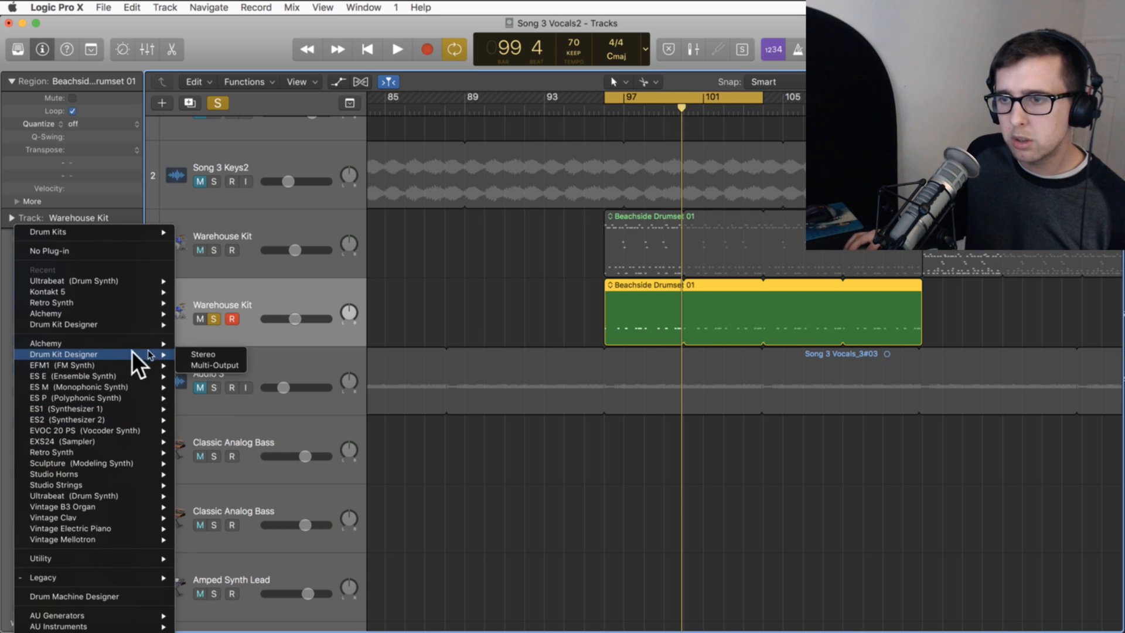
{"action": "left_click", "coordinate": [201, 355]}
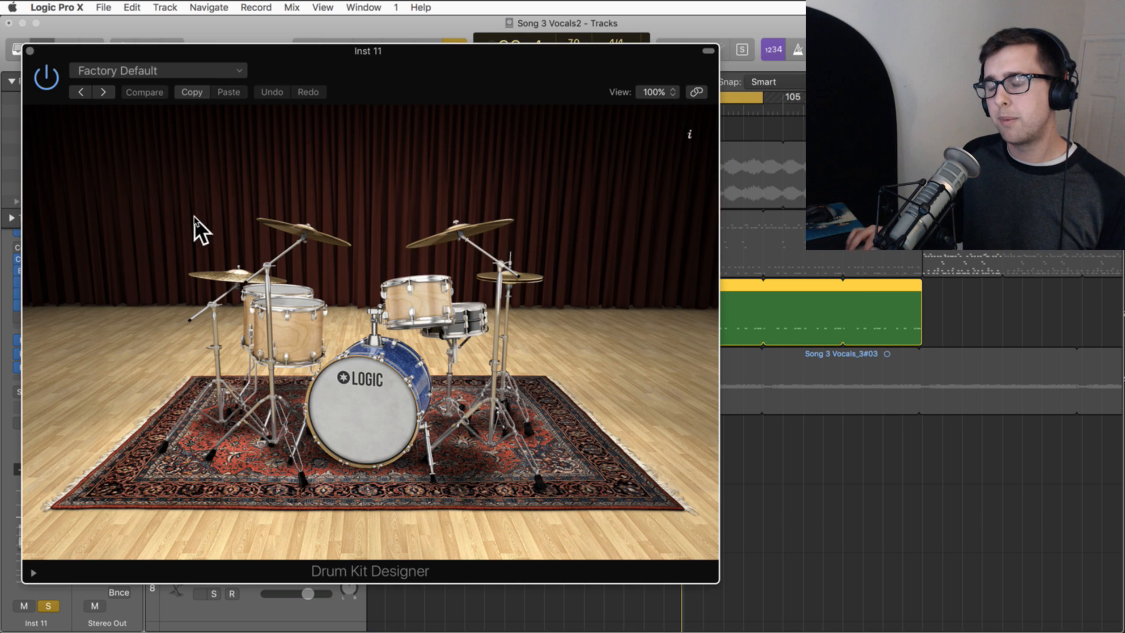
- Move the Drum Kit Designer window aside, audition the SoCal 2 kick and switch the kick to SoCal 3
{"action": "left_click_drag", "start_coordinate": [303, 54], "coordinate": [443, 54]}
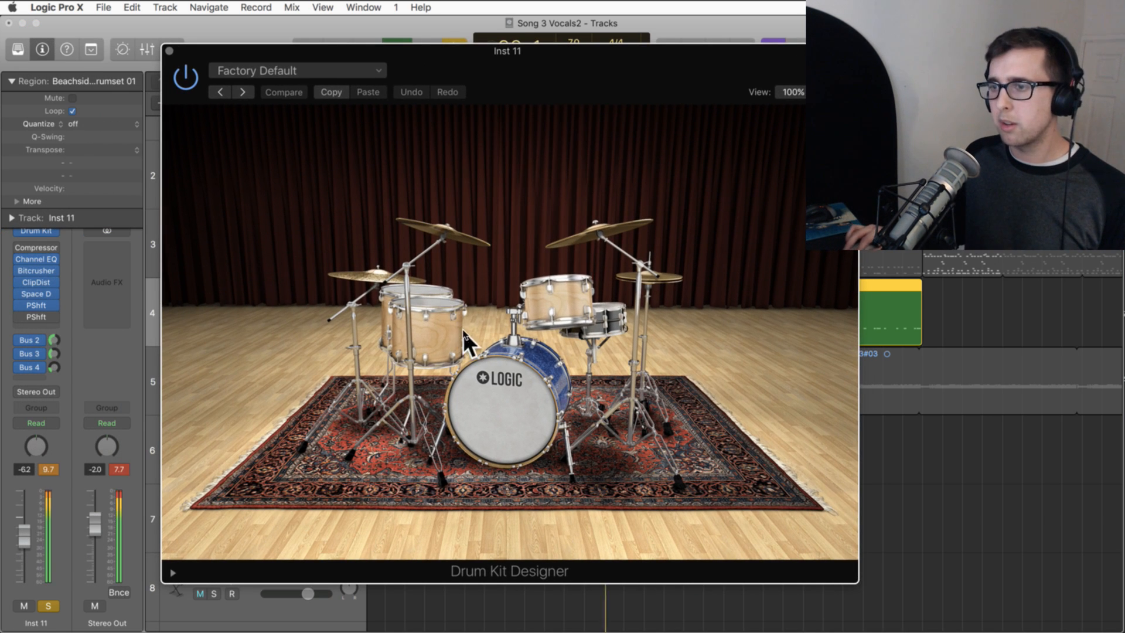
{"action": "left_click", "coordinate": [483, 381]}
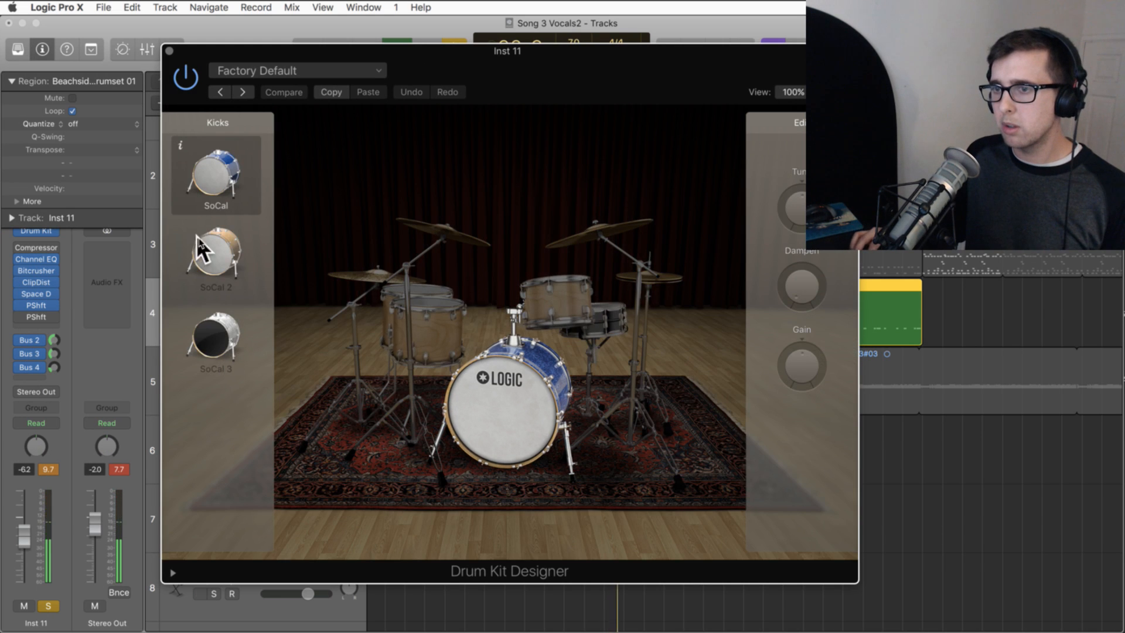
{"action": "left_click", "coordinate": [216, 255]}
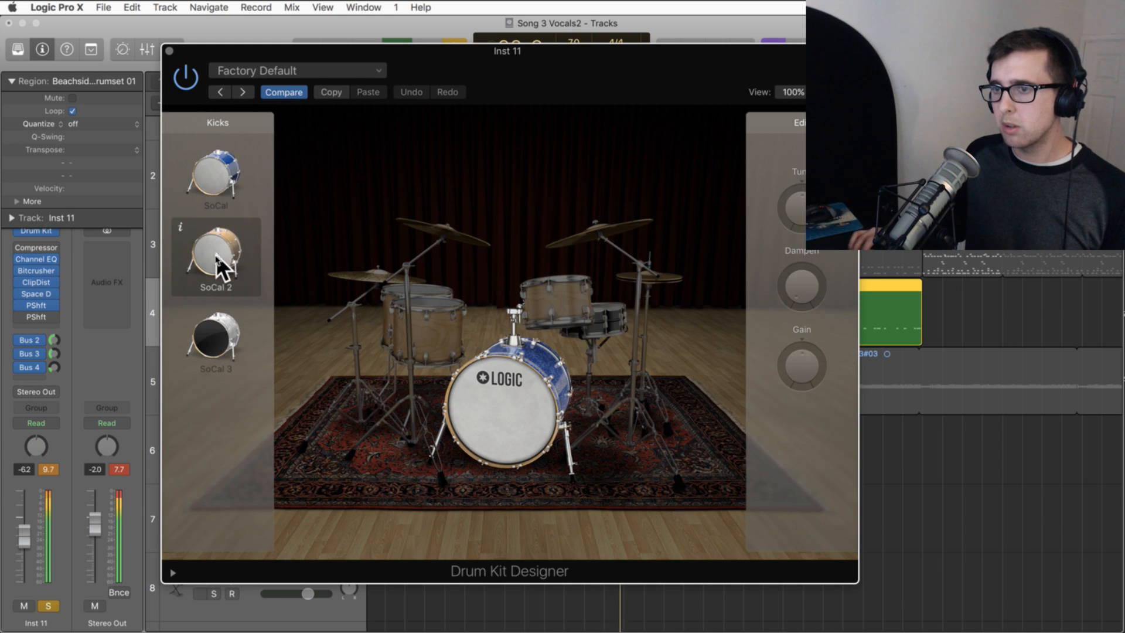
{"action": "left_click", "coordinate": [223, 338]}
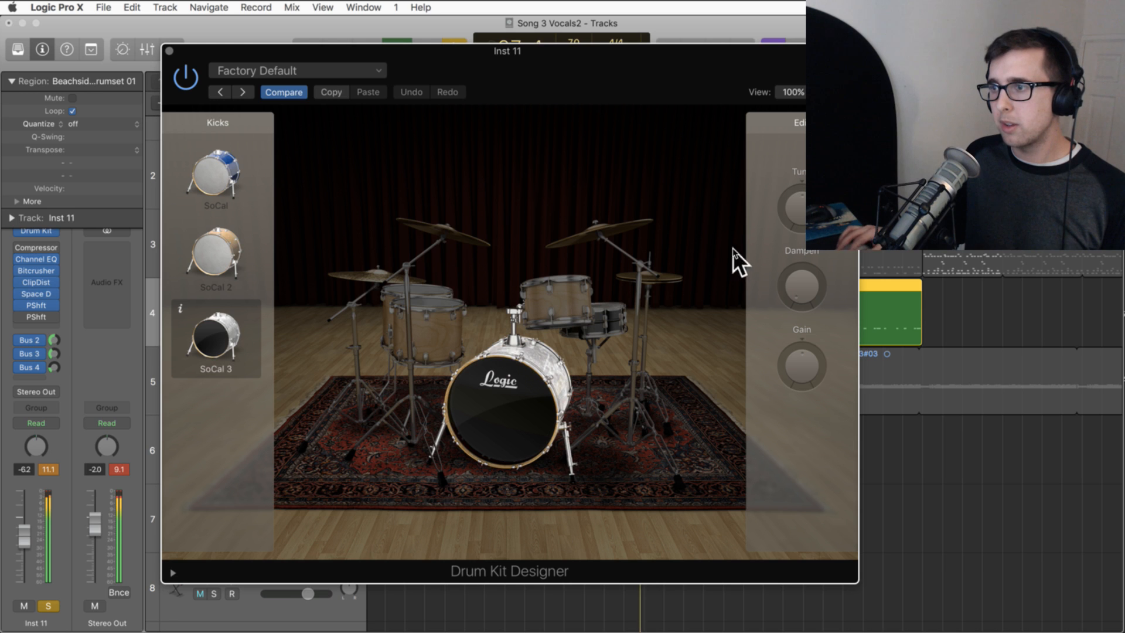
- Audition the Bluebird Kit preset in Drum Kit Designer and load the Smash Kit preset instead
{"action": "left_click", "coordinate": [355, 71]}
{"action": "left_click", "coordinate": [356, 69]}
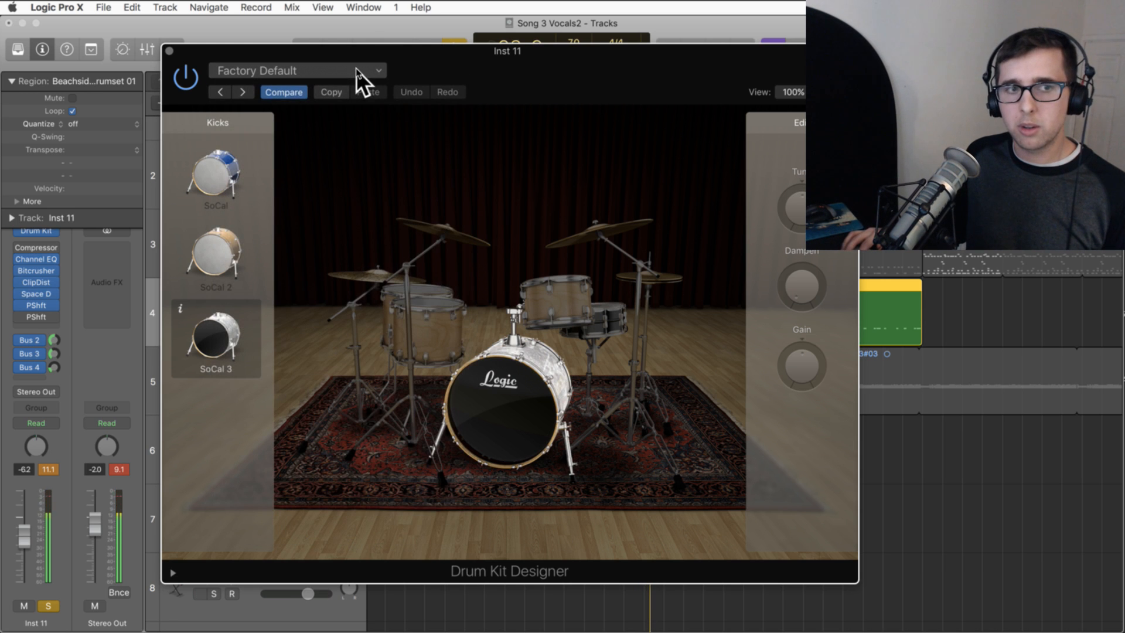
{"action": "left_click", "coordinate": [244, 92]}
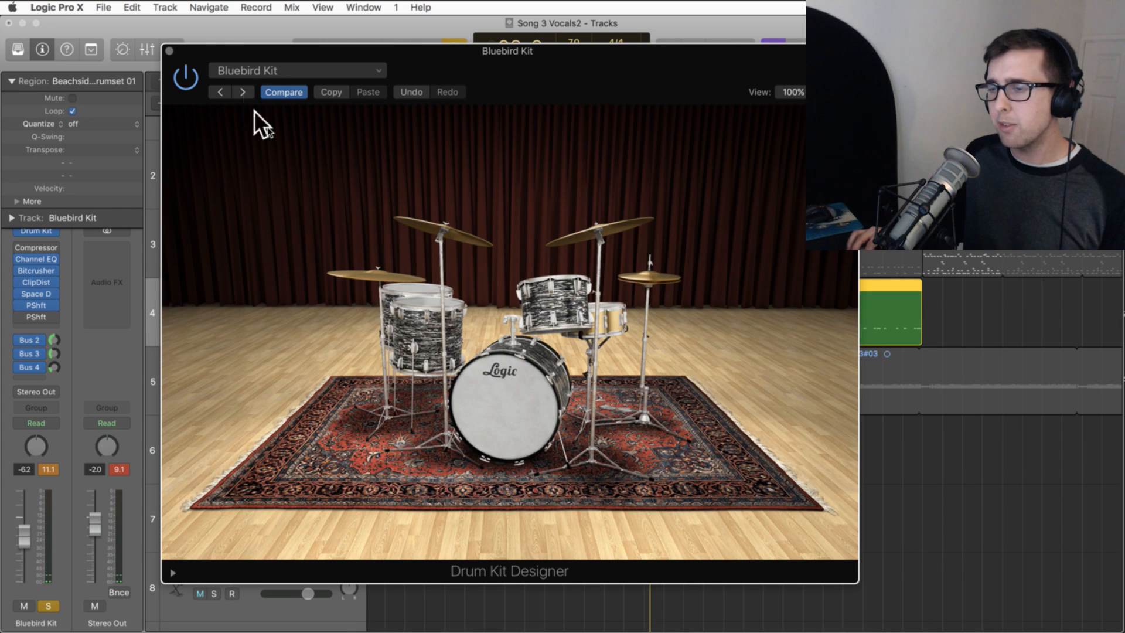
{"action": "left_click", "coordinate": [442, 329]}
{"action": "left_click", "coordinate": [251, 73]}
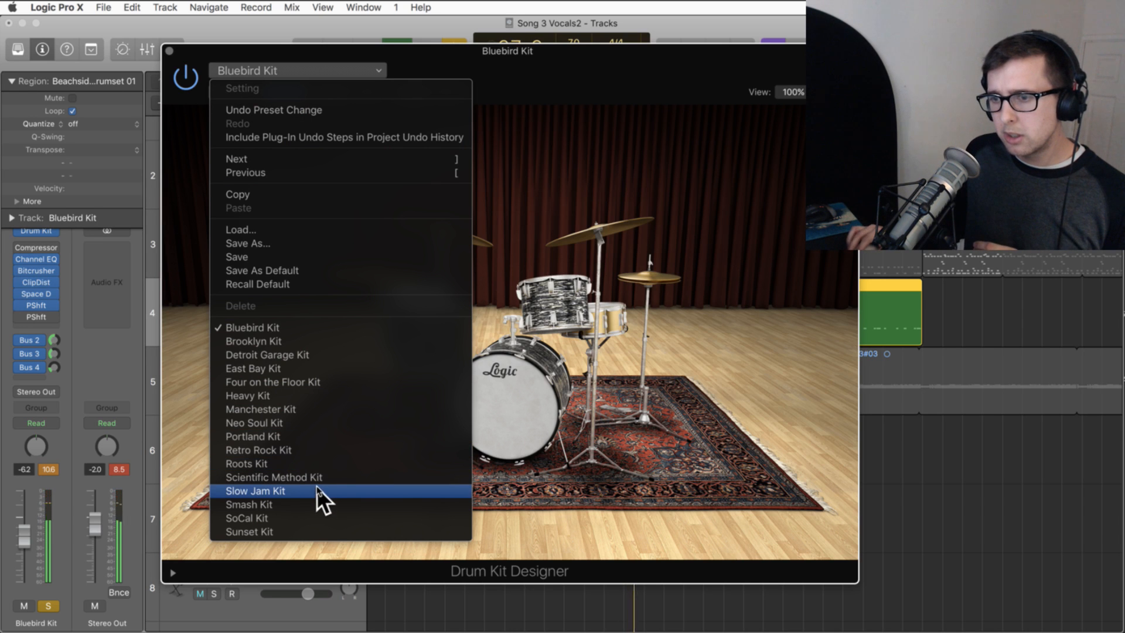
{"action": "left_click", "coordinate": [276, 507]}
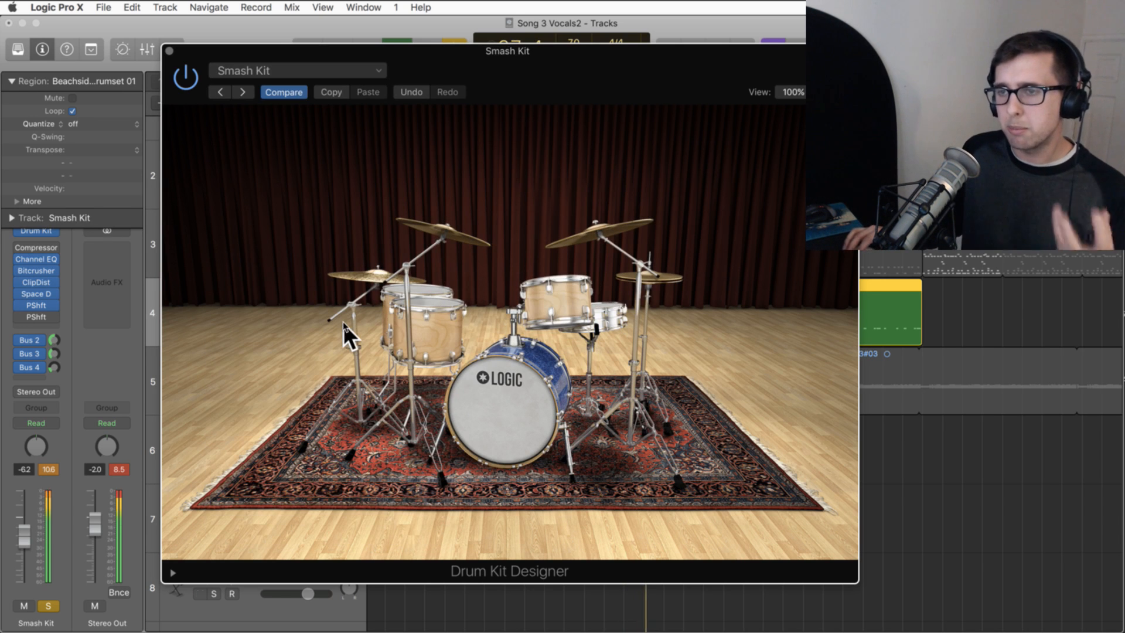
- Choose the Smash 3 kick and set its tuning to about +258 and its dampening to about 14%
{"action": "left_click", "coordinate": [487, 380]}
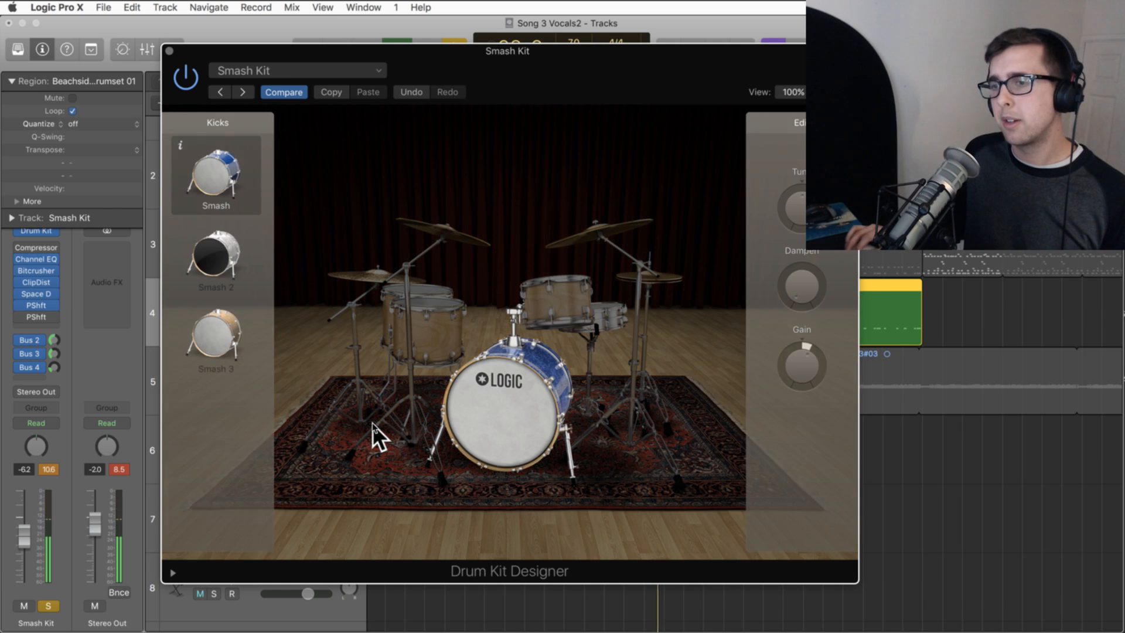
{"action": "left_click", "coordinate": [215, 263]}
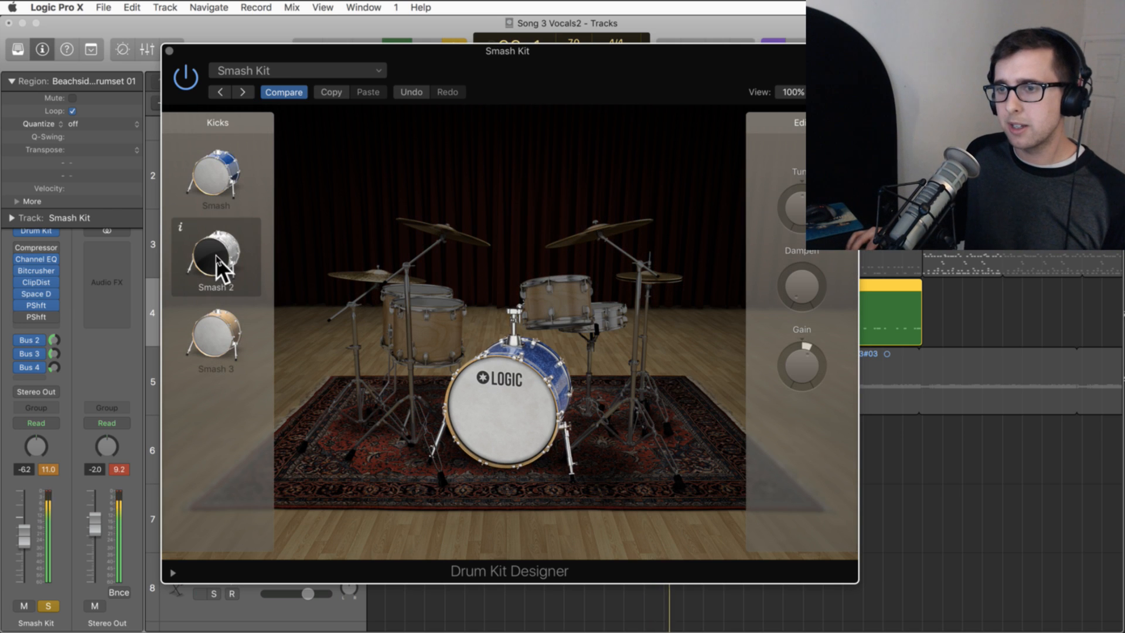
{"action": "left_click", "coordinate": [213, 338]}
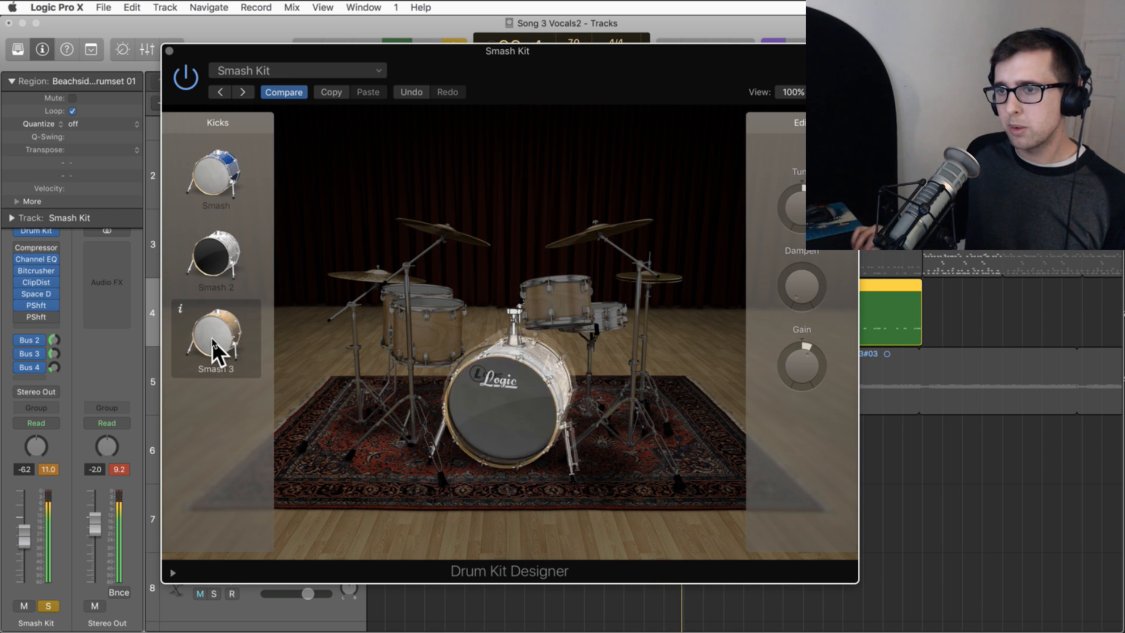
{"action": "mouse_move", "coordinate": [797, 203]}
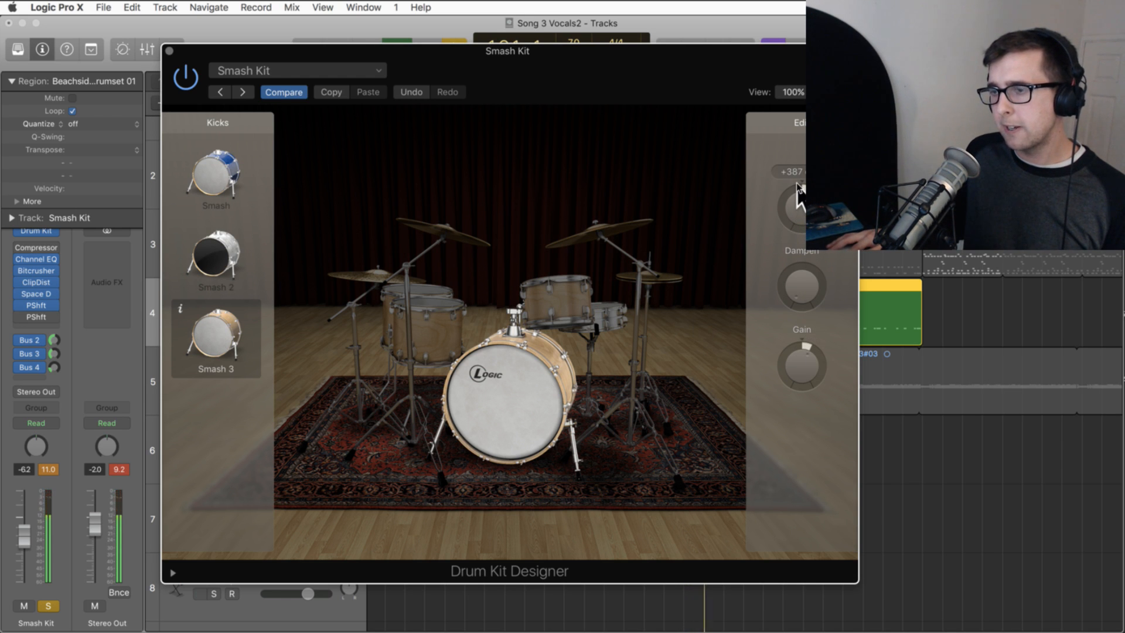
{"action": "left_click_drag", "start_coordinate": [796, 182], "coordinate": [794, 202]}
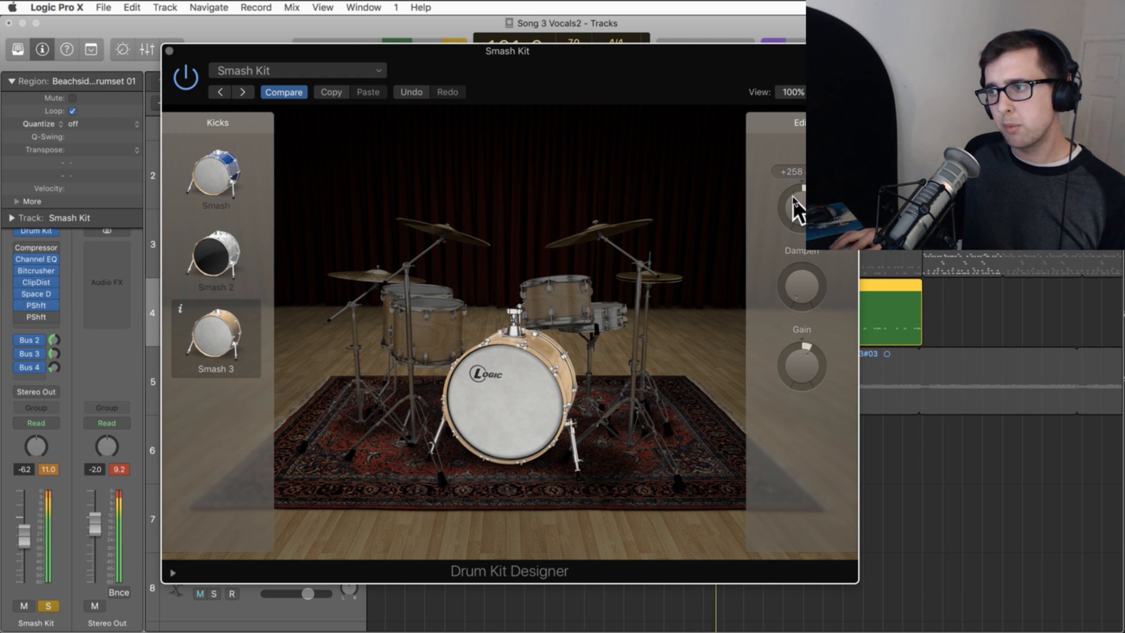
{"action": "left_click_drag", "start_coordinate": [799, 289], "coordinate": [798, 271]}
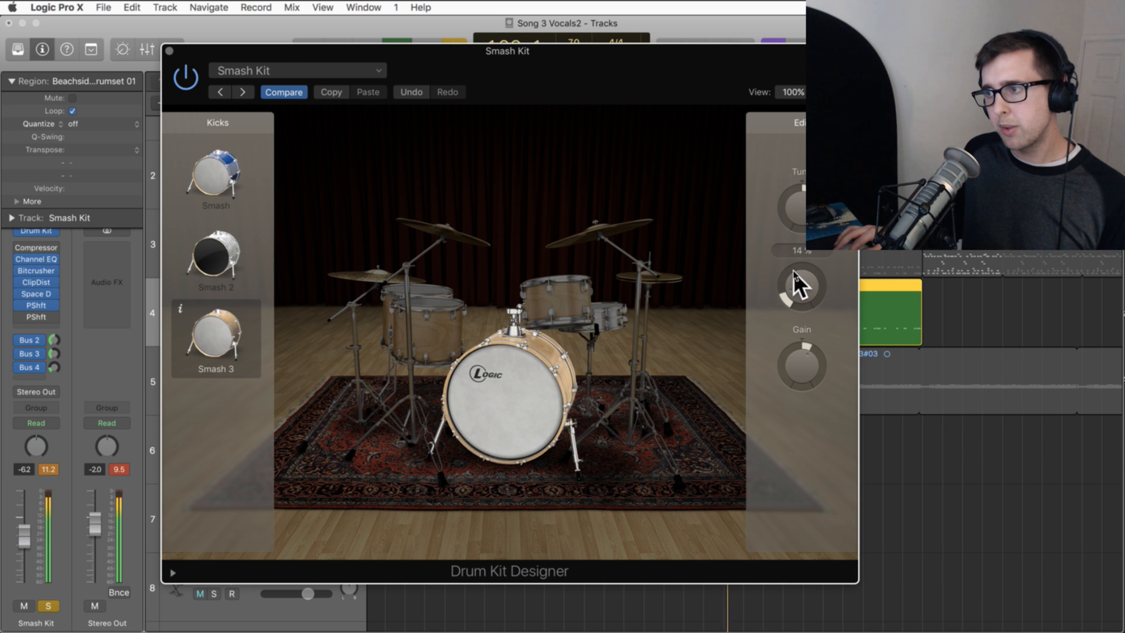
- Close Drum Kit Designer and lower the Smash Kit track's volume to about -12.0 dB
{"action": "left_click_drag", "start_coordinate": [542, 68], "coordinate": [705, 82]}
{"action": "left_click", "coordinate": [325, 51]}
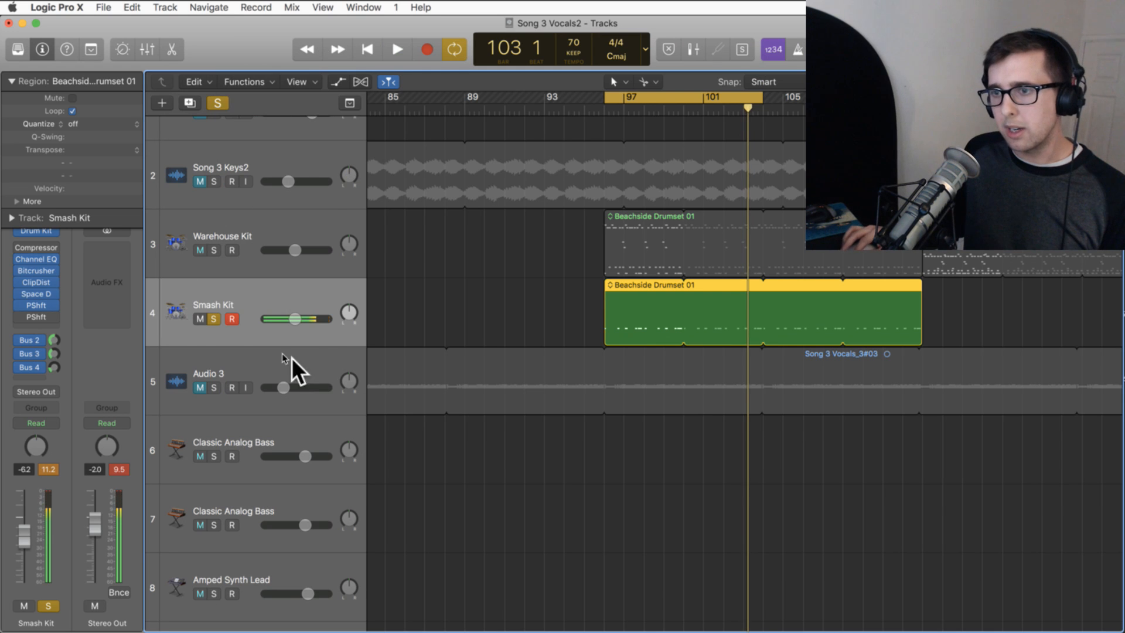
{"action": "left_click_drag", "start_coordinate": [299, 318], "coordinate": [230, 307]}
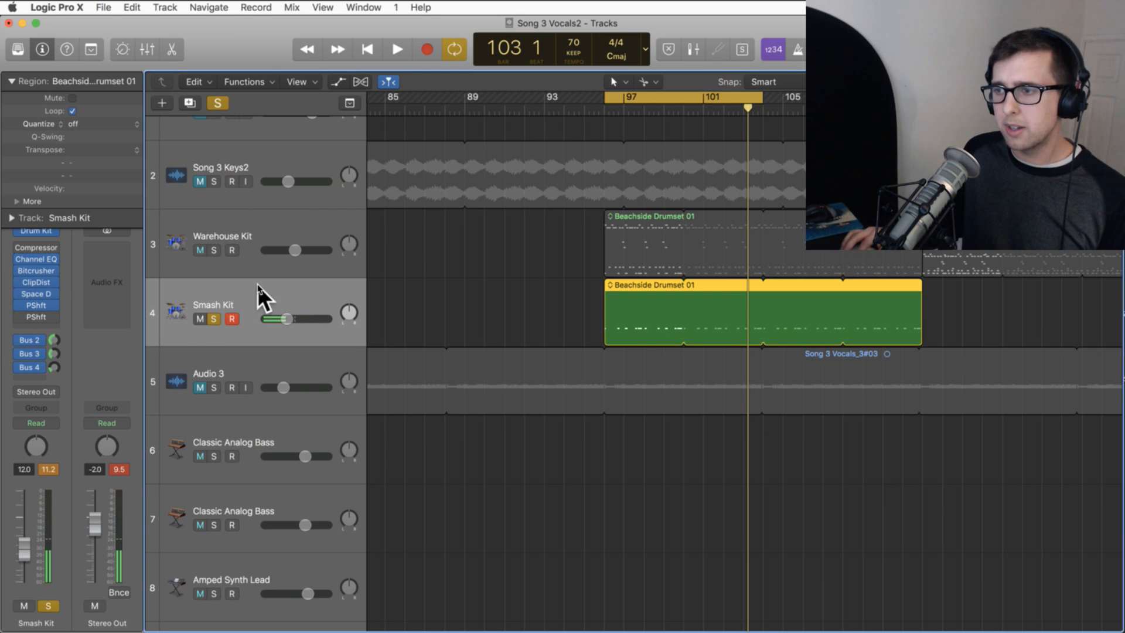
- Set the Smash Kit's Bitcrusher to 7x downsampling and 11.0 dB drive, and move its window clear of the track list
{"action": "left_click", "coordinate": [36, 270]}
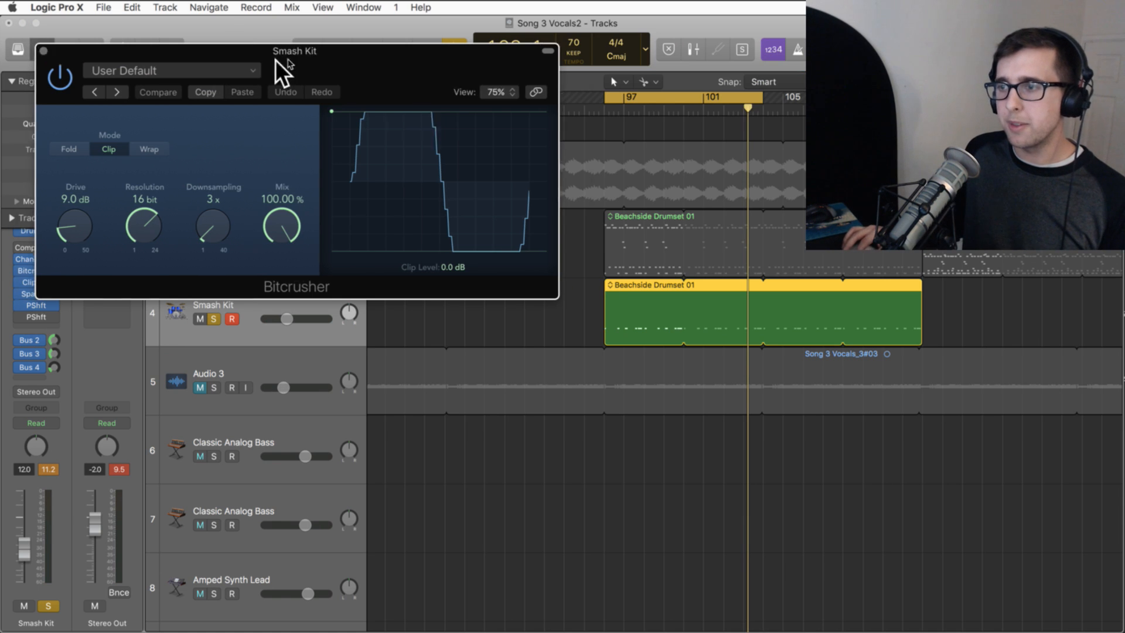
{"action": "left_click_drag", "start_coordinate": [276, 60], "coordinate": [349, 60]}
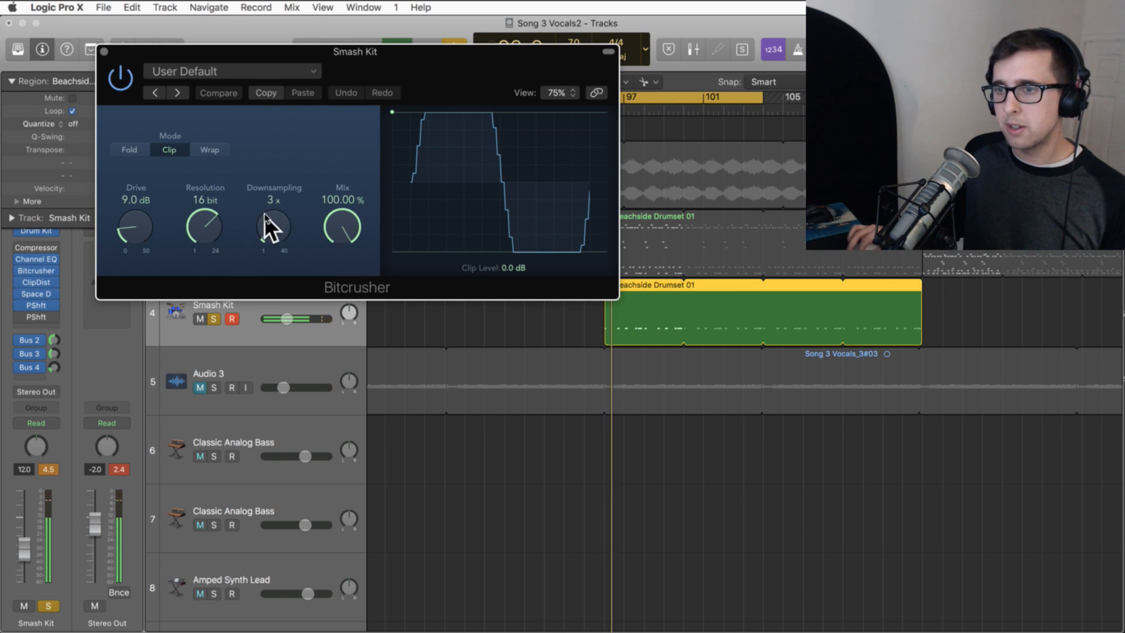
{"action": "left_click_drag", "start_coordinate": [265, 214], "coordinate": [265, 192]}
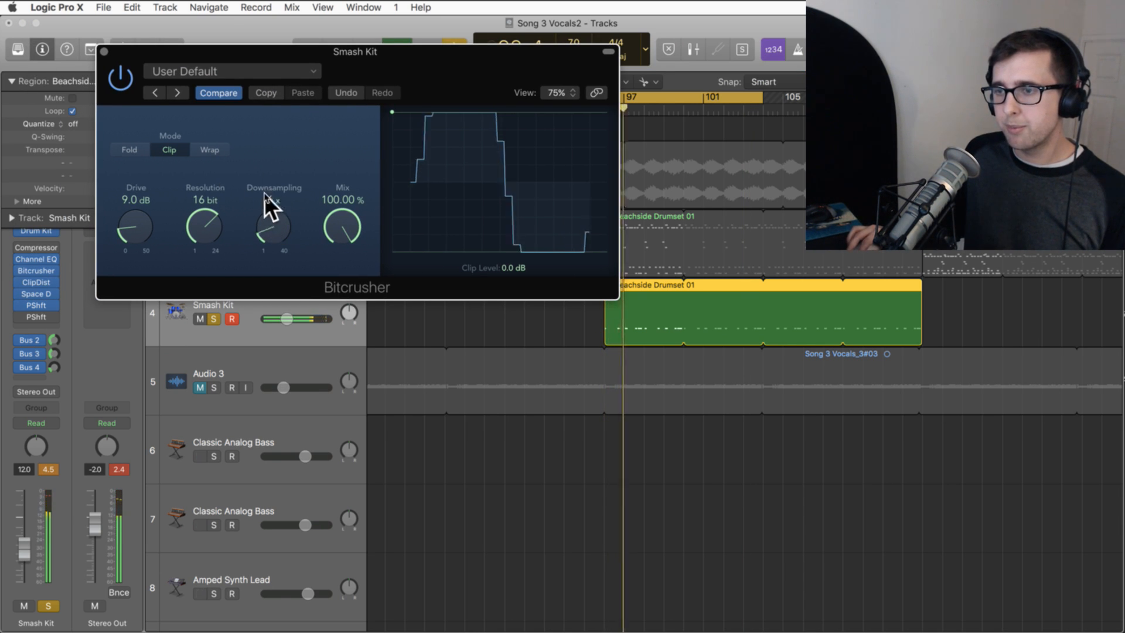
{"action": "left_click_drag", "start_coordinate": [134, 230], "coordinate": [130, 218]}
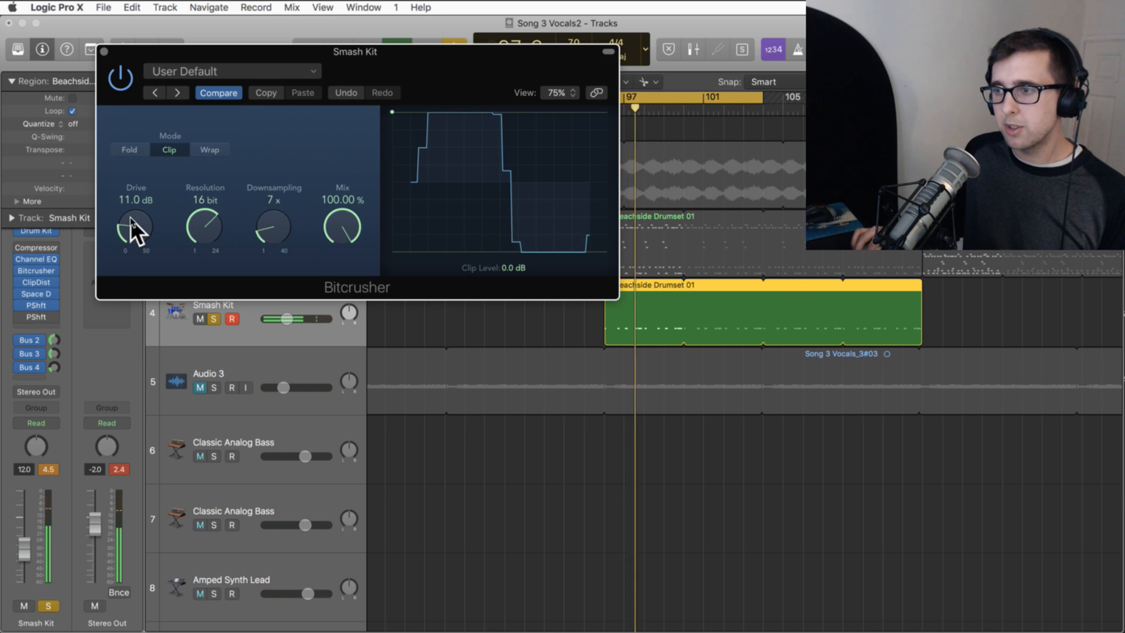
{"action": "left_click_drag", "start_coordinate": [136, 57], "coordinate": [516, 295]}
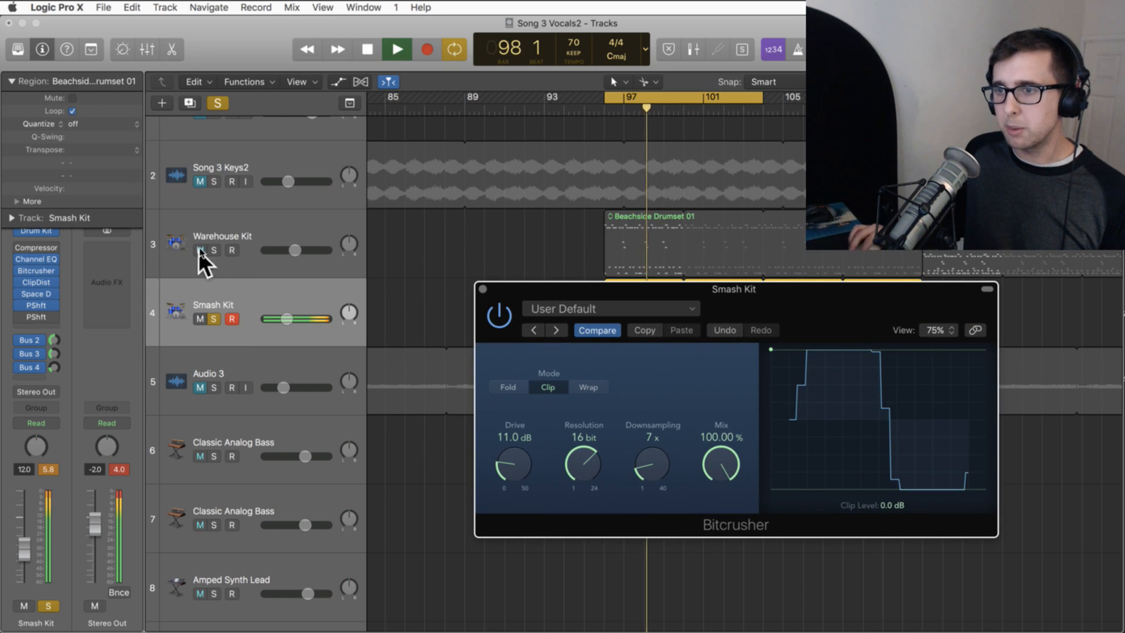
- Compare the Warehouse Kit and Smash Kit by toggling their solos, leaving both tracks soloed
{"action": "left_click", "coordinate": [214, 249]}
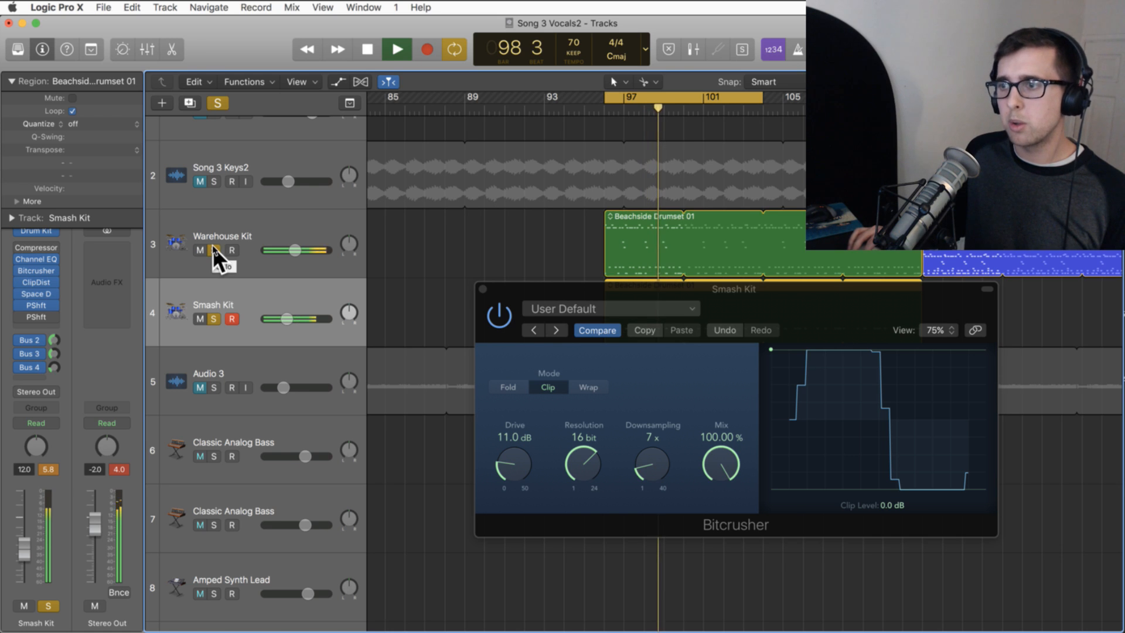
{"action": "left_click", "coordinate": [213, 248]}
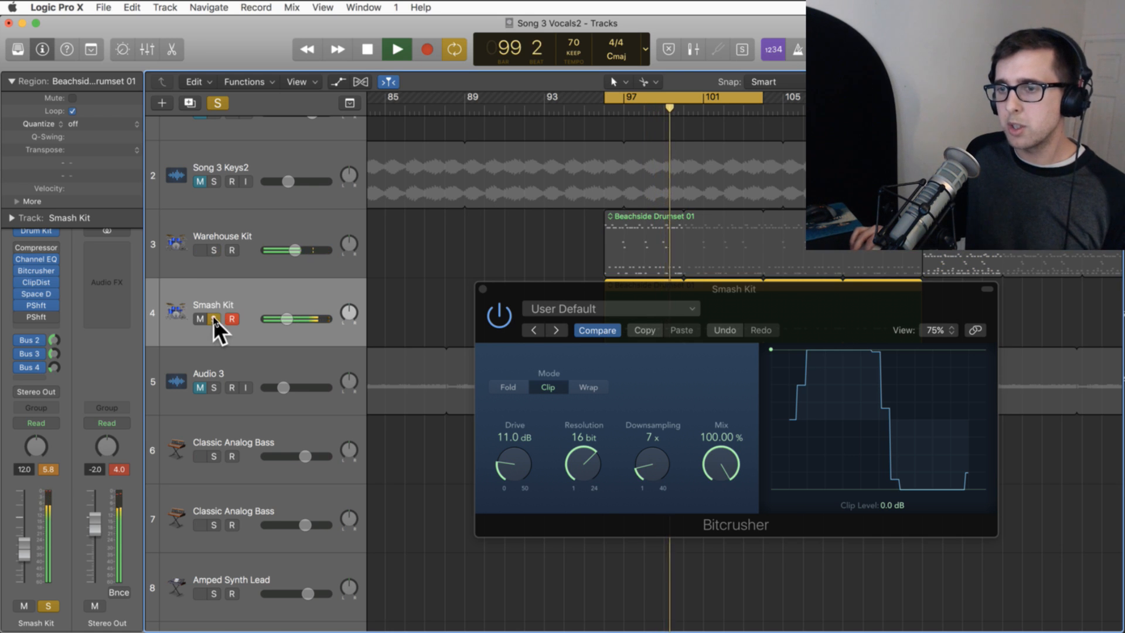
{"action": "left_click", "coordinate": [214, 318]}
{"action": "left_click", "coordinate": [209, 250]}
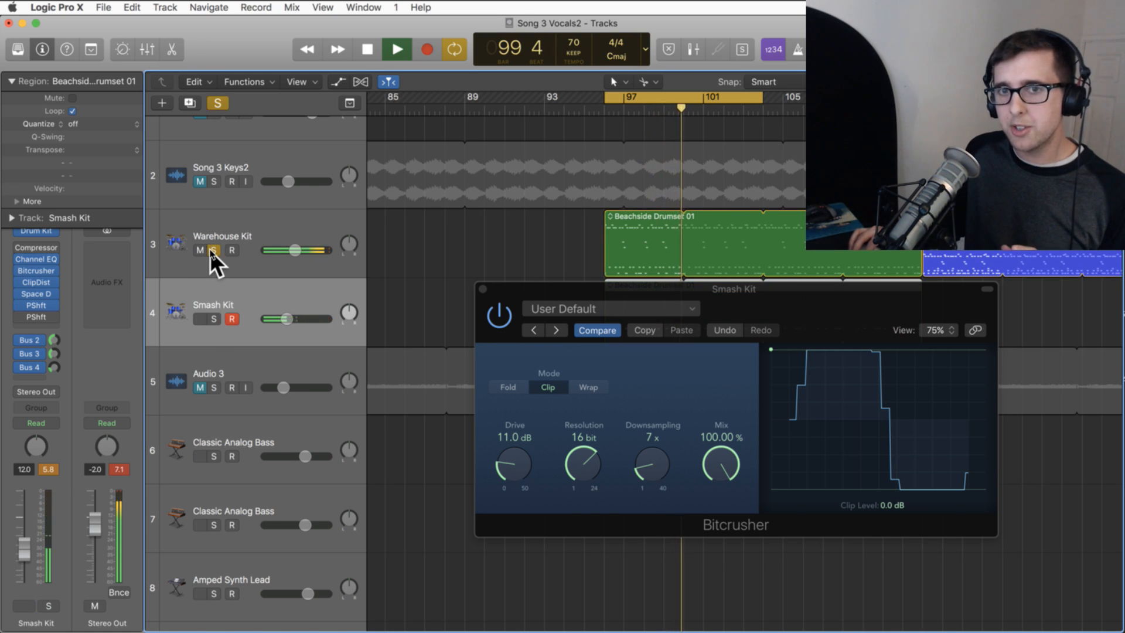
{"action": "left_click", "coordinate": [210, 319]}
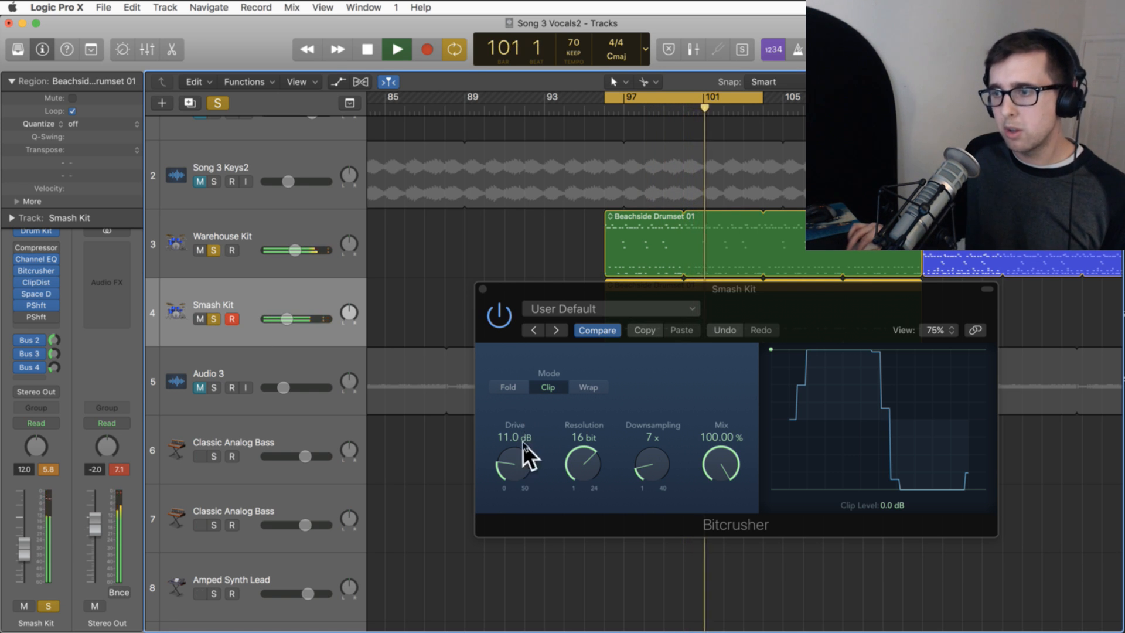
- Raise the Bitcrusher drive slightly, close the plug-in and bring the Smash Kit track's volume up to about -8.6 dB
{"action": "left_click_drag", "start_coordinate": [512, 453], "coordinate": [511, 441]}
{"action": "left_click_drag", "start_coordinate": [286, 325], "coordinate": [291, 319]}
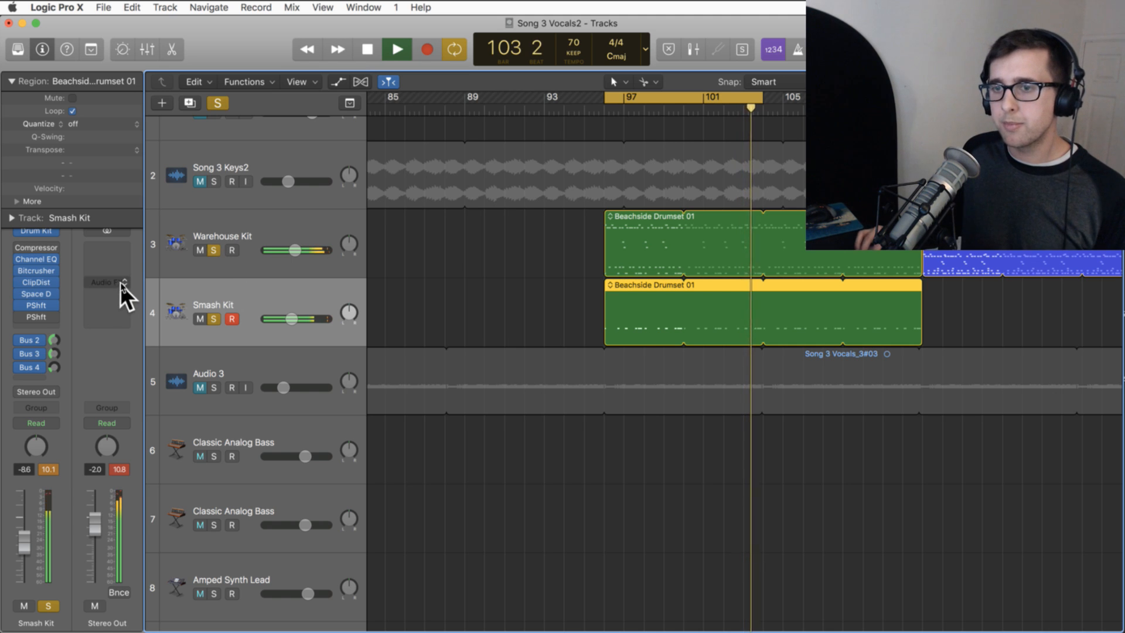
- Check the Smash Kit's Pitch Shifter and close it, then lower the track's volume to about -12.4 dB during playback
{"action": "mouse_move", "coordinate": [31, 309]}
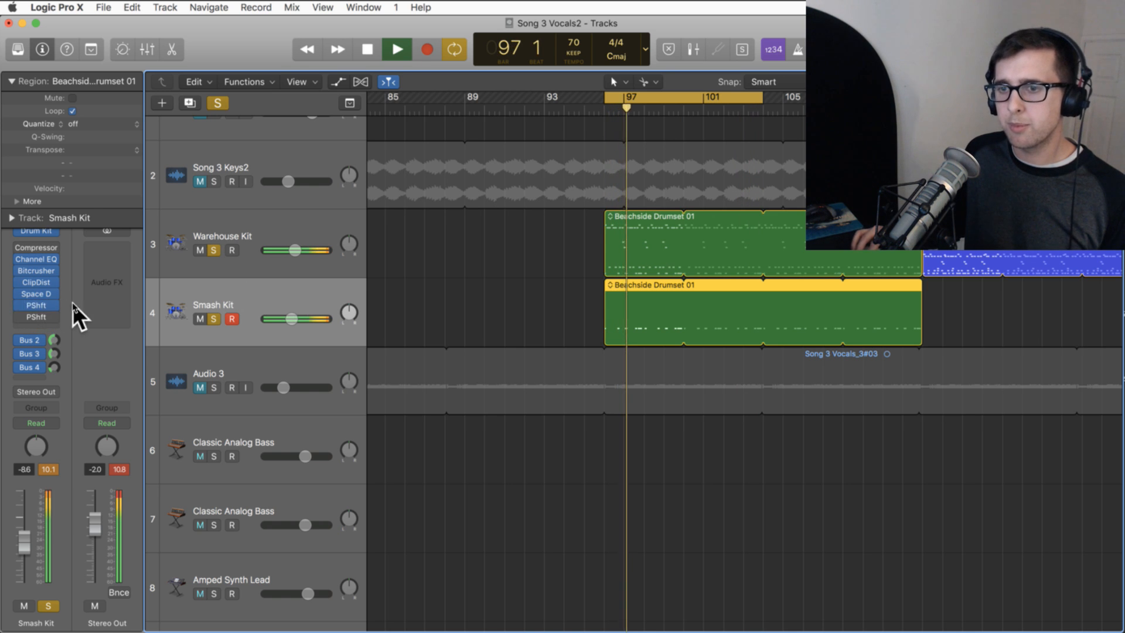
{"action": "left_click", "coordinate": [33, 306]}
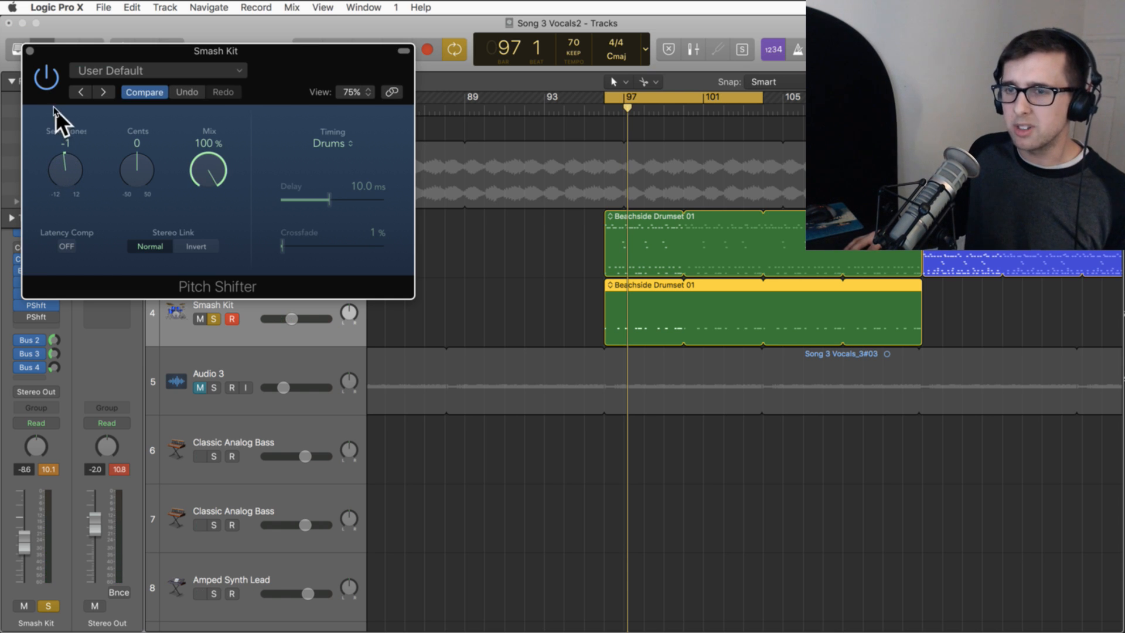
{"action": "left_click", "coordinate": [30, 51]}
{"action": "key", "text": "space"}
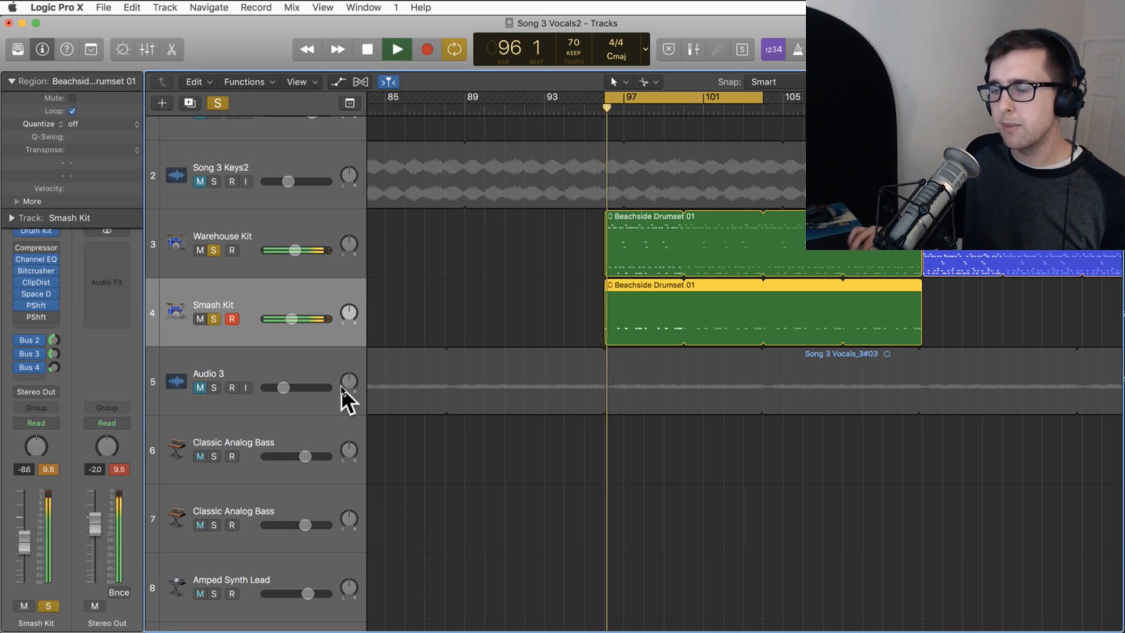
{"action": "left_click_drag", "start_coordinate": [291, 319], "coordinate": [286, 319]}
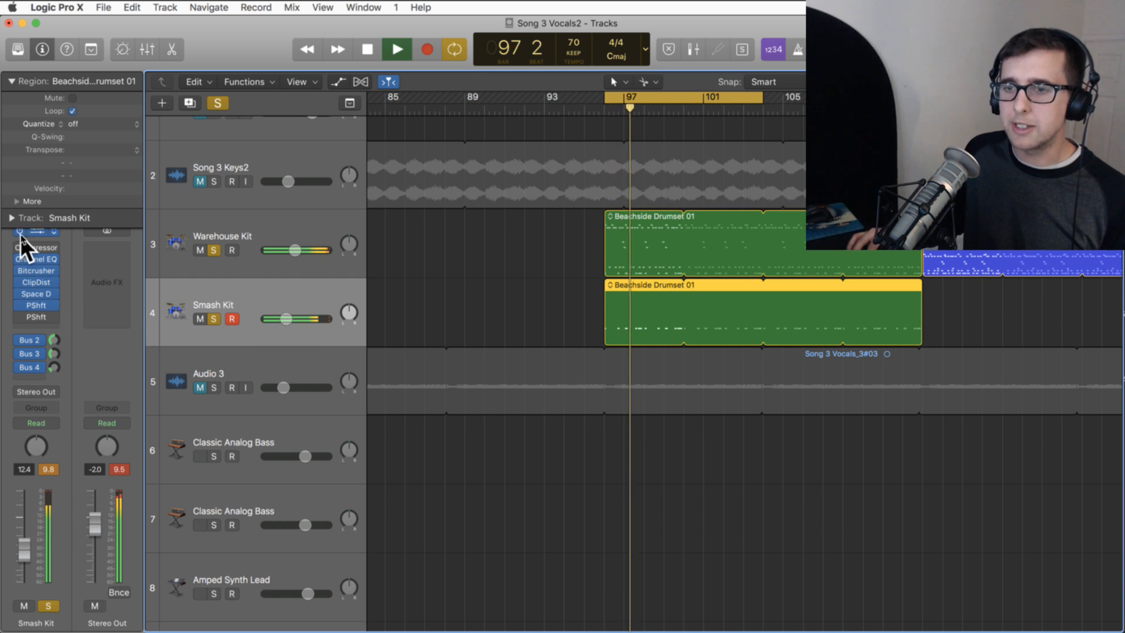
- Review the Smash 3 kick settings in Drum Kit Designer and close the instrument
{"action": "left_click", "coordinate": [39, 229]}
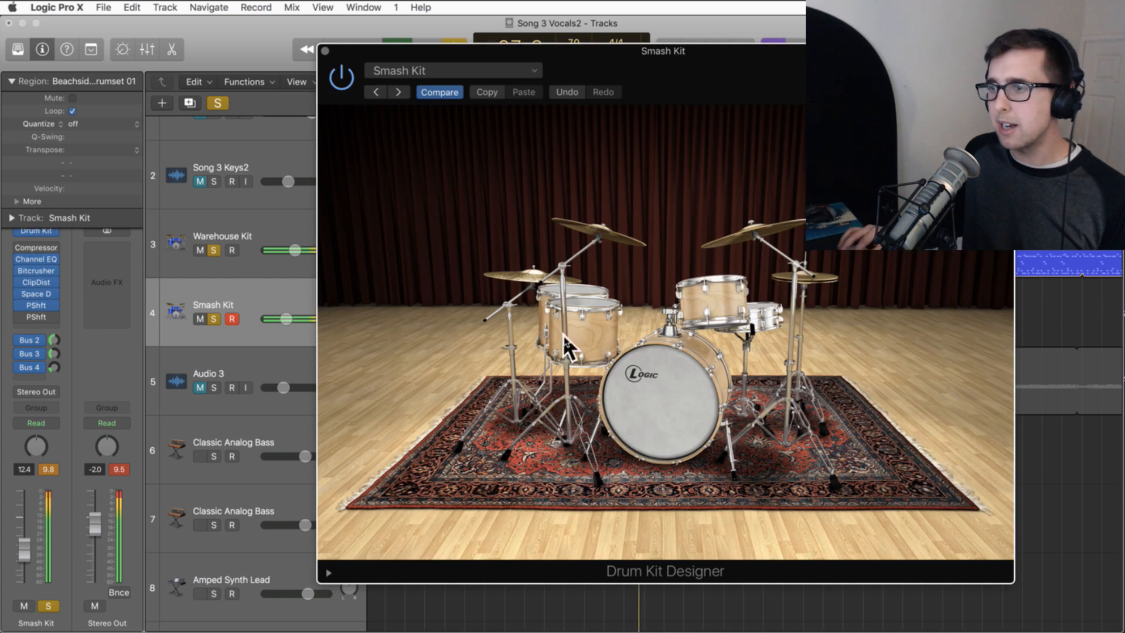
{"action": "left_click", "coordinate": [651, 365]}
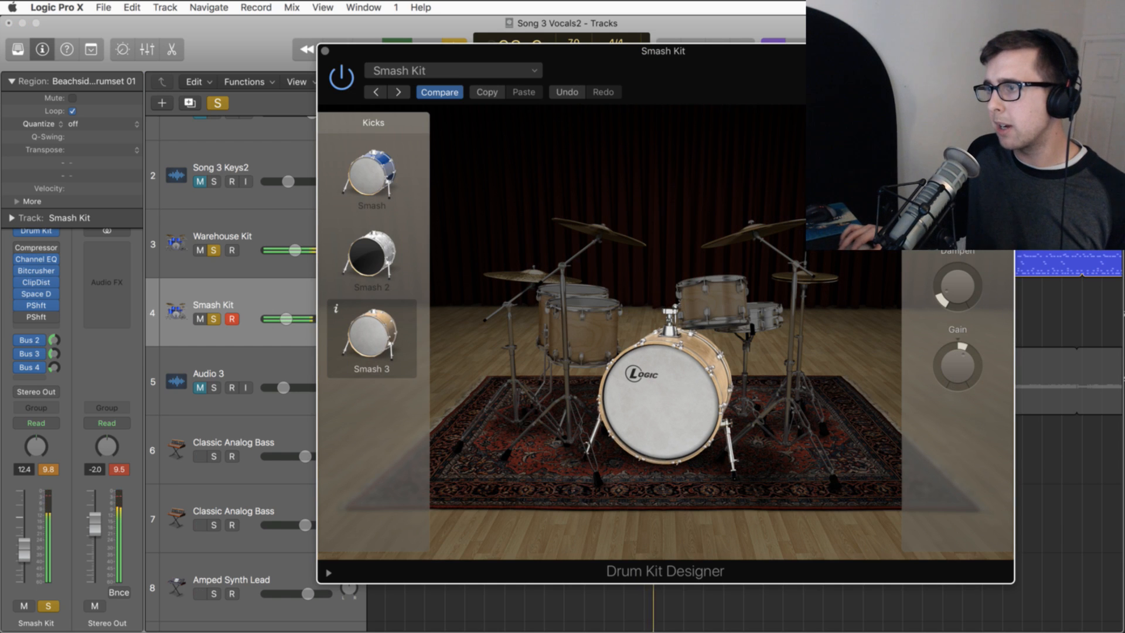
{"action": "left_click", "coordinate": [326, 51]}
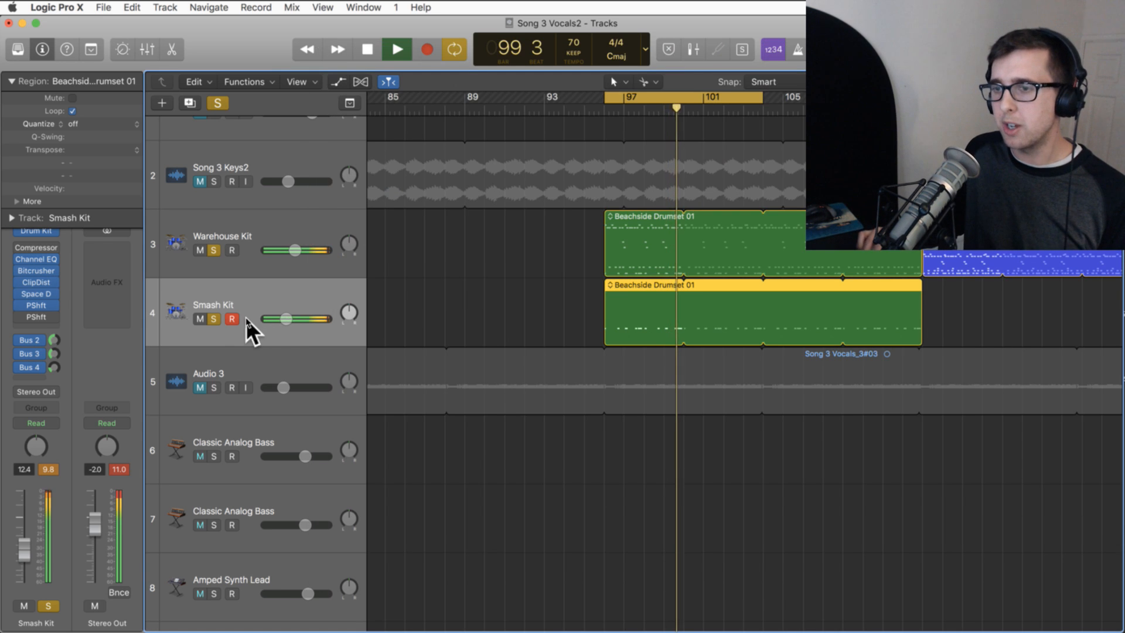
- Lower the Smash Kit's volume to about -14.2 dB and take both drum tracks out of solo
{"action": "left_click", "coordinate": [199, 250]}
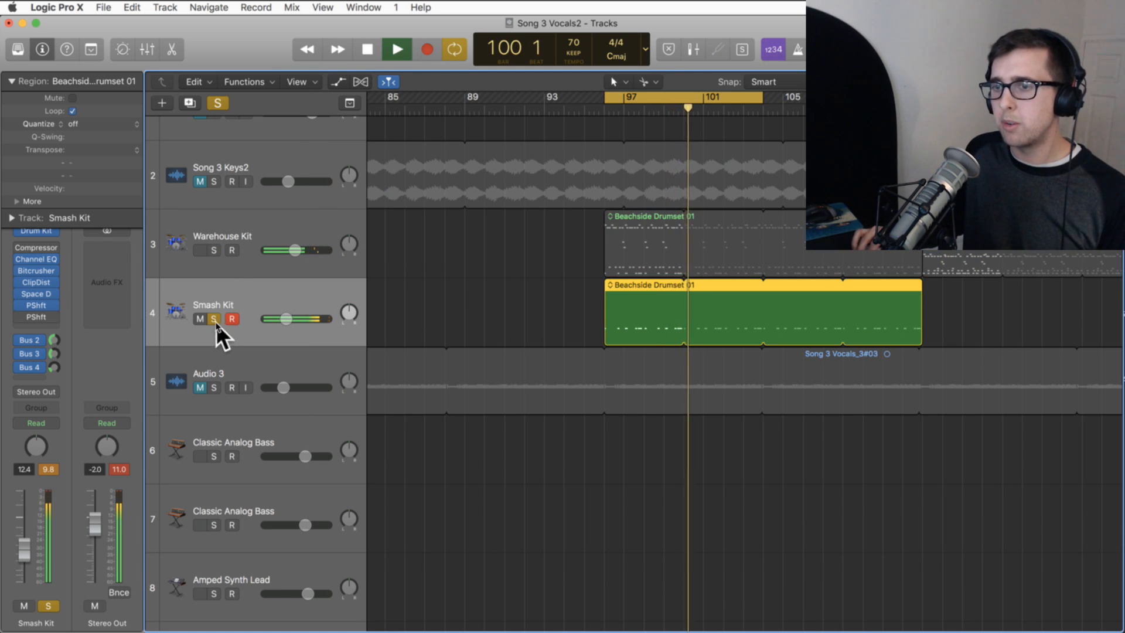
{"action": "left_click_drag", "start_coordinate": [284, 317], "coordinate": [282, 318]}
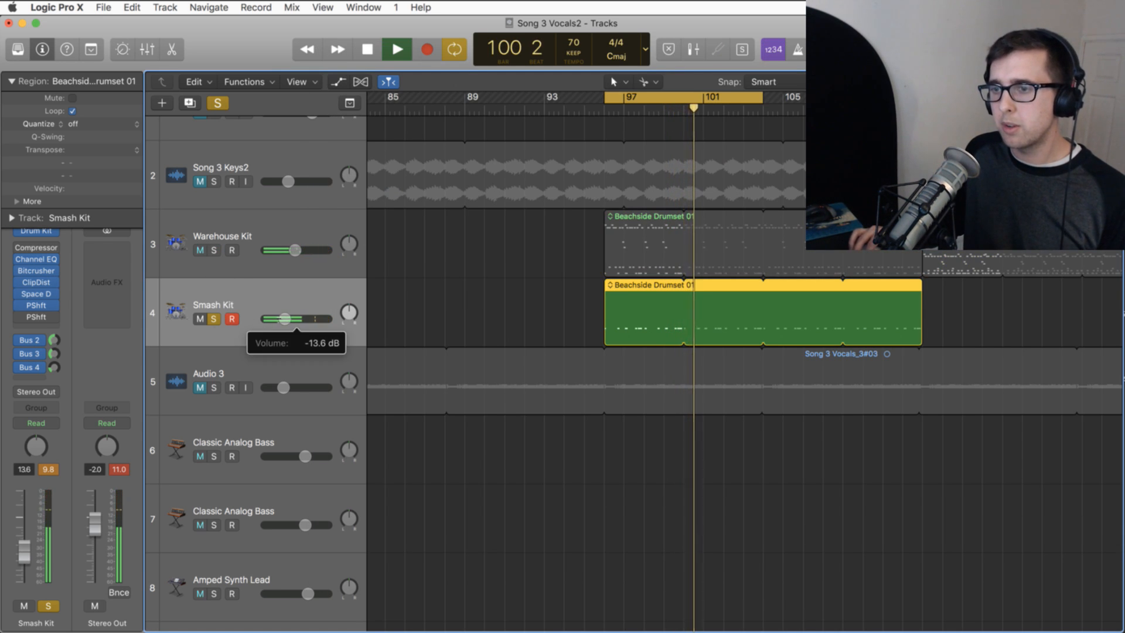
{"action": "left_click", "coordinate": [213, 319]}
{"action": "left_click", "coordinate": [505, 311]}
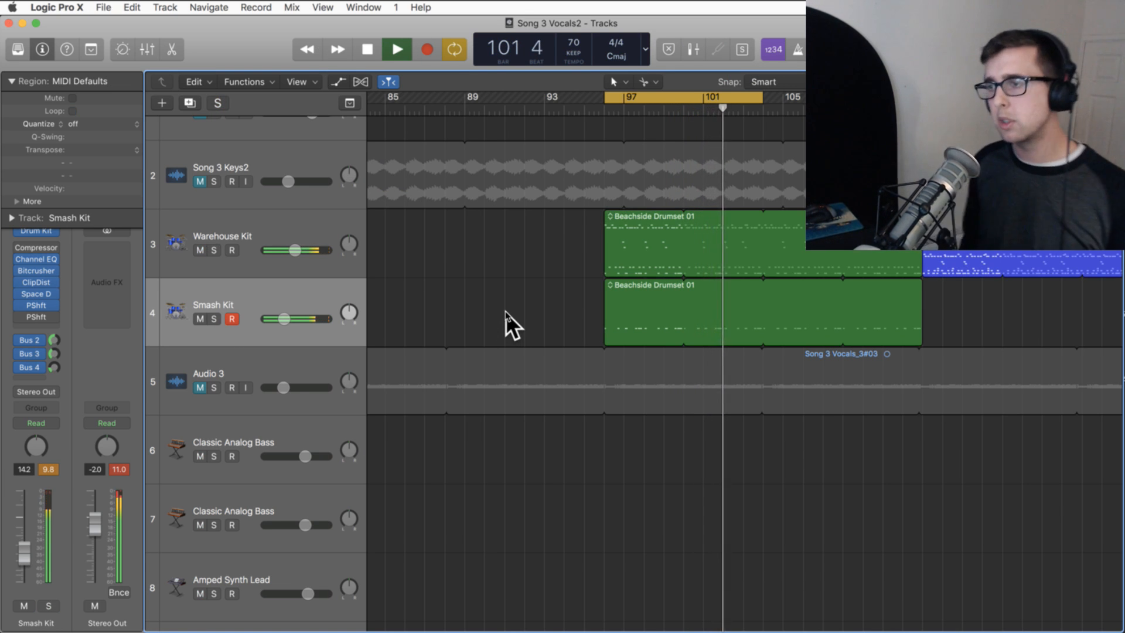
- Turn off cycle playback and look through the arrangement up to the second Beachside Drumset 01 region on the Warehouse Kit track
{"action": "left_click", "coordinate": [663, 97]}
{"action": "scroll", "coordinate": [607, 307], "scroll_direction": "up", "scroll_amount": 3}
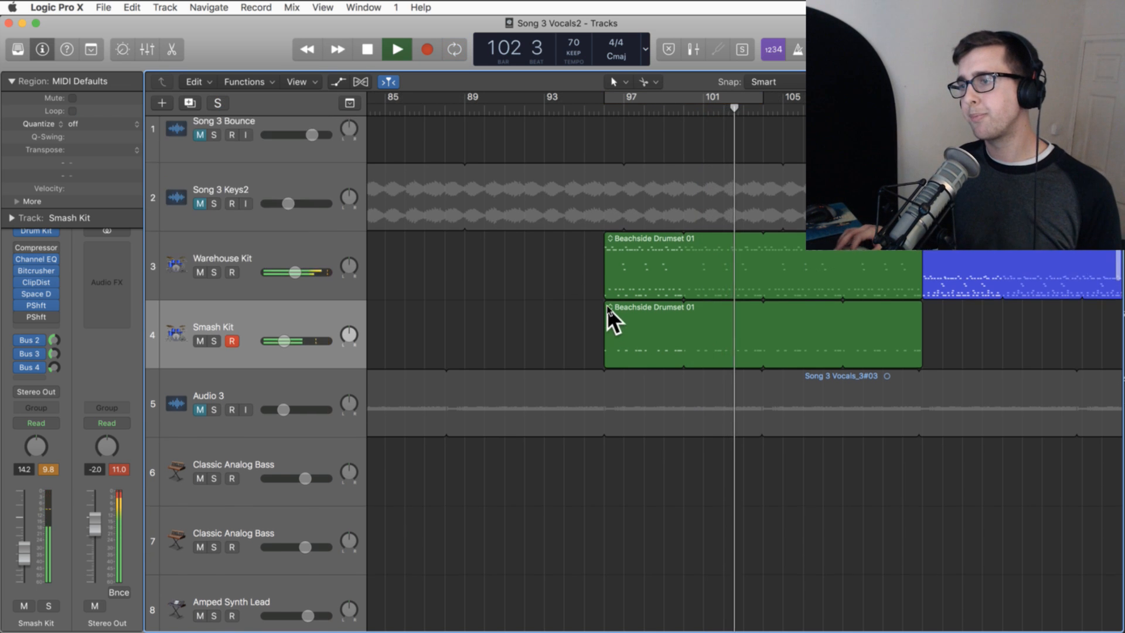
{"action": "scroll", "coordinate": [607, 309], "scroll_direction": "down", "scroll_amount": 12}
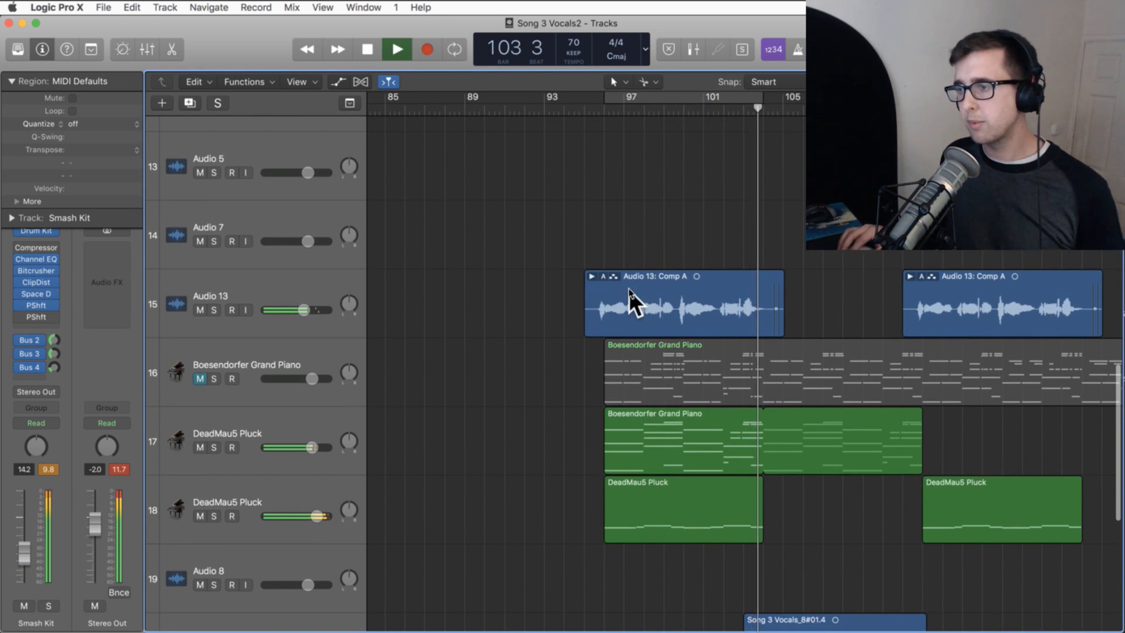
{"action": "scroll", "coordinate": [629, 290], "scroll_direction": "up", "scroll_amount": 11}
{"action": "scroll", "coordinate": [629, 290], "scroll_direction": "up", "scroll_amount": 2}
{"action": "scroll", "coordinate": [628, 290], "scroll_direction": "right", "scroll_amount": 5}
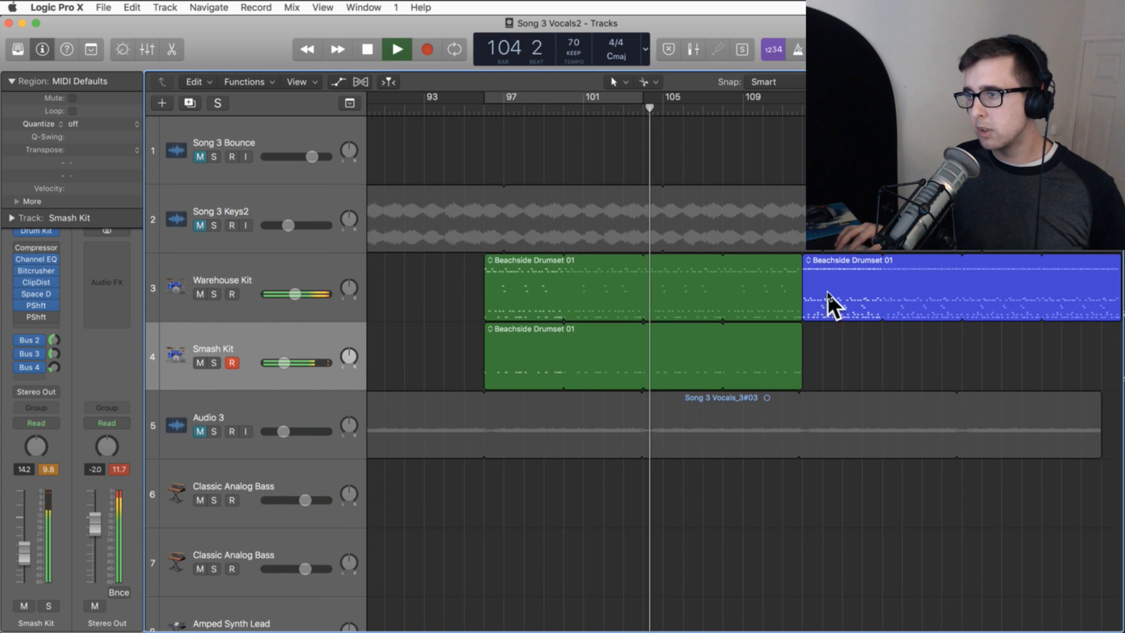
- Copy the second Beachside Drumset 01 region from the Warehouse Kit track to the Smash Kit track and open it in the Piano Roll
{"action": "left_click", "coordinate": [818, 264]}
{"action": "left_click_drag", "start_coordinate": [821, 263], "coordinate": [834, 340]}
{"action": "key", "text": "space"}
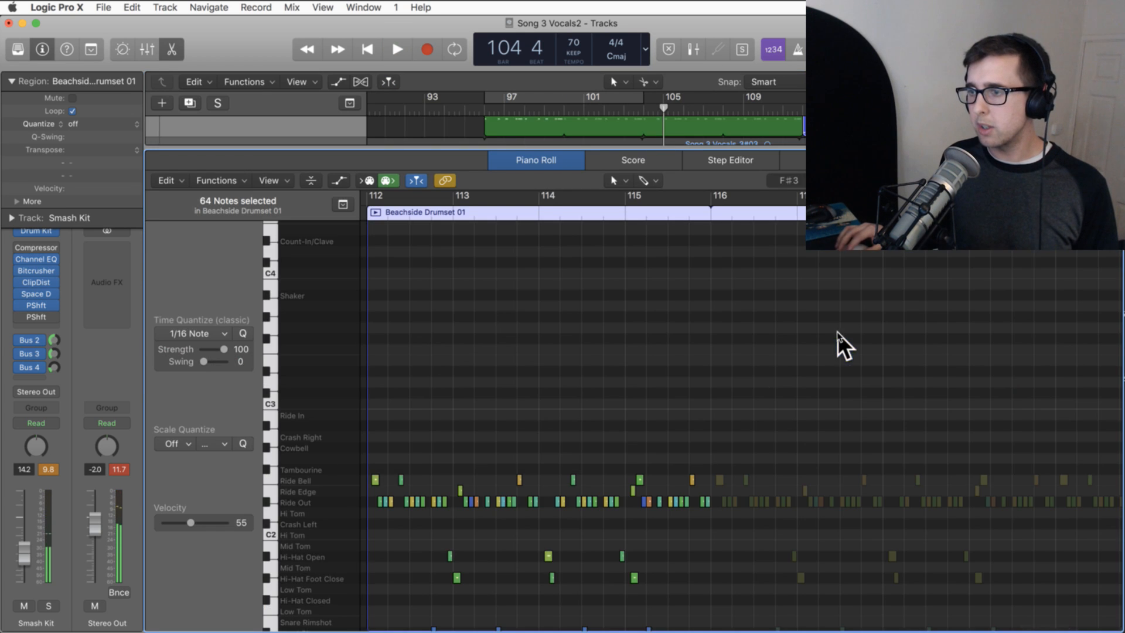
{"action": "double_click", "coordinate": [839, 333]}
{"action": "scroll", "coordinate": [536, 418], "scroll_direction": "down", "scroll_amount": 5}
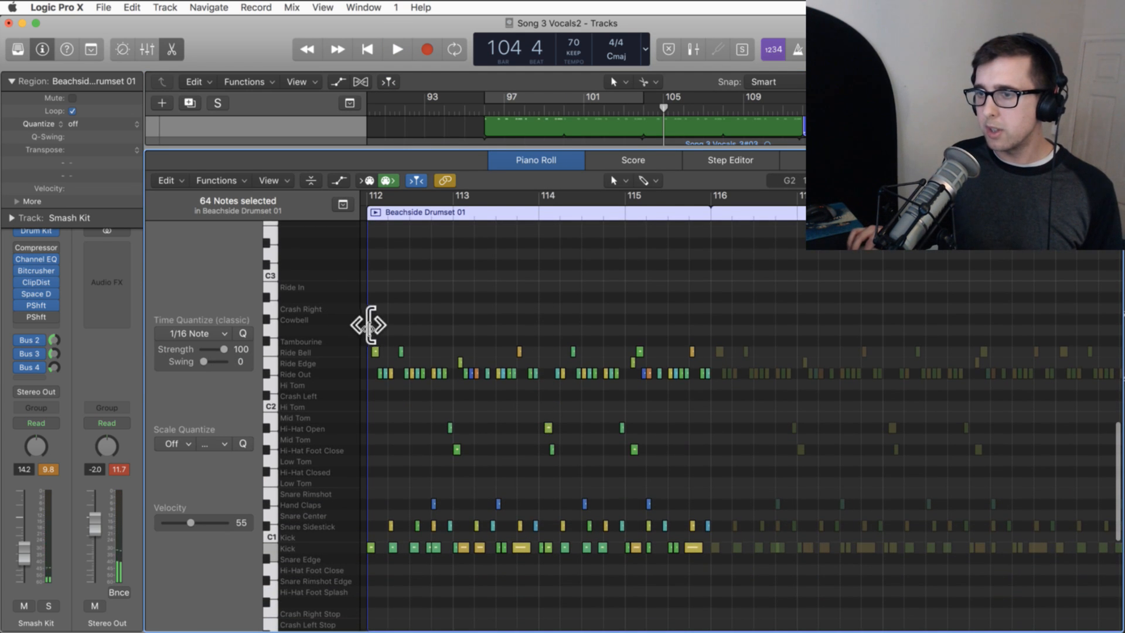
{"action": "left_click_drag", "start_coordinate": [373, 324], "coordinate": [719, 528]}
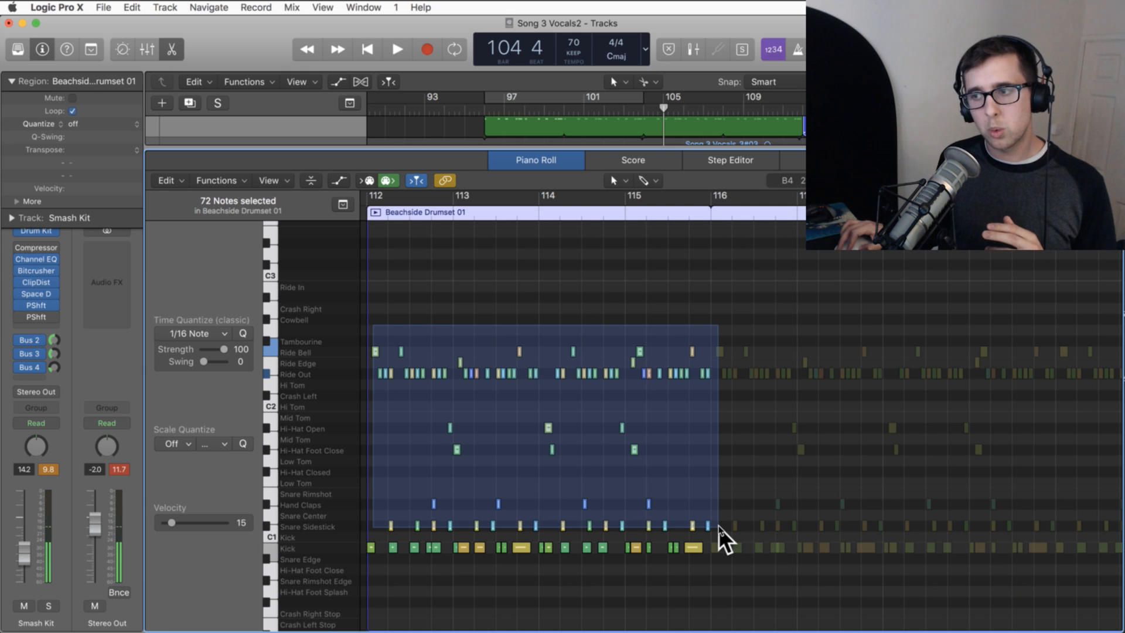
{"action": "left_click_drag", "start_coordinate": [720, 527], "coordinate": [720, 527]}
{"action": "left_click", "coordinate": [692, 473]}
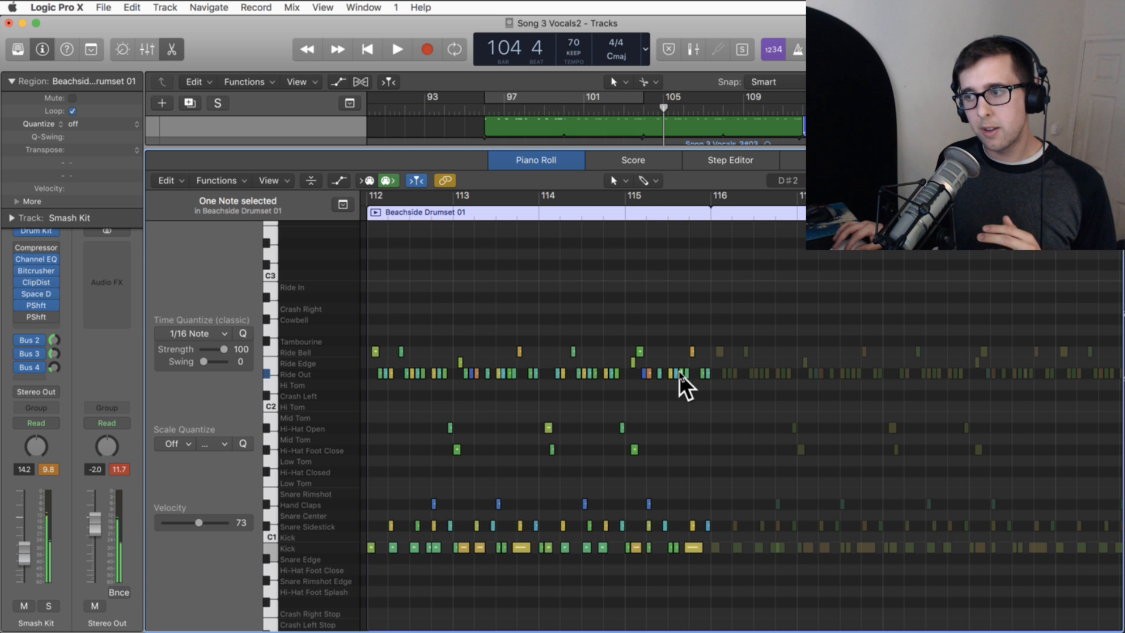
{"action": "scroll", "coordinate": [369, 338], "scroll_direction": "up", "scroll_amount": 10}
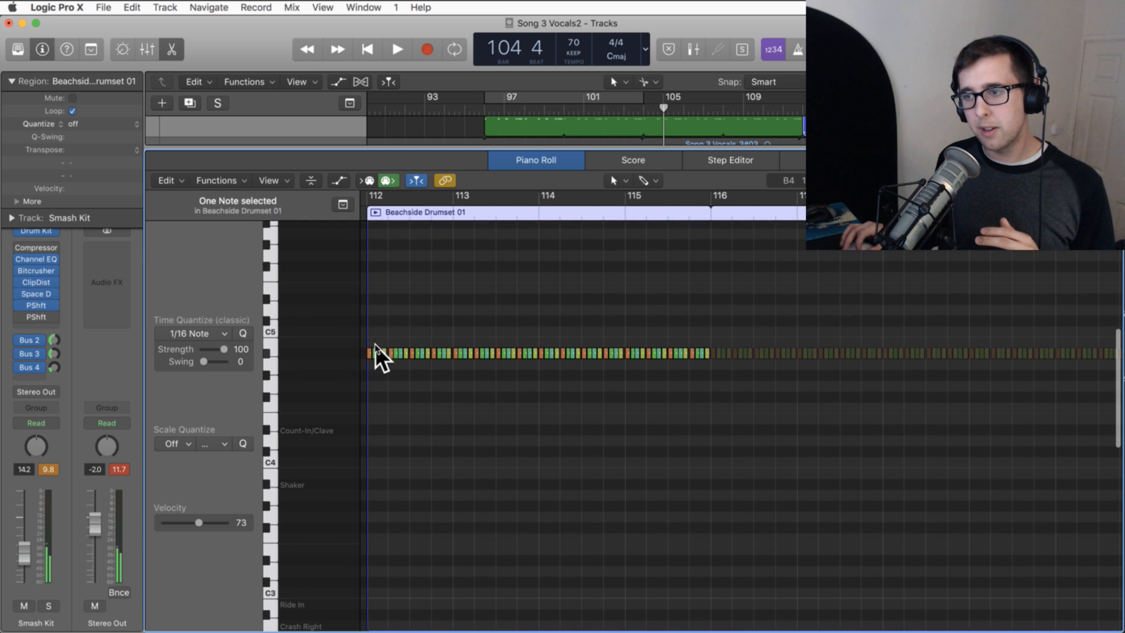
{"action": "scroll", "coordinate": [387, 370], "scroll_direction": "down", "scroll_amount": 5}
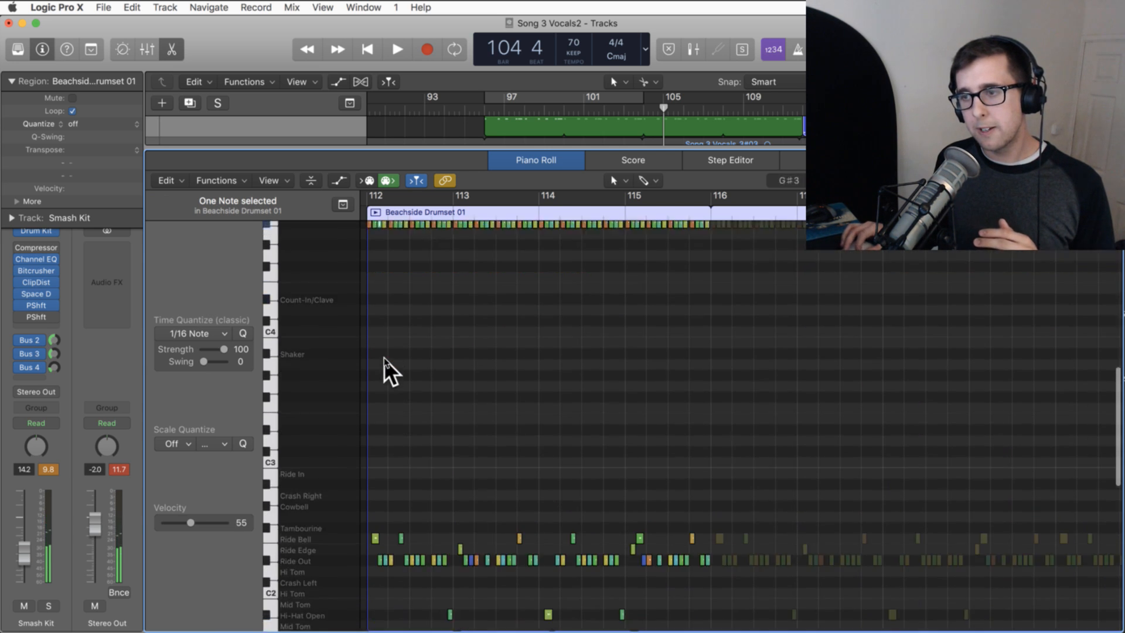
{"action": "left_click_drag", "start_coordinate": [373, 507], "coordinate": [704, 532]}
{"action": "key", "text": "Delete"}
{"action": "key", "text": "super+z"}
- Delete the hi-hat, hand clap and snare sidestick notes in bars 112 to 115 of the copied Smash Kit region
{"action": "scroll", "coordinate": [632, 522], "scroll_direction": "down", "scroll_amount": 4}
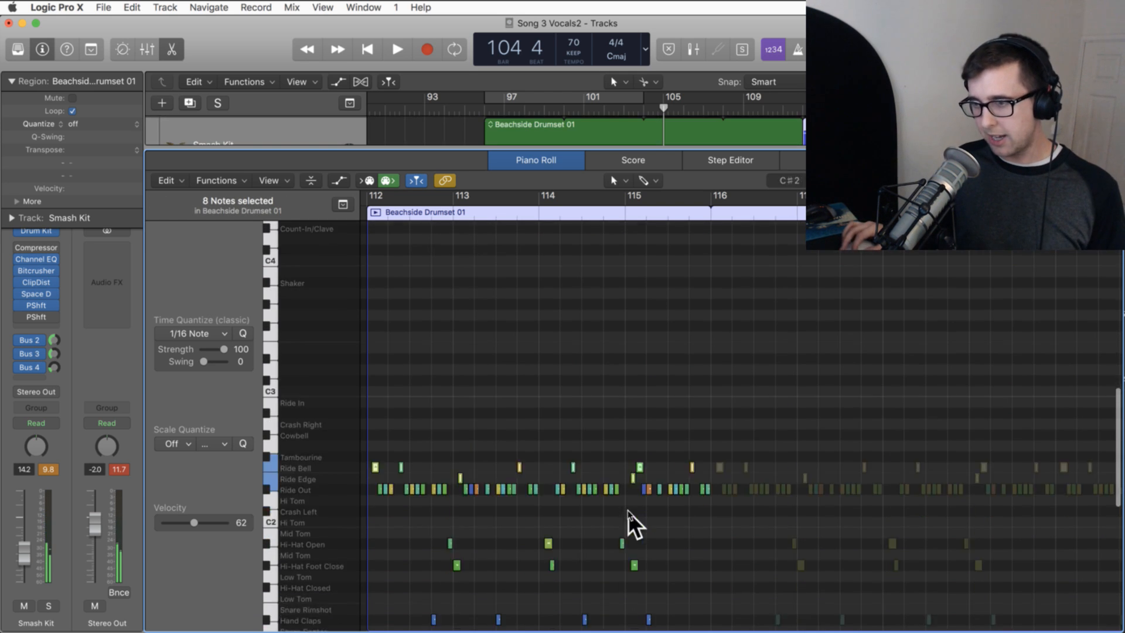
{"action": "scroll", "coordinate": [378, 503], "scroll_direction": "down", "scroll_amount": 2}
{"action": "left_click_drag", "start_coordinate": [374, 435], "coordinate": [726, 560]}
{"action": "key", "text": "Delete"}
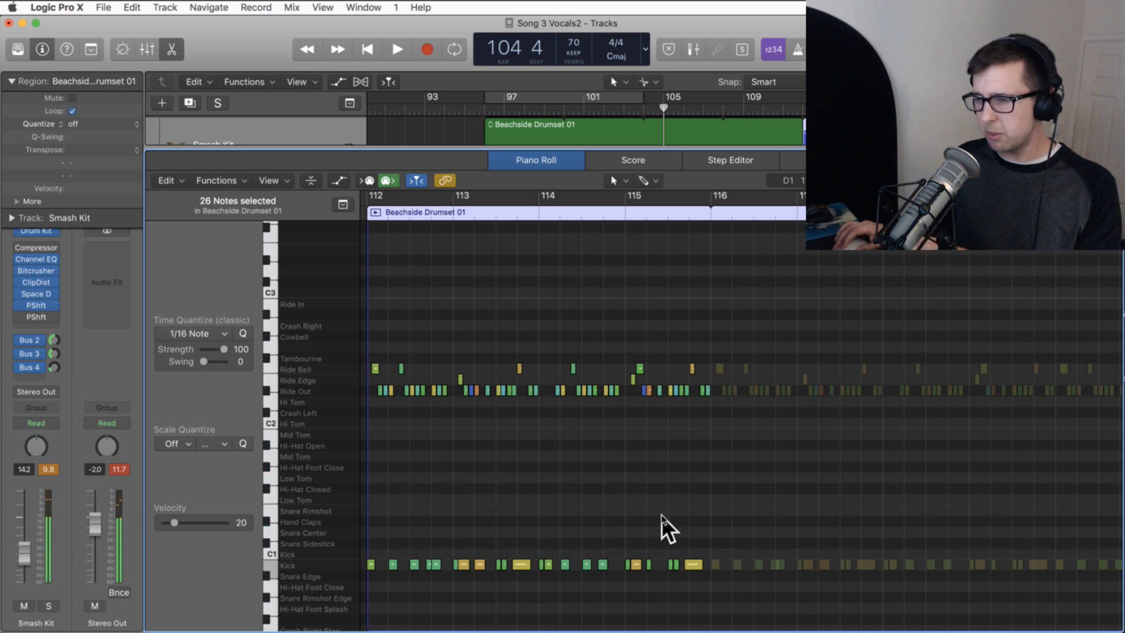
- Delete the row of high notes just below C5 in bars 112 to 115 of the Smash Kit region and close the editor
{"action": "scroll", "coordinate": [662, 519], "scroll_direction": "up", "scroll_amount": 10}
{"action": "left_click_drag", "start_coordinate": [713, 341], "coordinate": [530, 309]}
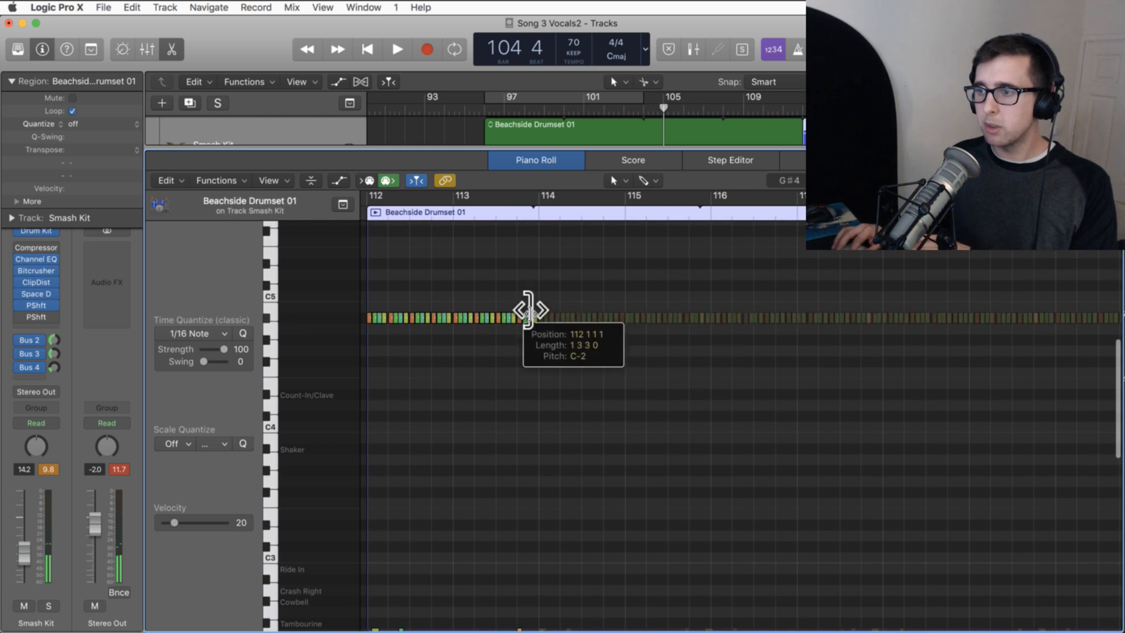
{"action": "key", "text": "super+z"}
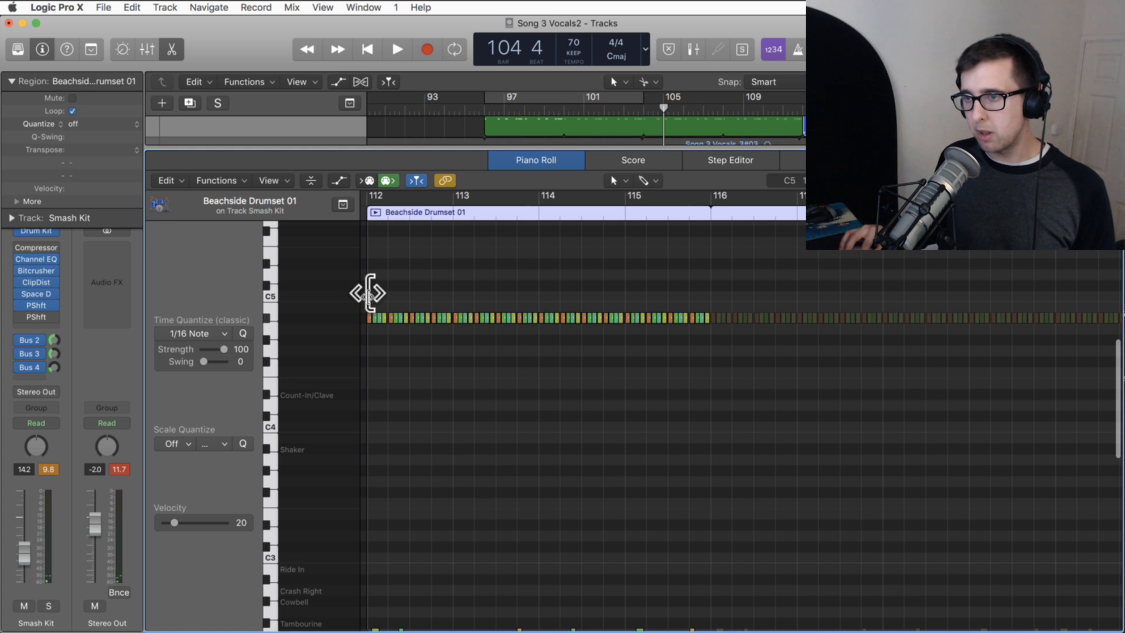
{"action": "left_click_drag", "start_coordinate": [370, 294], "coordinate": [707, 366]}
{"action": "key", "text": "Delete"}
{"action": "scroll", "coordinate": [469, 366], "scroll_direction": "down", "scroll_amount": 5}
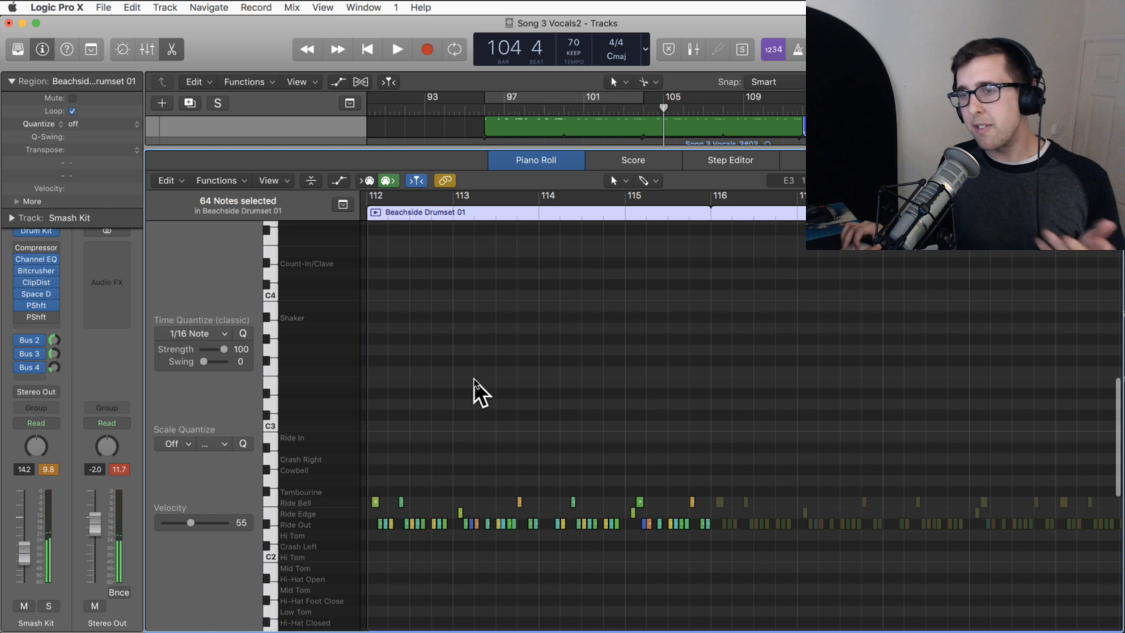
{"action": "left_click", "coordinate": [166, 46]}
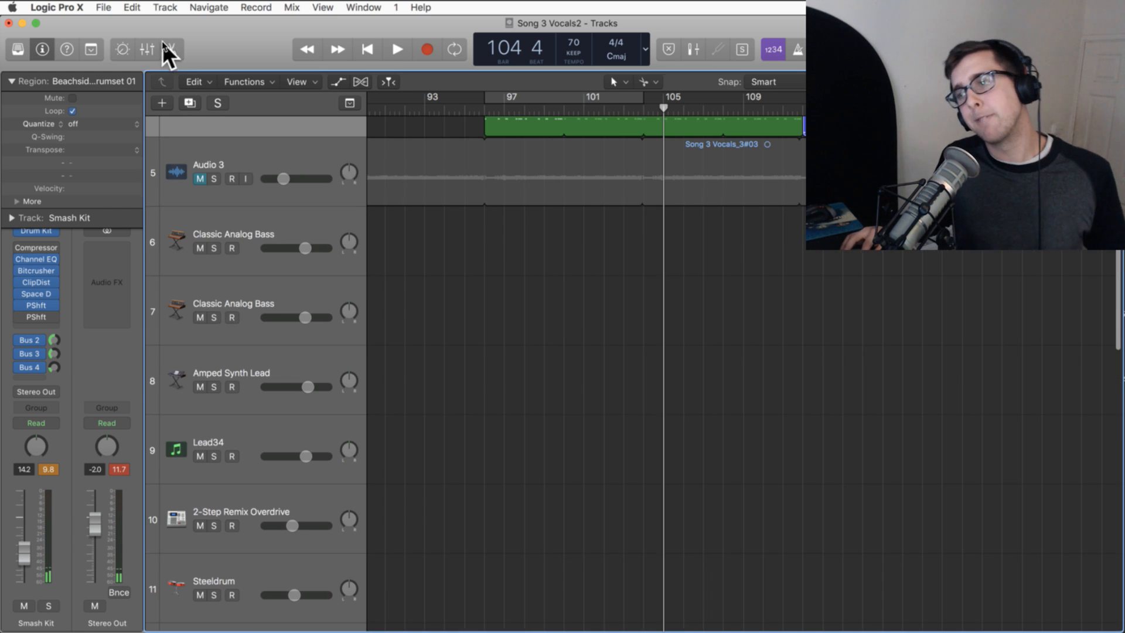
- Play the arrangement from bar 96, then from bar 111 to hear the transition into the copied Smash Kit region
{"action": "scroll", "coordinate": [589, 279], "scroll_direction": "up", "scroll_amount": 5}
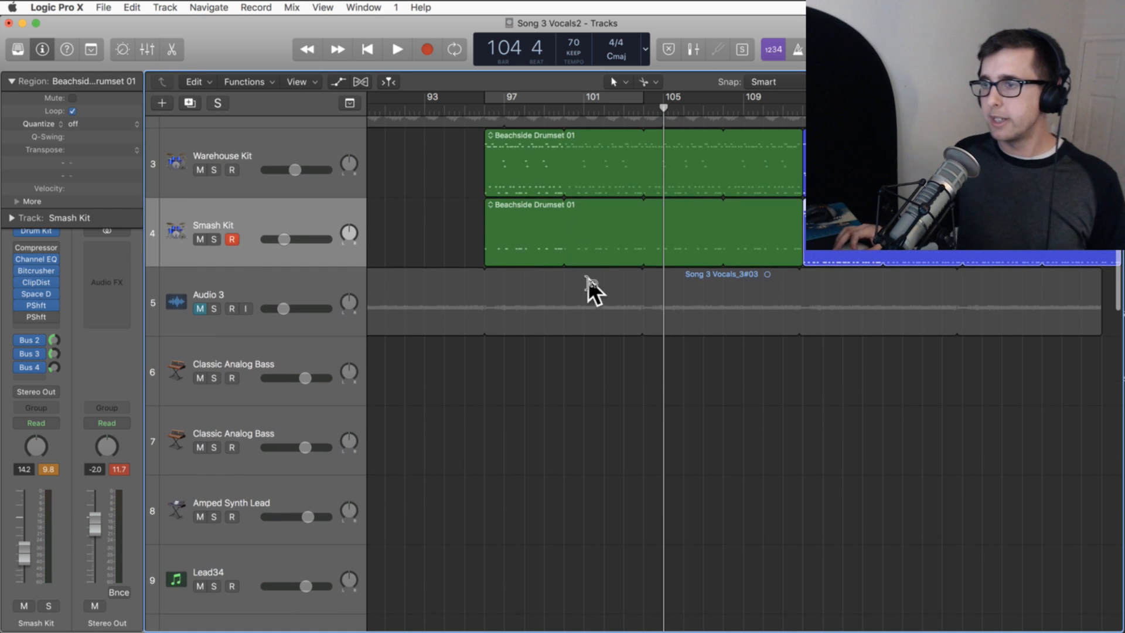
{"action": "left_click", "coordinate": [485, 109]}
{"action": "key", "text": "space"}
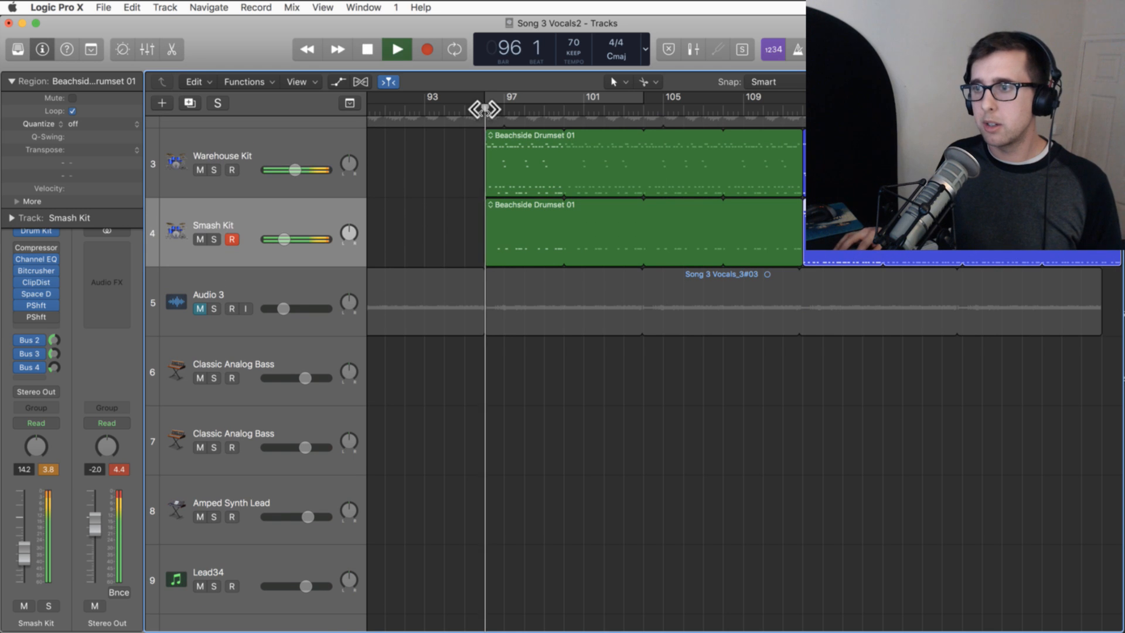
{"action": "left_click", "coordinate": [474, 222]}
{"action": "left_click", "coordinate": [780, 111]}
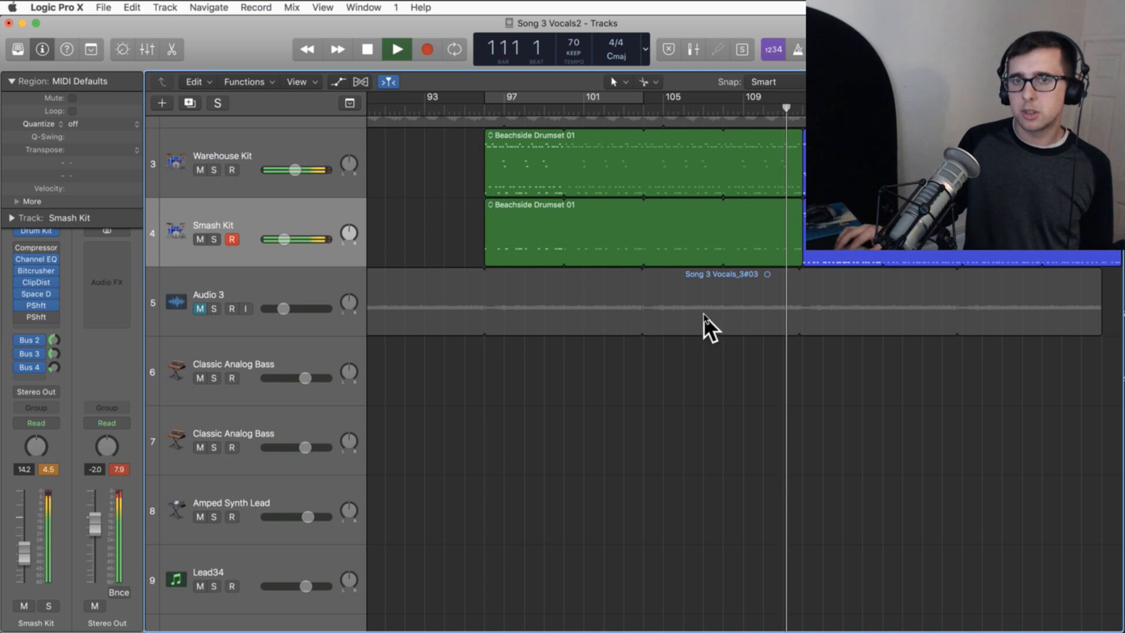
{"action": "scroll", "coordinate": [705, 316], "scroll_direction": "right", "scroll_amount": 3}
{"action": "scroll", "coordinate": [846, 430], "scroll_direction": "down", "scroll_amount": 10}
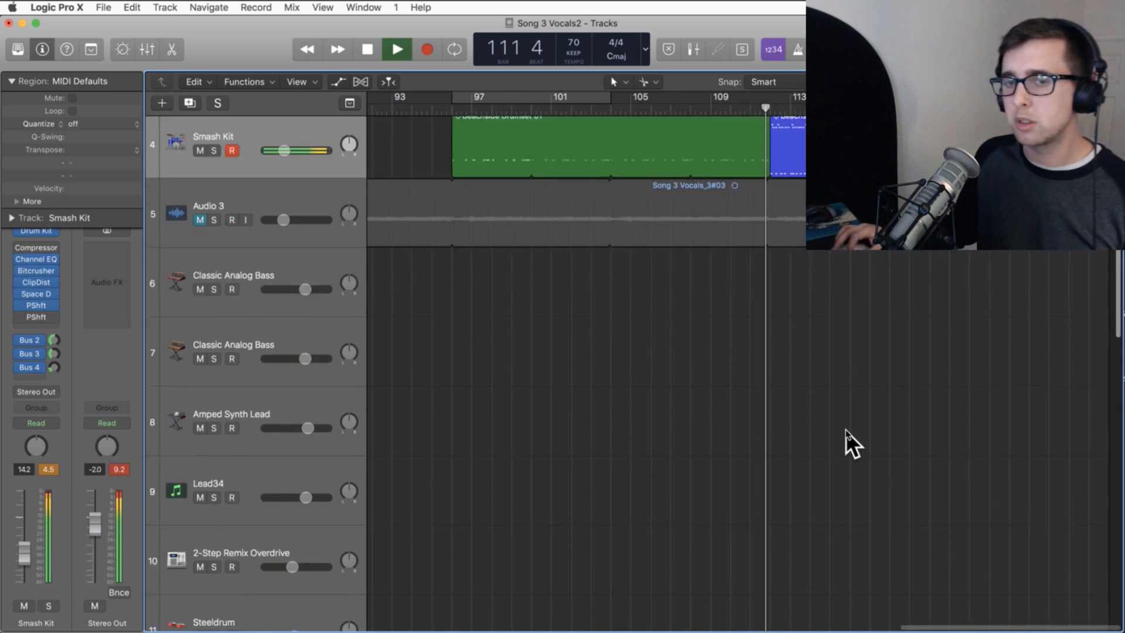
{"action": "scroll", "coordinate": [845, 430], "scroll_direction": "up", "scroll_amount": 12}
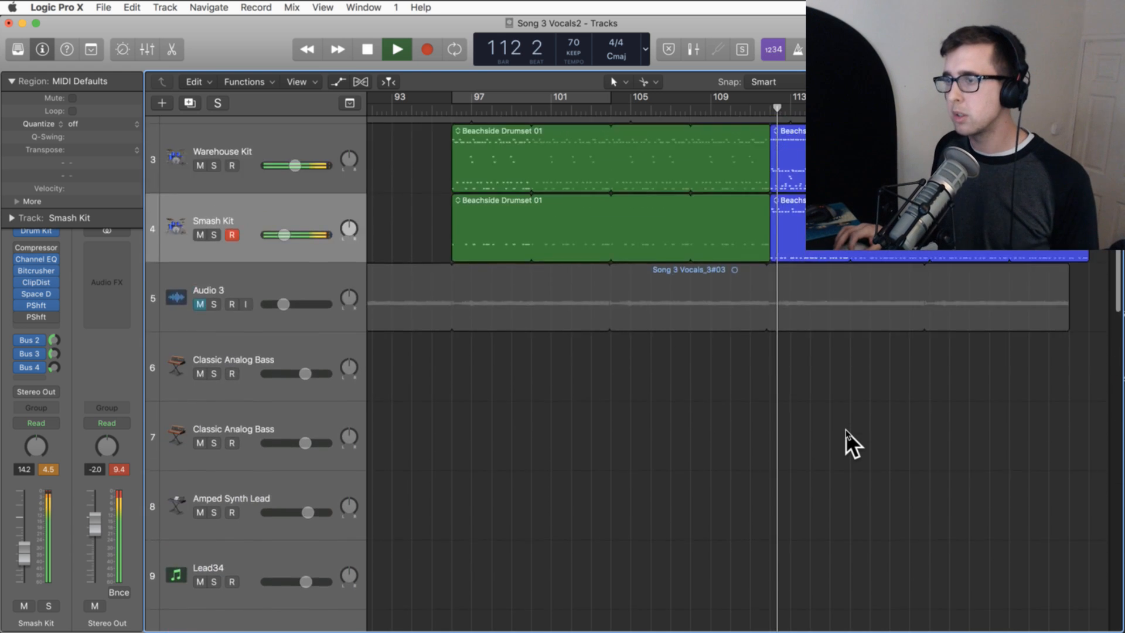
- Solo the Warehouse Kit and the Smash Kit in turn during playback, unsolo both, and save the project
{"action": "left_click", "coordinate": [214, 273]}
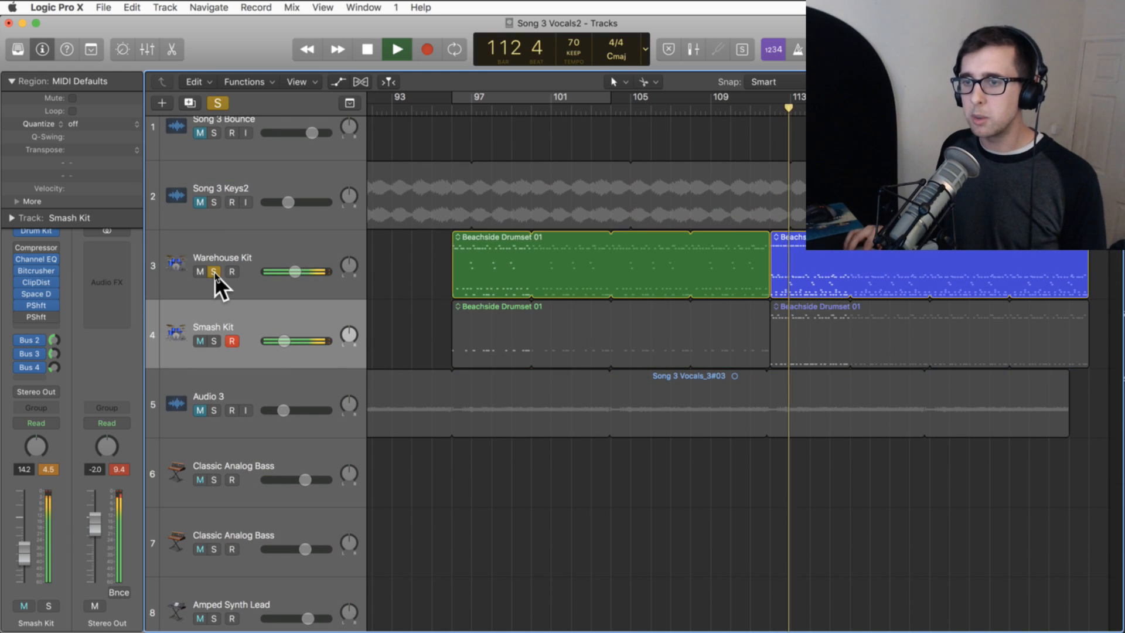
{"action": "left_click", "coordinate": [214, 274]}
{"action": "left_click", "coordinate": [211, 340]}
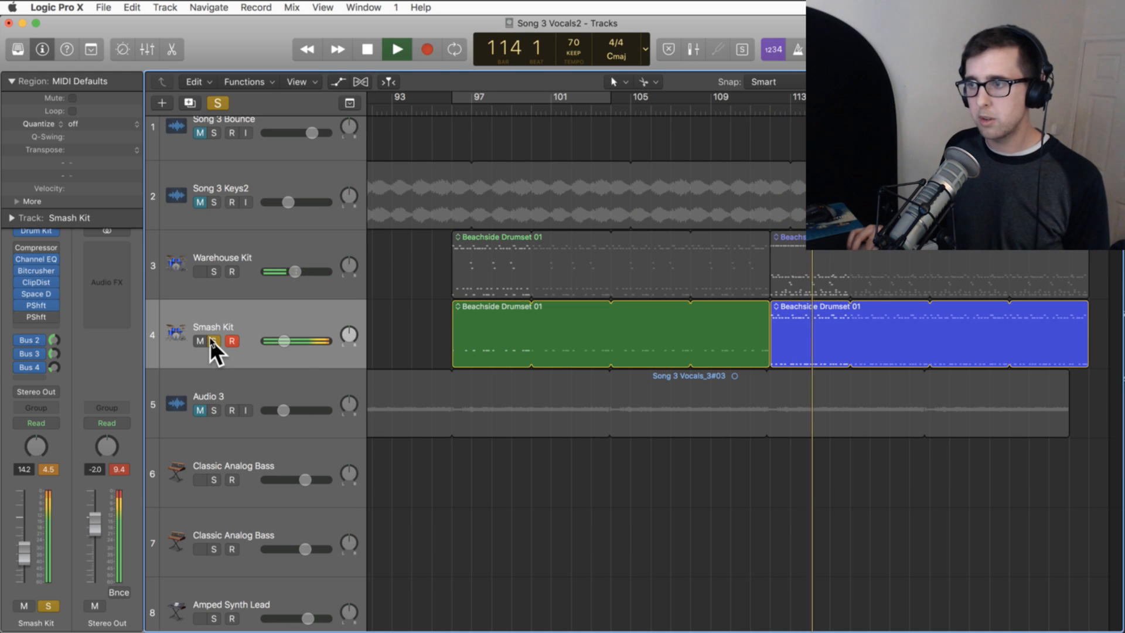
{"action": "left_click", "coordinate": [211, 340]}
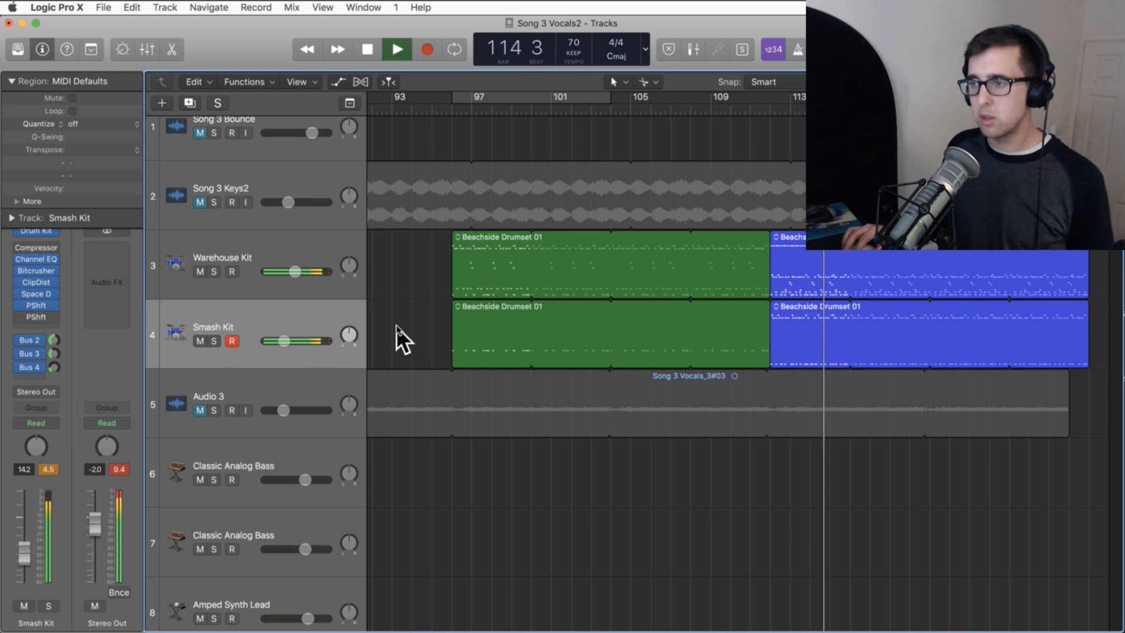
{"action": "key", "text": "super+s"}
- Reopen the Smash Kit's second region, delete its ride notes to leave only the kick, and close the editor with playback running
{"action": "scroll", "coordinate": [728, 321], "scroll_direction": "down", "scroll_amount": 8}
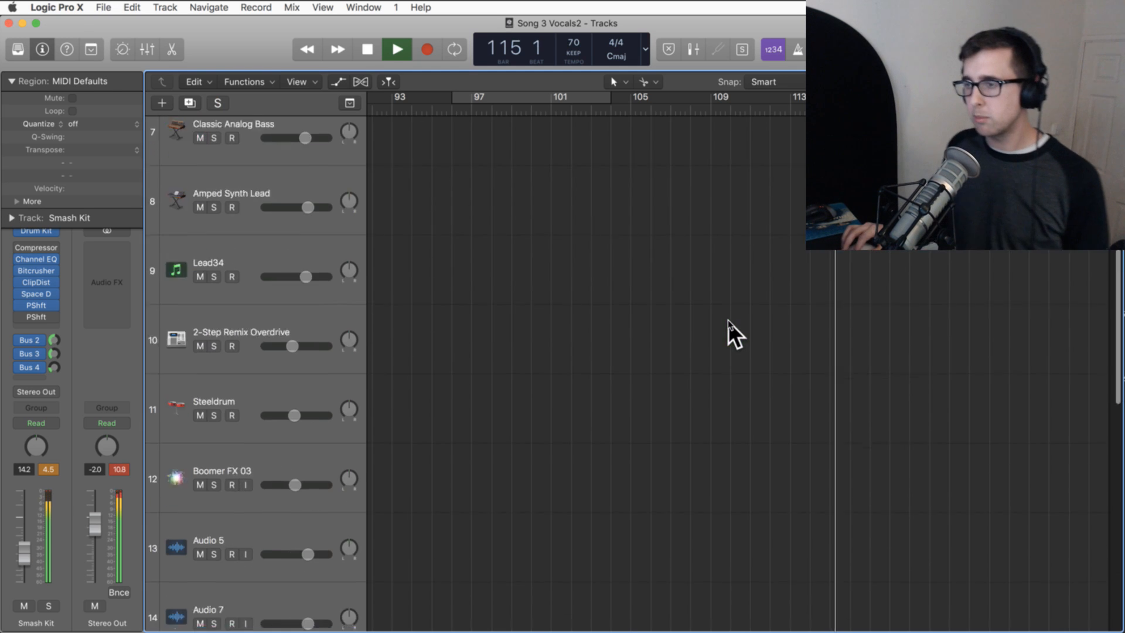
{"action": "scroll", "coordinate": [728, 321], "scroll_direction": "up", "scroll_amount": 7}
{"action": "double_click", "coordinate": [805, 266]}
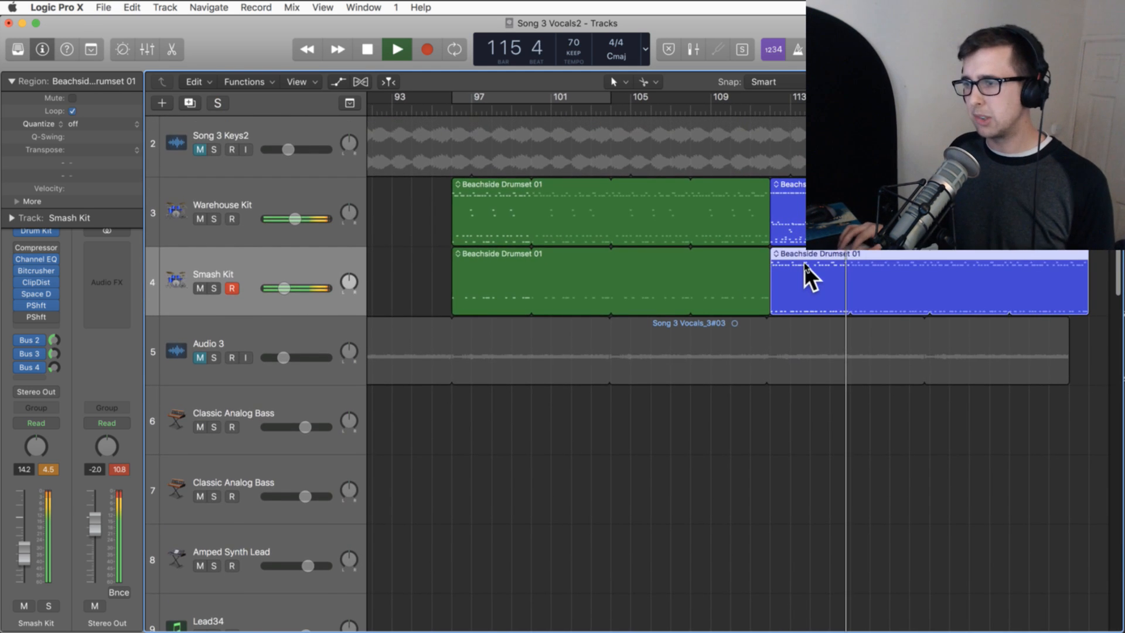
{"action": "key", "text": "space"}
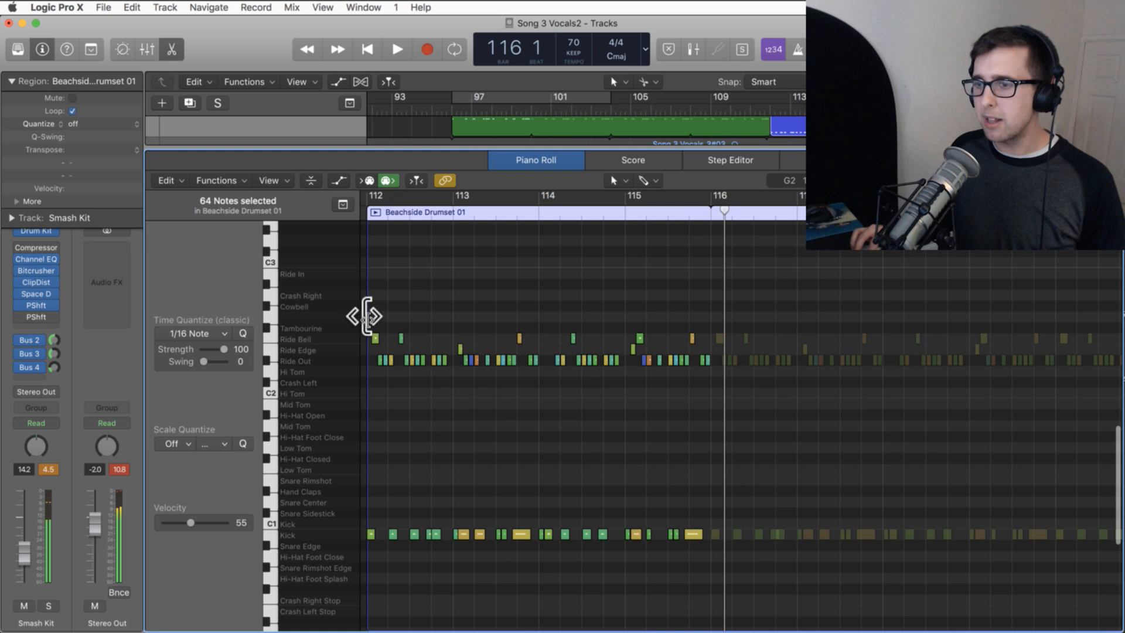
{"action": "left_click_drag", "start_coordinate": [378, 328], "coordinate": [706, 389]}
{"action": "key", "text": "Delete"}
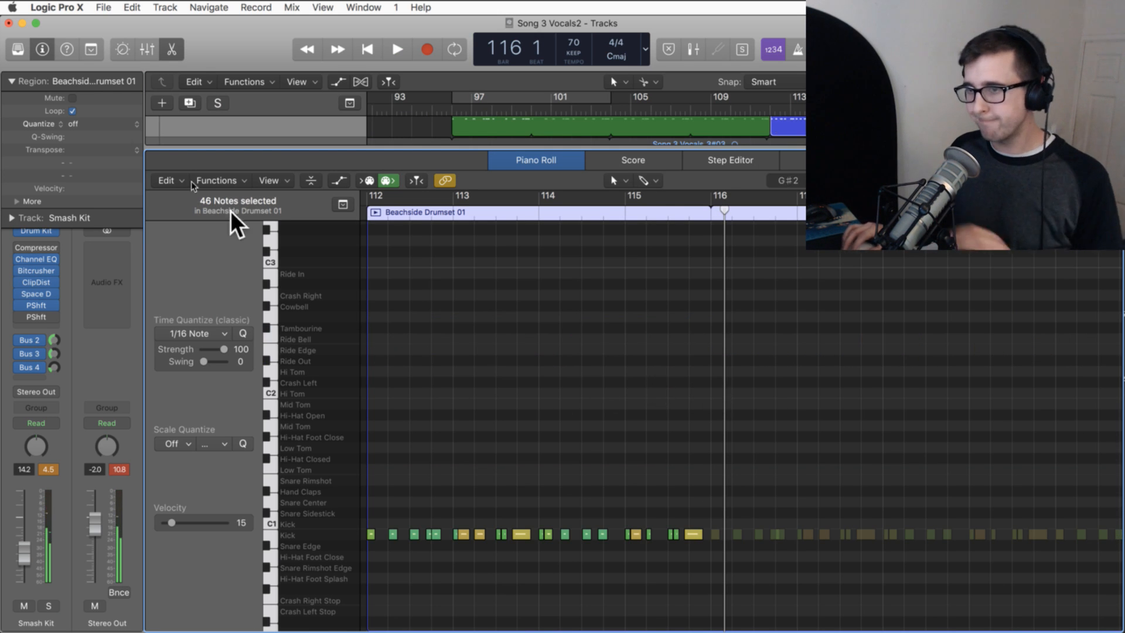
{"action": "key", "text": "space"}
{"action": "left_click", "coordinate": [171, 50]}
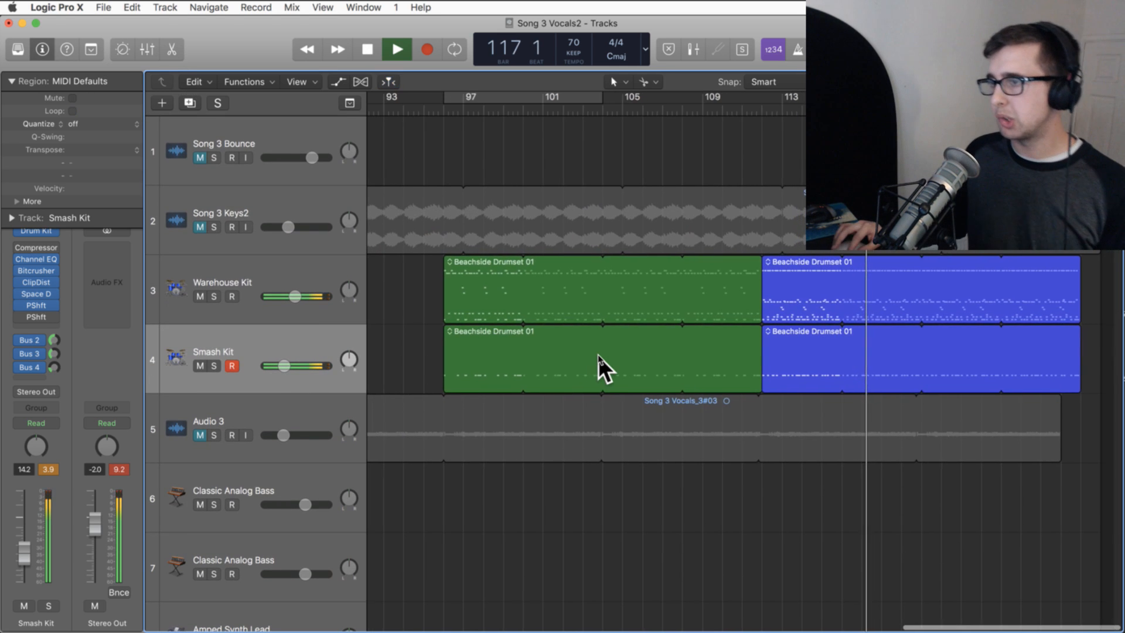
- Look through the tracks from the drum kits down to the background vocals during playback, then stop and save the project
{"action": "scroll", "coordinate": [601, 388], "scroll_direction": "down", "scroll_amount": 10}
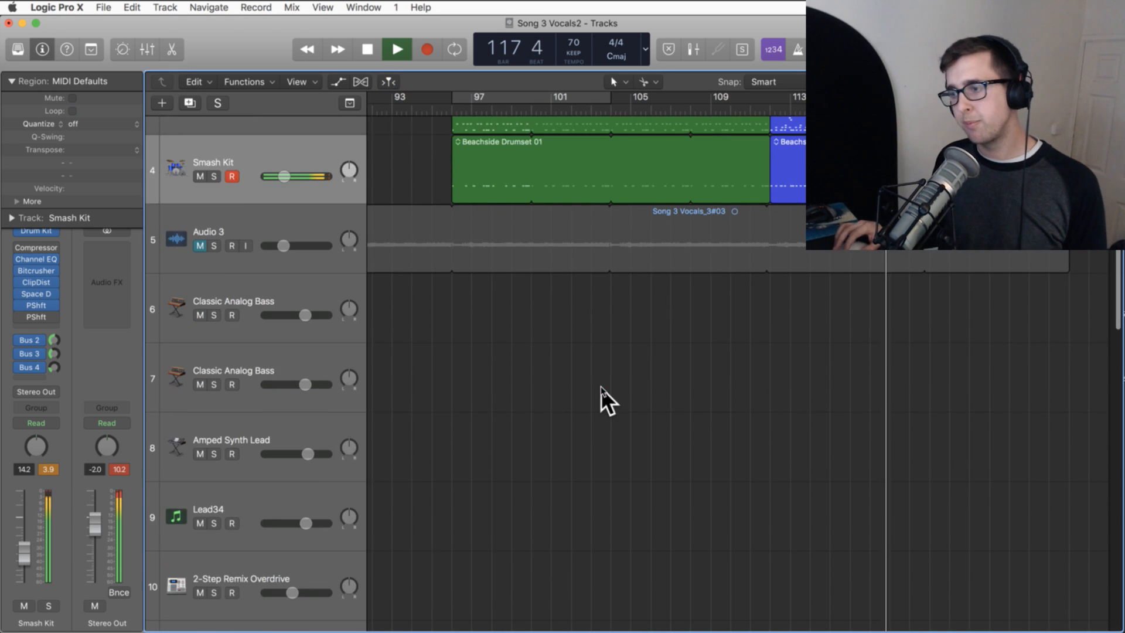
{"action": "scroll", "coordinate": [600, 388], "scroll_direction": "down", "scroll_amount": 12}
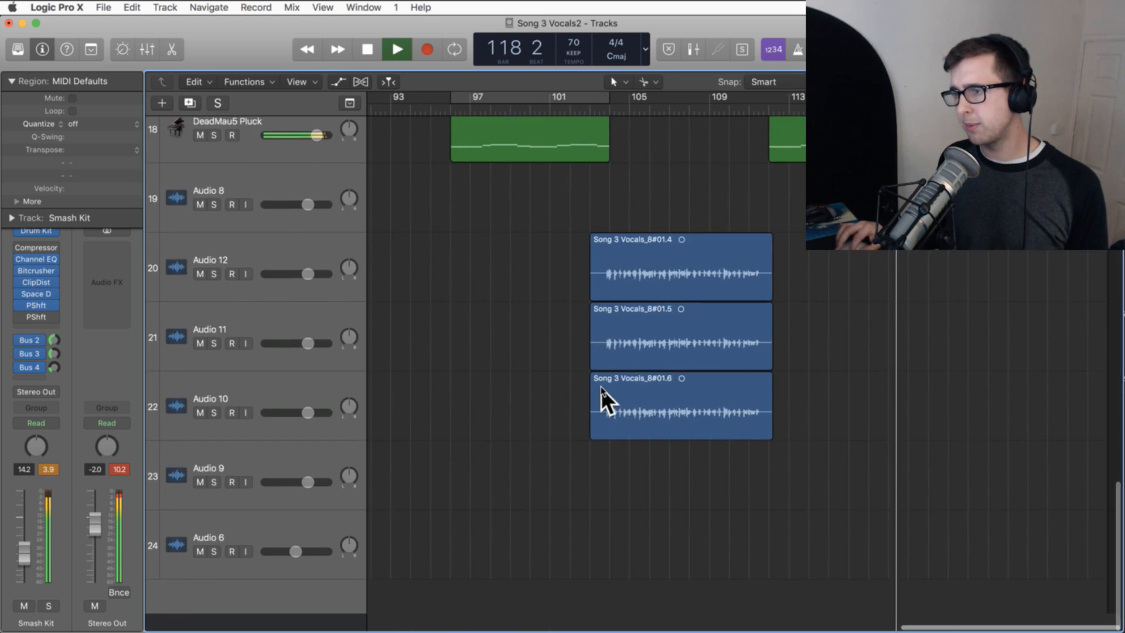
{"action": "scroll", "coordinate": [600, 388], "scroll_direction": "up", "scroll_amount": 5}
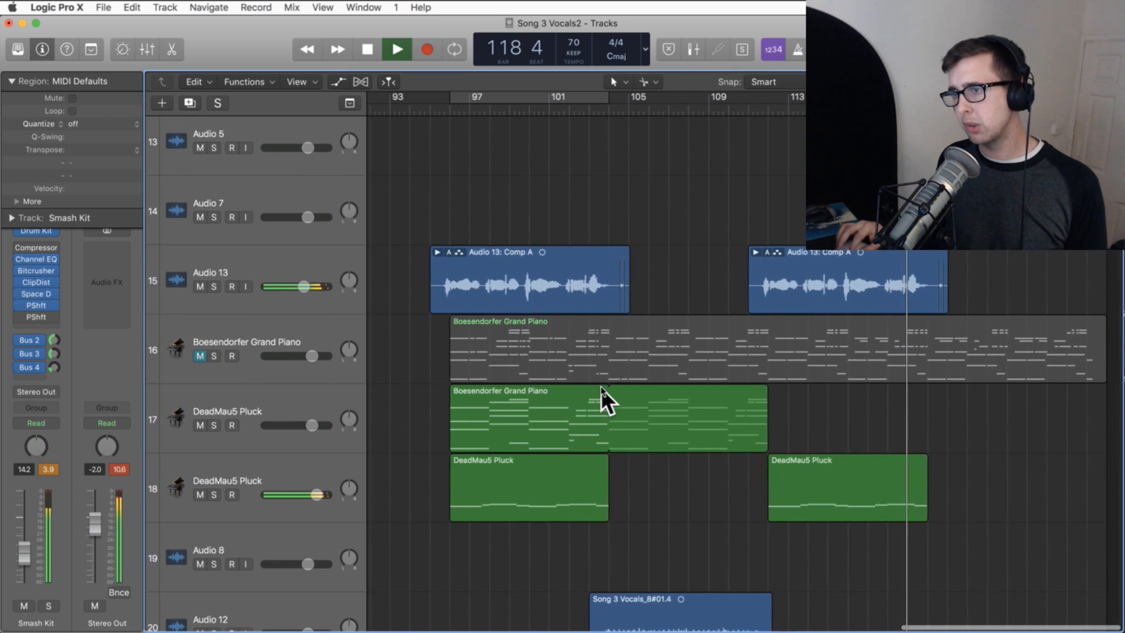
{"action": "scroll", "coordinate": [601, 388], "scroll_direction": "up", "scroll_amount": 6}
{"action": "scroll", "coordinate": [600, 388], "scroll_direction": "up", "scroll_amount": 10}
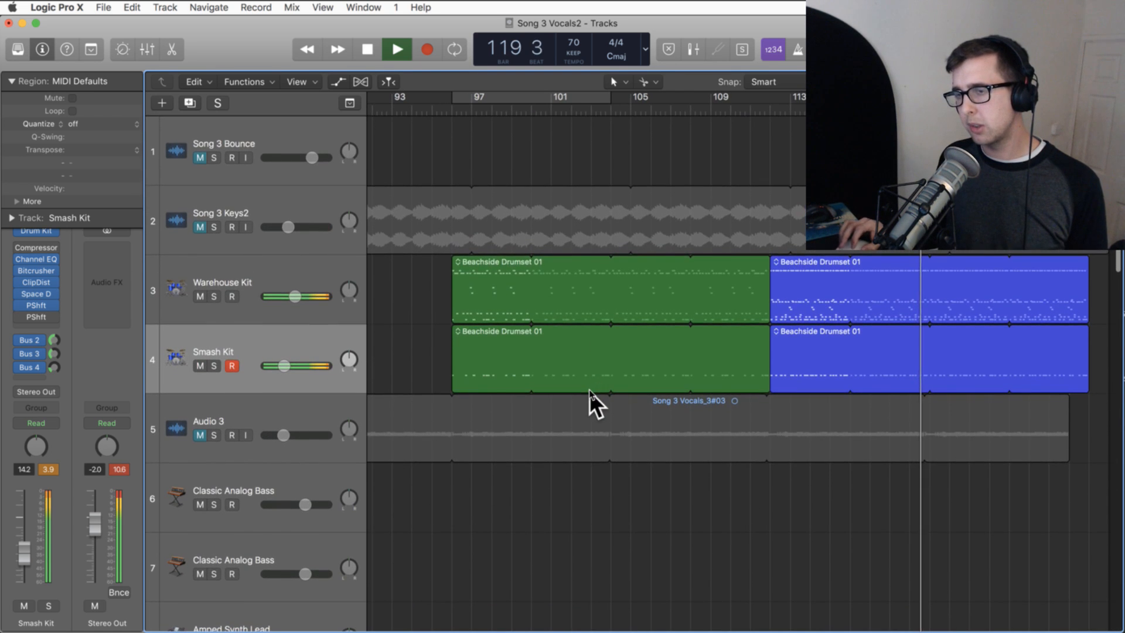
{"action": "scroll", "coordinate": [588, 389], "scroll_direction": "down", "scroll_amount": 10}
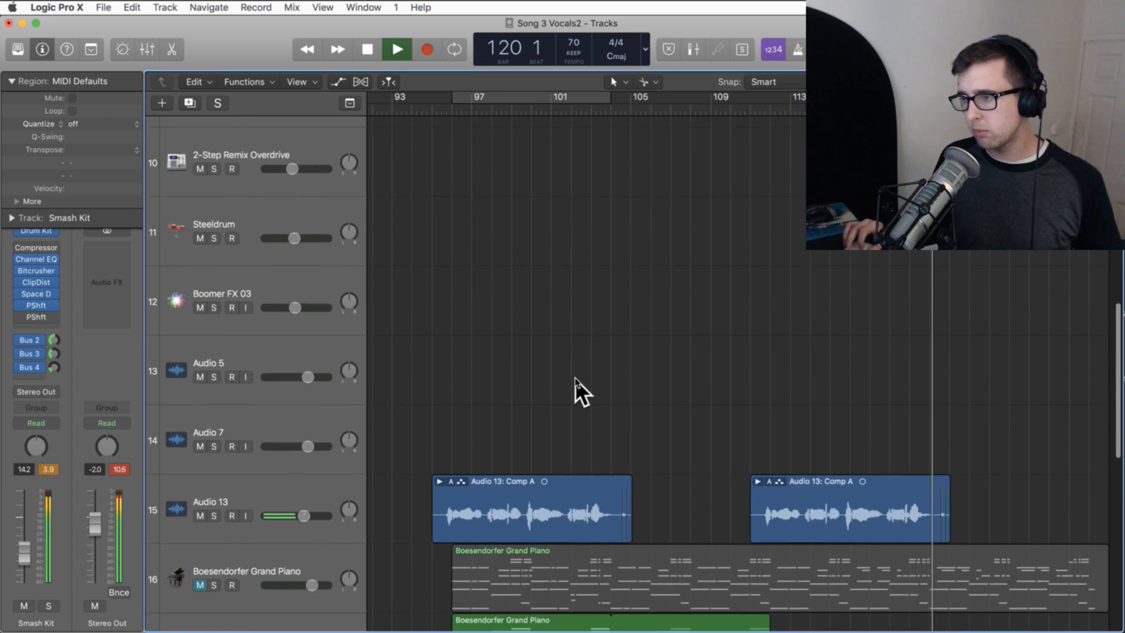
{"action": "scroll", "coordinate": [574, 387], "scroll_direction": "down", "scroll_amount": 3}
{"action": "key", "text": "space"}
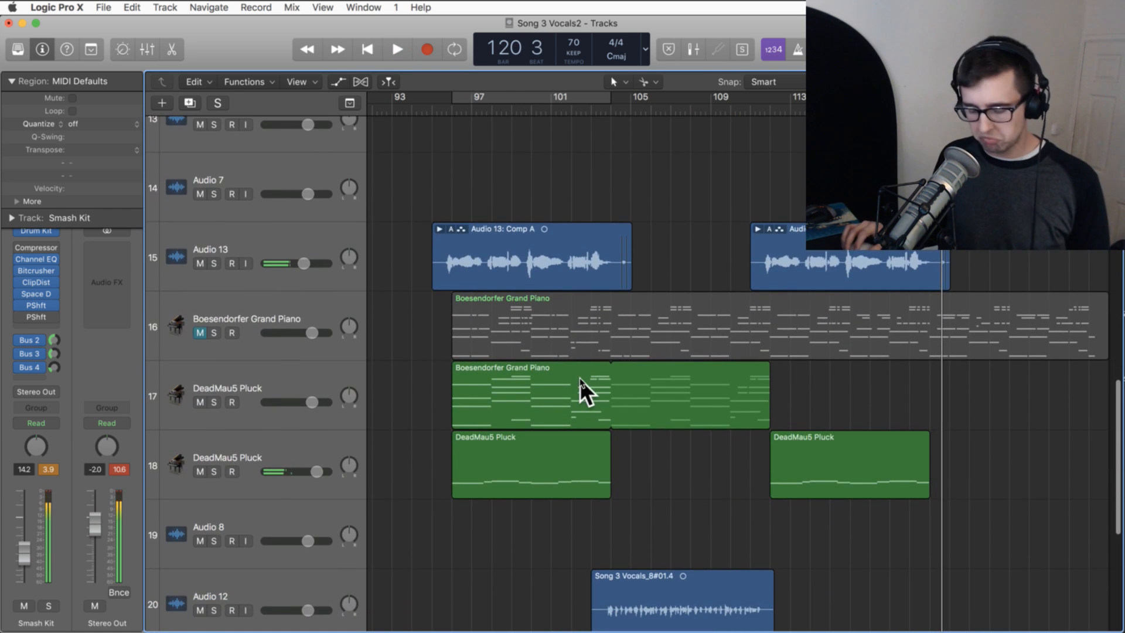
{"action": "key", "text": "super+s"}
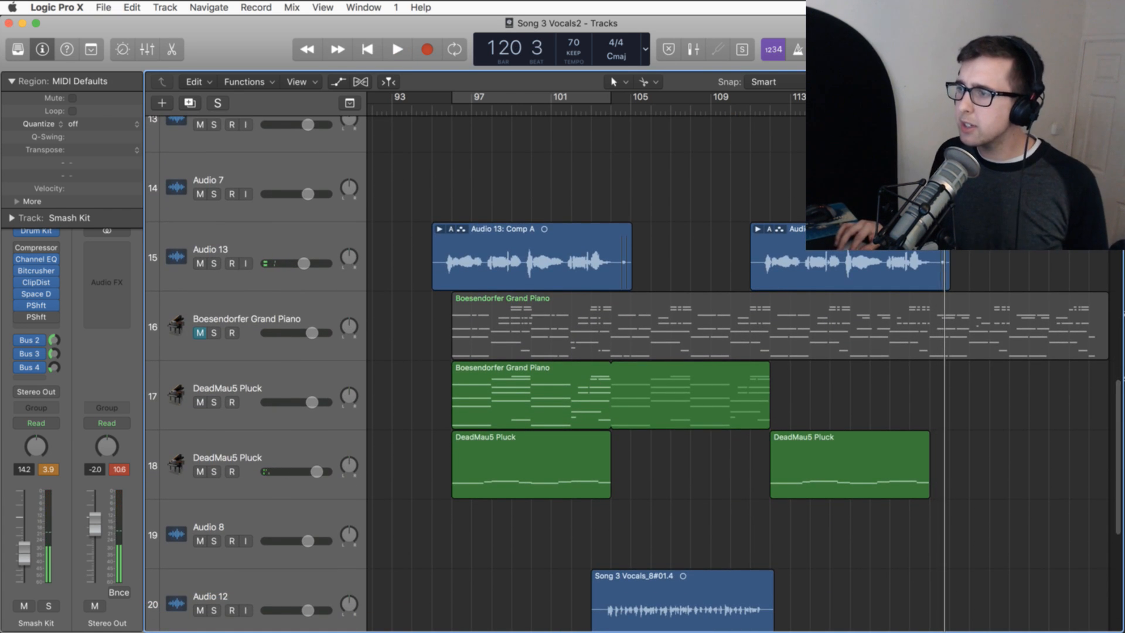
- Shorten the second Beachside Drumset 01 regions on the Smash Kit and Warehouse Kit tracks to end at about bar 120
{"action": "key", "text": "super+Left"}
{"action": "key", "text": "super+Left"}
{"action": "key", "text": "super+Up"}
{"action": "key", "text": "super+Up"}
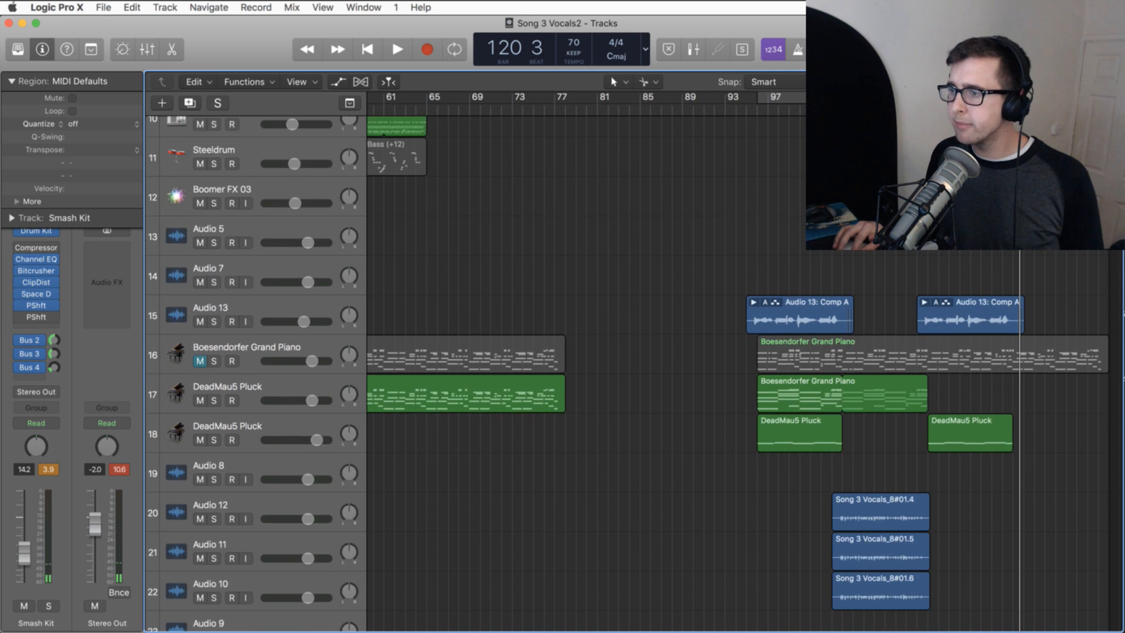
{"action": "scroll", "coordinate": [779, 254], "scroll_direction": "up", "scroll_amount": 7}
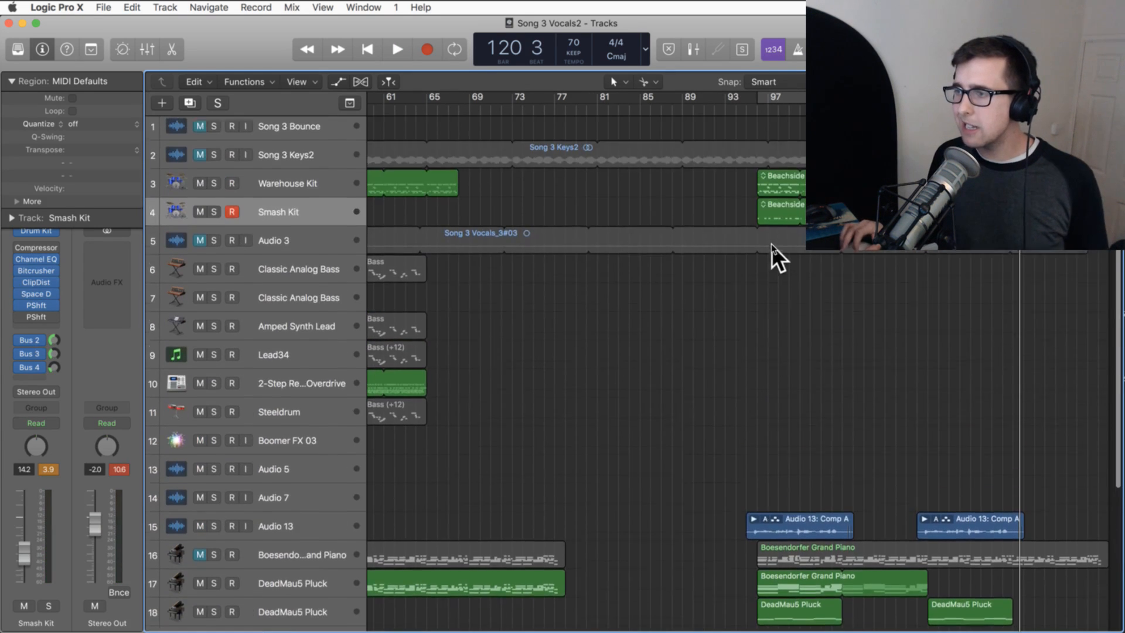
{"action": "left_click_drag", "start_coordinate": [1106, 208], "coordinate": [1027, 245]}
{"action": "left_click_drag", "start_coordinate": [1106, 179], "coordinate": [1014, 180]}
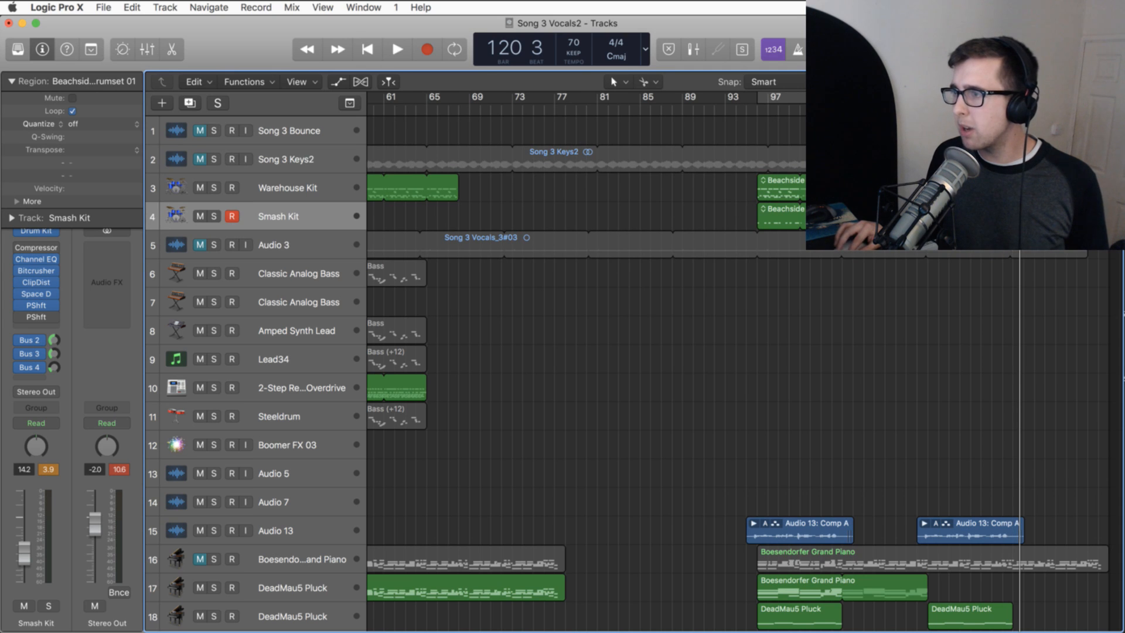
- Shorten the looped Song 3 Keys2 and Song 3 Vocals_3#03 regions to end around bar 120
{"action": "left_click", "coordinate": [1102, 152]}
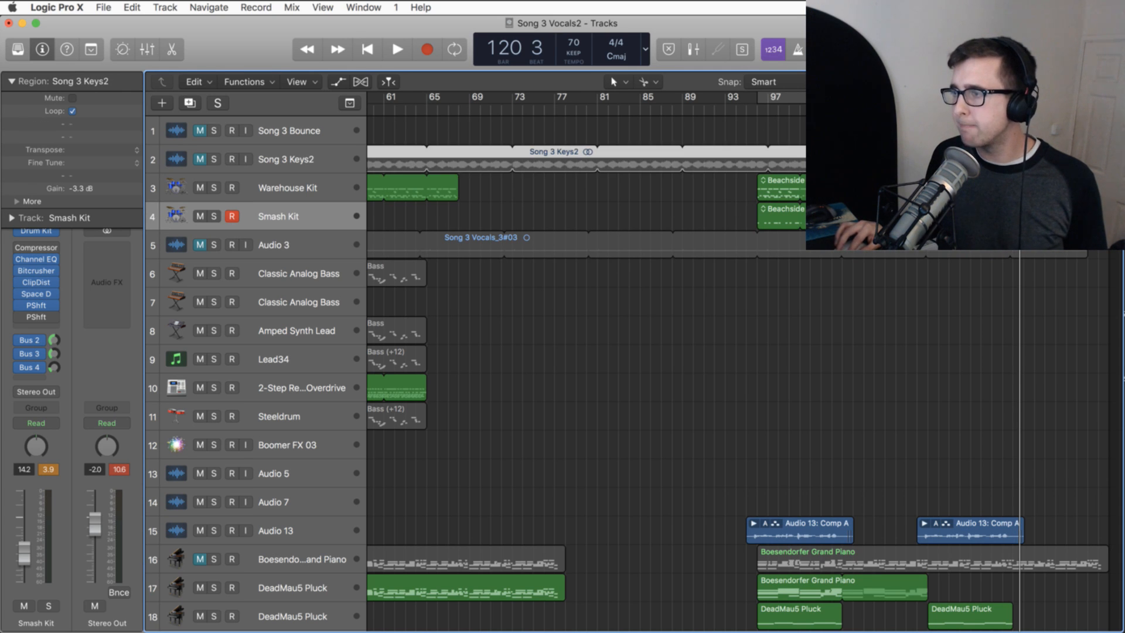
{"action": "left_click_drag", "start_coordinate": [1099, 153], "coordinate": [1024, 152]}
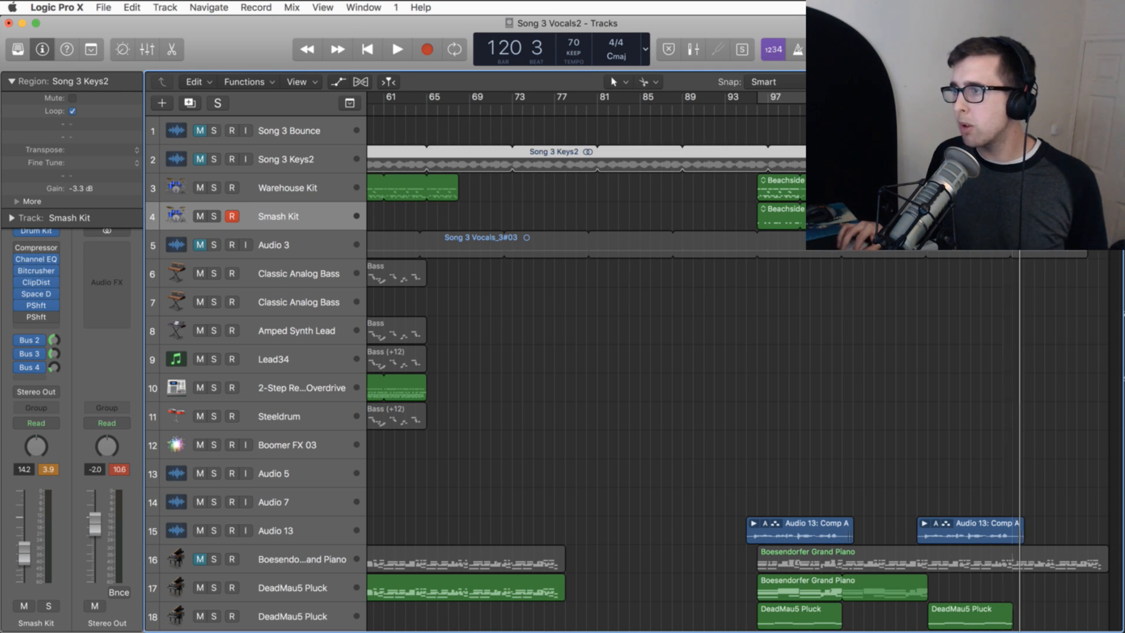
{"action": "left_click_drag", "start_coordinate": [1087, 245], "coordinate": [1018, 427]}
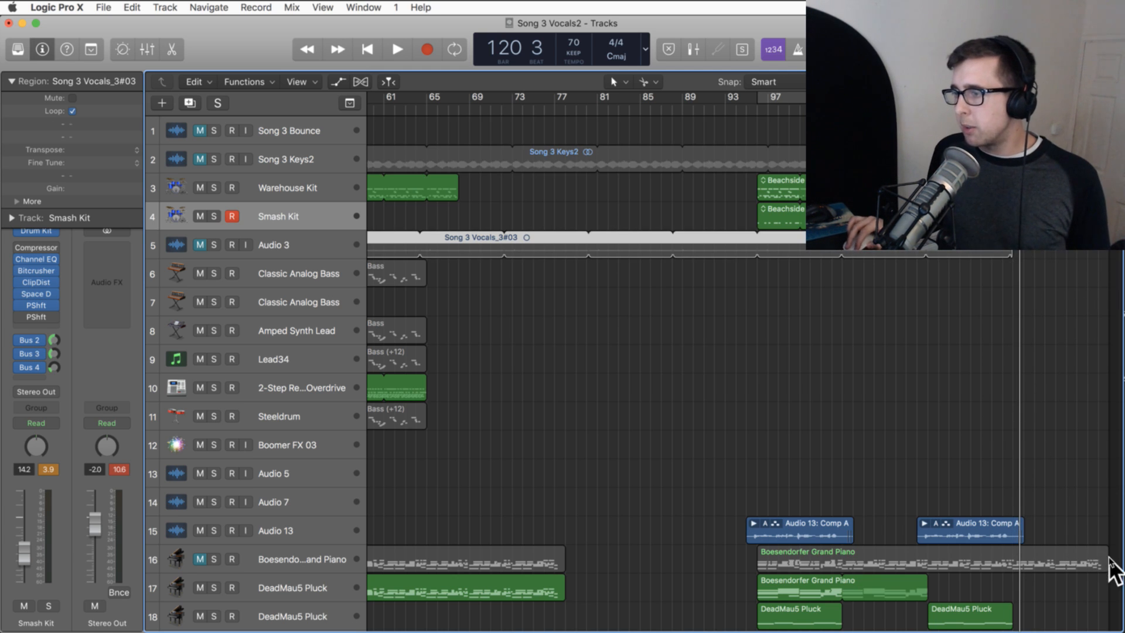
{"action": "left_click_drag", "start_coordinate": [1109, 560], "coordinate": [999, 564]}
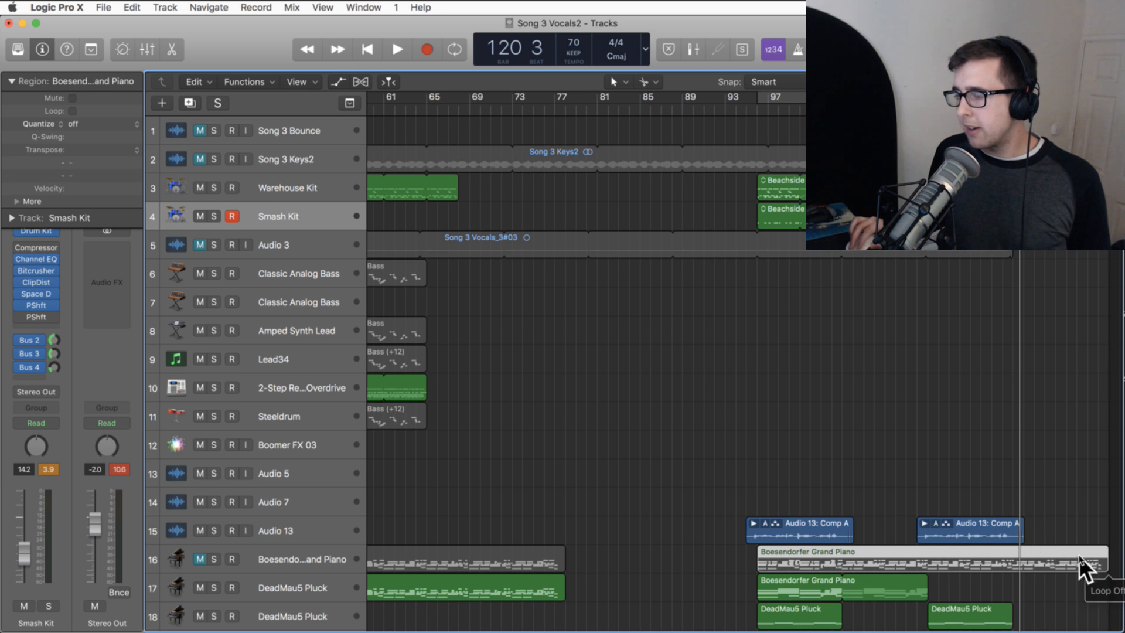
{"action": "left_click", "coordinate": [1057, 520]}
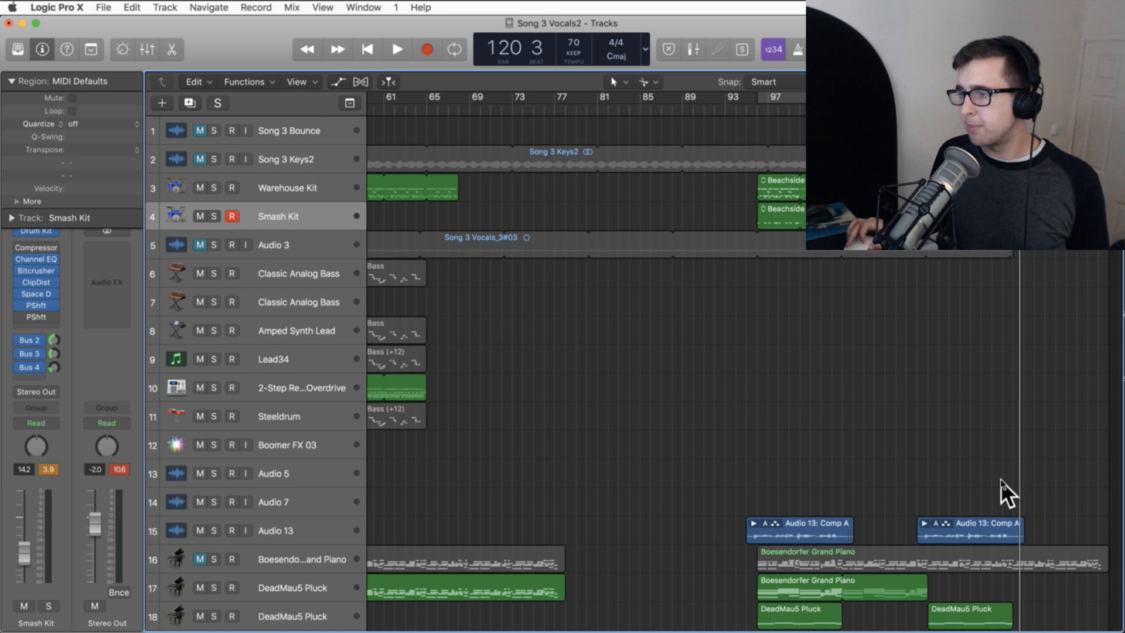
- Play the song from bar 17, where the Warehouse Kit enters
{"action": "scroll", "coordinate": [1001, 480], "scroll_direction": "down", "scroll_amount": 2}
{"action": "scroll", "coordinate": [1001, 480], "scroll_direction": "left", "scroll_amount": 1}
{"action": "scroll", "coordinate": [967, 473], "scroll_direction": "left", "scroll_amount": 15}
{"action": "left_click", "coordinate": [545, 106]}
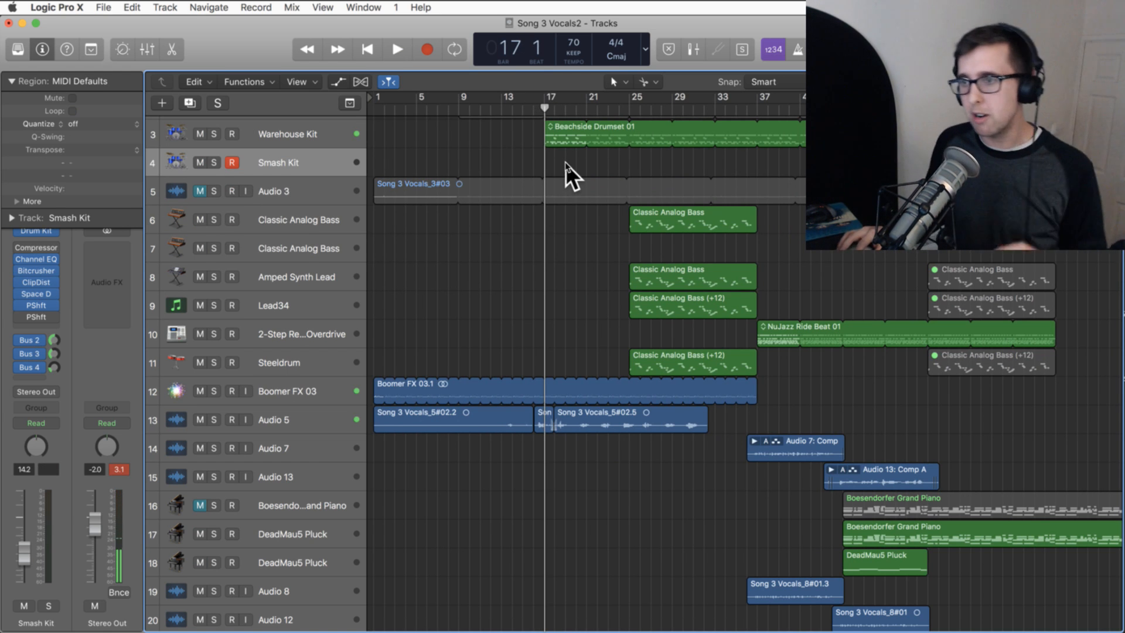
{"action": "scroll", "coordinate": [565, 163], "scroll_direction": "up", "scroll_amount": 3}
{"action": "key", "text": "space"}
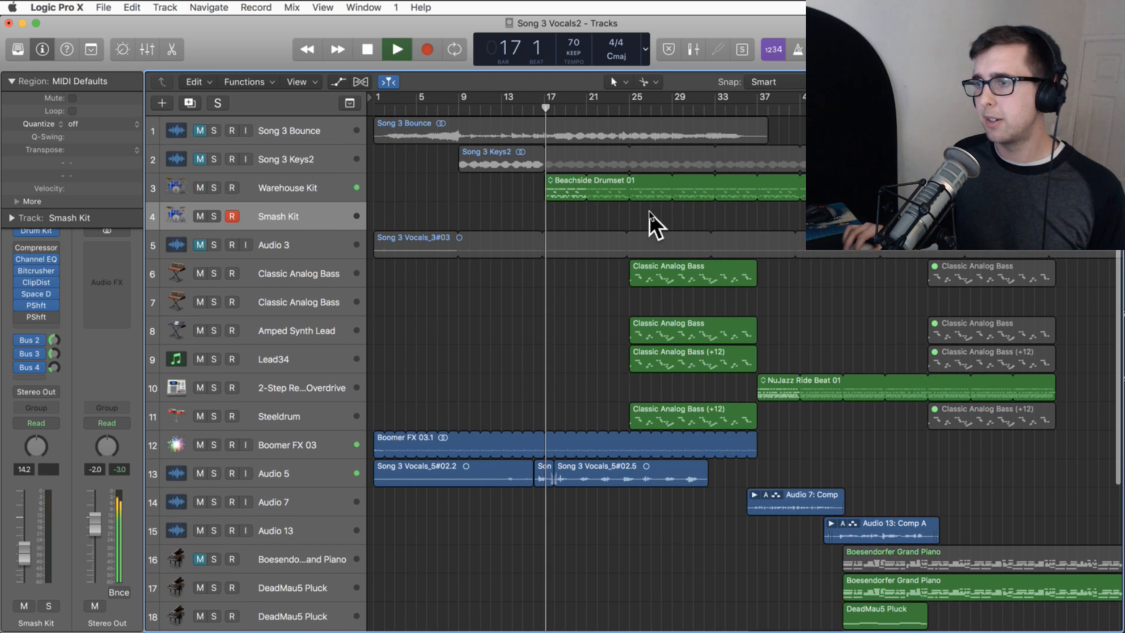
- Copy the four Classic Analog Bass regions at bar 25 to bar 120 on their bass, lead and steeldrum tracks
{"action": "left_click_drag", "start_coordinate": [613, 413], "coordinate": [715, 271]}
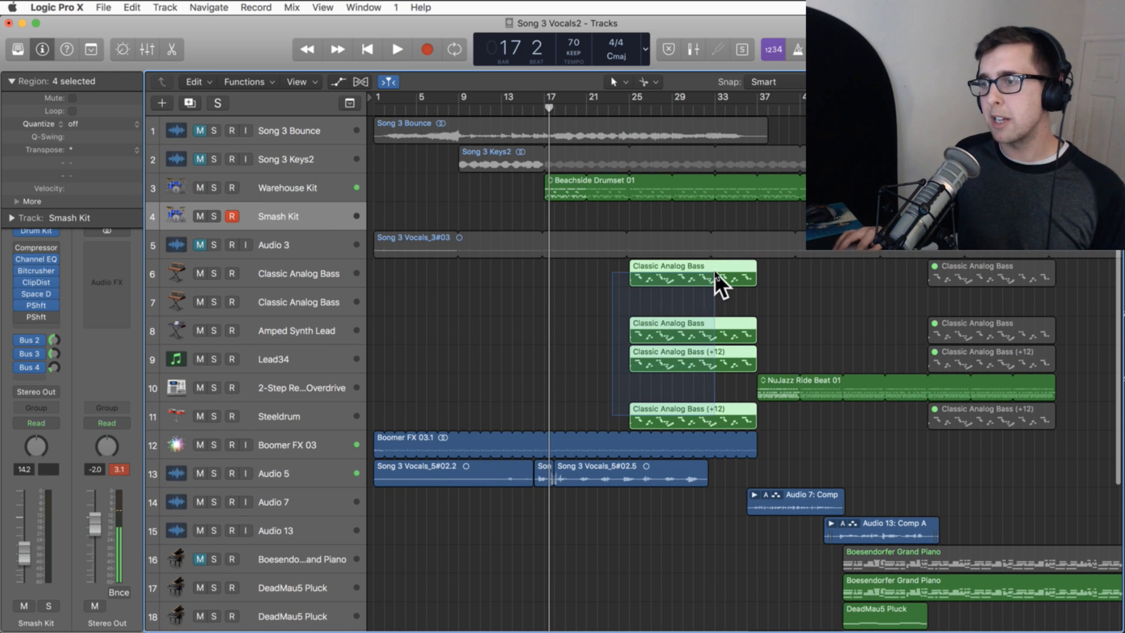
{"action": "left_click", "coordinate": [301, 272]}
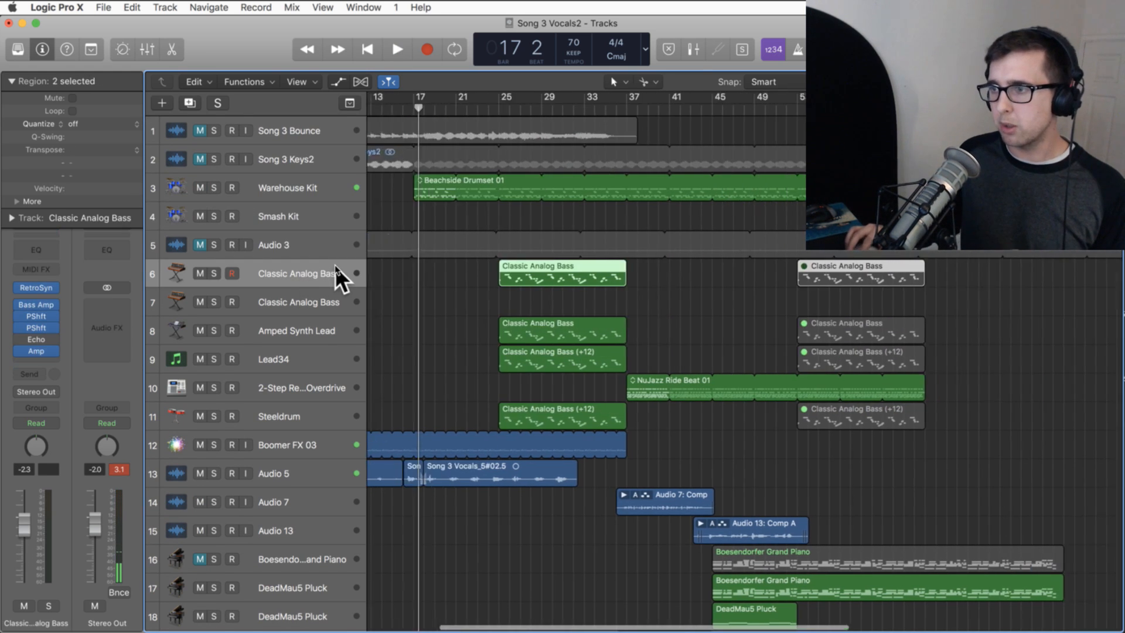
{"action": "scroll", "coordinate": [335, 265], "scroll_direction": "right", "scroll_amount": 10}
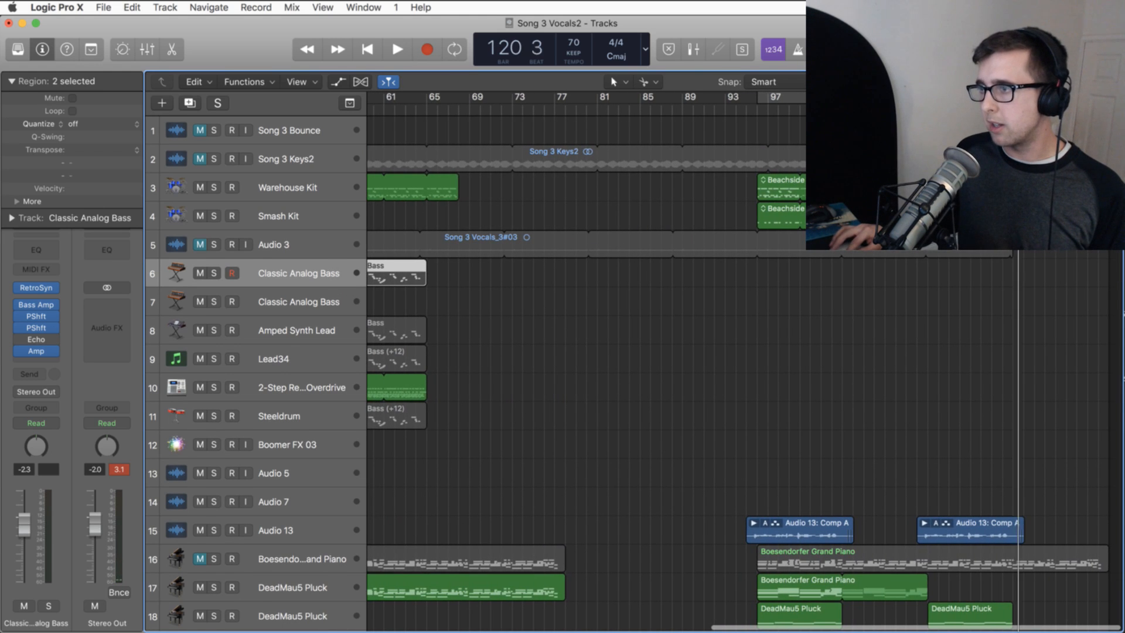
{"action": "scroll", "coordinate": [1012, 368], "scroll_direction": "down", "scroll_amount": 6}
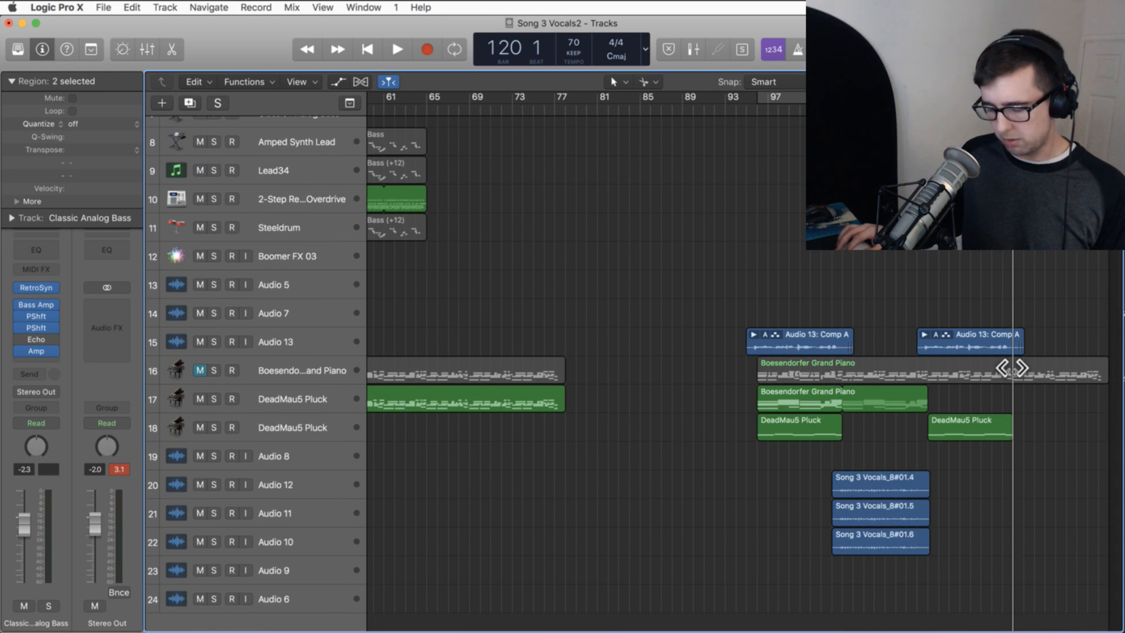
{"action": "key", "text": "super+v"}
{"action": "scroll", "coordinate": [1012, 367], "scroll_direction": "up", "scroll_amount": 2}
{"action": "scroll", "coordinate": [951, 372], "scroll_direction": "up", "scroll_amount": 5}
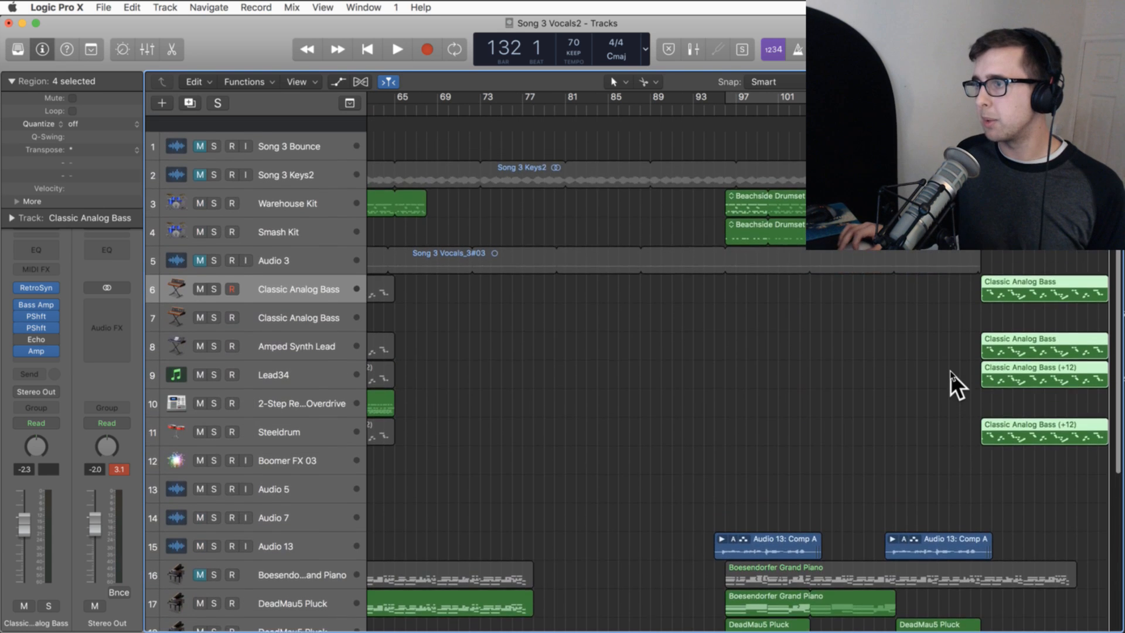
- Copy the second Beachside Drumset 01 regions of both kits to bar 120 and play the transition
{"action": "scroll", "coordinate": [950, 371], "scroll_direction": "down", "scroll_amount": 1}
{"action": "left_click_drag", "start_coordinate": [701, 189], "coordinate": [768, 213]}
{"action": "left_click_drag", "start_coordinate": [747, 177], "coordinate": [1003, 178]}
{"action": "left_click", "coordinate": [972, 277]}
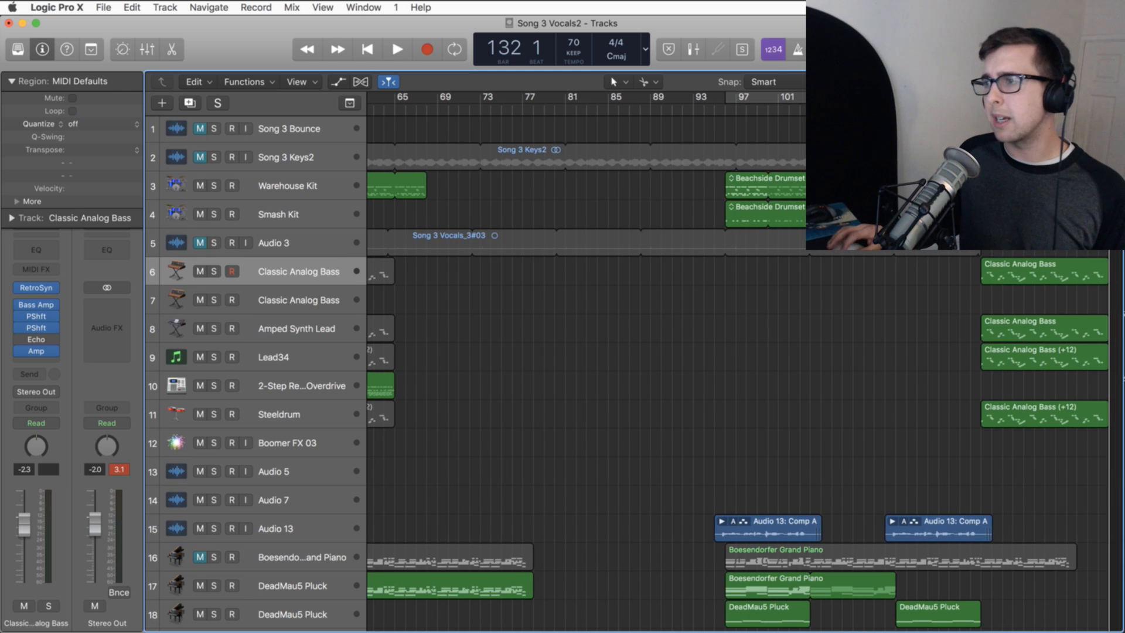
{"action": "key", "text": "space"}
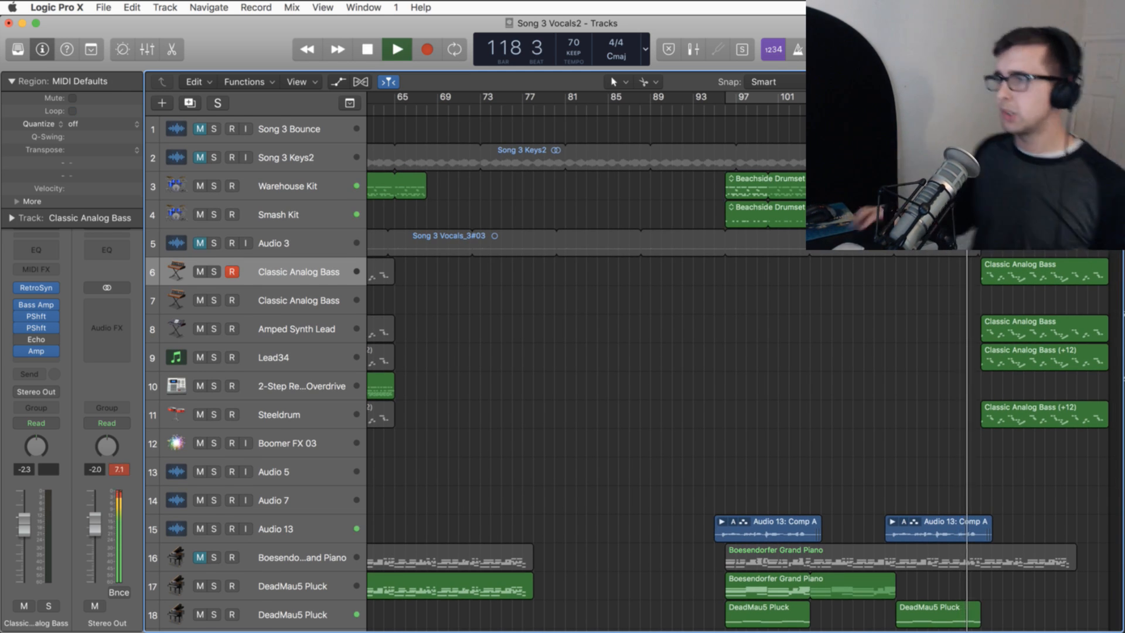
{"action": "key", "text": "space"}
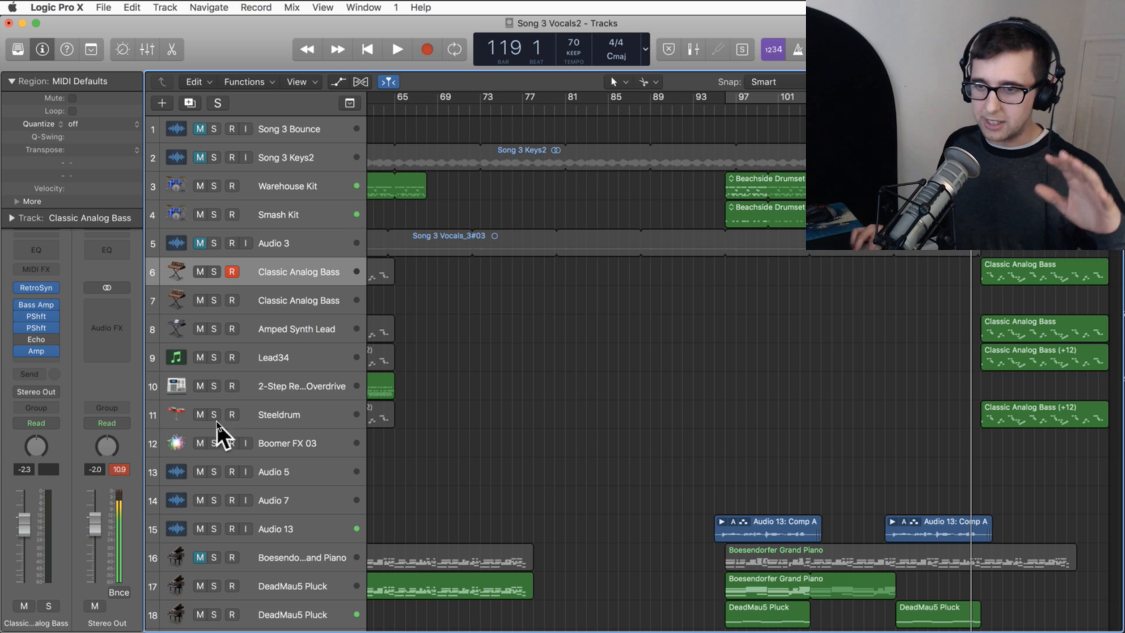
- Add a Limiter with its default settings to the Stereo Out channel and close its window
{"action": "left_click", "coordinate": [120, 303]}
{"action": "mouse_move", "coordinate": [163, 424]}
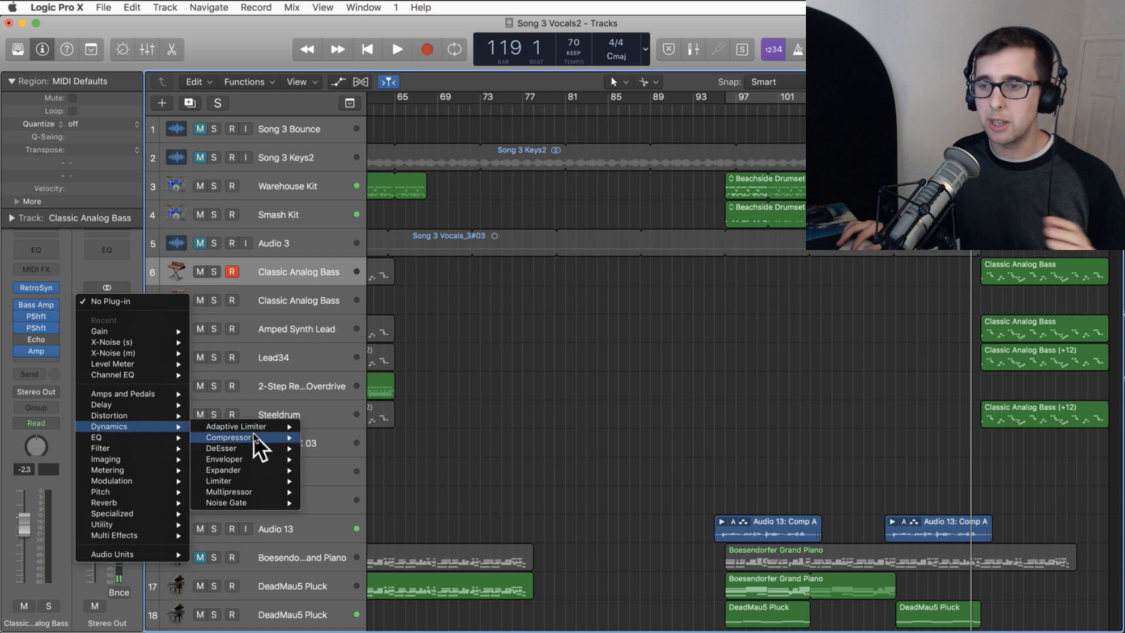
{"action": "mouse_move", "coordinate": [286, 479]}
{"action": "left_click", "coordinate": [322, 480]}
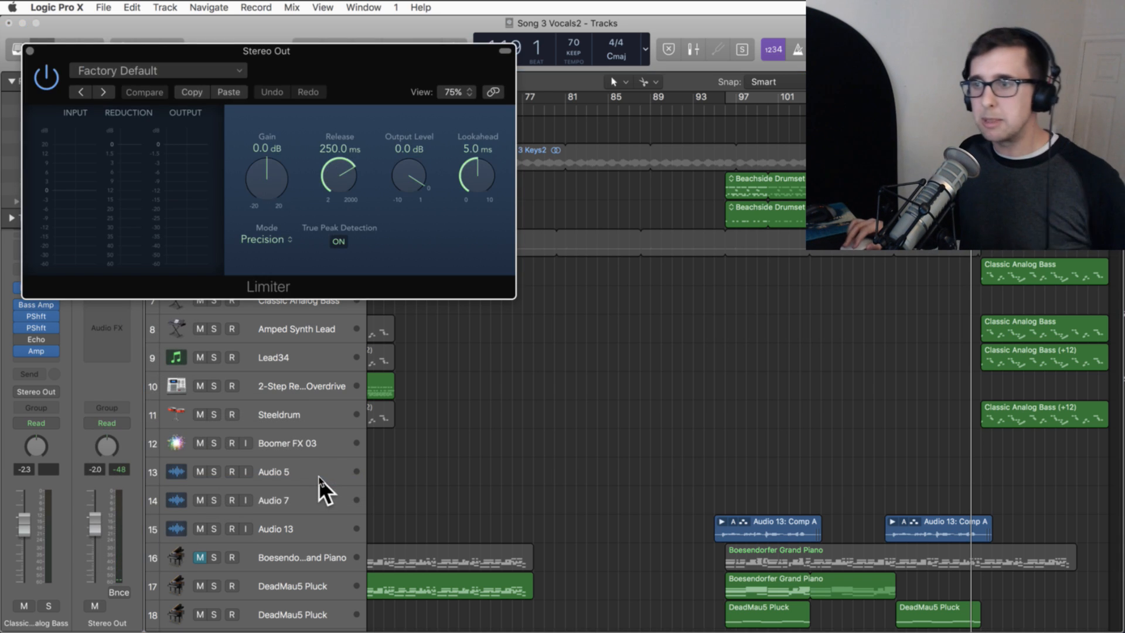
{"action": "left_click", "coordinate": [30, 51]}
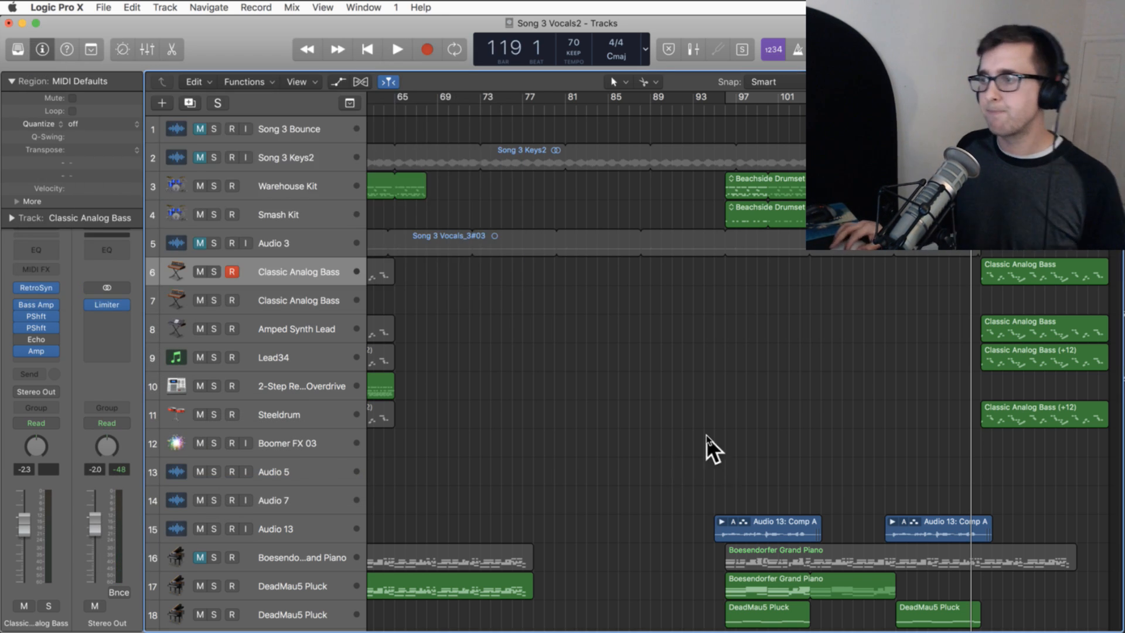
- Play through bar 120, then stop and delete the copied drum, bass, lead and steeldrum regions there
{"action": "scroll", "coordinate": [746, 420], "scroll_direction": "right", "scroll_amount": 2}
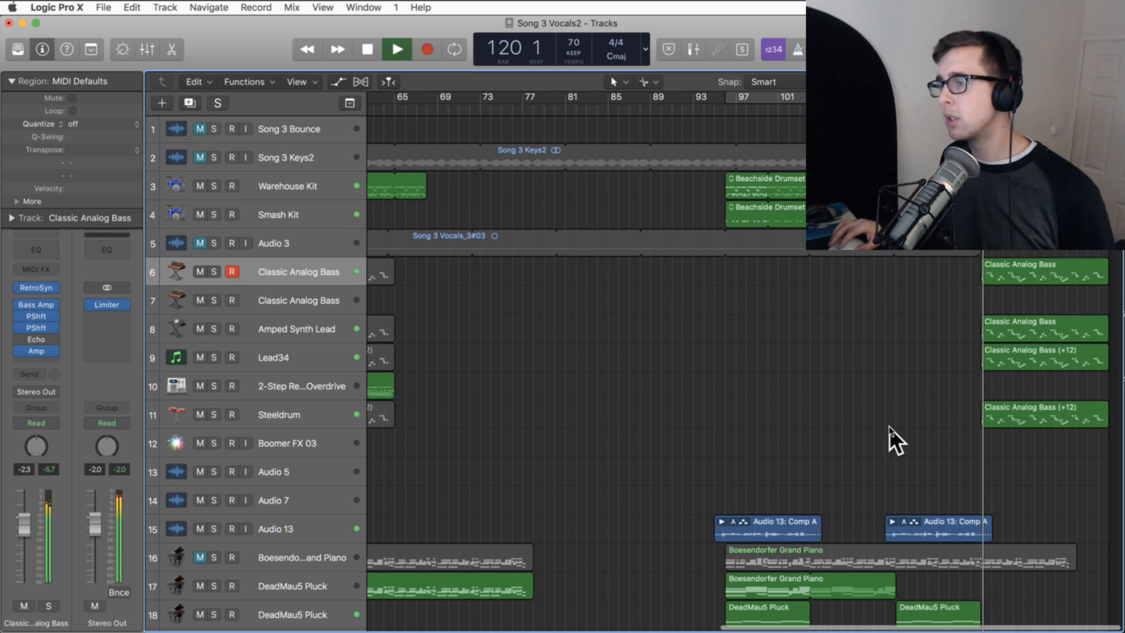
{"action": "scroll", "coordinate": [891, 405], "scroll_direction": "right", "scroll_amount": 1}
{"action": "scroll", "coordinate": [908, 405], "scroll_direction": "down", "scroll_amount": 1}
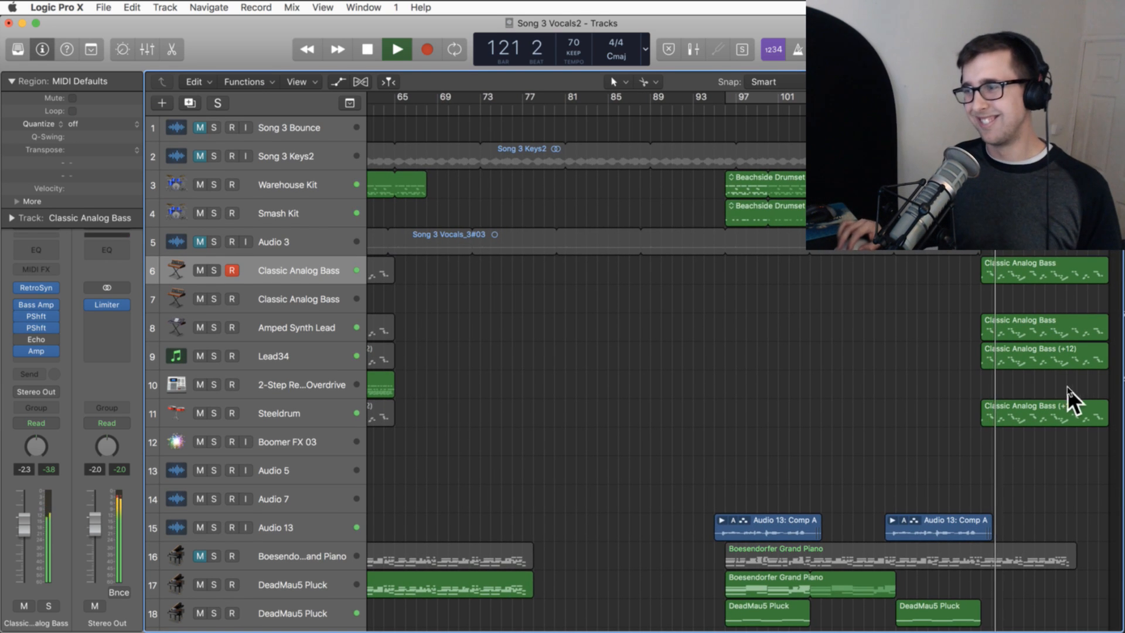
{"action": "key", "text": "space"}
{"action": "left_click_drag", "start_coordinate": [1088, 489], "coordinate": [1018, 178]}
{"action": "key", "text": "Delete"}
- Play from about bar 117 and look through all the tracks and the song's opening sections
{"action": "left_click", "coordinate": [950, 110]}
{"action": "key", "text": "space"}
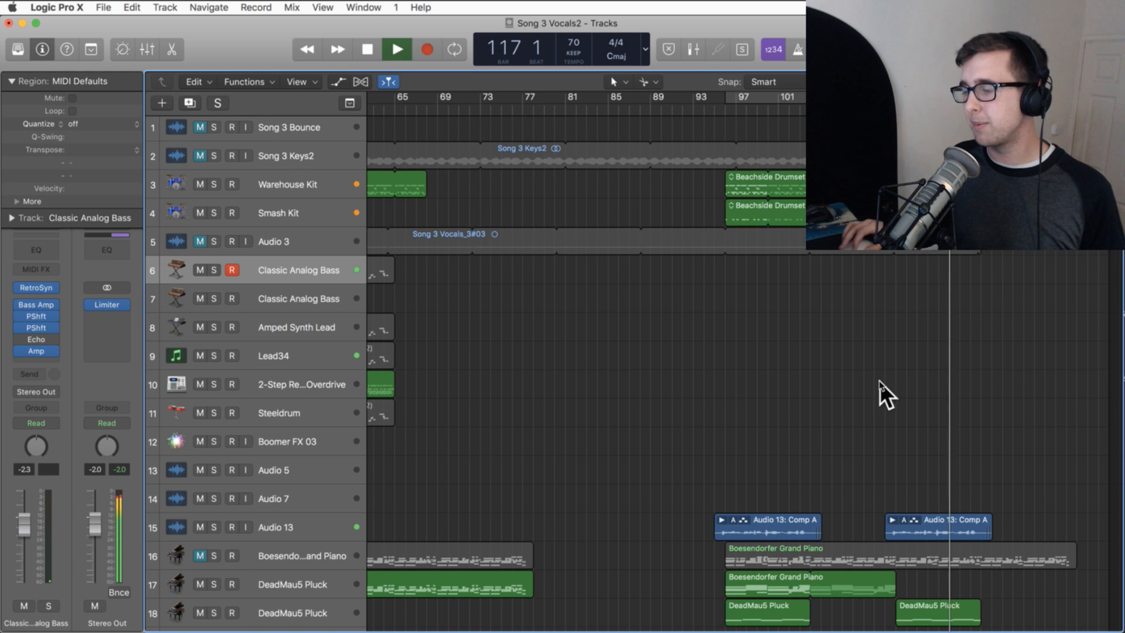
{"action": "scroll", "coordinate": [880, 381], "scroll_direction": "down", "scroll_amount": 5}
{"action": "scroll", "coordinate": [867, 376], "scroll_direction": "left", "scroll_amount": 10}
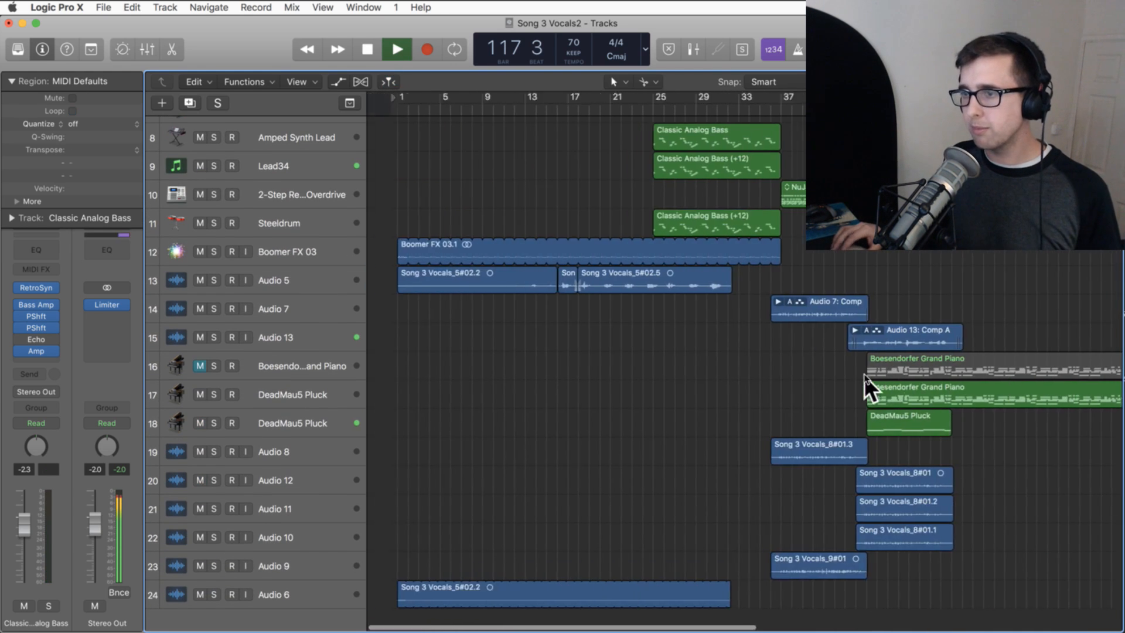
{"action": "scroll", "coordinate": [861, 376], "scroll_direction": "up", "scroll_amount": 1}
{"action": "scroll", "coordinate": [560, 270], "scroll_direction": "up", "scroll_amount": 2}
{"action": "scroll", "coordinate": [561, 269], "scroll_direction": "up", "scroll_amount": 5}
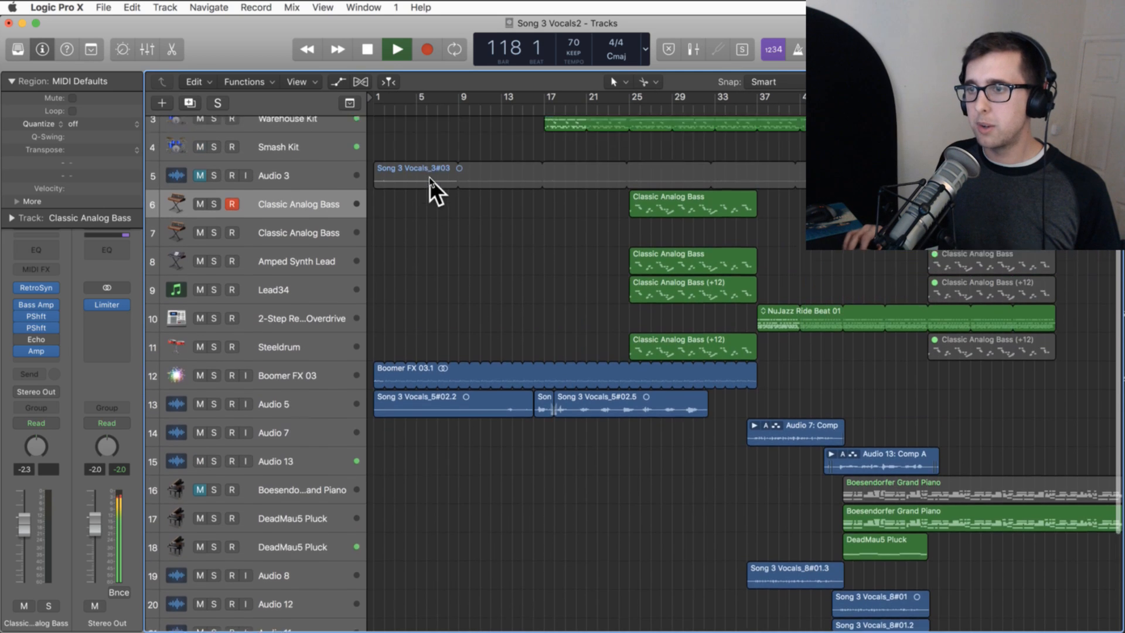
{"action": "scroll", "coordinate": [502, 251], "scroll_direction": "down", "scroll_amount": 7}
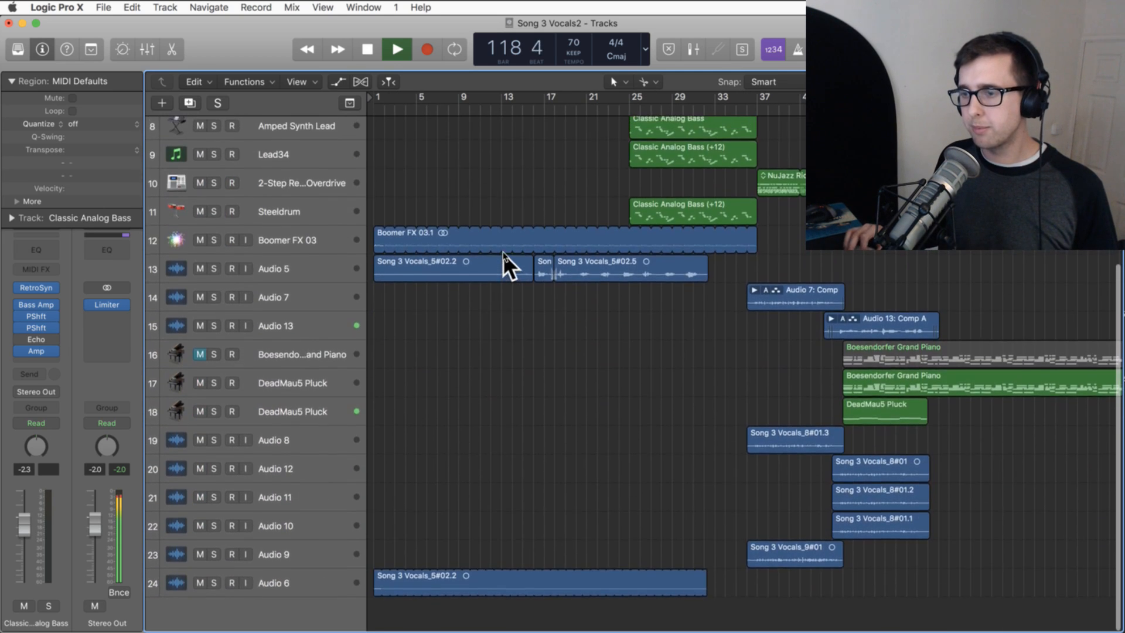
{"action": "scroll", "coordinate": [503, 252], "scroll_direction": "up", "scroll_amount": 7}
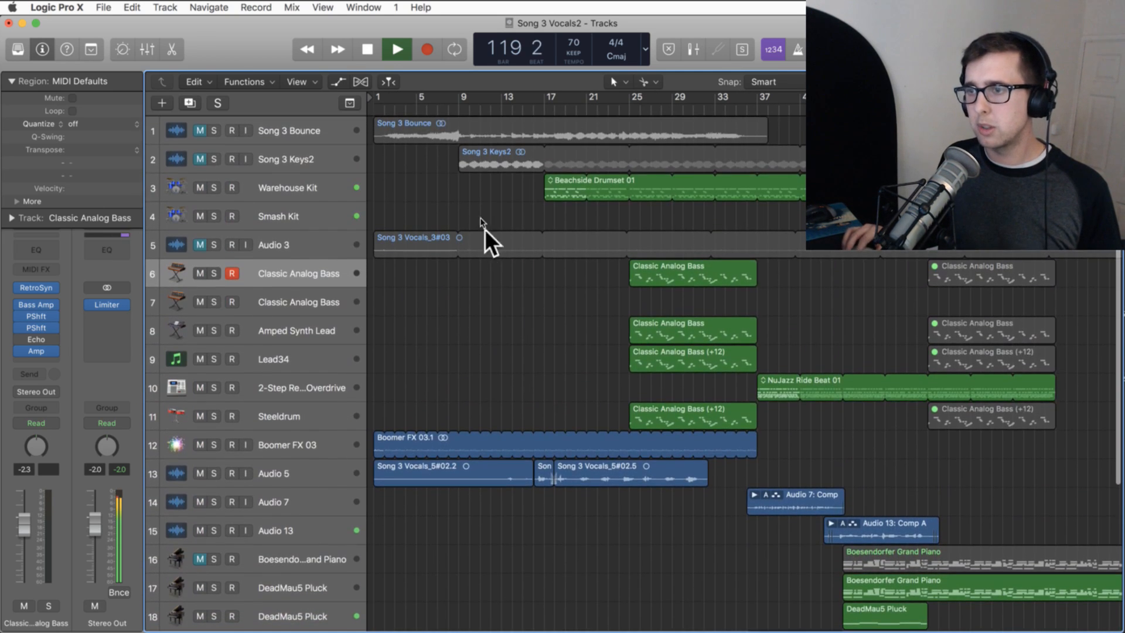
- Unmute the Song 3 Keys2 track, shorten its looped region to end at bar 96, and stop playback
{"action": "left_click", "coordinate": [200, 159]}
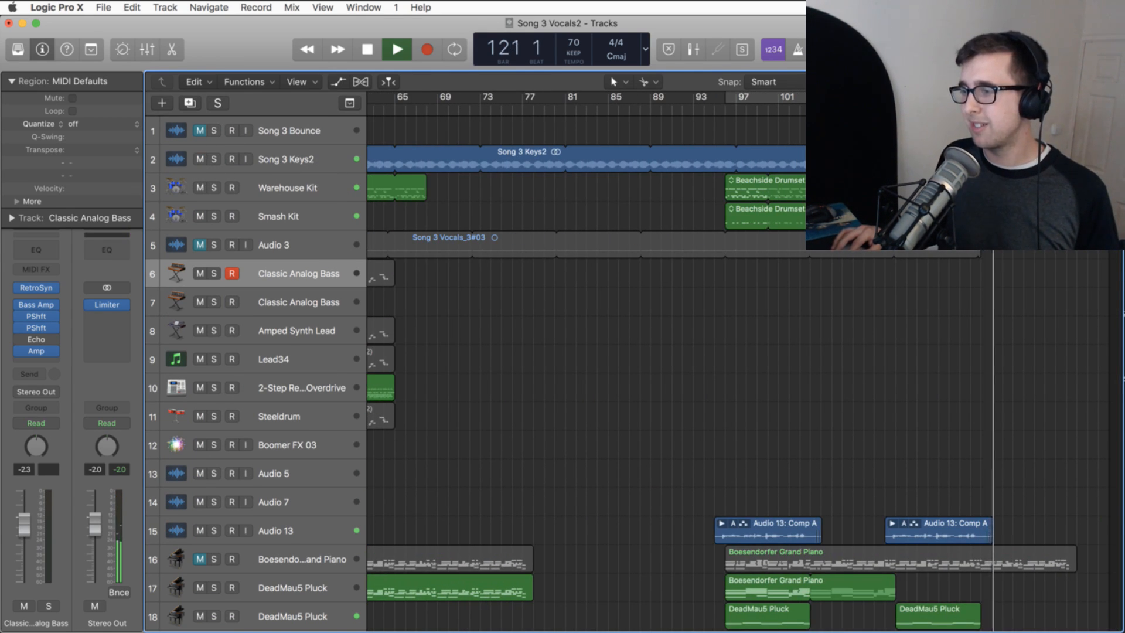
{"action": "left_click_drag", "start_coordinate": [995, 152], "coordinate": [726, 188]}
{"action": "key", "text": "space"}
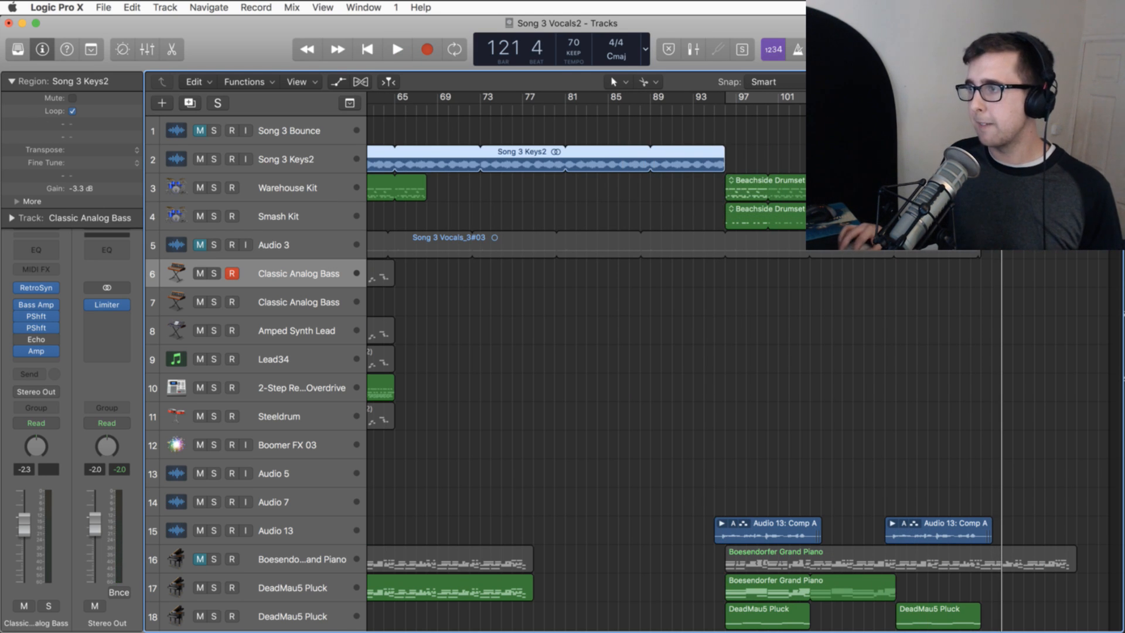
- Copy the Song 3 Keys2 region that starts at bar 9 to bar 120 on the same track
{"action": "scroll", "coordinate": [473, 174], "scroll_direction": "right", "scroll_amount": 1}
{"action": "scroll", "coordinate": [473, 175], "scroll_direction": "left", "scroll_amount": 12}
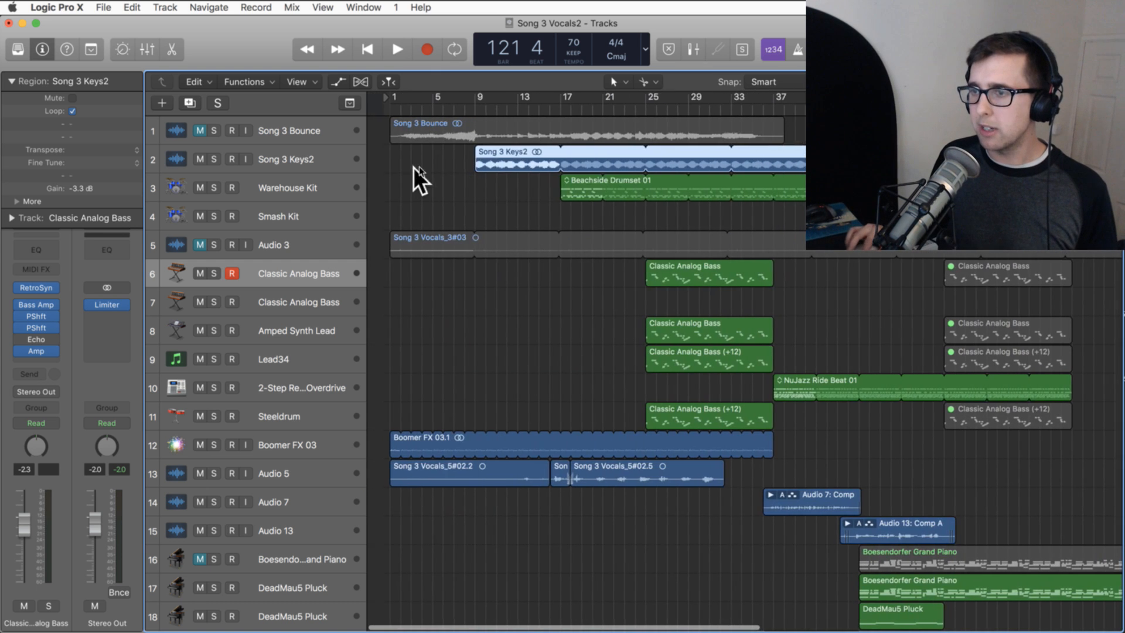
{"action": "left_click", "coordinate": [413, 167]}
{"action": "left_click", "coordinate": [490, 152]}
{"action": "left_click", "coordinate": [296, 164]}
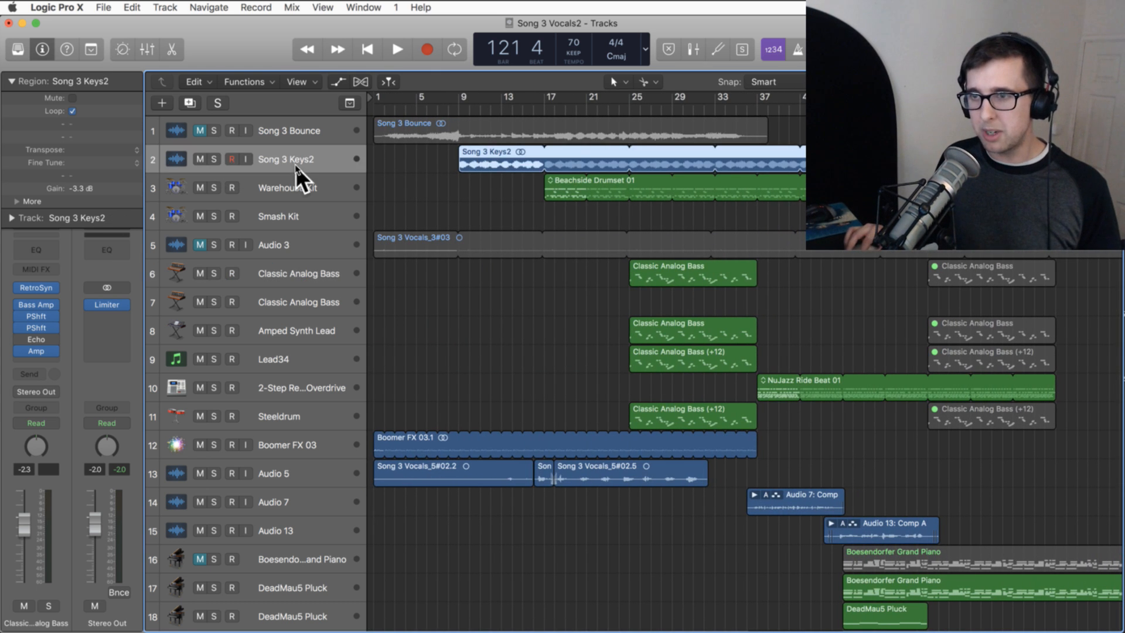
{"action": "scroll", "coordinate": [300, 161], "scroll_direction": "right", "scroll_amount": 12}
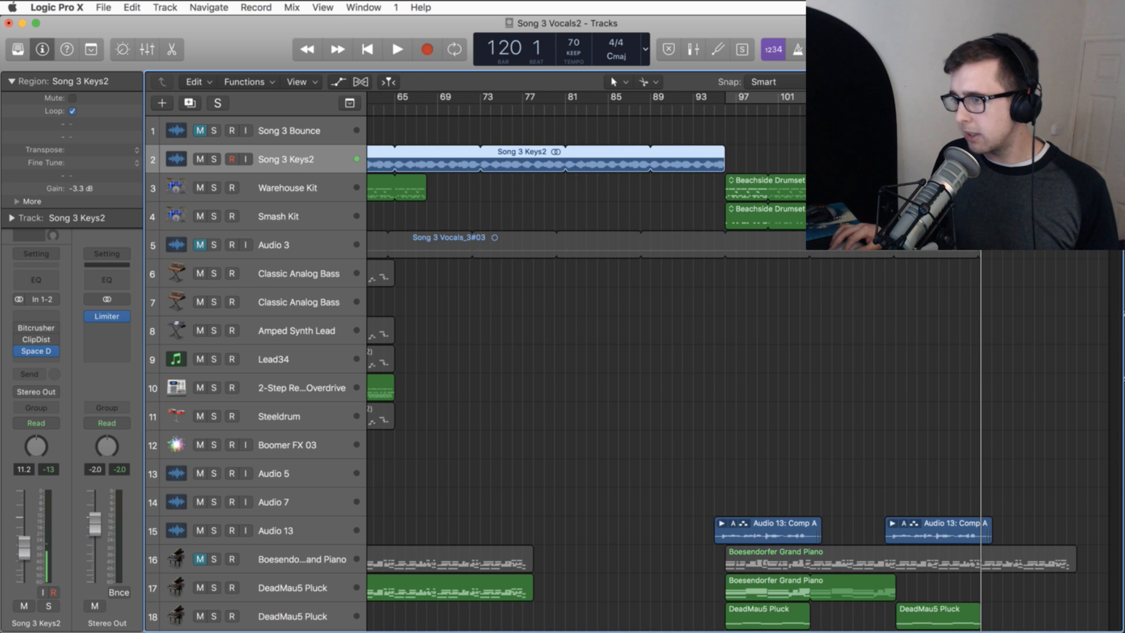
{"action": "key", "text": "super+v"}
{"action": "left_click", "coordinate": [973, 130]}
{"action": "scroll", "coordinate": [972, 130], "scroll_direction": "right", "scroll_amount": 1}
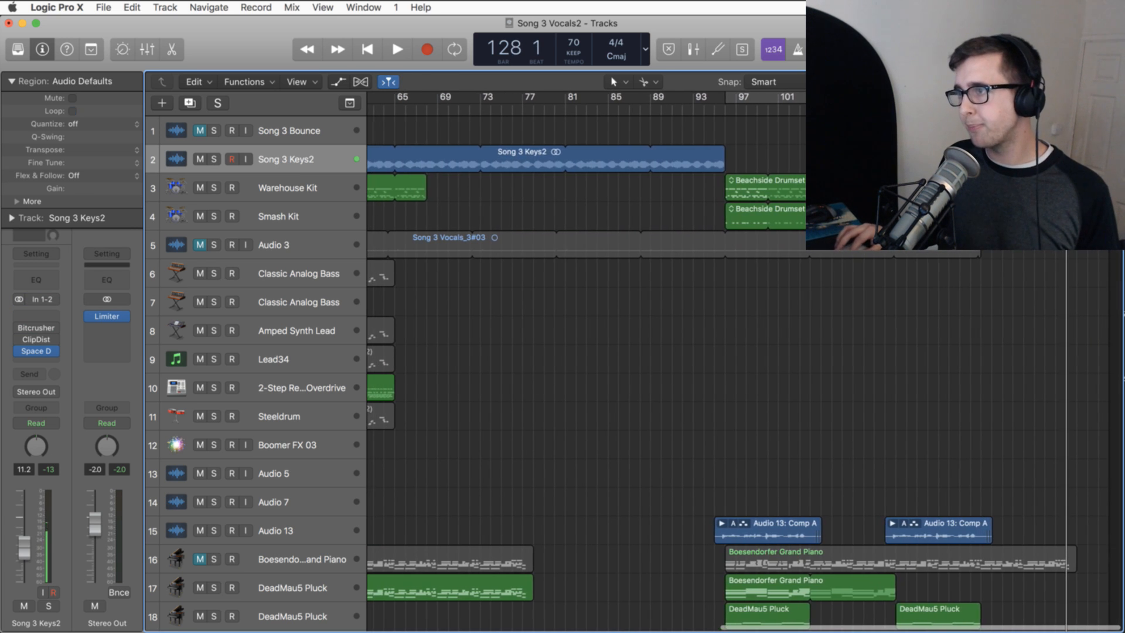
- Play the transition into the copied Song 3 Keys2 region at bar 120
{"action": "key", "text": "space"}
{"action": "scroll", "coordinate": [740, 214], "scroll_direction": "left", "scroll_amount": 10}
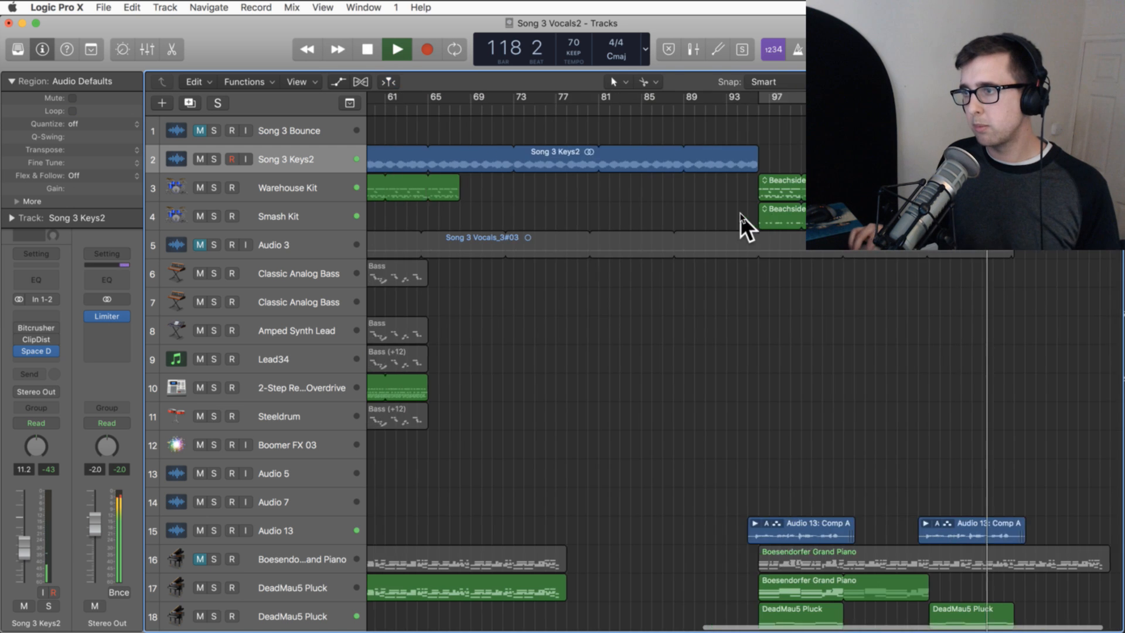
{"action": "scroll", "coordinate": [745, 210], "scroll_direction": "right", "scroll_amount": 10}
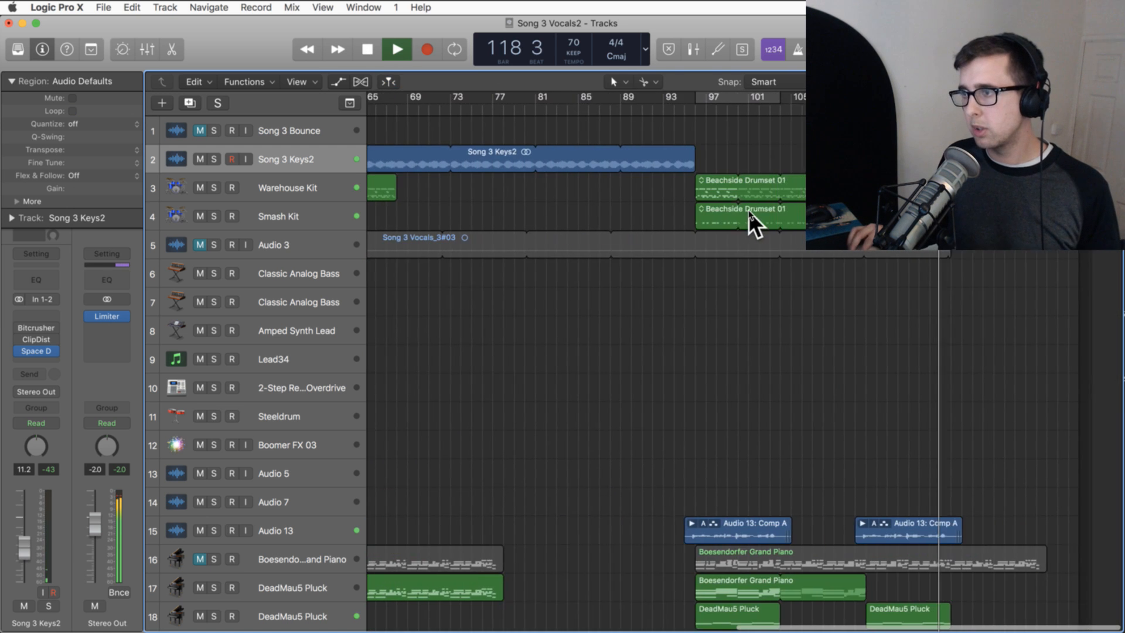
{"action": "left_click", "coordinate": [741, 179]}
{"action": "left_click_drag", "start_coordinate": [906, 178], "coordinate": [998, 179]}
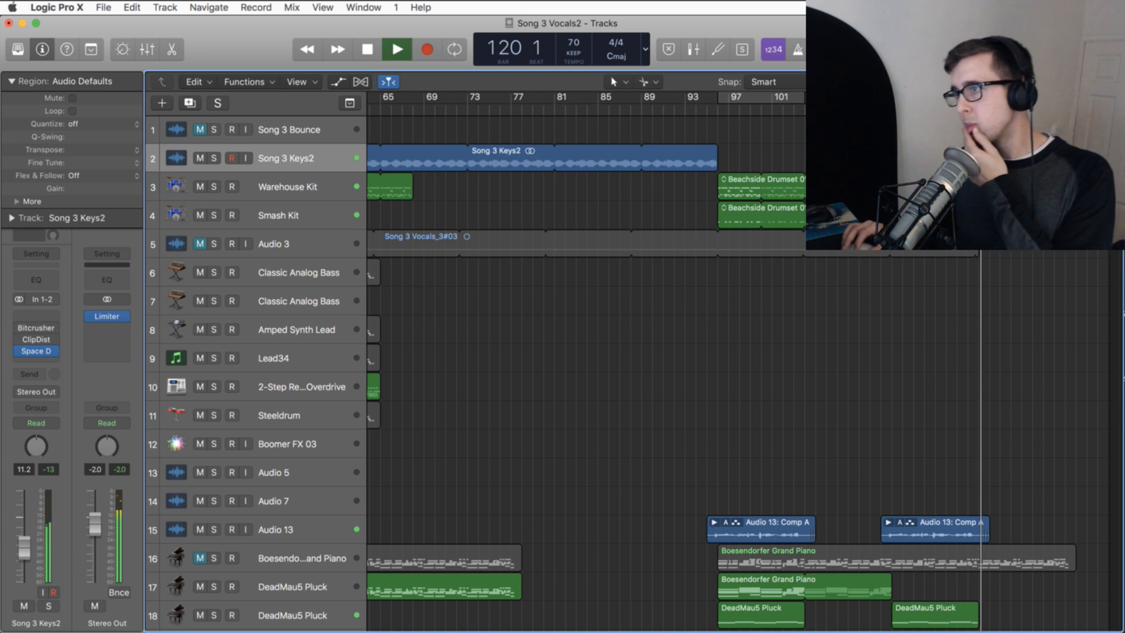
{"action": "scroll", "coordinate": [998, 179], "scroll_direction": "right", "scroll_amount": 1}
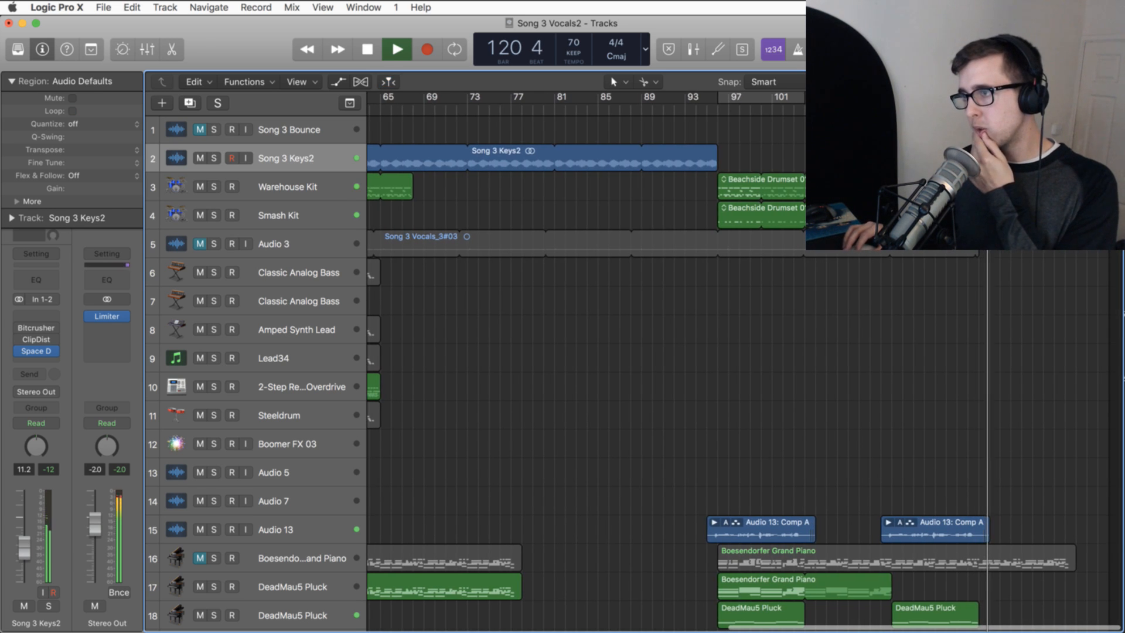
- Stop playback and copy the opening Boomer FX 03 and Audio 5 regions to bar 124 on their own tracks
{"action": "scroll", "coordinate": [738, 376], "scroll_direction": "down", "scroll_amount": 5}
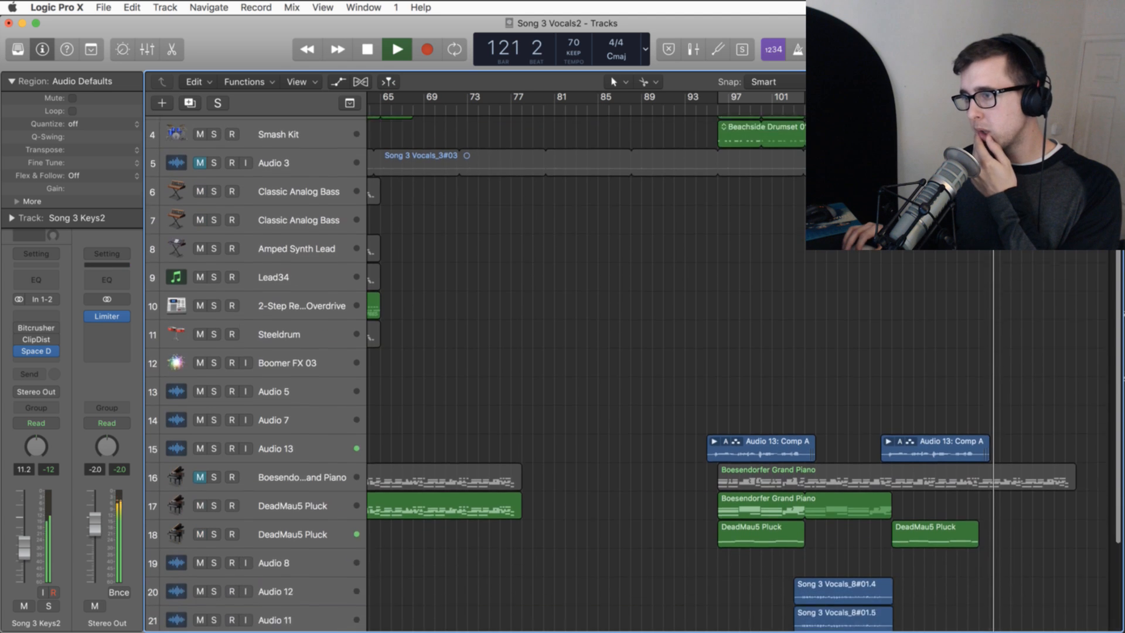
{"action": "scroll", "coordinate": [739, 375], "scroll_direction": "up", "scroll_amount": 5}
{"action": "key", "text": "space"}
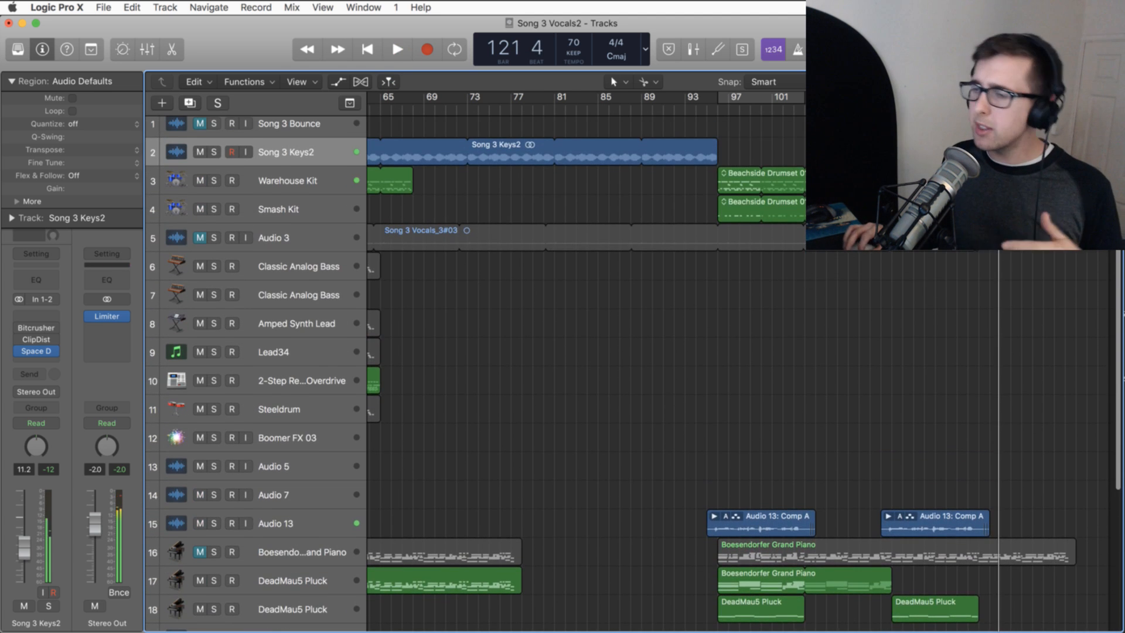
{"action": "scroll", "coordinate": [586, 375], "scroll_direction": "left", "scroll_amount": 10}
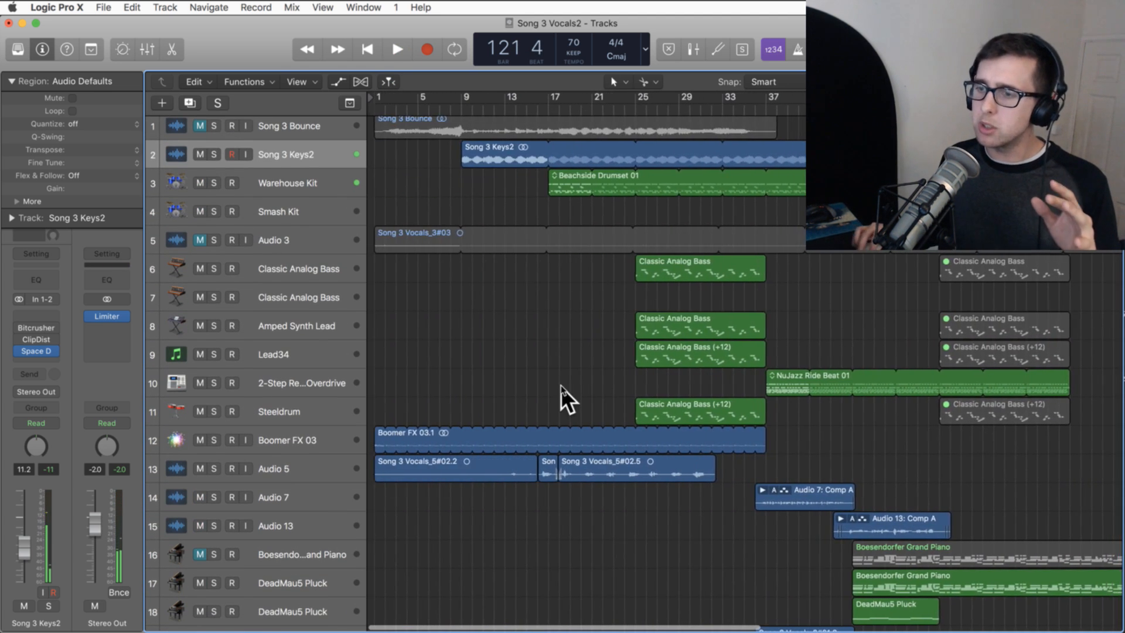
{"action": "left_click_drag", "start_coordinate": [384, 501], "coordinate": [583, 432]}
{"action": "left_click_drag", "start_coordinate": [727, 430], "coordinate": [728, 428]}
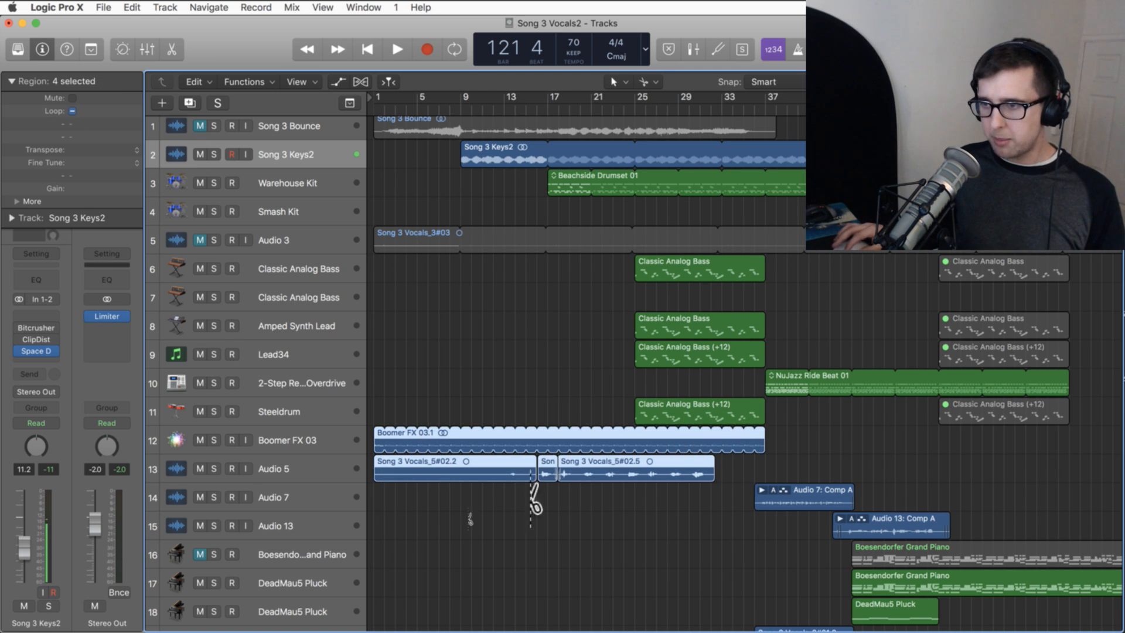
{"action": "left_click", "coordinate": [293, 442]}
{"action": "scroll", "coordinate": [293, 443], "scroll_direction": "right", "scroll_amount": 10}
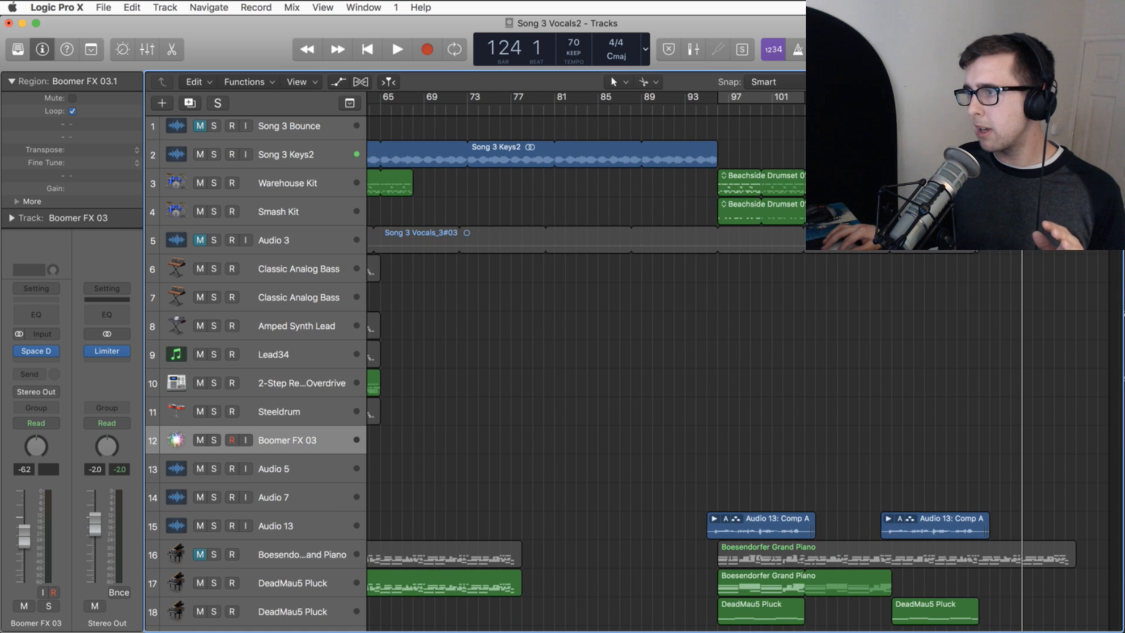
{"action": "key", "text": "super+v"}
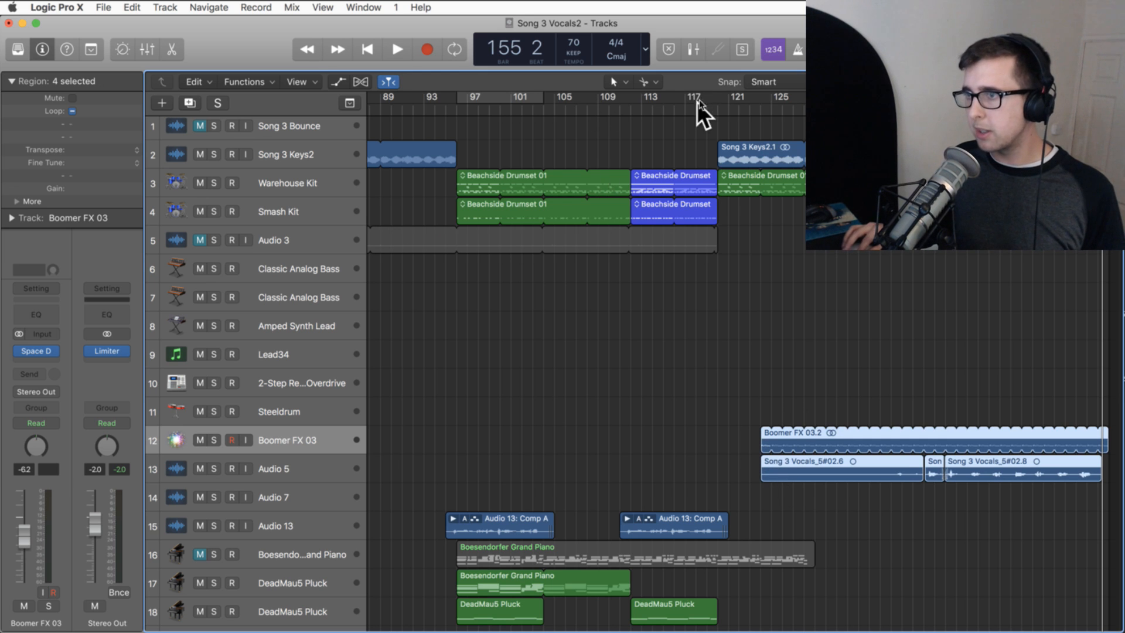
- Play from bar 120 to check the entry of the copied Boomer FX 03 and Audio 5 regions, and stop playback
{"action": "left_click", "coordinate": [716, 109]}
{"action": "key", "text": "space"}
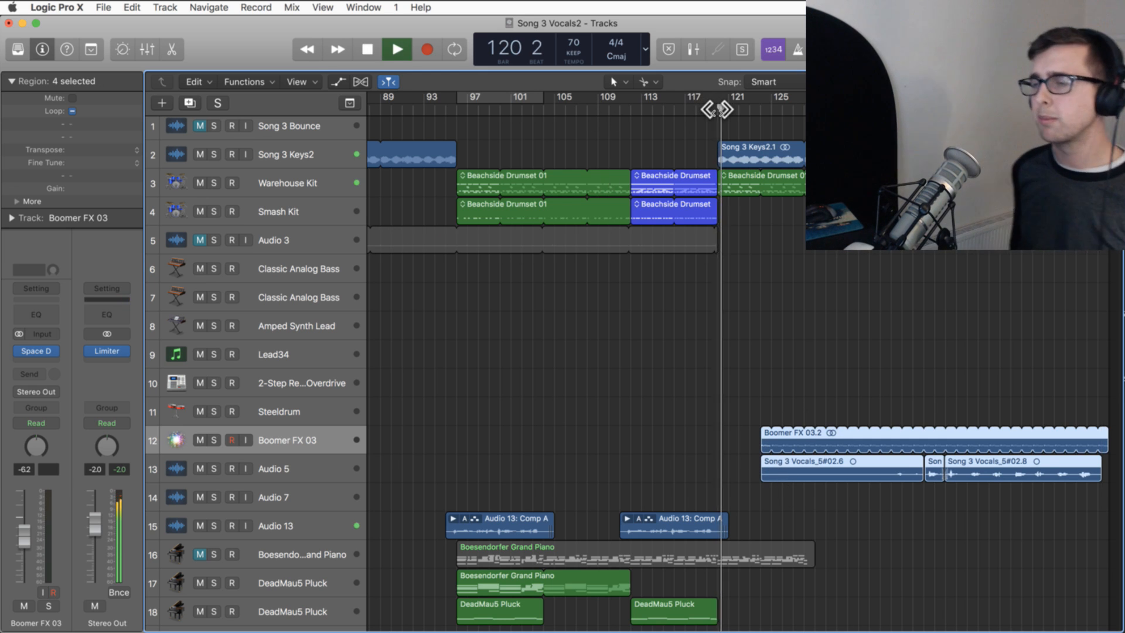
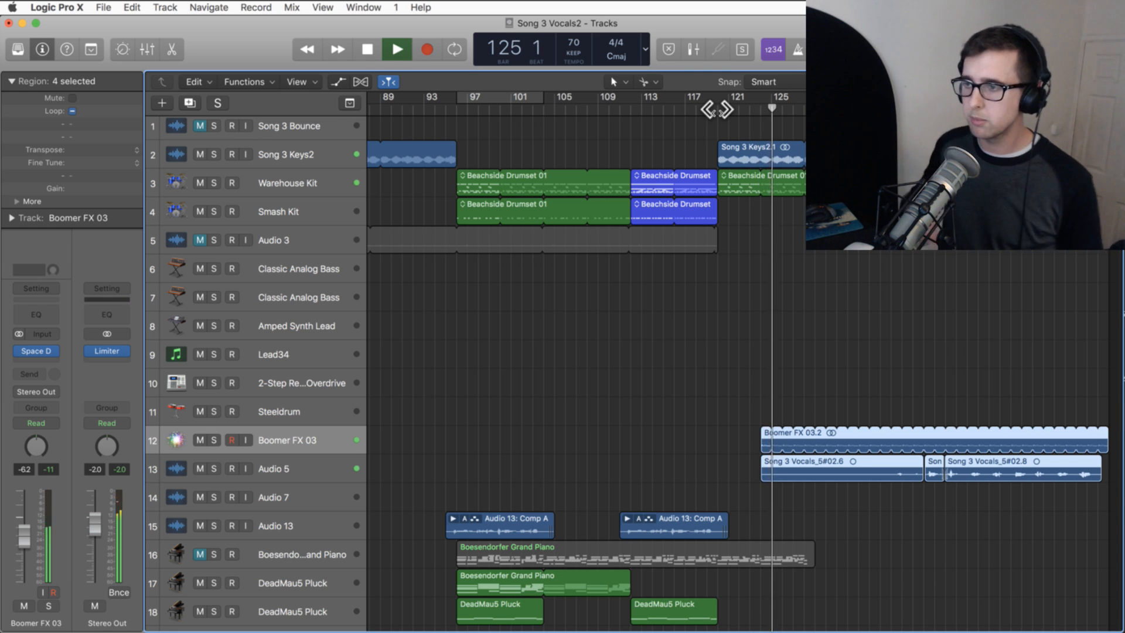
{"action": "left_click", "coordinate": [806, 373]}
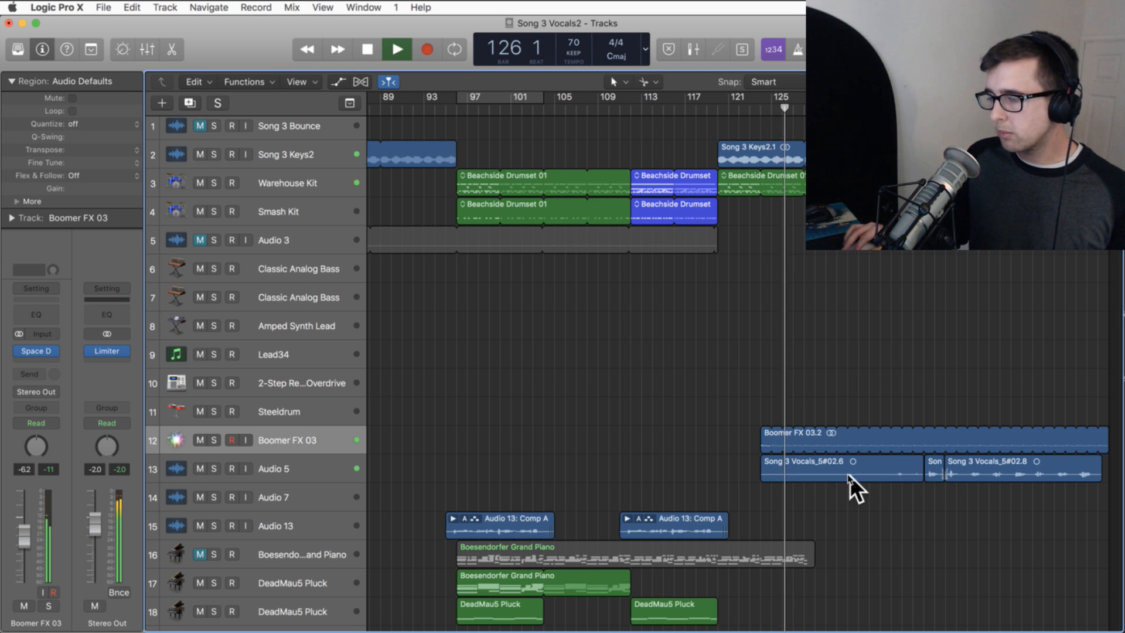
{"action": "key", "text": "space"}
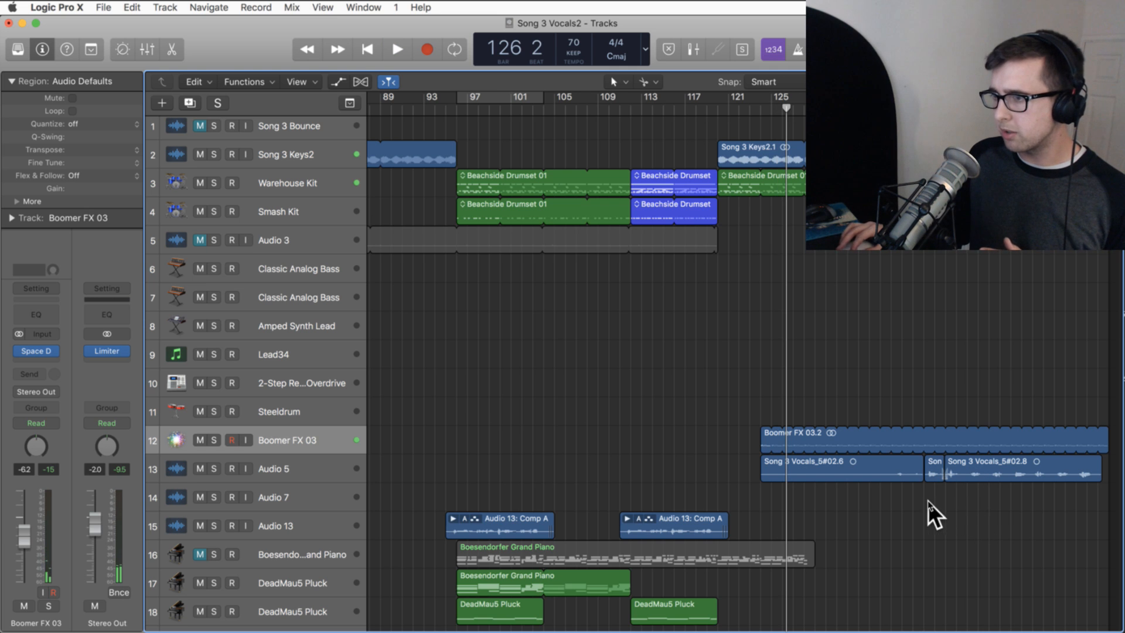
- Trim the start of the first copied Audio 5 vocal region to bar 134, and move the three copied vocal regions to start at bar 121
{"action": "key", "text": "super+Right"}
{"action": "key", "text": "super+Right"}
{"action": "key", "text": "super+Right"}
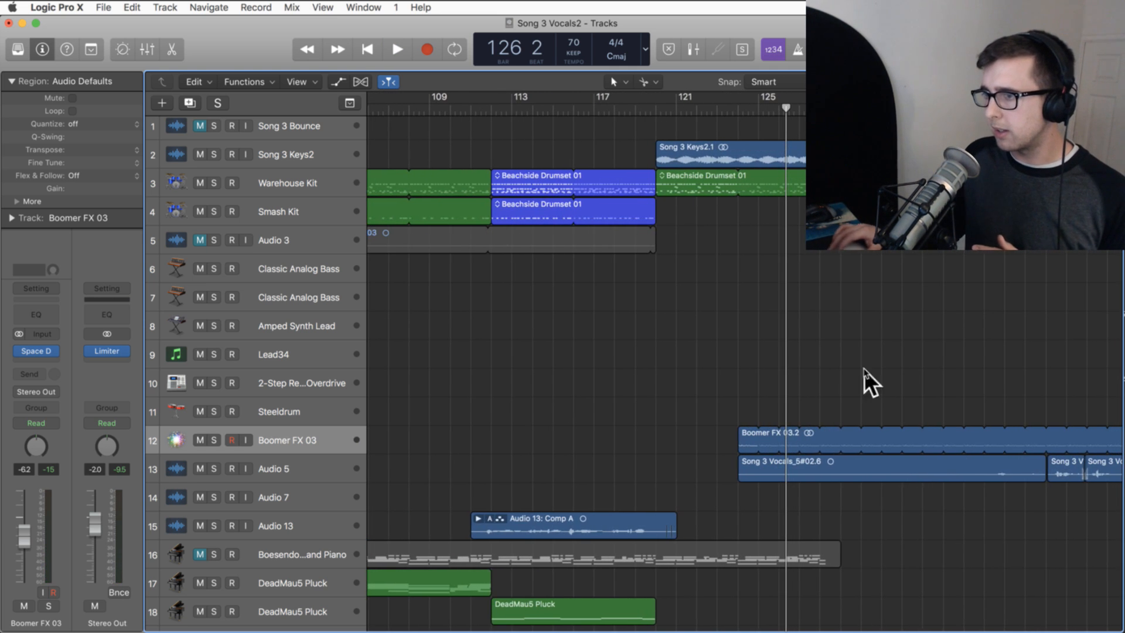
{"action": "left_click_drag", "start_coordinate": [751, 469], "coordinate": [950, 497]}
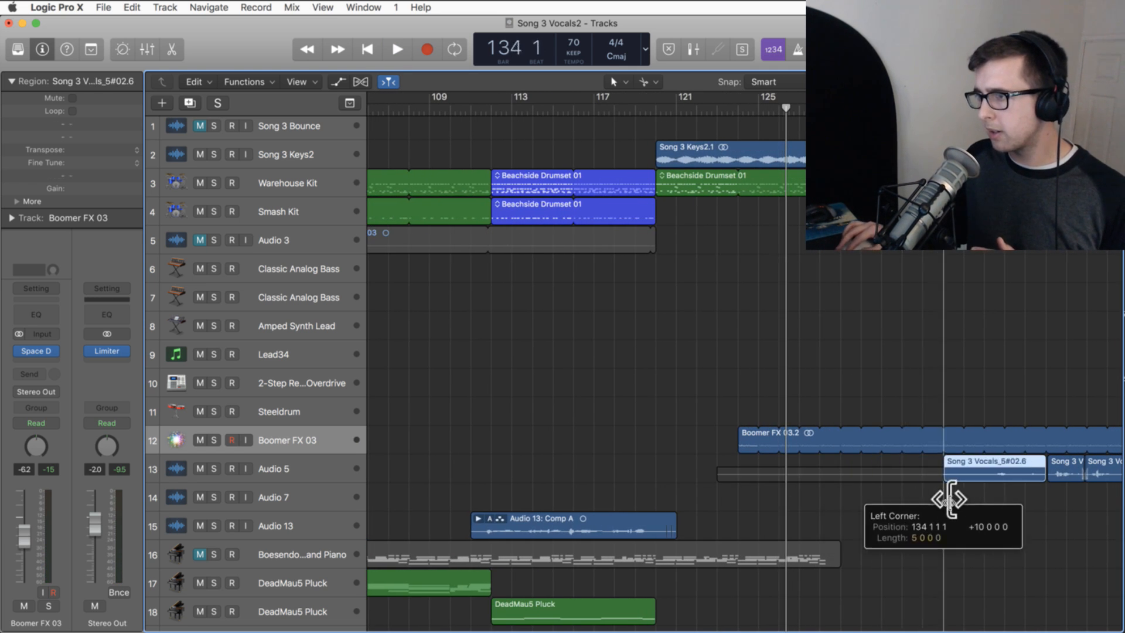
{"action": "scroll", "coordinate": [940, 495], "scroll_direction": "right", "scroll_amount": 2}
{"action": "scroll", "coordinate": [940, 495], "scroll_direction": "right", "scroll_amount": 5}
{"action": "left_click_drag", "start_coordinate": [1036, 496], "coordinate": [684, 466]}
{"action": "scroll", "coordinate": [684, 465], "scroll_direction": "left", "scroll_amount": 3}
{"action": "left_click_drag", "start_coordinate": [978, 468], "coordinate": [719, 462]}
- Play from bar 120 to hear the repositioned Audio 5 vocals over the keys
{"action": "left_click", "coordinate": [501, 101]}
{"action": "key", "text": "space"}
{"action": "left_click", "coordinate": [576, 327]}
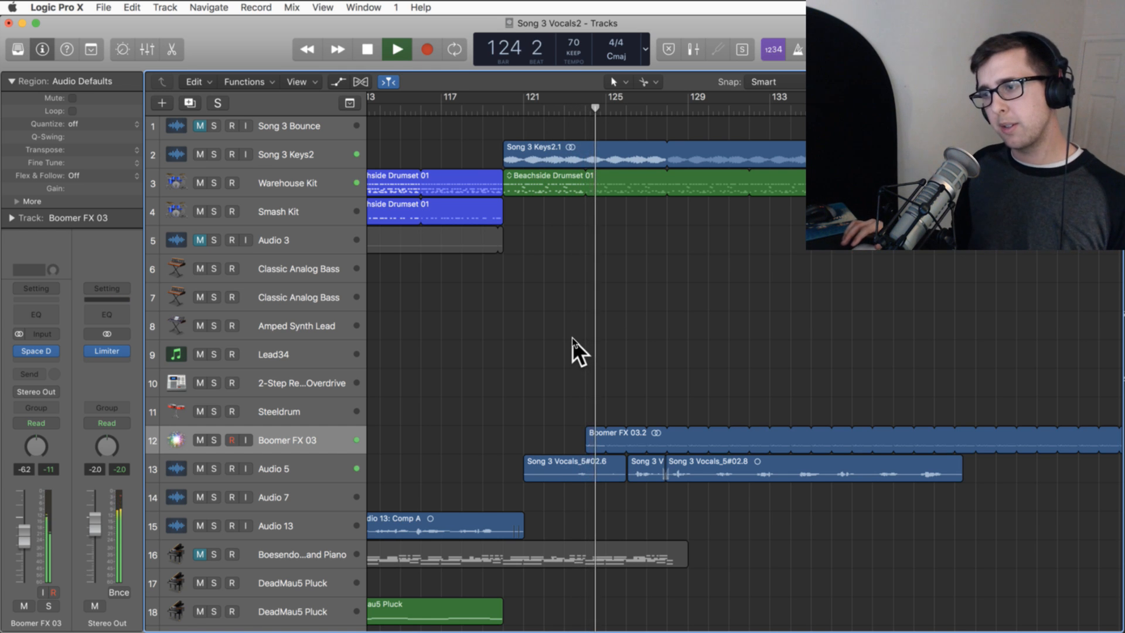
- Copy the looped Audio 6 region from the song's start to bar 127, beat 4, on the same track
{"action": "scroll", "coordinate": [572, 338], "scroll_direction": "right", "scroll_amount": 3}
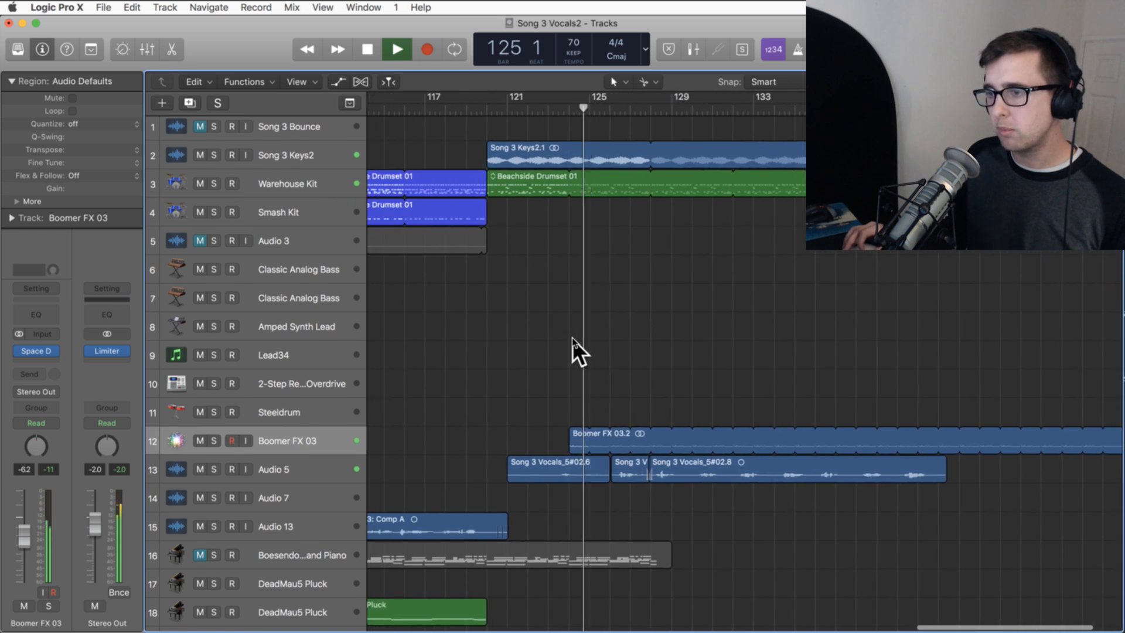
{"action": "scroll", "coordinate": [572, 339], "scroll_direction": "left", "scroll_amount": 15}
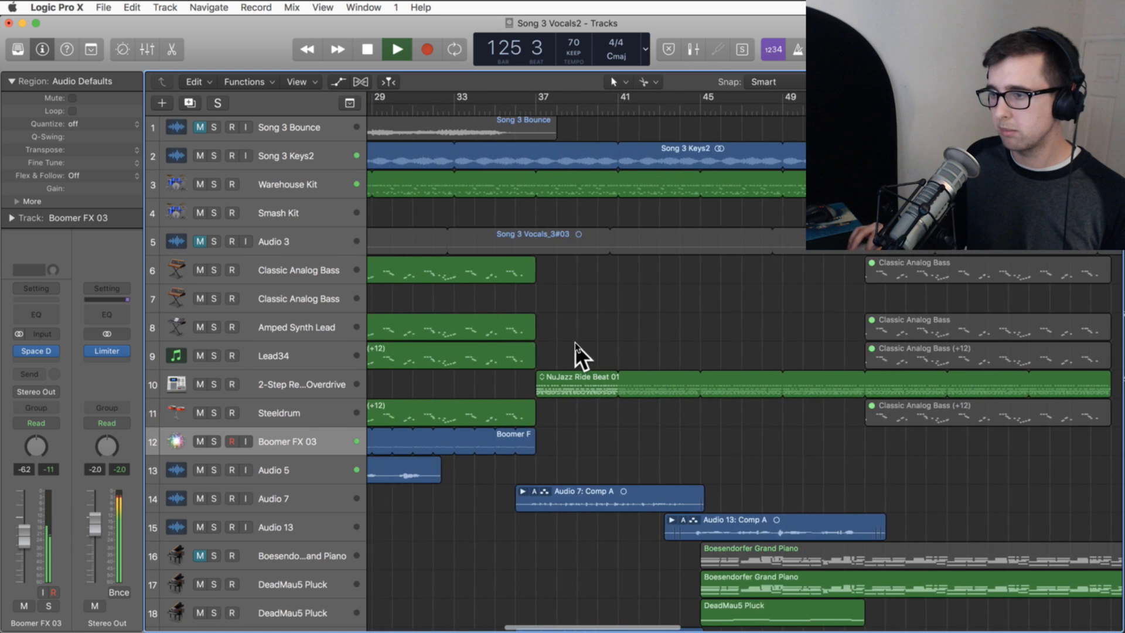
{"action": "scroll", "coordinate": [575, 342], "scroll_direction": "left", "scroll_amount": 5}
{"action": "scroll", "coordinate": [576, 344], "scroll_direction": "down", "scroll_amount": 5}
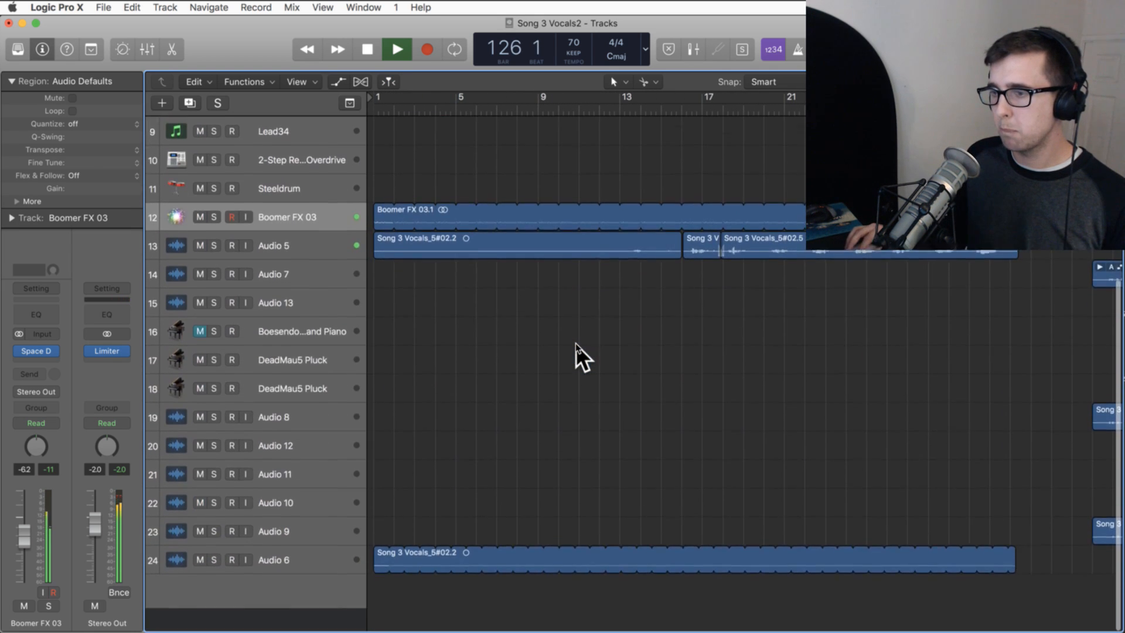
{"action": "scroll", "coordinate": [576, 344], "scroll_direction": "up", "scroll_amount": 1}
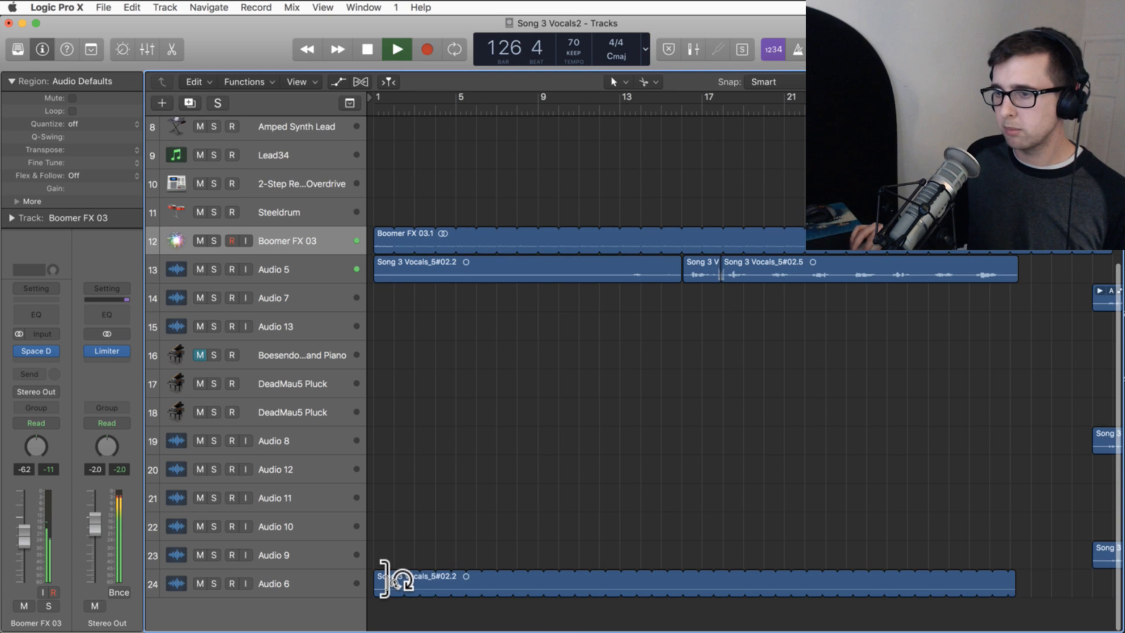
{"action": "scroll", "coordinate": [394, 582], "scroll_direction": "right", "scroll_amount": 3}
{"action": "scroll", "coordinate": [391, 580], "scroll_direction": "left", "scroll_amount": 4}
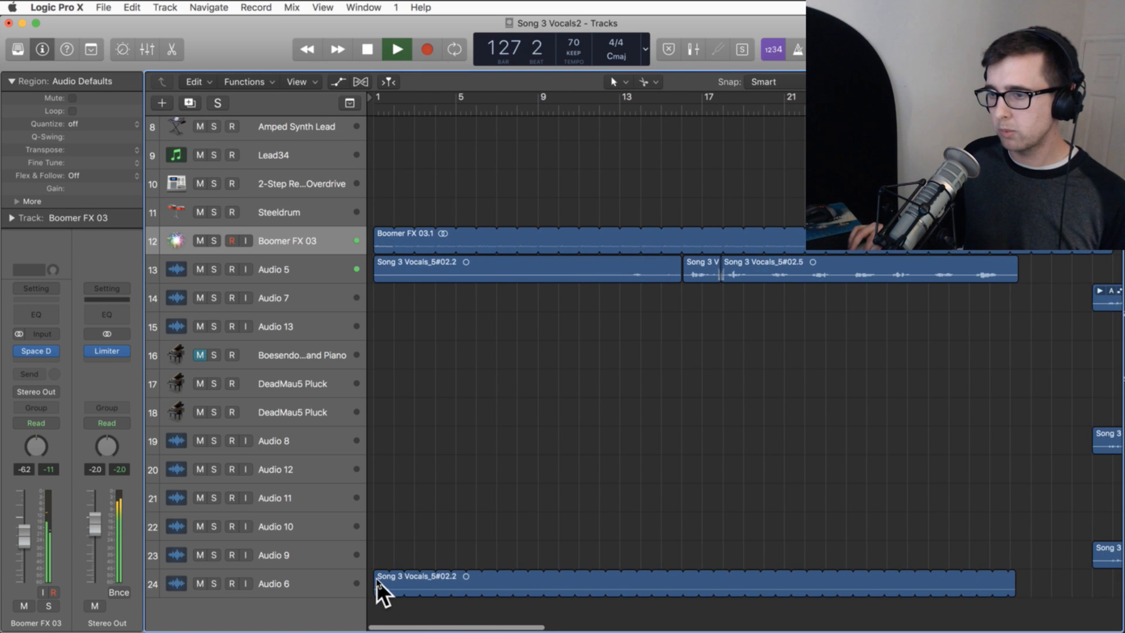
{"action": "left_click", "coordinate": [376, 579]}
{"action": "left_click", "coordinate": [287, 580]}
{"action": "key", "text": "space"}
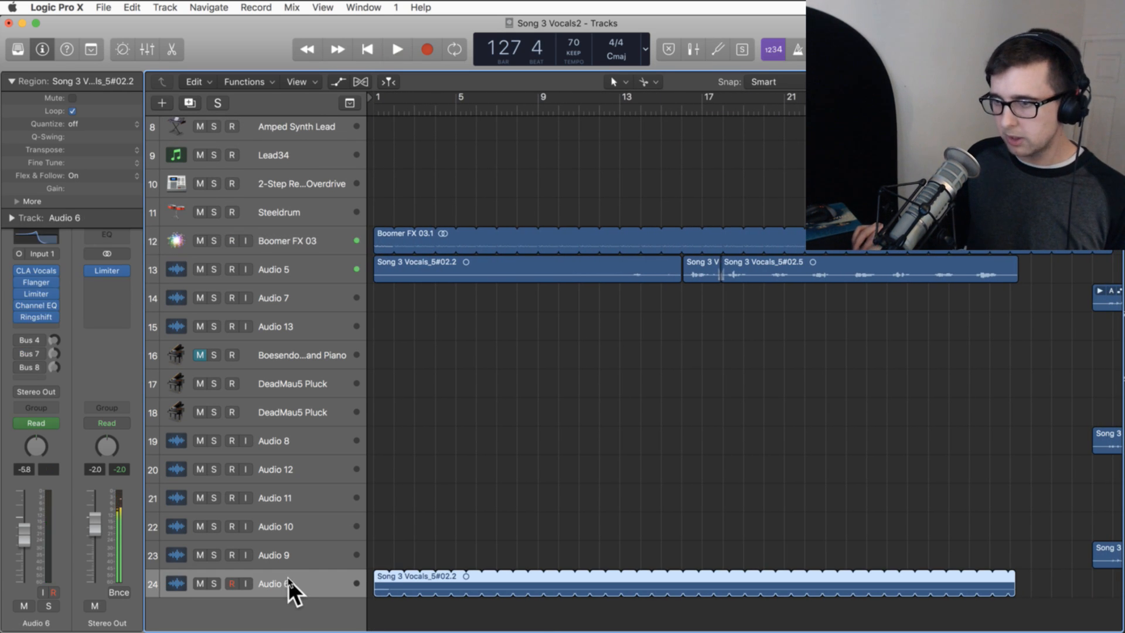
{"action": "scroll", "coordinate": [294, 575], "scroll_direction": "right", "scroll_amount": 20}
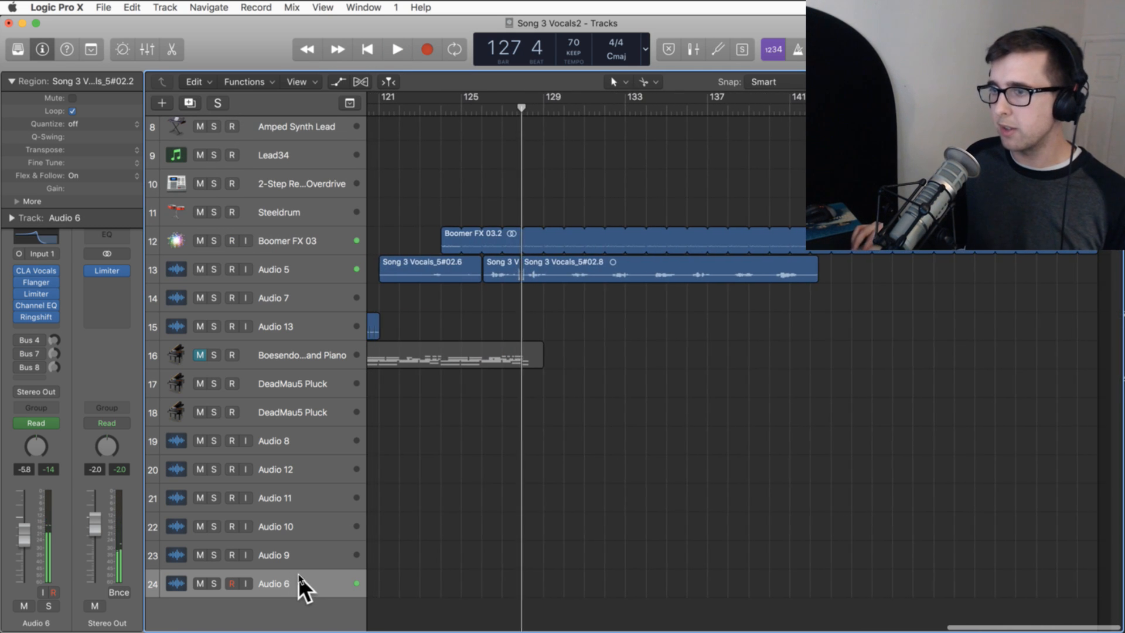
{"action": "left_click_drag", "start_coordinate": [531, 110], "coordinate": [528, 112]}
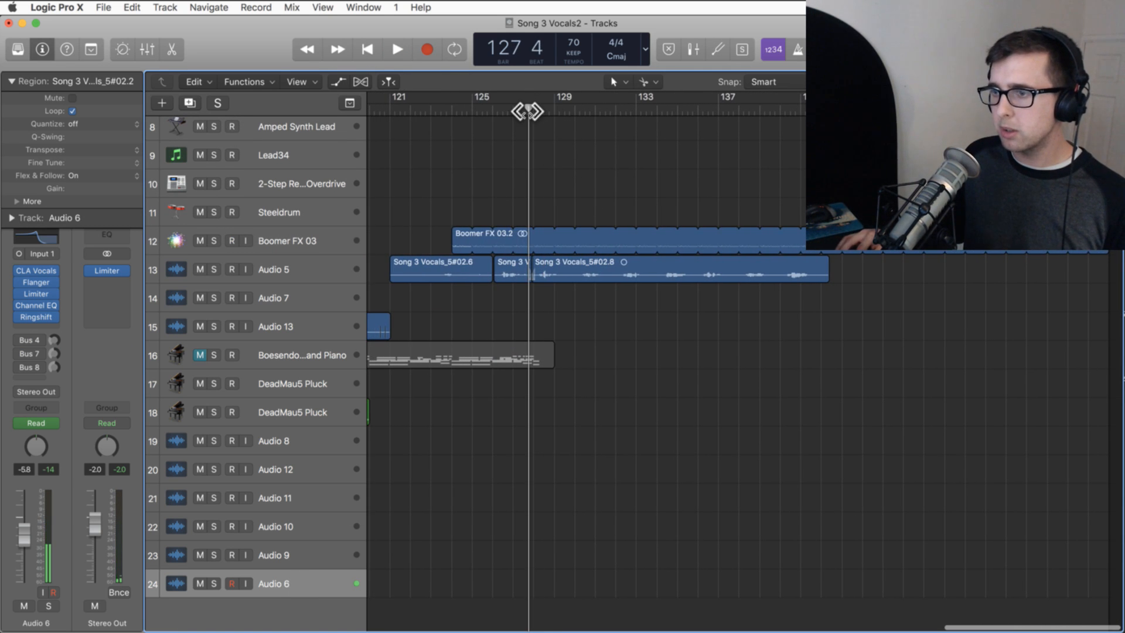
{"action": "key", "text": "super+v"}
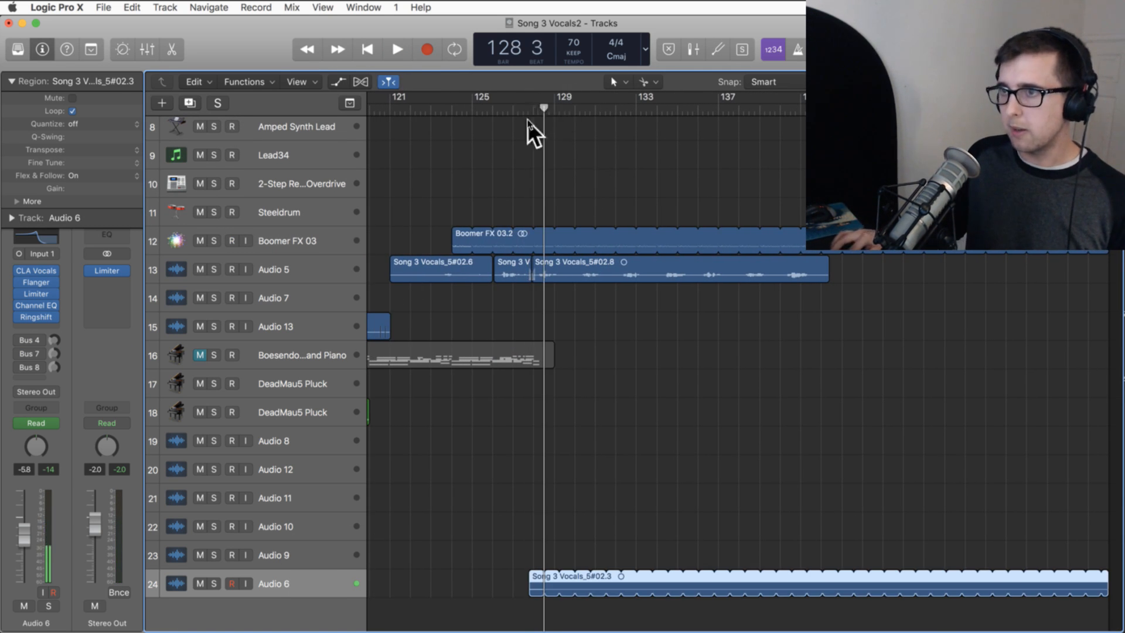
- Play from about bar 127 to hear the copied Audio 6 vocal loop enter
{"action": "key", "text": "space"}
{"action": "left_click", "coordinate": [509, 105]}
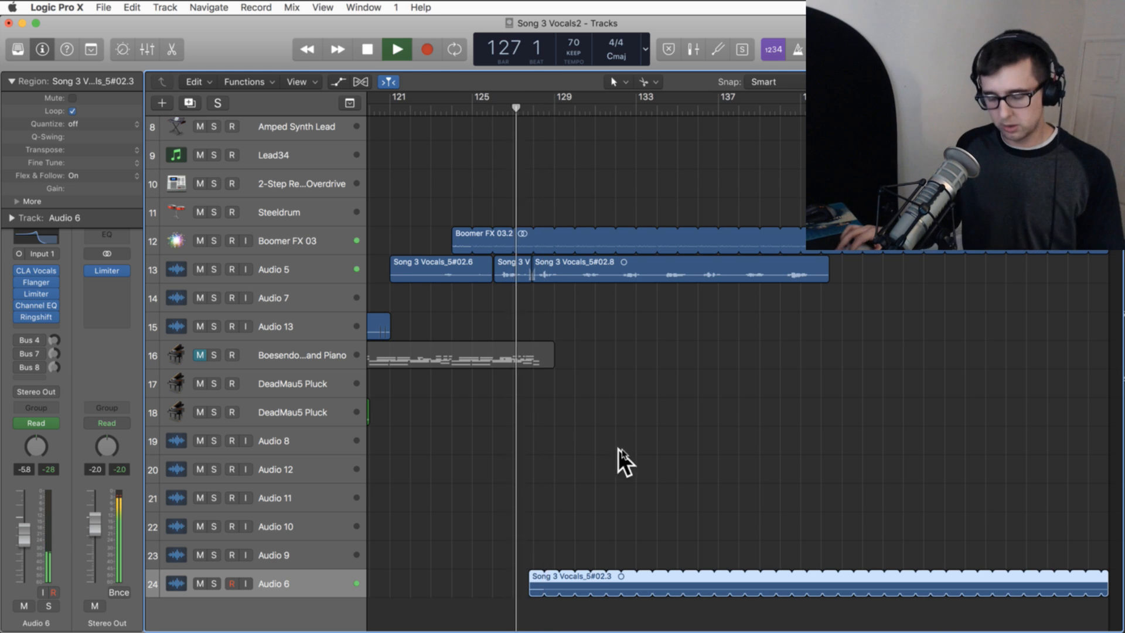
{"action": "left_click", "coordinate": [670, 442]}
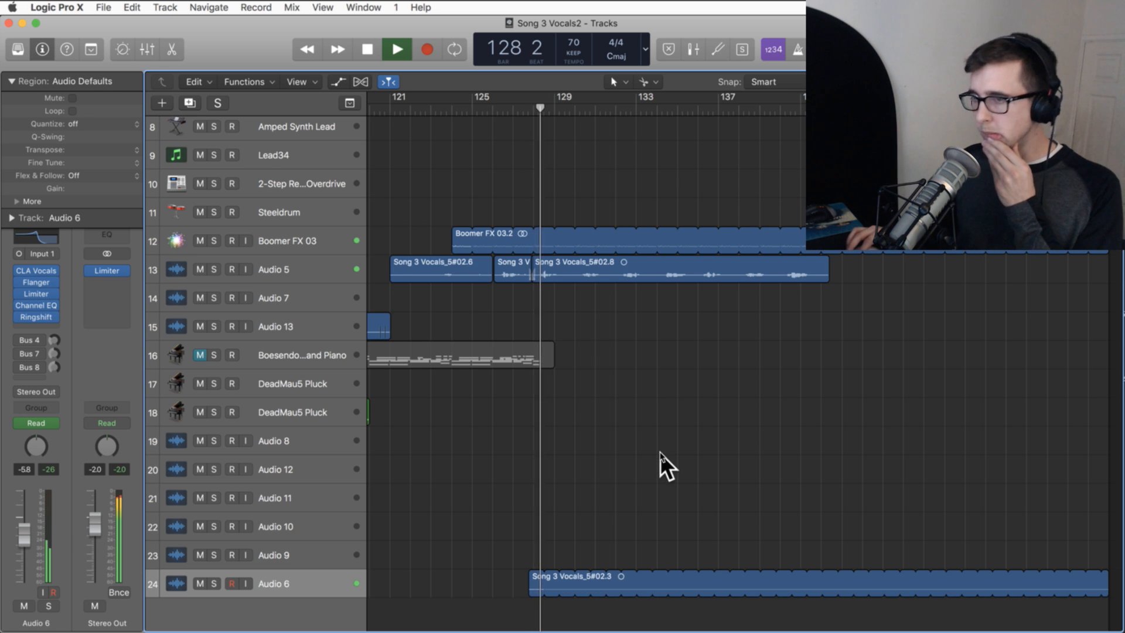
- Copy the bar 25 regions of Classic Analog Bass, Amped Synth Lead, Lead34 and Steeldrum to the end of bar 133
{"action": "scroll", "coordinate": [663, 431], "scroll_direction": "left", "scroll_amount": 5}
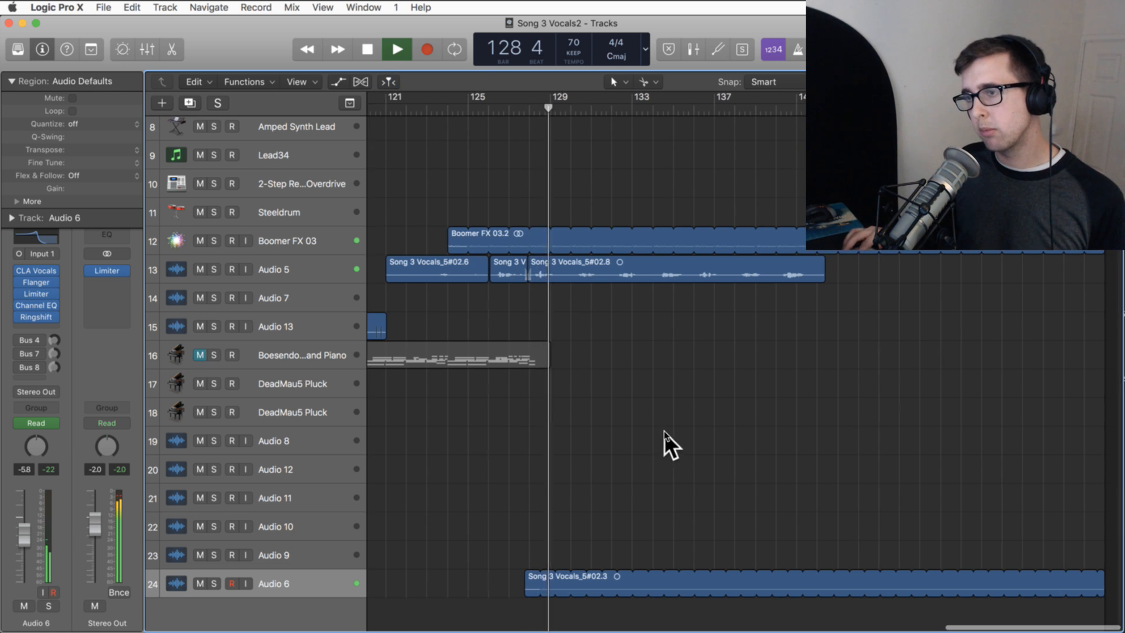
{"action": "scroll", "coordinate": [656, 427], "scroll_direction": "left", "scroll_amount": 15}
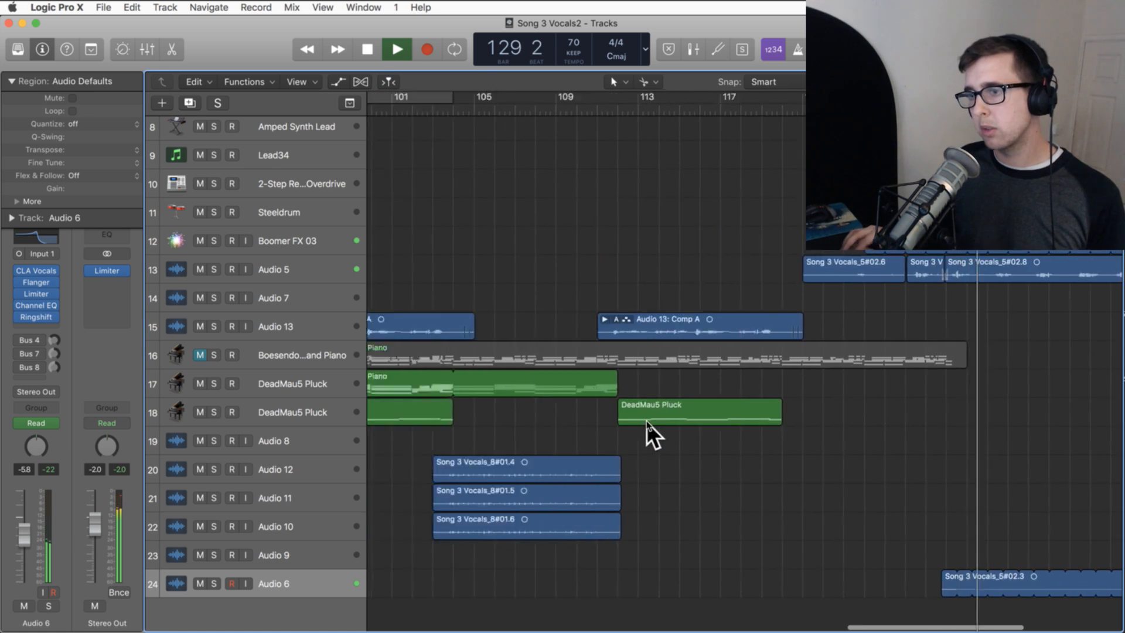
{"action": "scroll", "coordinate": [650, 422], "scroll_direction": "left", "scroll_amount": 4}
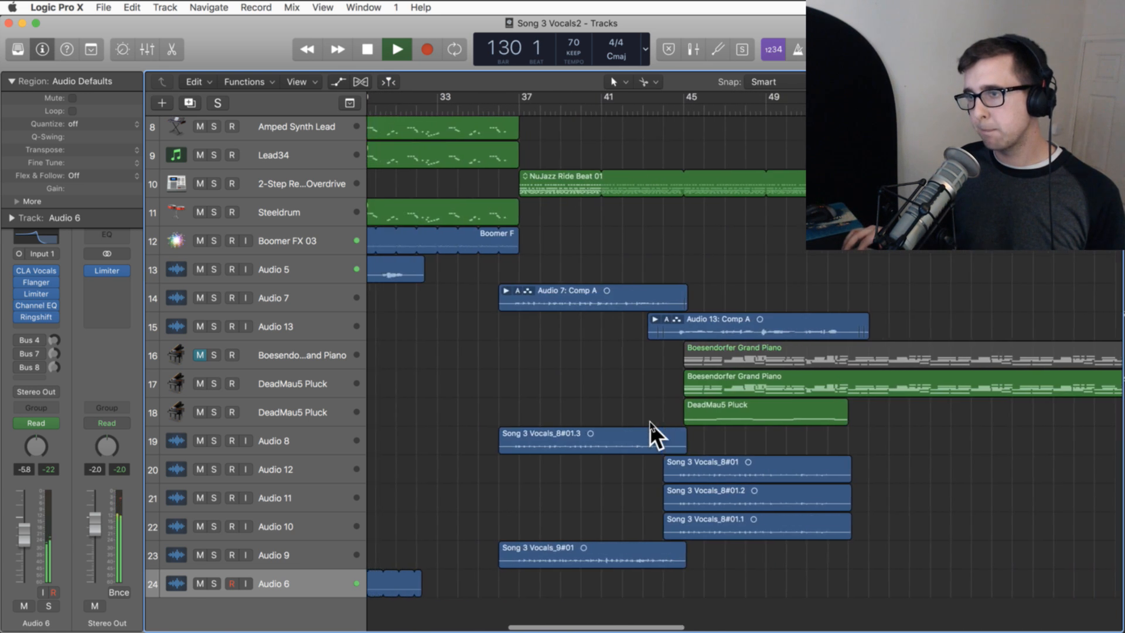
{"action": "scroll", "coordinate": [651, 422], "scroll_direction": "up", "scroll_amount": 3}
{"action": "scroll", "coordinate": [645, 421], "scroll_direction": "left", "scroll_amount": 4}
{"action": "scroll", "coordinate": [641, 419], "scroll_direction": "up", "scroll_amount": 3}
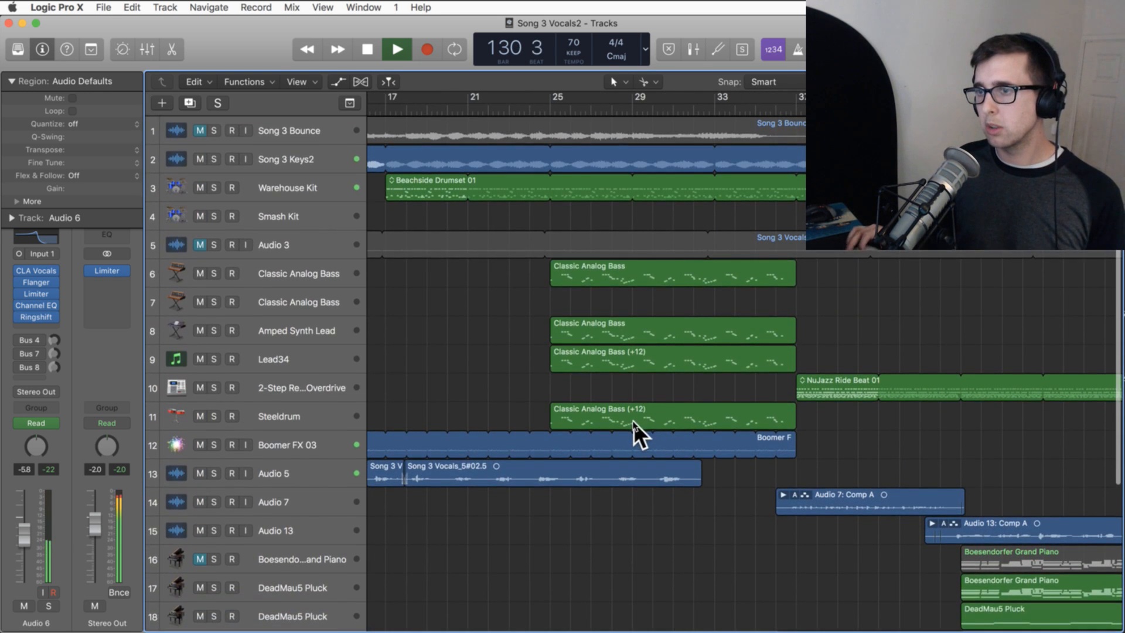
{"action": "left_click_drag", "start_coordinate": [555, 332], "coordinate": [604, 406]}
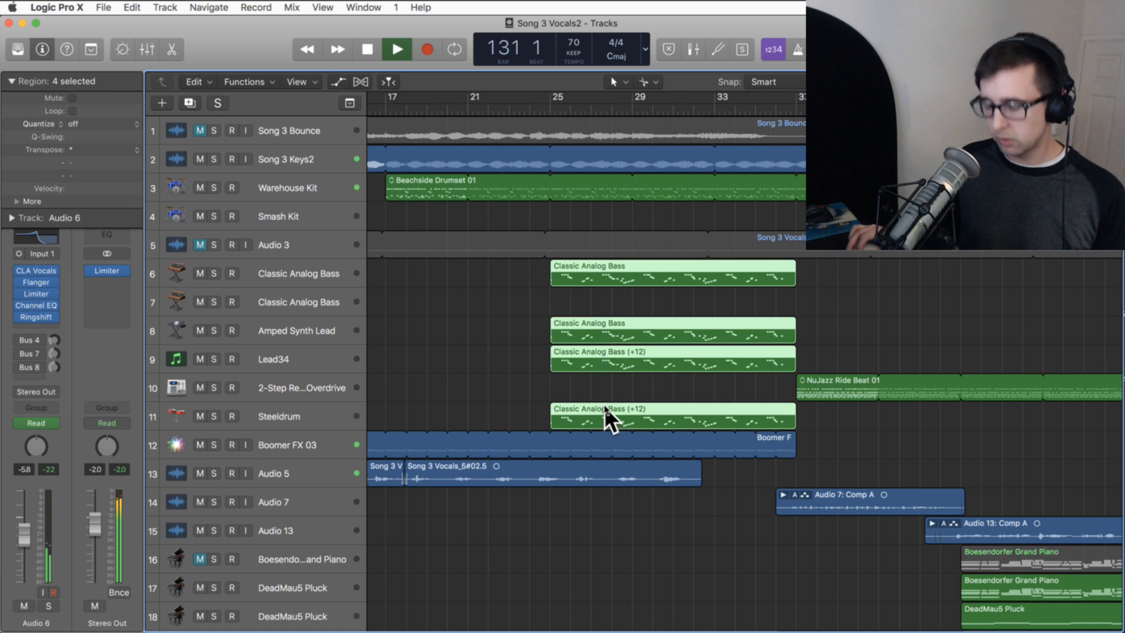
{"action": "left_click", "coordinate": [294, 276]}
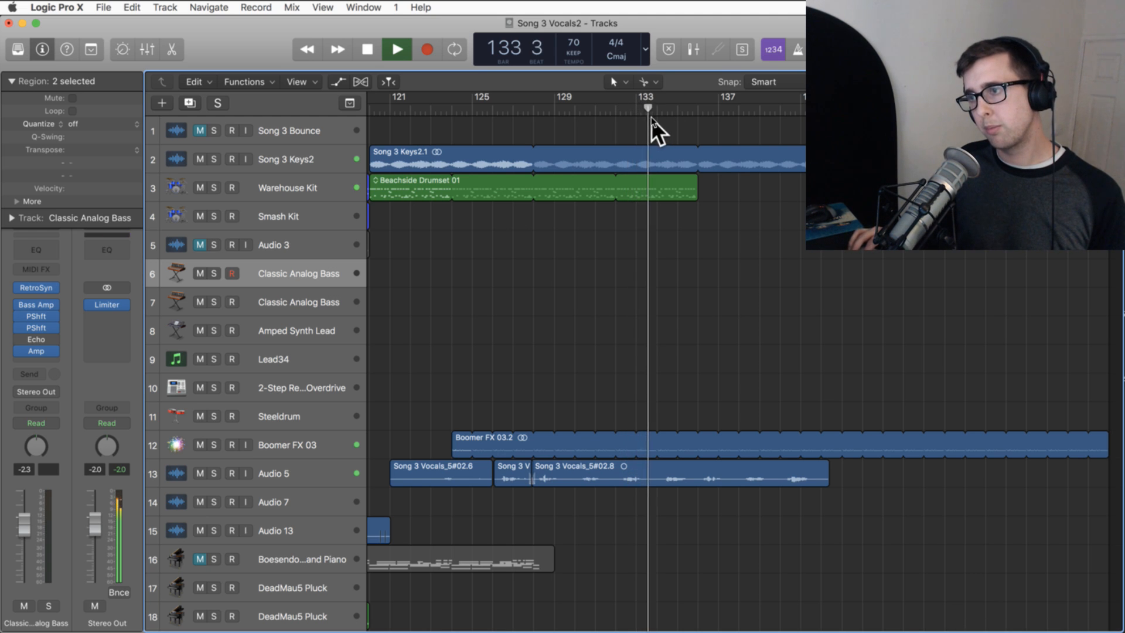
{"action": "key", "text": "space"}
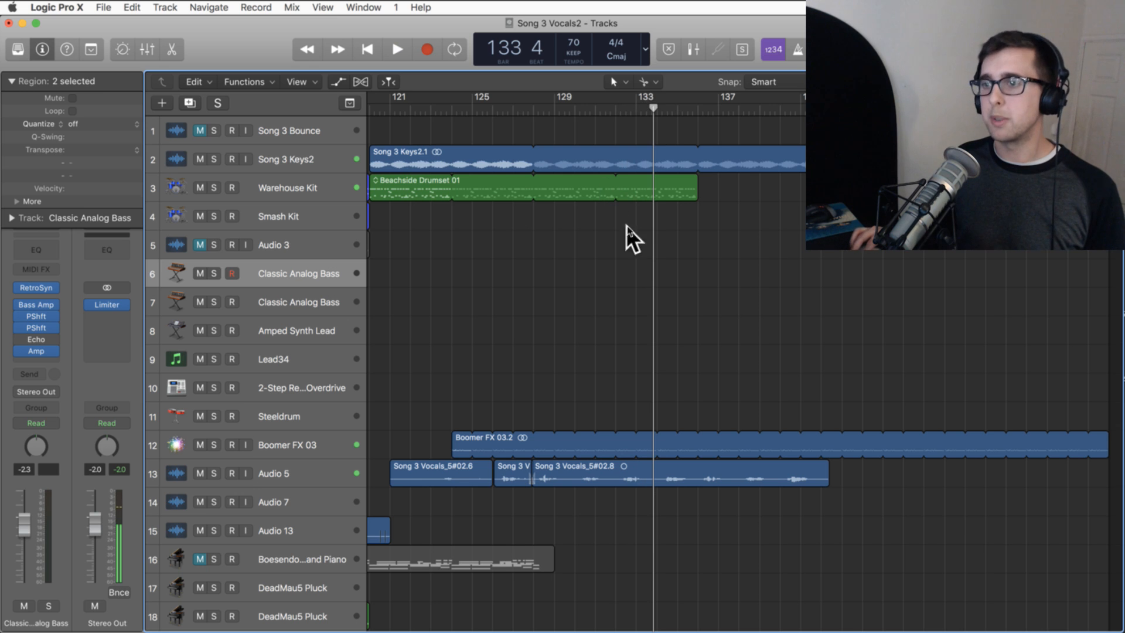
{"action": "key", "text": "super+v"}
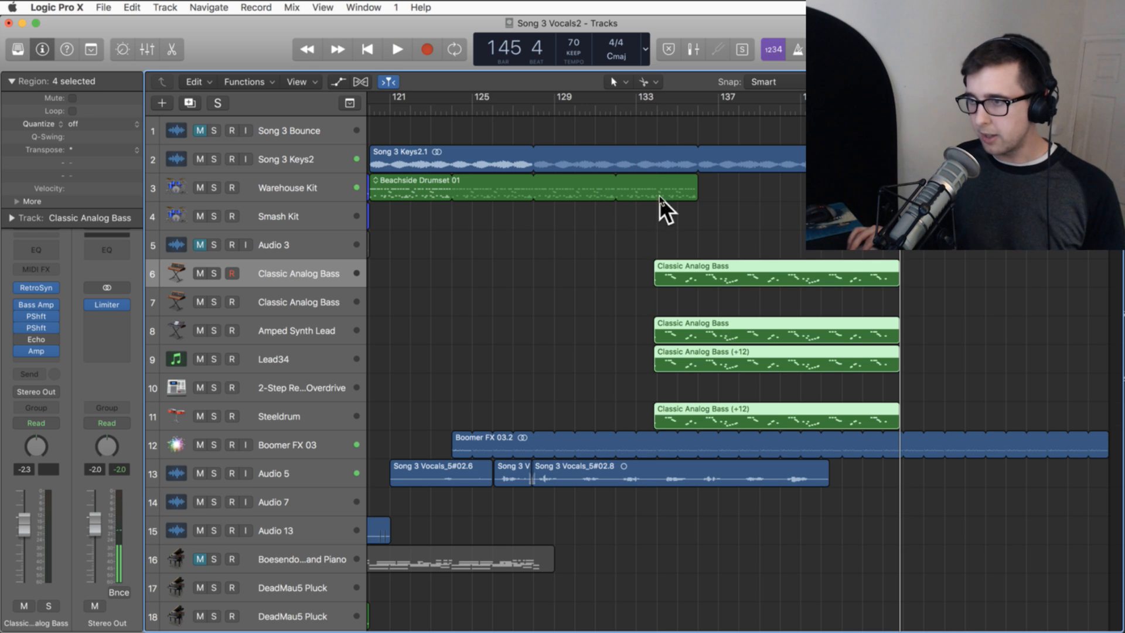
- Move the four copied bass, lead and steel drum regions slightly later, to about bar 134
{"action": "left_click", "coordinate": [661, 279]}
{"action": "left_click_drag", "start_coordinate": [677, 240], "coordinate": [745, 410]}
{"action": "left_click_drag", "start_coordinate": [700, 263], "coordinate": [705, 261]}
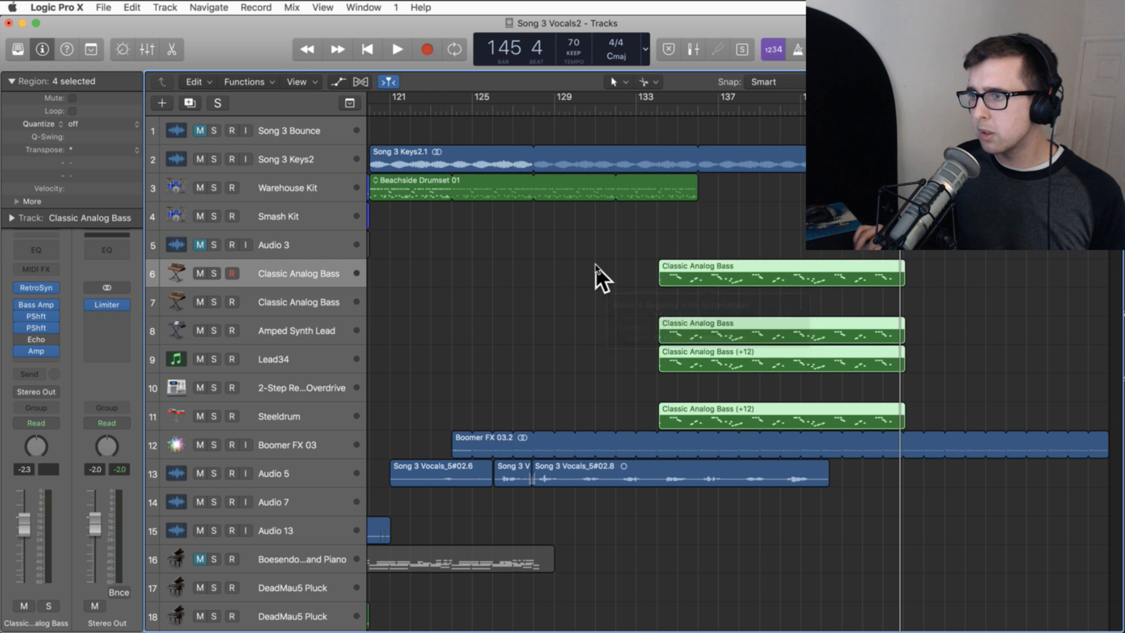
- Extend the looped Beachside Drumset 01 region on the Warehouse Kit track beyond bar 136 to cover the ending
{"action": "left_click", "coordinate": [595, 258]}
{"action": "scroll", "coordinate": [645, 226], "scroll_direction": "left", "scroll_amount": 1}
{"action": "left_click_drag", "start_coordinate": [698, 191], "coordinate": [1011, 192]}
- Copy the looped NuJazz Ride Beat 01 region from bar 37 to bar 134 on the 2-Step overdrive drum track
{"action": "scroll", "coordinate": [623, 233], "scroll_direction": "left", "scroll_amount": 15}
{"action": "scroll", "coordinate": [627, 234], "scroll_direction": "left", "scroll_amount": 15}
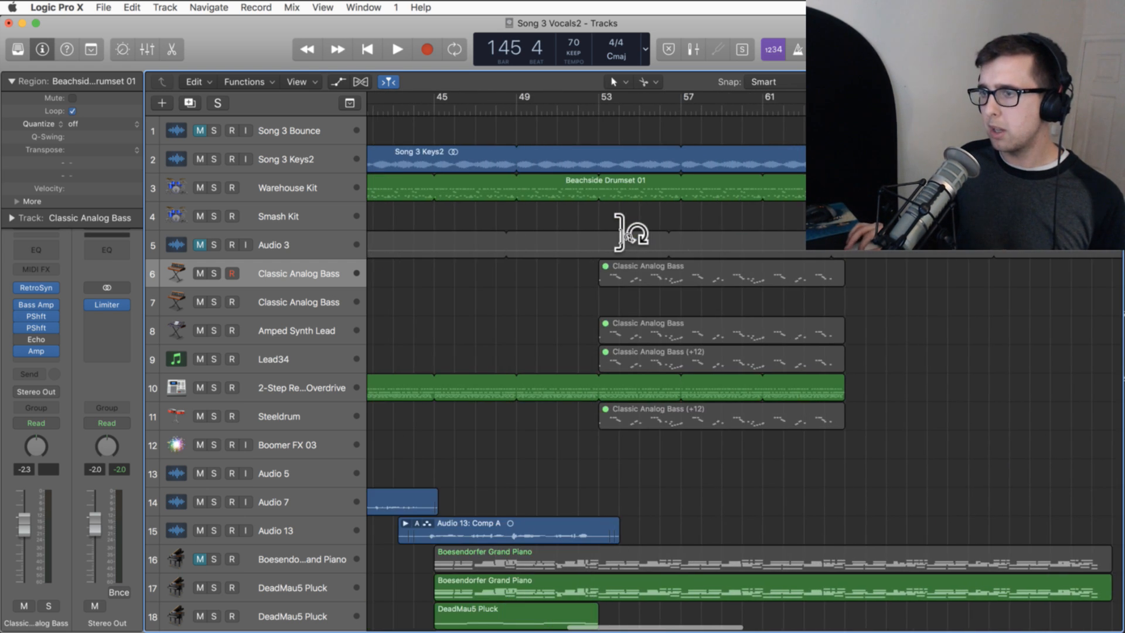
{"action": "left_click", "coordinate": [727, 390]}
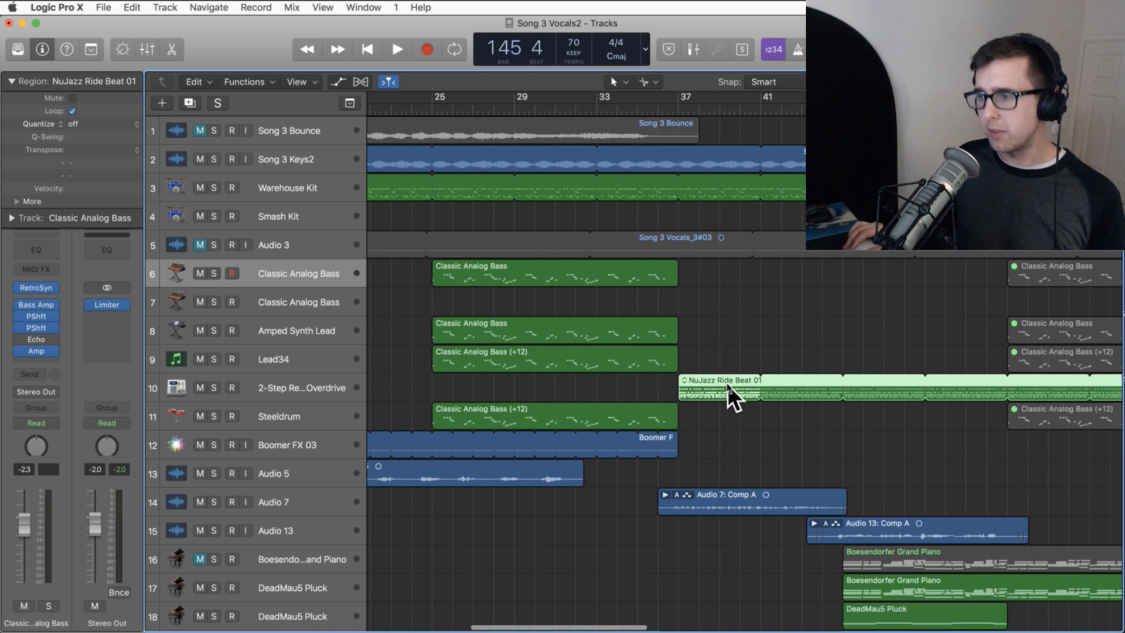
{"action": "left_click", "coordinate": [307, 387]}
{"action": "scroll", "coordinate": [369, 375], "scroll_direction": "right", "scroll_amount": 20}
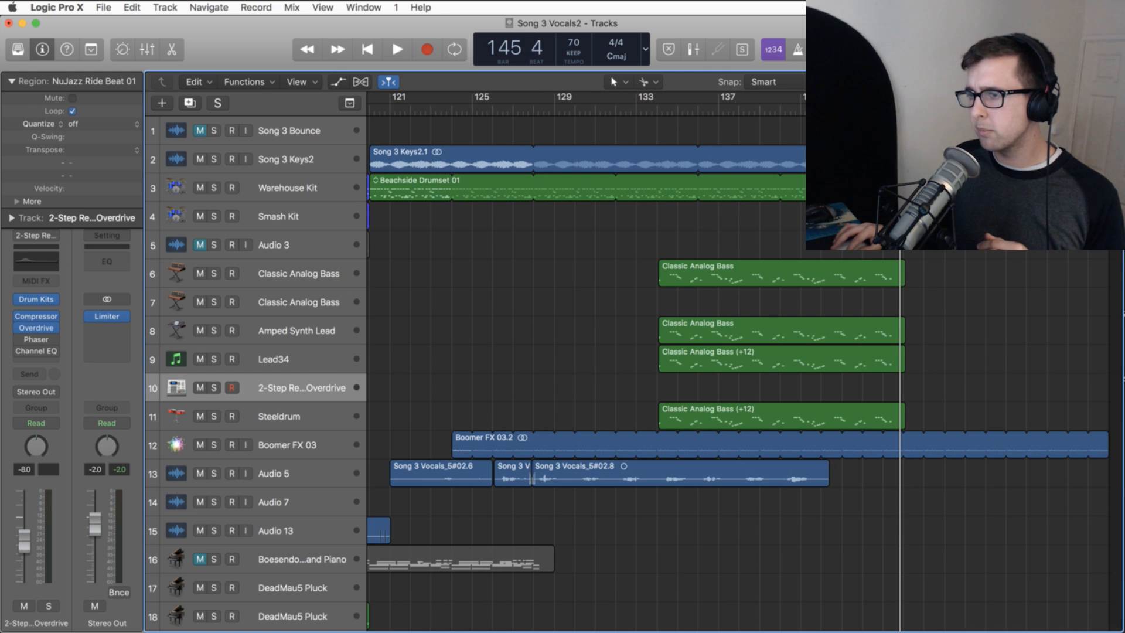
{"action": "left_click_drag", "start_coordinate": [901, 133], "coordinate": [654, 133]}
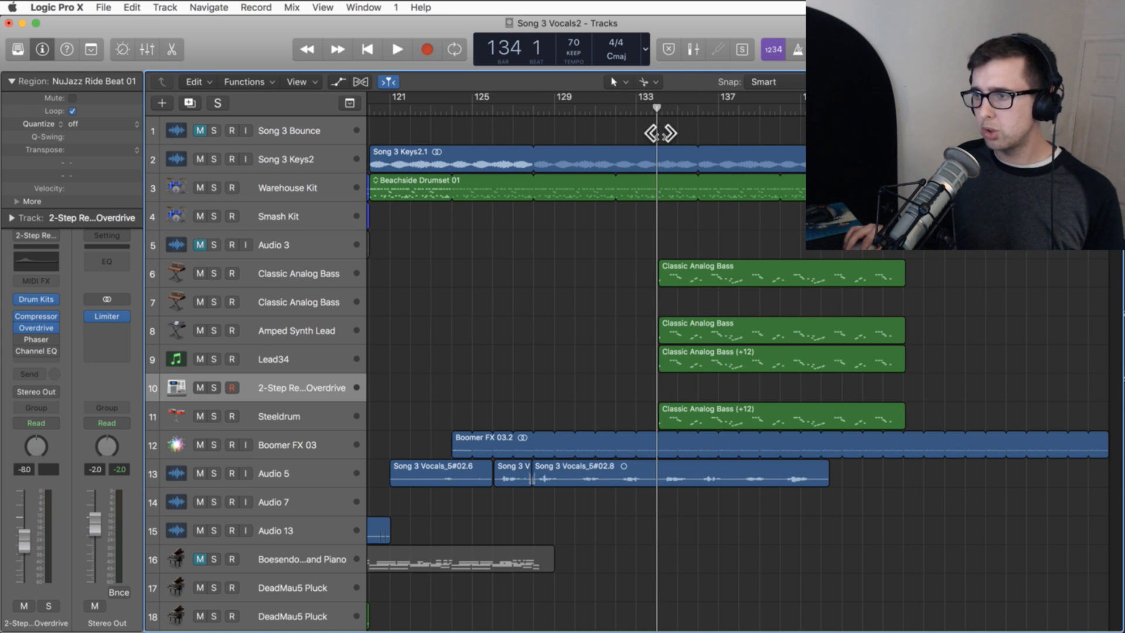
{"action": "key", "text": "super+v"}
{"action": "key", "text": "super+Right"}
{"action": "key", "text": "super+Right"}
{"action": "key", "text": "super+Right"}
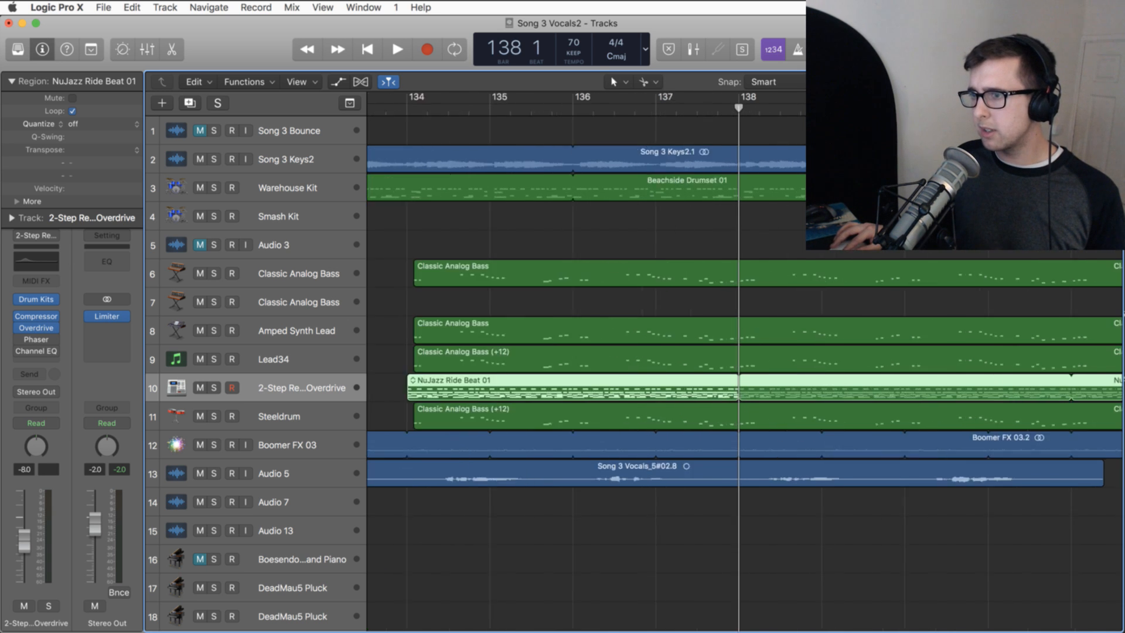
{"action": "scroll", "coordinate": [721, 241], "scroll_direction": "left", "scroll_amount": 14}
{"action": "scroll", "coordinate": [721, 242], "scroll_direction": "right", "scroll_amount": 2}
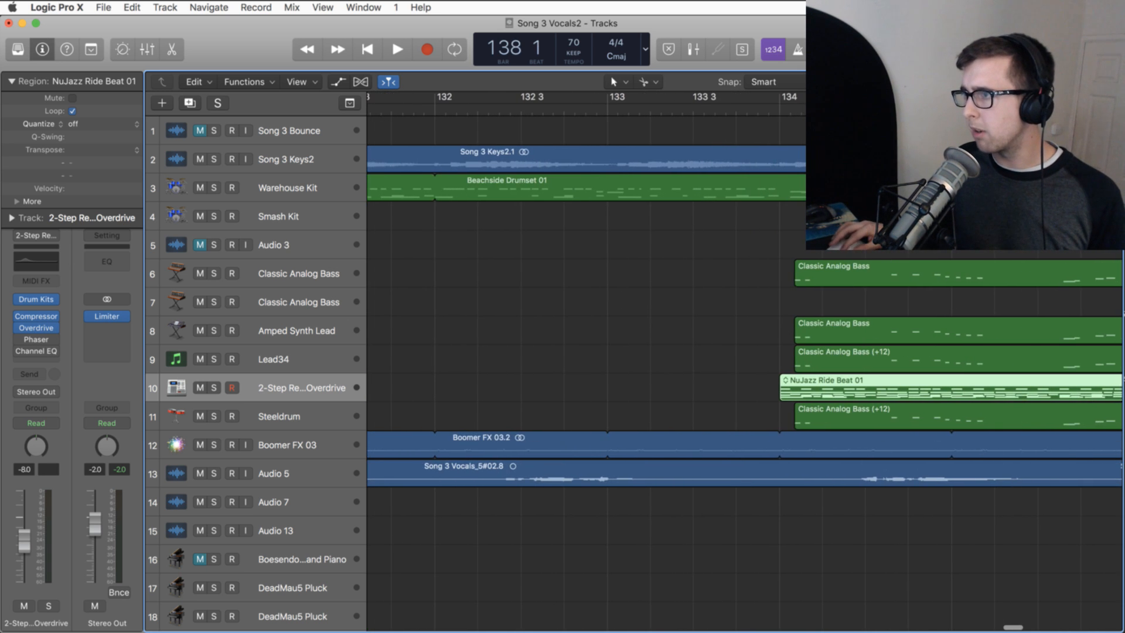
{"action": "key", "text": "super+Left"}
{"action": "key", "text": "super+Left"}
{"action": "key", "text": "super+Left"}
{"action": "left_click", "coordinate": [887, 282]}
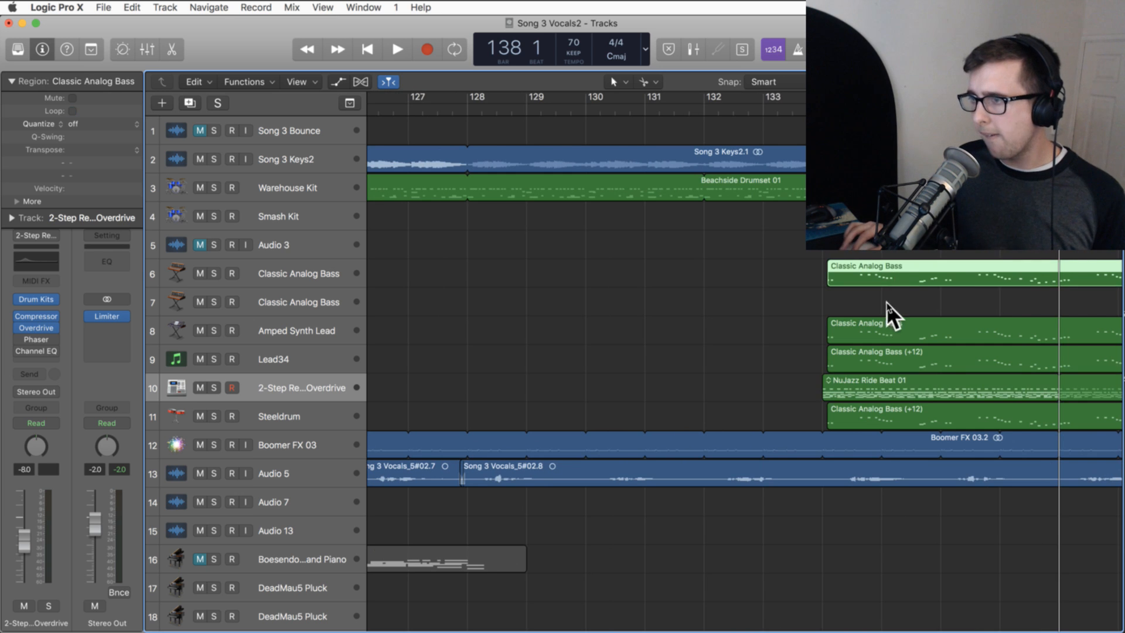
{"action": "left_click", "coordinate": [889, 327], "text": "super"}
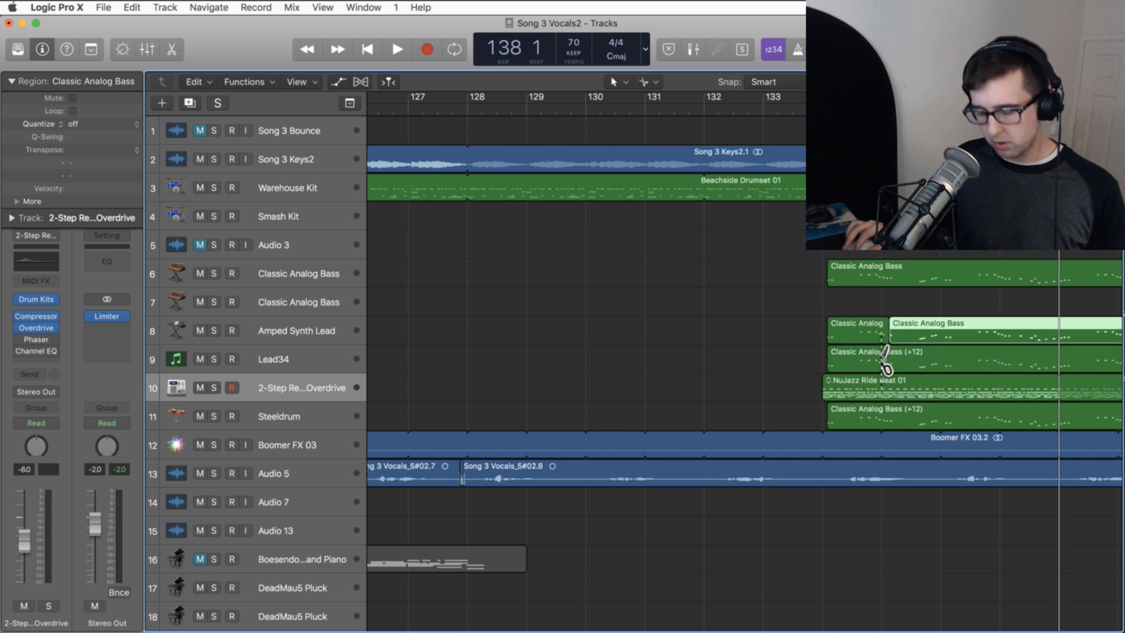
{"action": "left_click", "coordinate": [884, 270]}
{"action": "left_click", "coordinate": [883, 329]}
{"action": "left_click", "coordinate": [882, 358]}
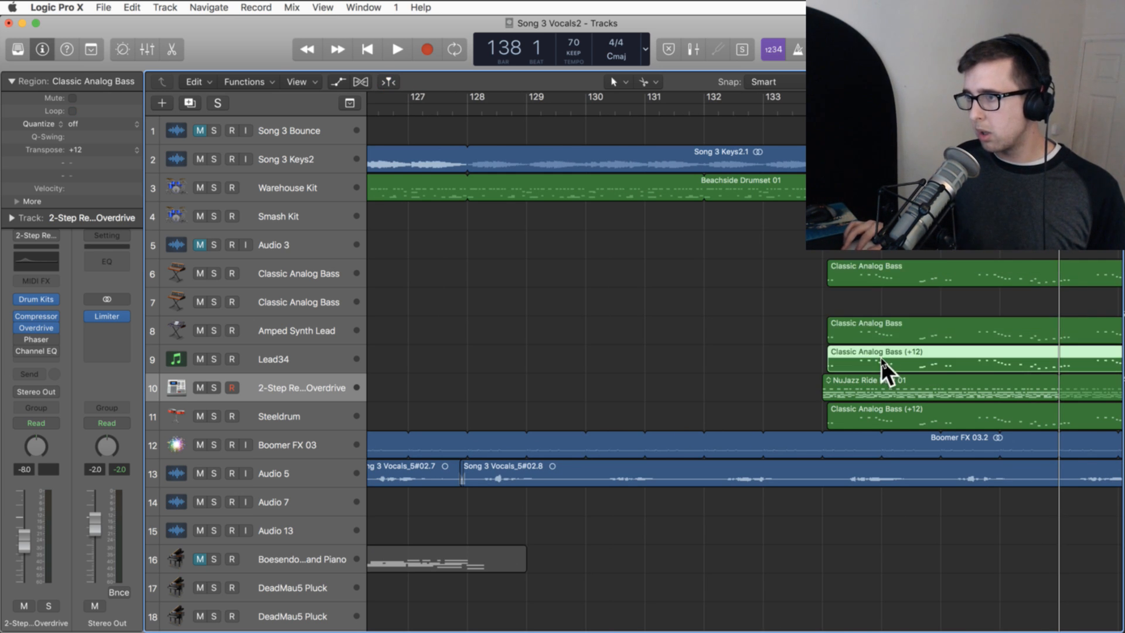
- Align the copied Classic Analog Bass, Amped Synth Lead, Lead34 and Steeldrum regions exactly with the start of bar 134
{"action": "left_click_drag", "start_coordinate": [764, 270], "coordinate": [859, 350]}
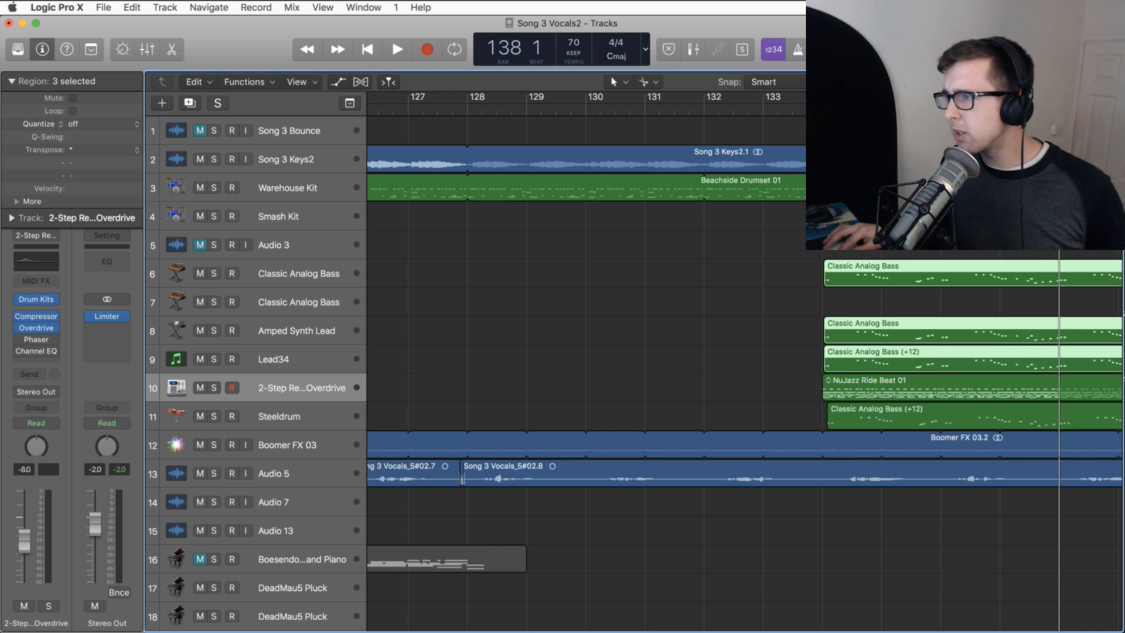
{"action": "key", "text": "super+Right"}
{"action": "key", "text": "super+Right"}
{"action": "key", "text": "super+Right"}
{"action": "key", "text": "super+Right"}
{"action": "scroll", "coordinate": [695, 239], "scroll_direction": "left", "scroll_amount": 10}
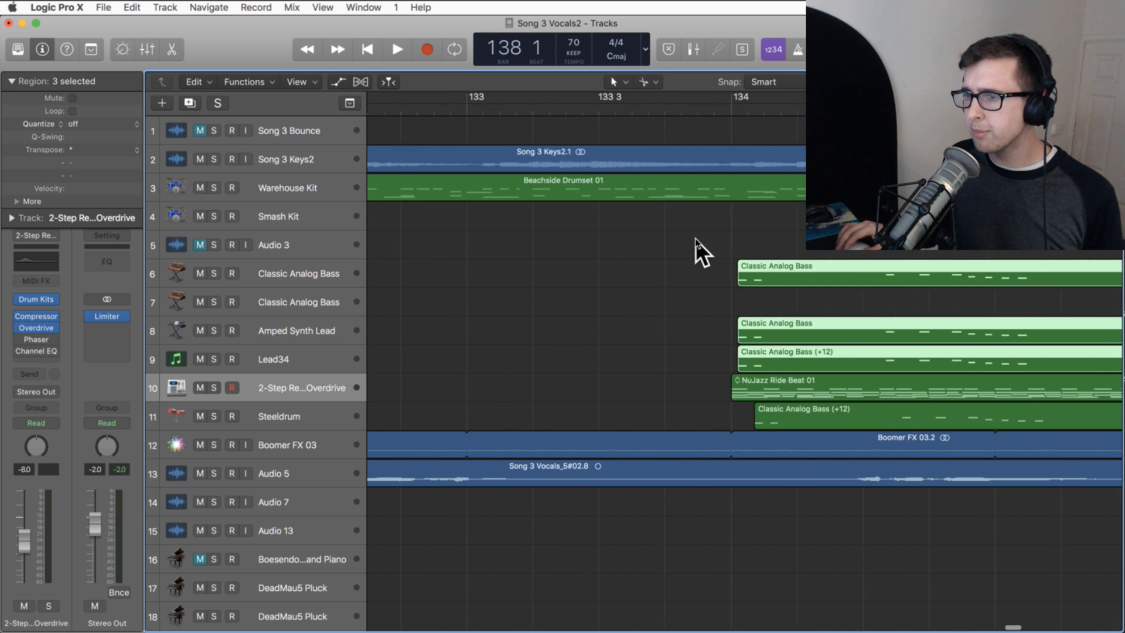
{"action": "left_click_drag", "start_coordinate": [810, 262], "coordinate": [803, 261]}
{"action": "left_click_drag", "start_coordinate": [775, 414], "coordinate": [767, 412]}
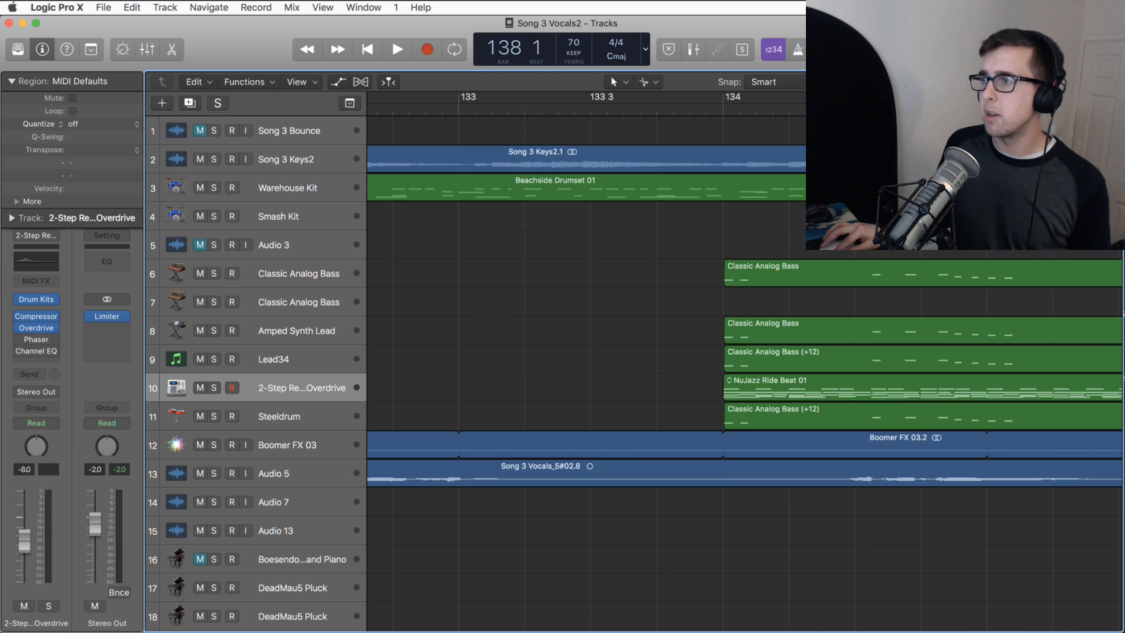
{"action": "key", "text": "super+Left"}
{"action": "key", "text": "super+Left"}
{"action": "key", "text": "super+Left"}
{"action": "key", "text": "super+Left"}
{"action": "key", "text": "super+Left"}
{"action": "key", "text": "super+Left"}
{"action": "key", "text": "super+Left"}
{"action": "key", "text": "super+Left"}
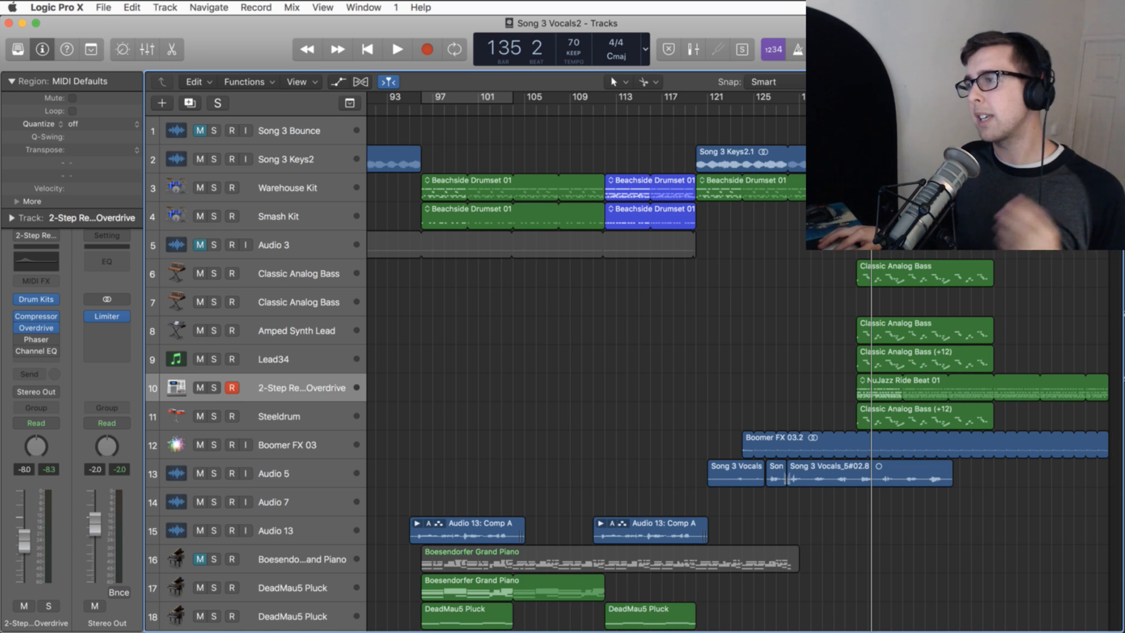
{"action": "key", "text": "super+Left"}
{"action": "key", "text": "super+Right"}
{"action": "key", "text": "super+Right"}
{"action": "key", "text": "super+Right"}
{"action": "key", "text": "super+Right"}
{"action": "key", "text": "super+Right"}
{"action": "key", "text": "super+Right"}
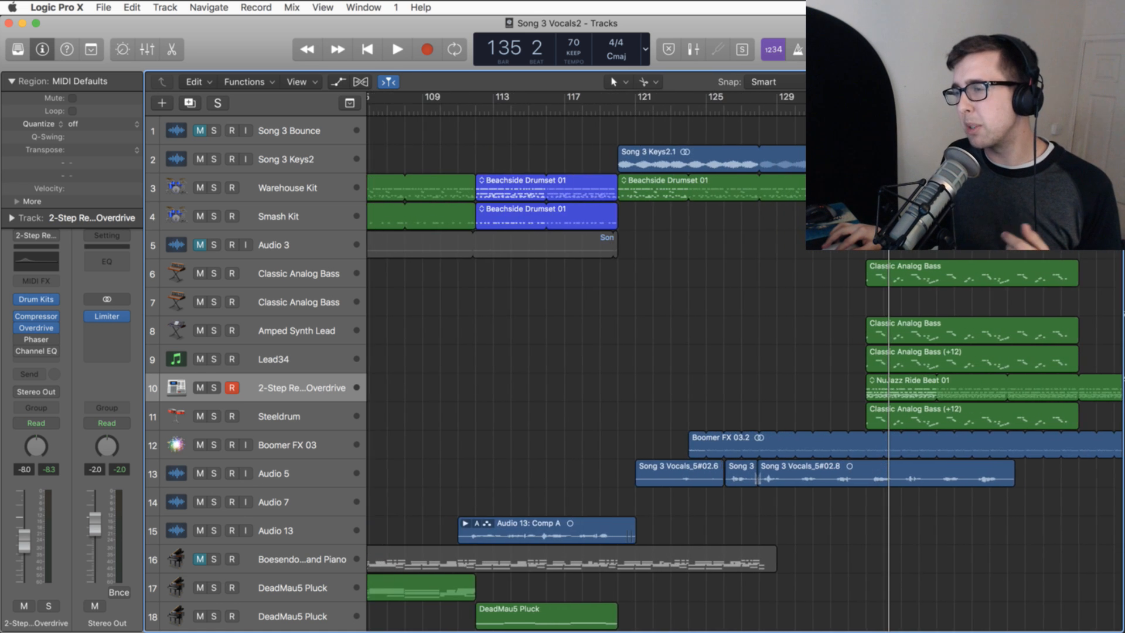
{"action": "scroll", "coordinate": [878, 251], "scroll_direction": "right", "scroll_amount": 5}
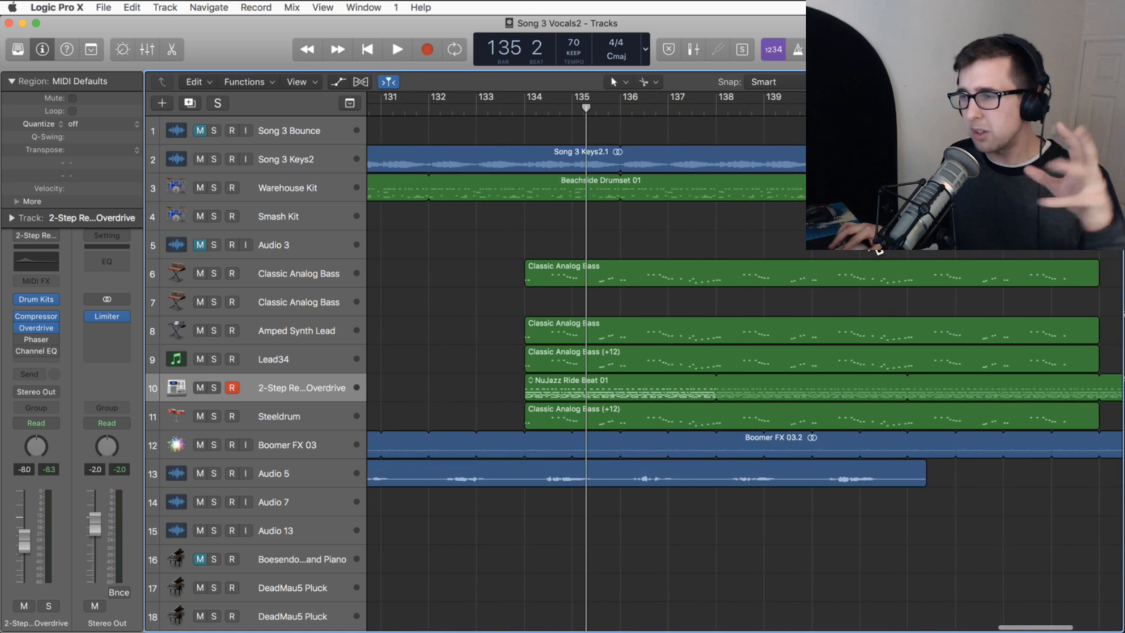
{"action": "scroll", "coordinate": [733, 235], "scroll_direction": "right", "scroll_amount": 3}
{"action": "scroll", "coordinate": [691, 244], "scroll_direction": "left", "scroll_amount": 3}
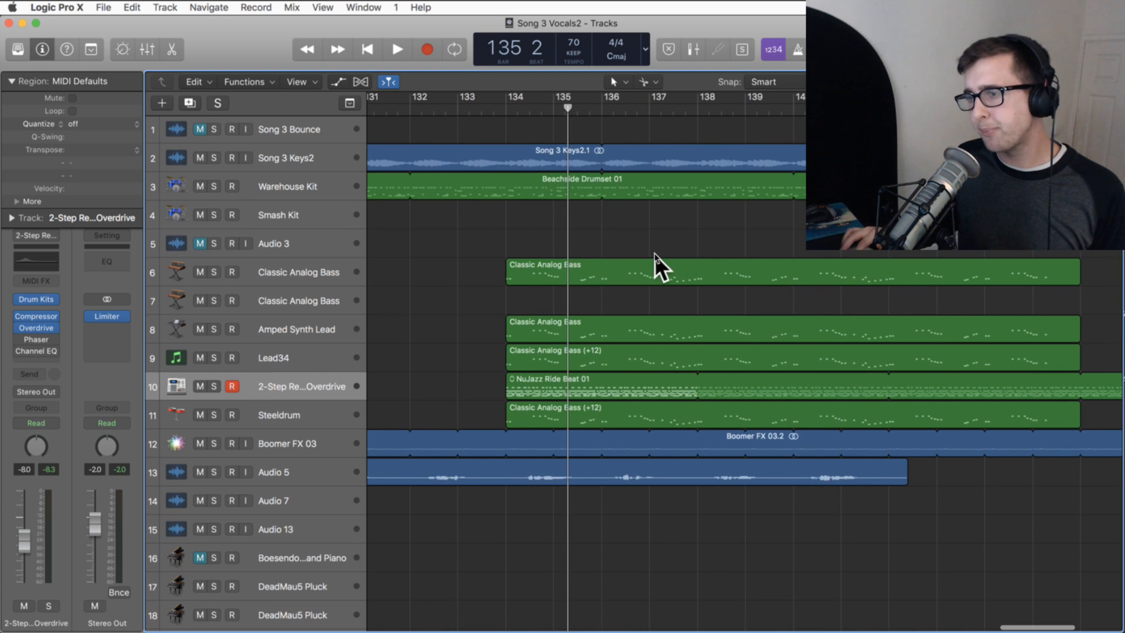
{"action": "scroll", "coordinate": [664, 269], "scroll_direction": "down", "scroll_amount": 5}
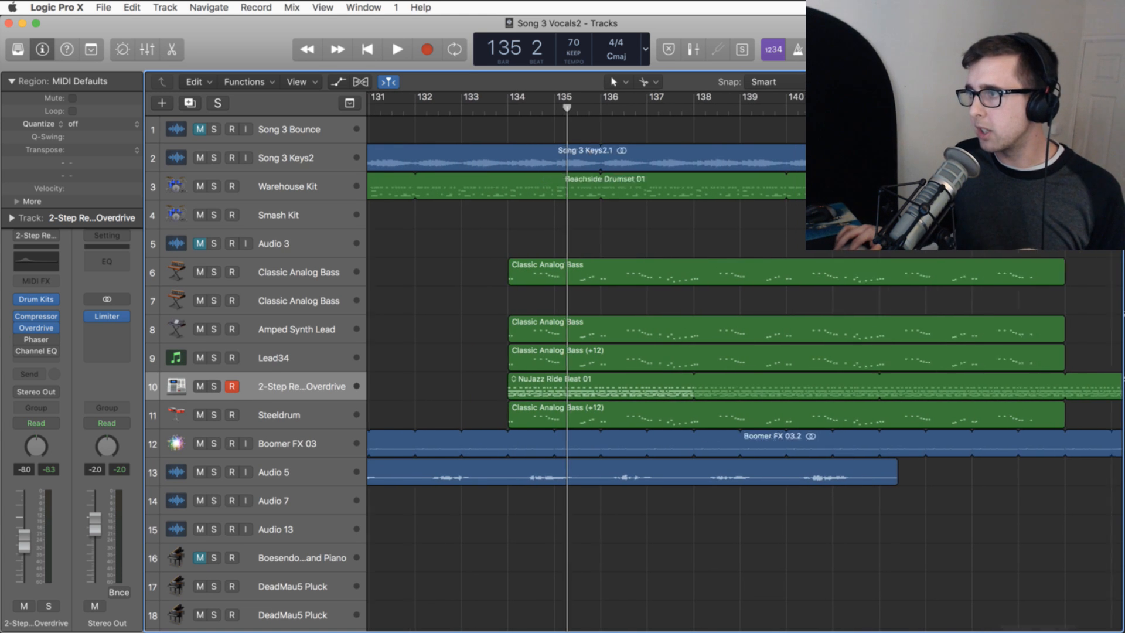
- Duplicate each of the bar 134 bass, Amped Synth Lead, Lead34 and Steeldrum regions directly after its original
{"action": "left_click", "coordinate": [637, 276]}
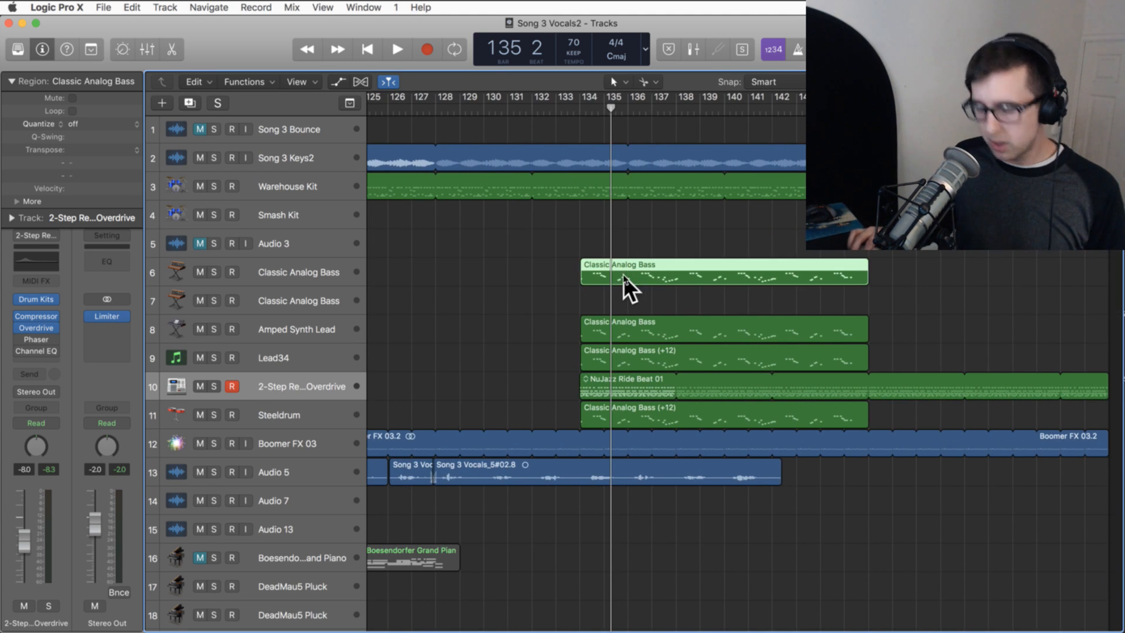
{"action": "left_click_drag", "start_coordinate": [621, 262], "coordinate": [912, 272]}
{"action": "left_click", "coordinate": [635, 319]}
{"action": "left_click_drag", "start_coordinate": [636, 319], "coordinate": [908, 326]}
{"action": "left_click", "coordinate": [748, 356]}
{"action": "left_click_drag", "start_coordinate": [693, 351], "coordinate": [960, 347]}
{"action": "left_click", "coordinate": [676, 414]}
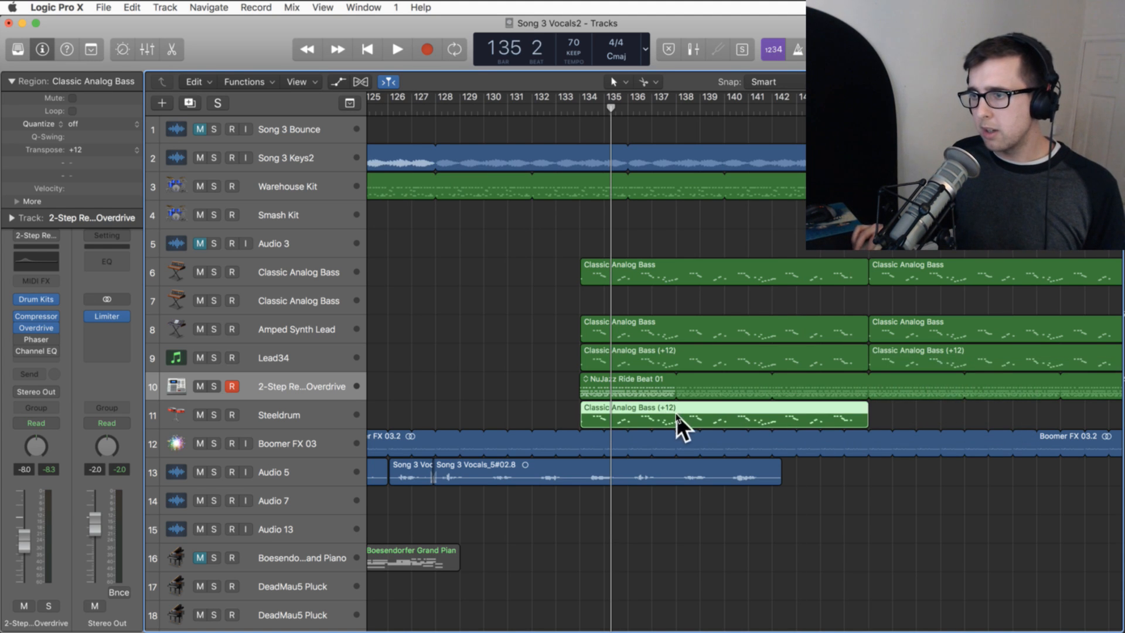
{"action": "left_click_drag", "start_coordinate": [647, 405], "coordinate": [911, 429]}
- Colour the bar 134 Classic Analog Bass, Amped Synth Lead and Lead34 regions light turquoise and the Steeldrum region dark teal
{"action": "left_click_drag", "start_coordinate": [543, 275], "coordinate": [603, 350]}
{"action": "key", "text": "alt+c"}
{"action": "left_click", "coordinate": [673, 507]}
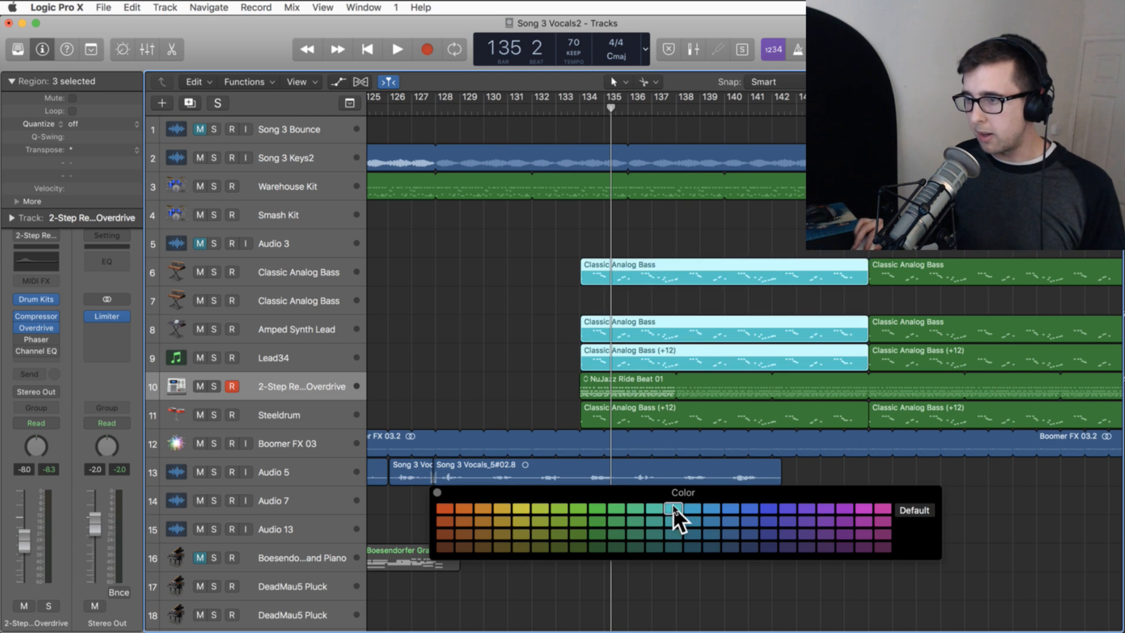
{"action": "left_click", "coordinate": [642, 421]}
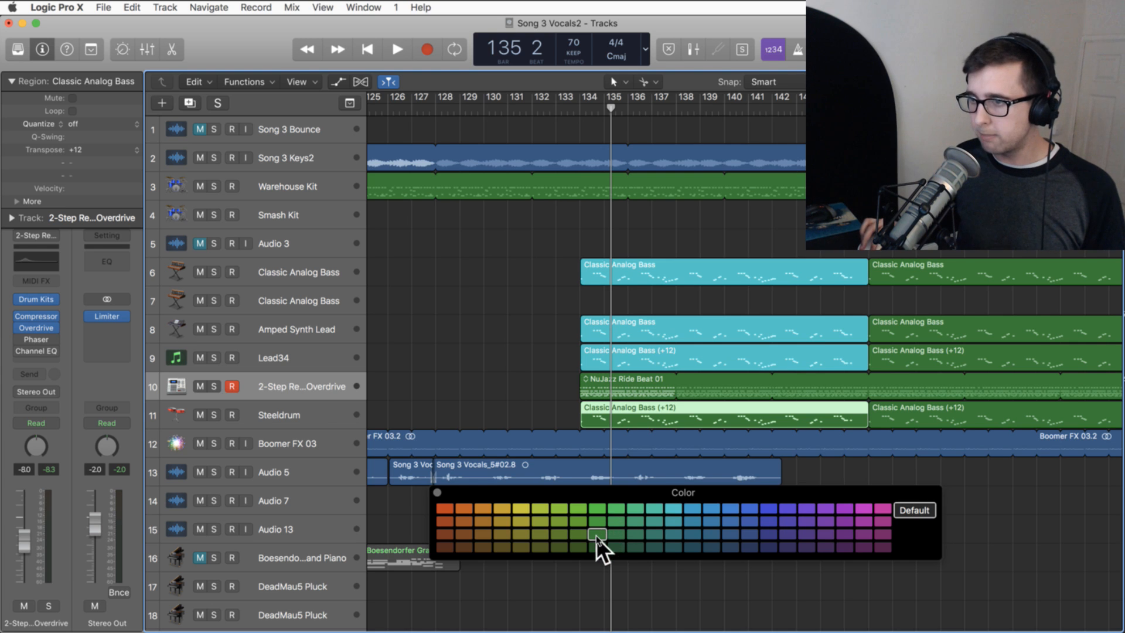
{"action": "left_click", "coordinate": [522, 410]}
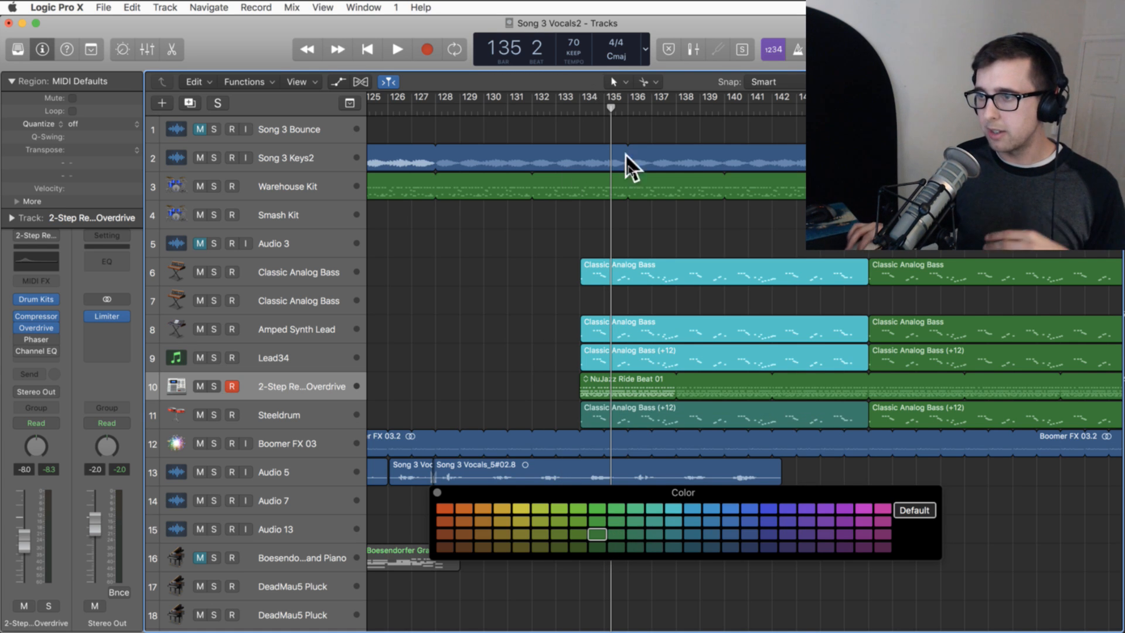
- Listen to the ending's entry from bar 134 and place the playhead at bar 134 beat 2
{"action": "left_click_drag", "start_coordinate": [610, 108], "coordinate": [581, 107]}
{"action": "key", "text": "space"}
{"action": "key", "text": "super+Right"}
{"action": "key", "text": "super+Right"}
{"action": "key", "text": "super+Right"}
{"action": "key", "text": "super+Right"}
{"action": "key", "text": "super+Right"}
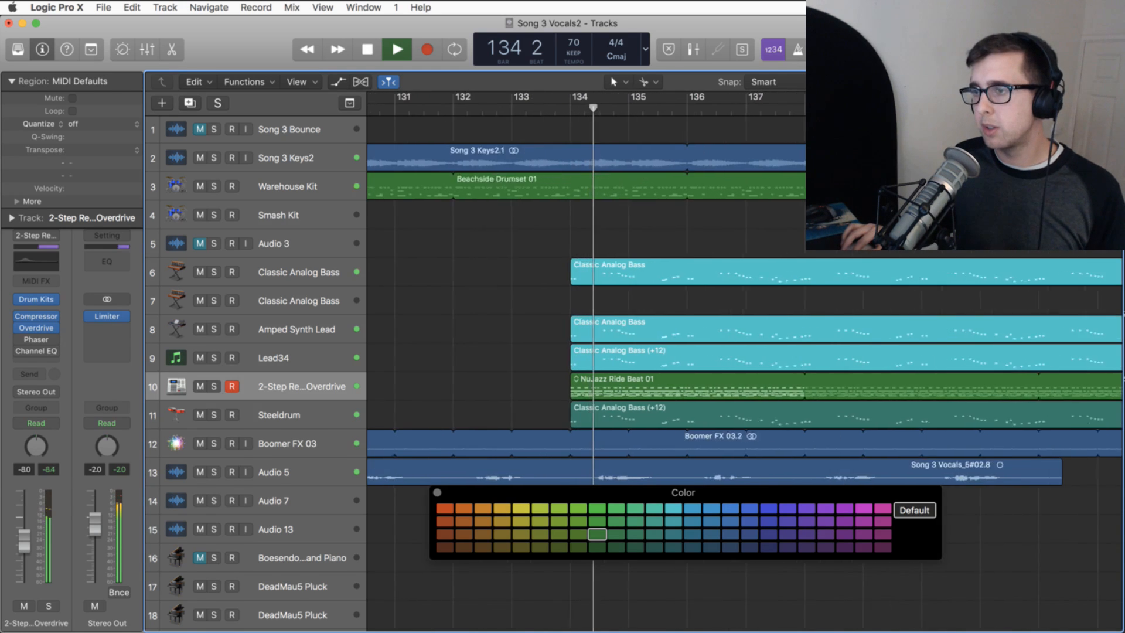
{"action": "key", "text": "super+Right"}
{"action": "key", "text": "super+Right"}
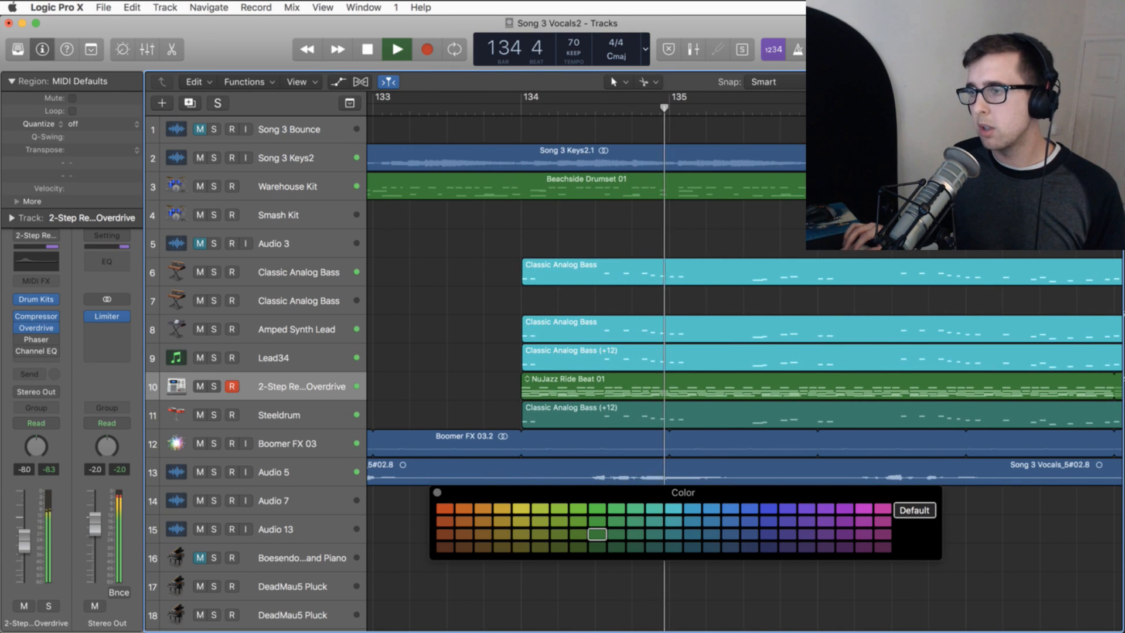
{"action": "key", "text": "space"}
{"action": "left_click_drag", "start_coordinate": [572, 113], "coordinate": [560, 115]}
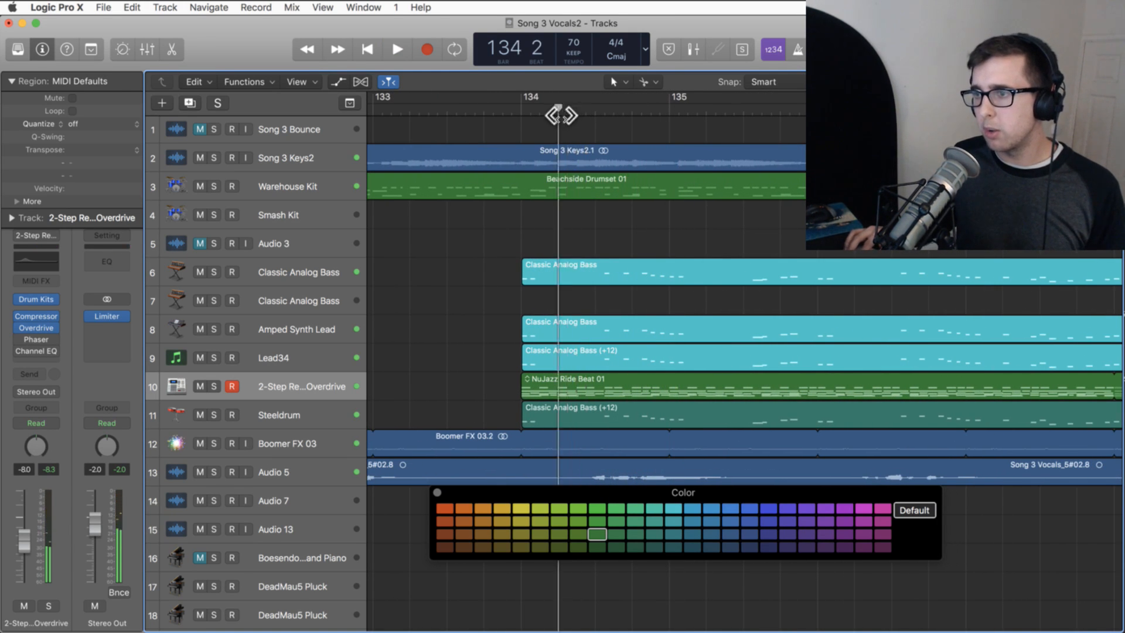
- Move the Steeldrum track above the 2-Step overdrive drum track and split its bar 134 region at beat 2
{"action": "left_click_drag", "start_coordinate": [572, 265], "coordinate": [576, 355]}
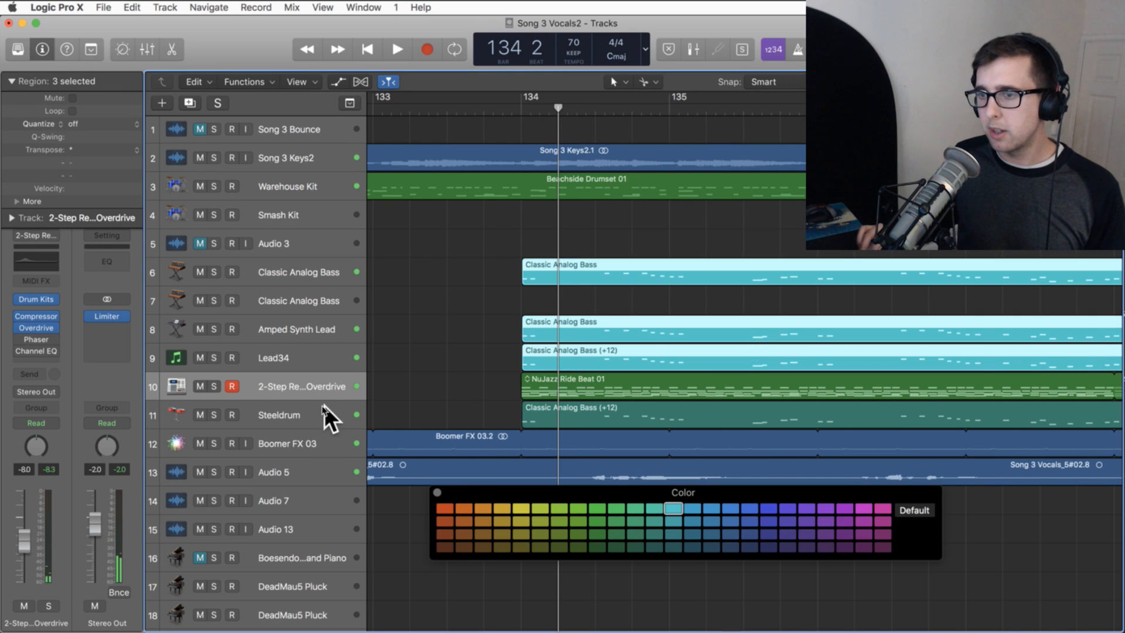
{"action": "left_click_drag", "start_coordinate": [279, 414], "coordinate": [357, 375]}
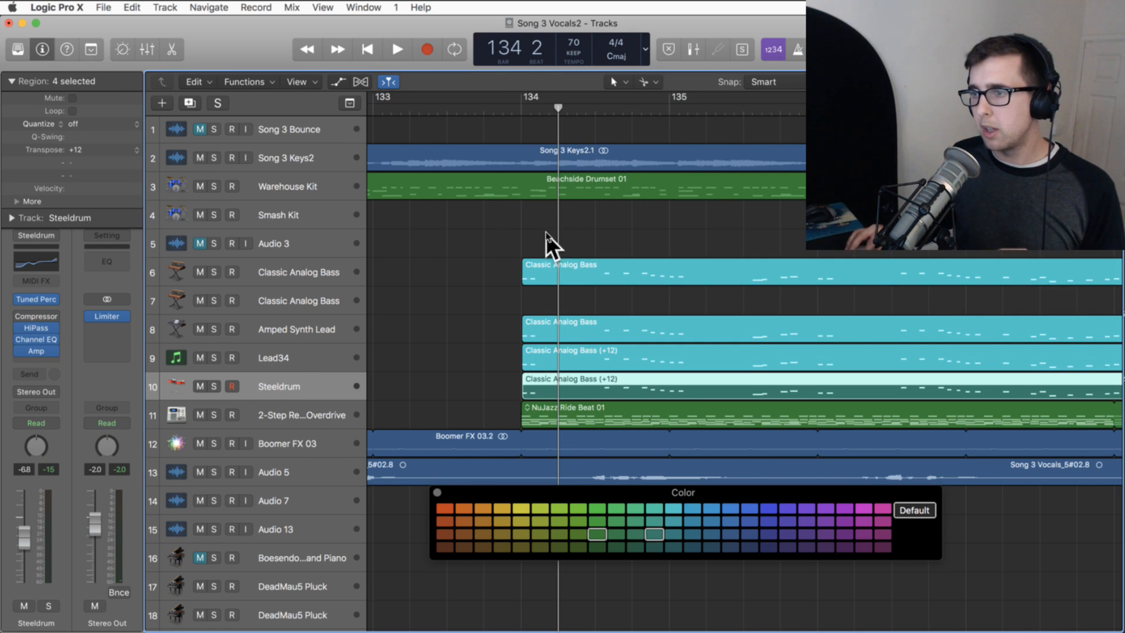
{"action": "left_click", "coordinate": [559, 391], "text": "super"}
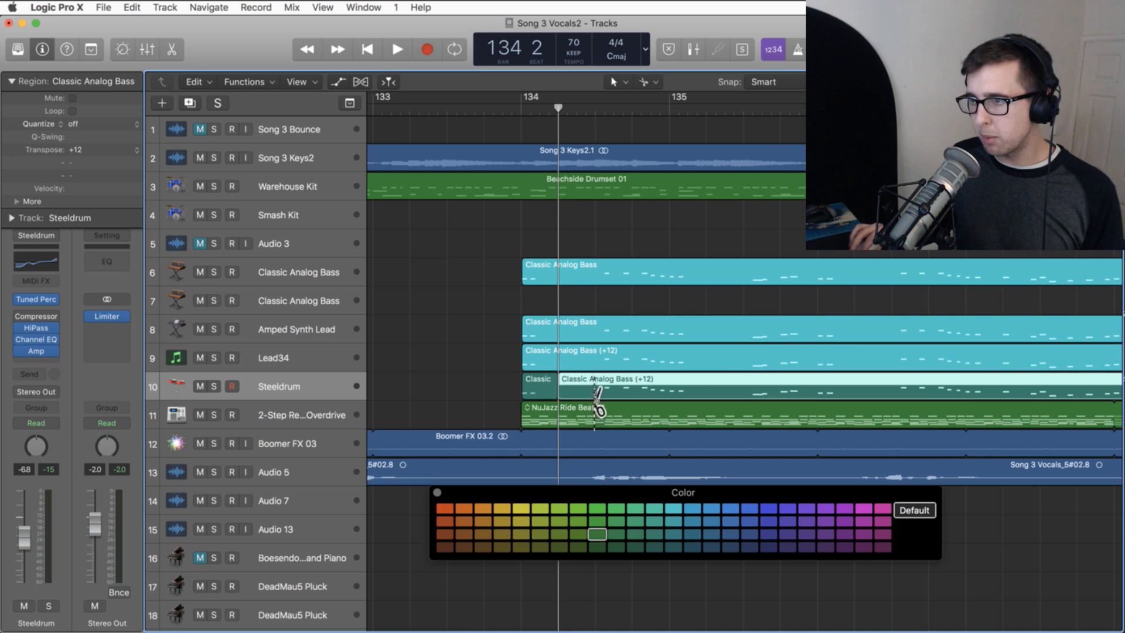
{"action": "left_click", "coordinate": [669, 389], "text": "super"}
{"action": "key", "text": "super+z"}
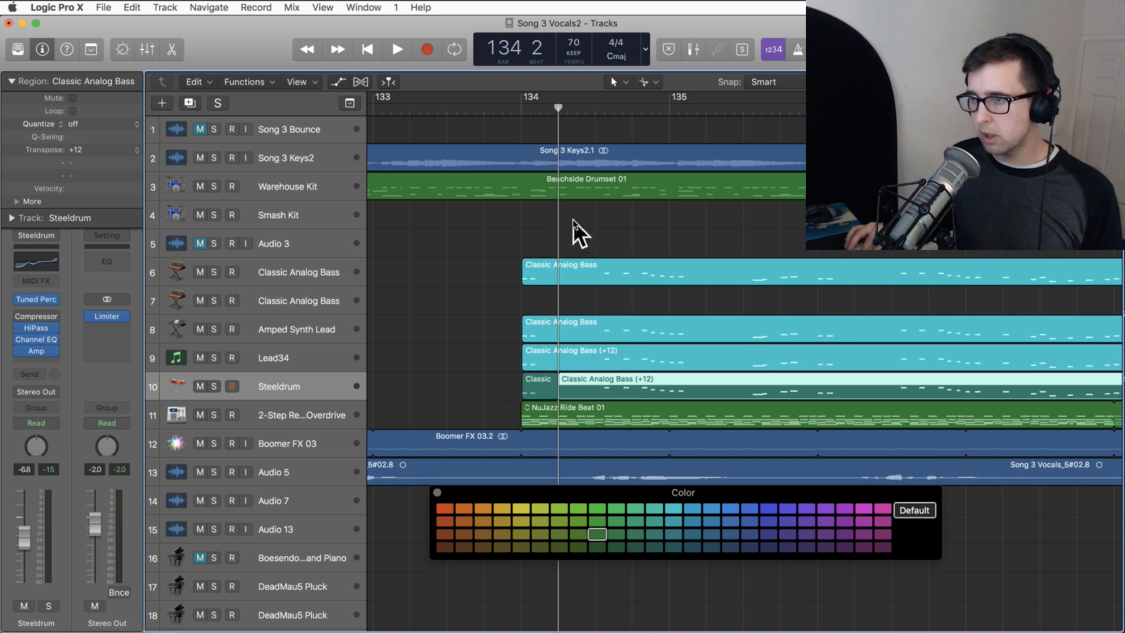
- Cut the turquoise bass, Amped Synth Lead and Lead34 regions at bar 134 beat 2 and bar 135, removing the section between
{"action": "left_click_drag", "start_coordinate": [573, 221], "coordinate": [690, 387]}
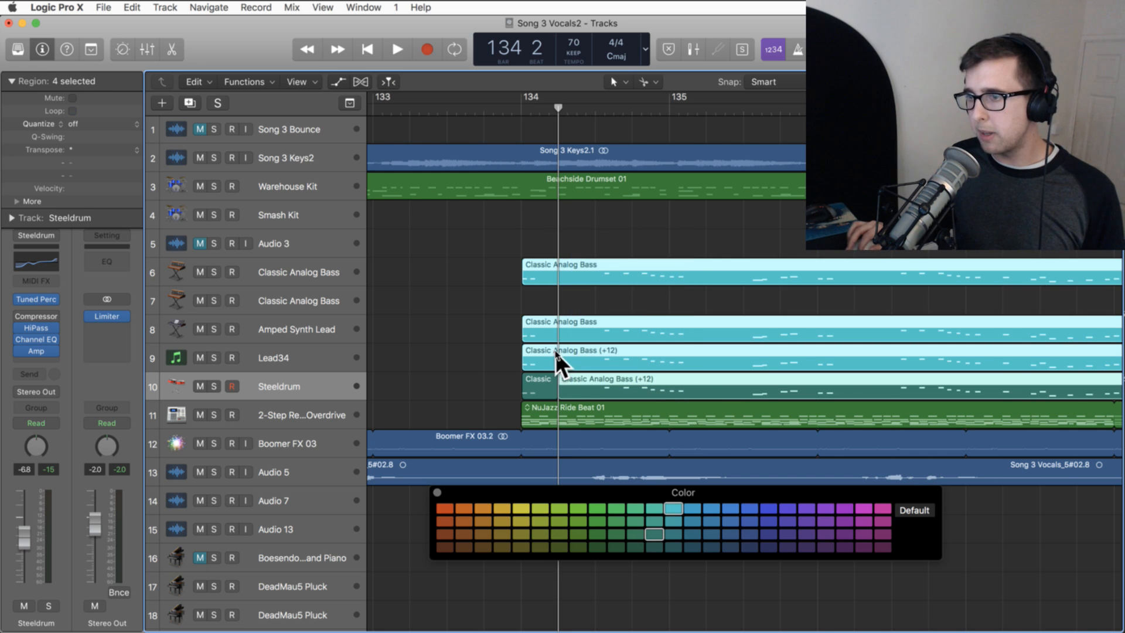
{"action": "left_click", "coordinate": [559, 384], "text": "super"}
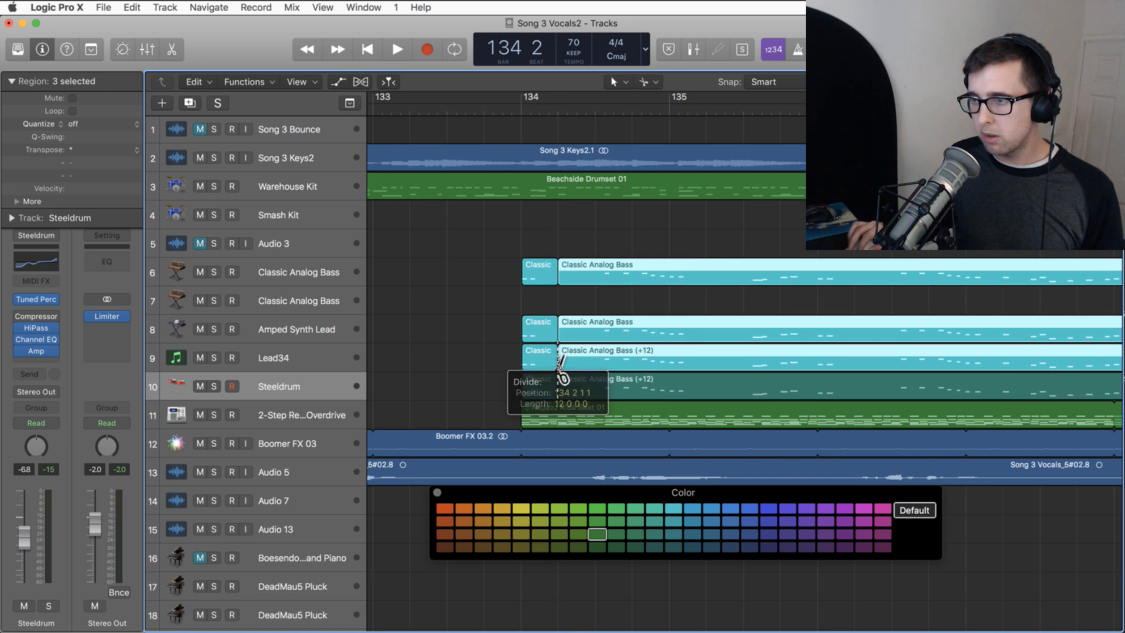
{"action": "left_click", "coordinate": [668, 368], "text": "super"}
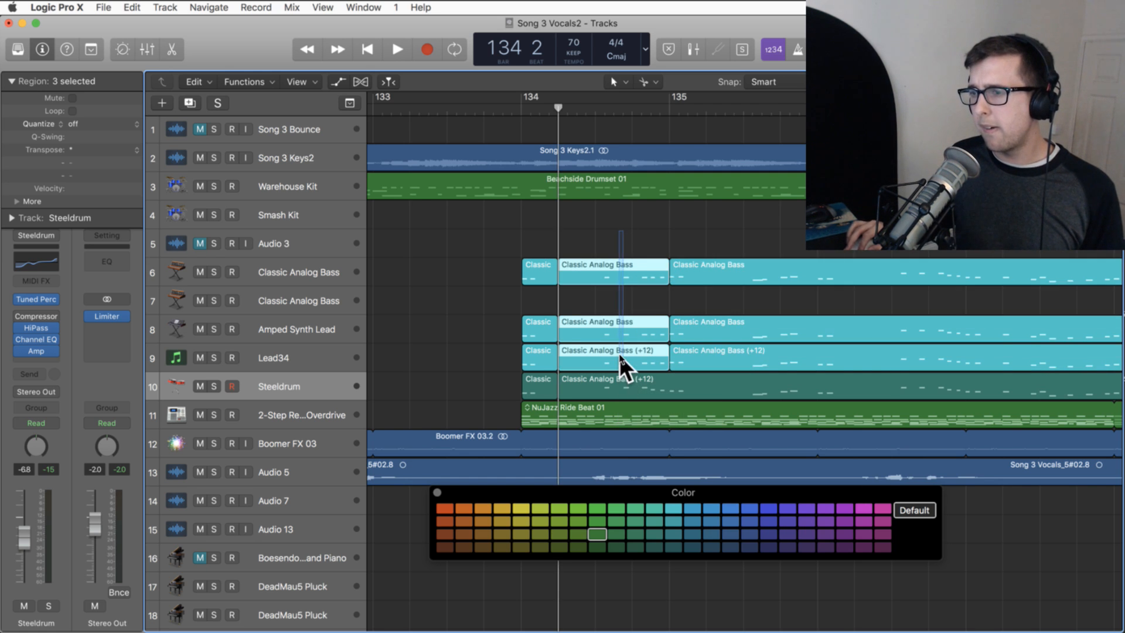
{"action": "key", "text": "Delete"}
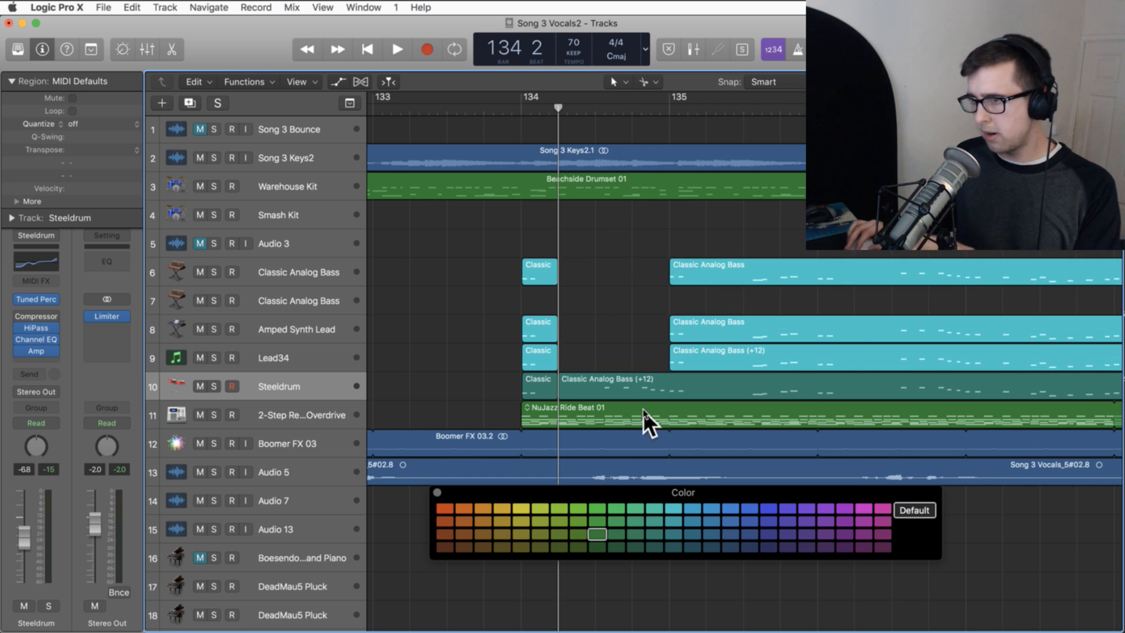
- Split the Steeldrum region at bar 135 and delete the section between bar 134 beat 2 and bar 135
{"action": "left_click", "coordinate": [670, 388], "text": "super"}
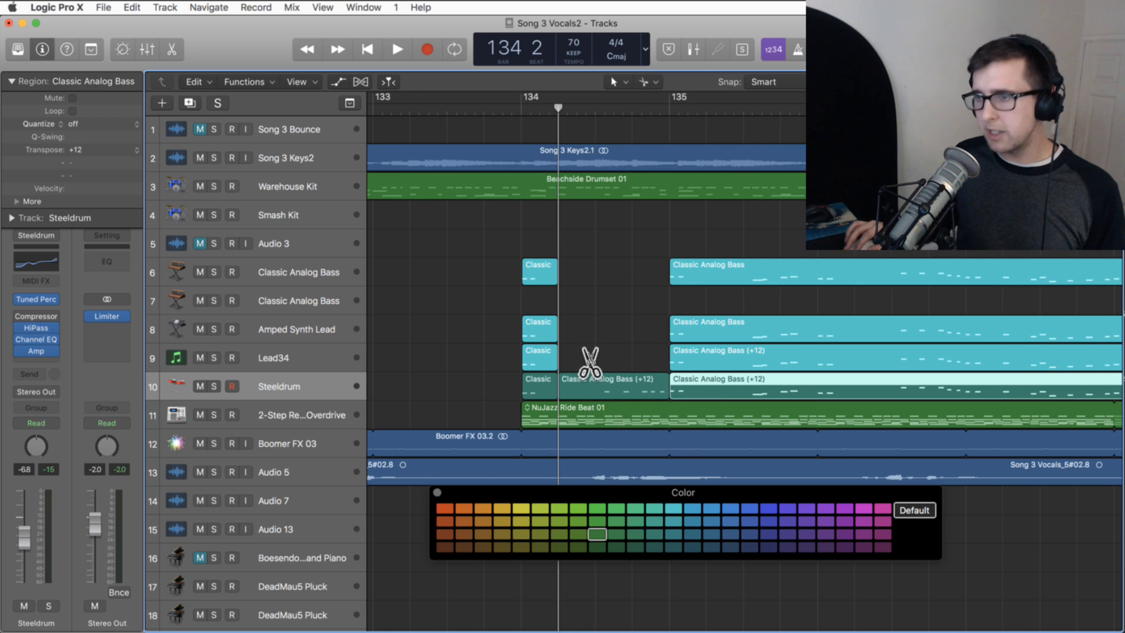
{"action": "left_click", "coordinate": [586, 378]}
{"action": "key", "text": "Delete"}
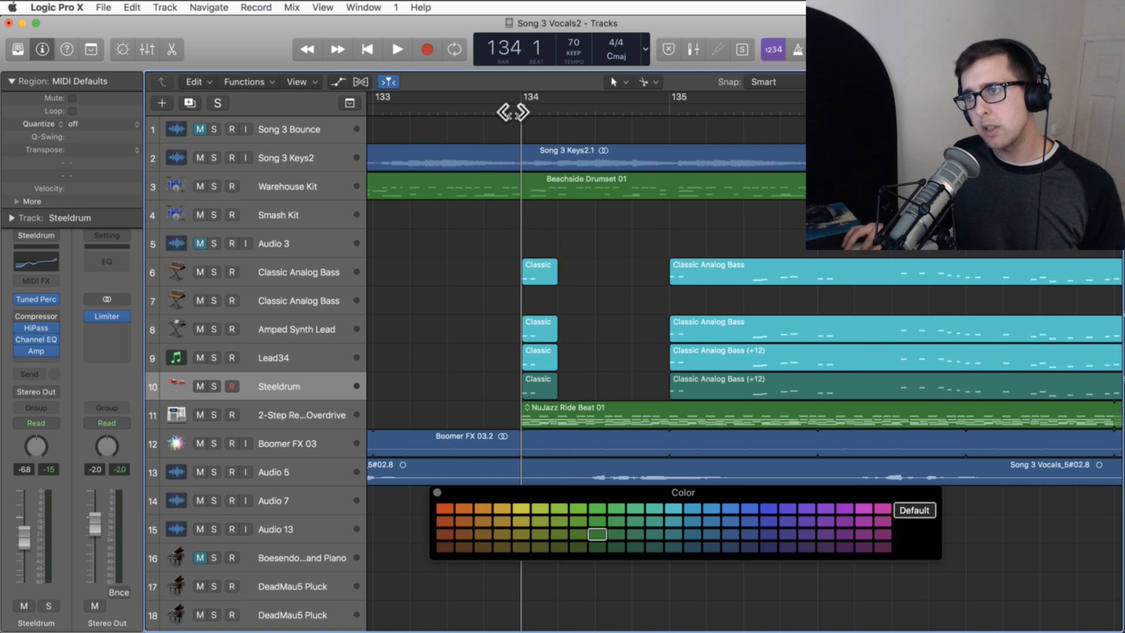
- Play the ending from bar 134 through bar 135 to check how the bass and leads re-enter
{"action": "key", "text": "space"}
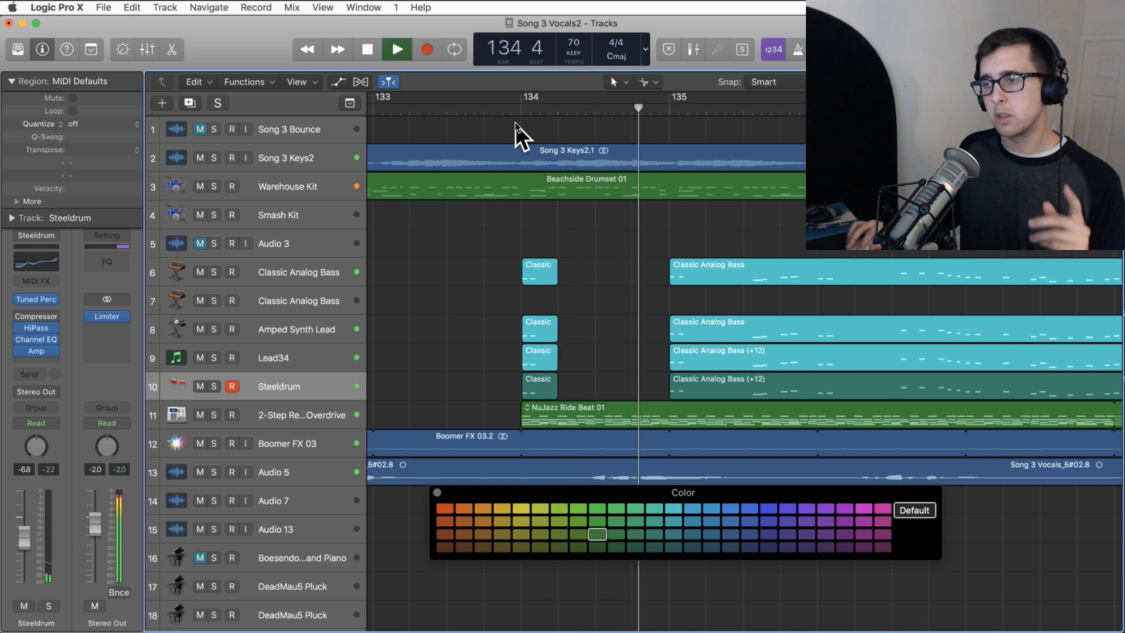
{"action": "scroll", "coordinate": [551, 126], "scroll_direction": "right", "scroll_amount": 5}
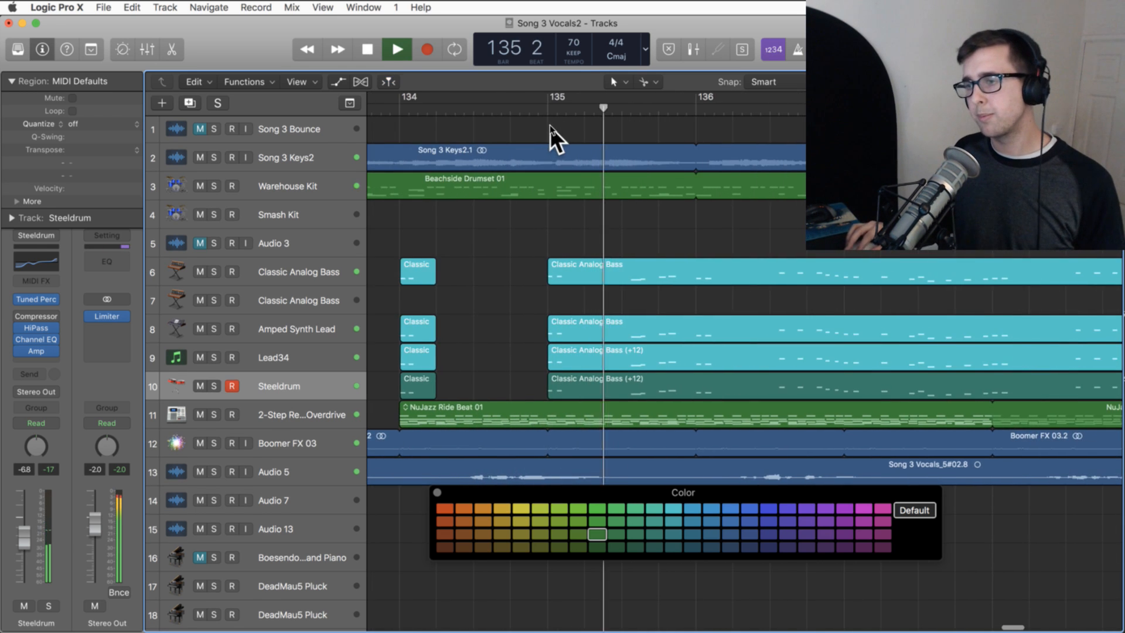
{"action": "scroll", "coordinate": [551, 125], "scroll_direction": "right", "scroll_amount": 2}
{"action": "scroll", "coordinate": [551, 125], "scroll_direction": "left", "scroll_amount": 3}
{"action": "key", "text": "space"}
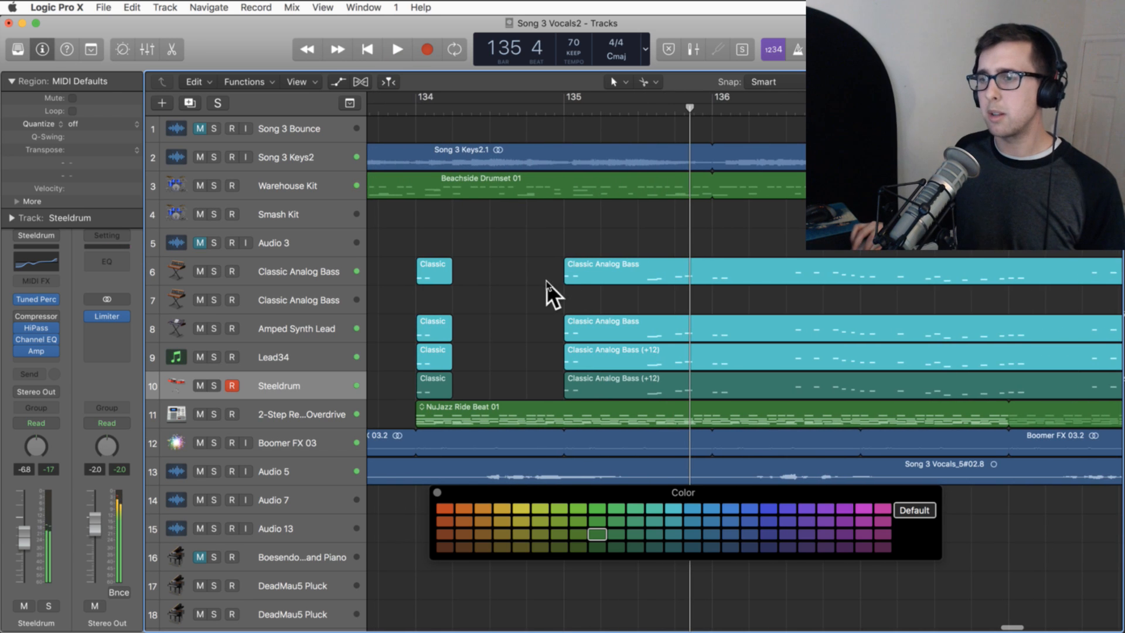
- Trim the starts of the long turquoise bass, Amped Synth Lead, Lead34 and Steeldrum regions from bar 135 to bar 135 beat 3
{"action": "left_click_drag", "start_coordinate": [568, 278], "coordinate": [645, 286]}
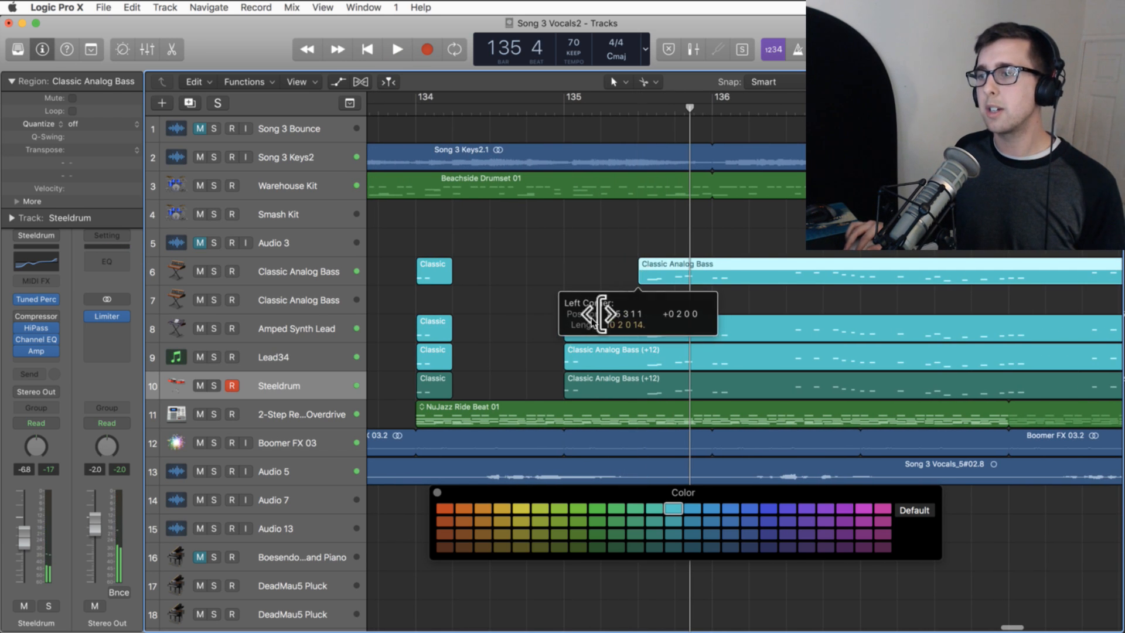
{"action": "left_click_drag", "start_coordinate": [566, 332], "coordinate": [638, 332]}
{"action": "left_click", "coordinate": [566, 355]}
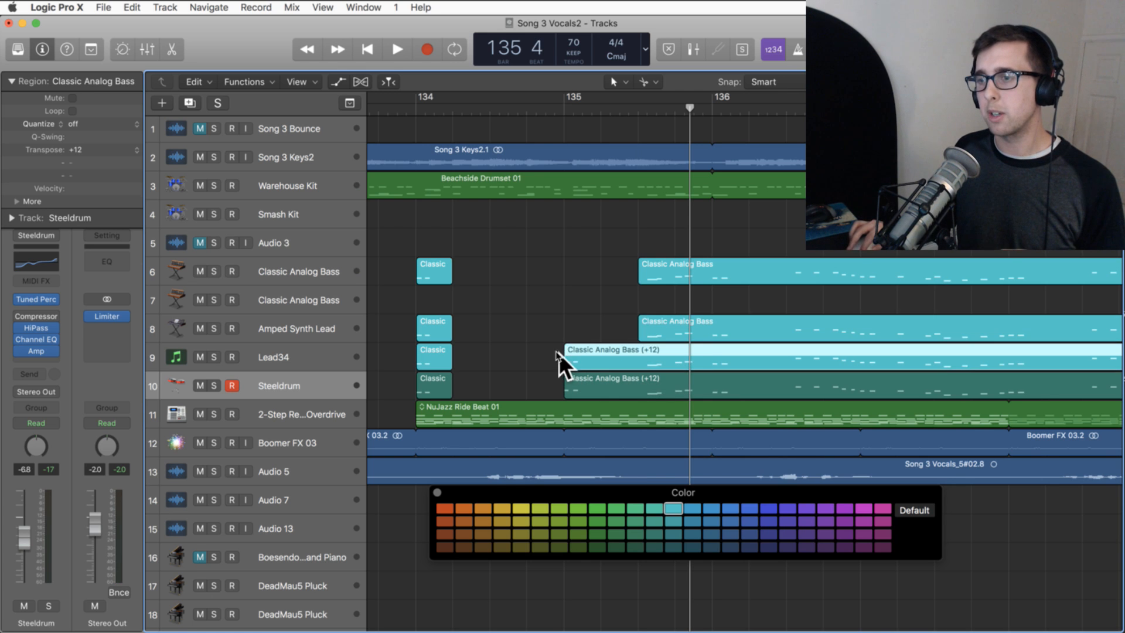
{"action": "left_click_drag", "start_coordinate": [580, 362], "coordinate": [638, 364]}
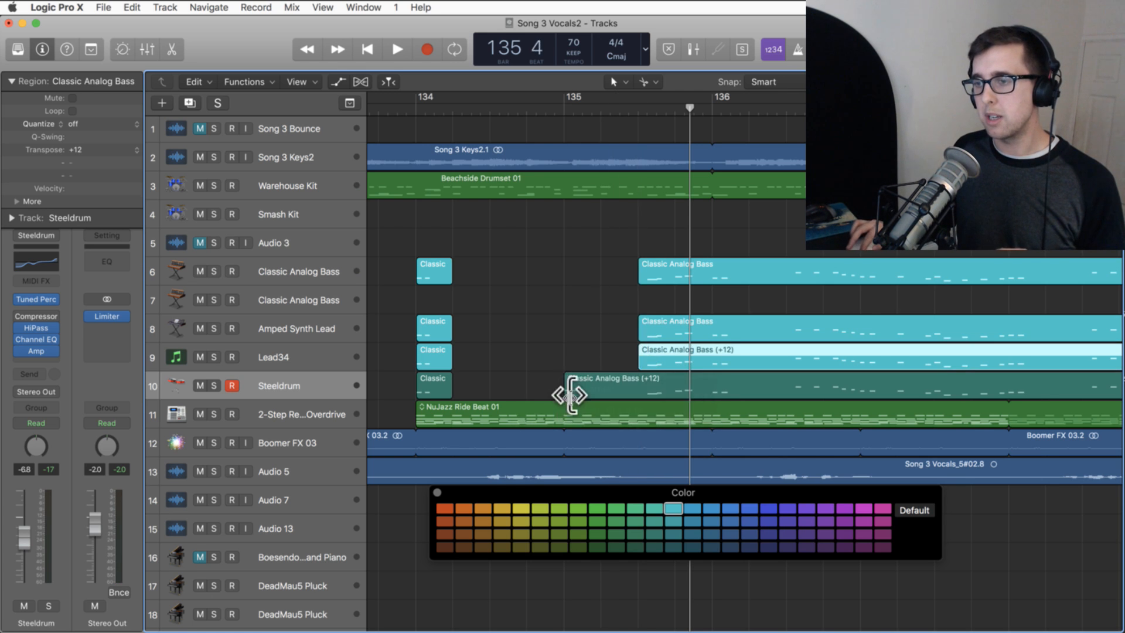
{"action": "left_click_drag", "start_coordinate": [568, 390], "coordinate": [638, 390]}
{"action": "left_click", "coordinate": [502, 381]}
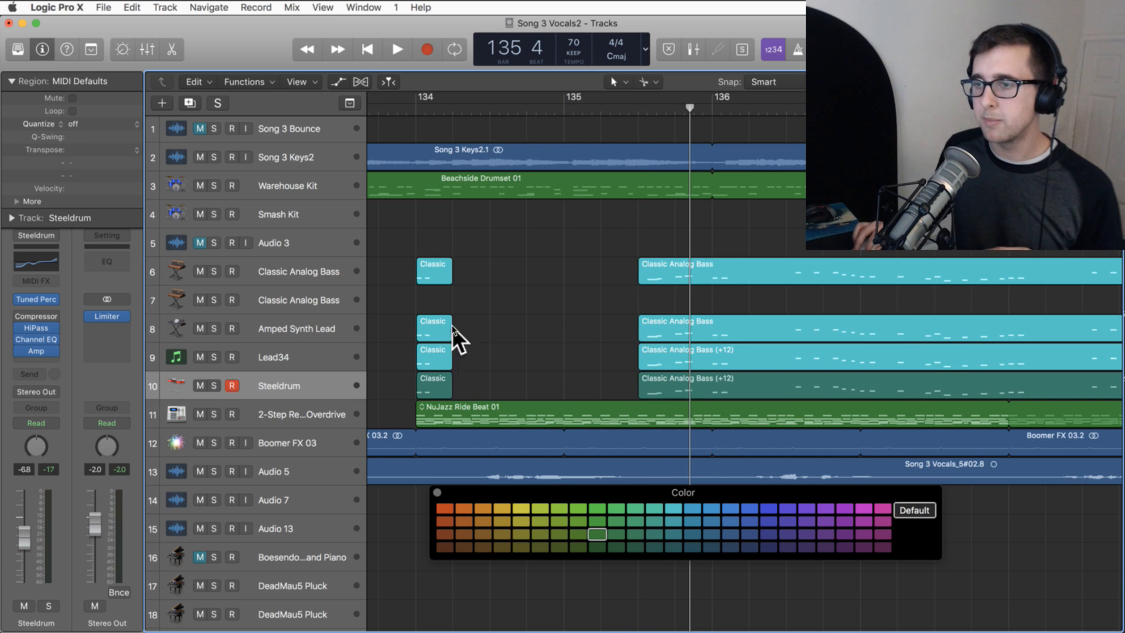
- Select the four short regions at bar 134 and play the passage from just before them
{"action": "left_click_drag", "start_coordinate": [452, 326], "coordinate": [447, 367]}
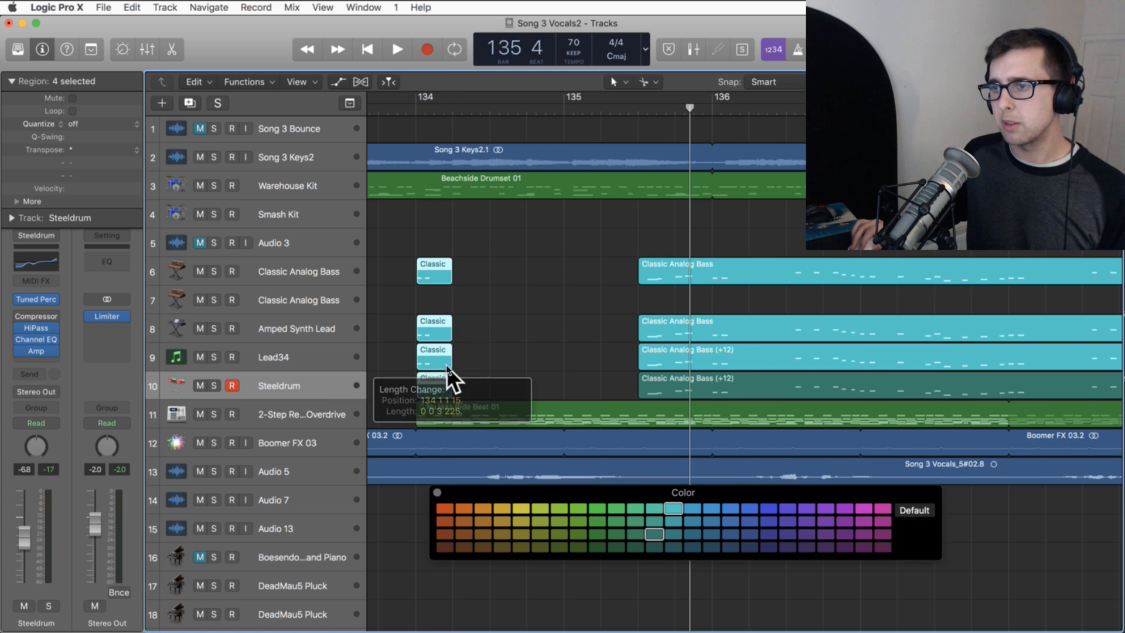
{"action": "left_click", "coordinate": [409, 110]}
{"action": "key", "text": "space"}
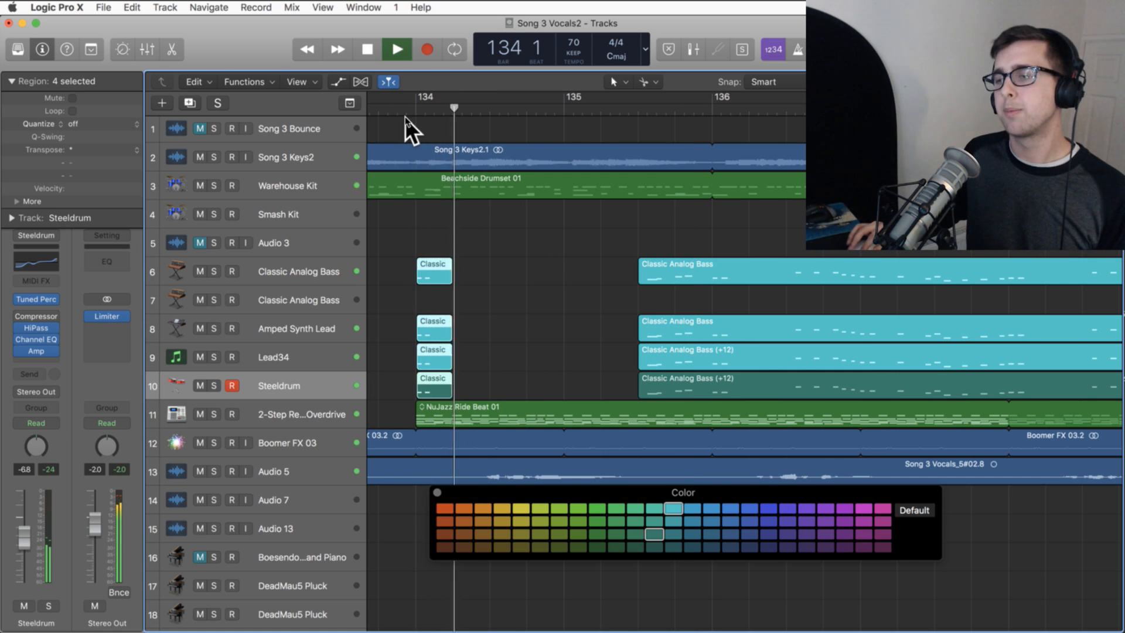
{"action": "key", "text": "space"}
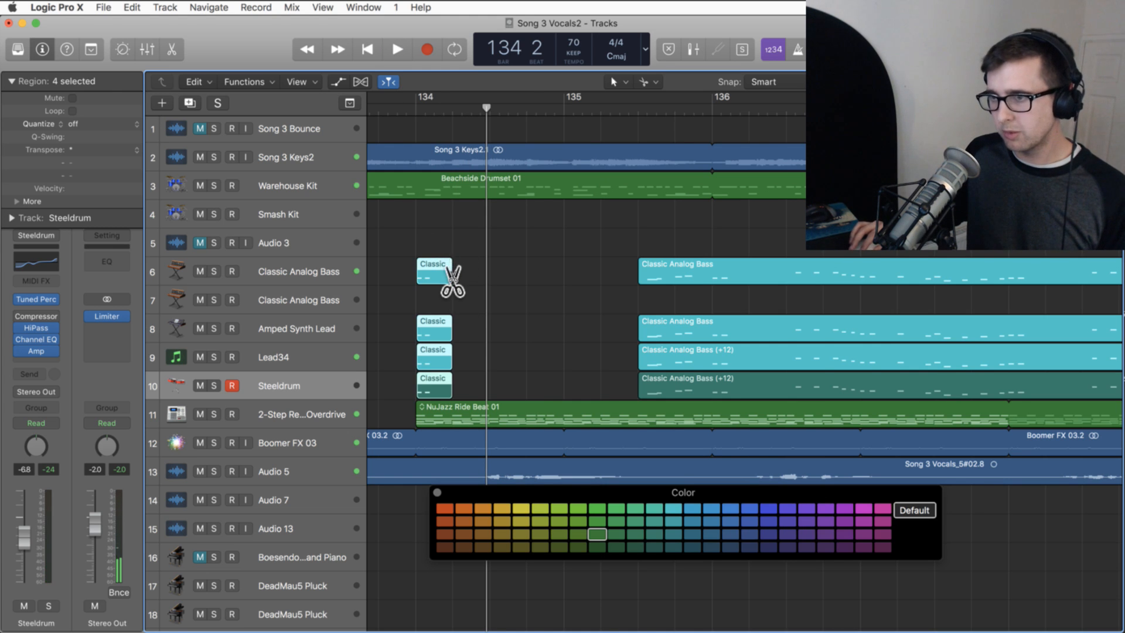
- Undo the start trims on the four long regions, keeping the gap between bar 134 beat 2 and bar 135
{"action": "key", "text": "super+z"}
{"action": "key", "text": "super+z"}
{"action": "key", "text": "super+z"}
{"action": "key", "text": "super+z"}
{"action": "key", "text": "super+z"}
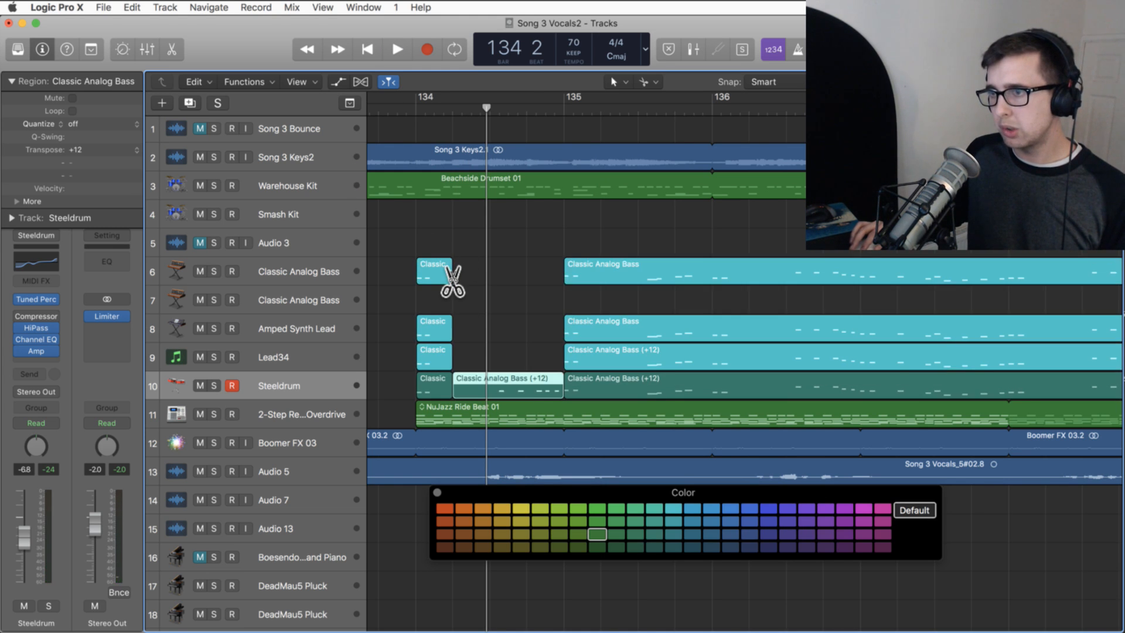
{"action": "key", "text": "super+z"}
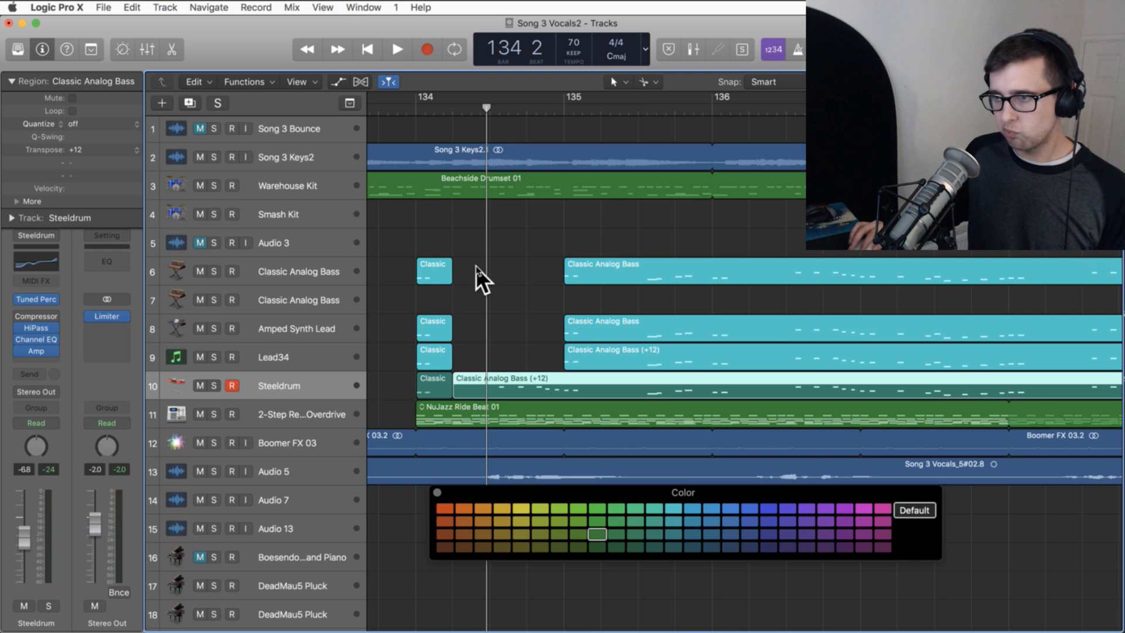
{"action": "key", "text": "super+z"}
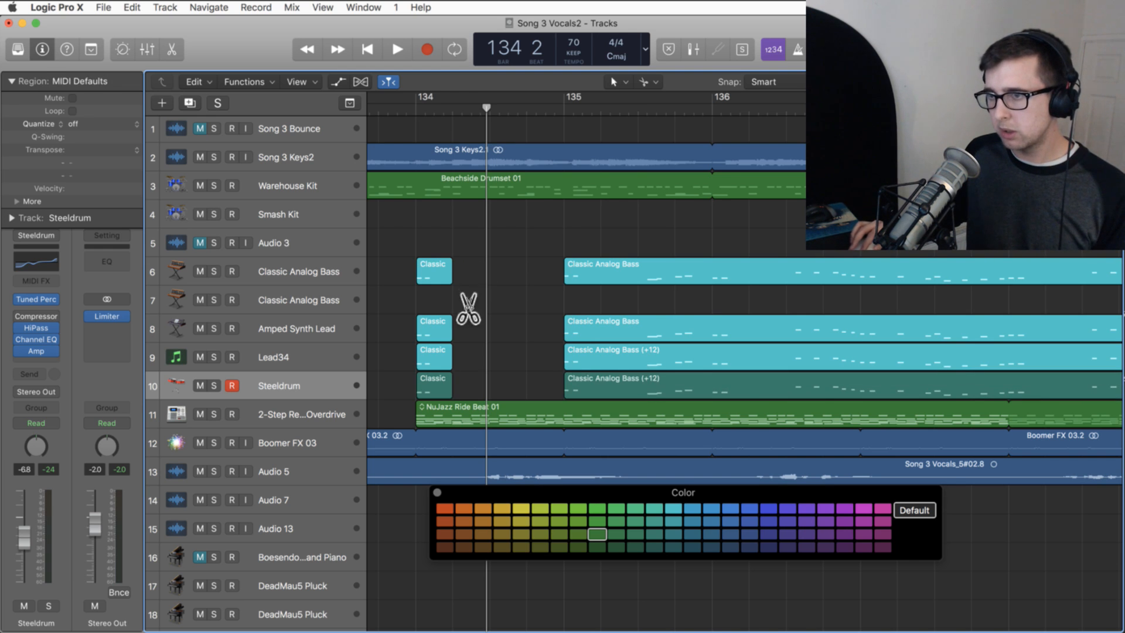
- Play from the four short bass, lead and Steeldrum regions at bar 134 to hear the passage with the re-entry at bar 135
{"action": "left_click_drag", "start_coordinate": [448, 279], "coordinate": [452, 321]}
{"action": "key", "text": "shift+space"}
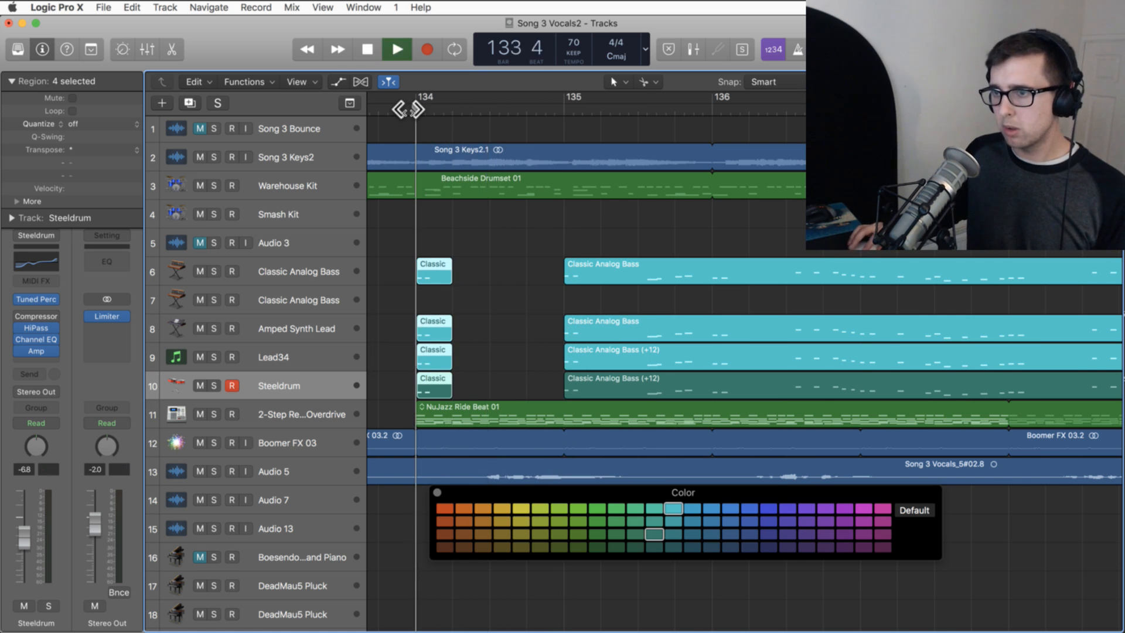
{"action": "left_click", "coordinate": [497, 228]}
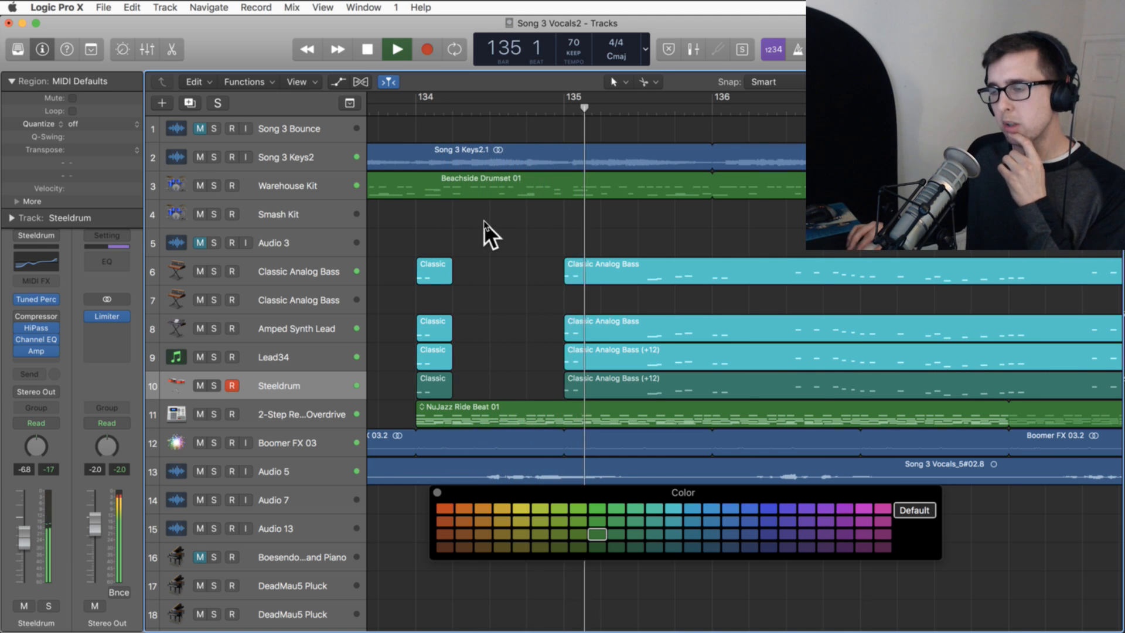
{"action": "scroll", "coordinate": [497, 289], "scroll_direction": "right", "scroll_amount": 2}
- Trim the starts of the four long bass, lead and Steeldrum regions to bar 135 beat 3 and delete the short regions at bar 134
{"action": "left_click_drag", "start_coordinate": [490, 261], "coordinate": [613, 388]}
{"action": "key", "text": "space"}
{"action": "scroll", "coordinate": [498, 361], "scroll_direction": "left", "scroll_amount": 5}
{"action": "left_click", "coordinate": [572, 385]}
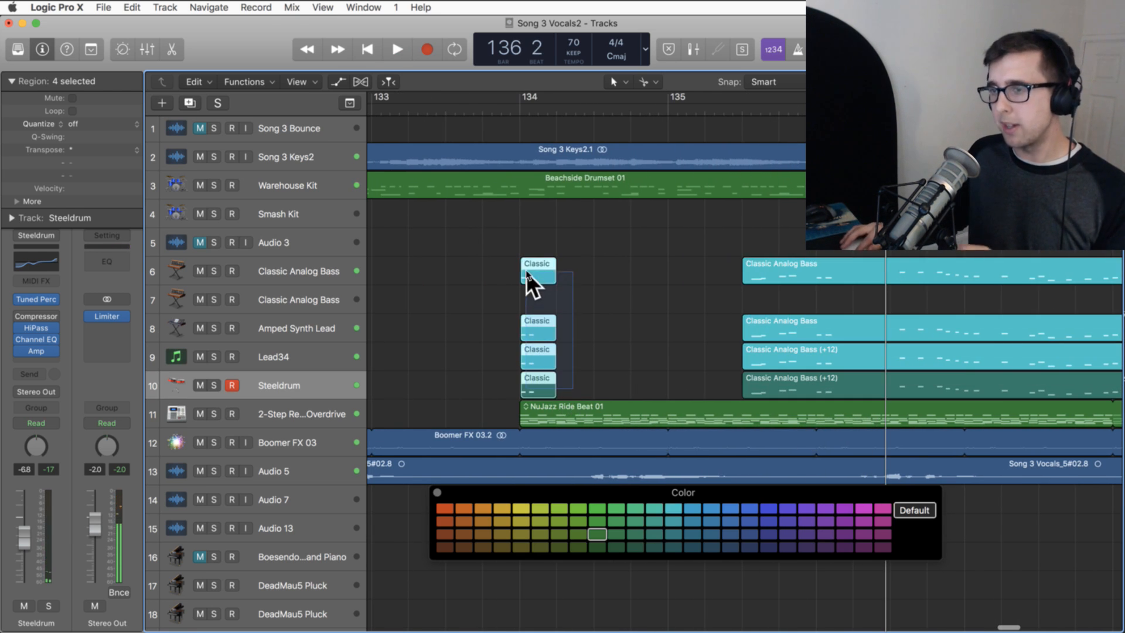
- Audition the passage from before bar 134 and trim the NuJazz Ride Beat region so it starts at bar 136
{"action": "left_click", "coordinate": [466, 107]}
{"action": "key", "text": "space"}
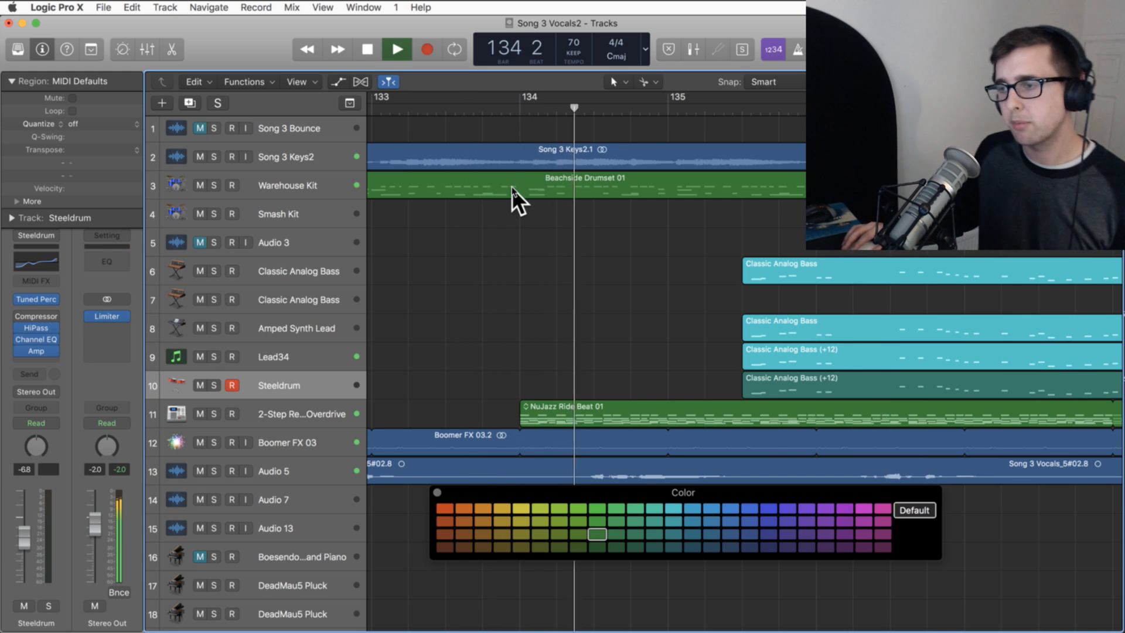
{"action": "scroll", "coordinate": [512, 188], "scroll_direction": "right", "scroll_amount": 2}
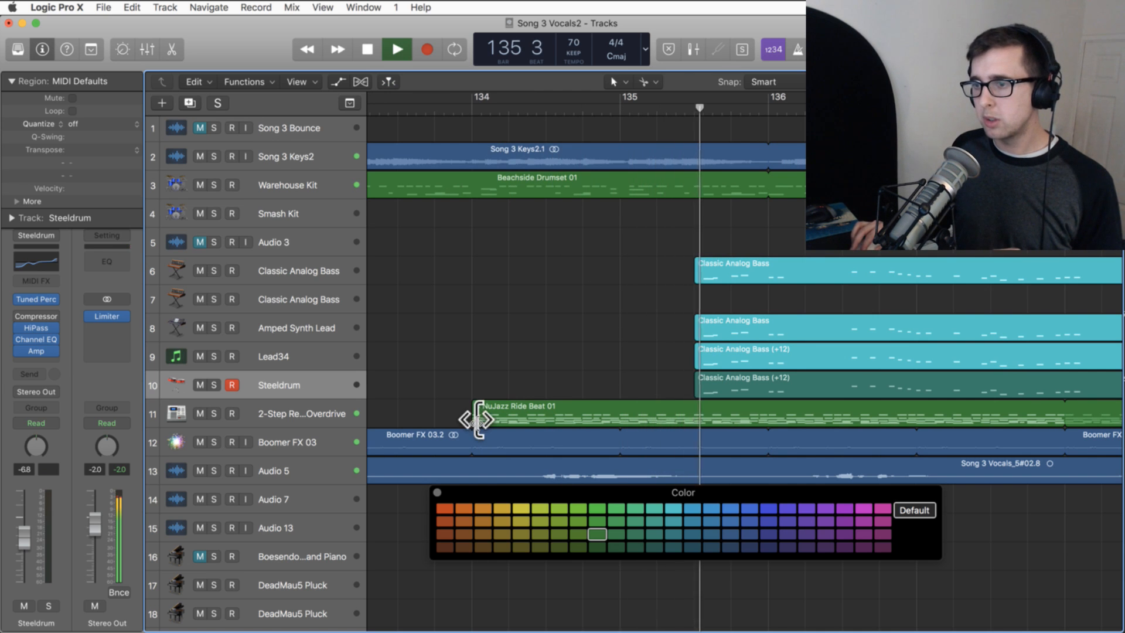
{"action": "left_click_drag", "start_coordinate": [477, 419], "coordinate": [772, 428]}
{"action": "left_click", "coordinate": [602, 390]}
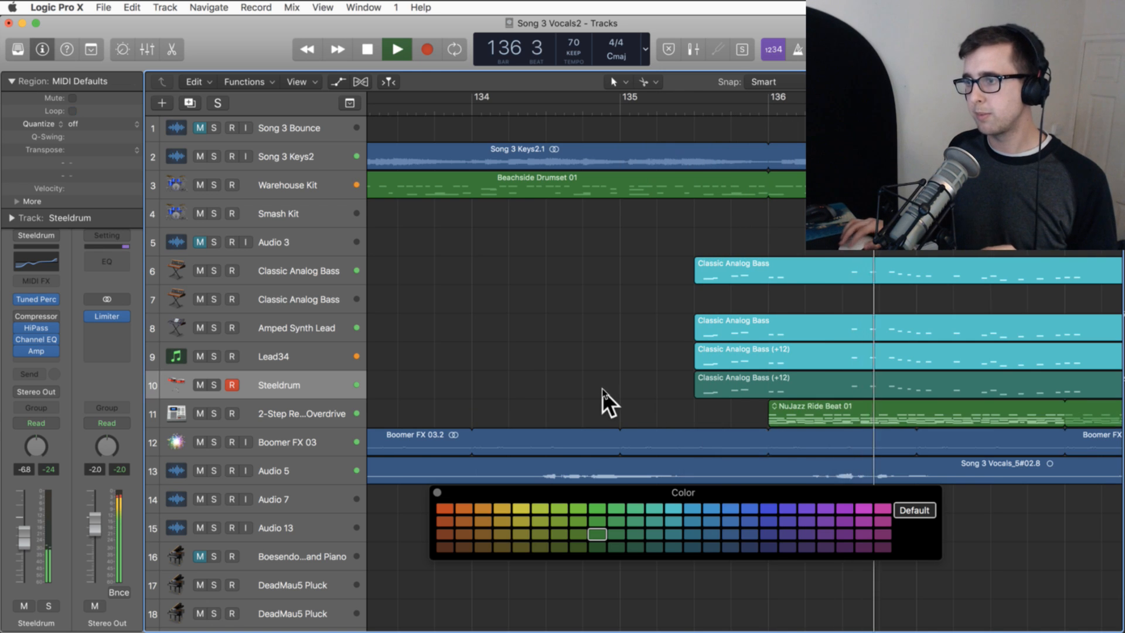
- Split the four bass, lead and Steeldrum regions at bar 136 beat 3 and bar 137 beat 2, removing the section between
{"action": "scroll", "coordinate": [599, 354], "scroll_direction": "right", "scroll_amount": 2}
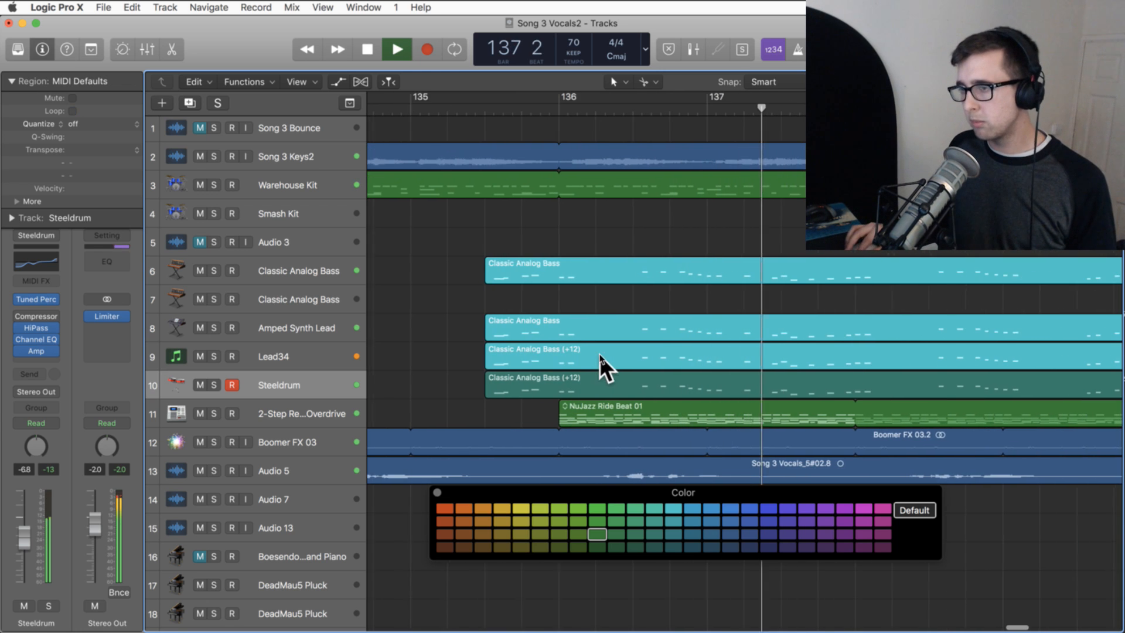
{"action": "key", "text": "space"}
{"action": "left_click_drag", "start_coordinate": [650, 116], "coordinate": [627, 113]}
{"action": "left_click_drag", "start_coordinate": [667, 247], "coordinate": [739, 394]}
{"action": "left_click", "coordinate": [632, 388]}
{"action": "left_click", "coordinate": [674, 342]}
- Play back the new gap and trim the four regions after it to start midway through bar 137 beat 2
{"action": "double_click", "coordinate": [447, 113]}
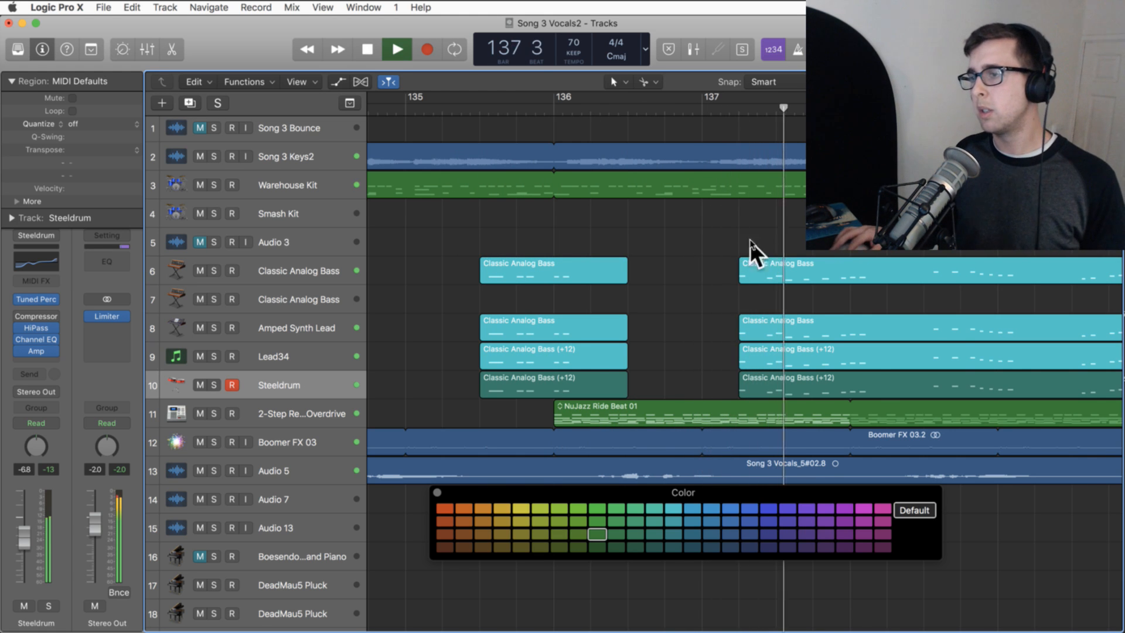
{"action": "left_click_drag", "start_coordinate": [750, 242], "coordinate": [758, 389]}
{"action": "left_click", "coordinate": [727, 378]}
- Cut the four regions at bar 138 beat 2 and bar 139 beat 2, remove the section between, and save the project
{"action": "scroll", "coordinate": [709, 364], "scroll_direction": "right", "scroll_amount": 5}
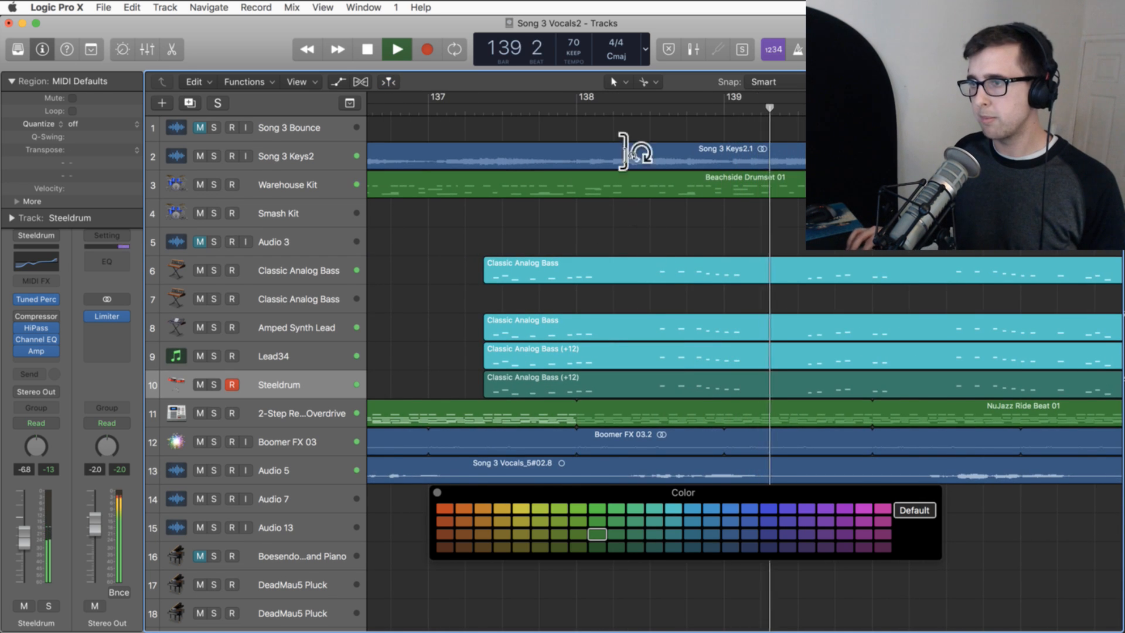
{"action": "key", "text": "space"}
{"action": "left_click_drag", "start_coordinate": [639, 107], "coordinate": [613, 107]}
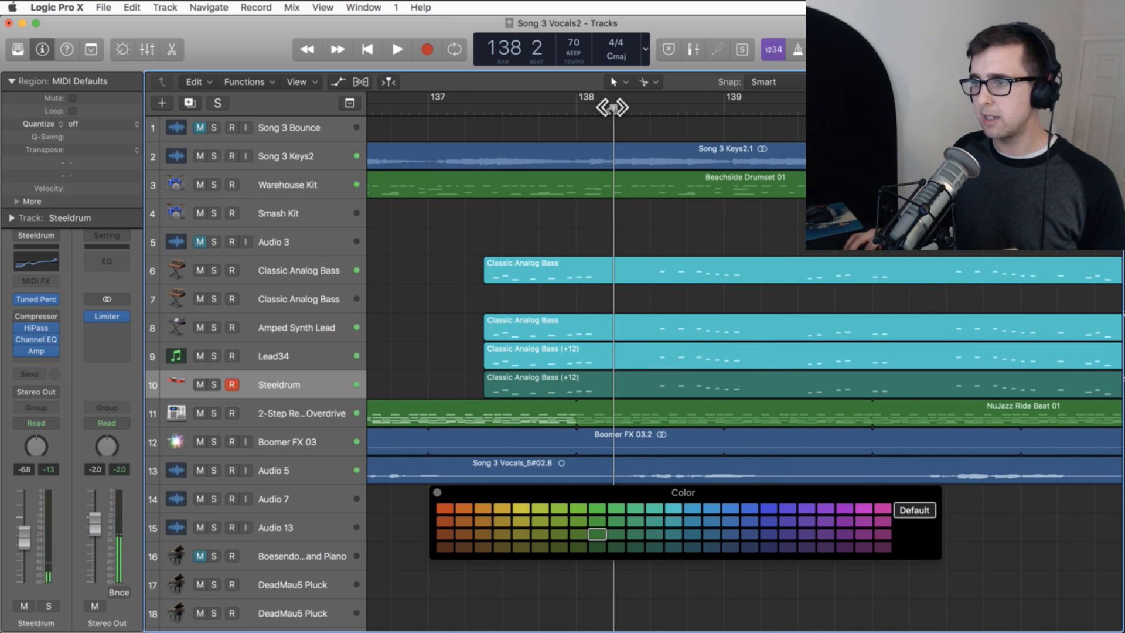
{"action": "left_click_drag", "start_coordinate": [645, 228], "coordinate": [620, 387]}
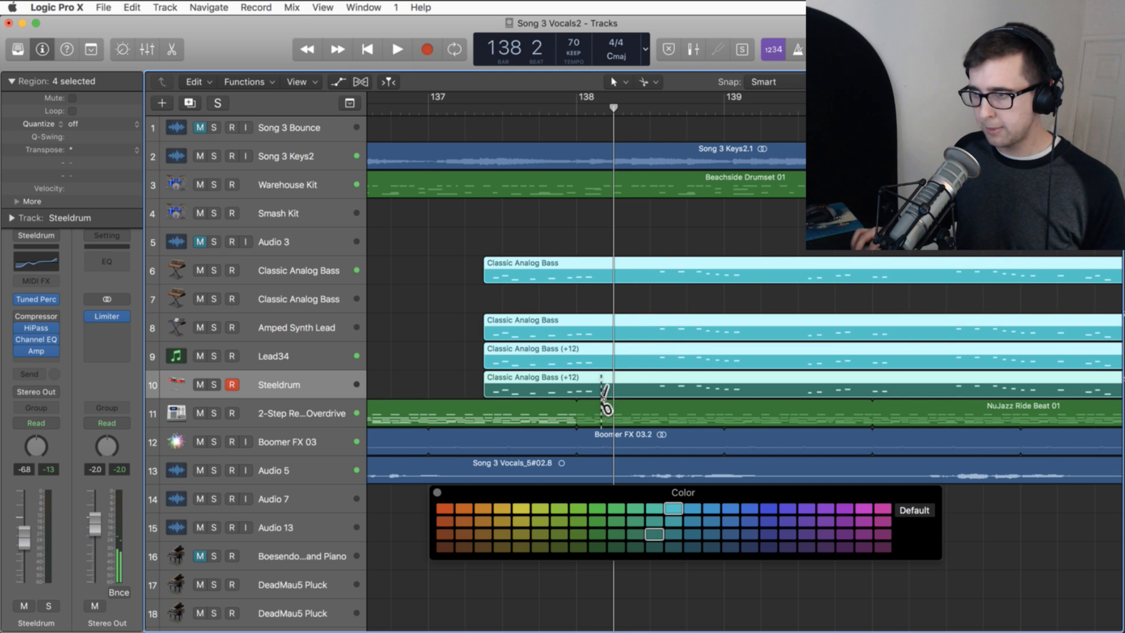
{"action": "left_click", "coordinate": [618, 390]}
{"action": "left_click_drag", "start_coordinate": [619, 389], "coordinate": [764, 393]}
{"action": "left_click", "coordinate": [724, 354]}
{"action": "scroll", "coordinate": [723, 353], "scroll_direction": "left", "scroll_amount": 1}
{"action": "key", "text": "super+s"}
- Play the ending from bar 134 beat 4 to bar 141 to review the gaps in the bass and lead parts
{"action": "scroll", "coordinate": [719, 351], "scroll_direction": "left", "scroll_amount": 10}
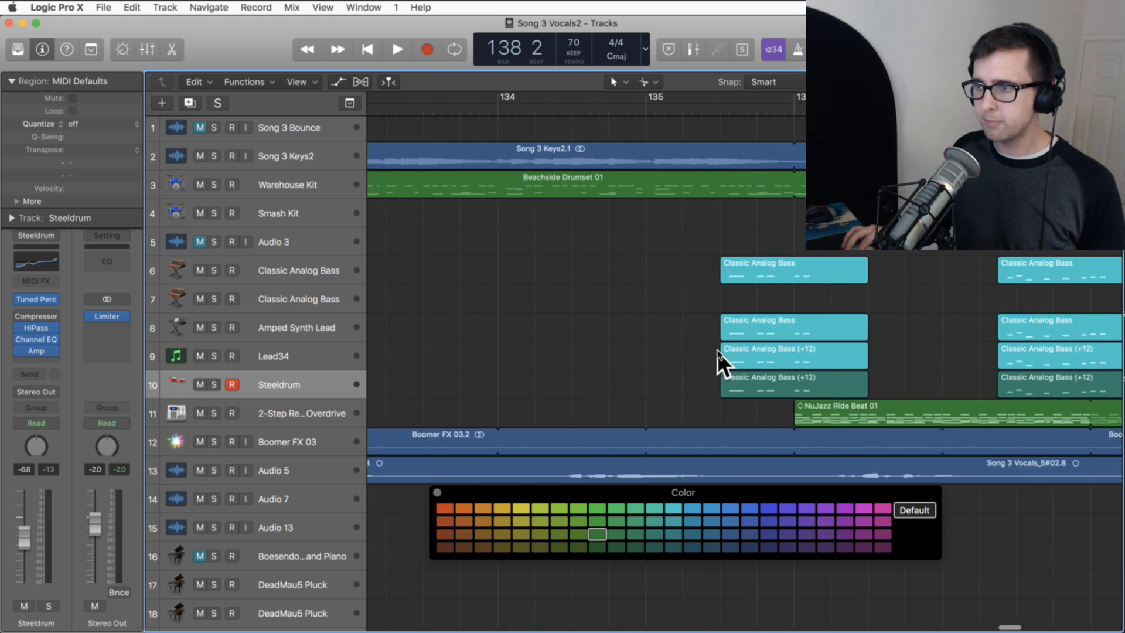
{"action": "left_click", "coordinate": [615, 102]}
{"action": "left_click", "coordinate": [615, 110]}
{"action": "key", "text": "space"}
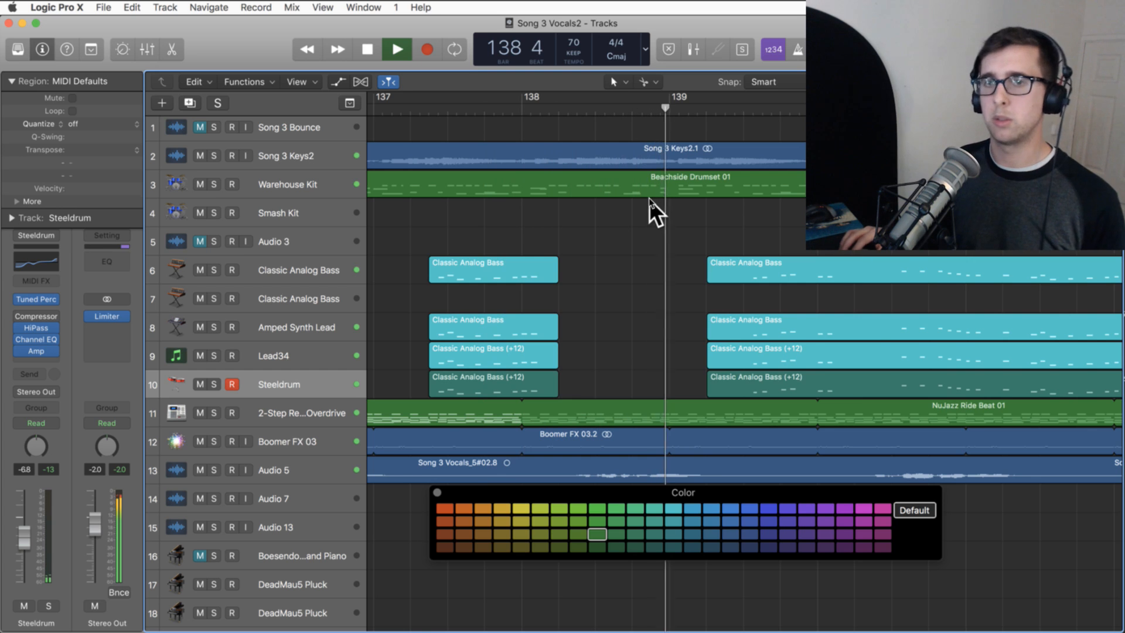
{"action": "scroll", "coordinate": [641, 203], "scroll_direction": "right", "scroll_amount": 5}
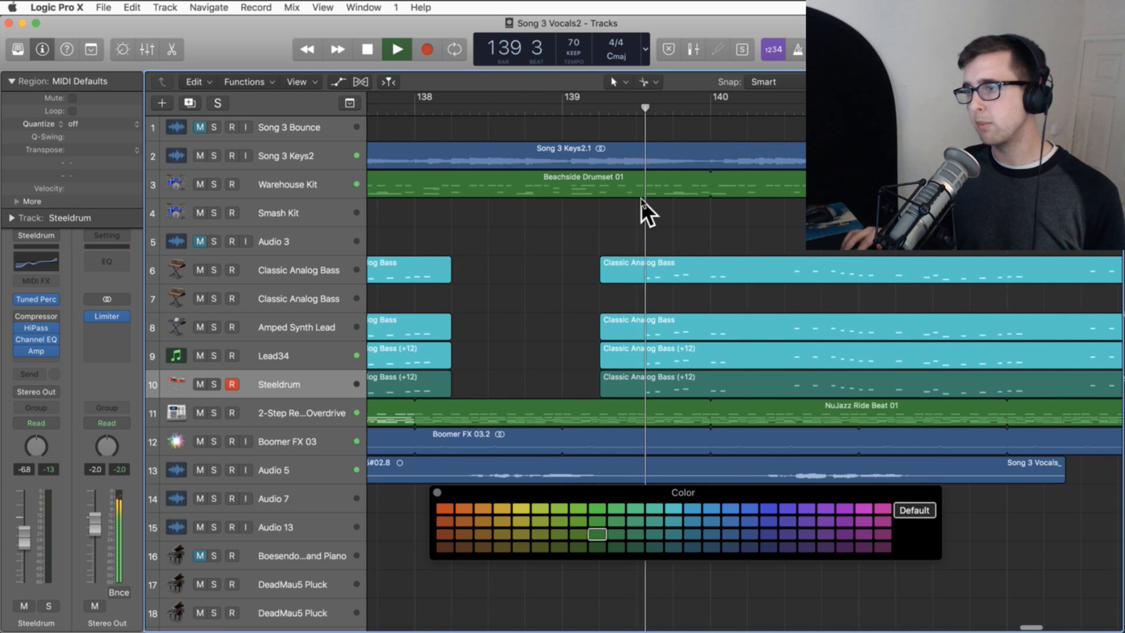
{"action": "scroll", "coordinate": [631, 196], "scroll_direction": "right", "scroll_amount": 3}
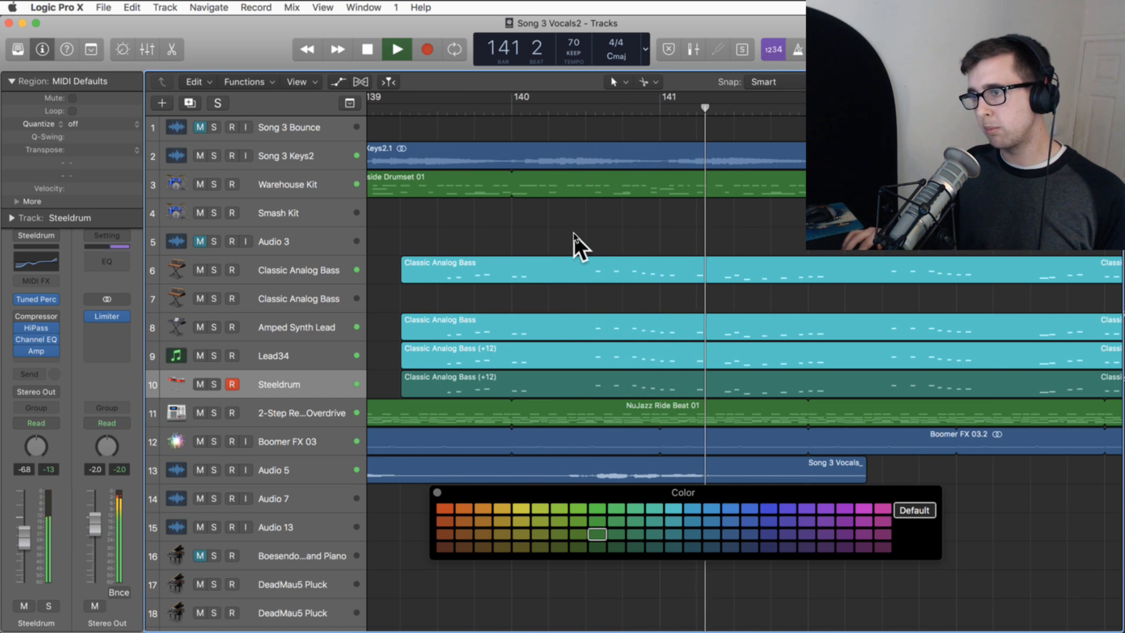
{"action": "key", "text": "space"}
- Split the four bass, lead and Steeldrum regions within bar 140 beat 2 and at 141 1 4 1, and delete the section between
{"action": "left_click_drag", "start_coordinate": [561, 232], "coordinate": [575, 377]}
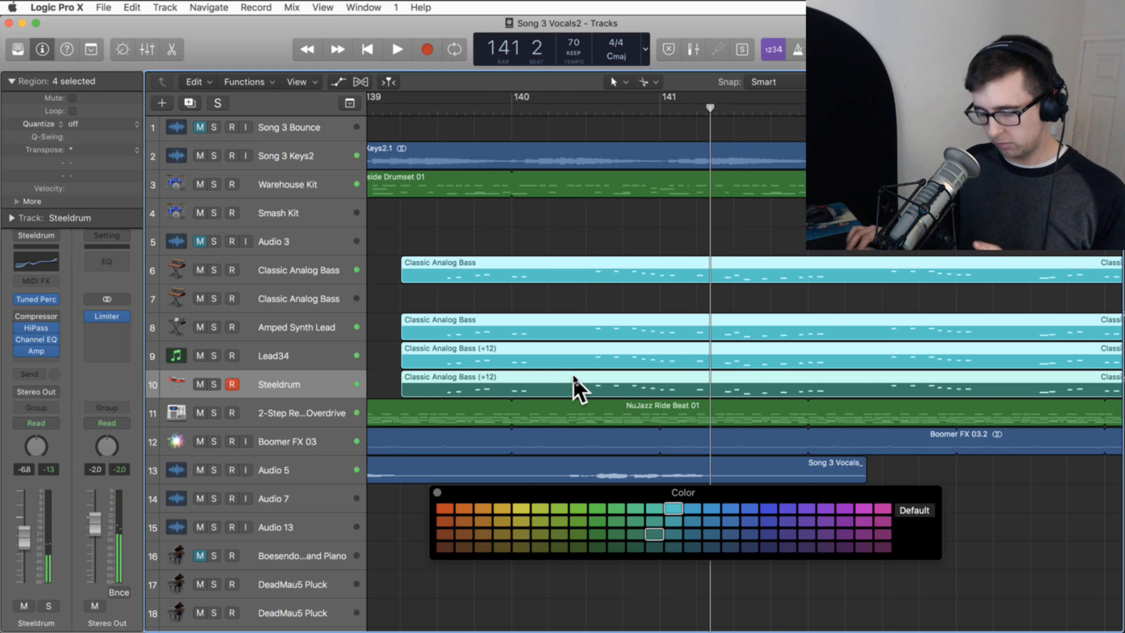
{"action": "left_click", "coordinate": [573, 386], "text": "super"}
{"action": "left_click", "coordinate": [688, 387], "text": "super"}
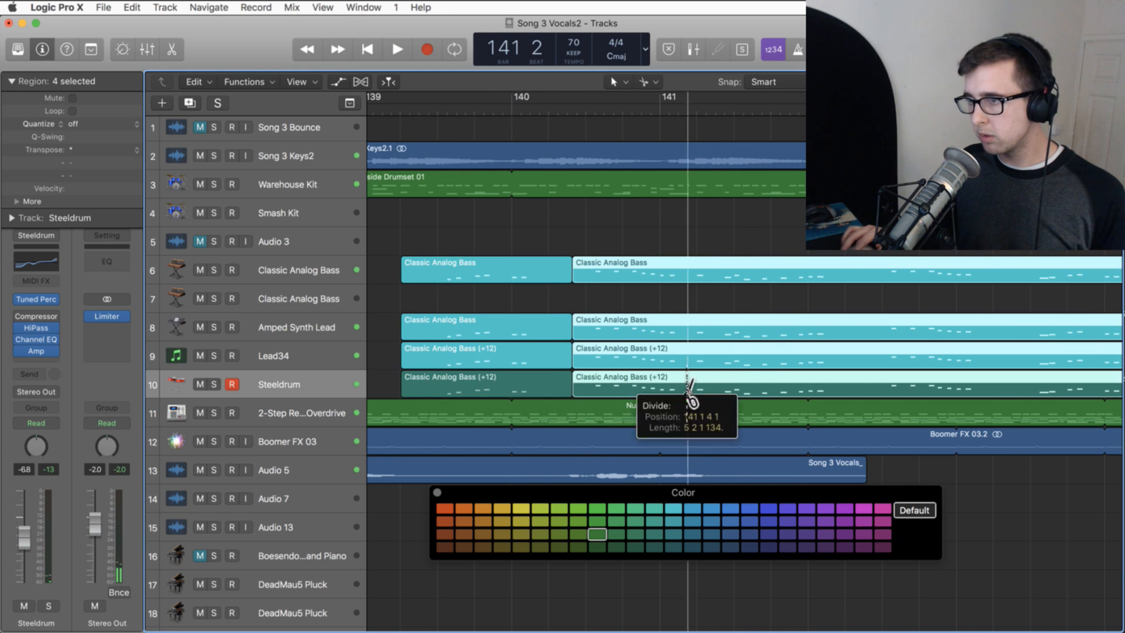
{"action": "left_click_drag", "start_coordinate": [617, 202], "coordinate": [618, 374]}
{"action": "key", "text": "Delete"}
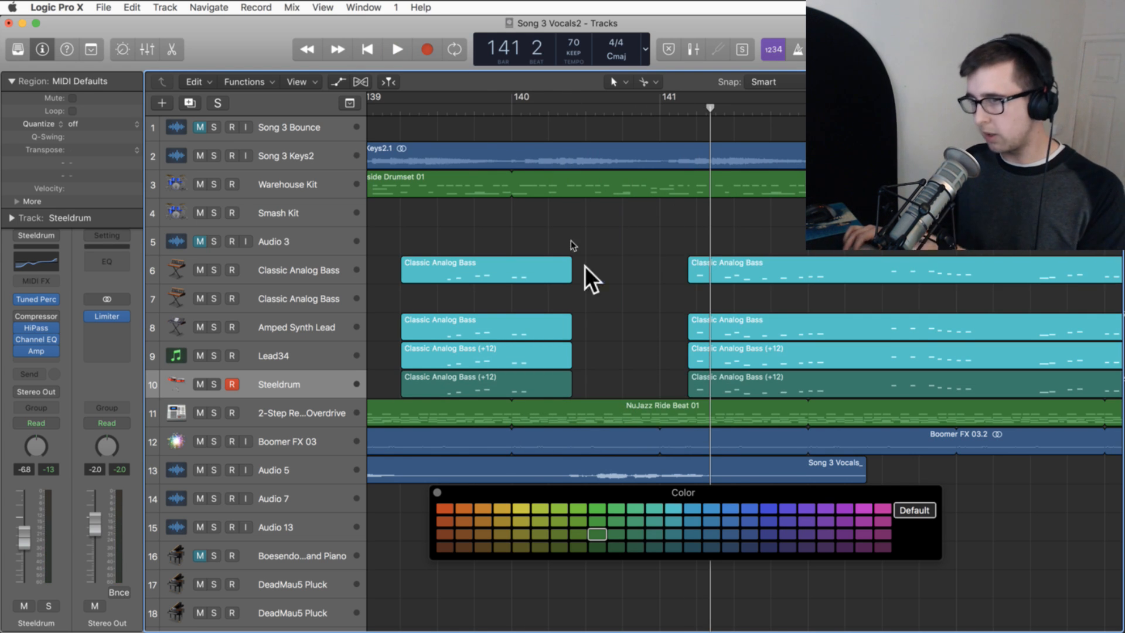
- Audition the gap after bar 140 and trim the four following regions to start at 141 2 2 121
{"action": "left_click", "coordinate": [485, 108]}
{"action": "key", "text": "space"}
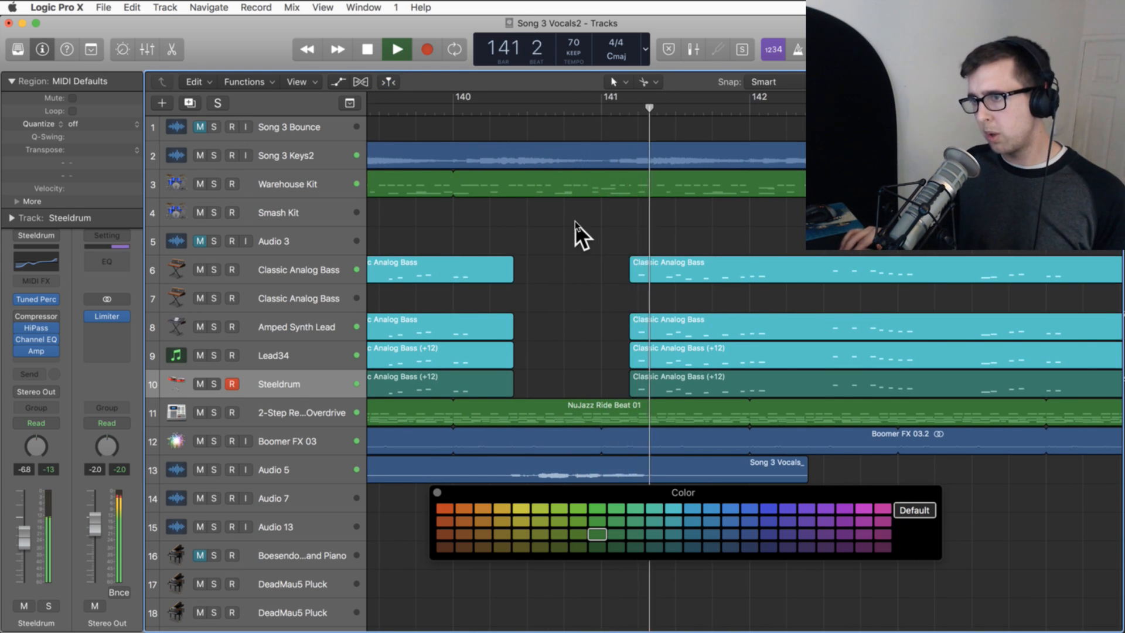
{"action": "left_click_drag", "start_coordinate": [596, 223], "coordinate": [653, 384]}
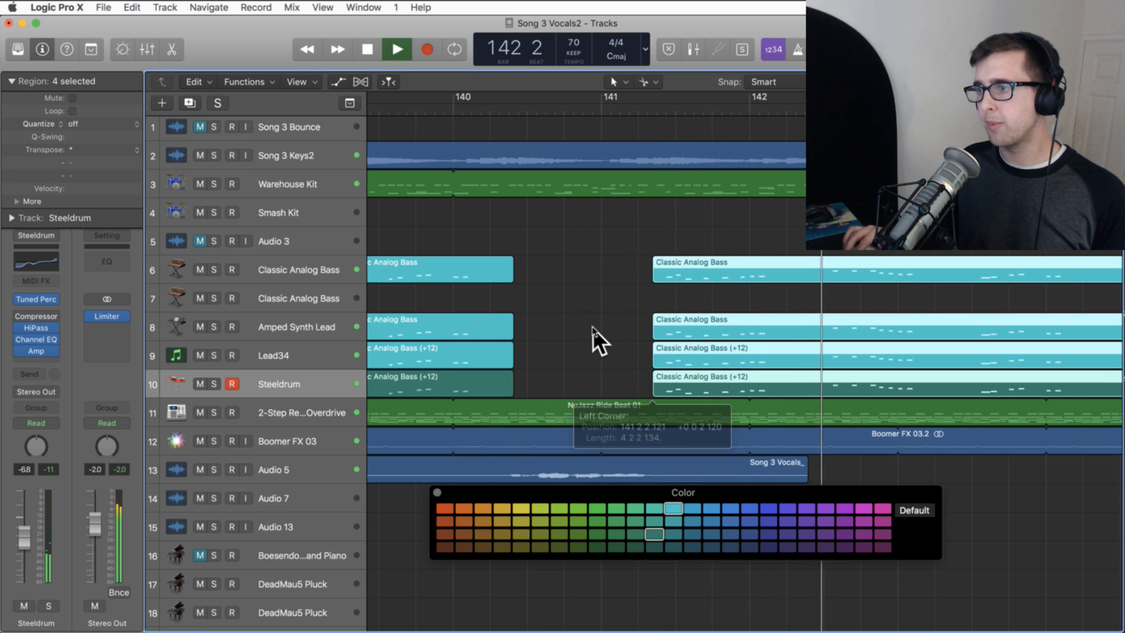
{"action": "left_click", "coordinate": [593, 328]}
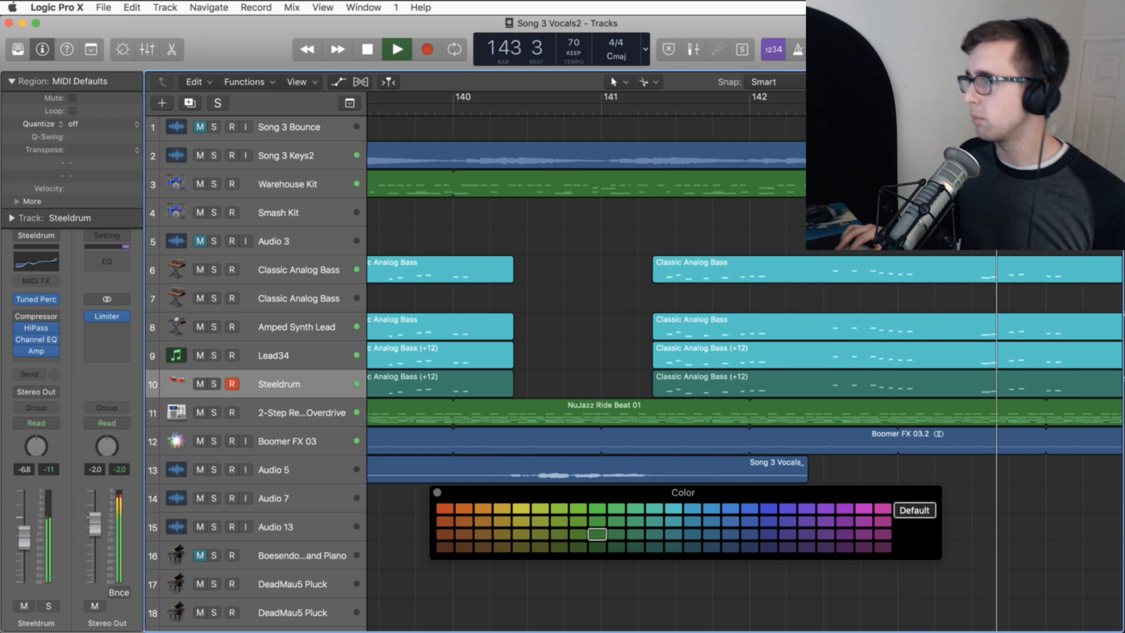
- Zoom out the timeline to examine the ending's cut regions from bar 128 onward
{"action": "key", "text": "super+Left"}
{"action": "key", "text": "super+Left"}
{"action": "key", "text": "super+Left"}
{"action": "key", "text": "super+Left"}
{"action": "key", "text": "super+Left"}
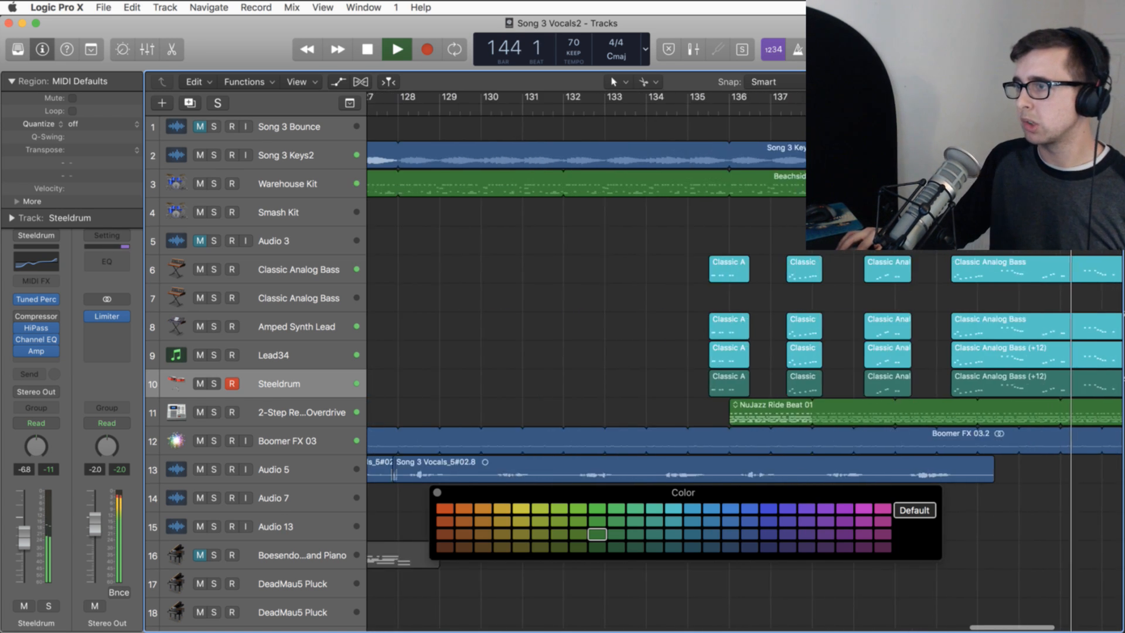
- Follow playback of the ending up to bar 145 beat 4 to review the regions after the last gap
{"action": "scroll", "coordinate": [665, 272], "scroll_direction": "right", "scroll_amount": 3}
{"action": "scroll", "coordinate": [670, 269], "scroll_direction": "right", "scroll_amount": 8}
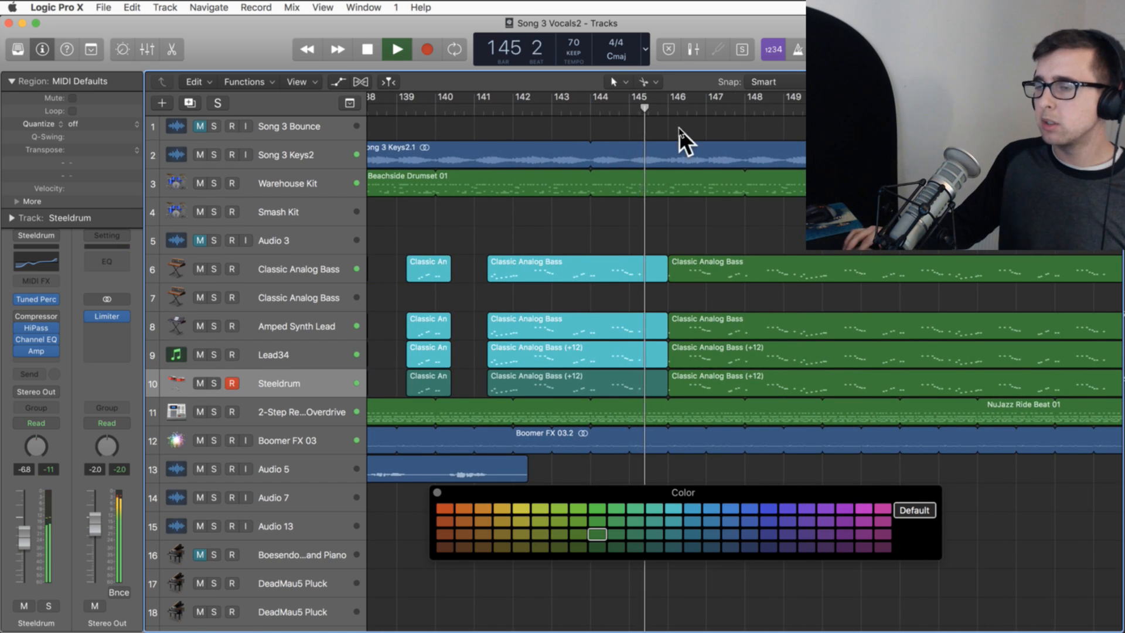
{"action": "key", "text": "space"}
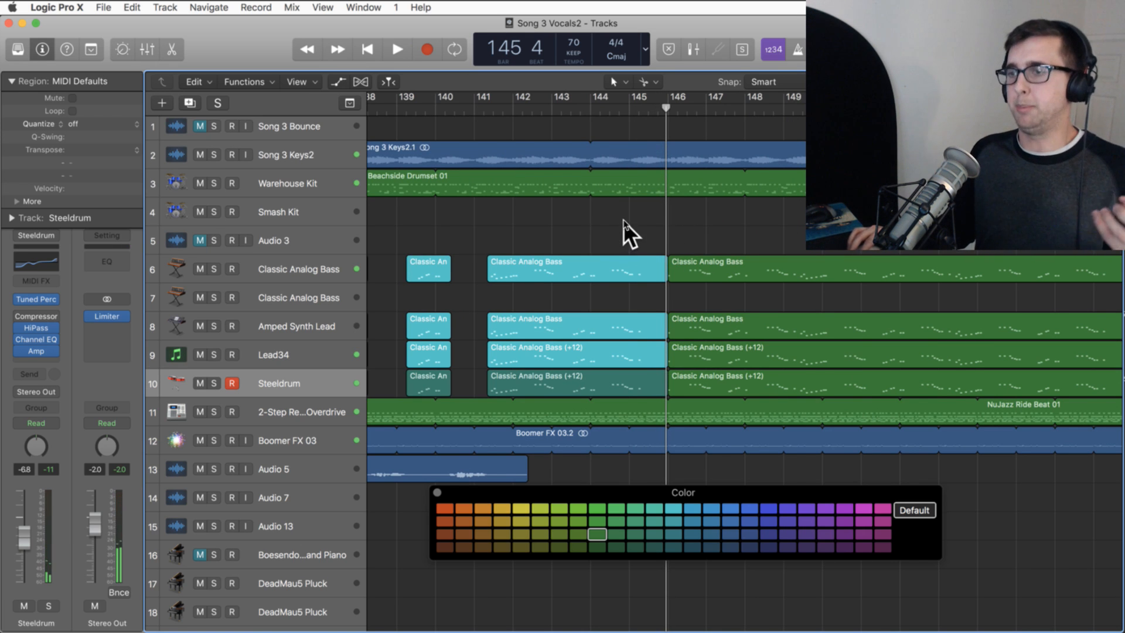
- Try to delete the four cyan bass, lead and Steeldrum regions between bars 141 and 146, and undo the deletion
{"action": "scroll", "coordinate": [452, 267], "scroll_direction": "left", "scroll_amount": 2}
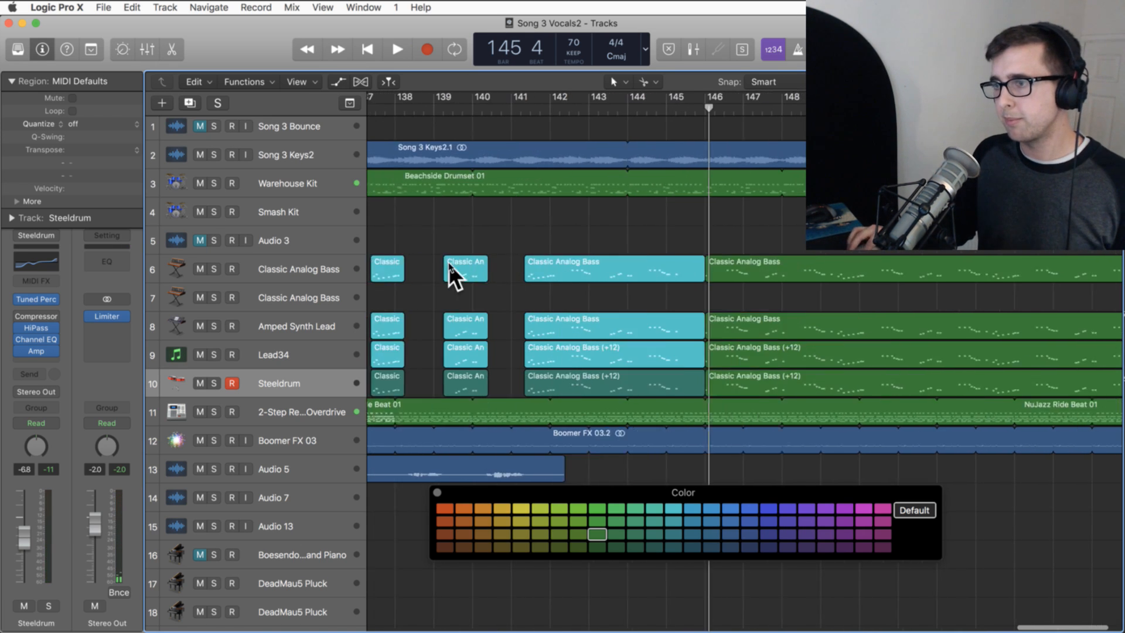
{"action": "scroll", "coordinate": [448, 263], "scroll_direction": "right", "scroll_amount": 2}
{"action": "left_click_drag", "start_coordinate": [531, 231], "coordinate": [556, 368]}
{"action": "key", "text": "Delete"}
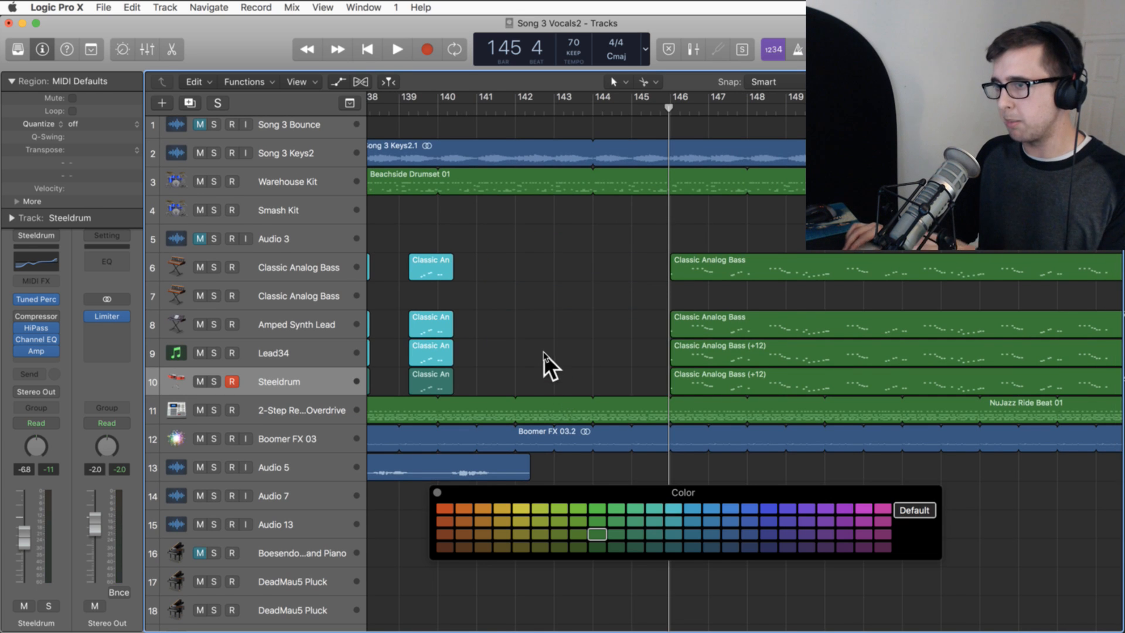
{"action": "scroll", "coordinate": [543, 353], "scroll_direction": "right", "scroll_amount": 3}
{"action": "left_click_drag", "start_coordinate": [704, 109], "coordinate": [682, 108]}
{"action": "key", "text": "super+z"}
{"action": "left_click", "coordinate": [549, 197]}
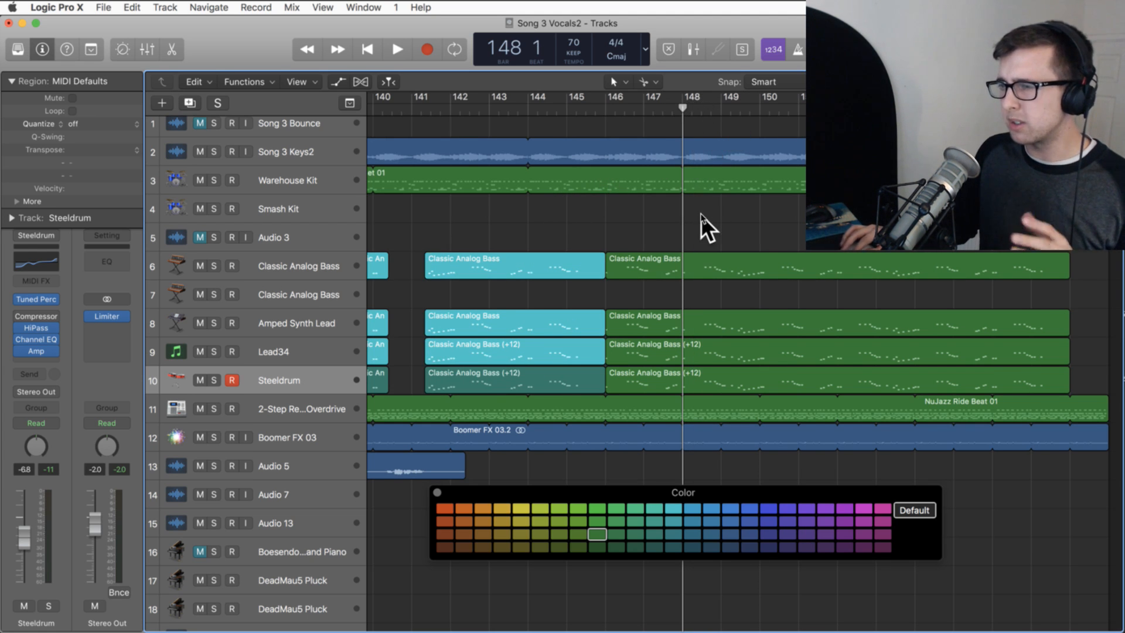
- Split the four green bass, lead and Steeldrum regions at bars 149 and 151, and copy the two-bar sections to bar 144
{"action": "left_click", "coordinate": [703, 110]}
{"action": "key", "text": "space"}
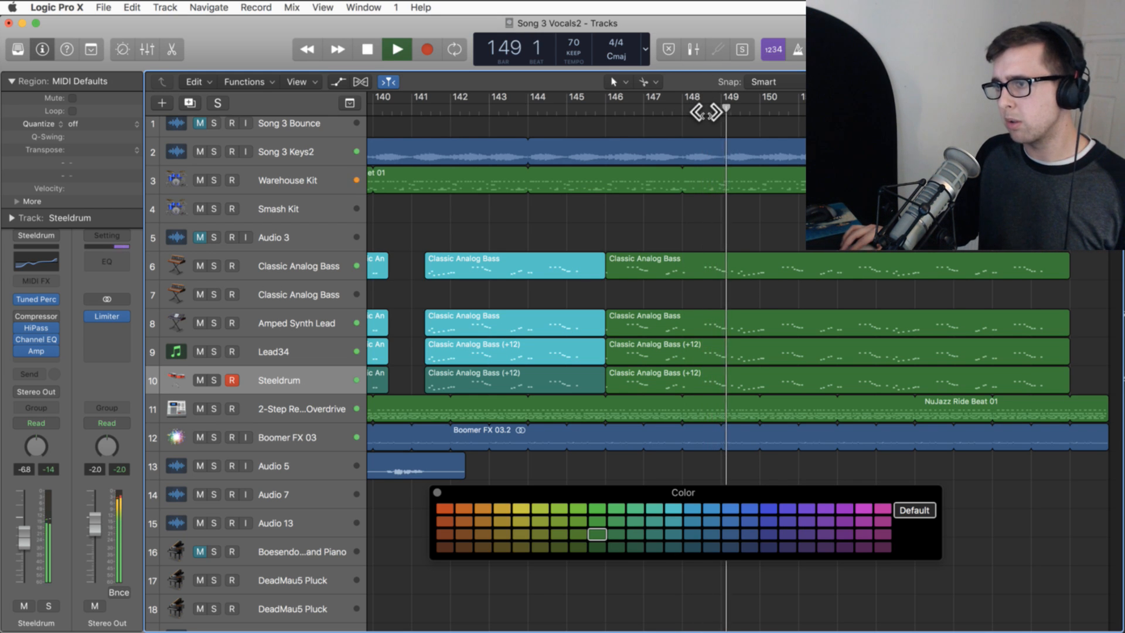
{"action": "key", "text": "space"}
{"action": "left_click_drag", "start_coordinate": [732, 106], "coordinate": [720, 109]}
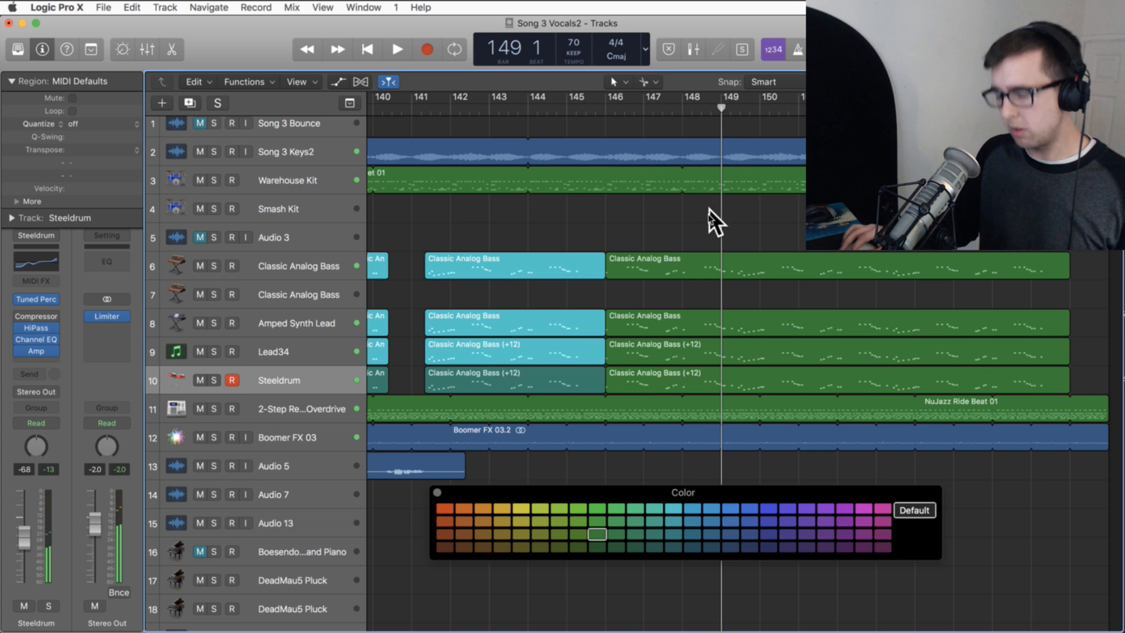
{"action": "left_click_drag", "start_coordinate": [714, 281], "coordinate": [716, 371]}
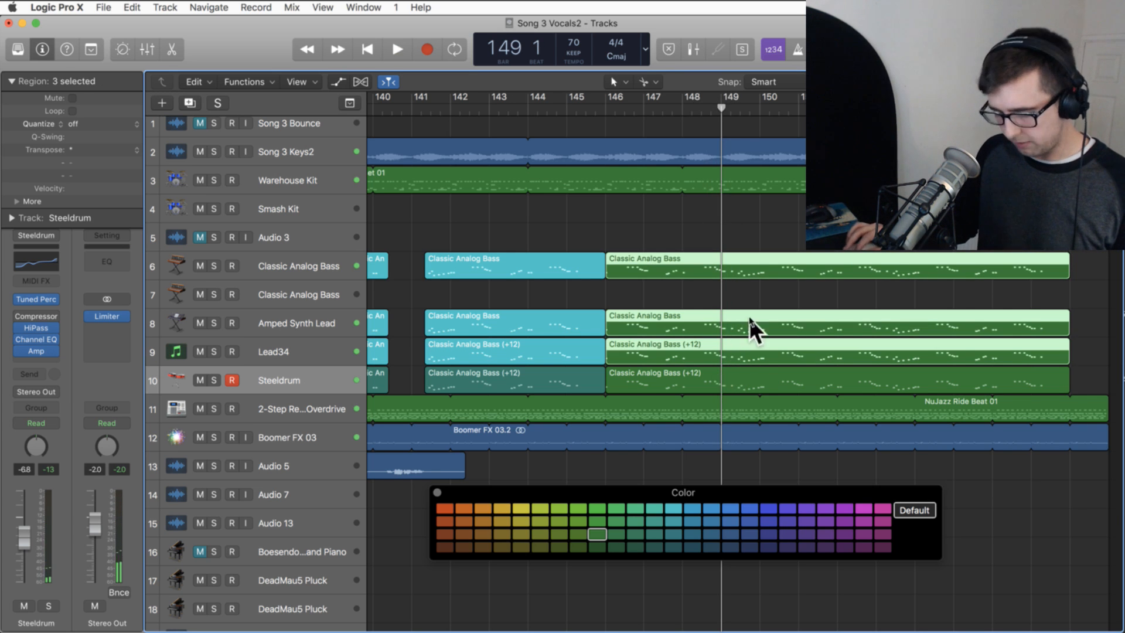
{"action": "left_click_drag", "start_coordinate": [753, 219], "coordinate": [744, 385]}
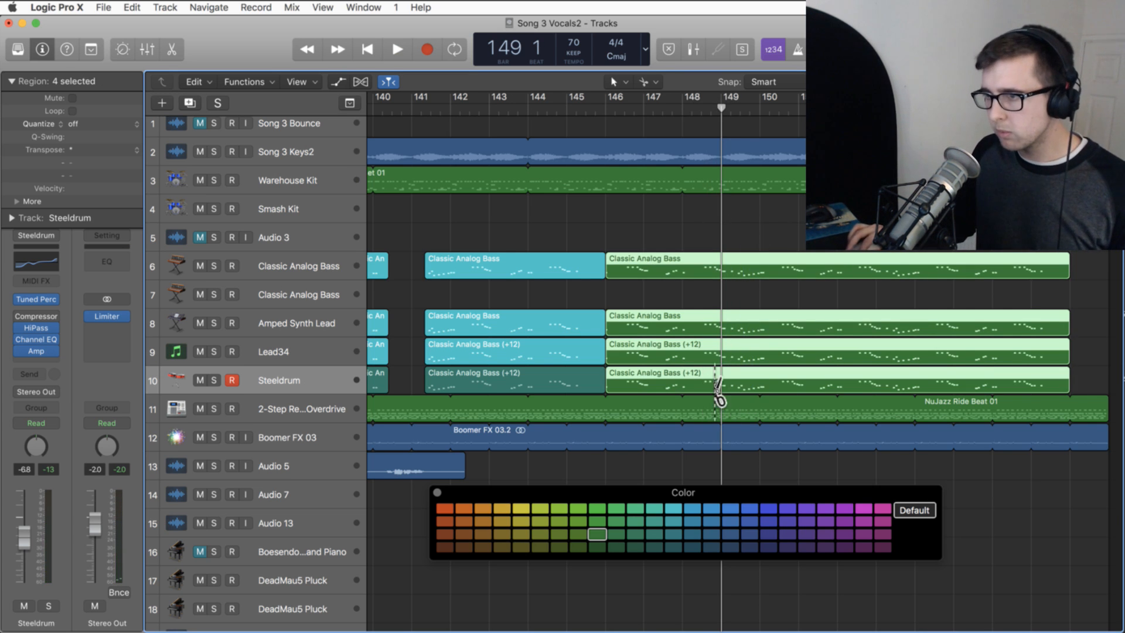
{"action": "left_click", "coordinate": [723, 388]}
{"action": "left_click", "coordinate": [788, 389]}
{"action": "left_click_drag", "start_coordinate": [745, 236], "coordinate": [561, 369]}
- Play from bar 143 to review the copied two-bar section at bar 144
{"action": "left_click", "coordinate": [499, 112]}
{"action": "key", "text": "space"}
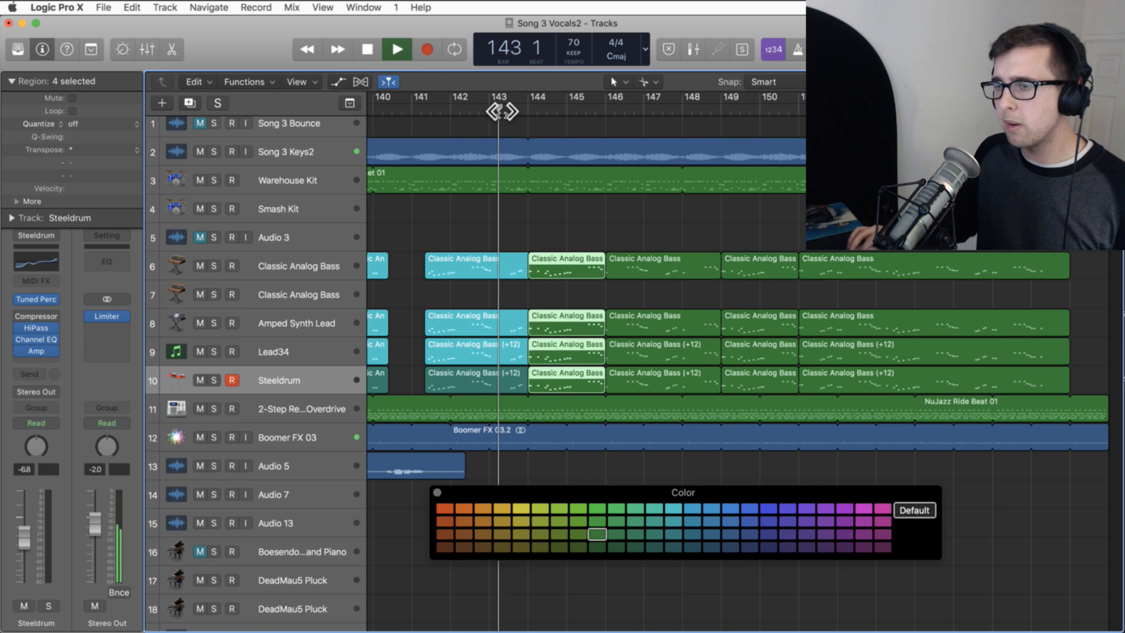
{"action": "left_click", "coordinate": [540, 212]}
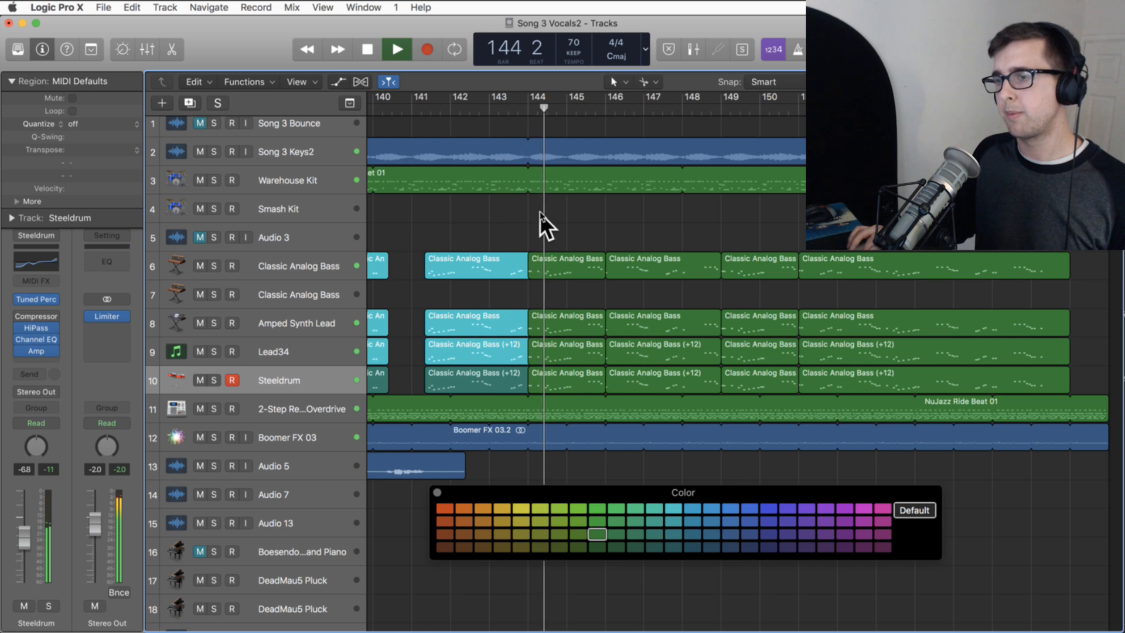
{"action": "key", "text": "space"}
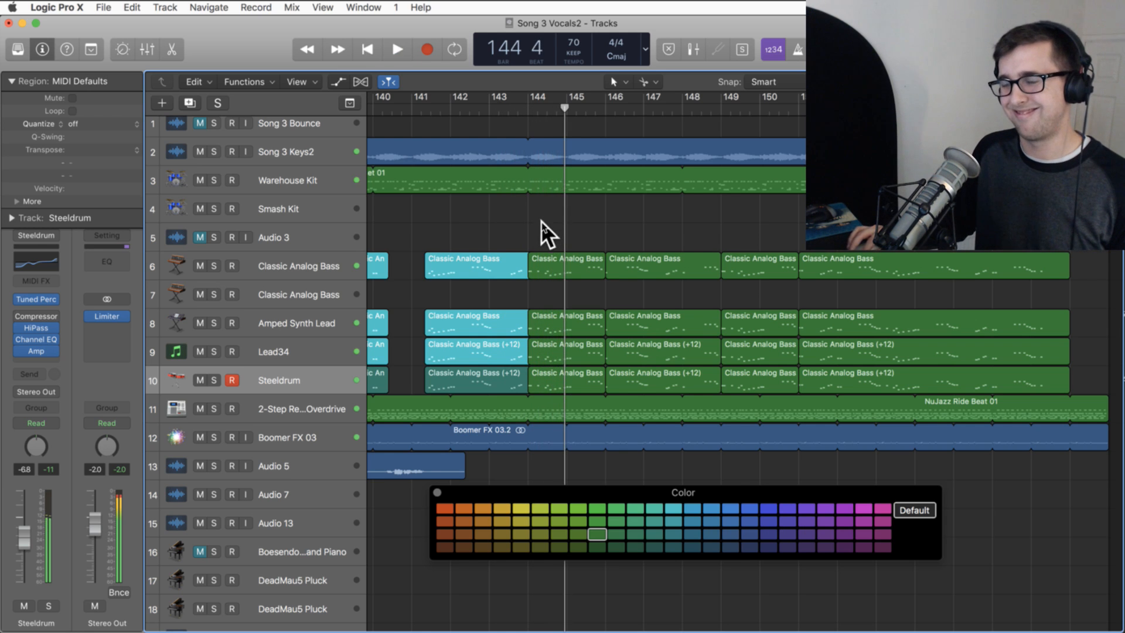
- Try to shorten the cyan regions beneath the copied section, and undo back to before the copy at bar 144
{"action": "left_click_drag", "start_coordinate": [550, 248], "coordinate": [566, 382]}
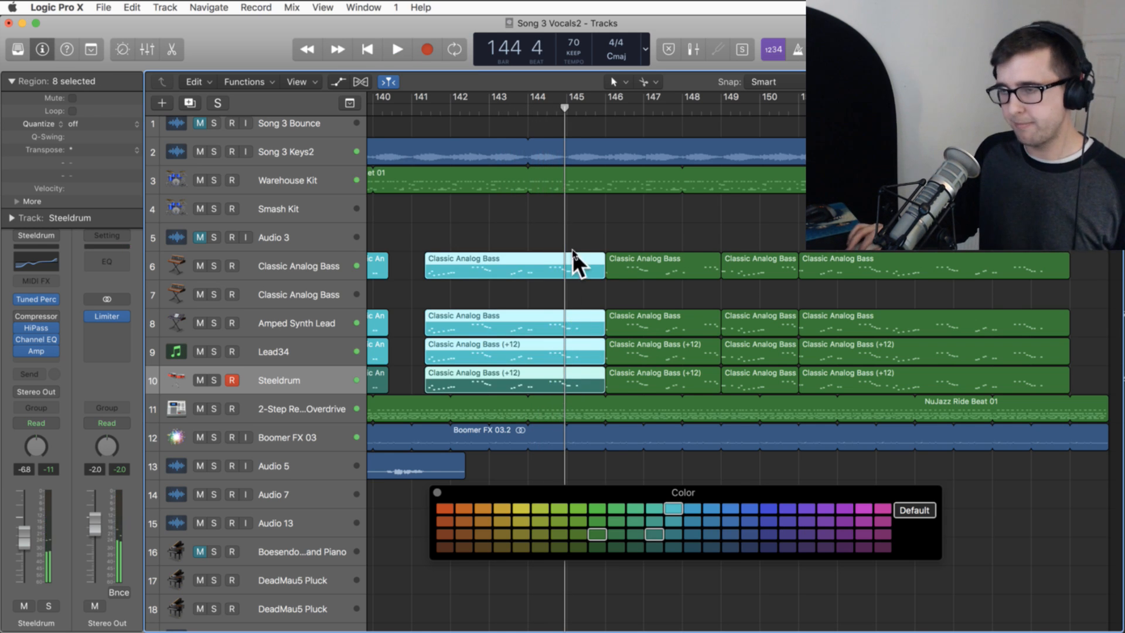
{"action": "left_click_drag", "start_coordinate": [599, 266], "coordinate": [506, 302]}
{"action": "key", "text": "super+z"}
{"action": "key", "text": "super+z"}
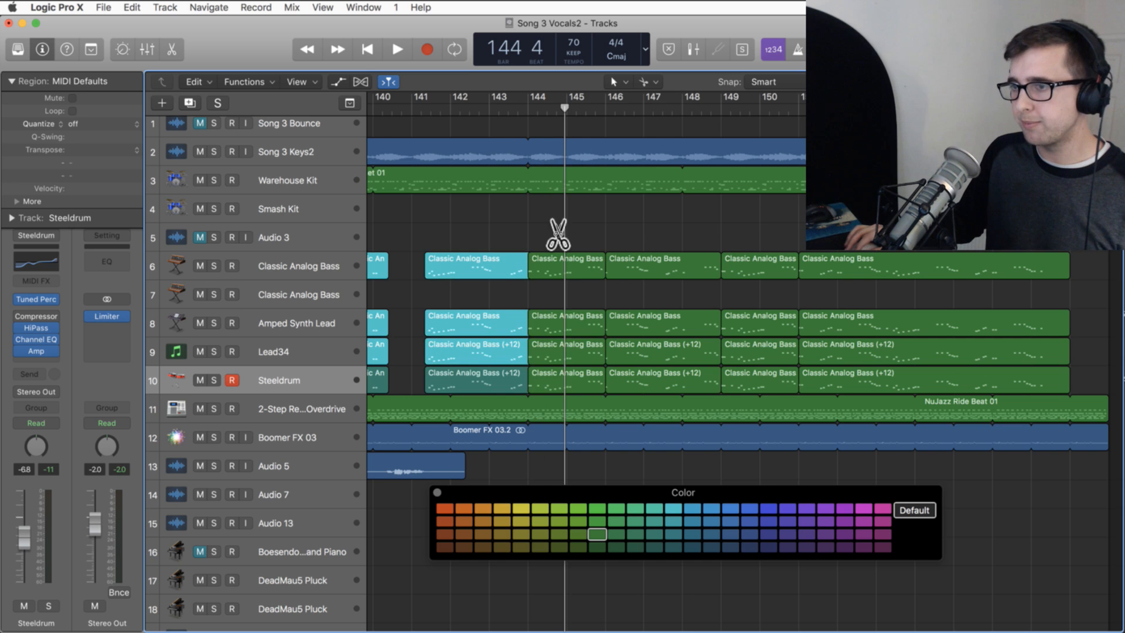
{"action": "key", "text": "super+z"}
- Audition the green regions from bars 146, 148 and 149 to compare their phrases
{"action": "left_click", "coordinate": [604, 113]}
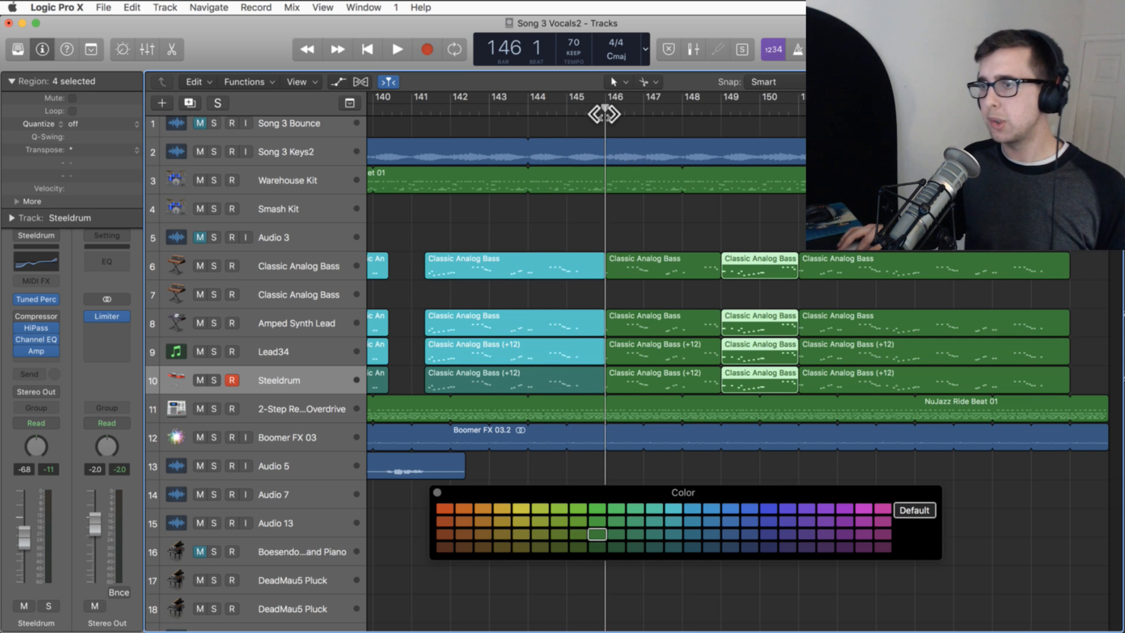
{"action": "key", "text": "space"}
{"action": "left_click", "coordinate": [660, 229]}
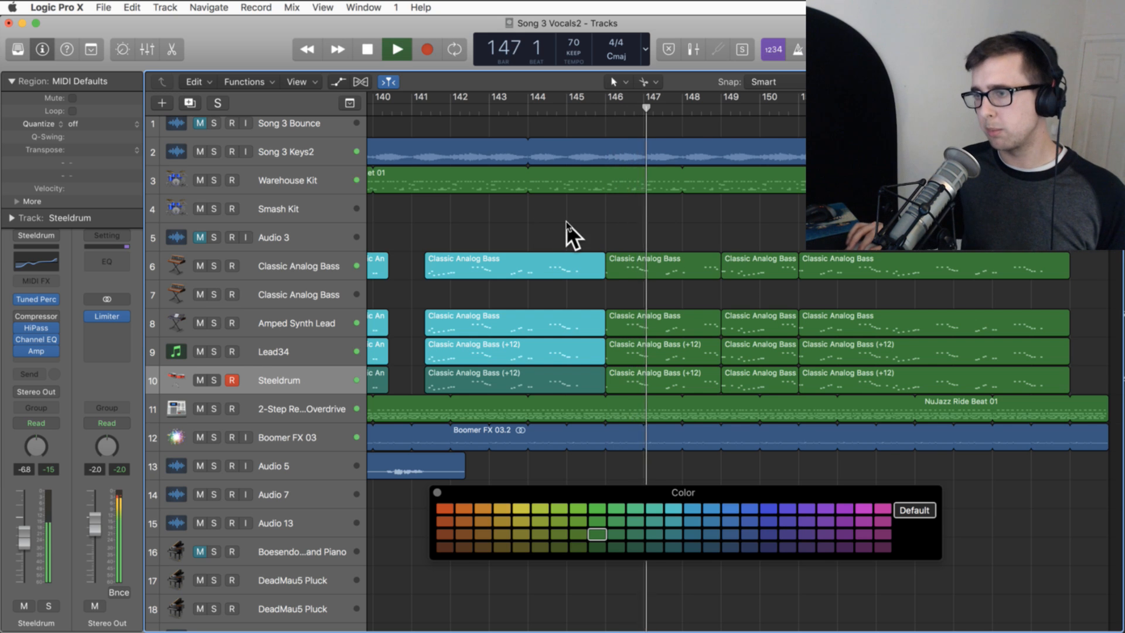
{"action": "left_click", "coordinate": [684, 108]}
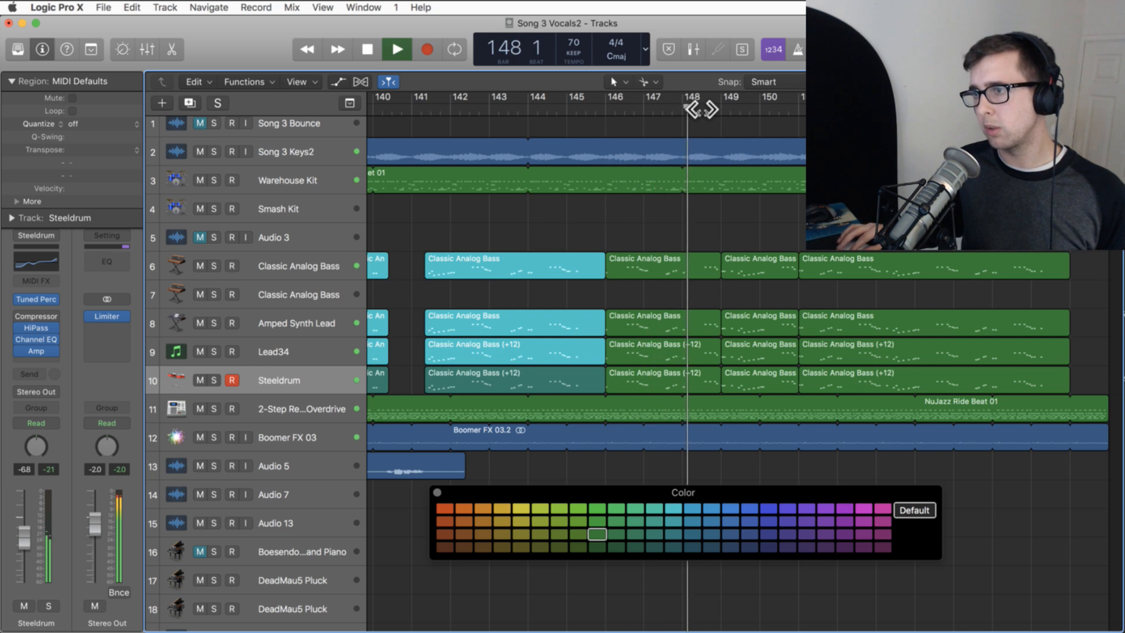
{"action": "left_click", "coordinate": [726, 112]}
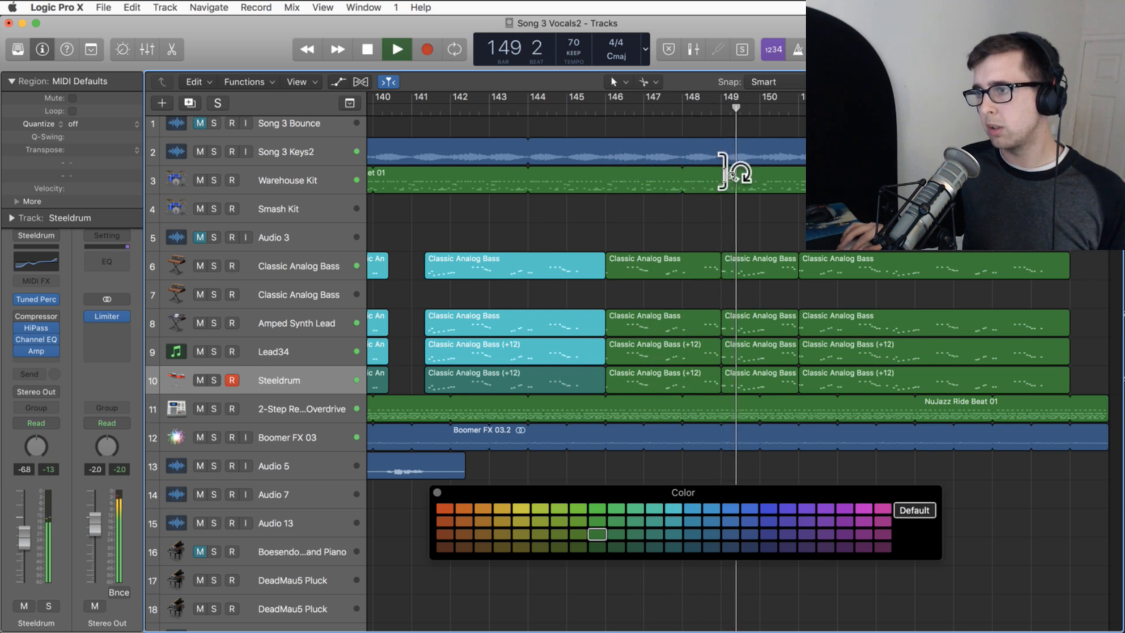
{"action": "key", "text": "space"}
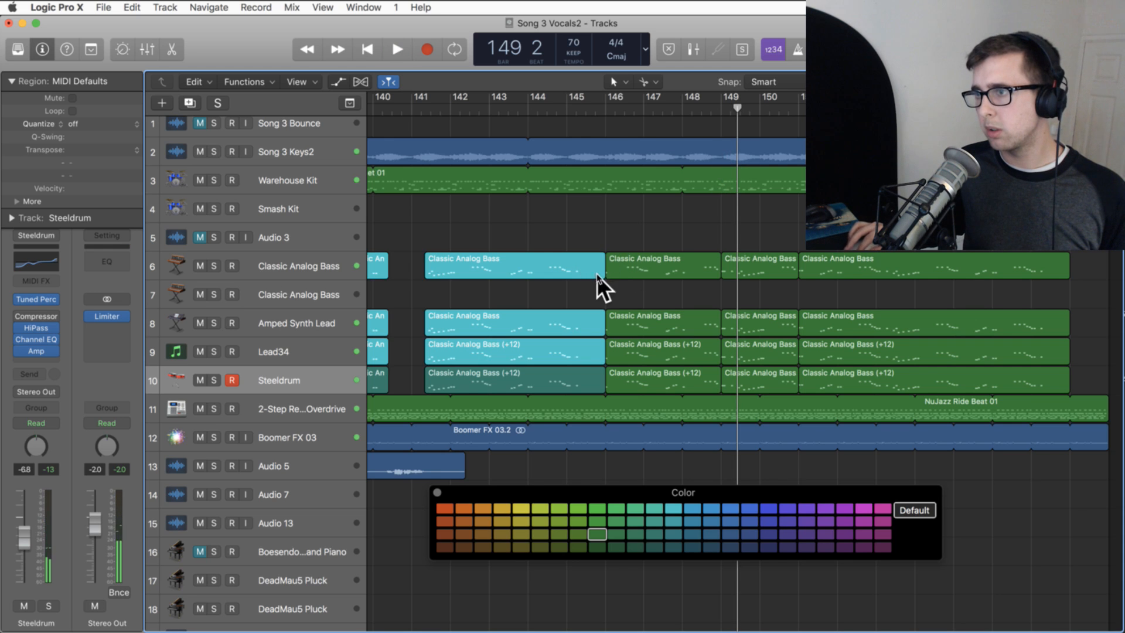
- Trim the four cyan regions to end at bar 144 and copy the two-bar sections from bar 149 to bar 144
{"action": "left_click_drag", "start_coordinate": [601, 270], "coordinate": [527, 271]}
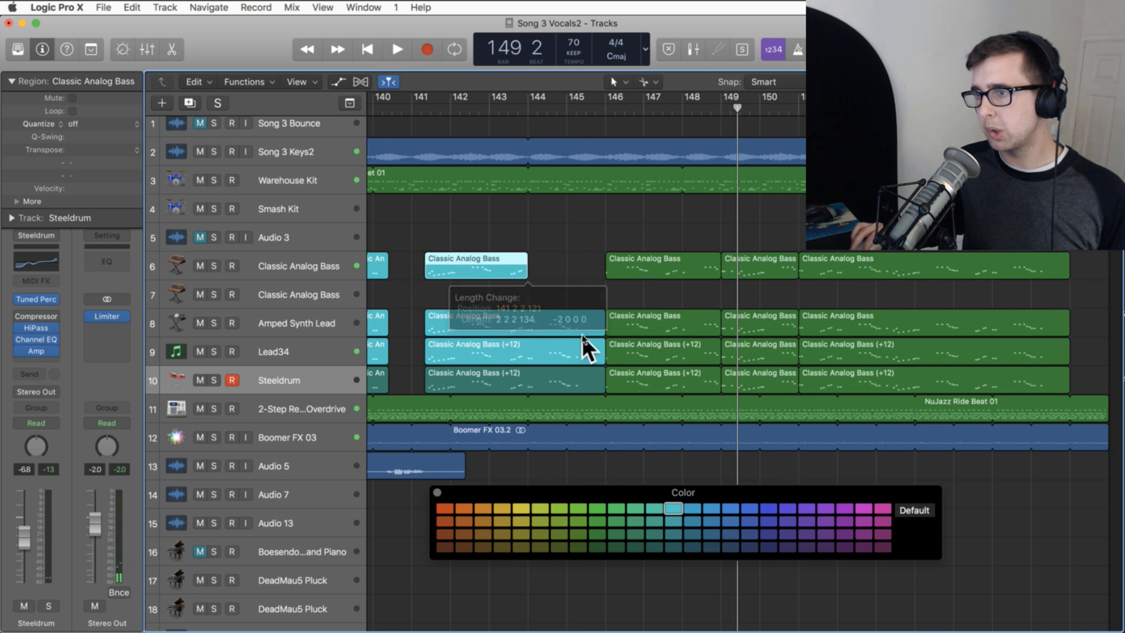
{"action": "left_click_drag", "start_coordinate": [601, 330], "coordinate": [528, 330]}
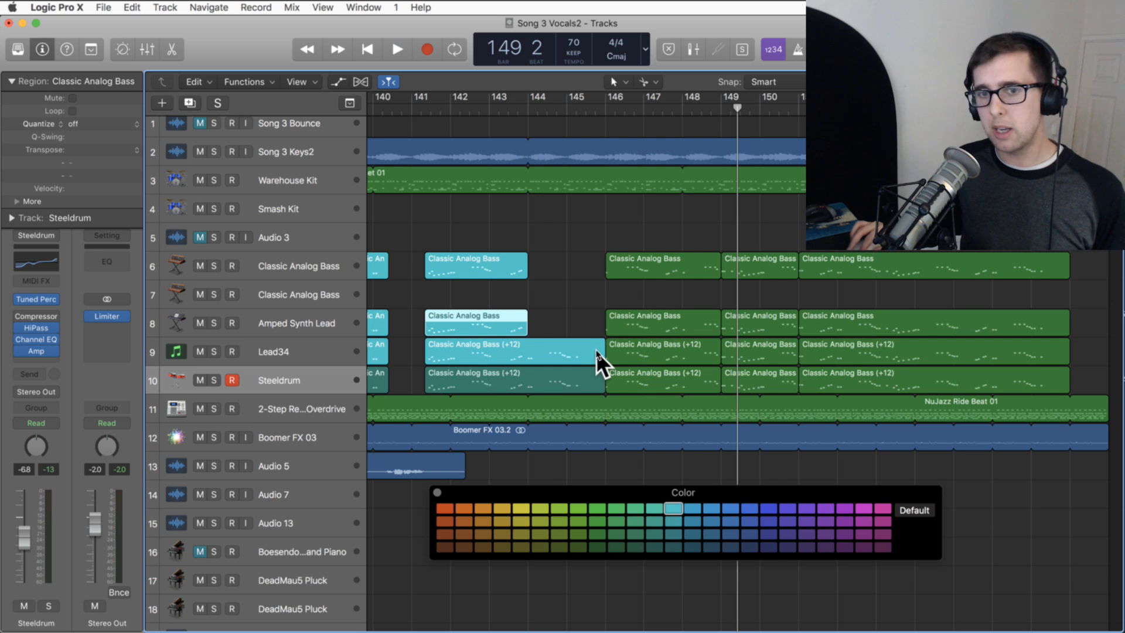
{"action": "left_click_drag", "start_coordinate": [602, 351], "coordinate": [528, 351]}
{"action": "left_click_drag", "start_coordinate": [599, 385], "coordinate": [523, 381]}
{"action": "left_click_drag", "start_coordinate": [756, 237], "coordinate": [568, 375]}
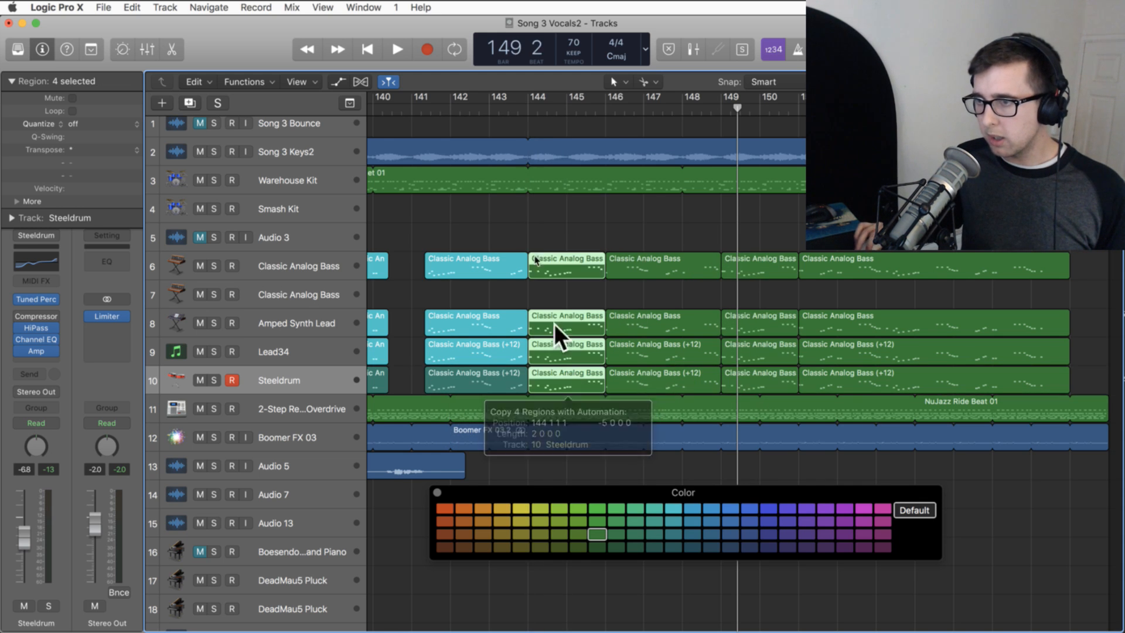
- Audition the transition from bar 143 and delete the four copied regions at bar 144
{"action": "left_click", "coordinate": [501, 108]}
{"action": "key", "text": "space"}
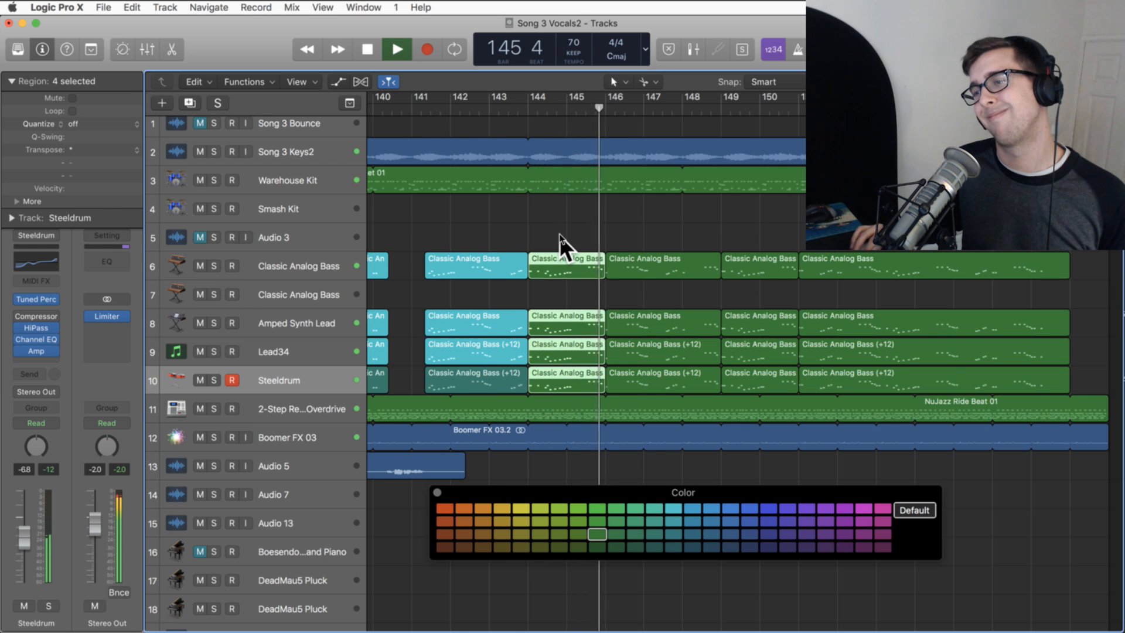
{"action": "key", "text": "space"}
{"action": "key", "text": "Delete"}
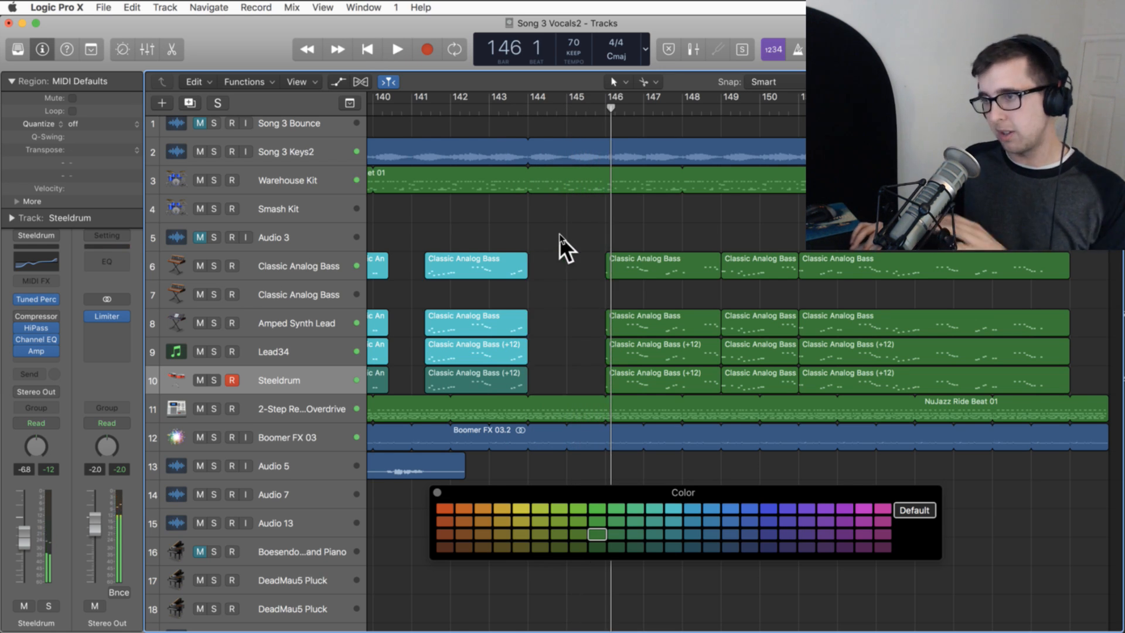
- Undo the deletion, copy, trims and splits until the green regions from bar 146 are whole again
{"action": "key", "text": "super+z"}
{"action": "key", "text": "super+z"}
{"action": "key", "text": "super+z"}
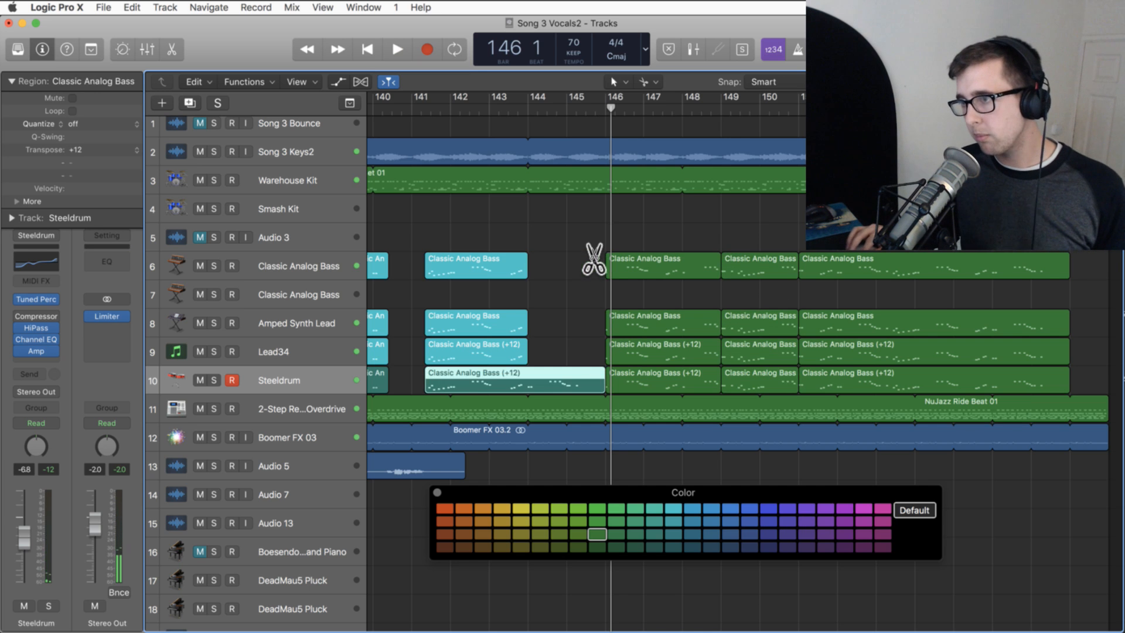
{"action": "key", "text": "super+z"}
{"action": "key", "text": "super+z"}
{"action": "key", "text": "super+z"}
{"action": "key", "text": "super+z"}
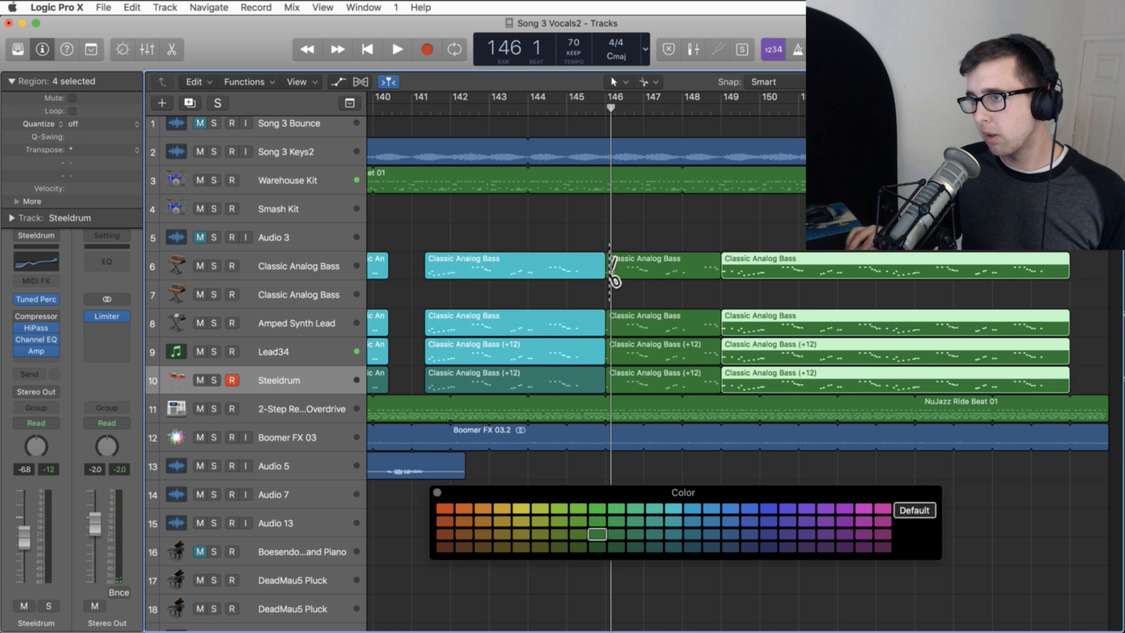
{"action": "key", "text": "super+z"}
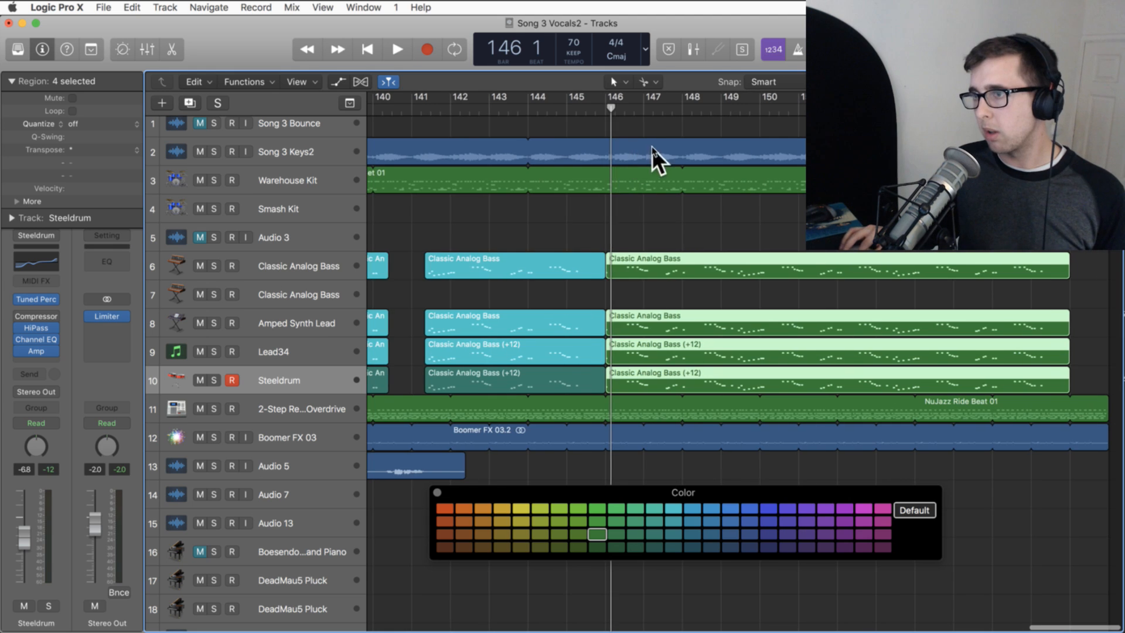
- Play the bass and lead phrases from bar 146, 144 and around bar 148 to compare them
{"action": "key", "text": "space"}
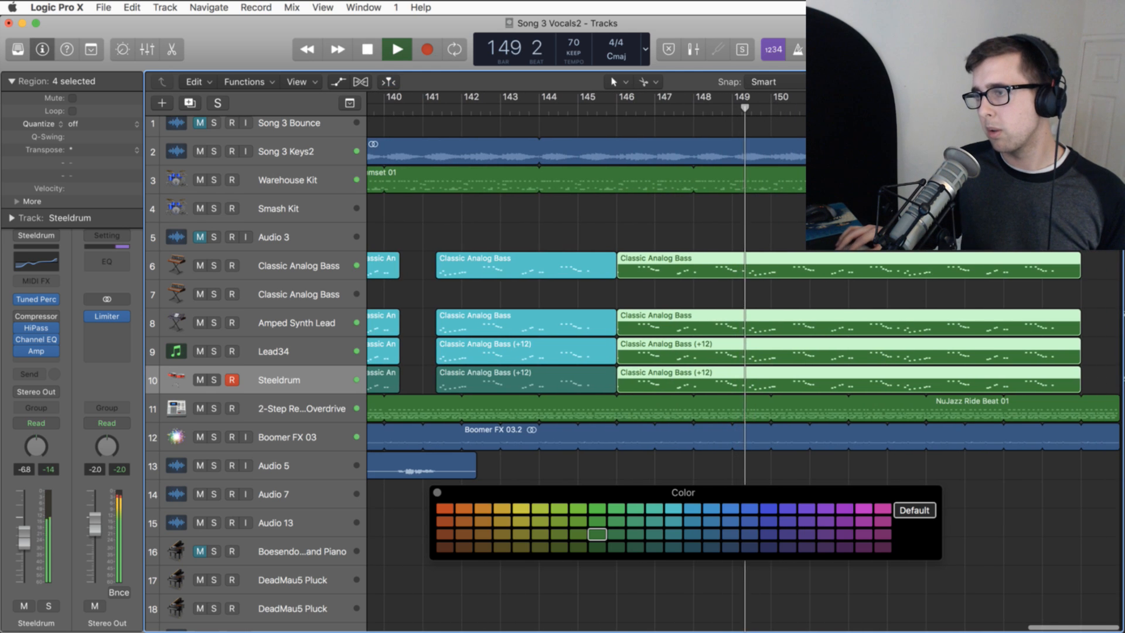
{"action": "left_click", "coordinate": [690, 112]}
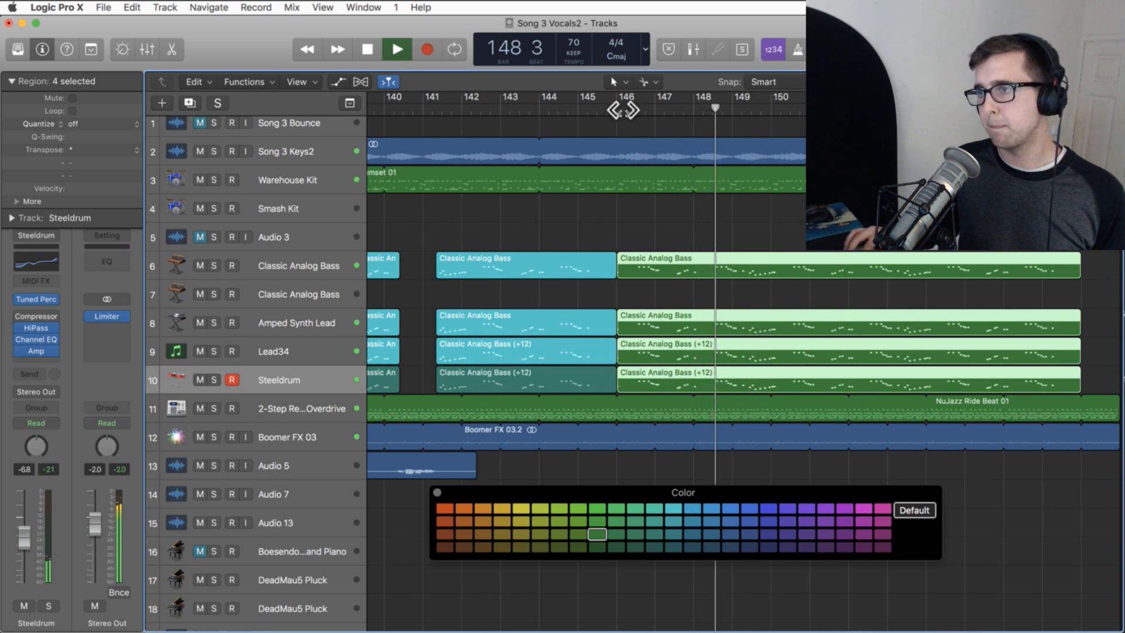
{"action": "left_click", "coordinate": [540, 113]}
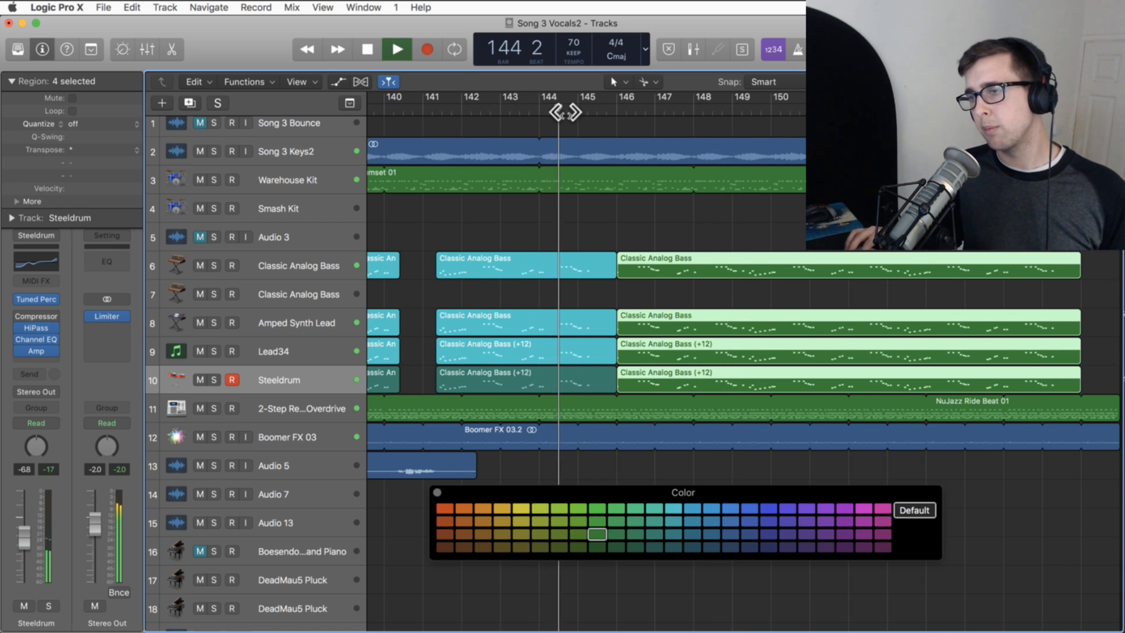
{"action": "left_click", "coordinate": [705, 112]}
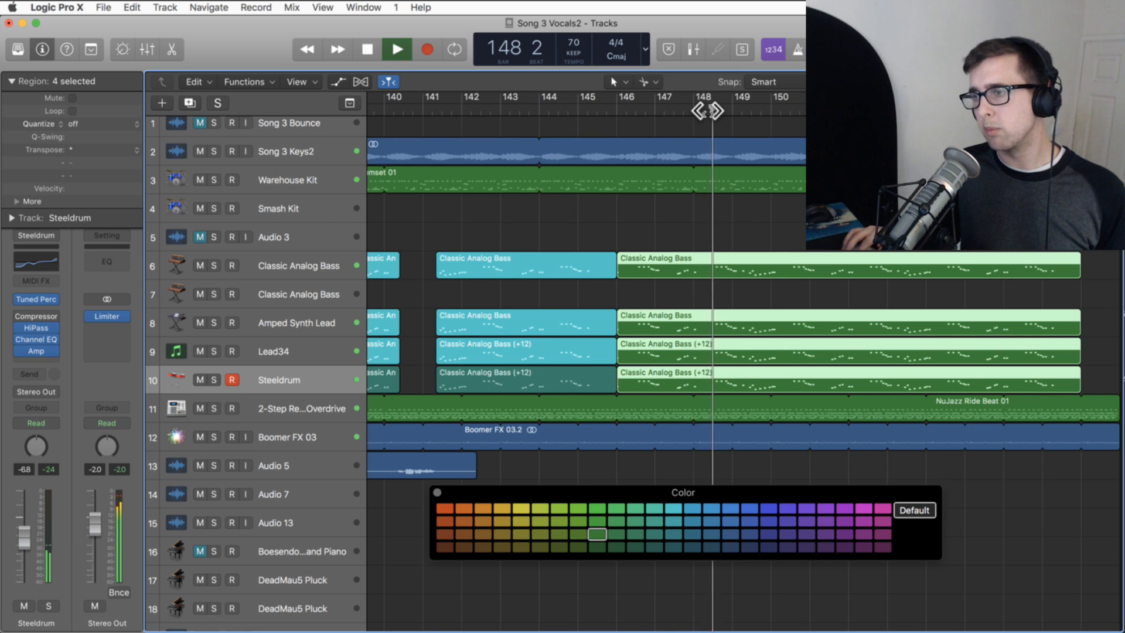
{"action": "left_click", "coordinate": [674, 112]}
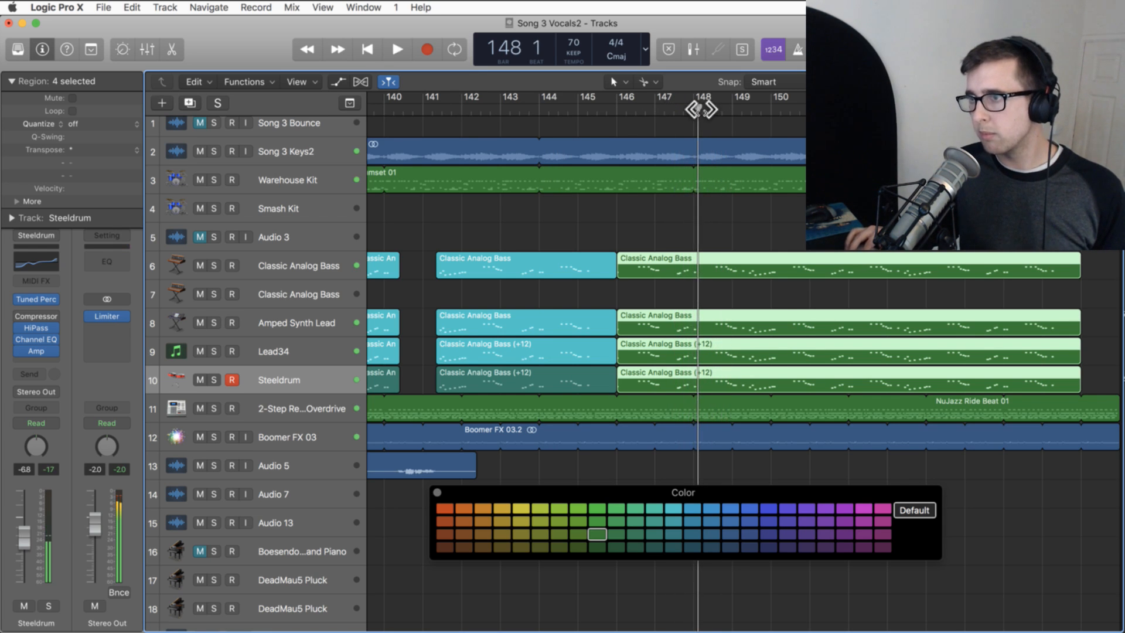
- Split the four green Classic Analog Bass regions on the bass, lead and Steeldrum tracks at bars 148 and 150
{"action": "left_click", "coordinate": [693, 111]}
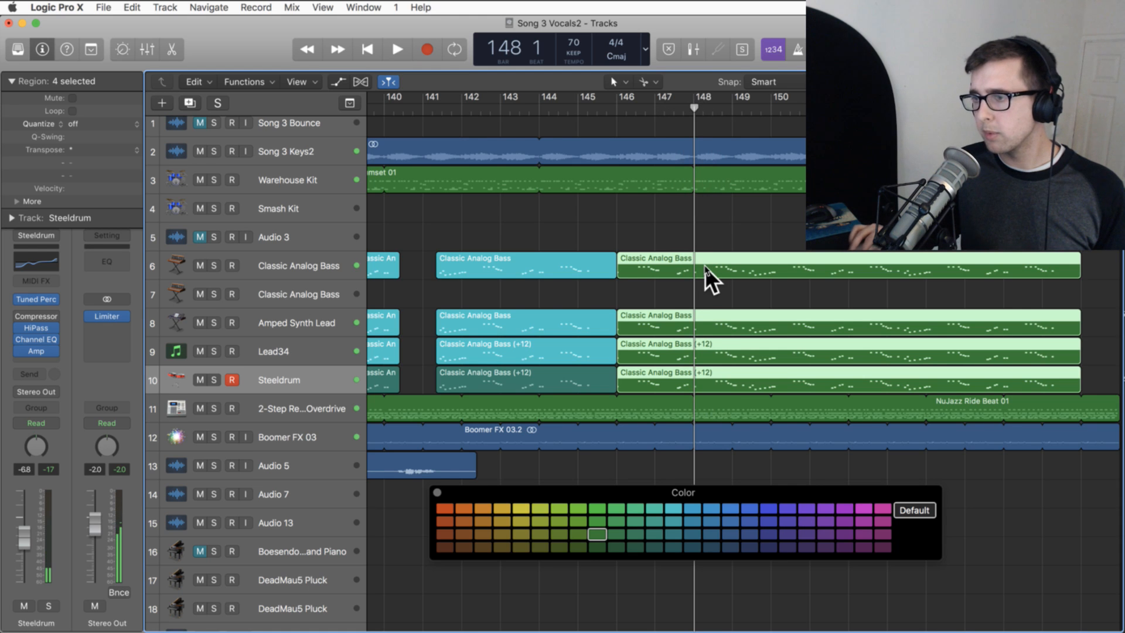
{"action": "left_click", "coordinate": [696, 366], "text": "super"}
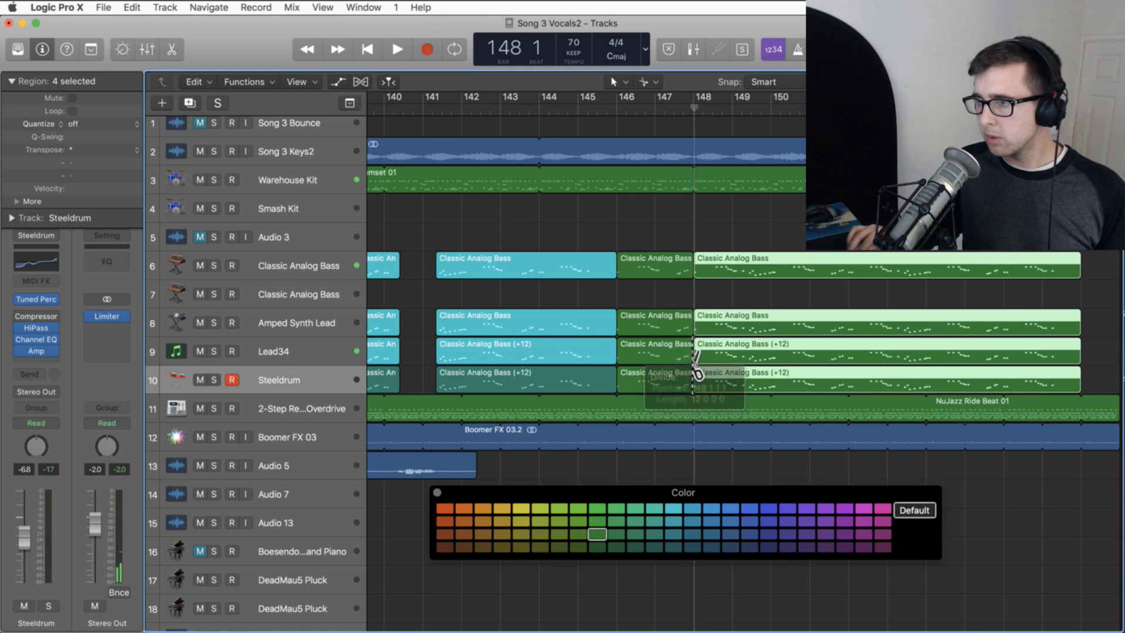
{"action": "left_click_drag", "start_coordinate": [695, 113], "coordinate": [770, 117]}
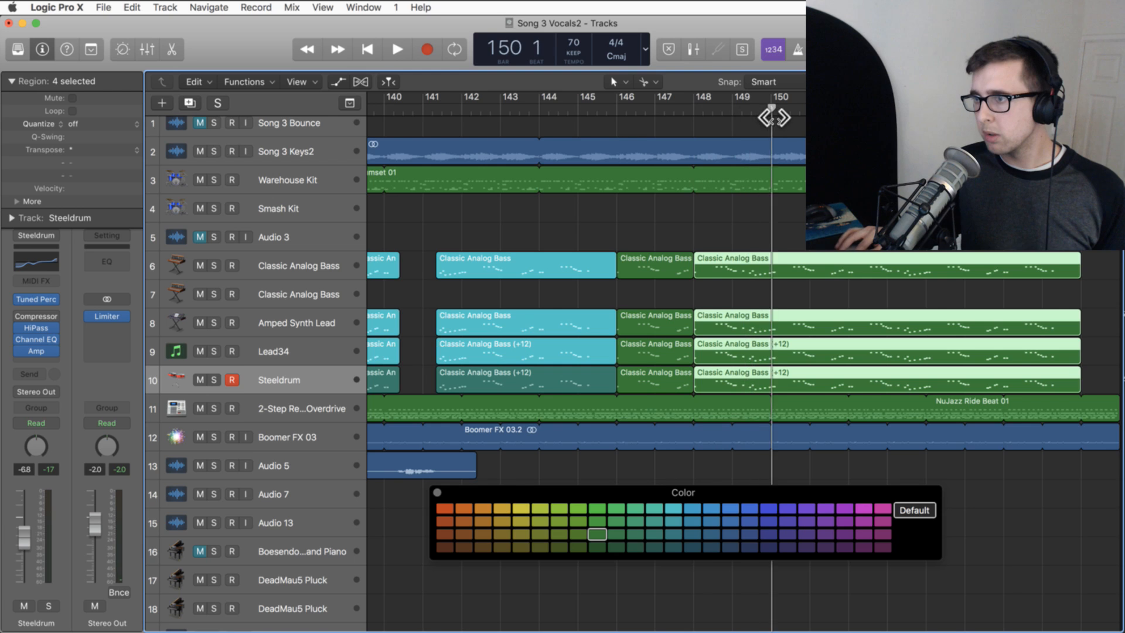
{"action": "left_click", "coordinate": [774, 276], "text": "super"}
- Trim the four long cyan regions to end at bar 144 and copy the two-bar green sections from bar 148 to bar 144
{"action": "left_click_drag", "start_coordinate": [734, 236], "coordinate": [733, 340]}
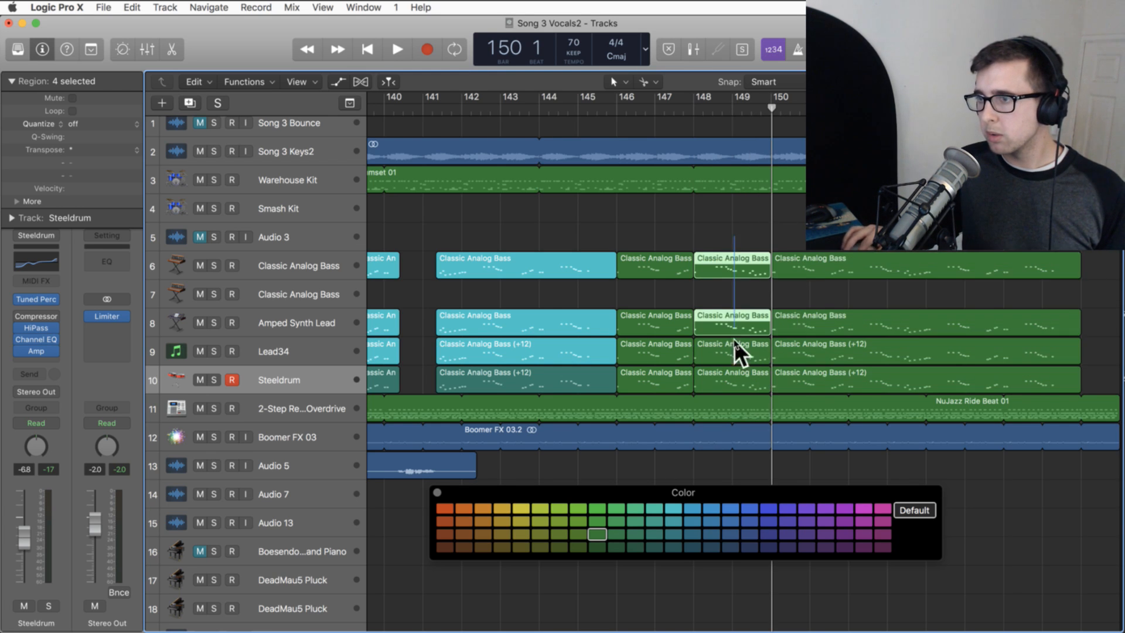
{"action": "left_click_drag", "start_coordinate": [719, 253], "coordinate": [617, 280]}
{"action": "left_click_drag", "start_coordinate": [591, 230], "coordinate": [599, 369]}
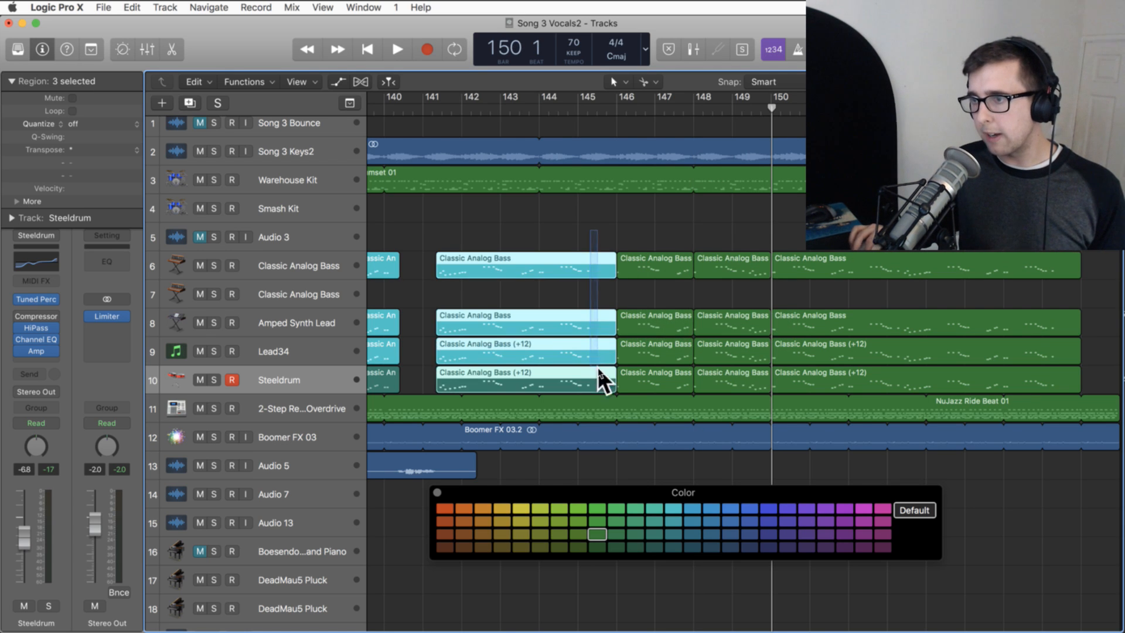
{"action": "left_click_drag", "start_coordinate": [610, 269], "coordinate": [537, 270]}
{"action": "left_click_drag", "start_coordinate": [707, 225], "coordinate": [740, 382]}
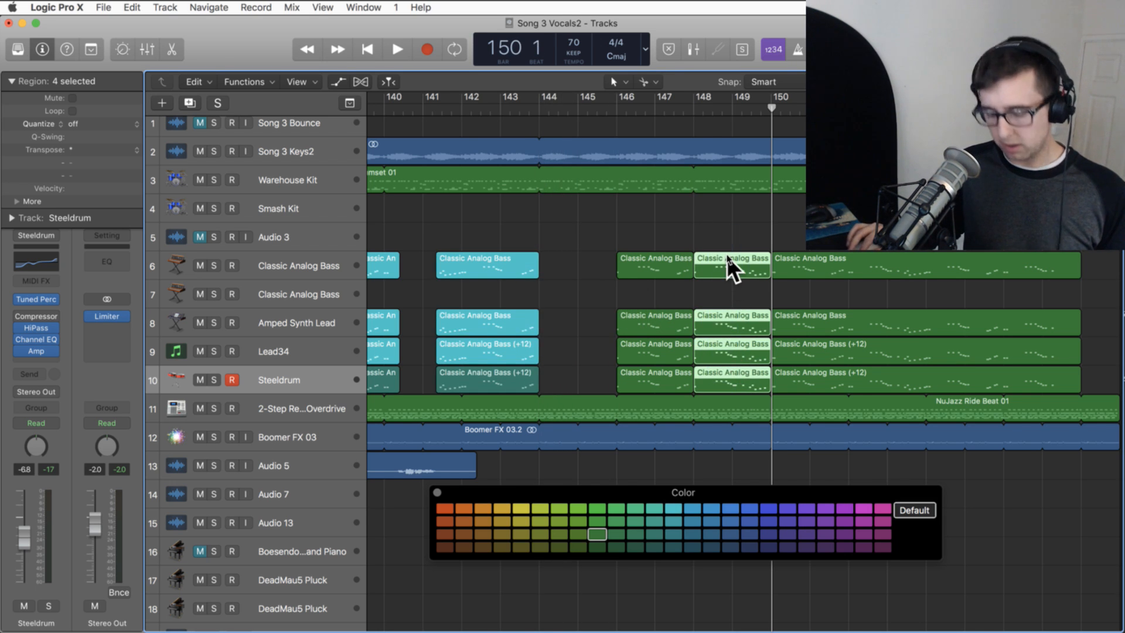
{"action": "left_click_drag", "start_coordinate": [725, 254], "coordinate": [571, 269]}
- Audition the transition from just before bar 144 and recolor the four two-bar regions at bar 144 teal
{"action": "double_click", "coordinate": [526, 112]}
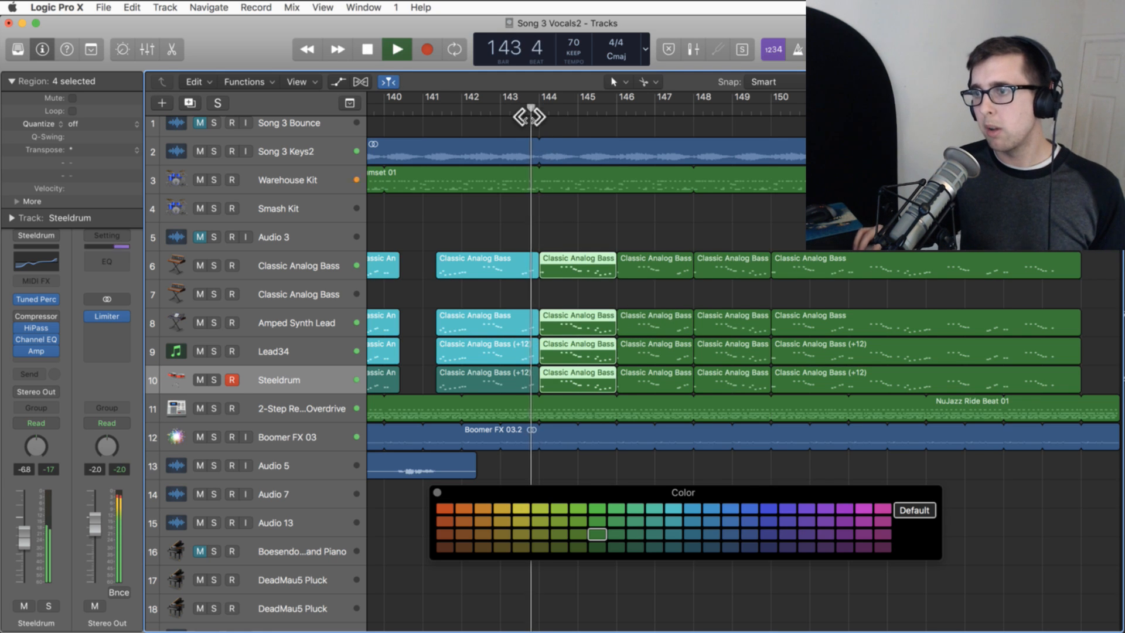
{"action": "left_click", "coordinate": [563, 207]}
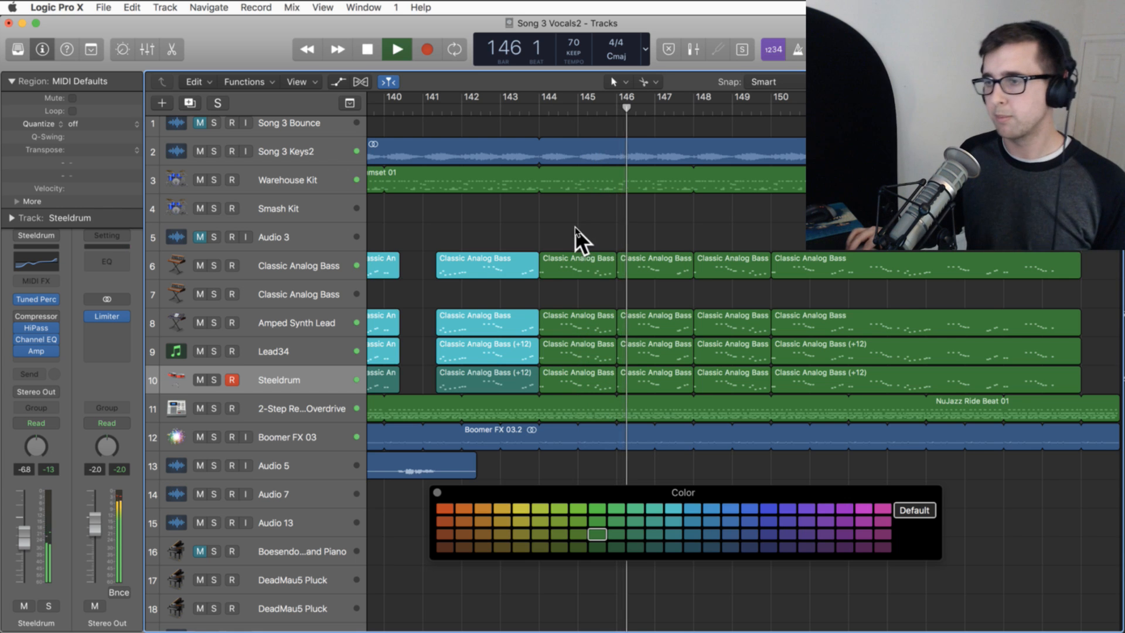
{"action": "left_click_drag", "start_coordinate": [575, 227], "coordinate": [569, 381]}
{"action": "key", "text": "space"}
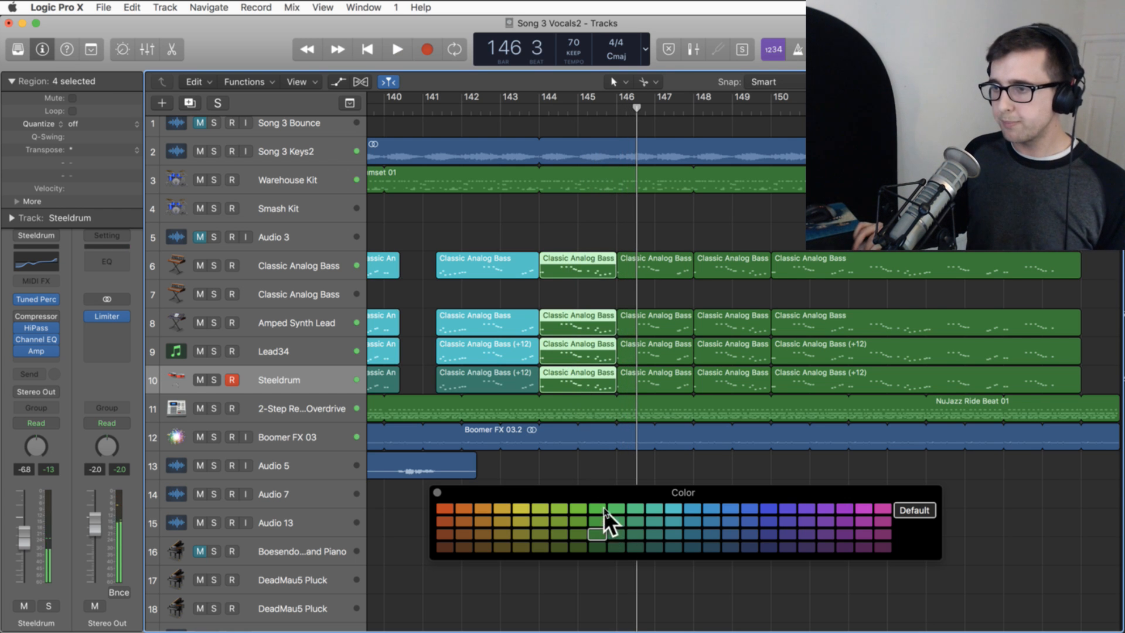
{"action": "left_click", "coordinate": [648, 509]}
{"action": "left_click", "coordinate": [581, 290]}
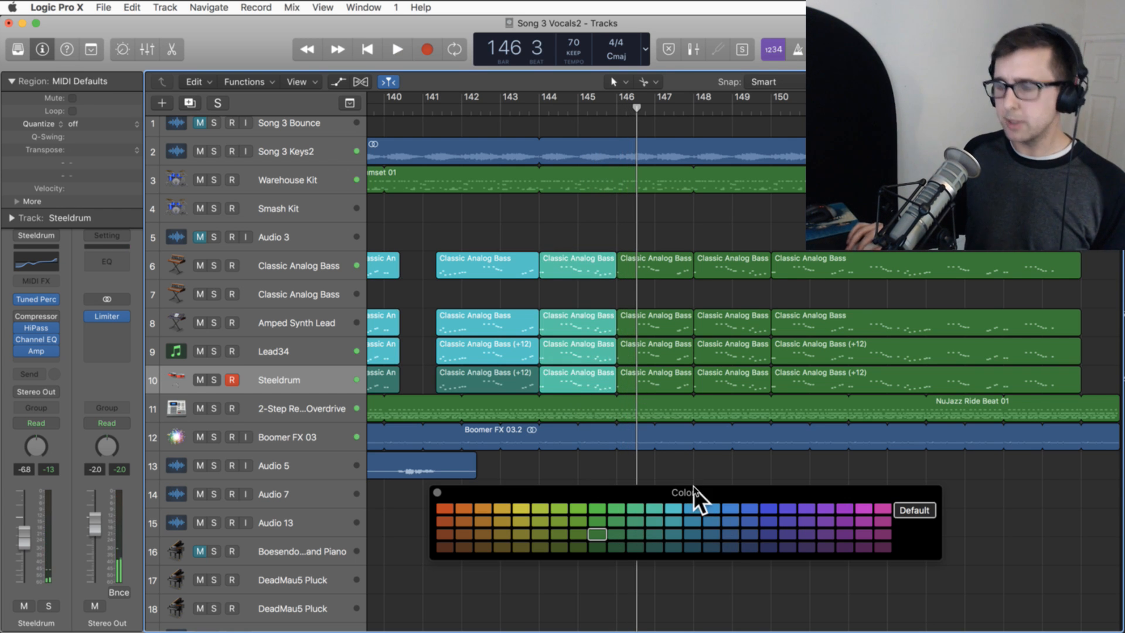
- Close the color palette and start playback from bar 92, ahead of the Beachside Drumset section
{"action": "key", "text": "super+Left"}
{"action": "key", "text": "super+Left"}
{"action": "key", "text": "super+Left"}
{"action": "key", "text": "super+Left"}
{"action": "key", "text": "super+Left"}
{"action": "key", "text": "super+Left"}
{"action": "key", "text": "super+Left"}
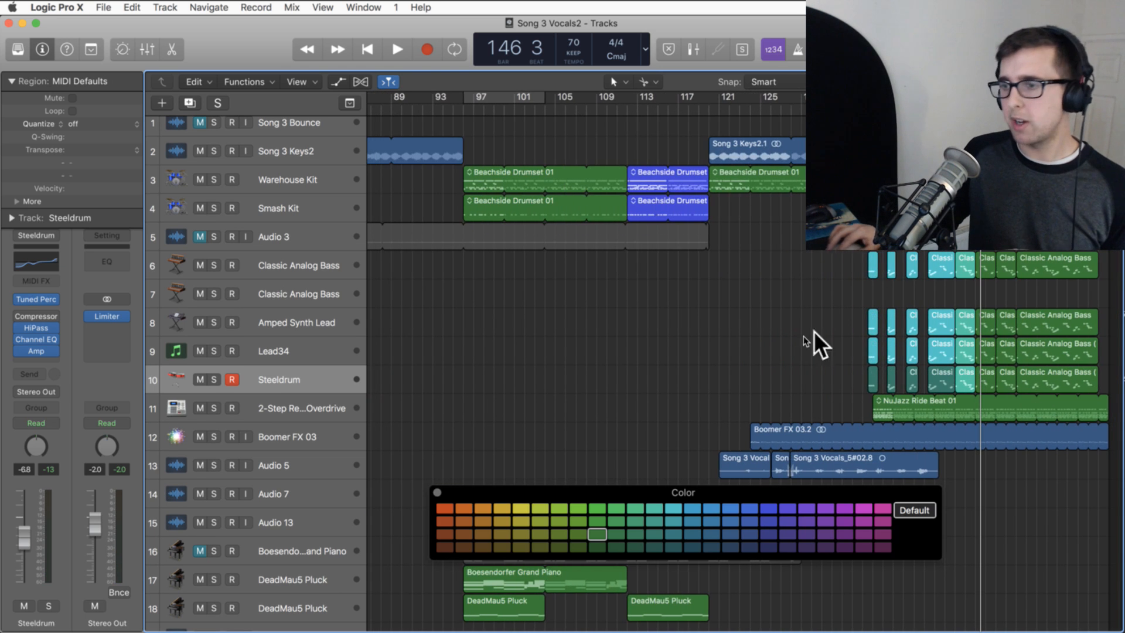
{"action": "left_click", "coordinate": [438, 493]}
{"action": "scroll", "coordinate": [446, 487], "scroll_direction": "left", "scroll_amount": 10}
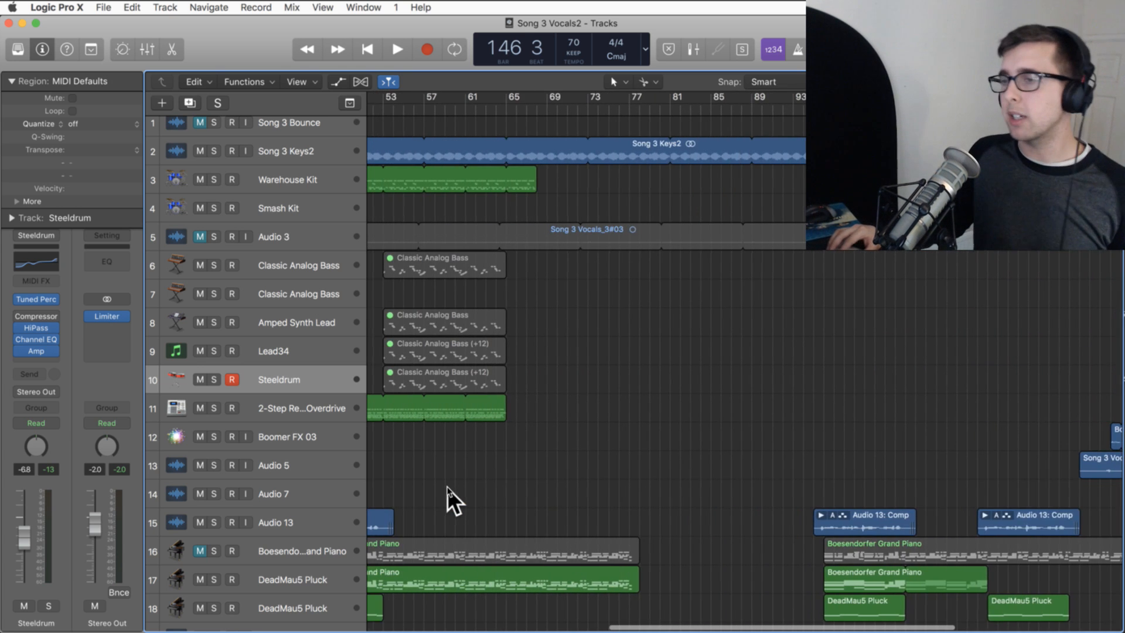
{"action": "scroll", "coordinate": [434, 510], "scroll_direction": "right", "scroll_amount": 5}
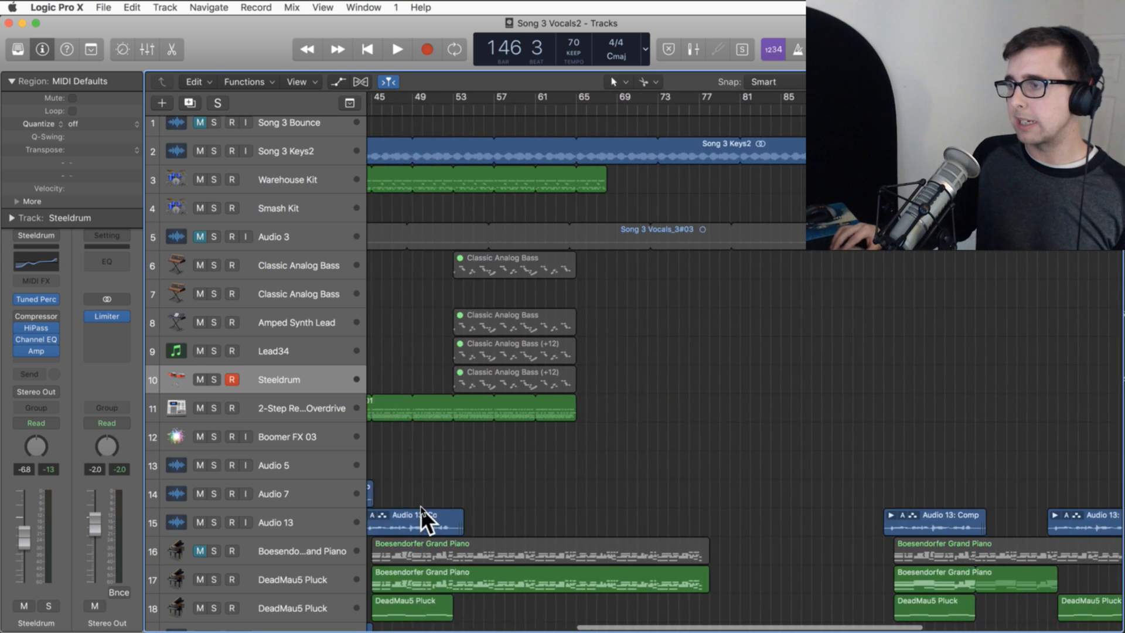
{"action": "scroll", "coordinate": [417, 508], "scroll_direction": "right", "scroll_amount": 1}
{"action": "left_click", "coordinate": [757, 108]}
{"action": "key", "text": "space"}
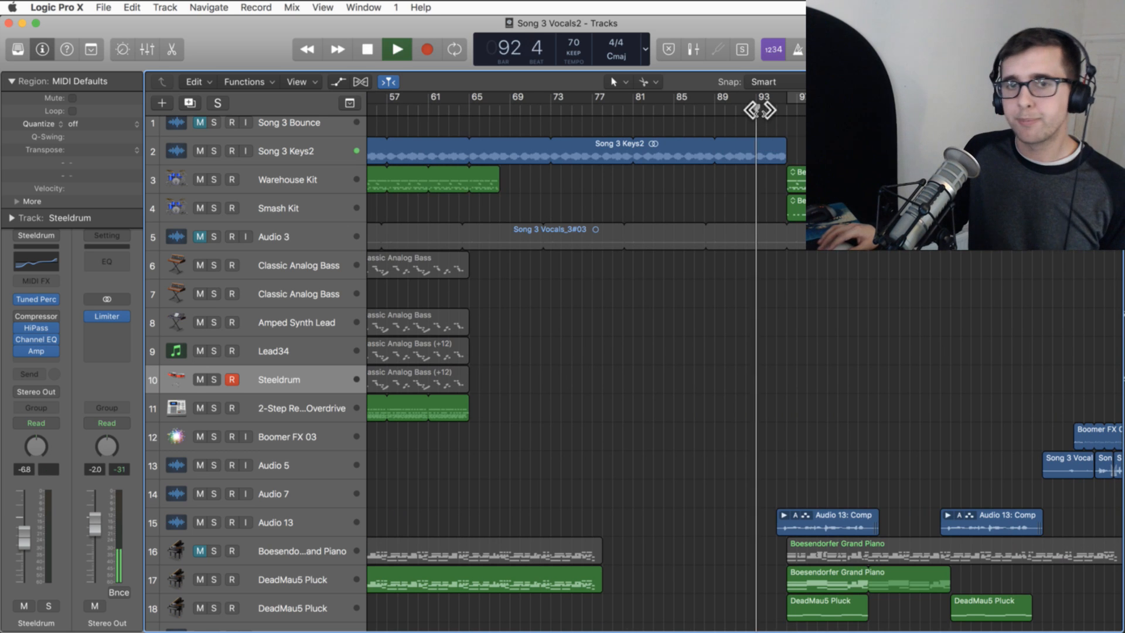
- Listen through the vocal, piano and pluck parts and the rebuilt ending up to bar 150, following the tracks, and stop playback
{"action": "scroll", "coordinate": [743, 199], "scroll_direction": "right", "scroll_amount": 1}
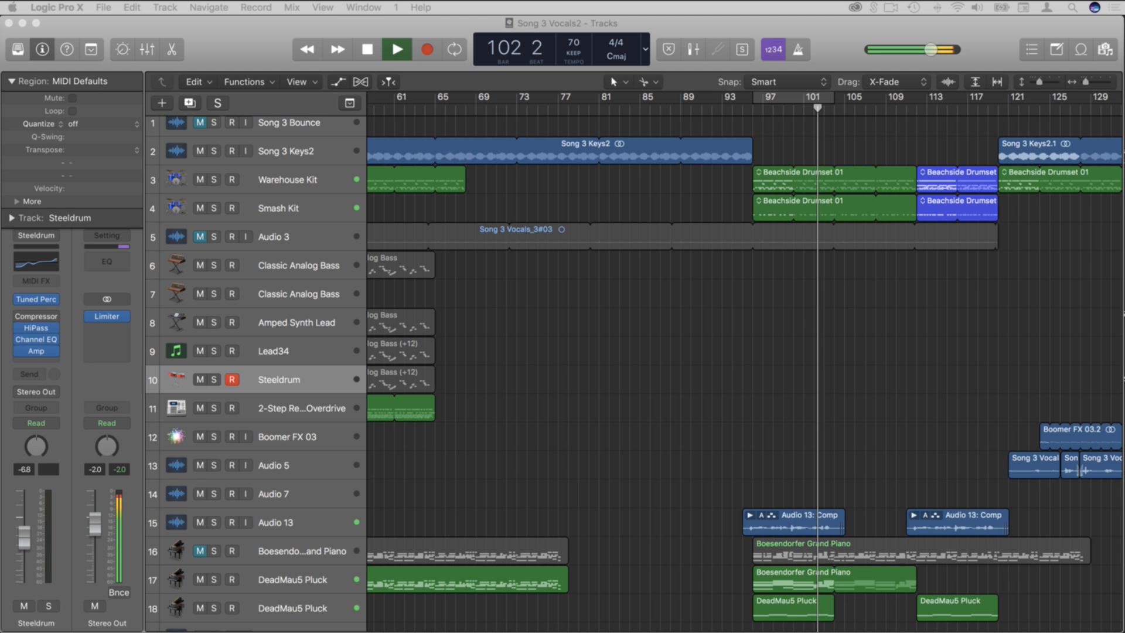
{"action": "scroll", "coordinate": [924, 468], "scroll_direction": "down", "scroll_amount": 5}
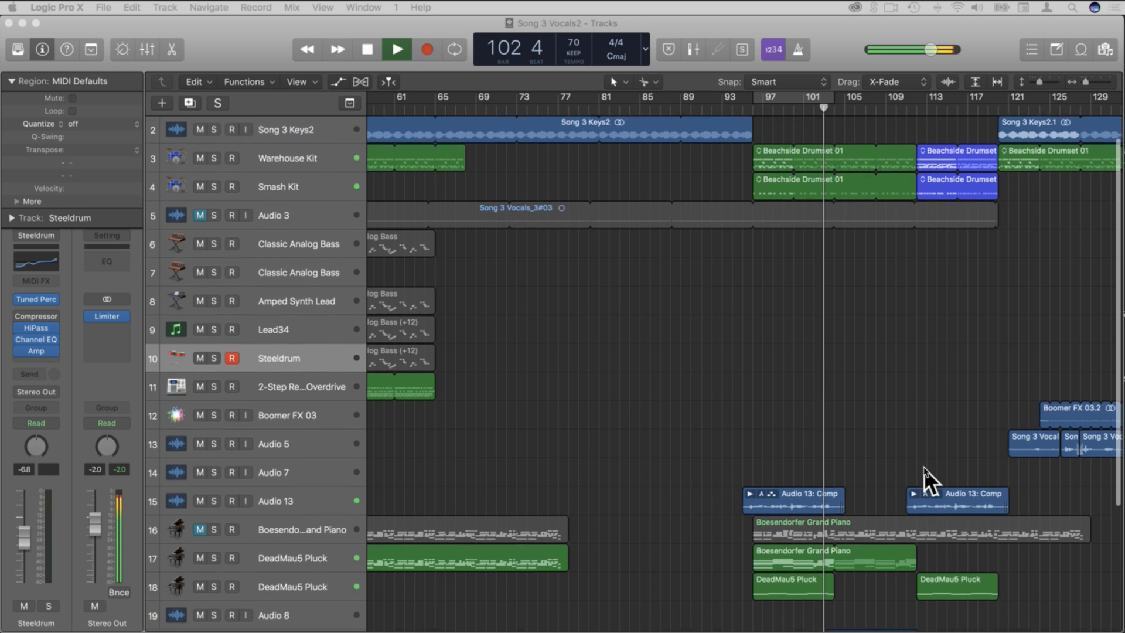
{"action": "scroll", "coordinate": [924, 467], "scroll_direction": "down", "scroll_amount": 2}
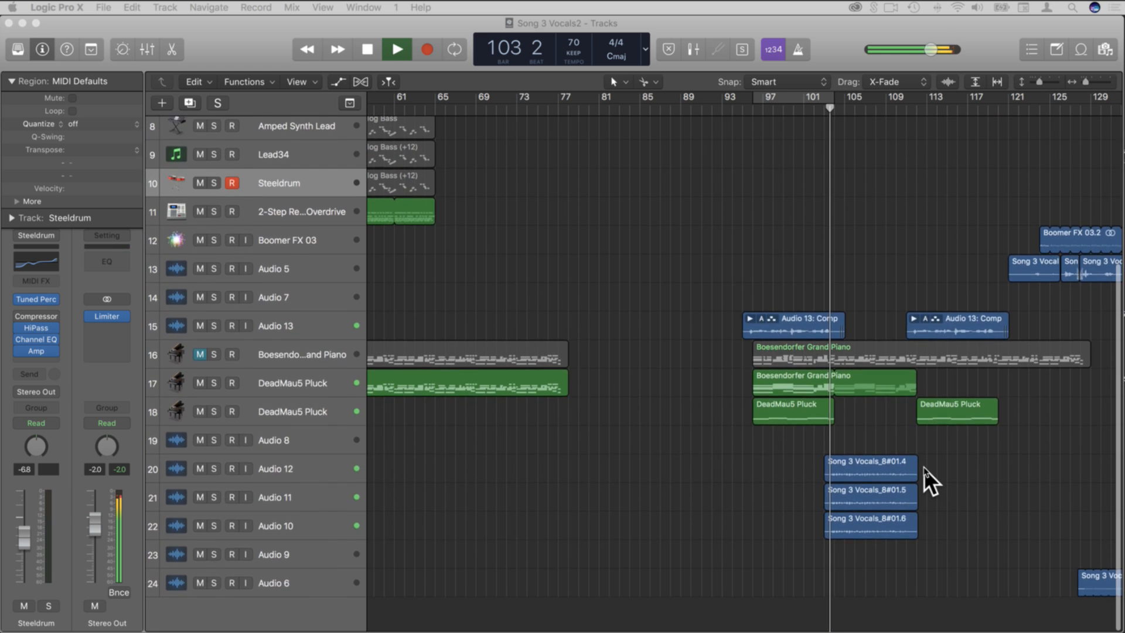
{"action": "scroll", "coordinate": [924, 467], "scroll_direction": "up", "scroll_amount": 2}
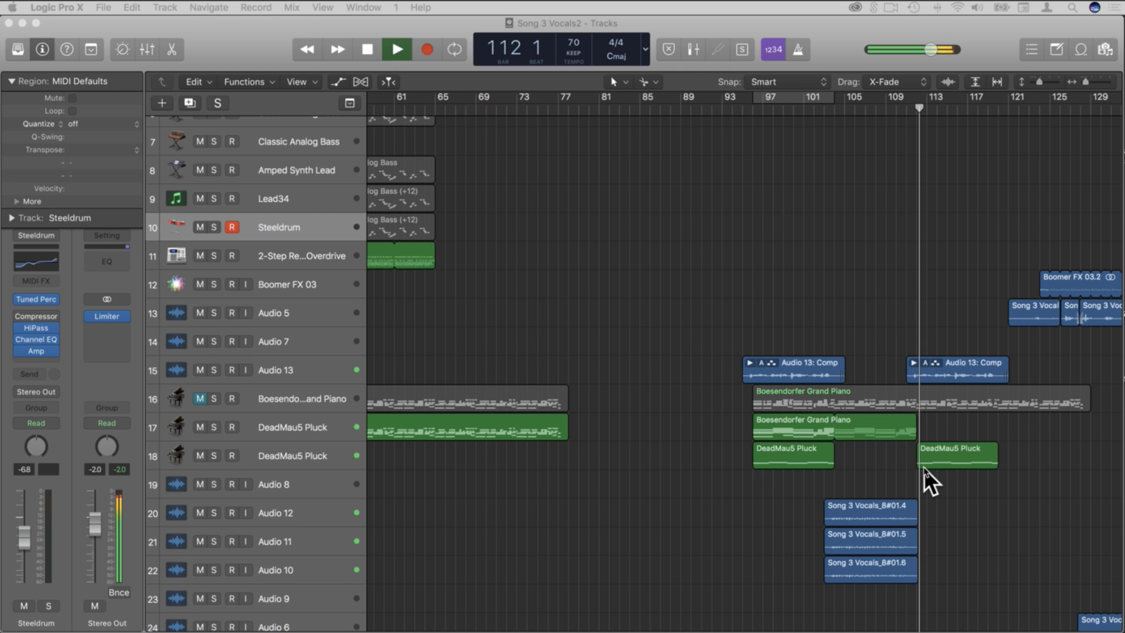
{"action": "scroll", "coordinate": [787, 419], "scroll_direction": "right", "scroll_amount": 10}
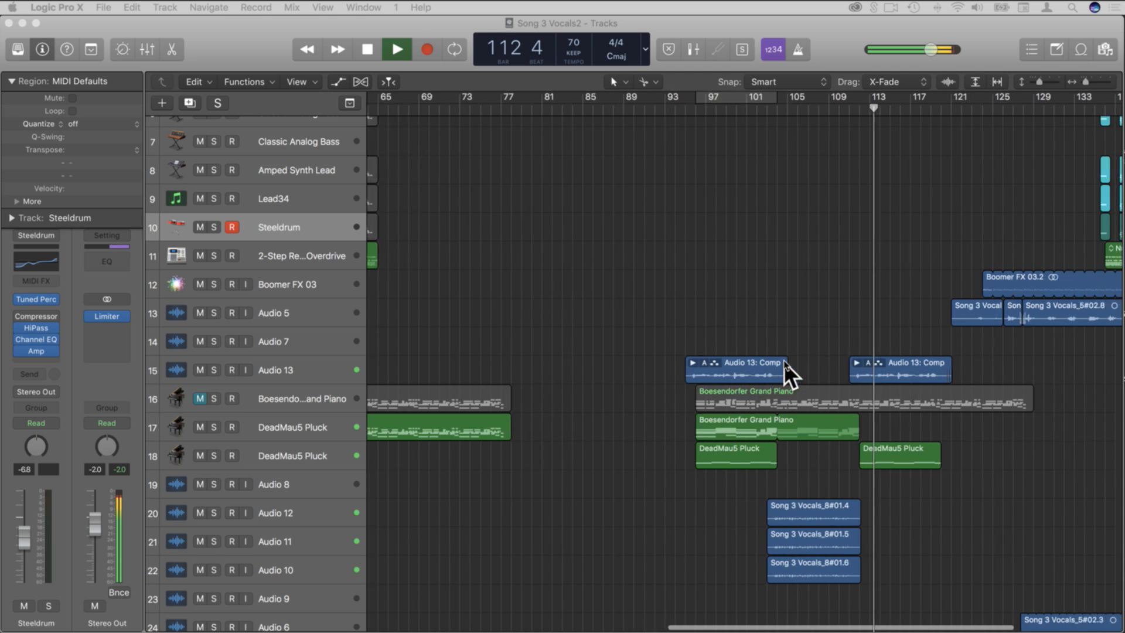
{"action": "scroll", "coordinate": [782, 364], "scroll_direction": "down", "scroll_amount": 1}
{"action": "scroll", "coordinate": [782, 366], "scroll_direction": "up", "scroll_amount": 1}
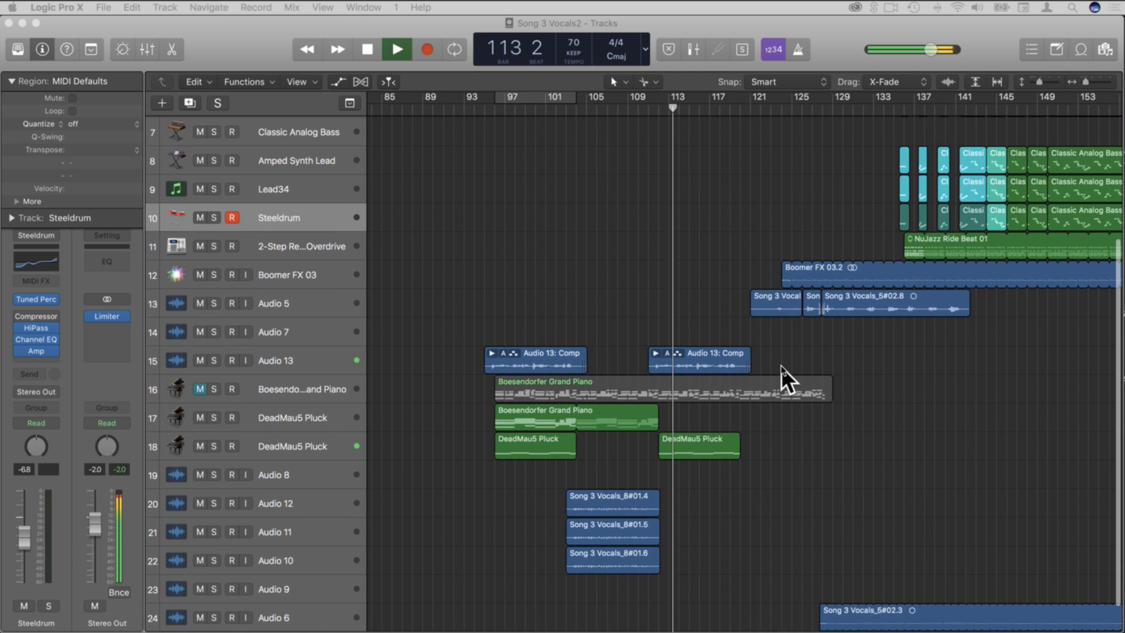
{"action": "scroll", "coordinate": [773, 371], "scroll_direction": "up", "scroll_amount": 1}
{"action": "scroll", "coordinate": [773, 371], "scroll_direction": "up", "scroll_amount": 5}
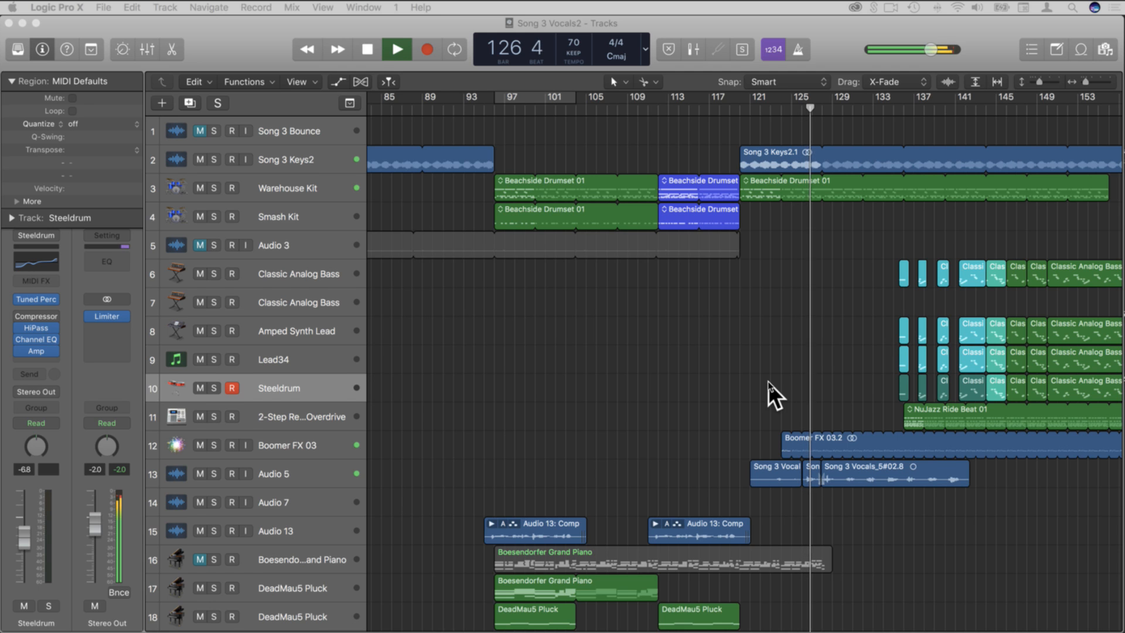
{"action": "scroll", "coordinate": [769, 382], "scroll_direction": "right", "scroll_amount": 1}
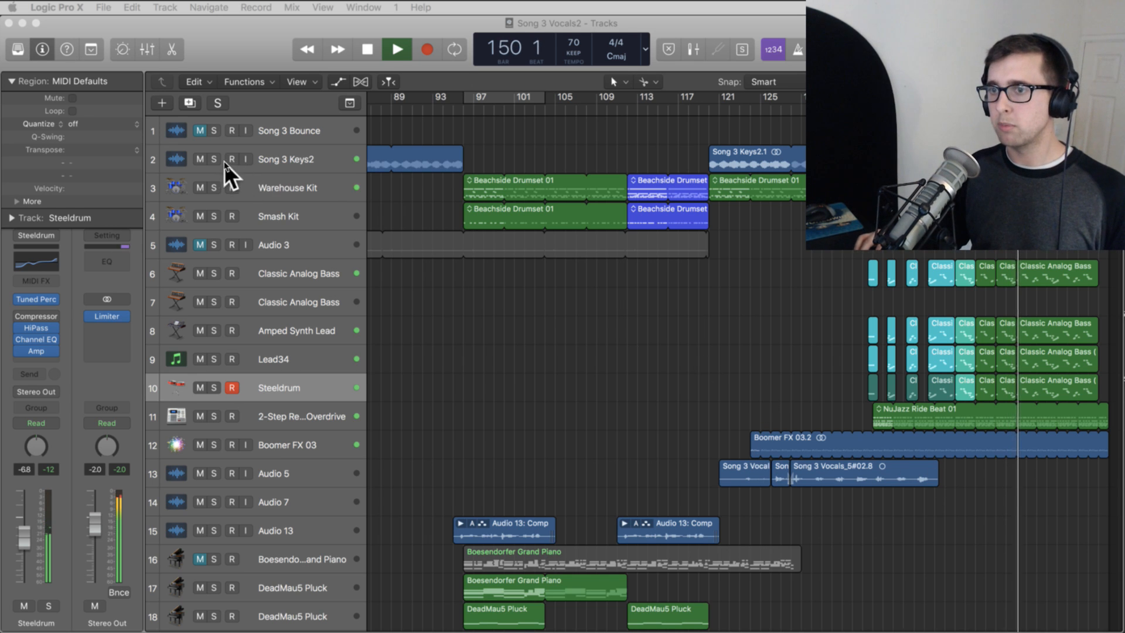
{"action": "left_click", "coordinate": [634, 358]}
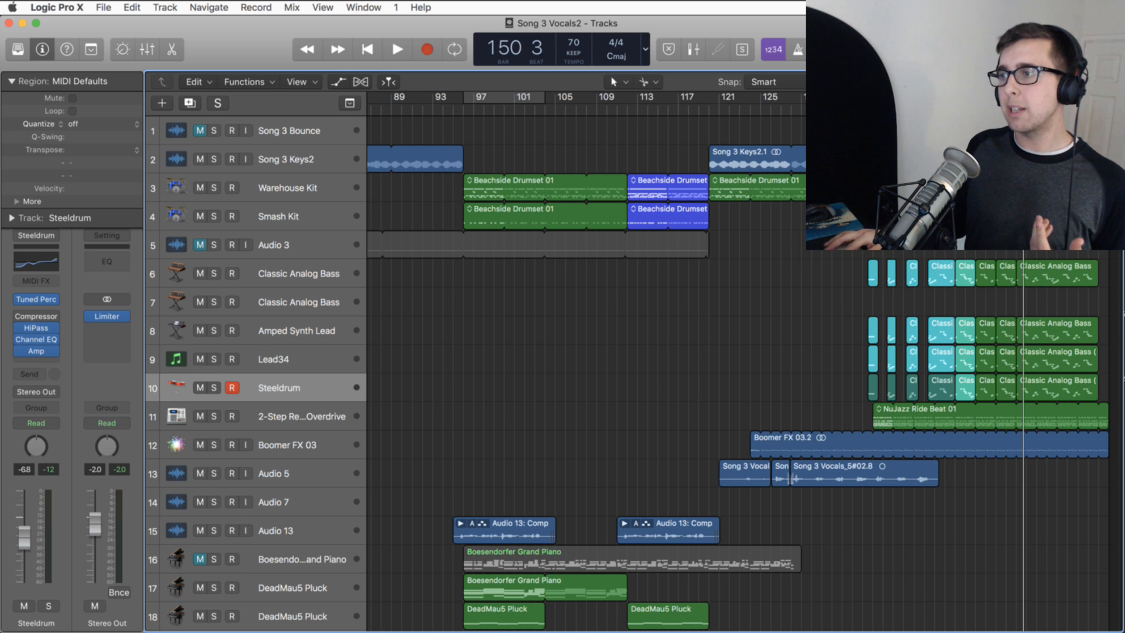
- Show the whole song from bar 1 and look over the arrangement across all tracks
{"action": "key", "text": "super+Left"}
{"action": "key", "text": "super+Left"}
{"action": "key", "text": "super+Left"}
{"action": "scroll", "coordinate": [747, 220], "scroll_direction": "down", "scroll_amount": 8}
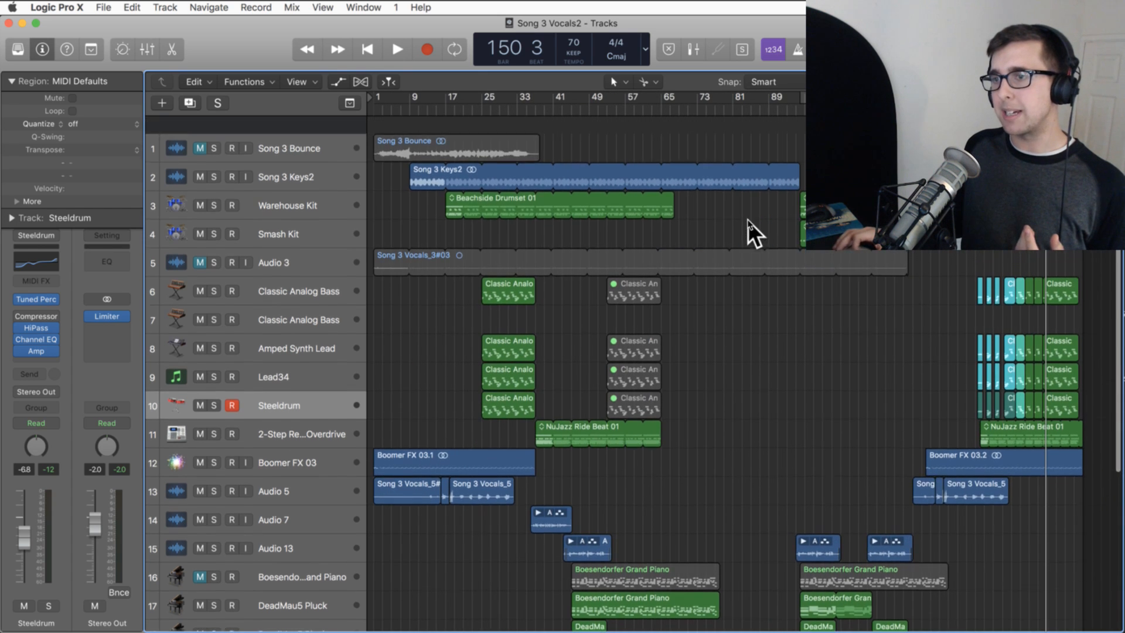
{"action": "scroll", "coordinate": [748, 220], "scroll_direction": "up", "scroll_amount": 8}
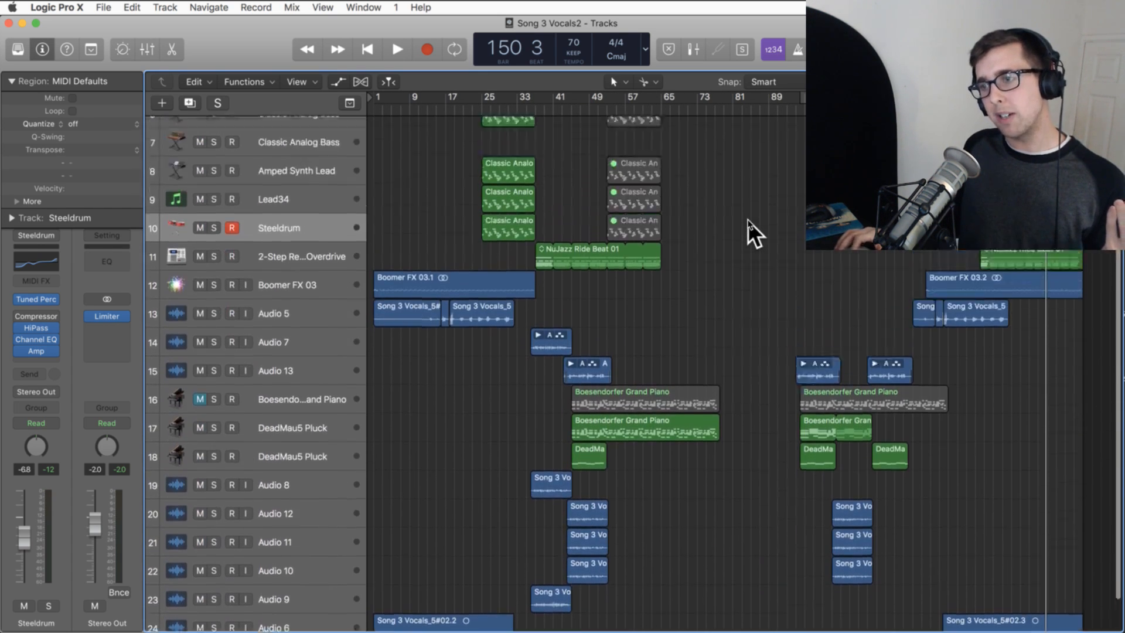